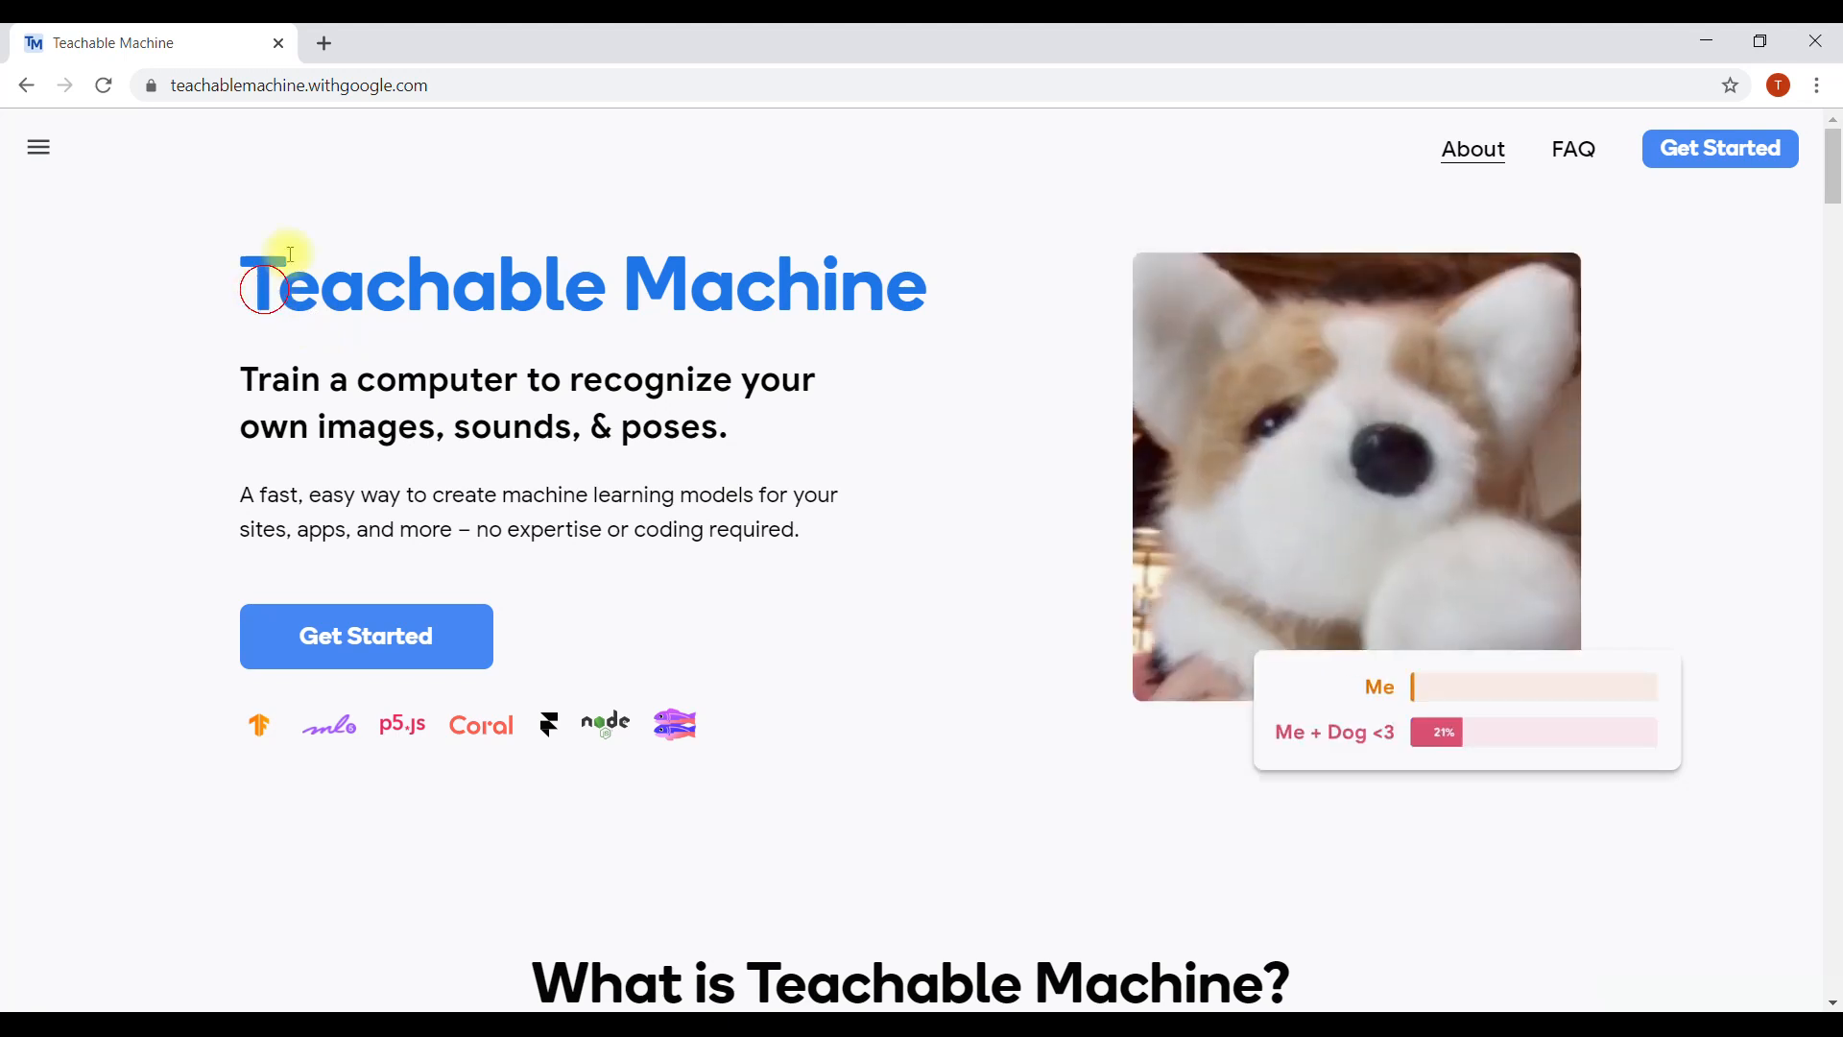
- Look through the Teachable Machine home page: the introduction, the usage steps and the image, sound and pose project types
left_click(803, 286)
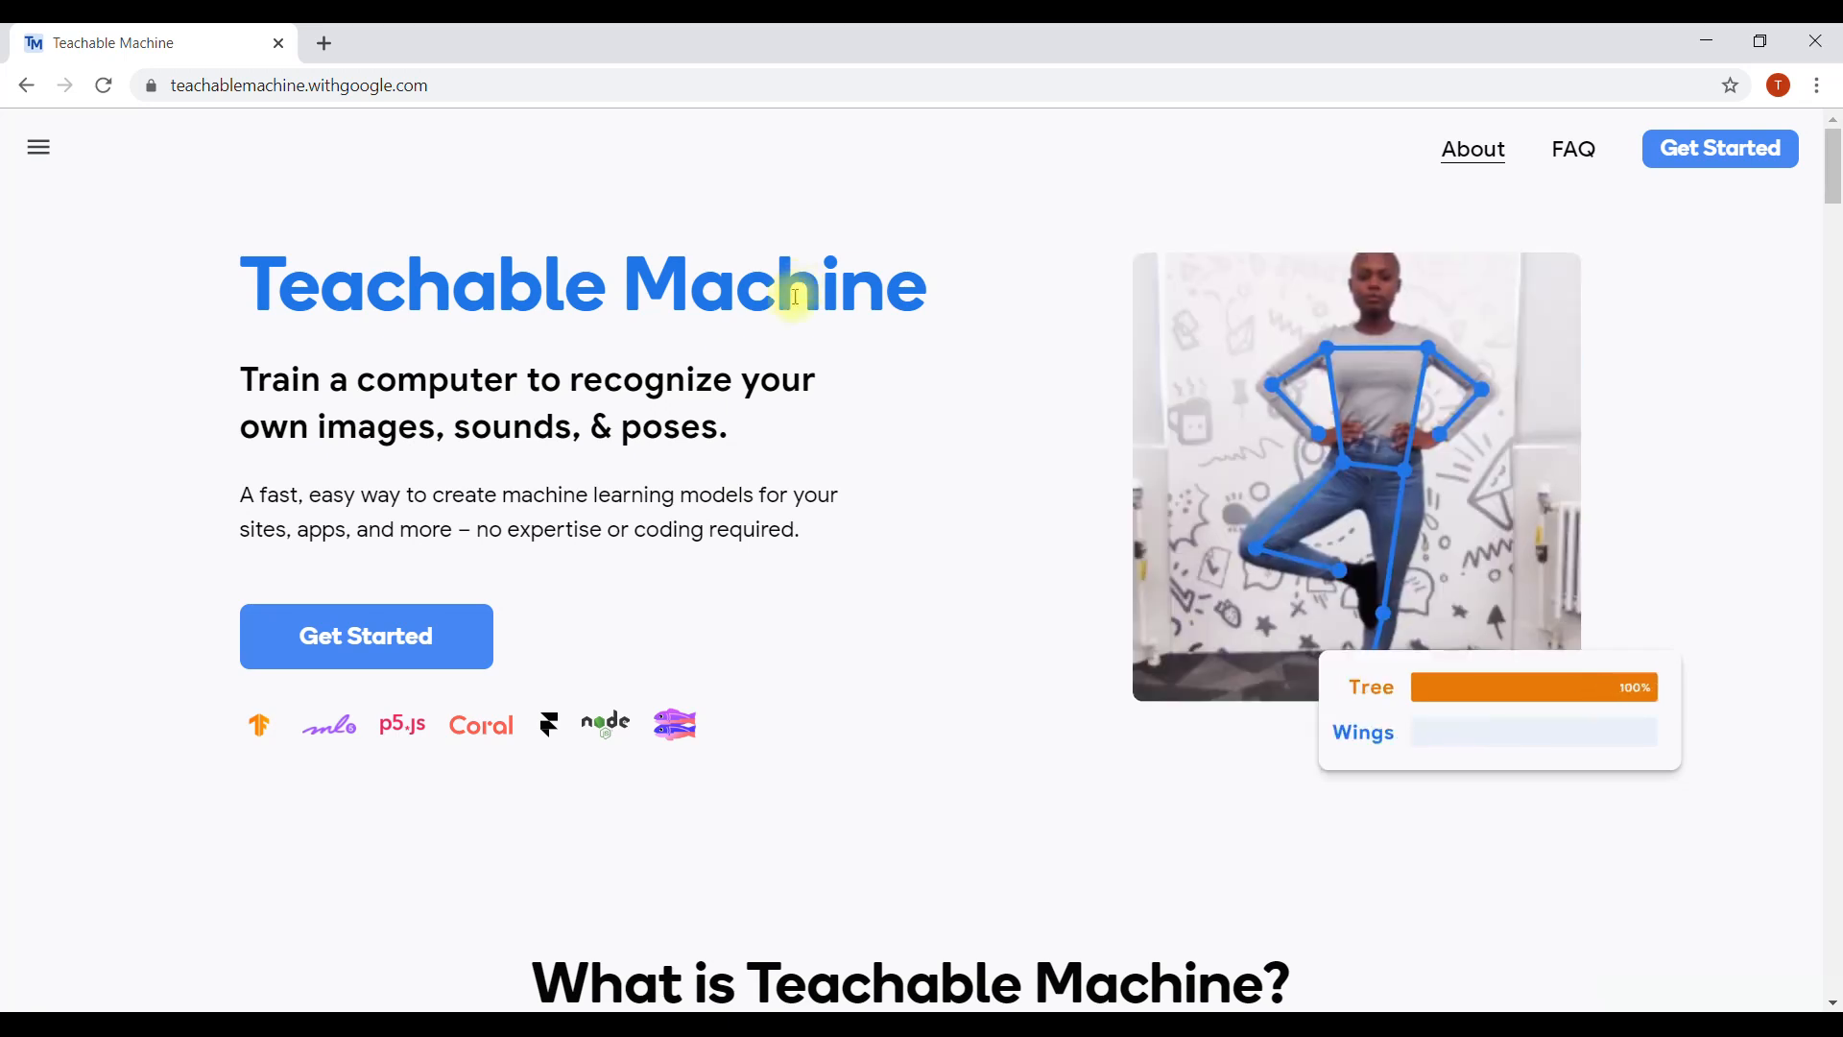
left_click_drag(360, 389, 424, 428)
left_click(423, 429)
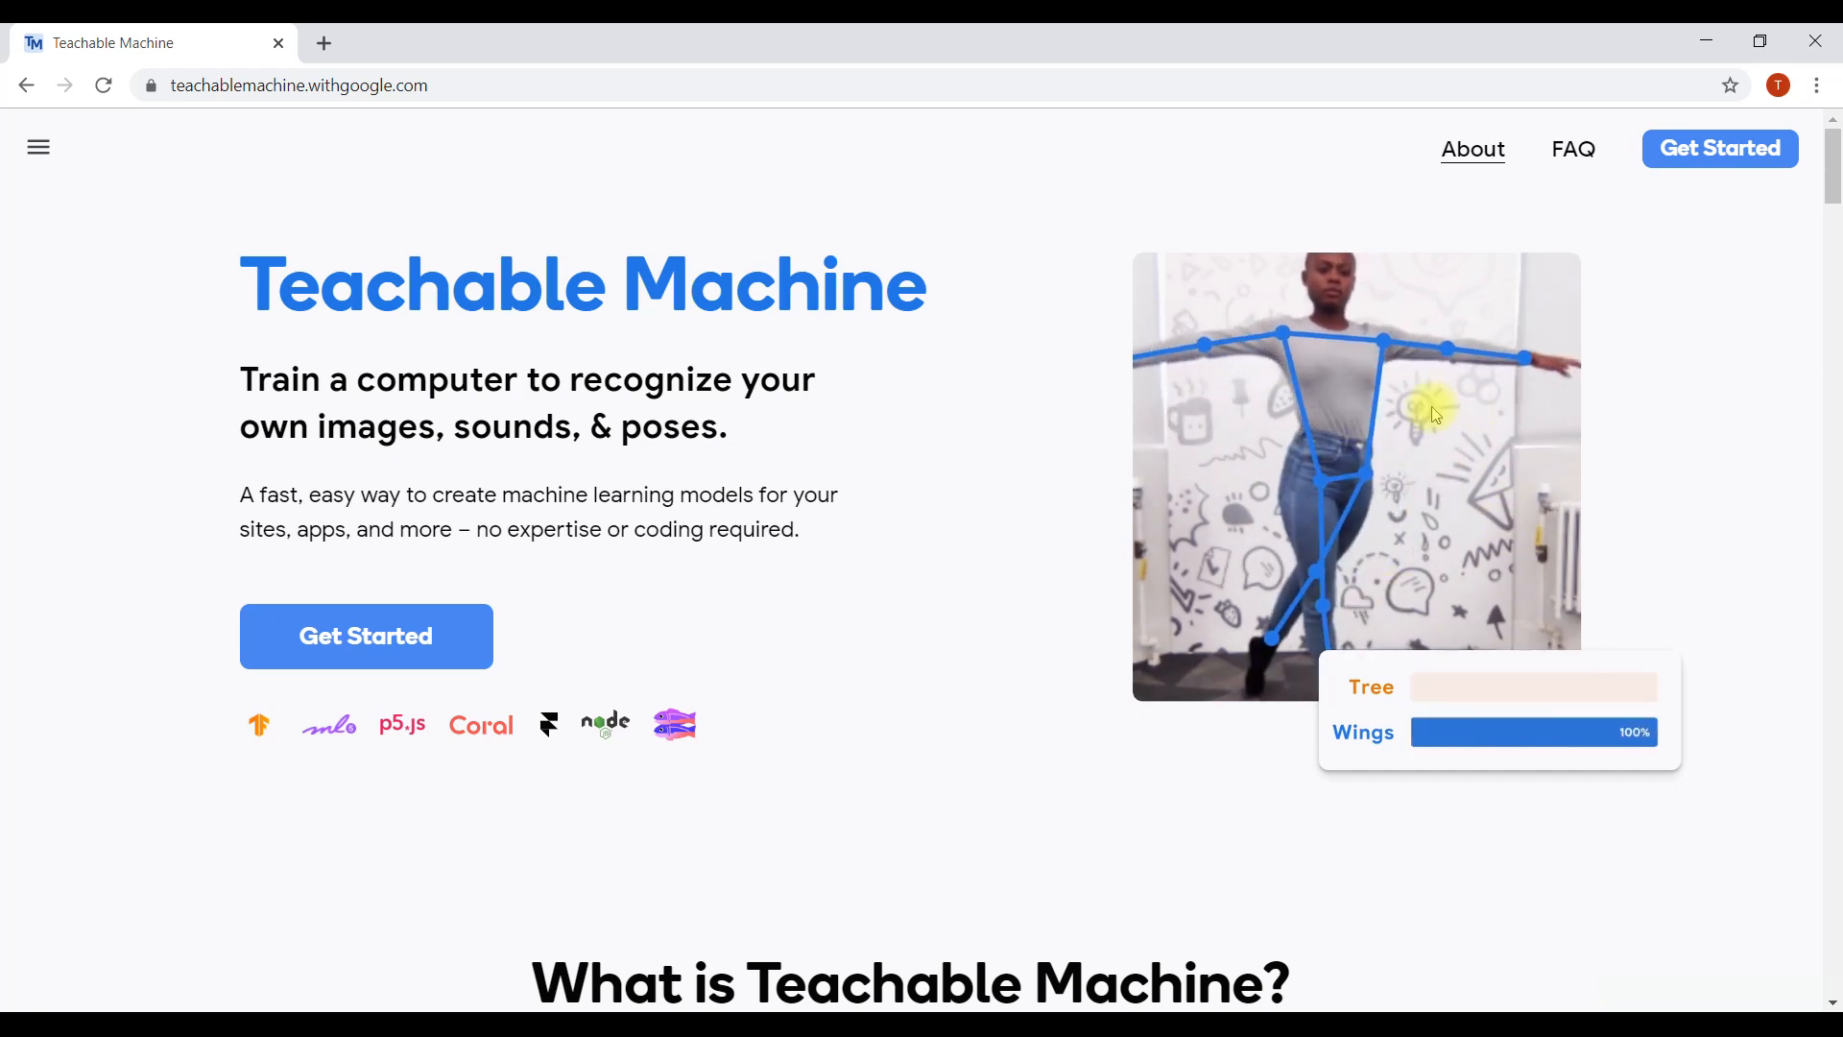
scroll(1804, 240, "down", 8)
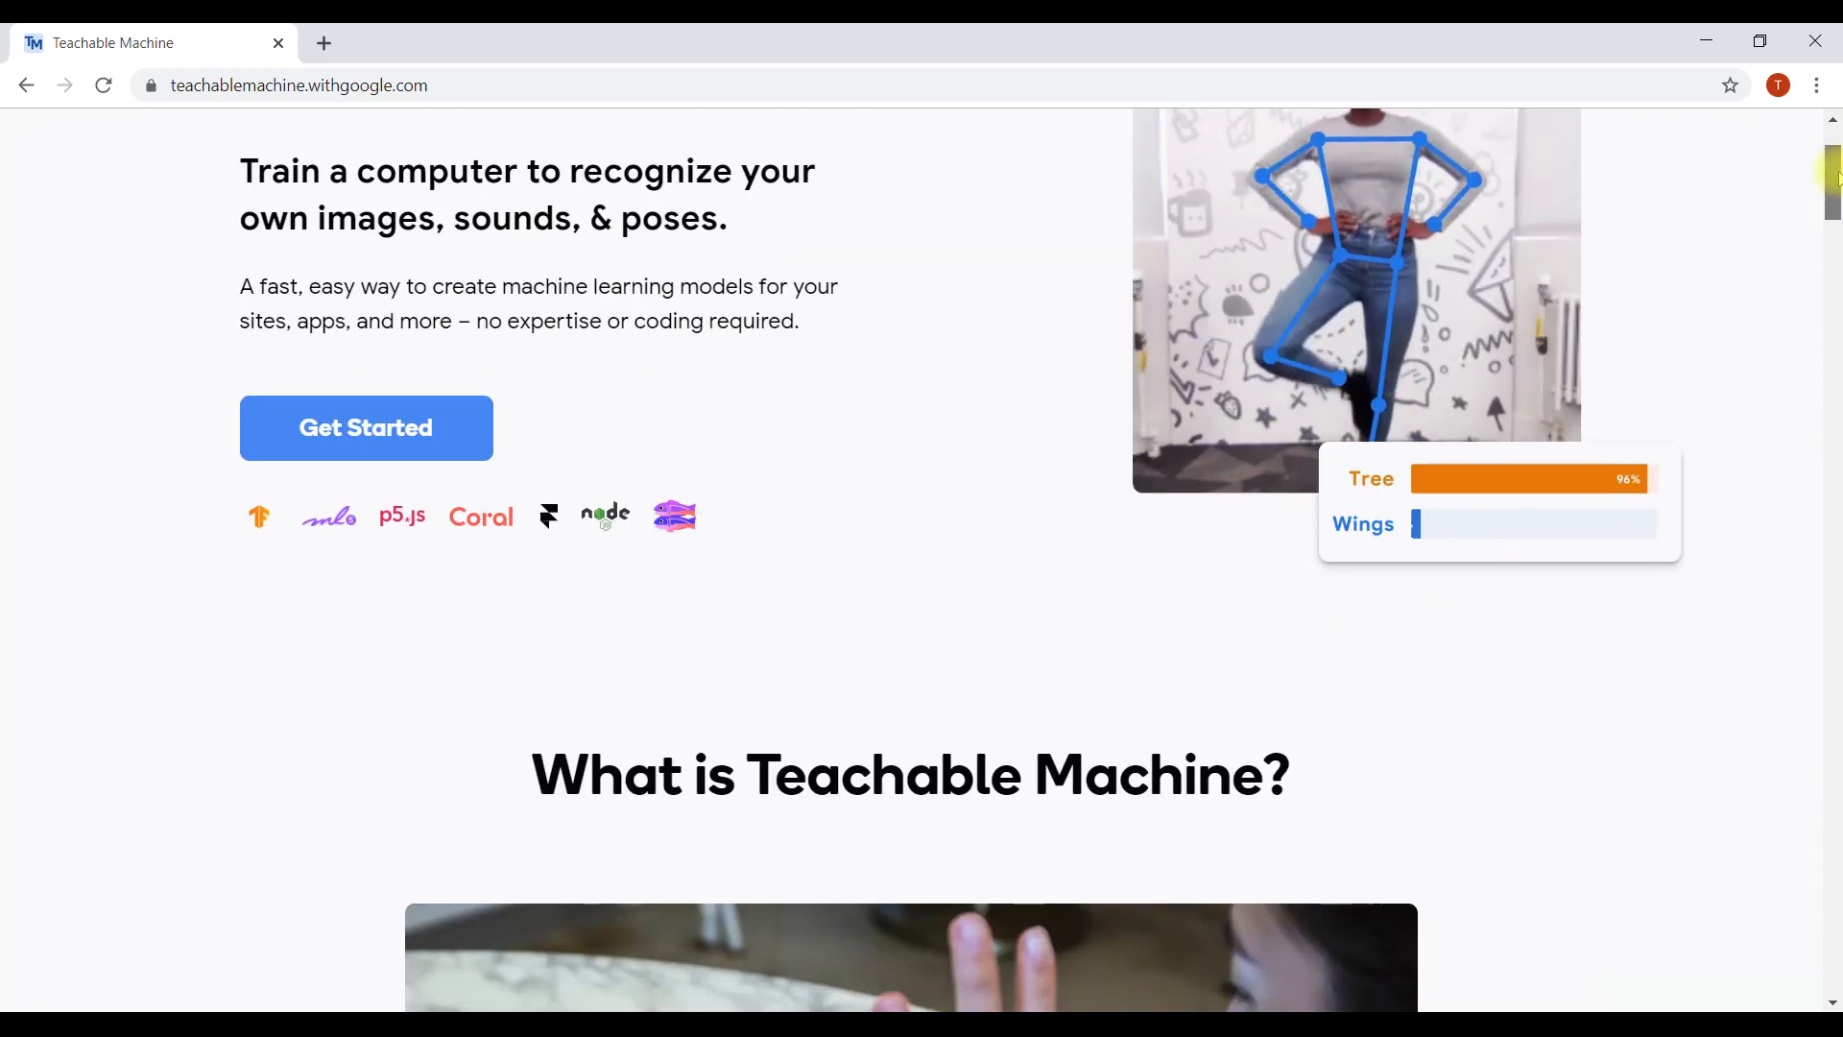
left_click_drag(1834, 220, 1821, 317)
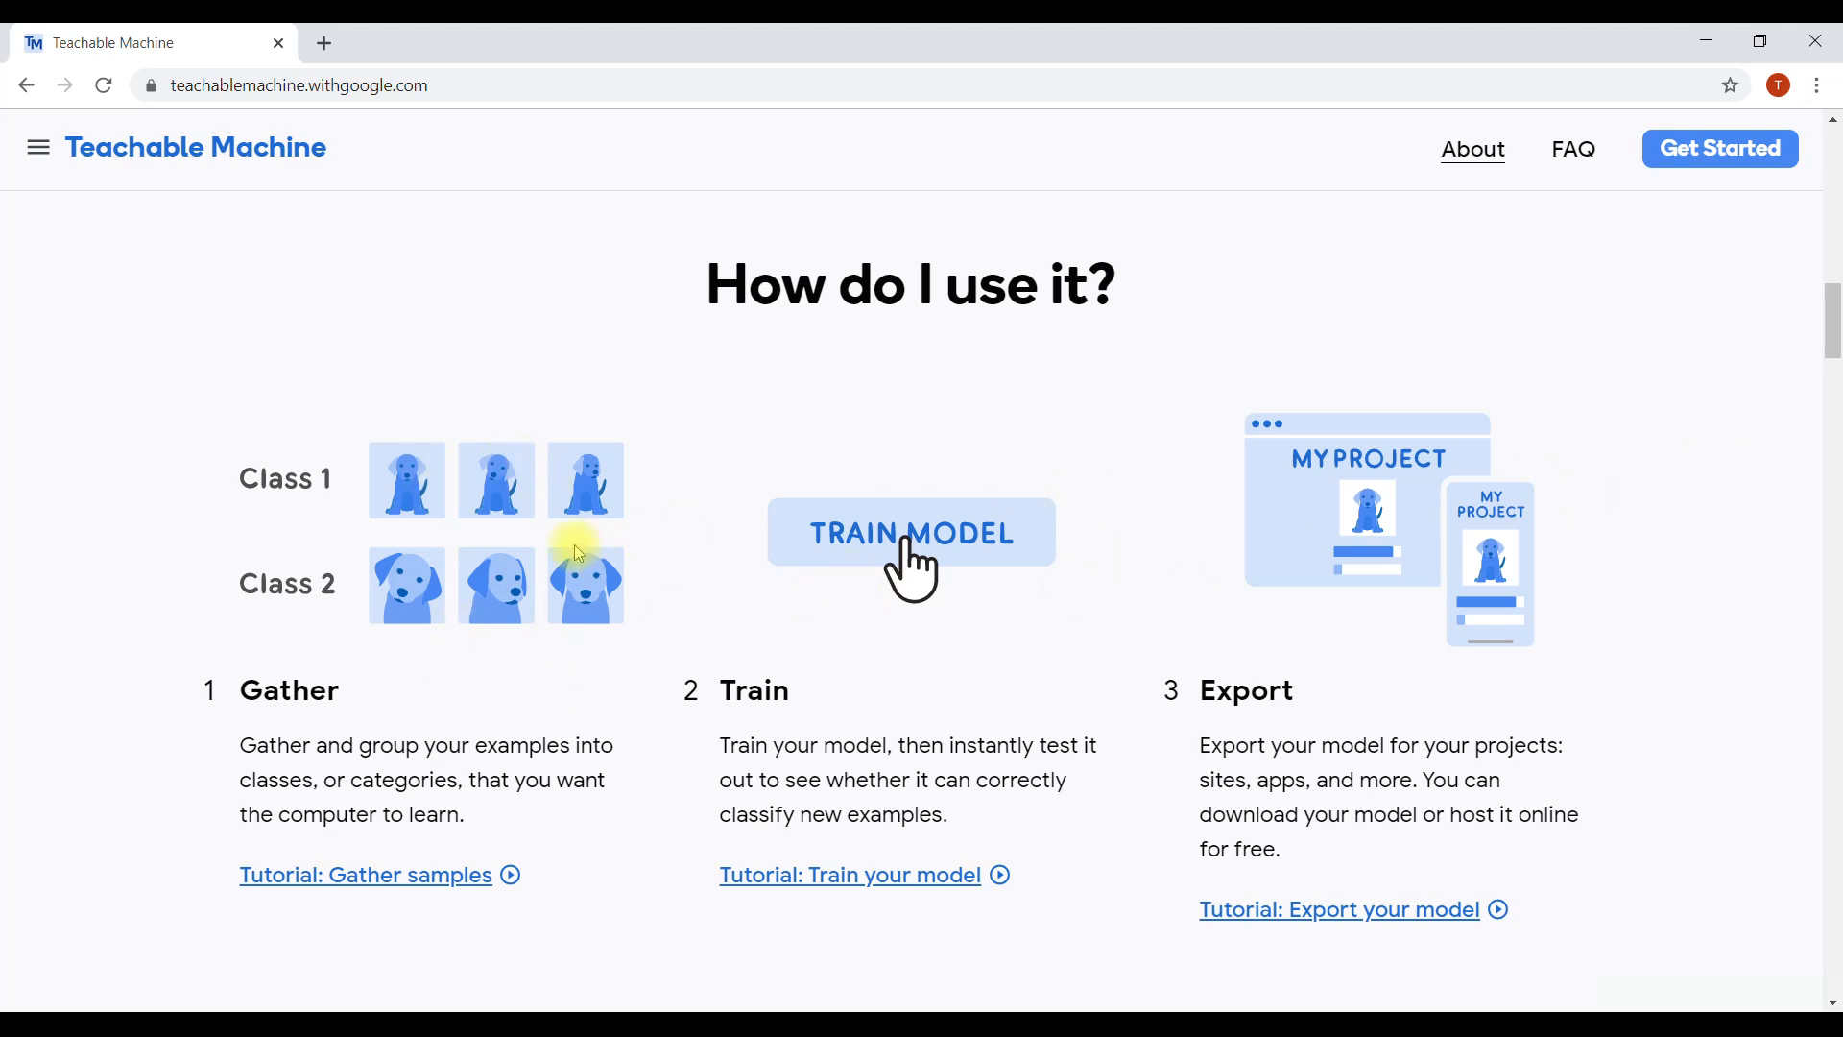
left_click_drag(1835, 332, 1835, 440)
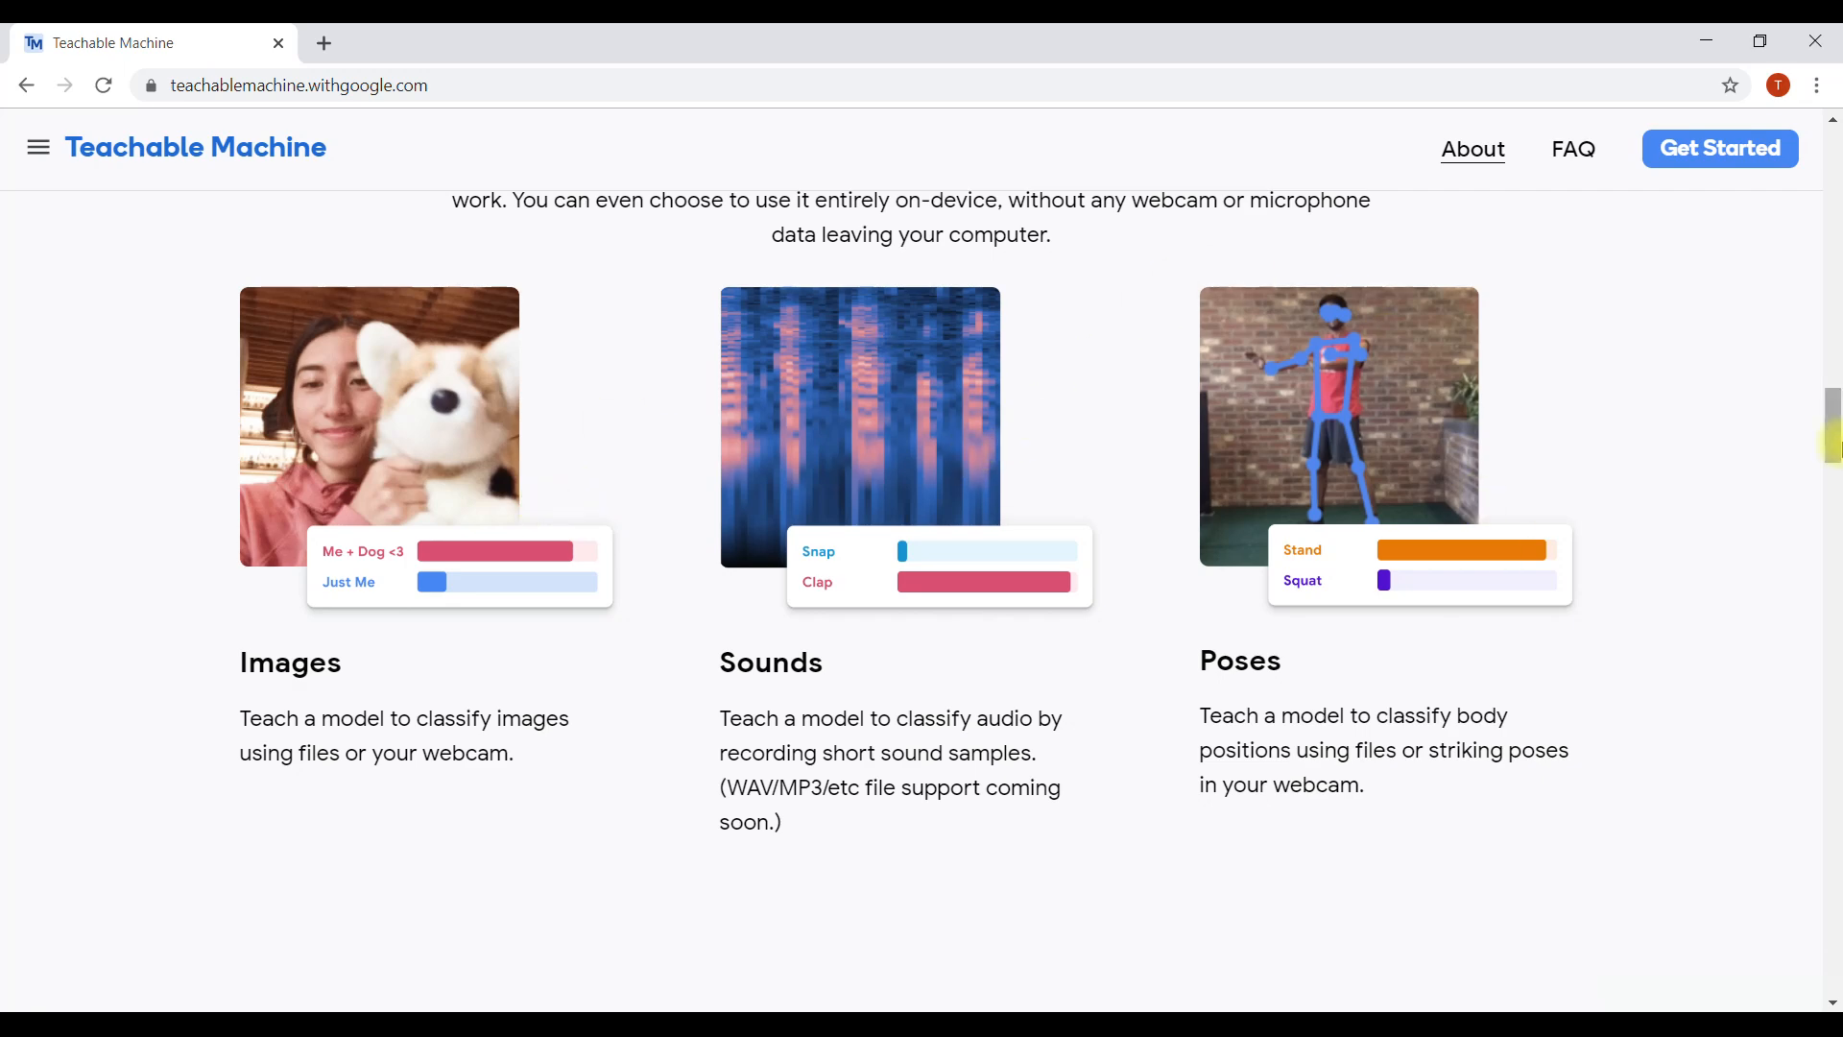
left_click_drag(1833, 420, 1801, 116)
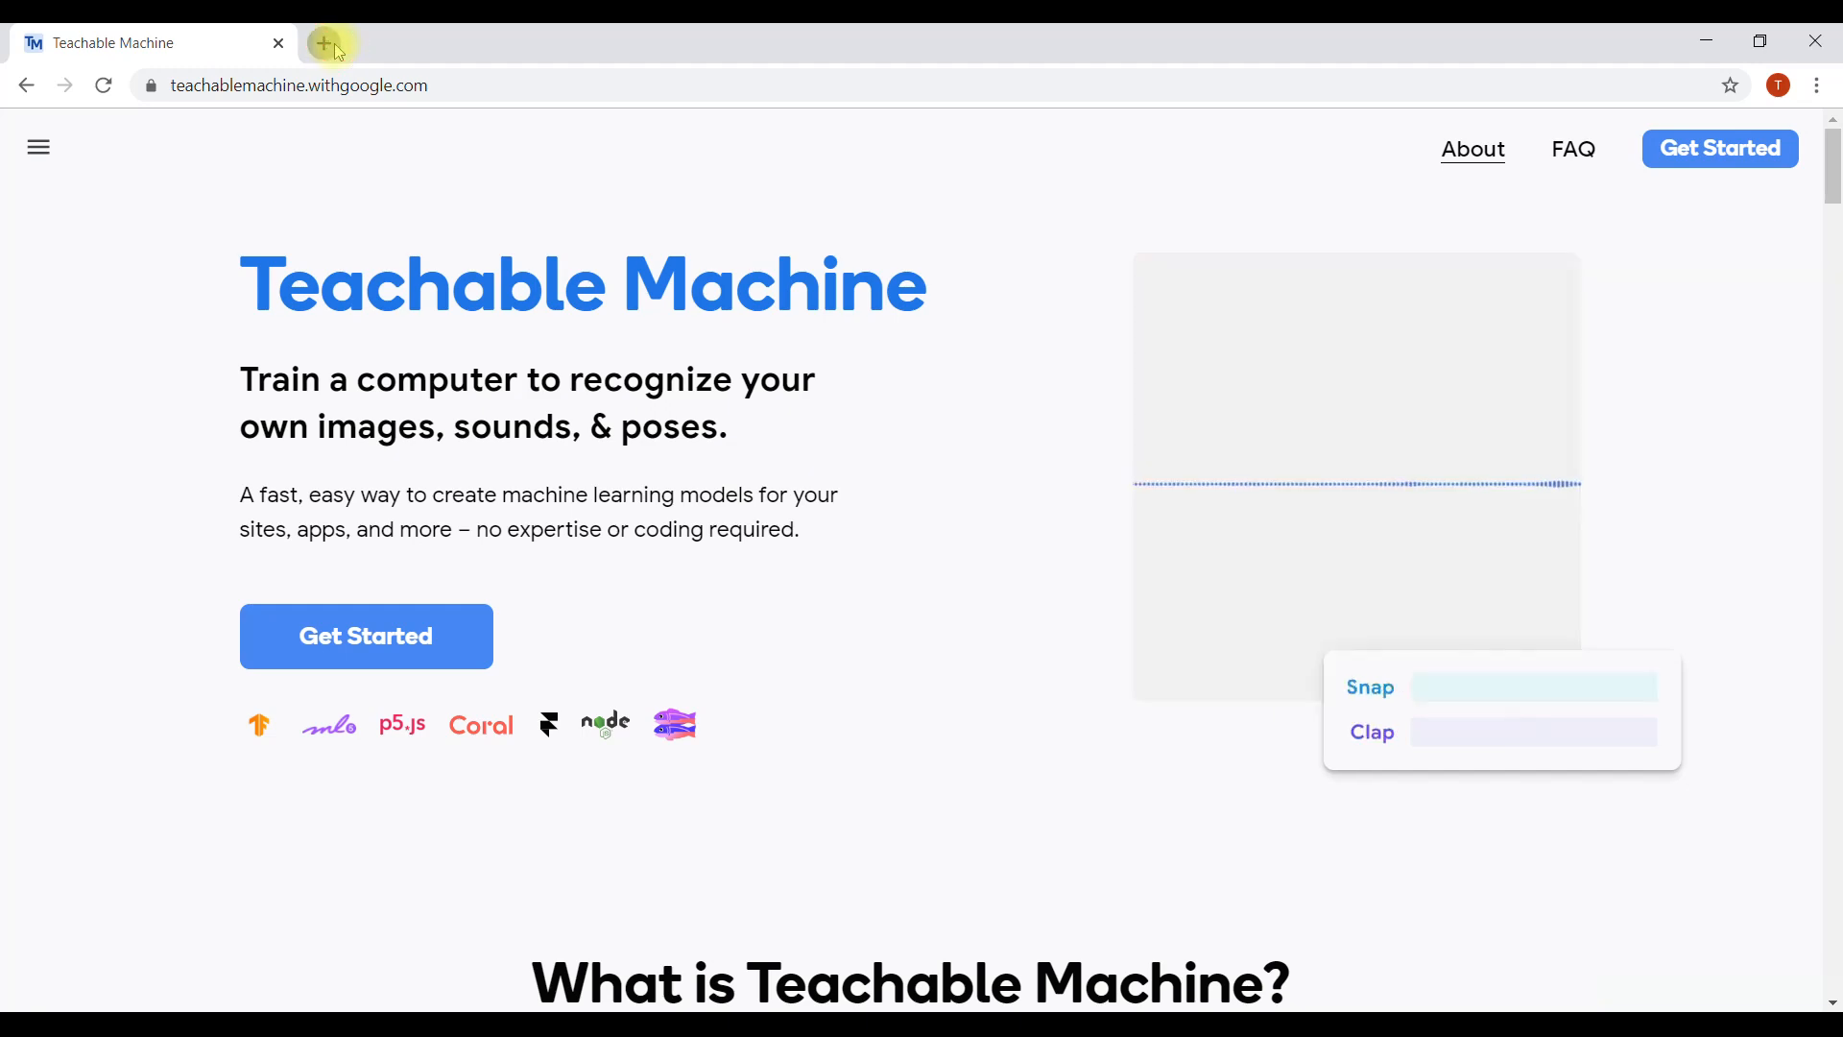
- Search Google for "google teachable machine" in a new tab, open the Teachable Machine site from the results and close the original tab
left_click(324, 43)
type("googl")
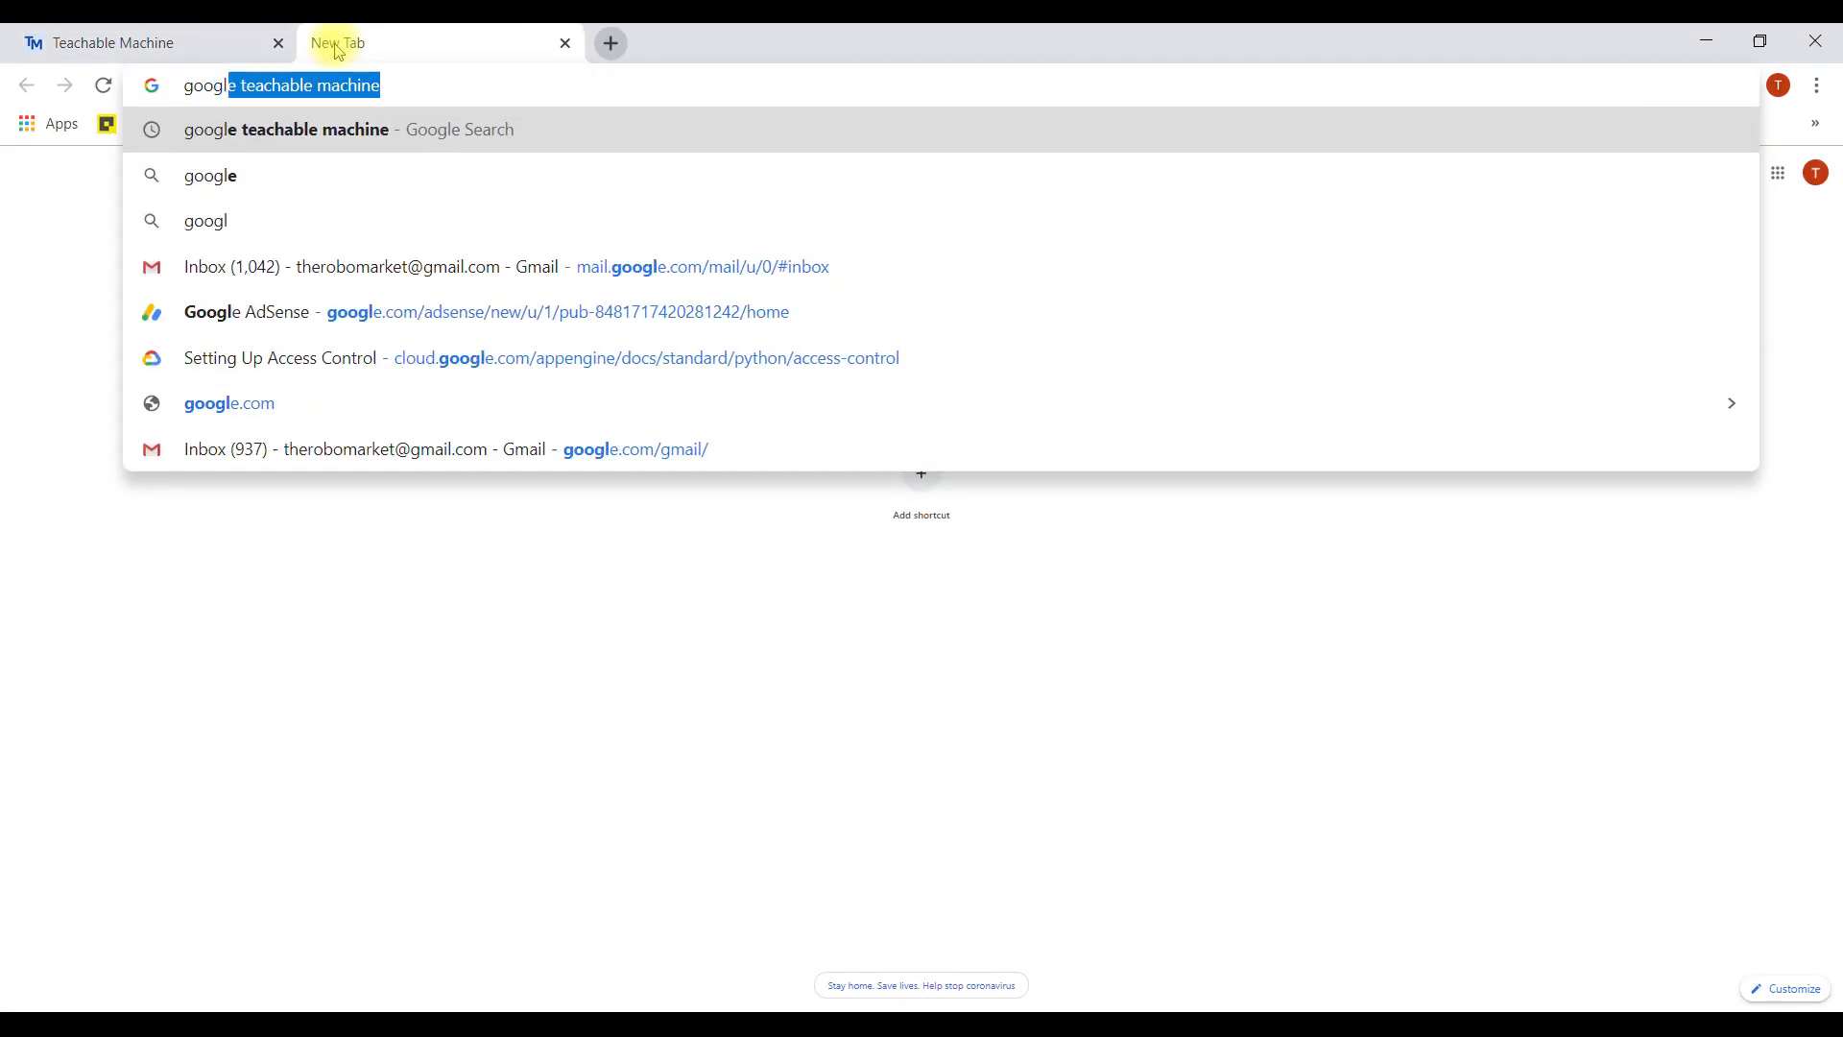
key("Return")
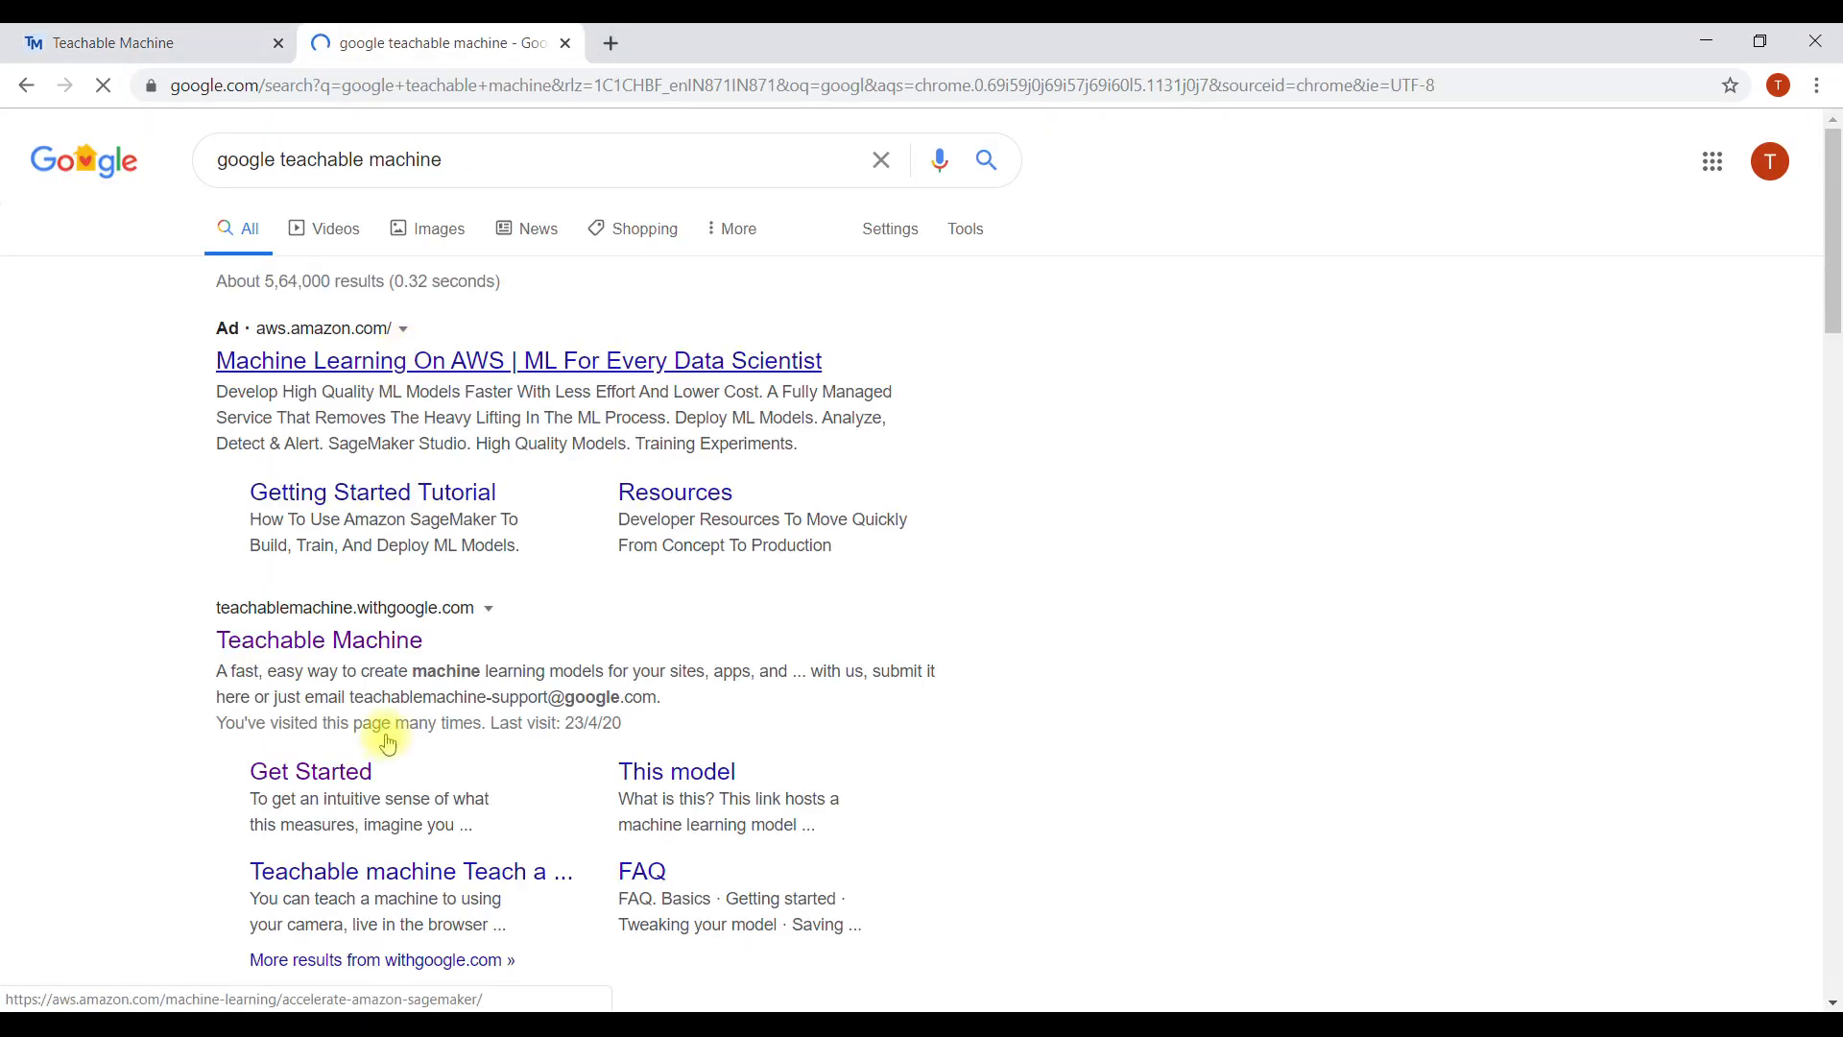
left_click(377, 644)
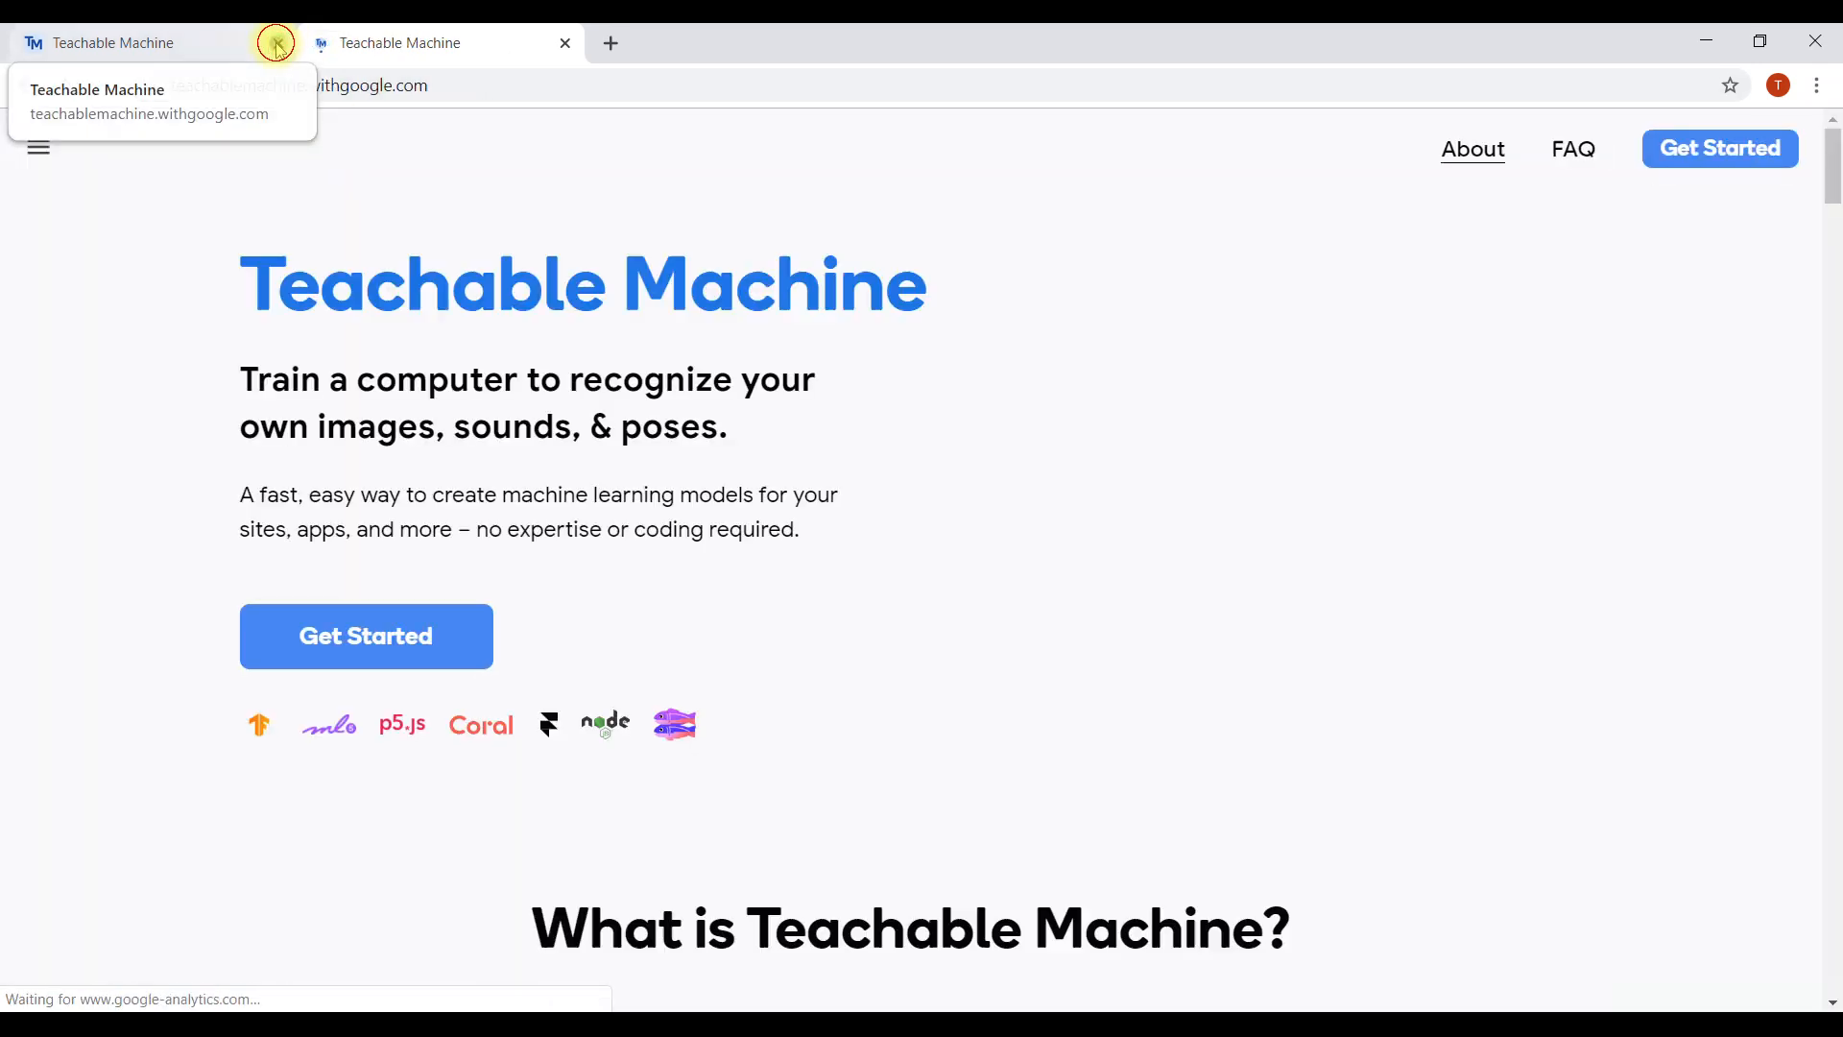
left_click(279, 44)
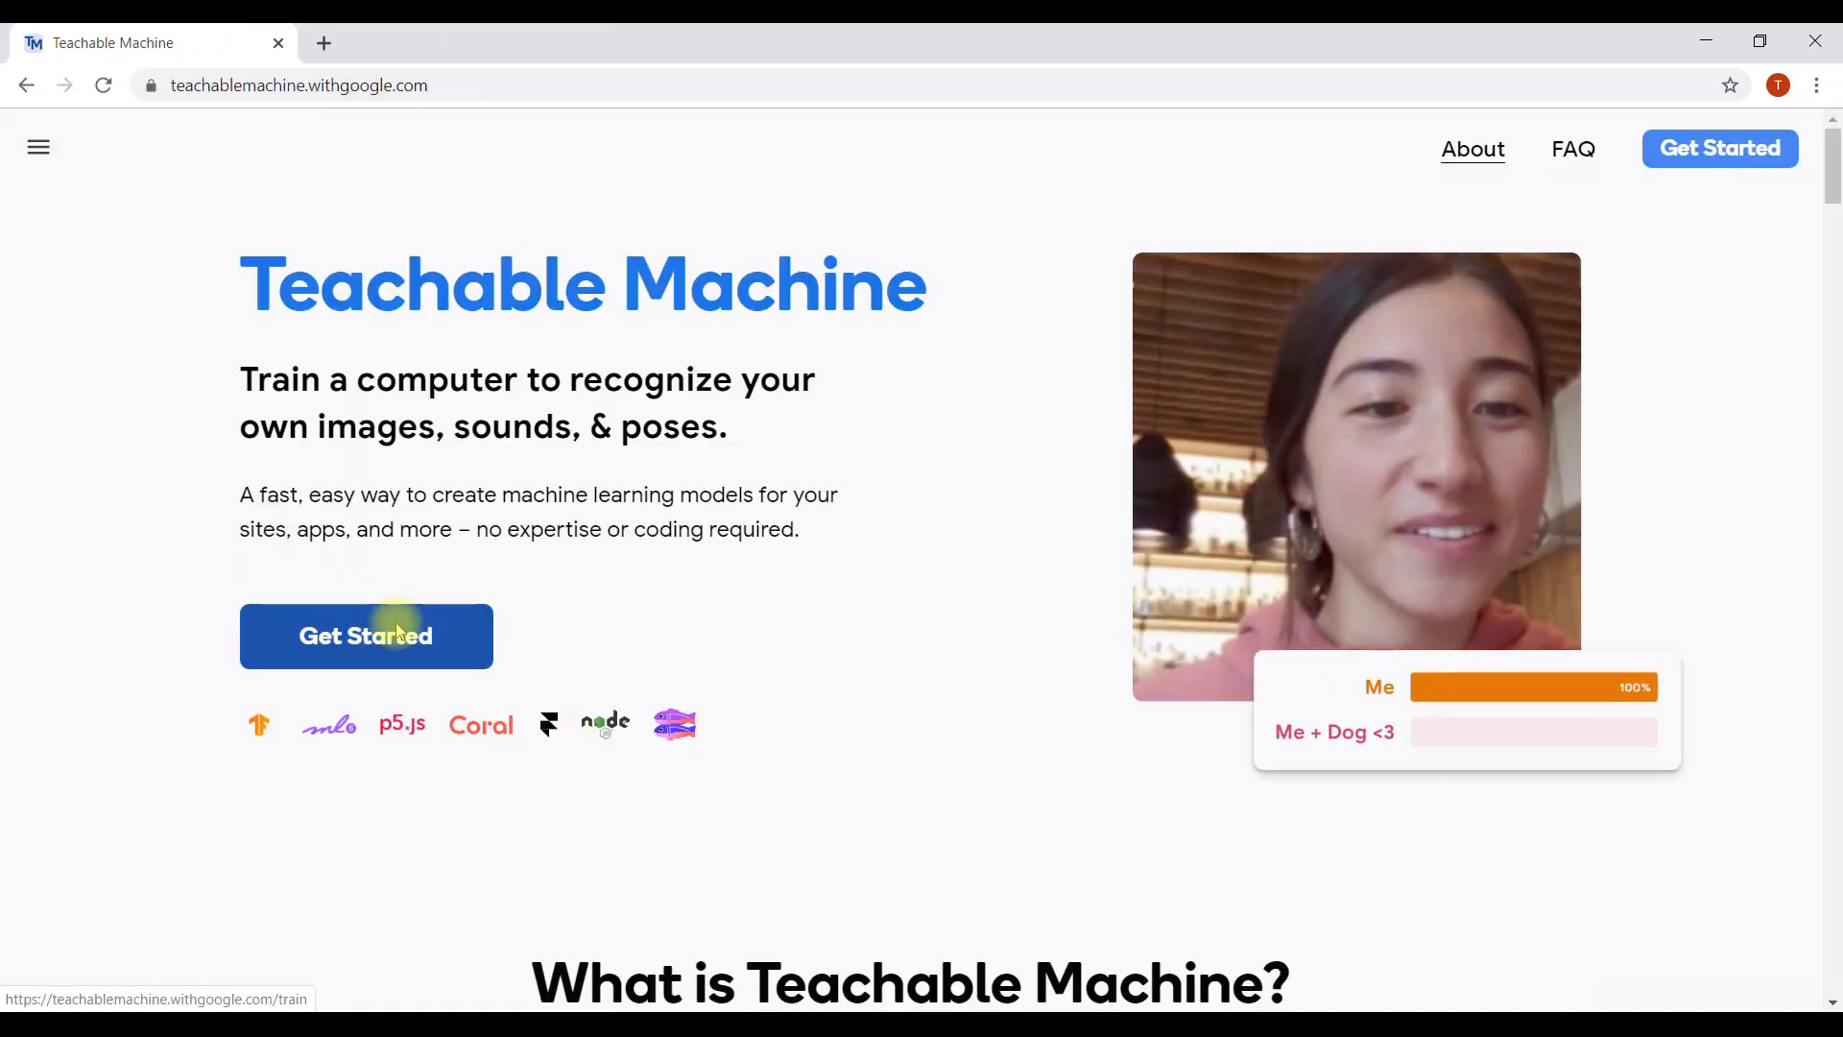
- Get started with a new project and choose Image Project as its type
left_click(399, 634)
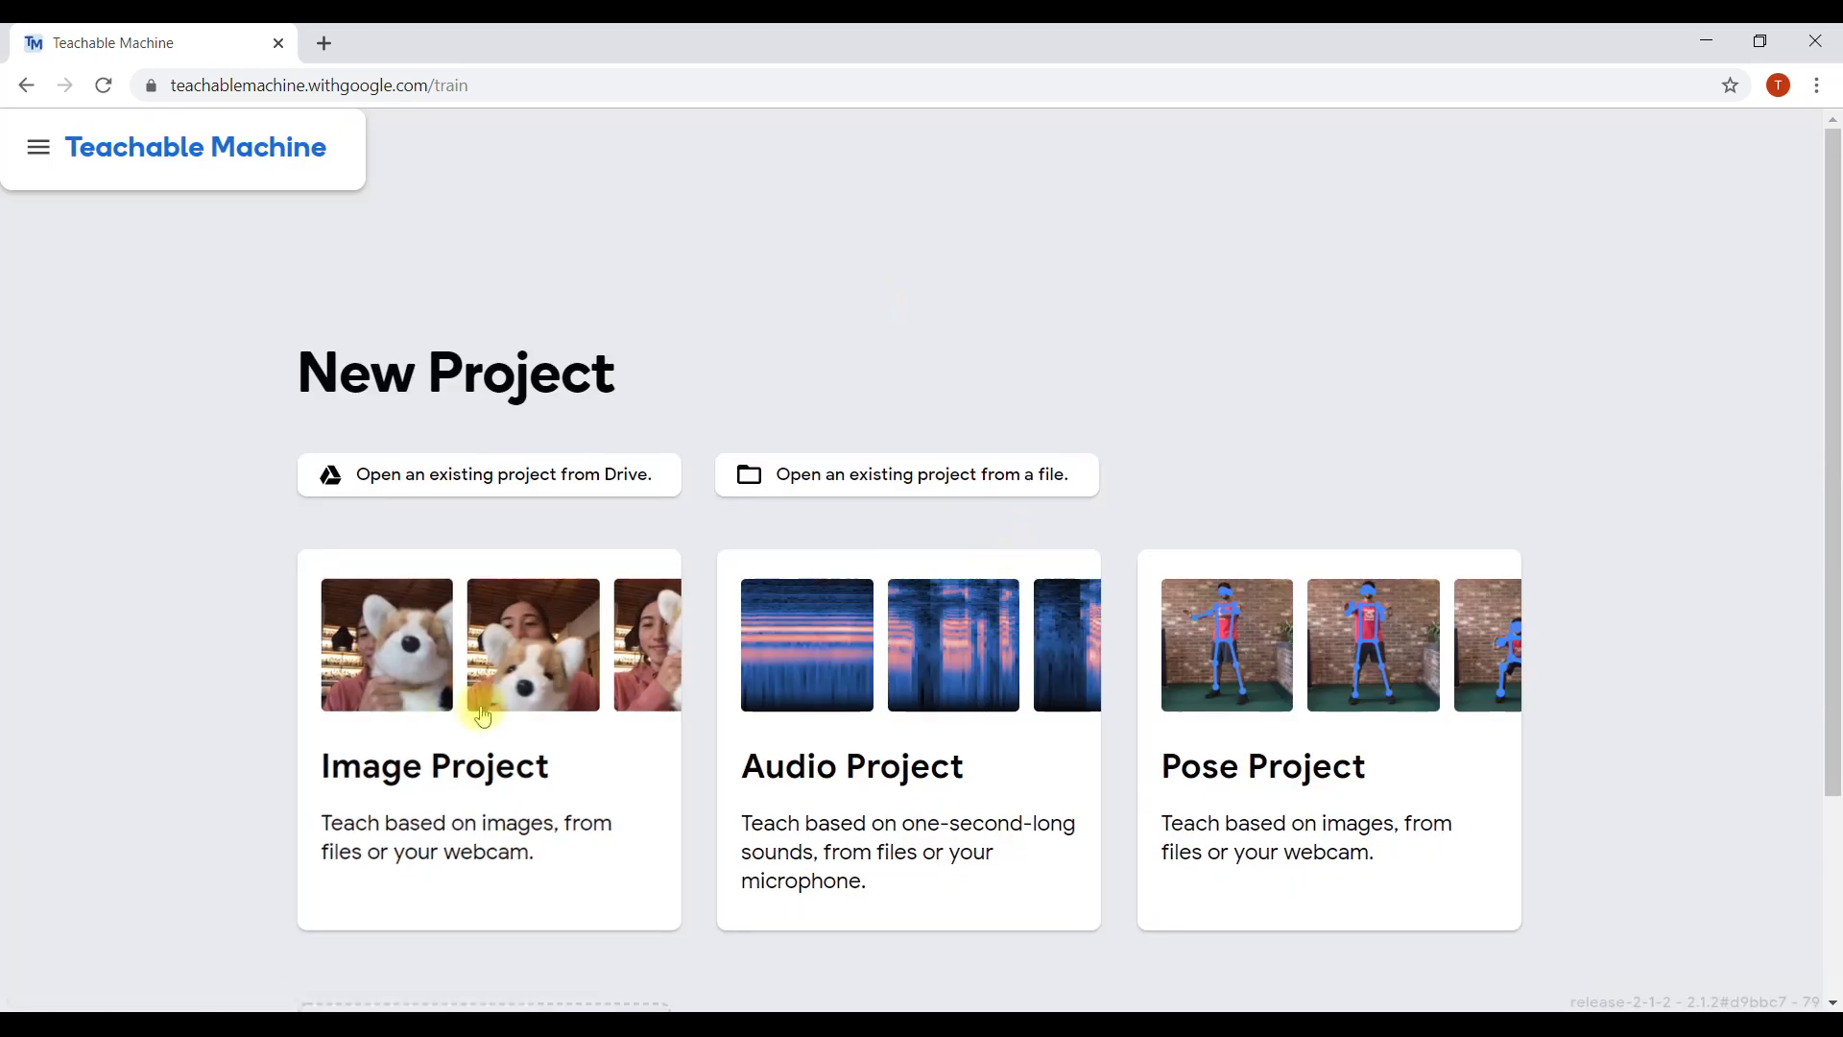
left_click_drag(1830, 308, 1831, 508)
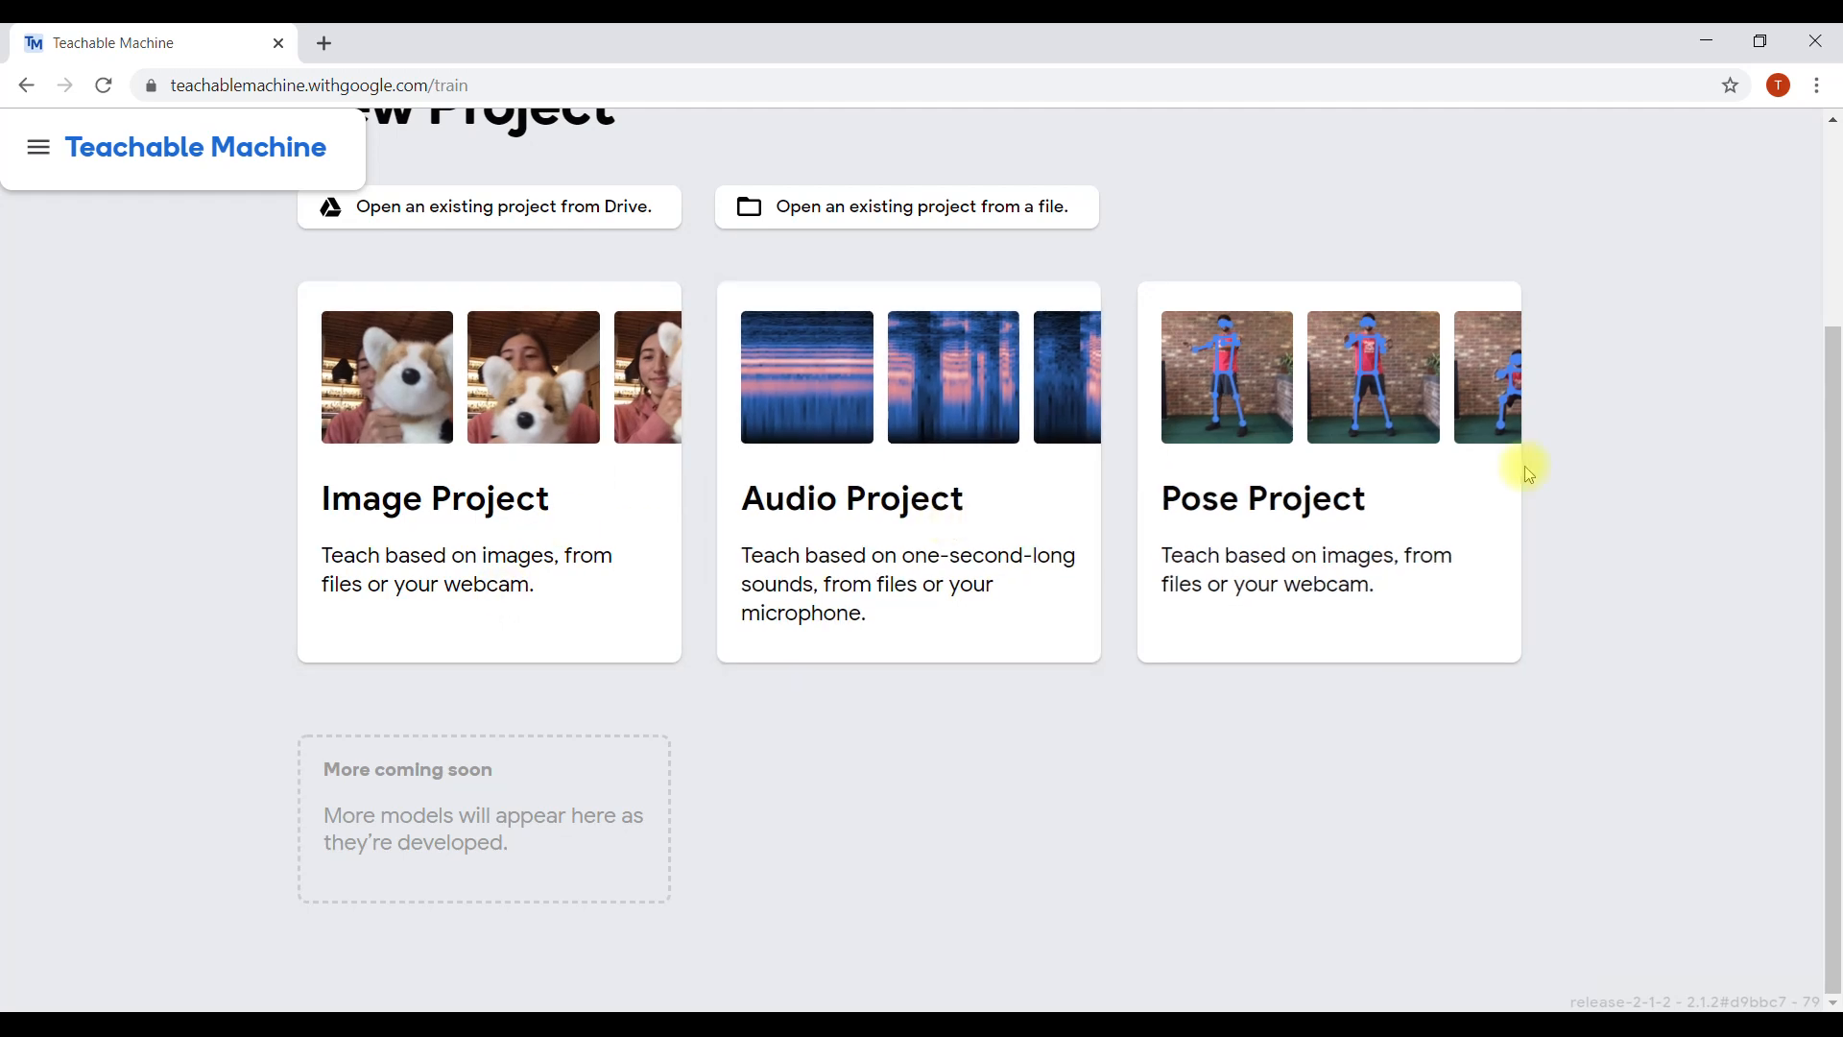
left_click(502, 483)
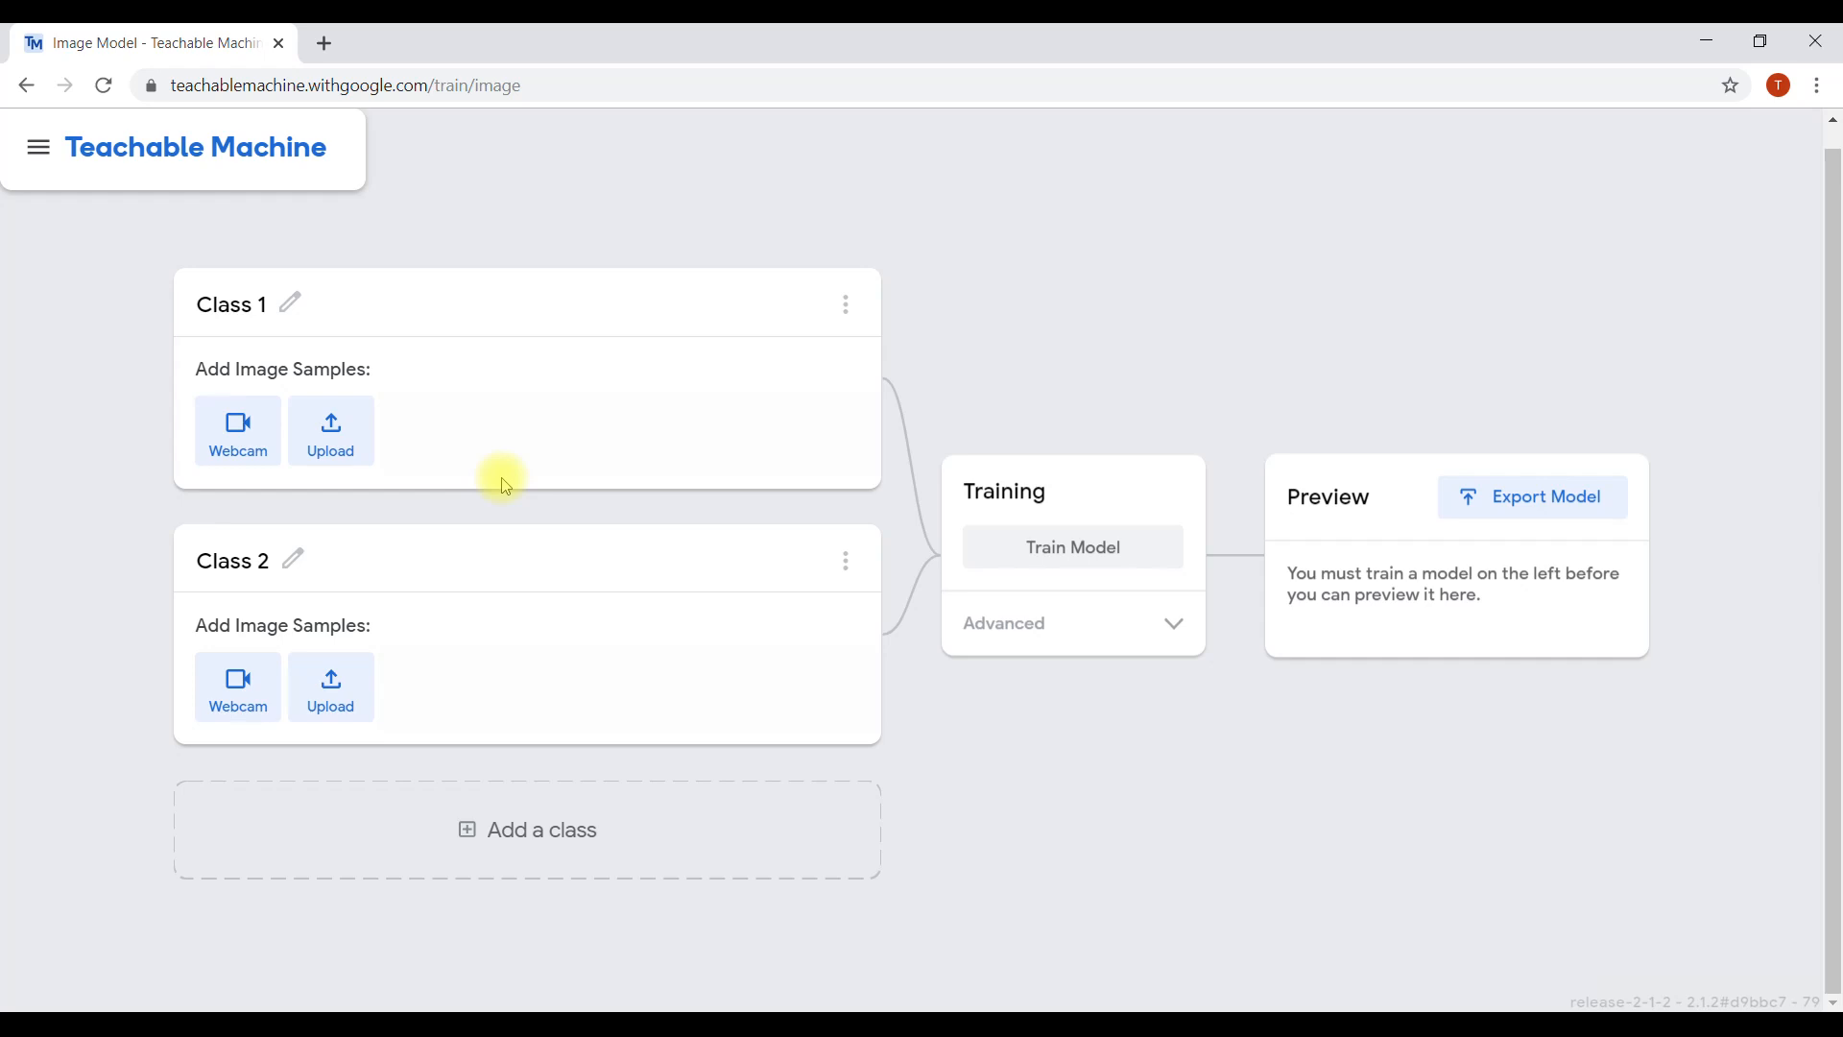
- Rename Class 1 to "Developer" followed by the developer's first name
left_click_drag(1834, 495, 1834, 421)
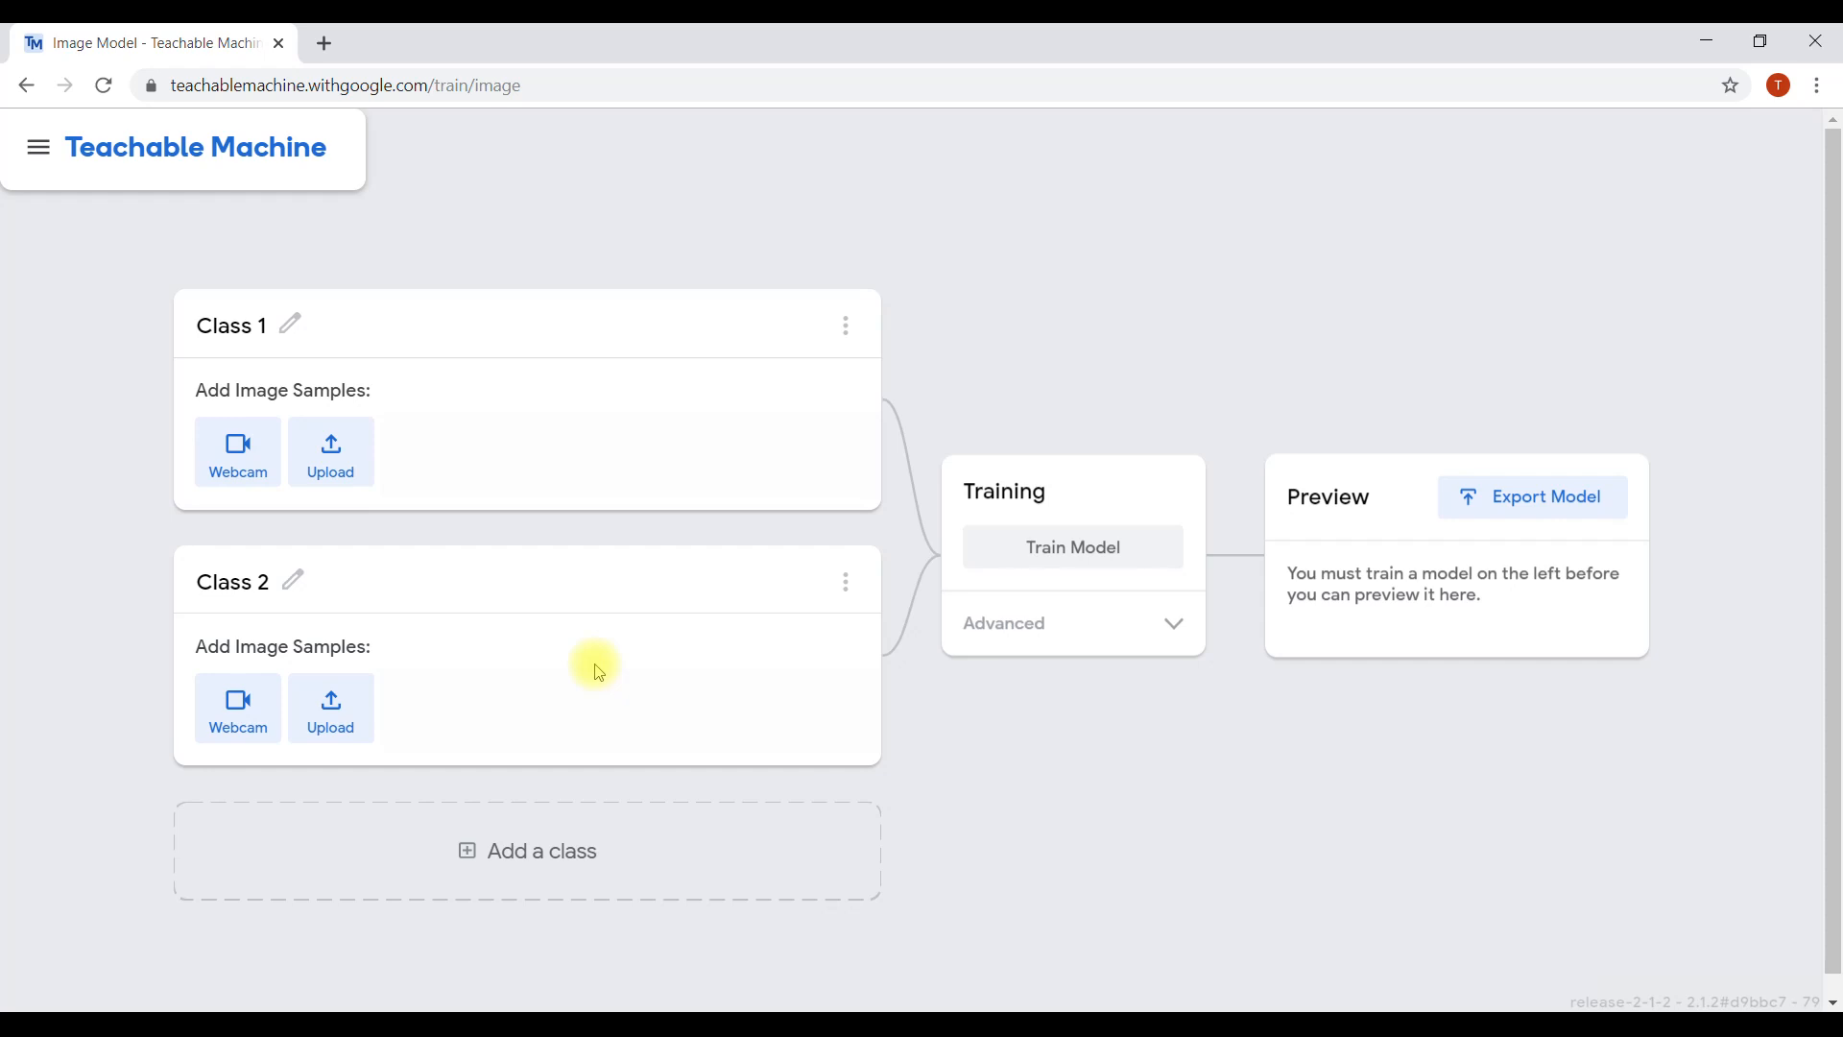
left_click(287, 318)
type("A")
type("d")
left_click(232, 327)
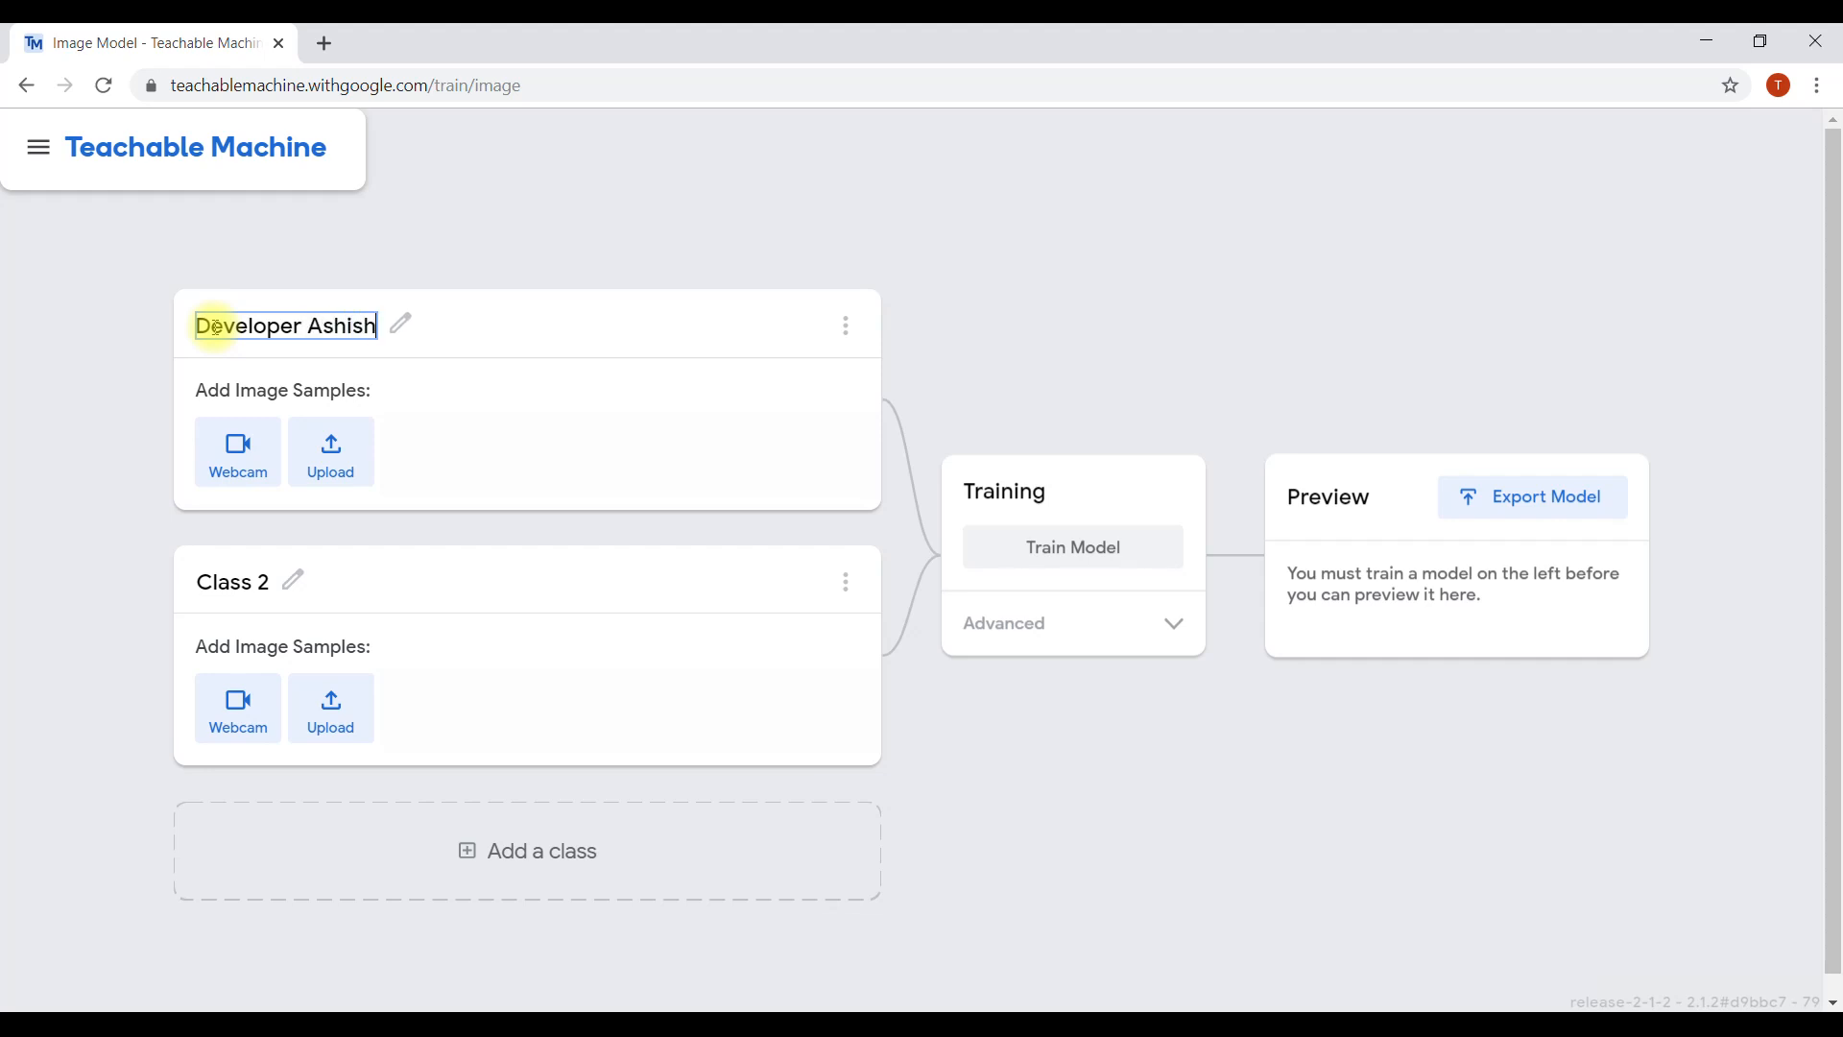
left_click(434, 395)
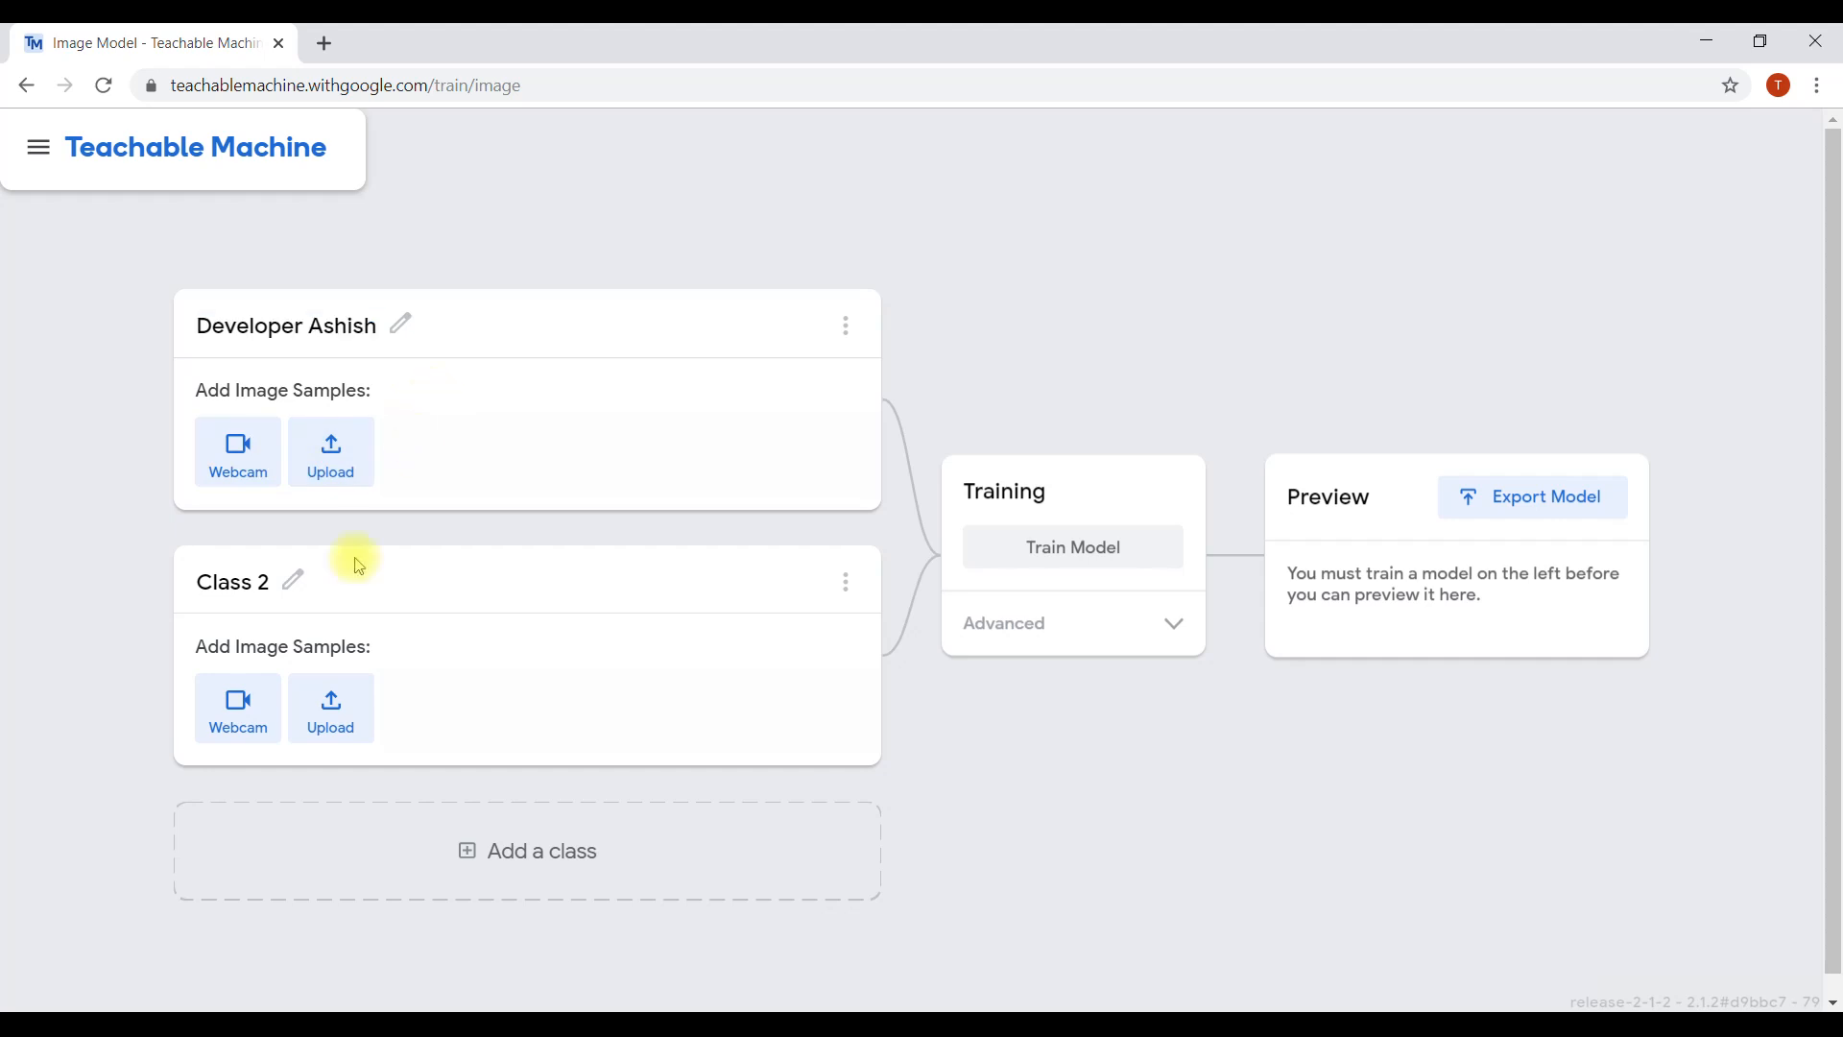
- Rename Class 2 as "Mobile"
left_click(299, 586)
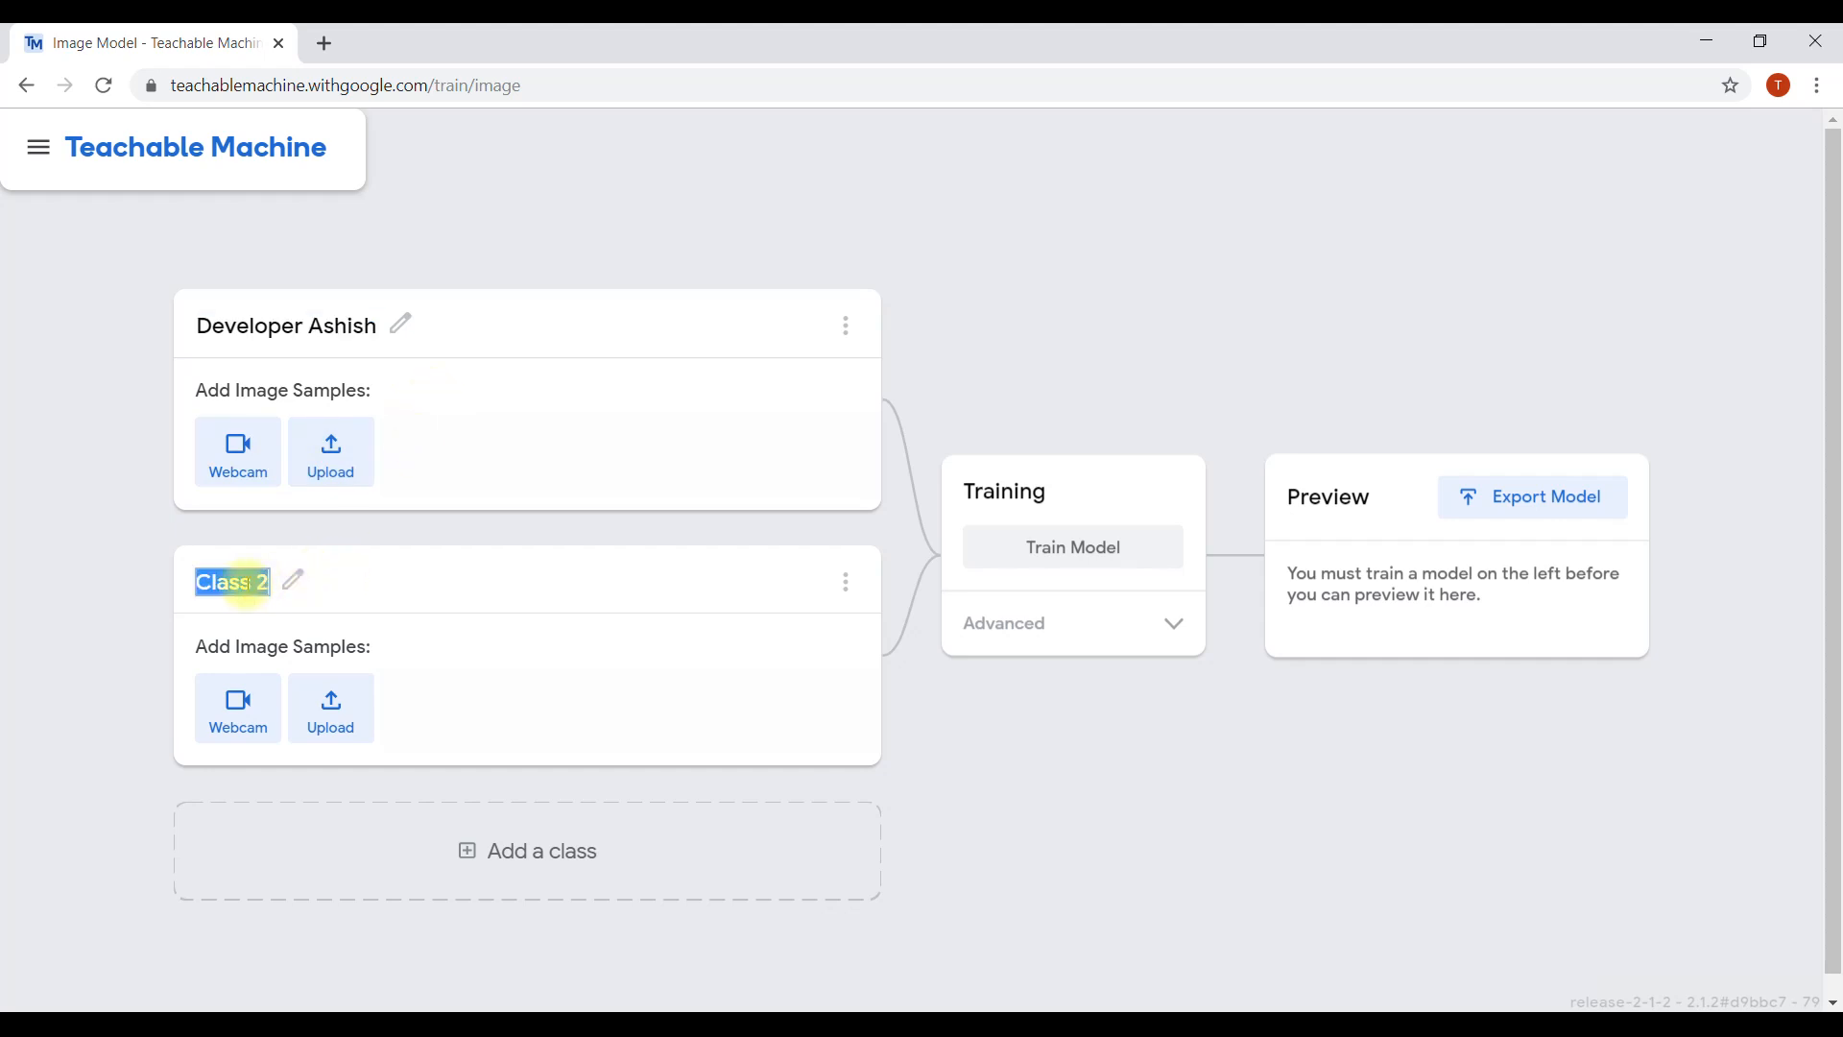
type("Mobile")
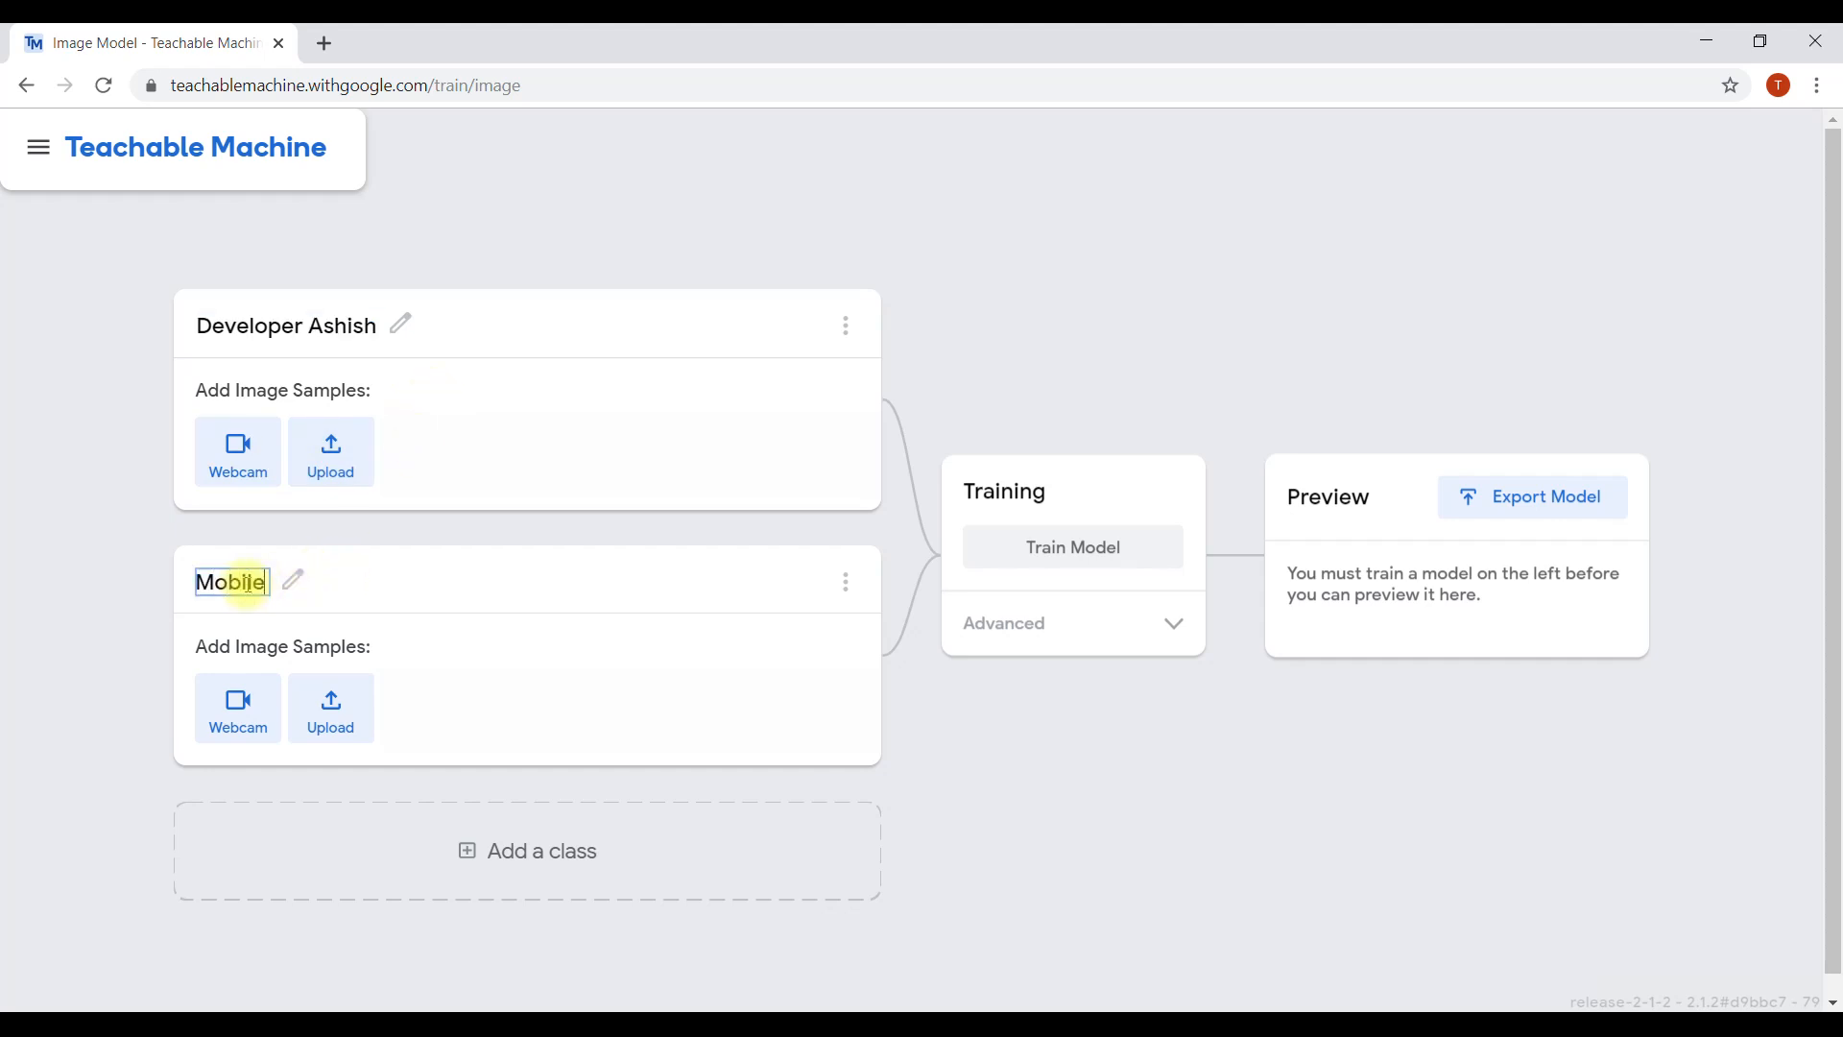
left_click(154, 557)
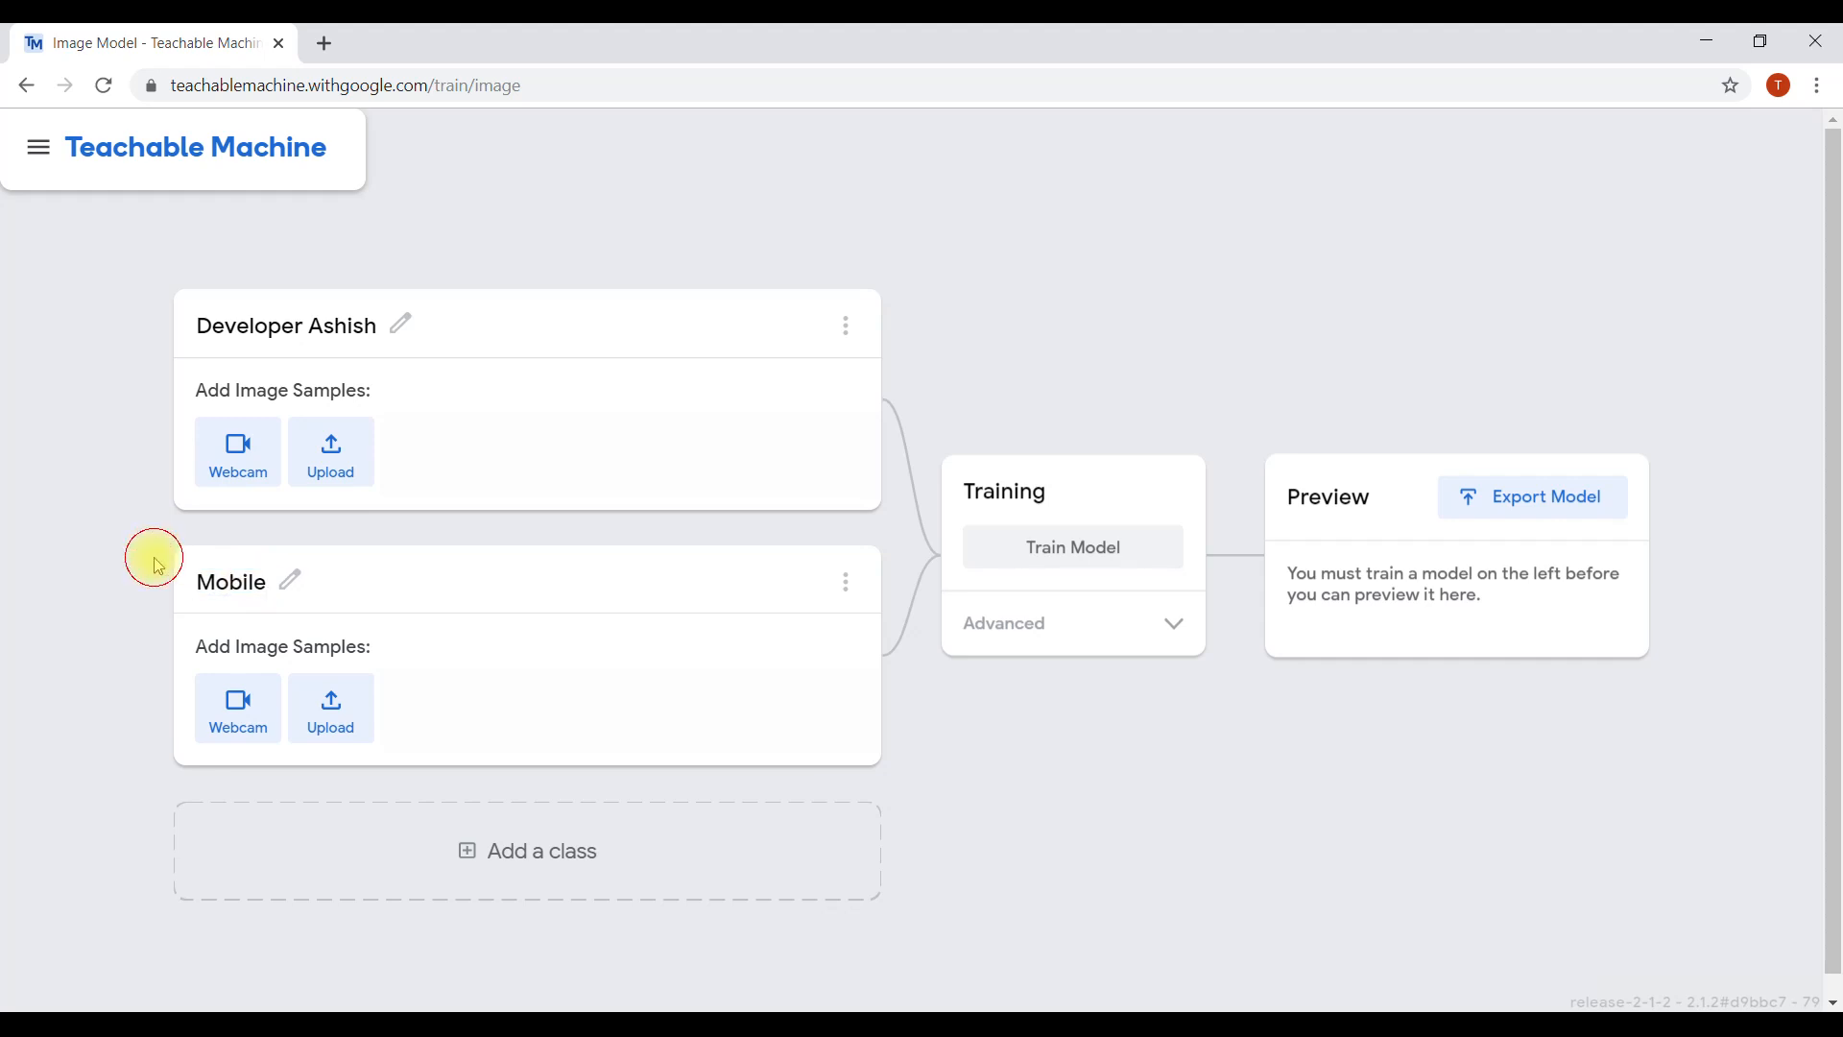
- Check the first class's management options and its sources for uploading image samples
left_click(844, 331)
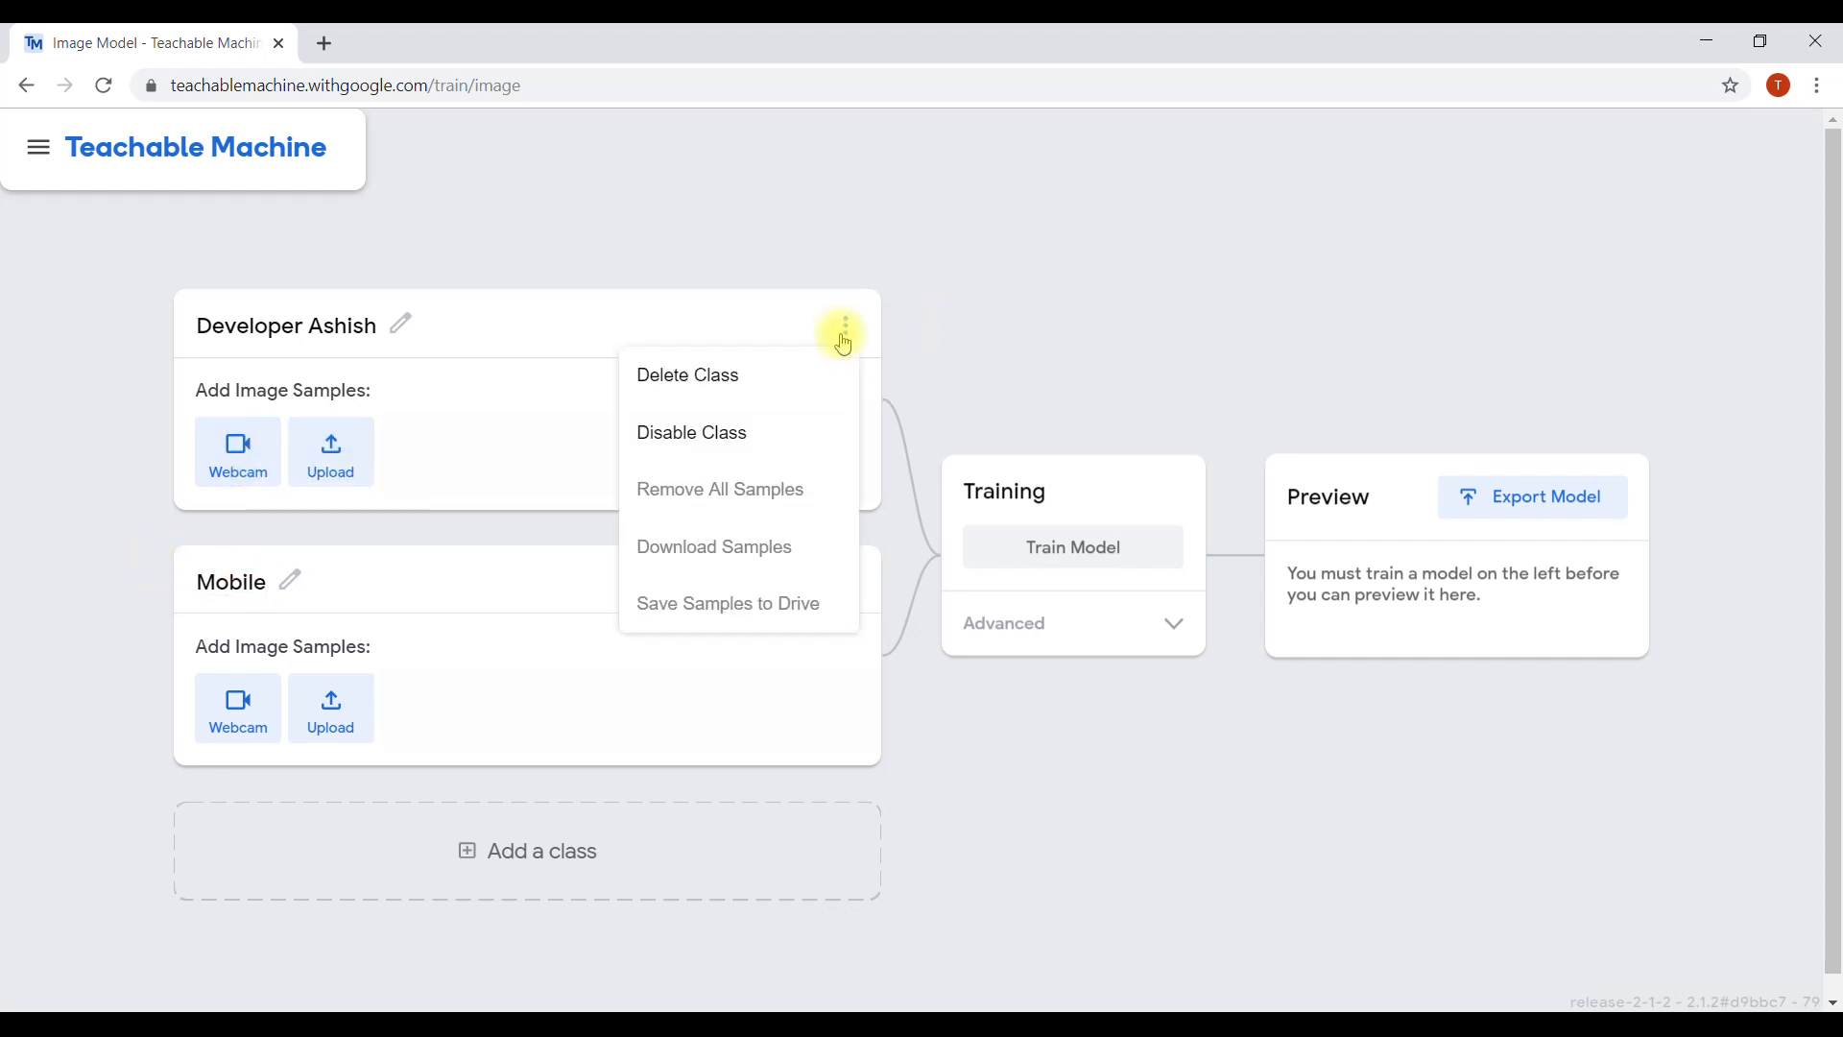
left_click(579, 468)
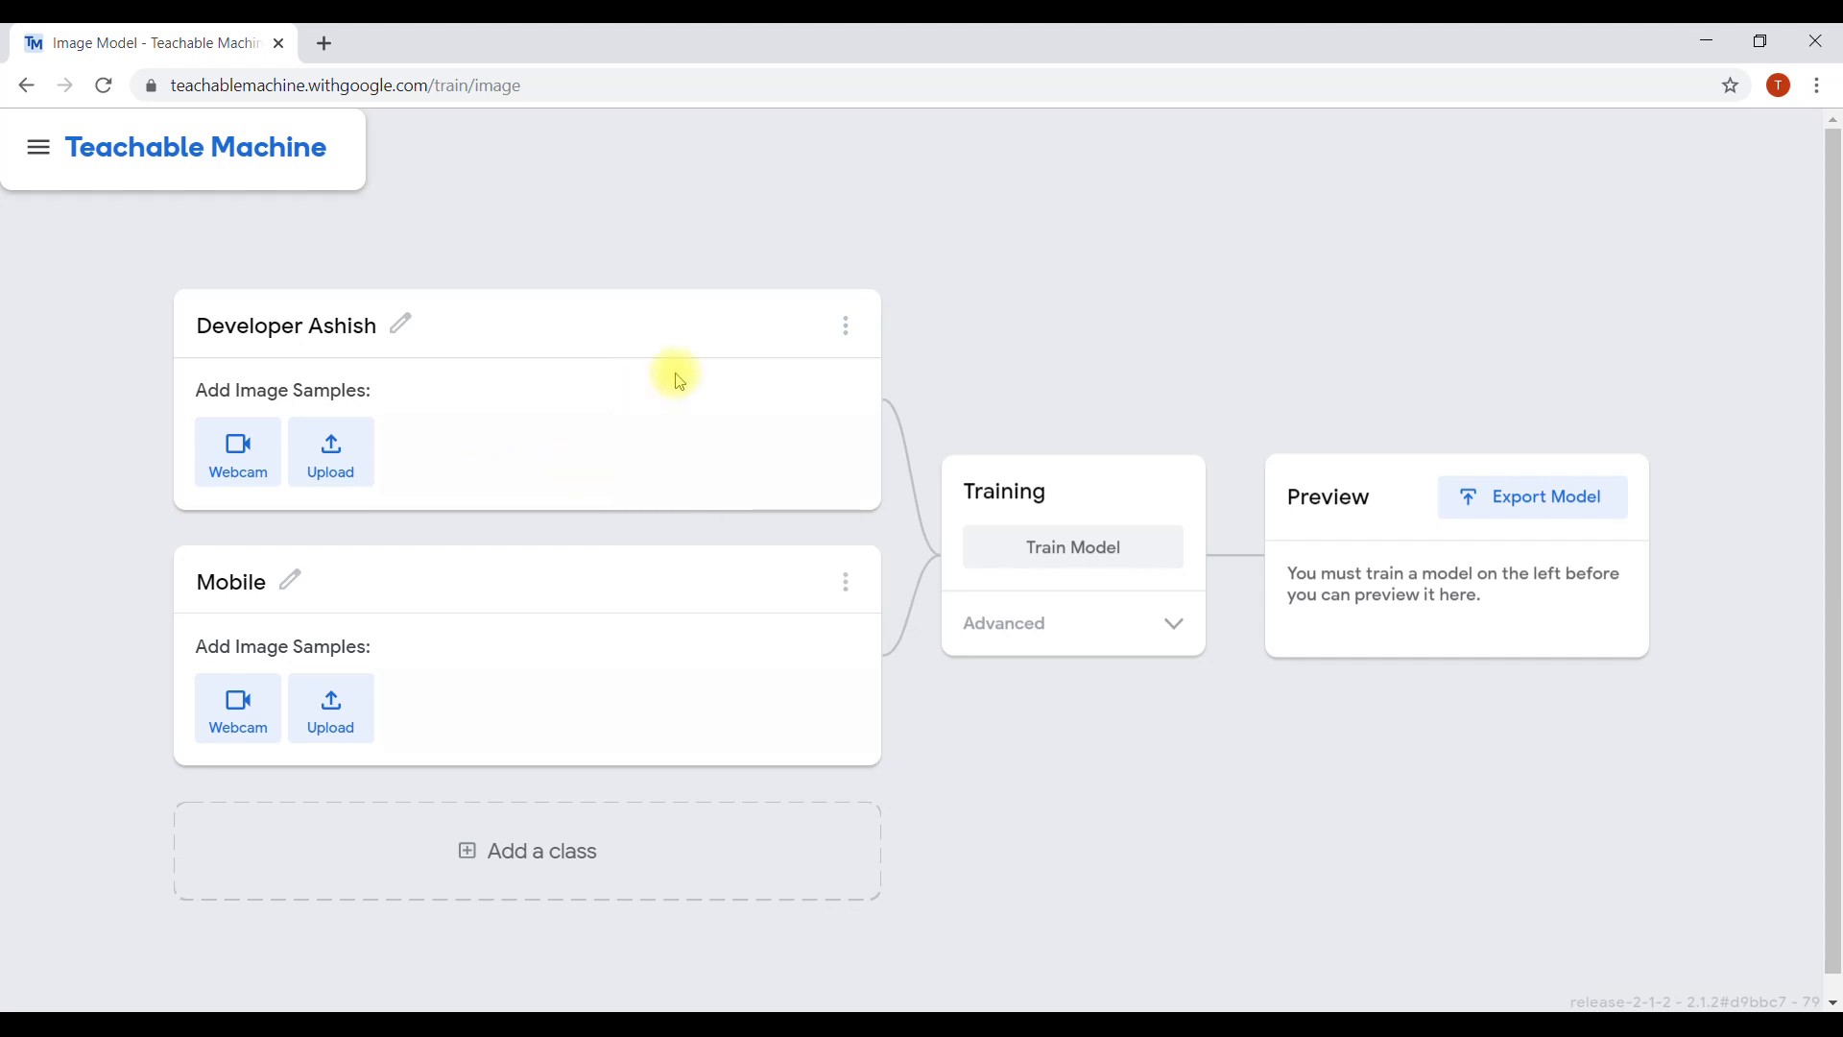
left_click(846, 327)
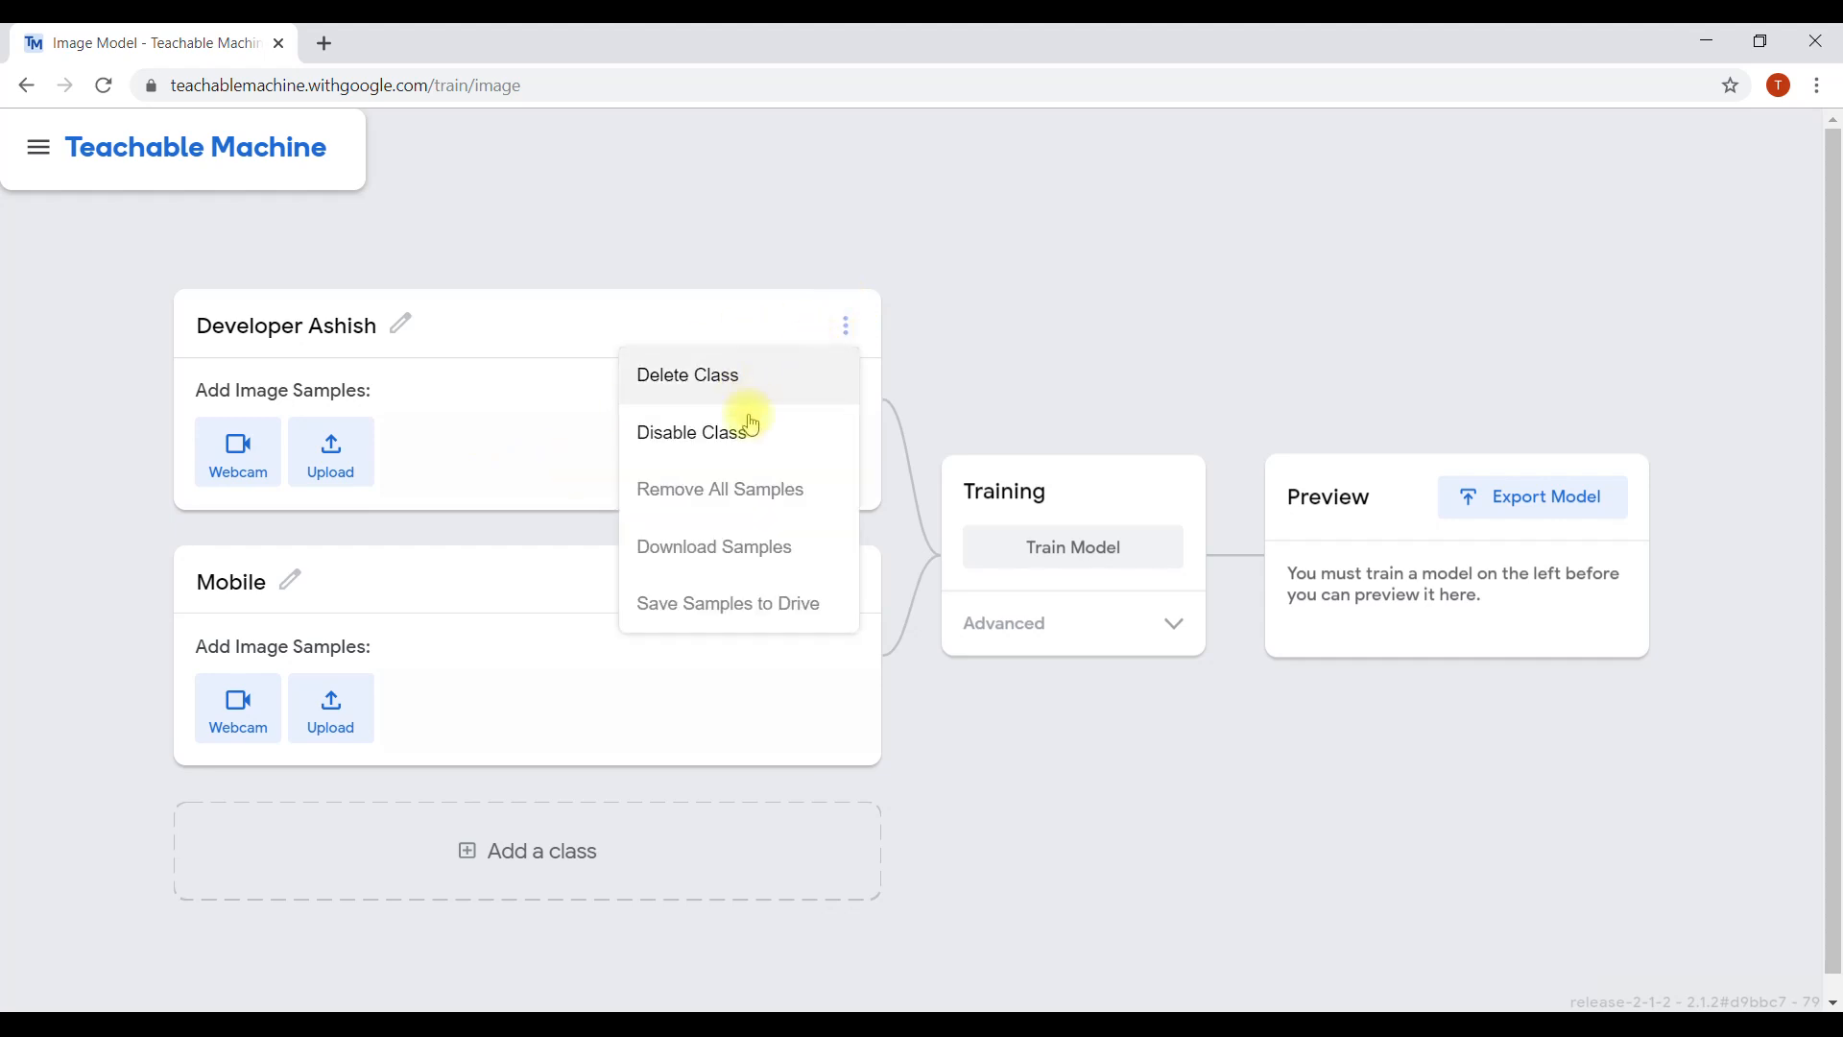
left_click(523, 449)
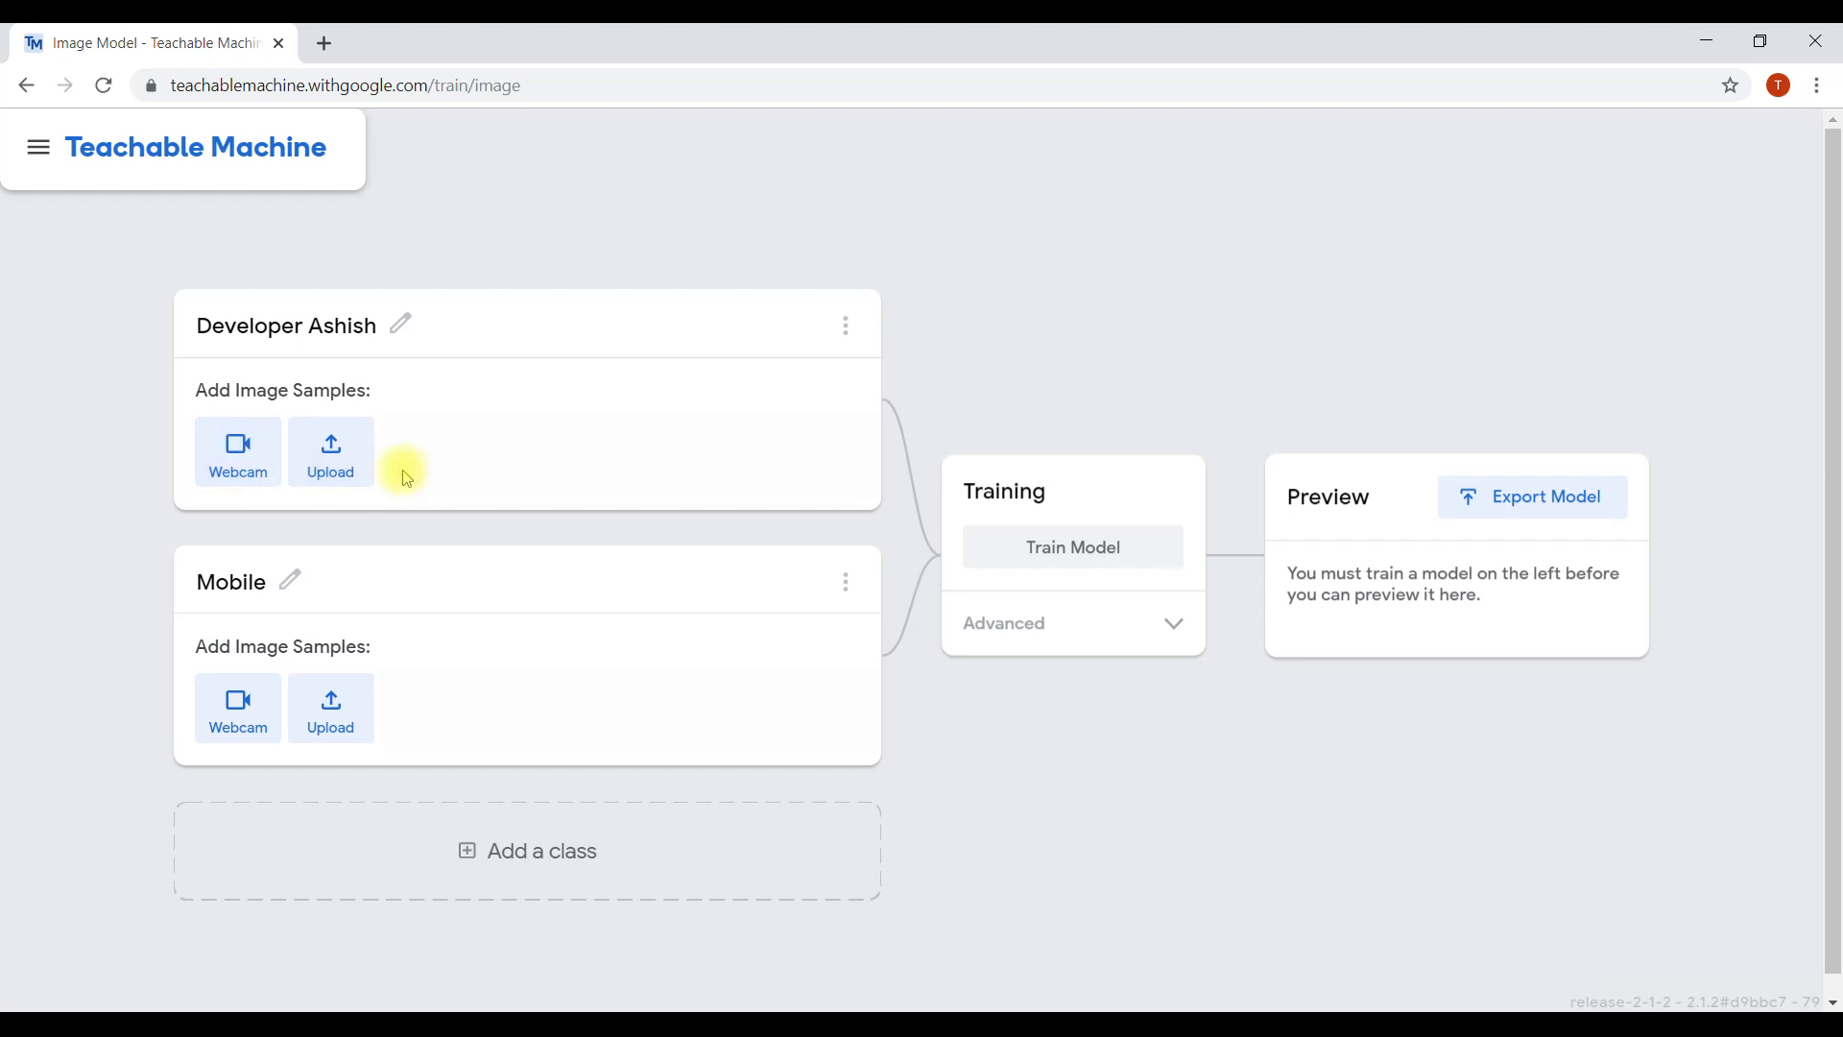
left_click(360, 486)
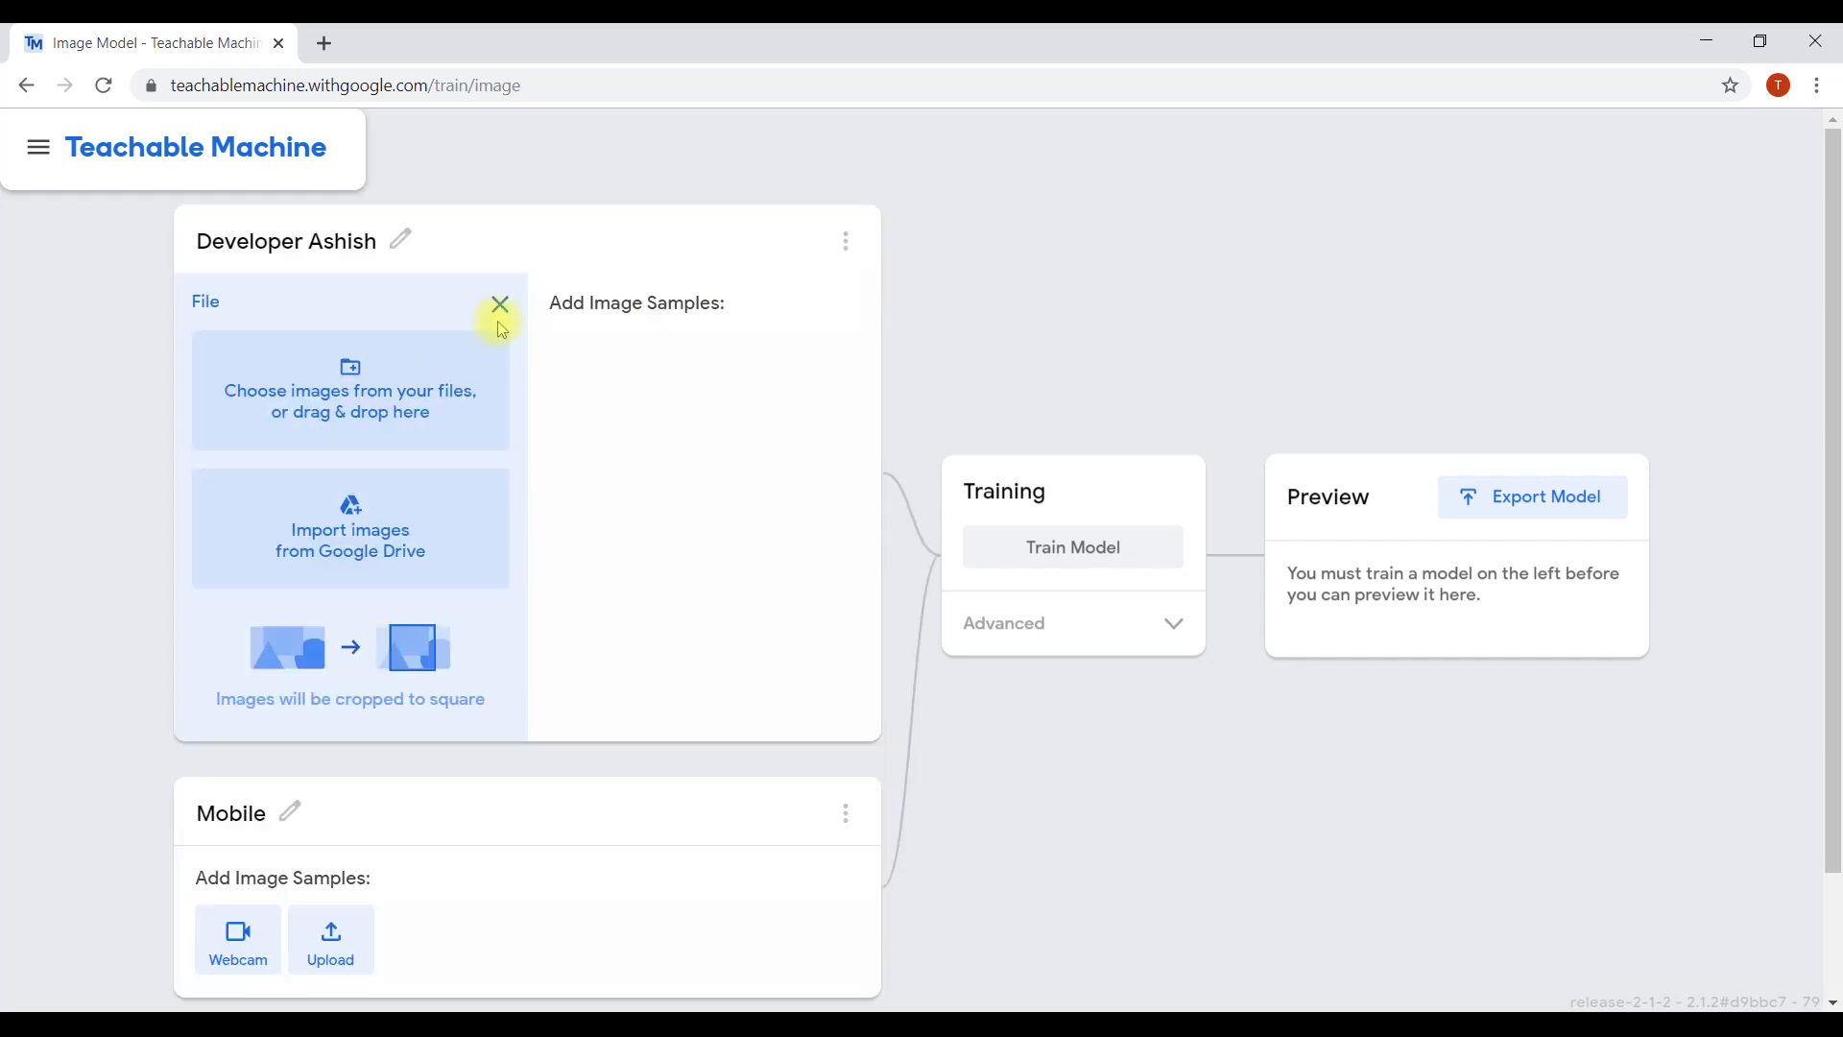
left_click(501, 309)
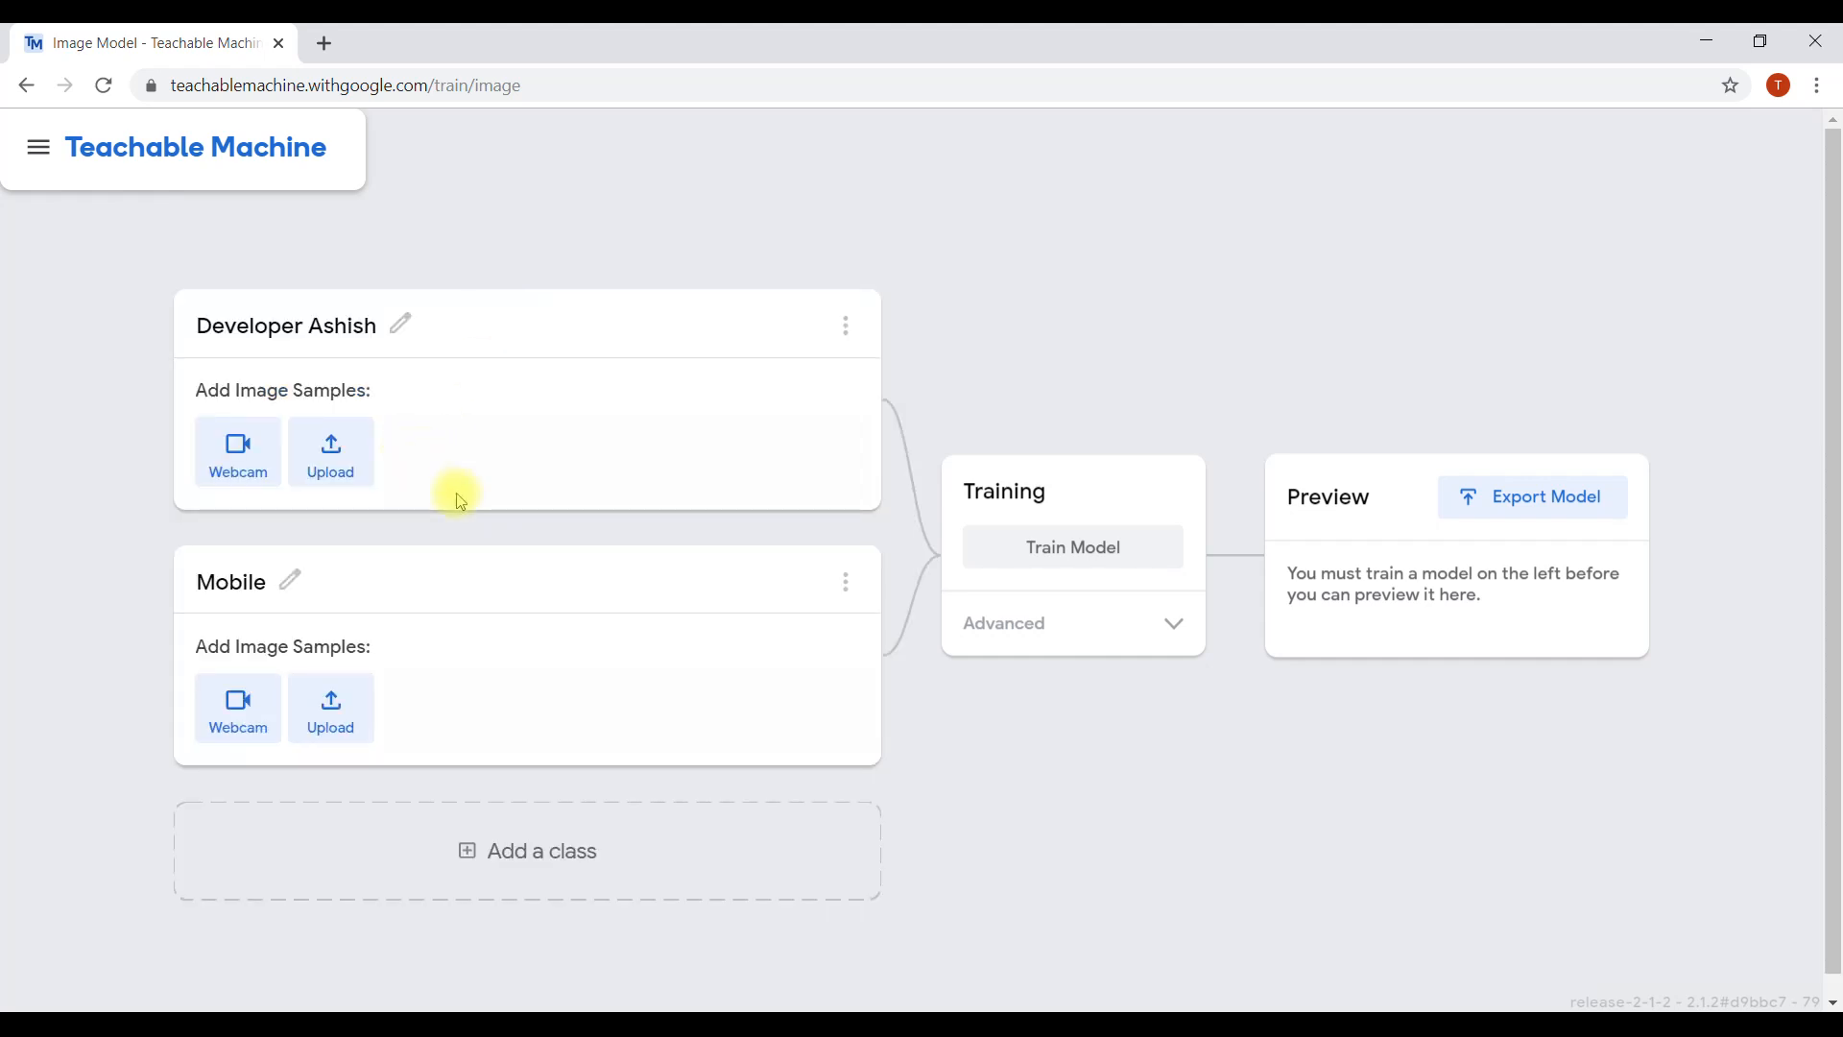
- Start webcam capture for the first class and save its recording settings with hold-to-record turned on
left_click(238, 451)
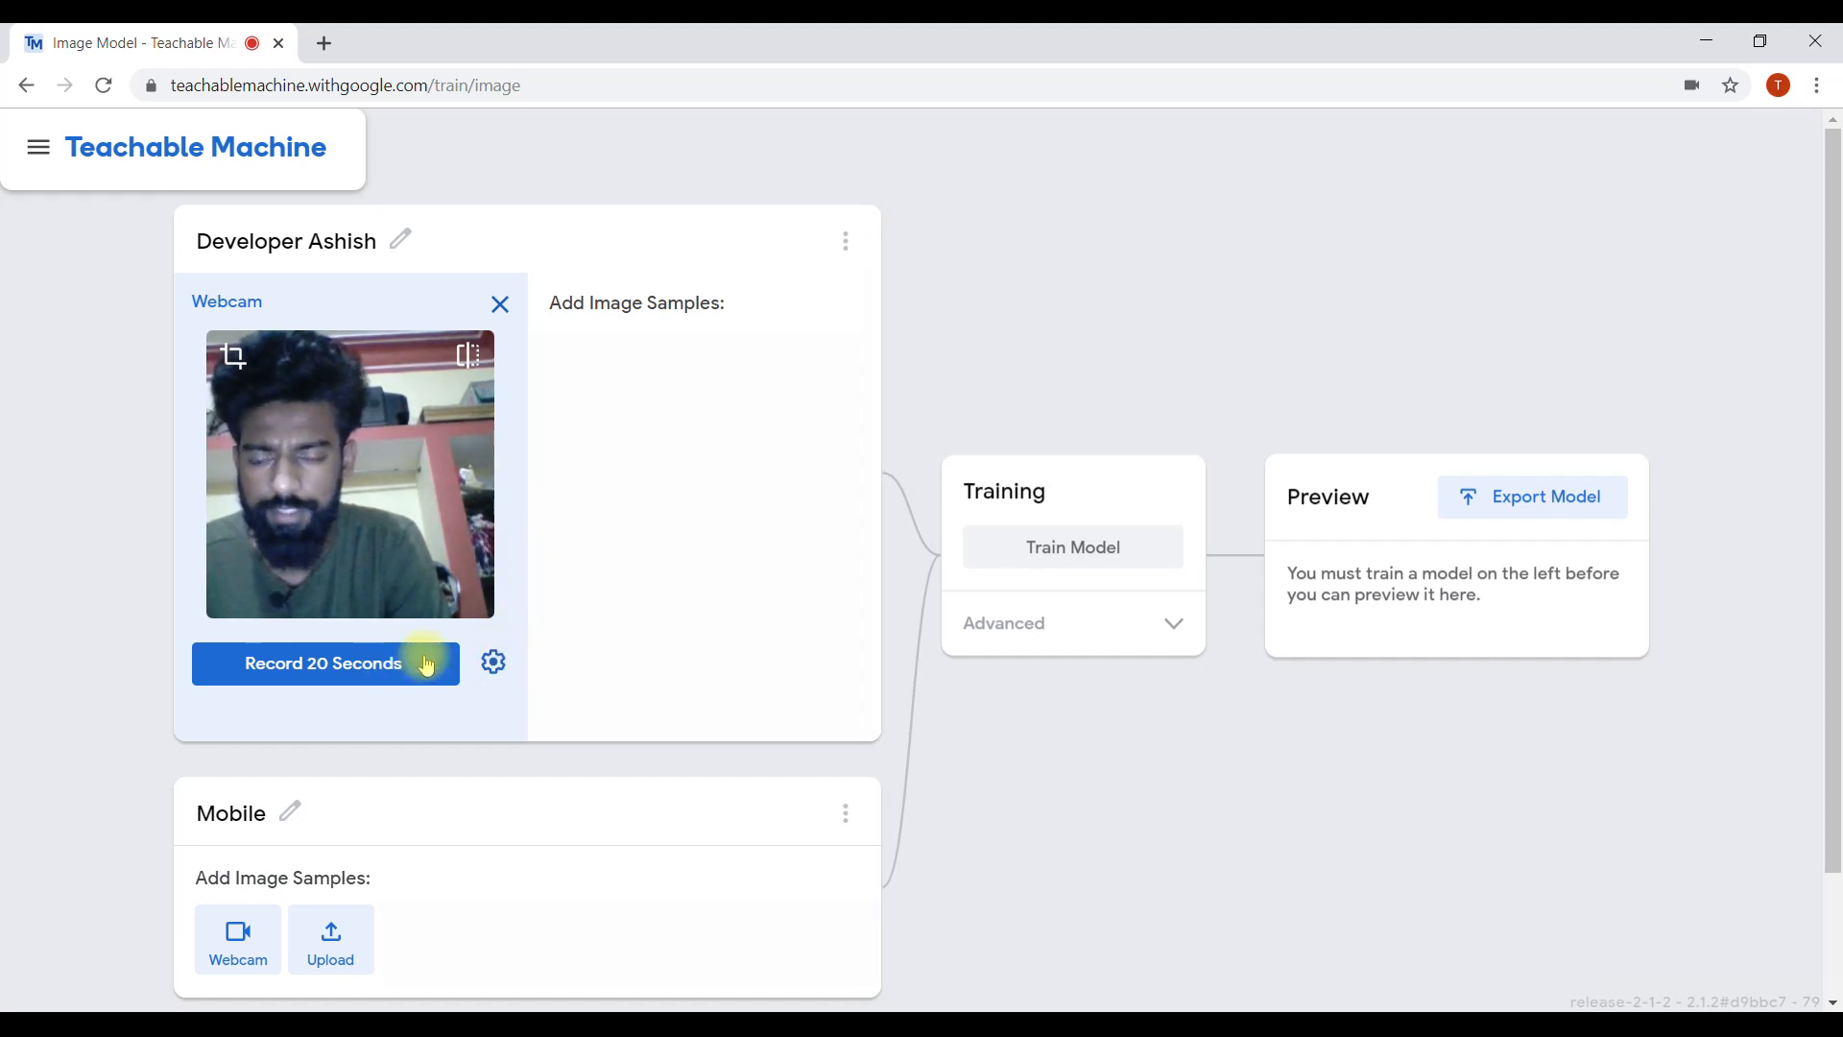
left_click(495, 661)
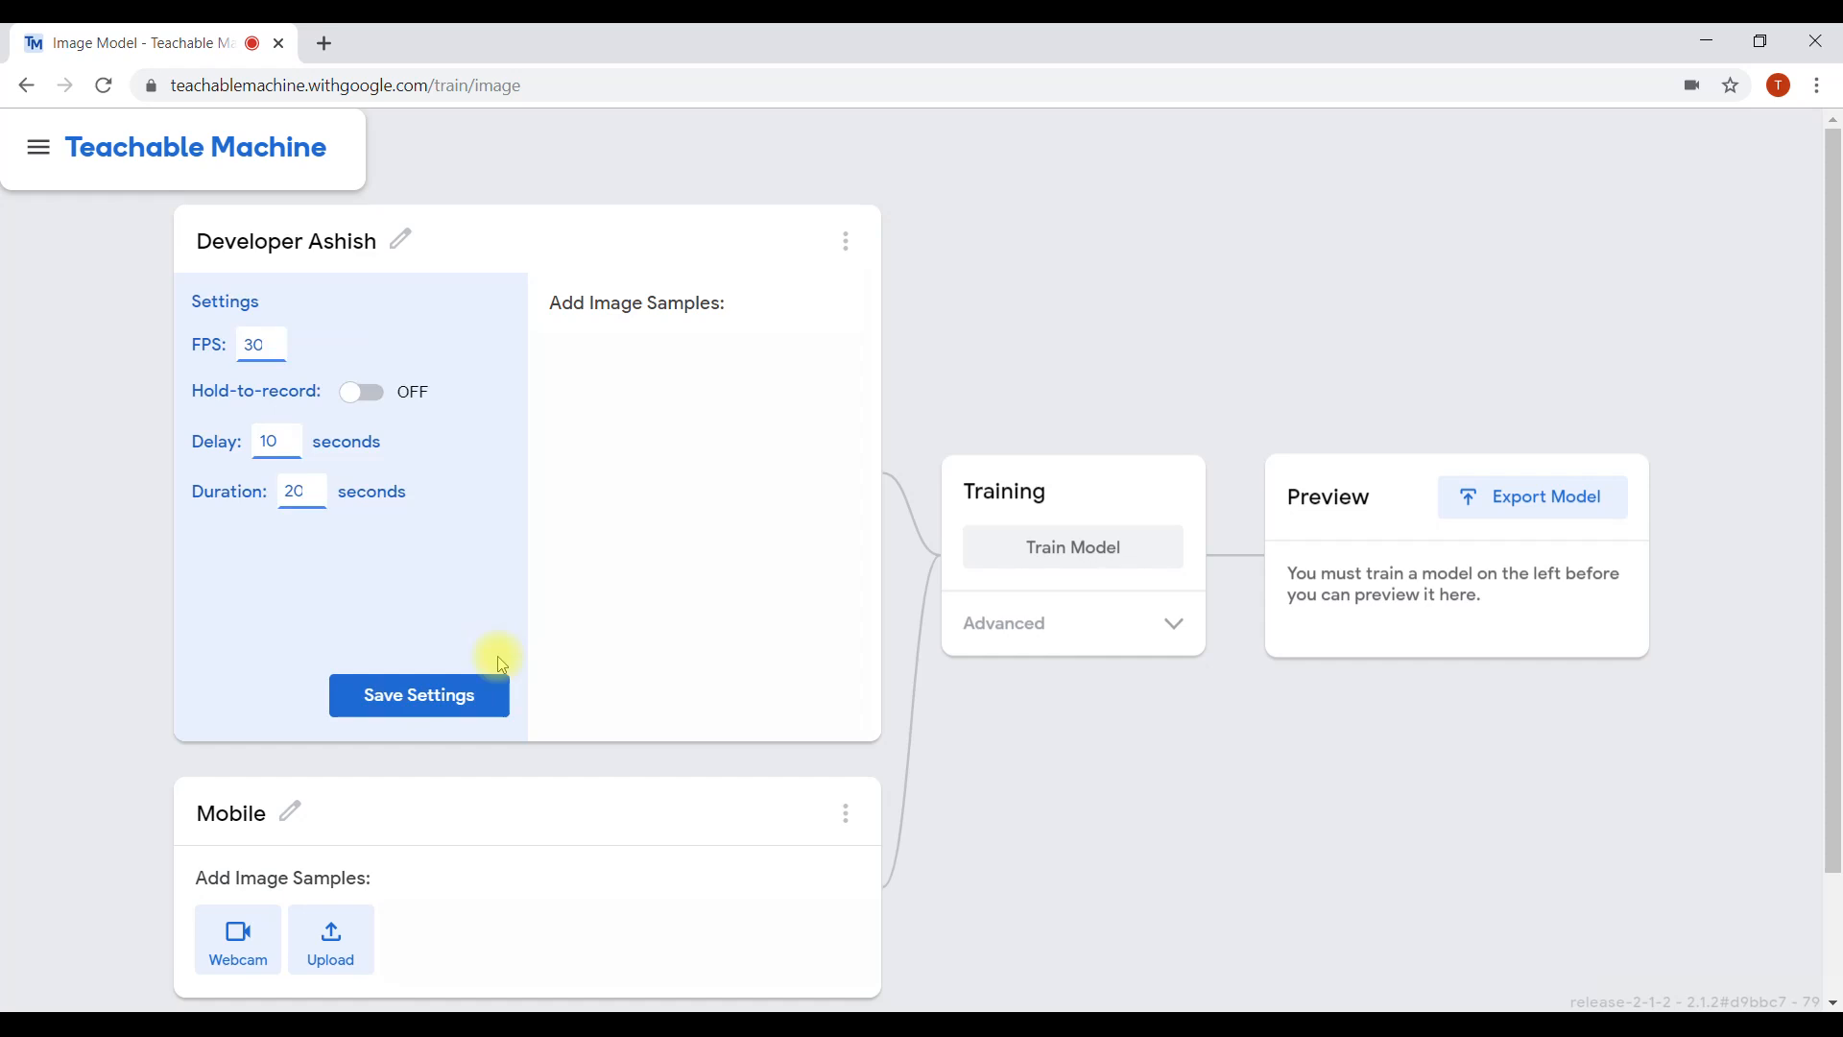
left_click(360, 393)
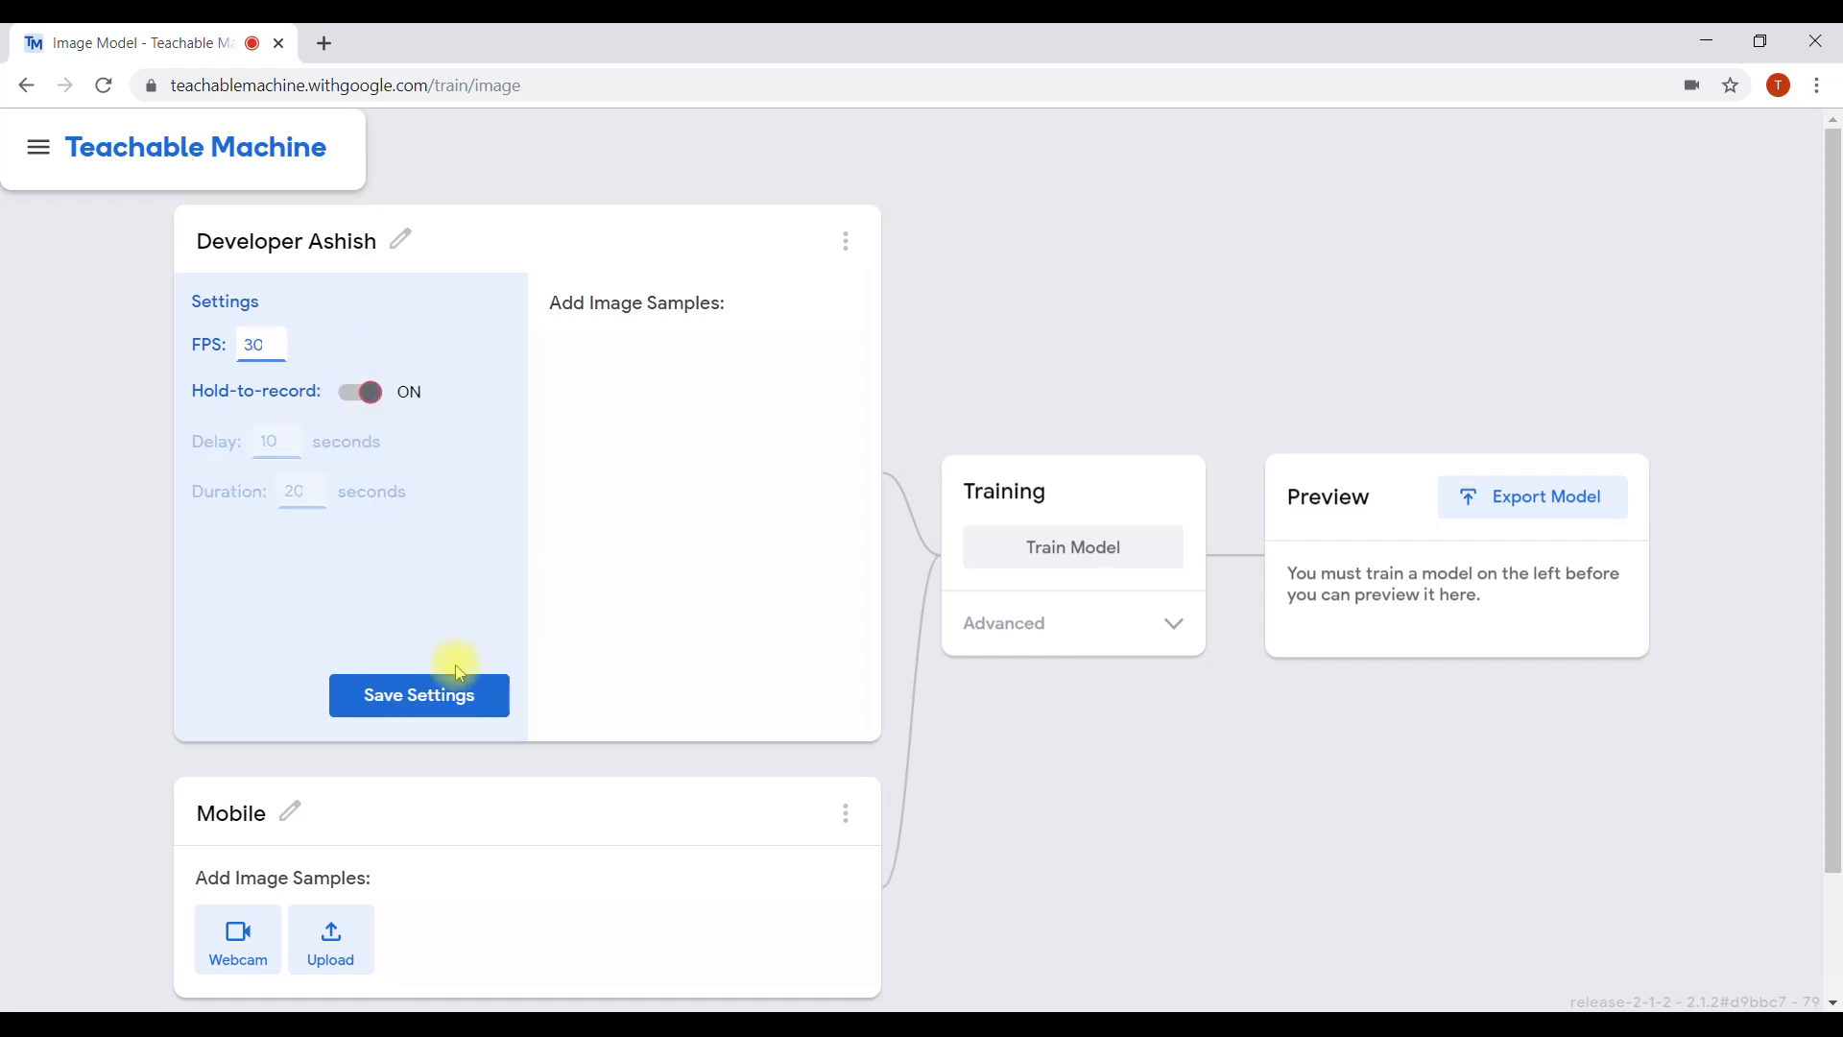
left_click(439, 693)
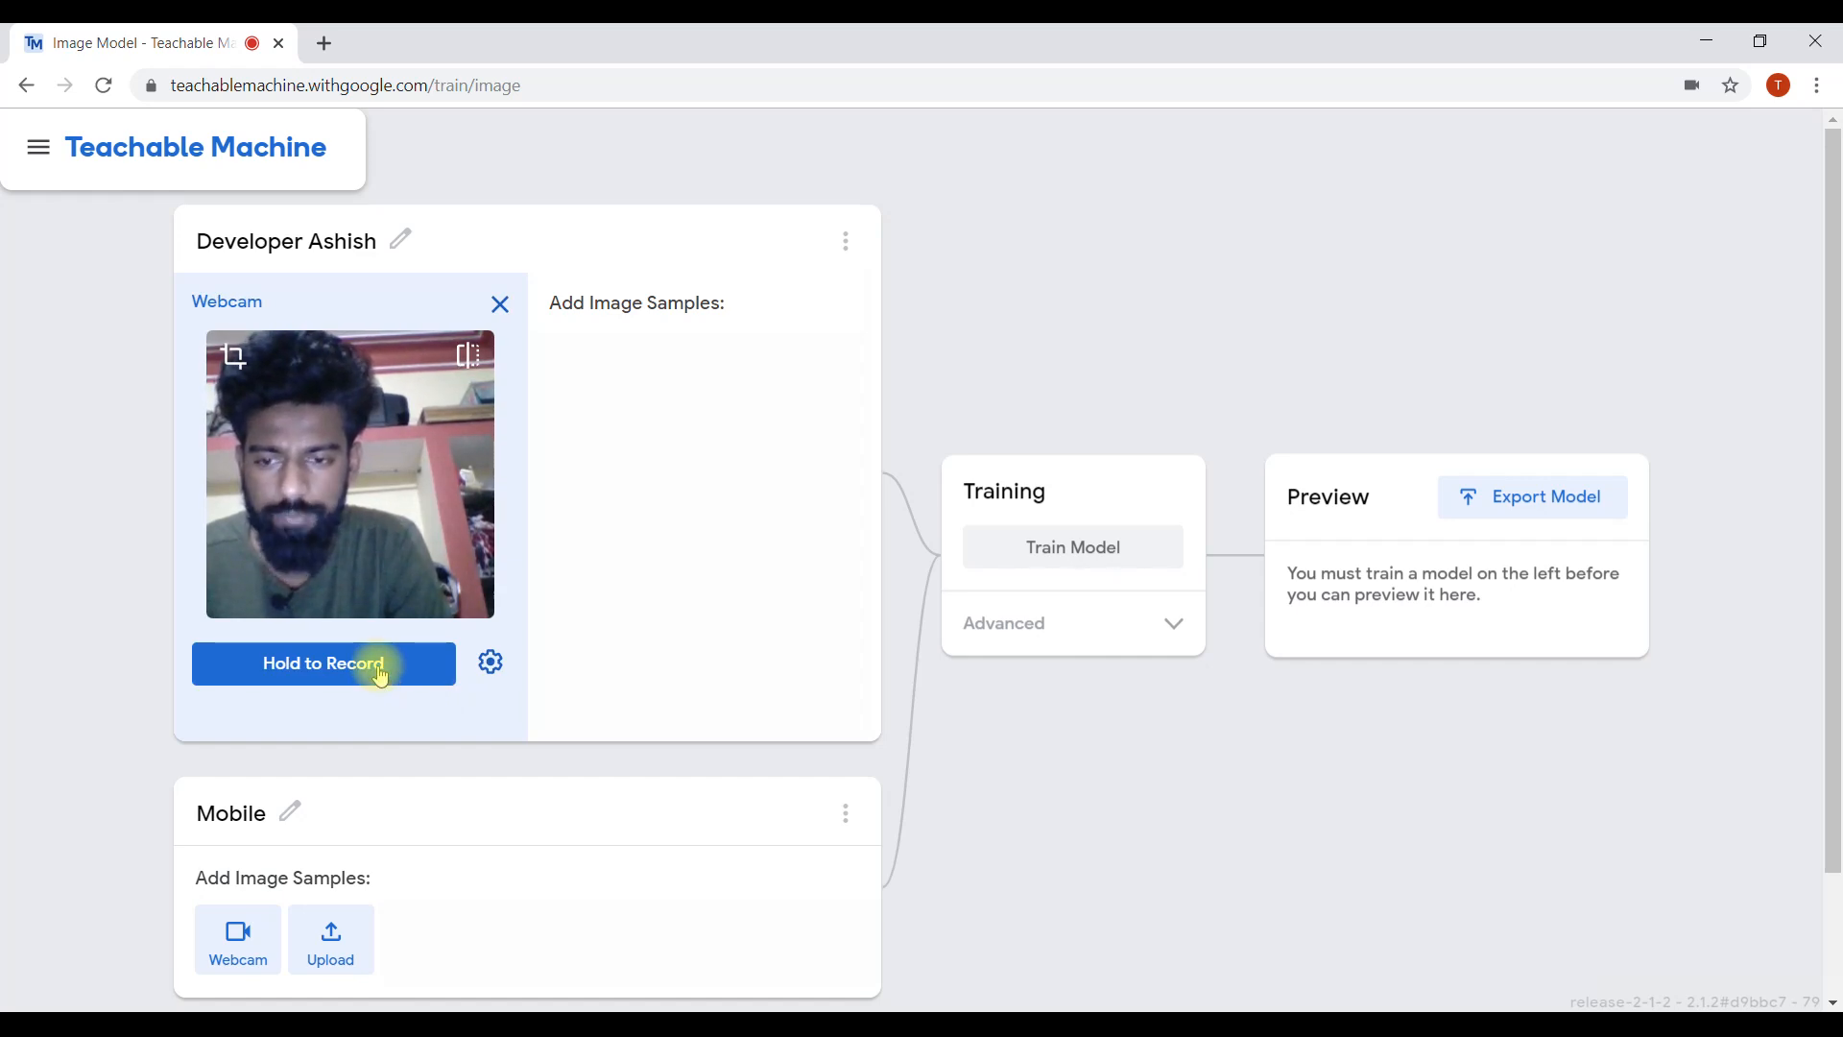
- Set webcam recording to hold-to-record off, a 2-second delay and a 25-second duration, and record the first class's image samples
left_click(493, 665)
left_click(363, 389)
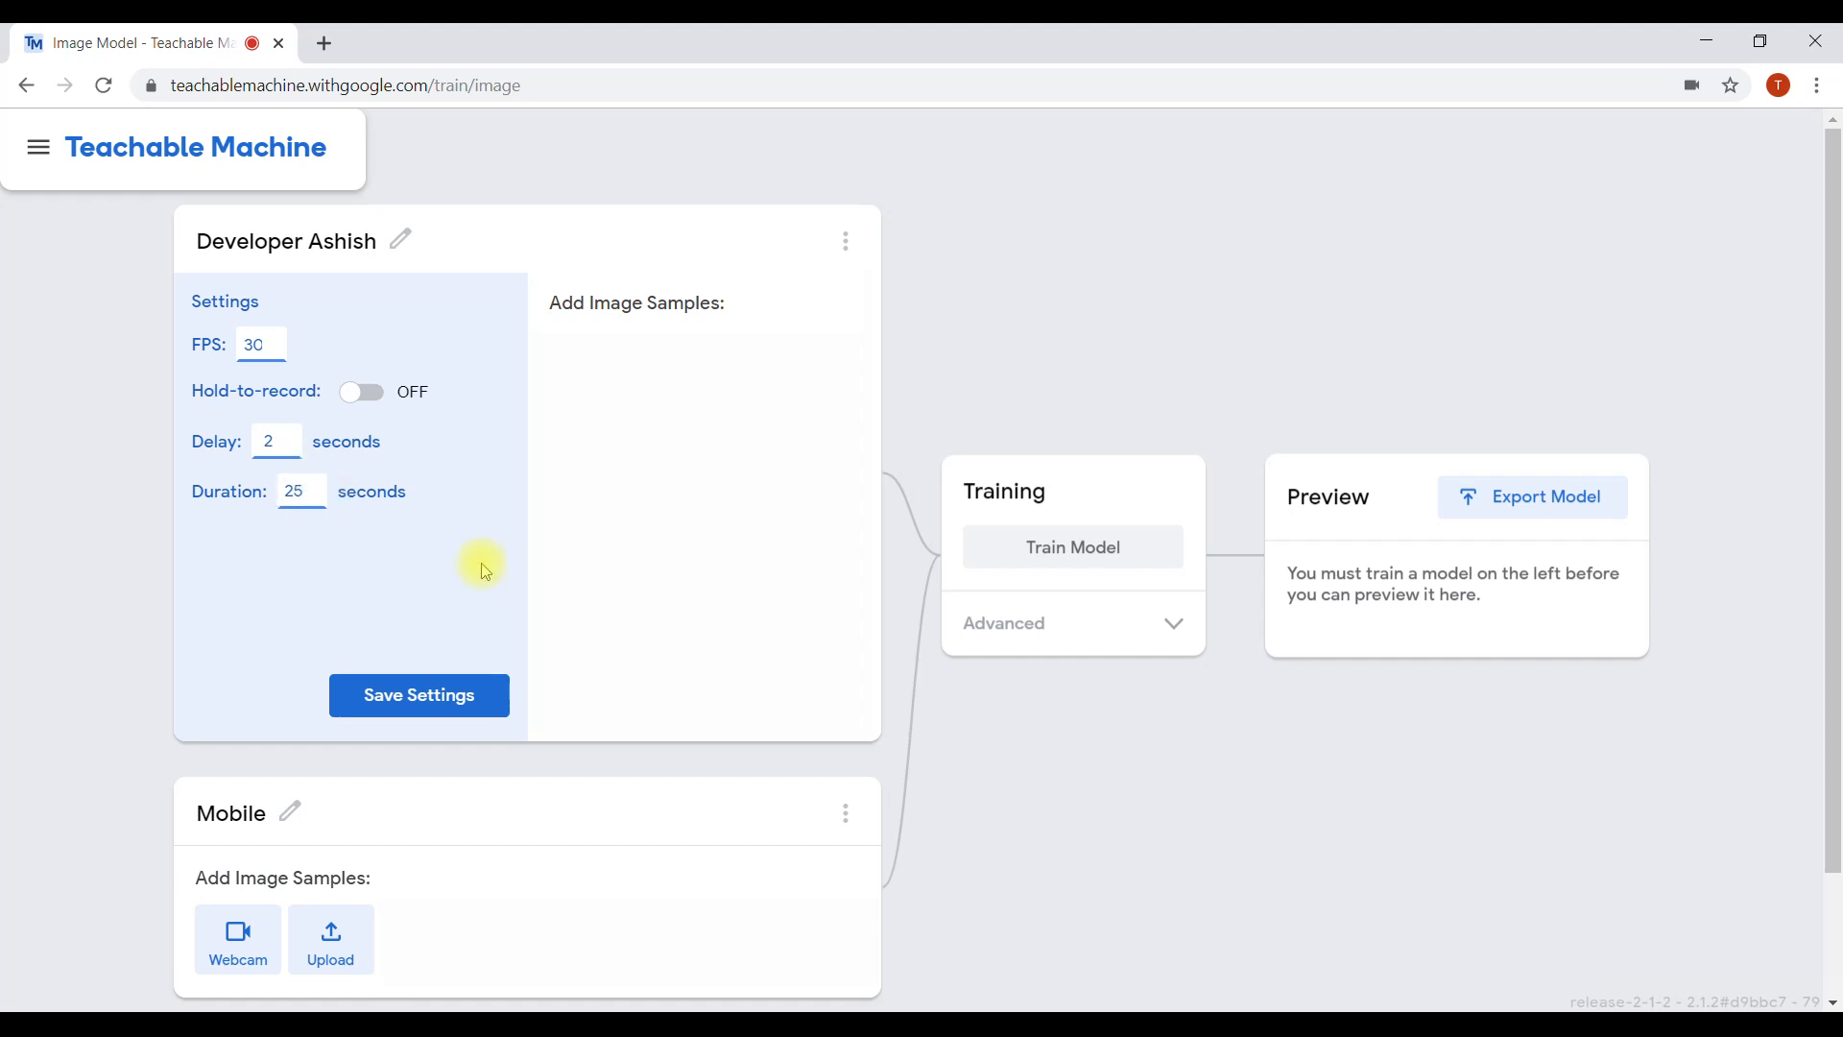
left_click(449, 720)
left_click(437, 693)
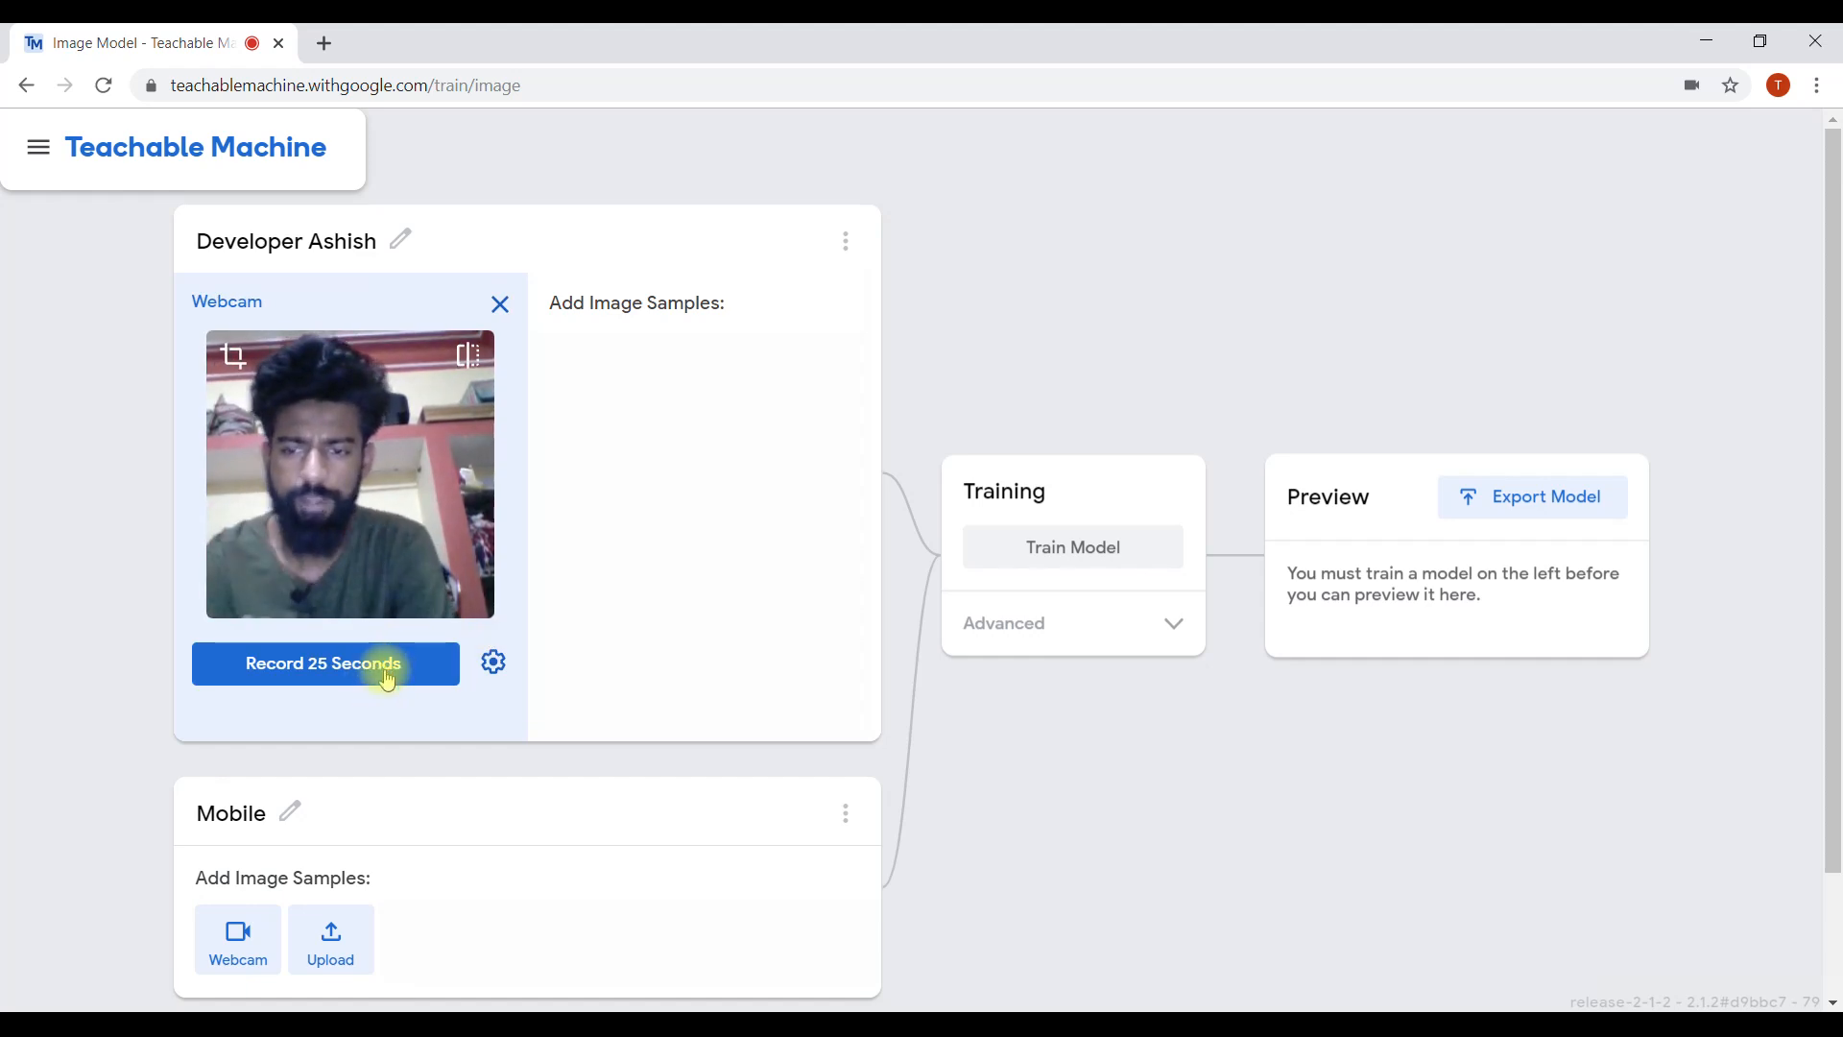
left_click(387, 680)
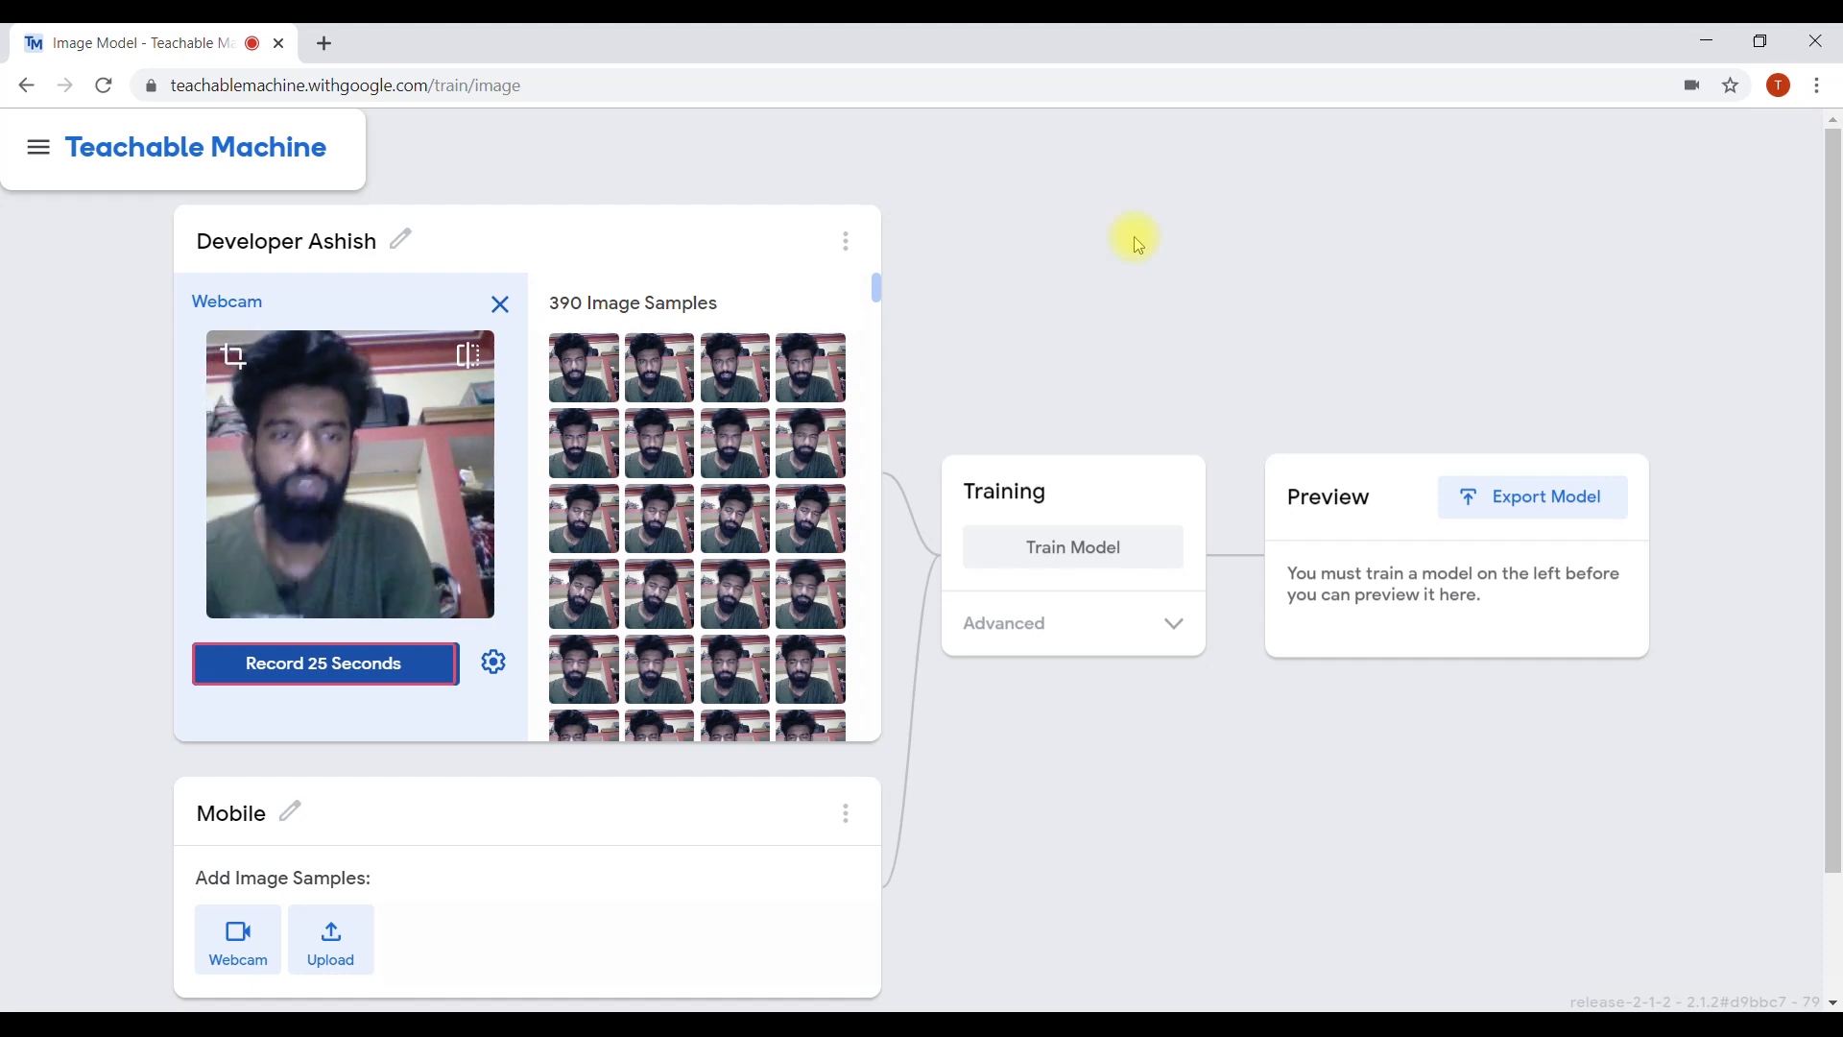
- Search Google for "transfer learning method" in a new browser tab
mouse_move(1840, 317)
left_mouse_down()
mouse_move(1806, 527)
mouse_move(1834, 548)
left_mouse_up()
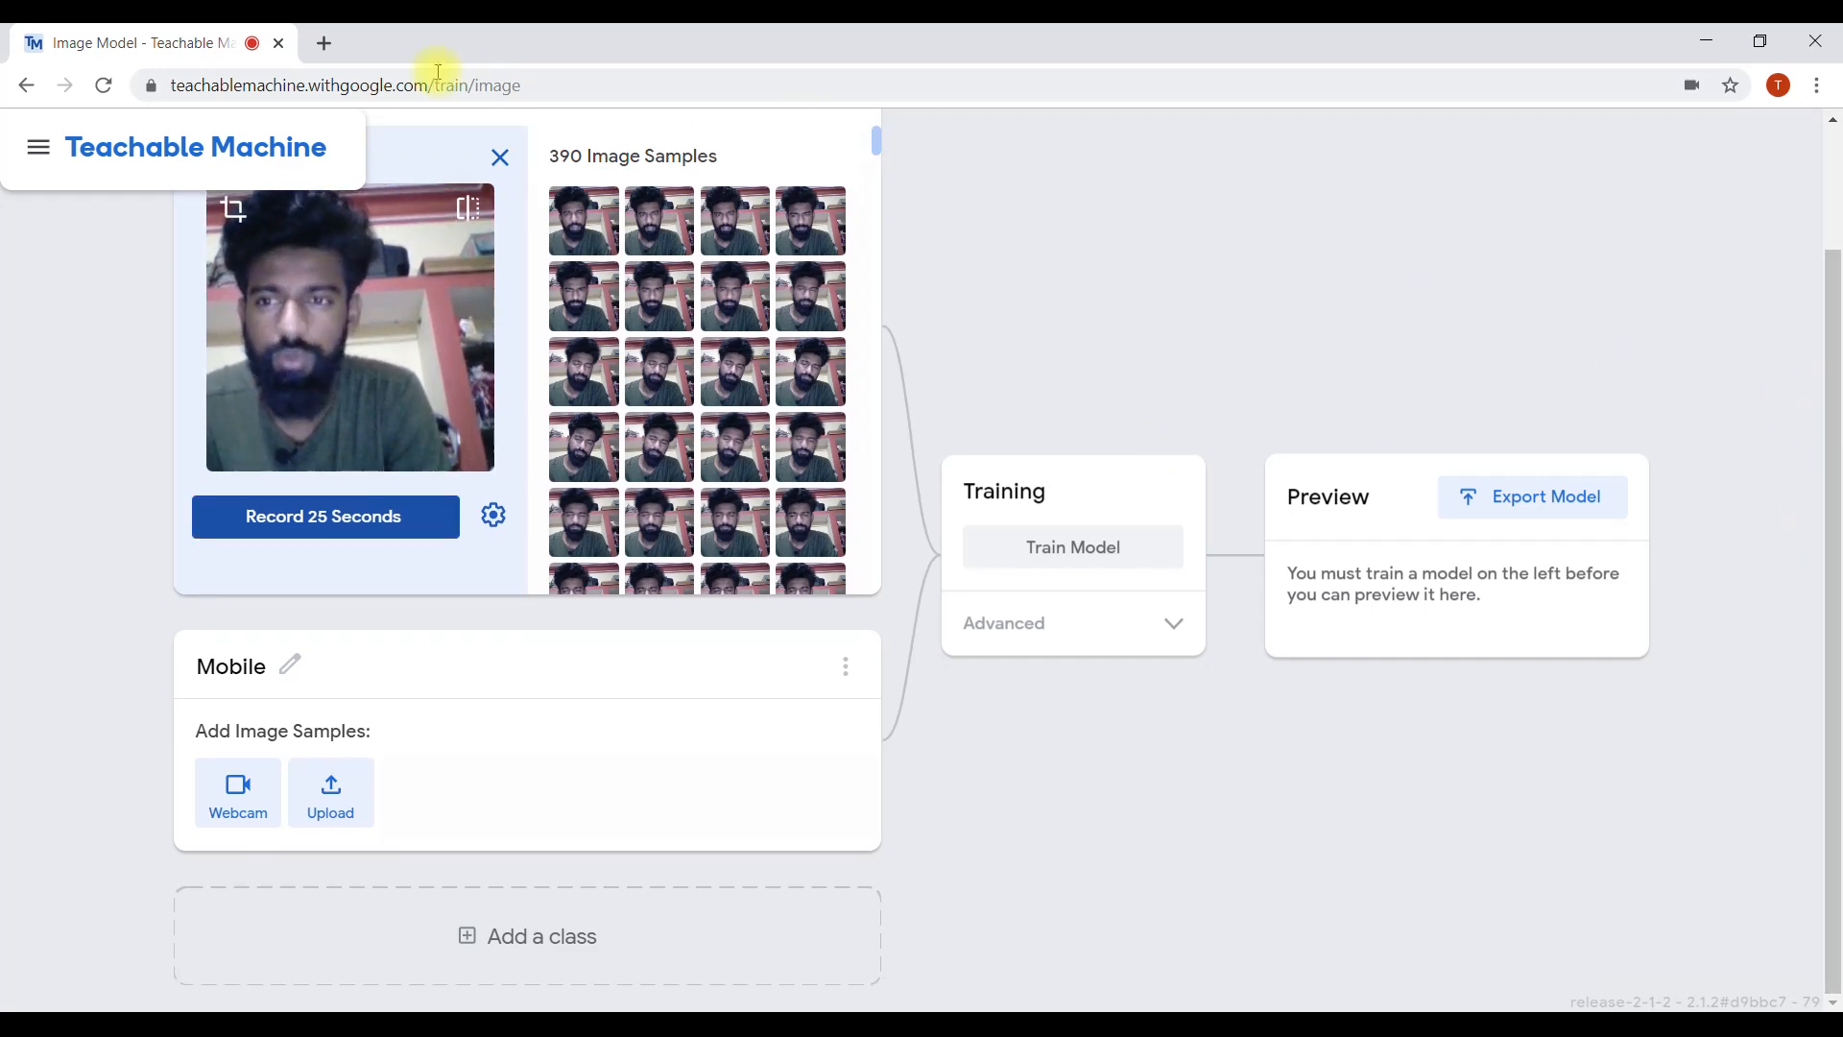
left_click(326, 43)
type("trabs")
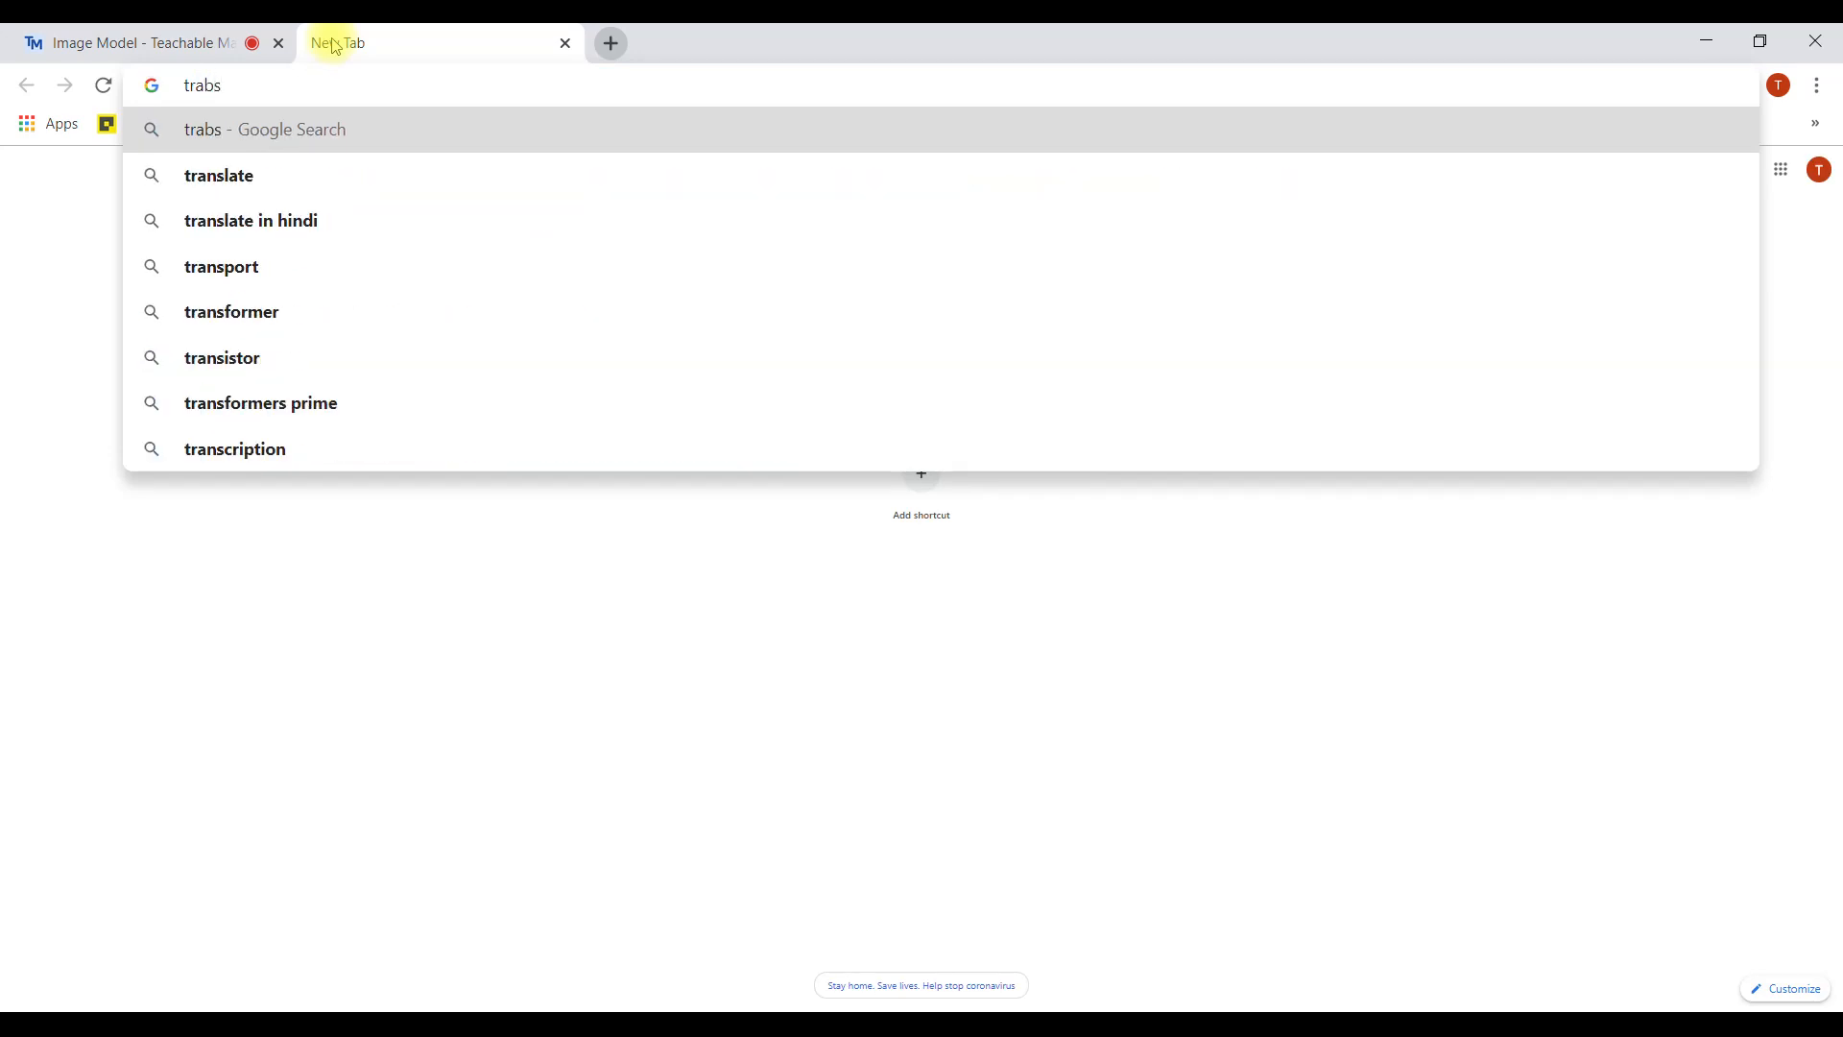
key("BackSpace")
key("BackSpace")
type("b")
key("BackSpace")
type("nsfer lea")
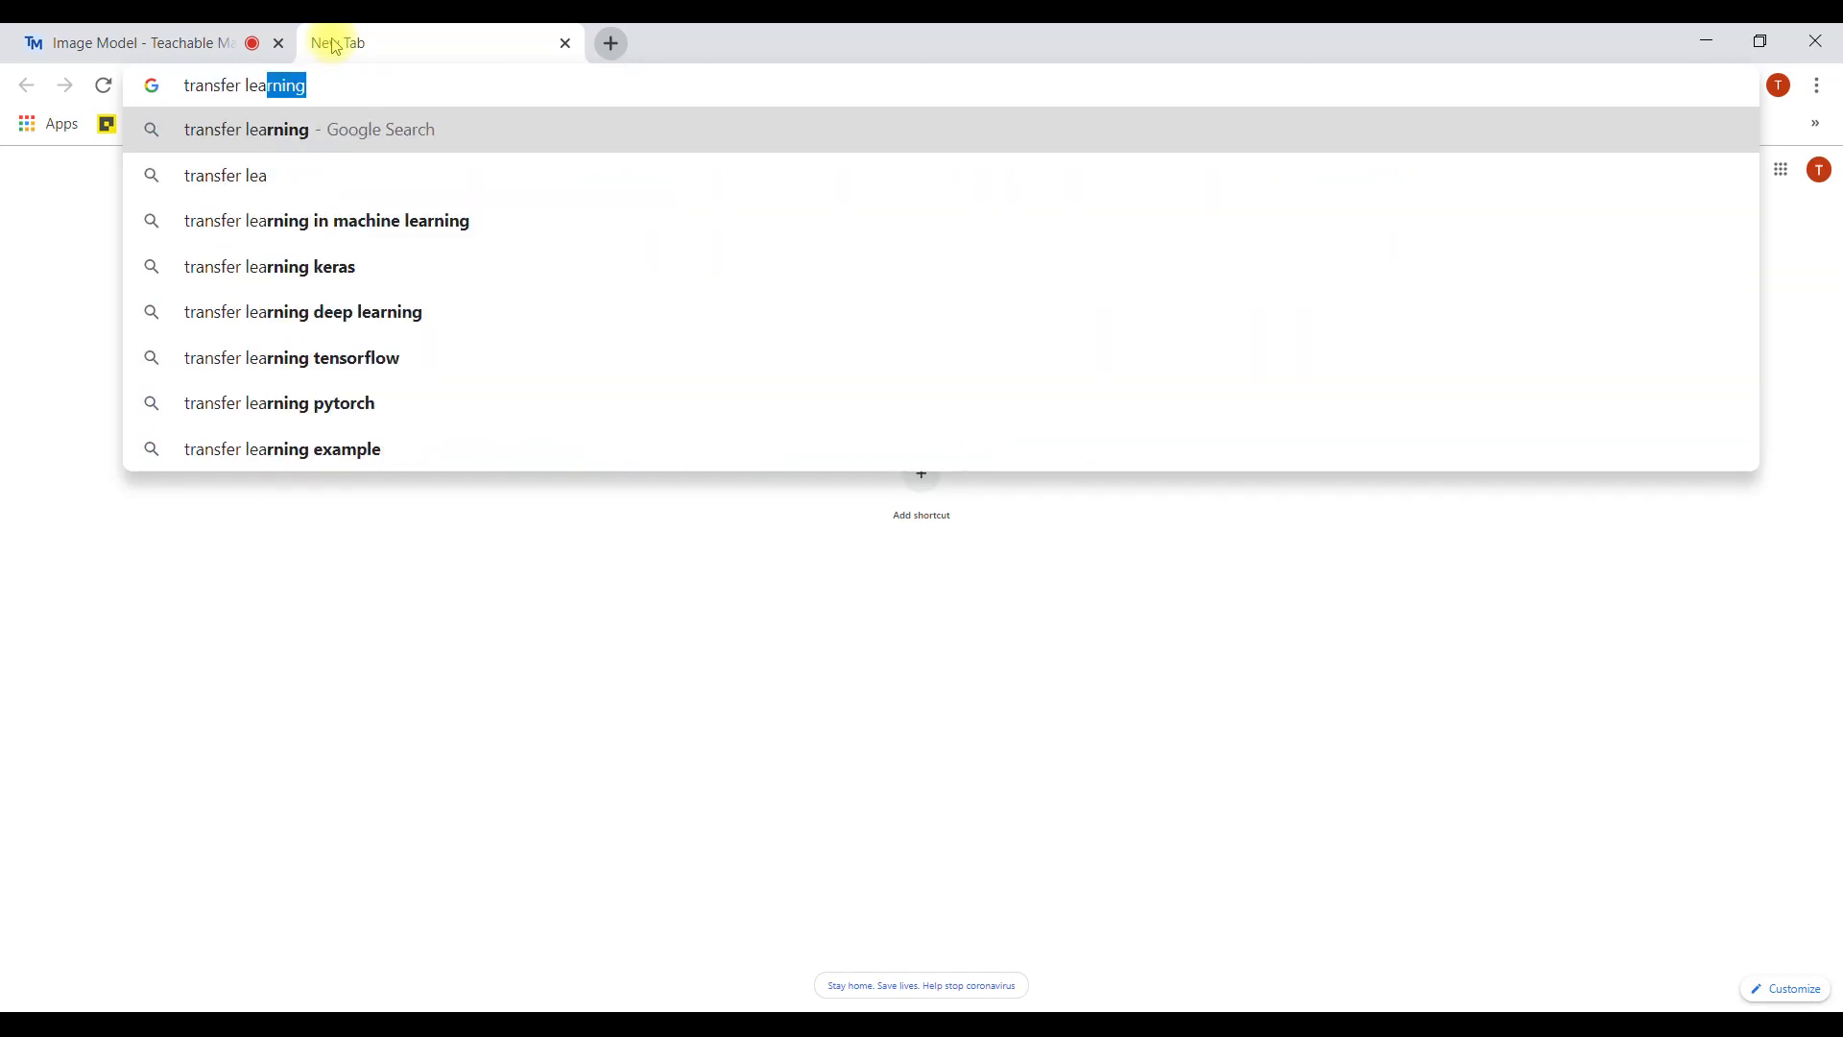
type("rning  method")
key("Return")
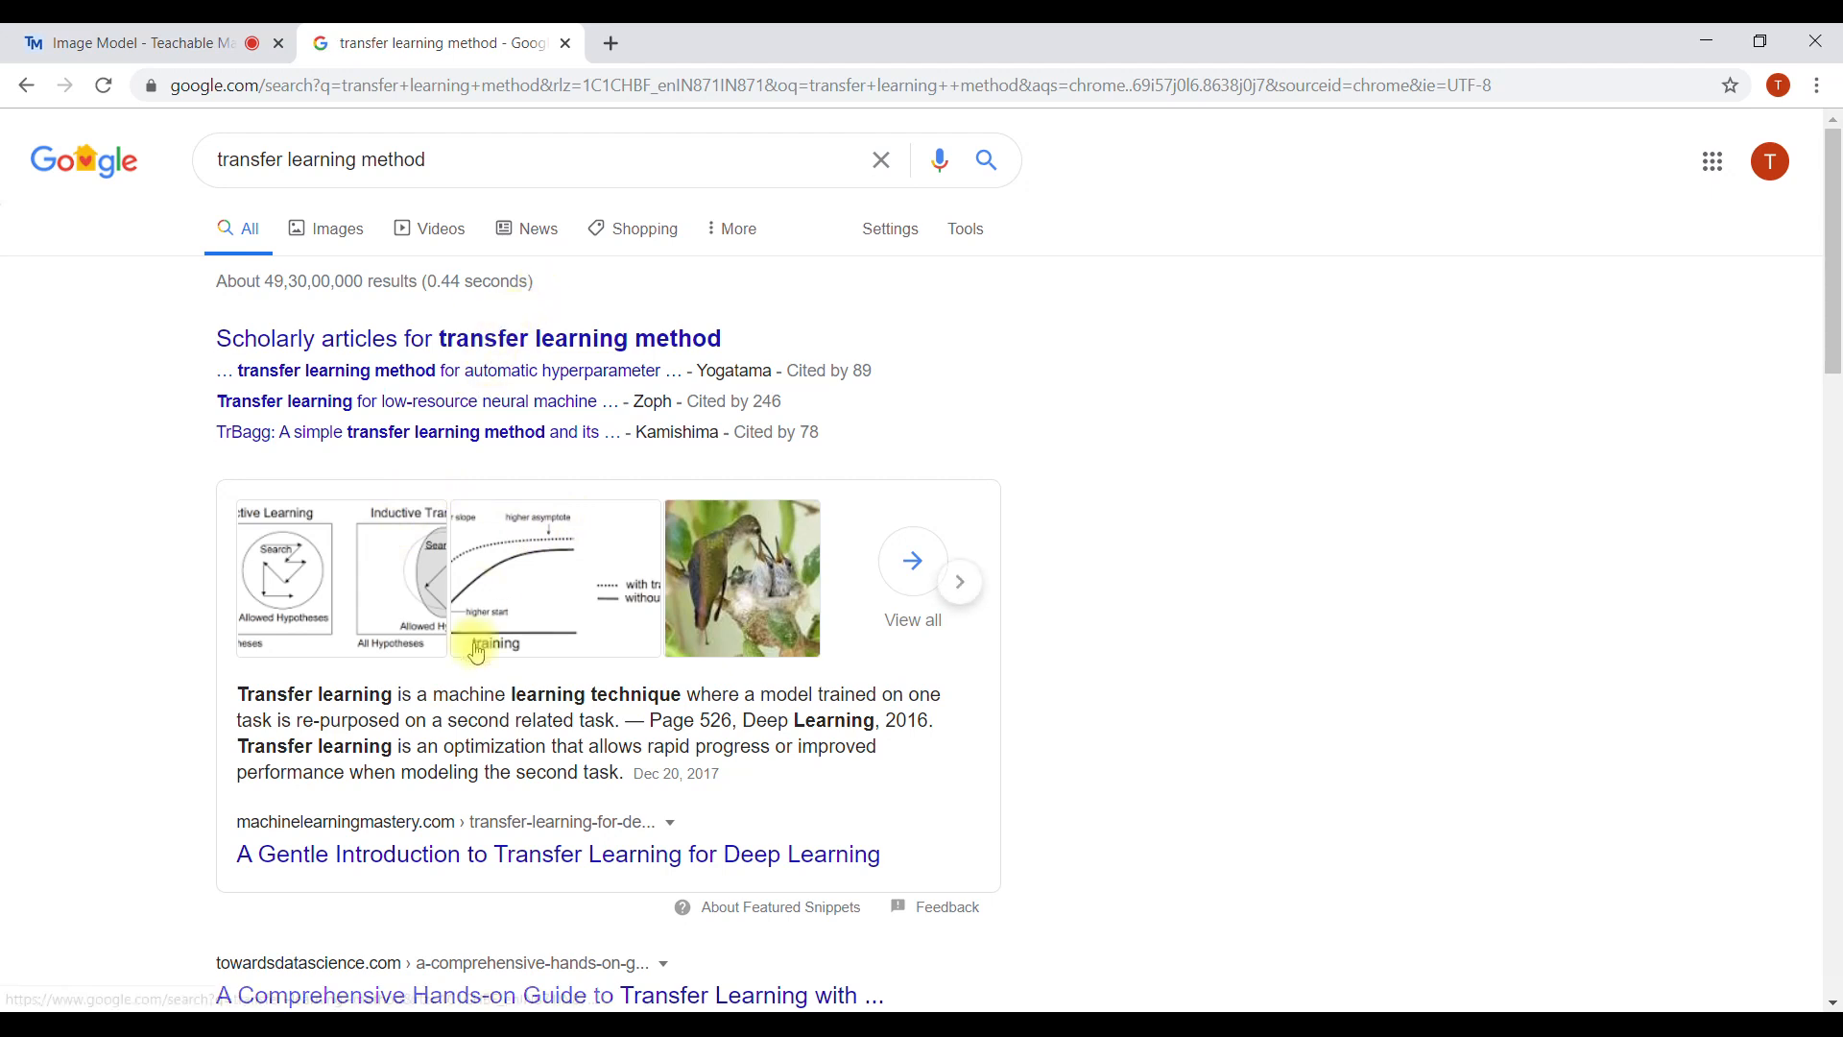
- View the transfer learning overview and the Traditional ML vs Transfer Learning diagram in the image results, and return to Teachable Machine
left_click(335, 236)
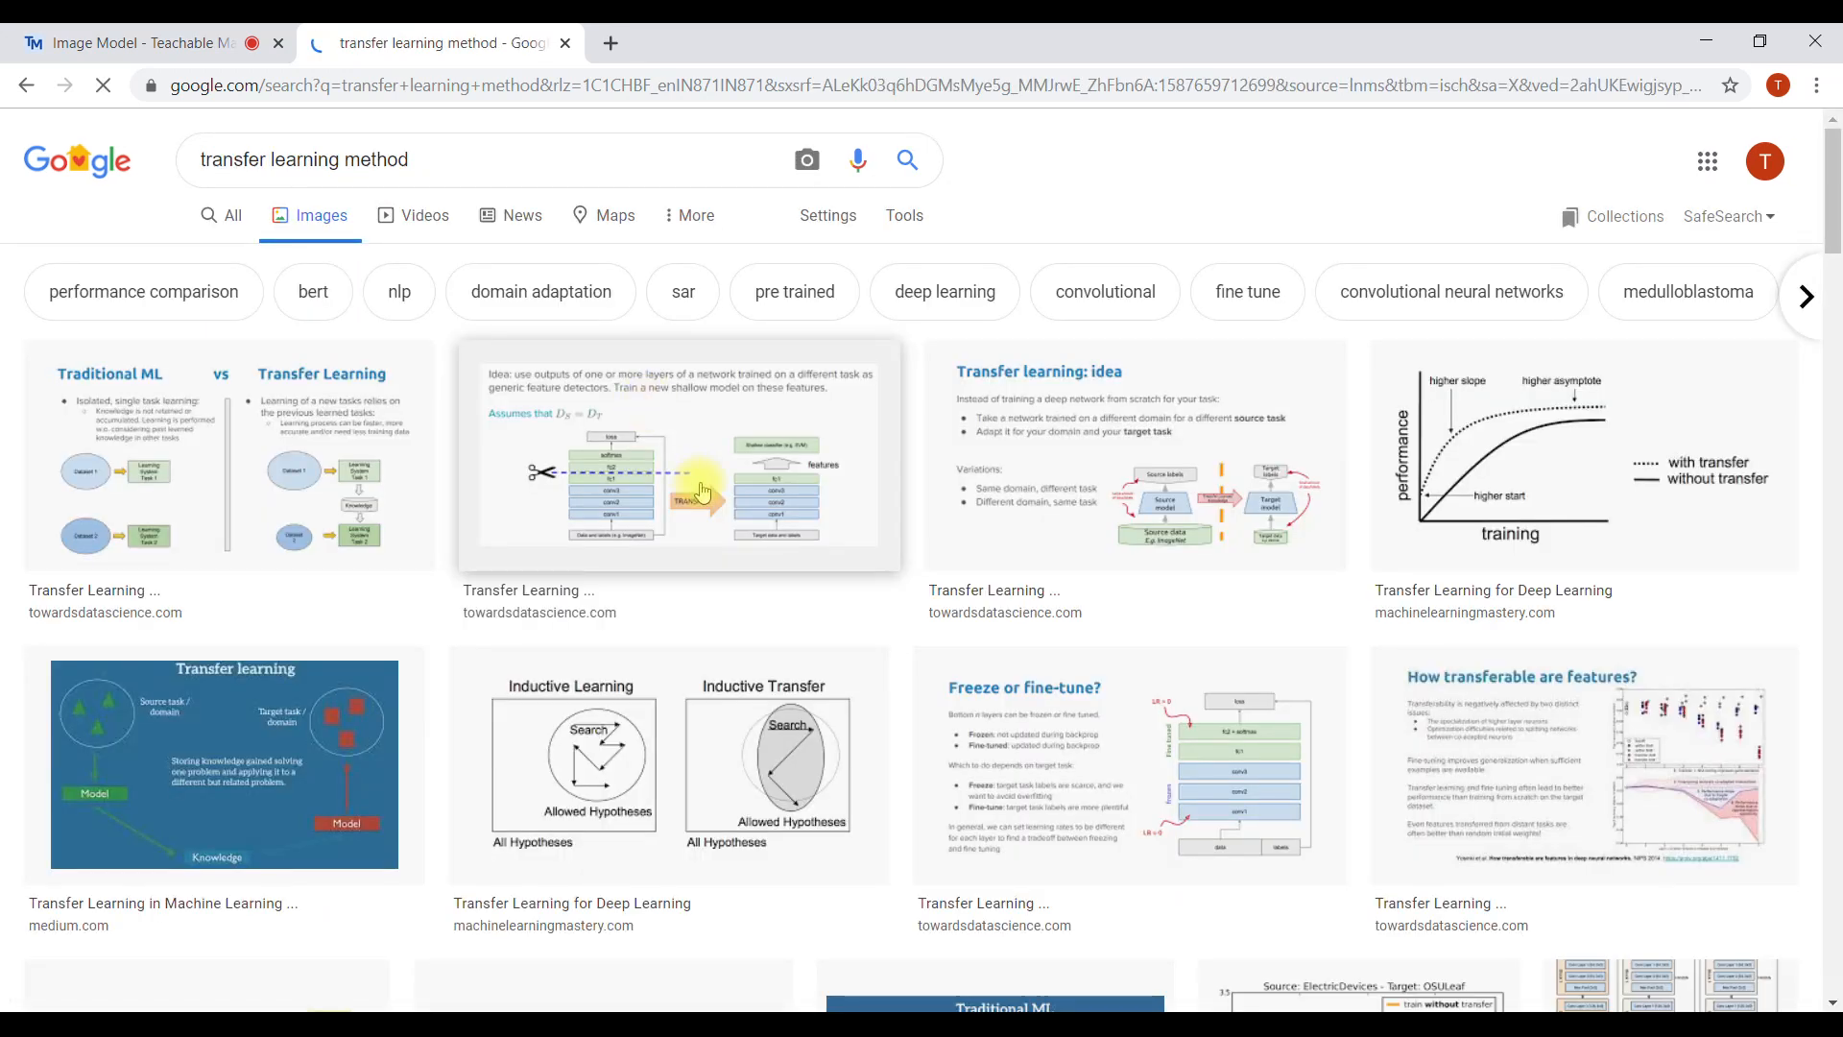
left_click(202, 749)
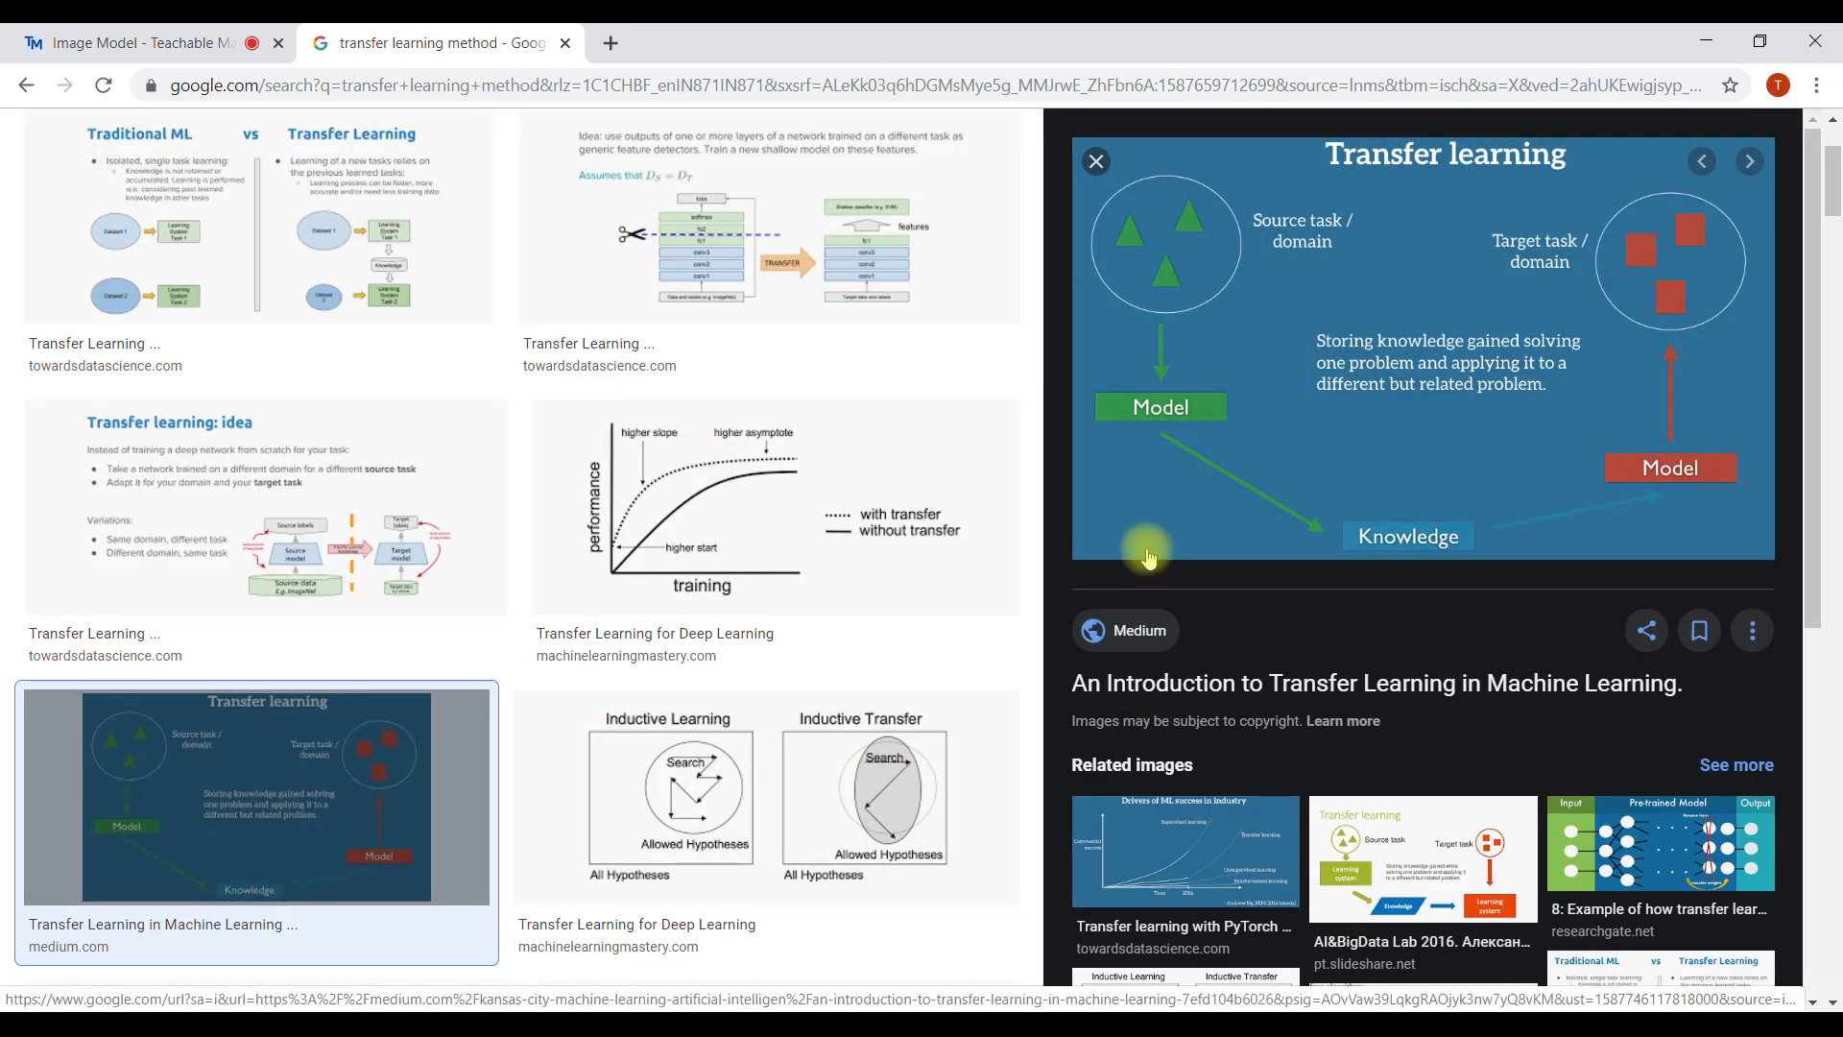
left_click(355, 254)
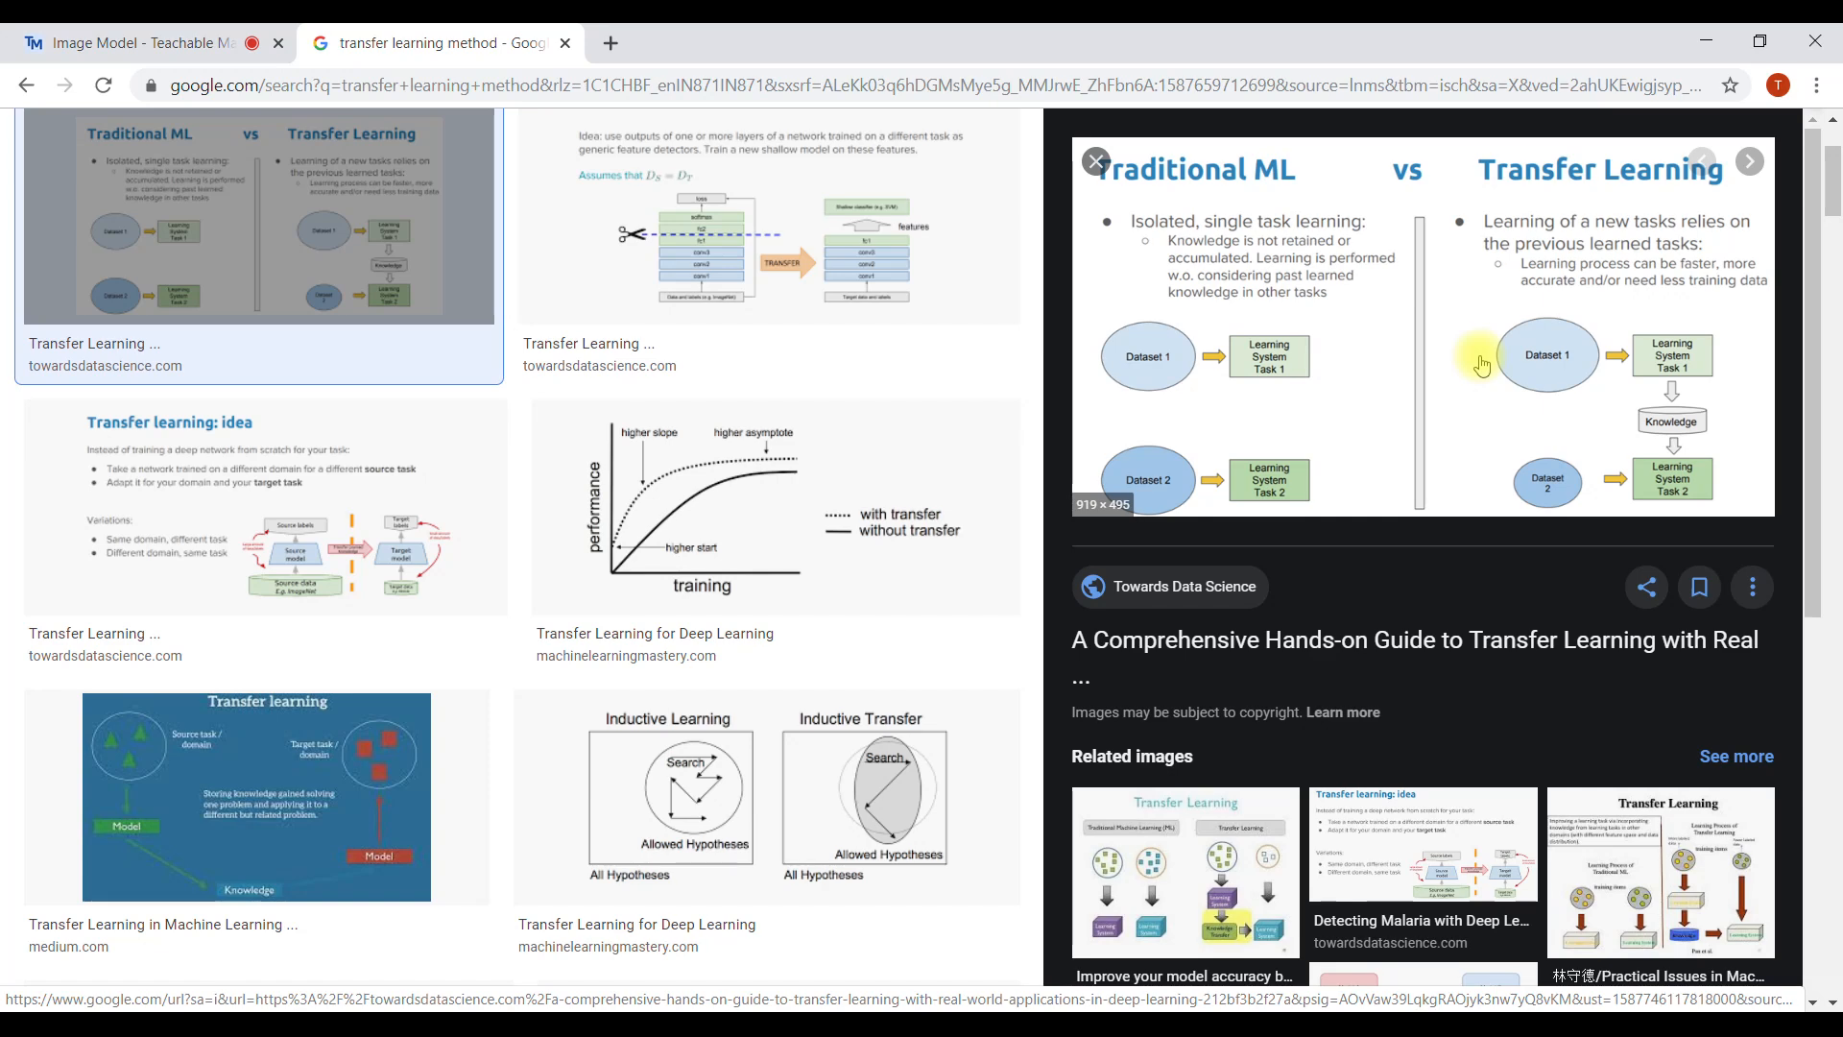
left_click(566, 44)
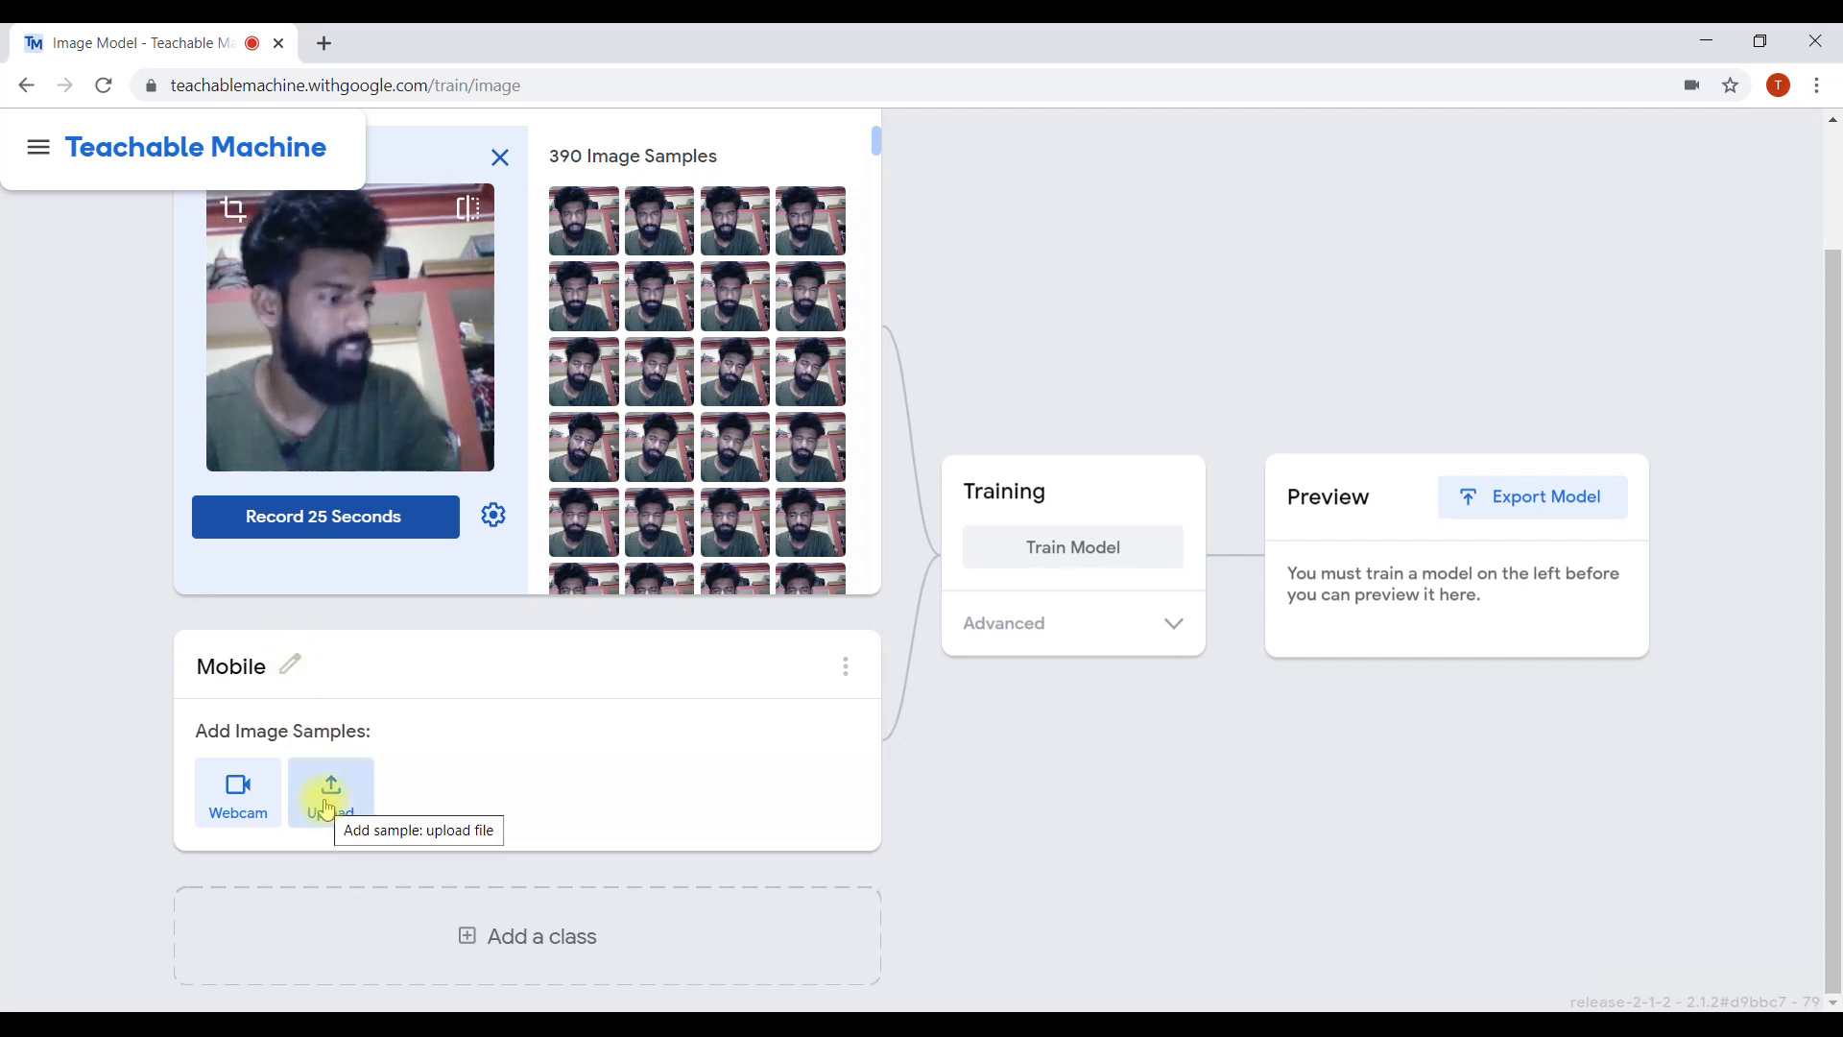
- Record 25 seconds of webcam image samples for the Mobile class, and review both classes and the Mobile class's management options
left_click(252, 809)
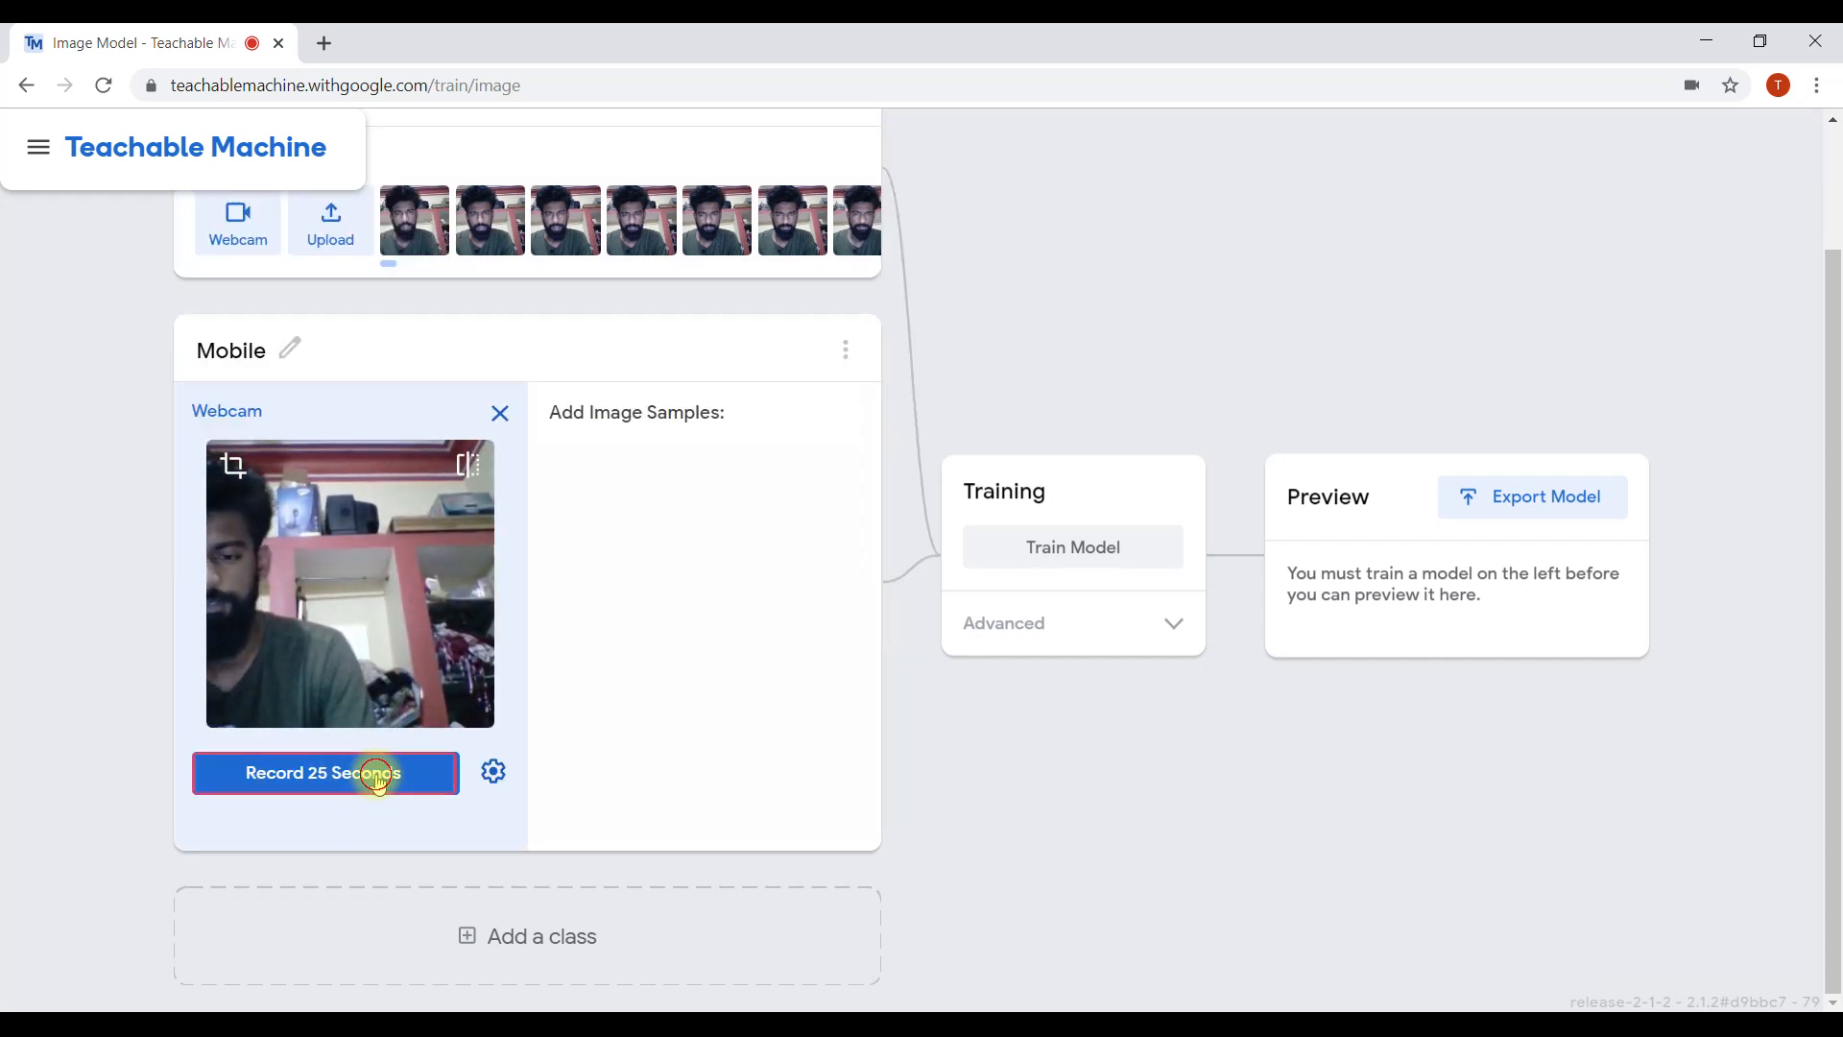
left_click(377, 778)
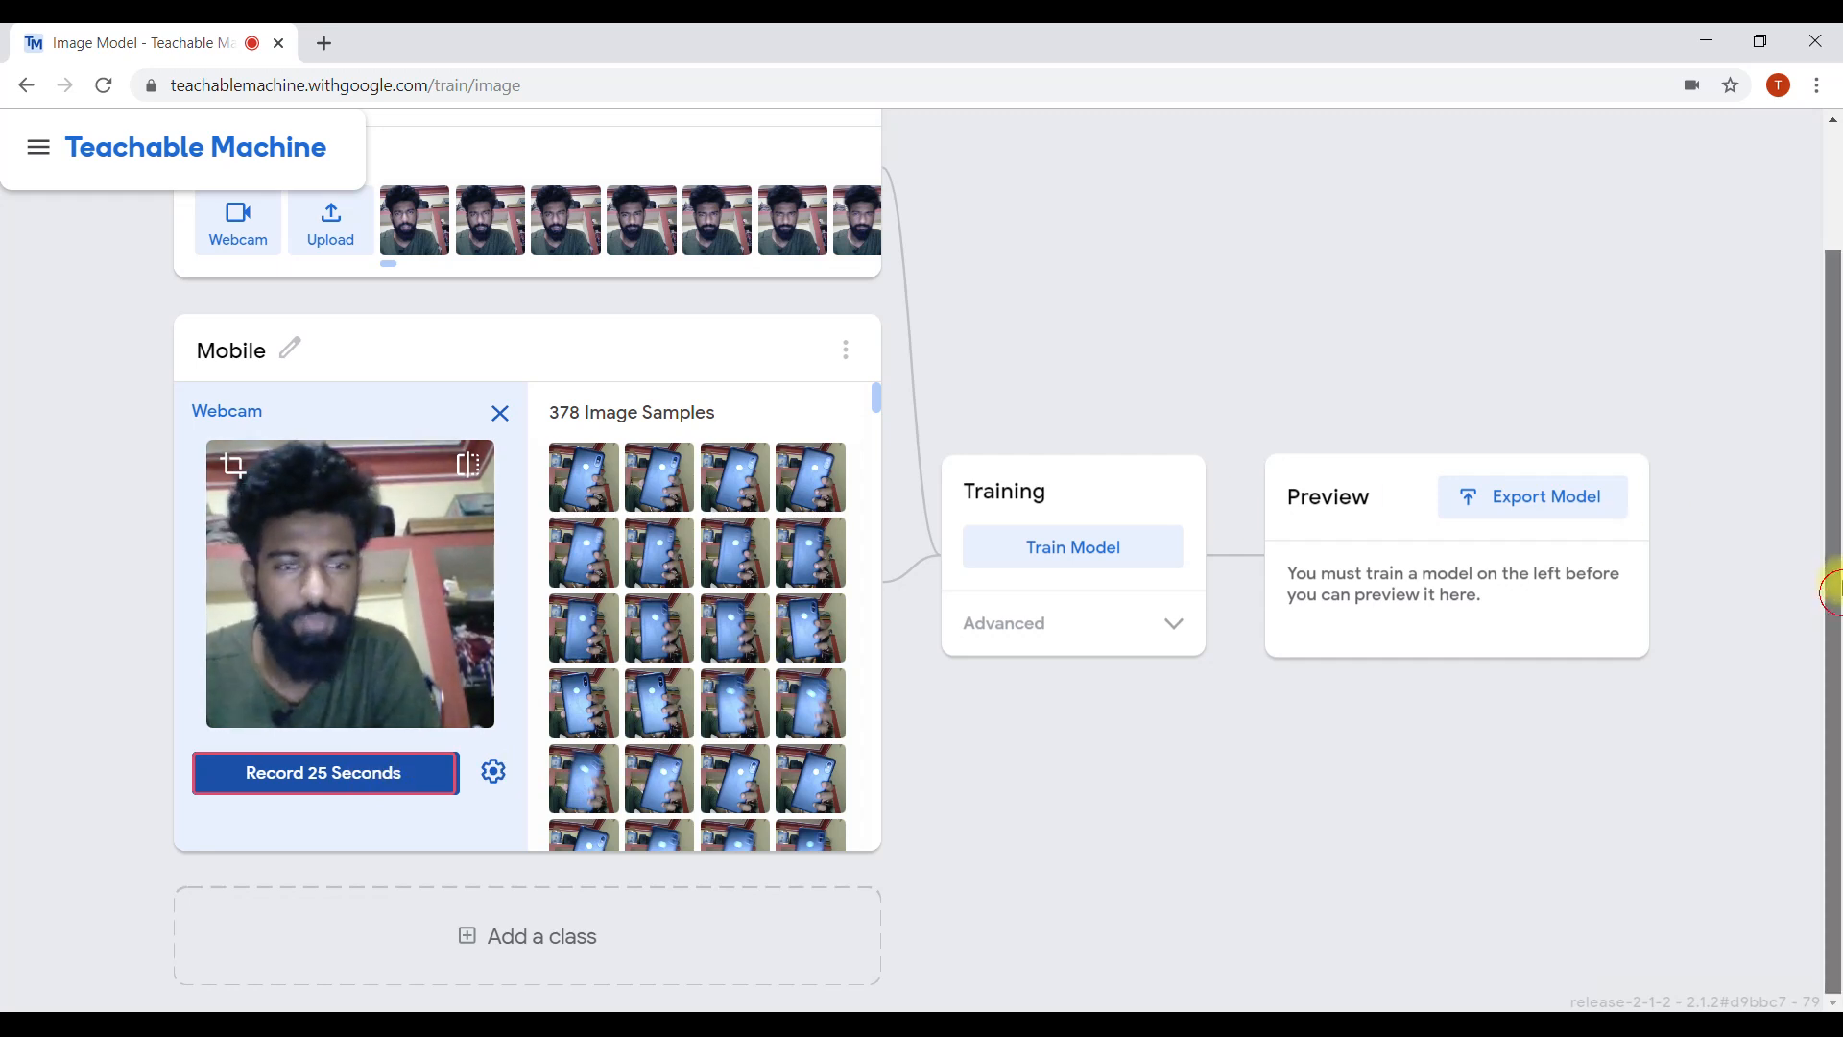
left_click_drag(1827, 588, 1827, 399)
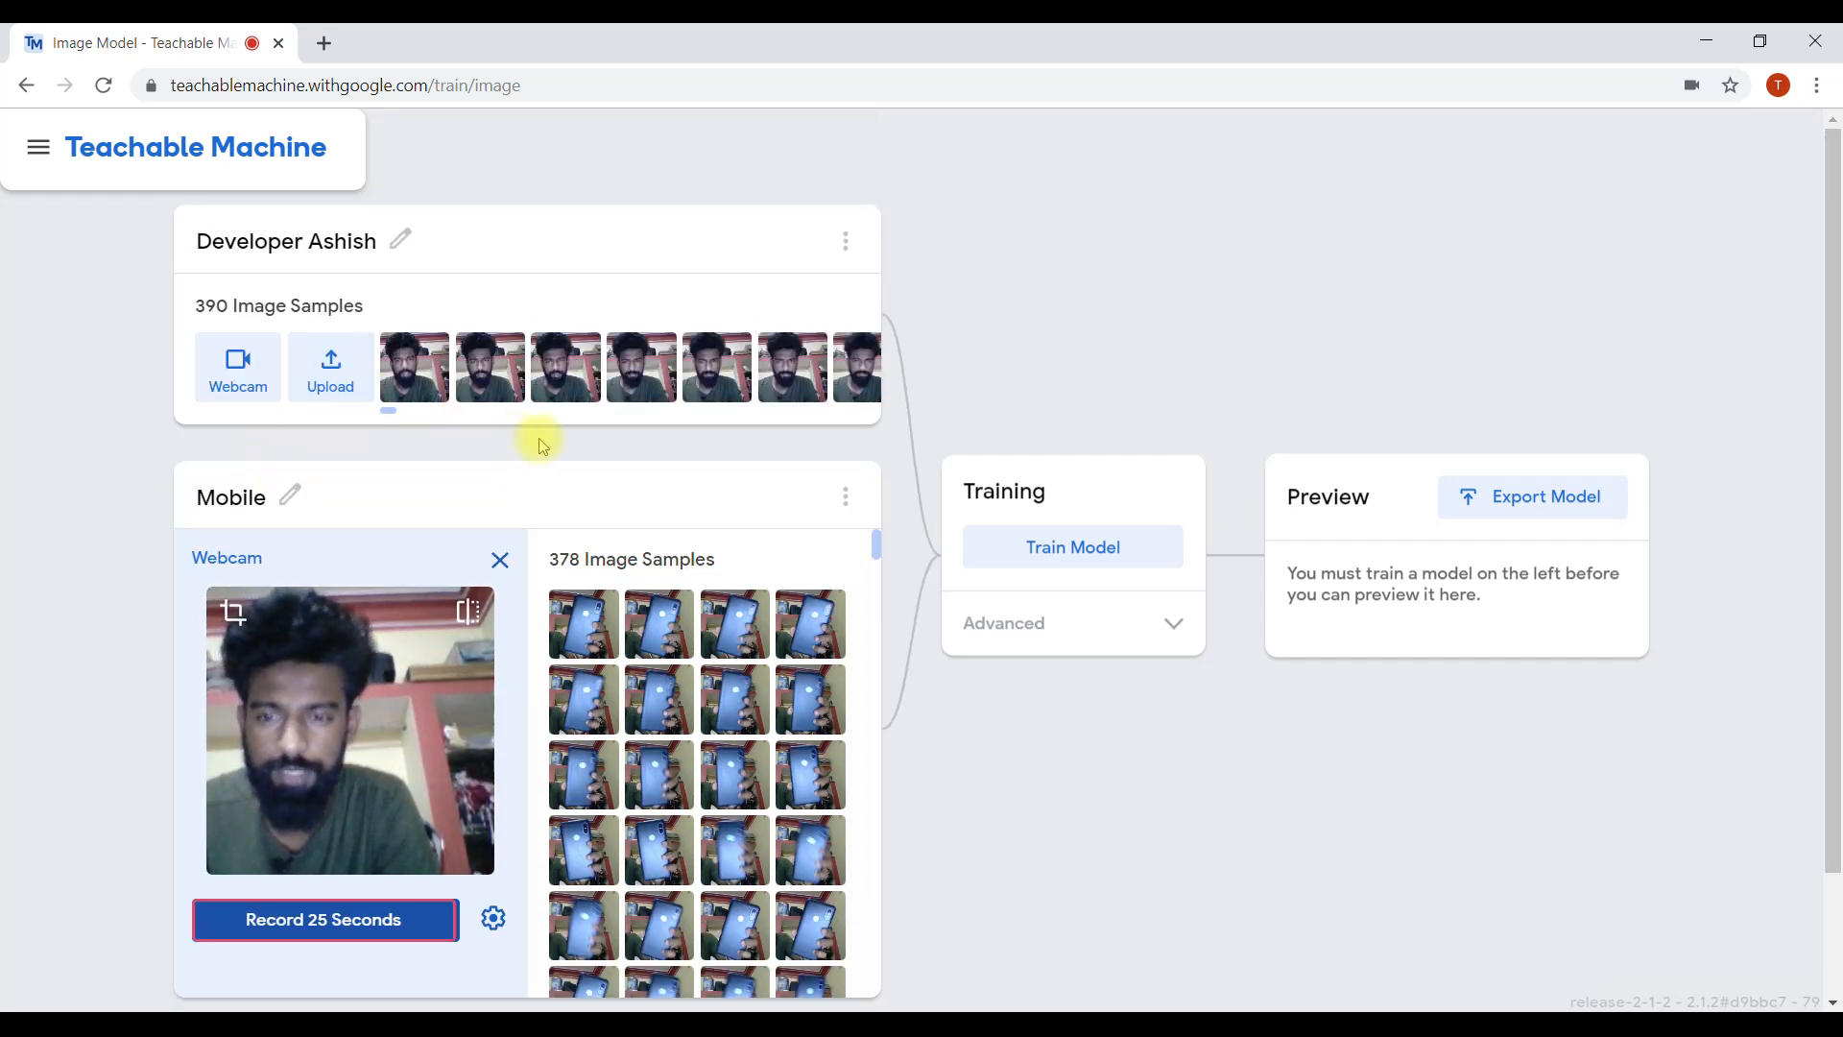
left_click_drag(1830, 427, 1834, 566)
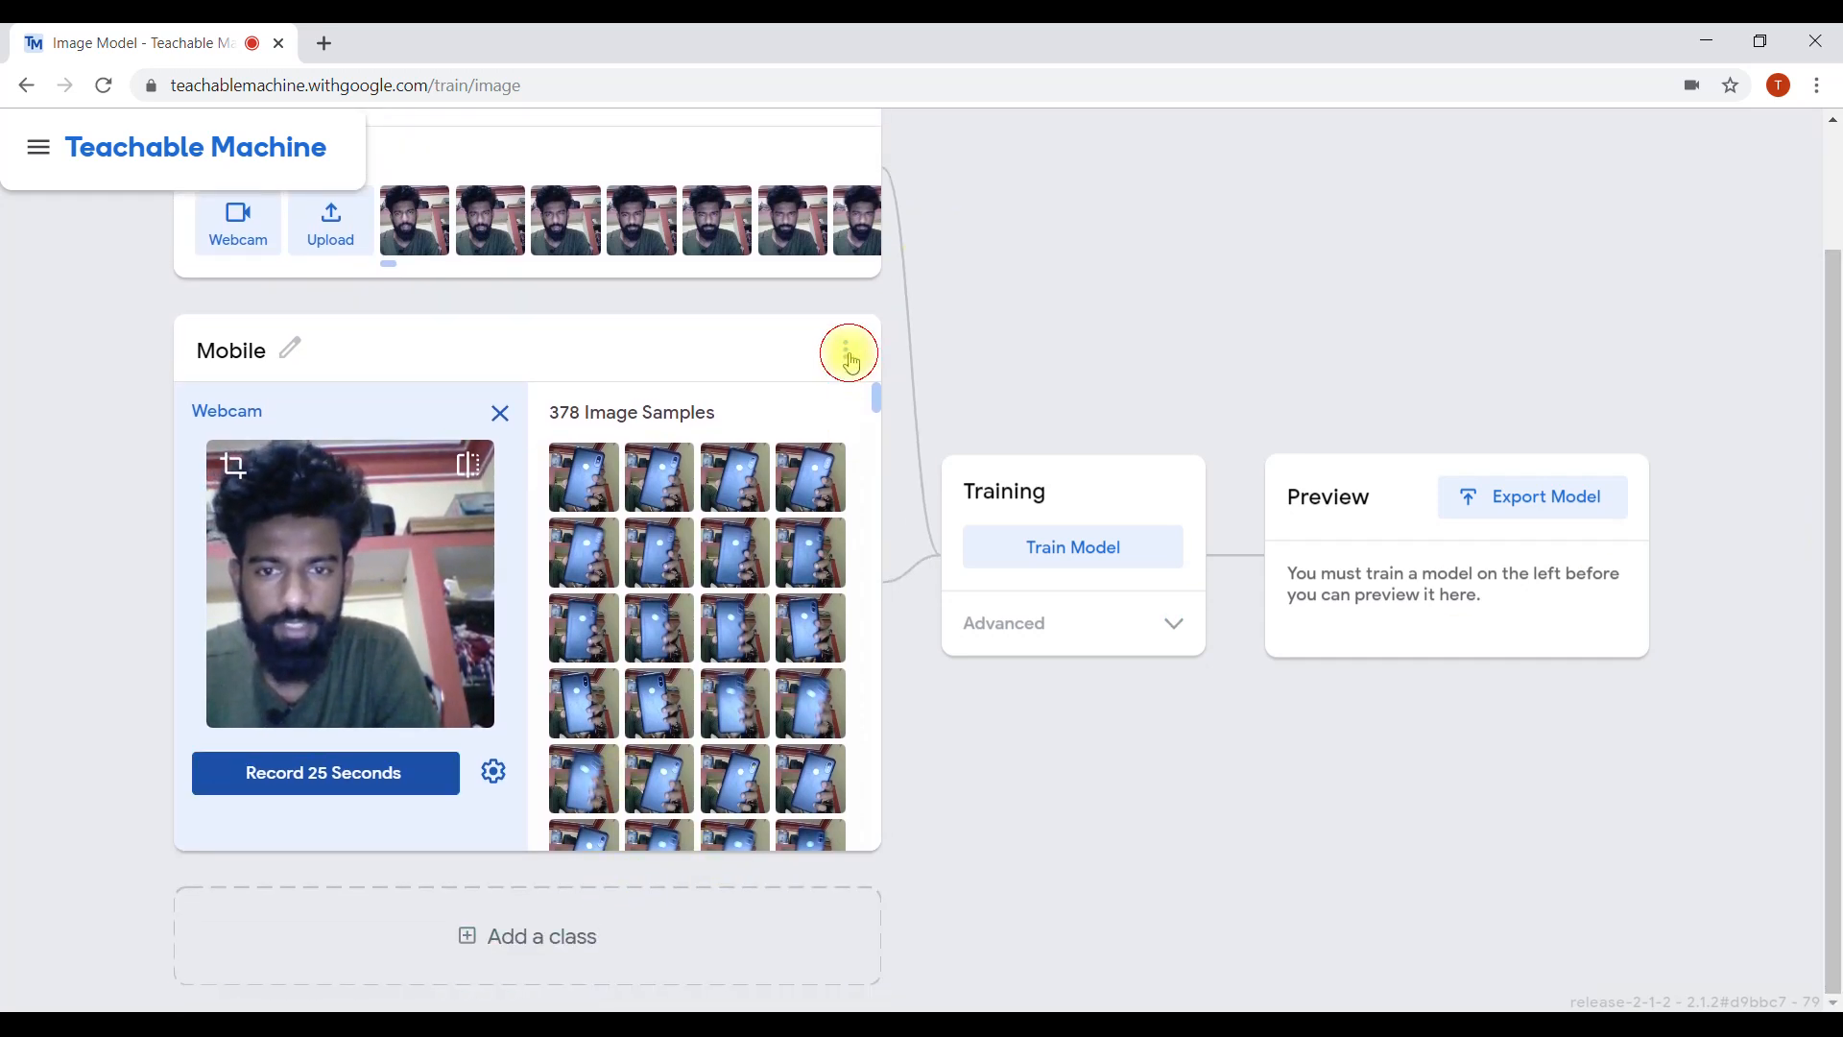
left_click(845, 354)
left_click_drag(1831, 573, 1830, 625)
left_click(1323, 331)
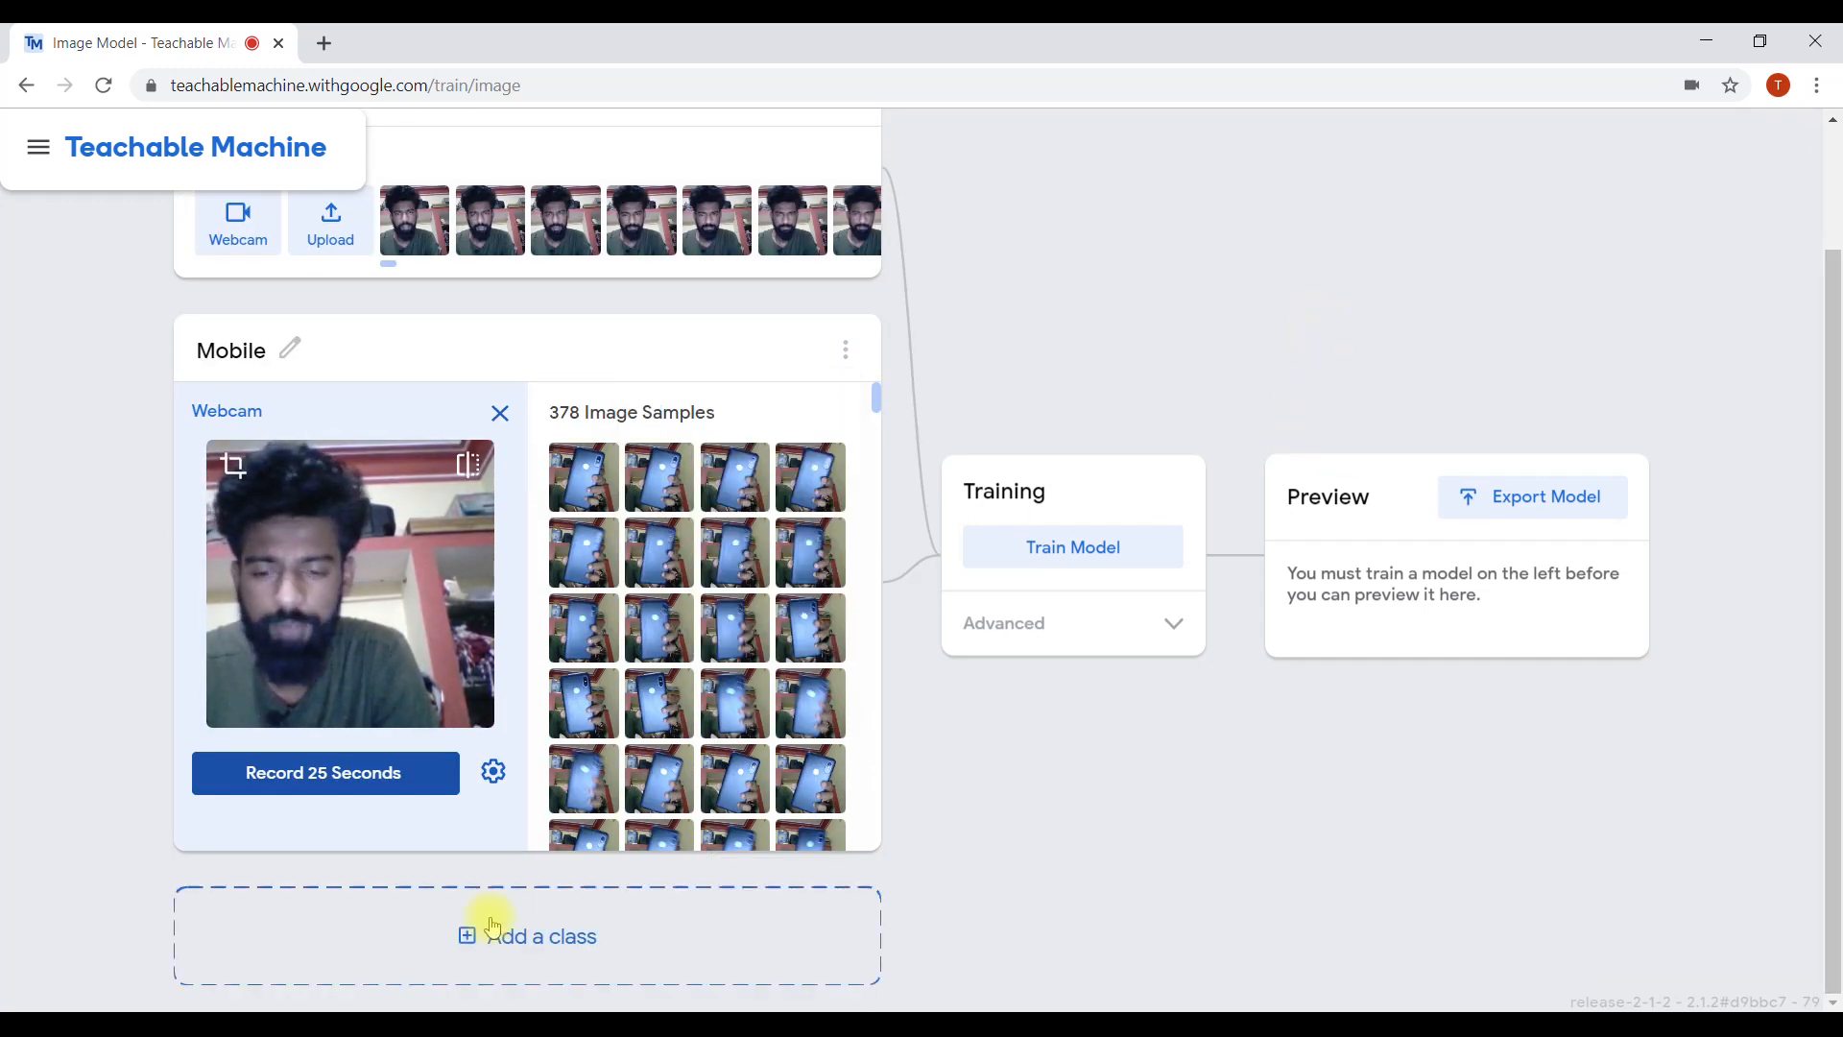
- Add a third class to the project and delete it again
left_click(414, 946)
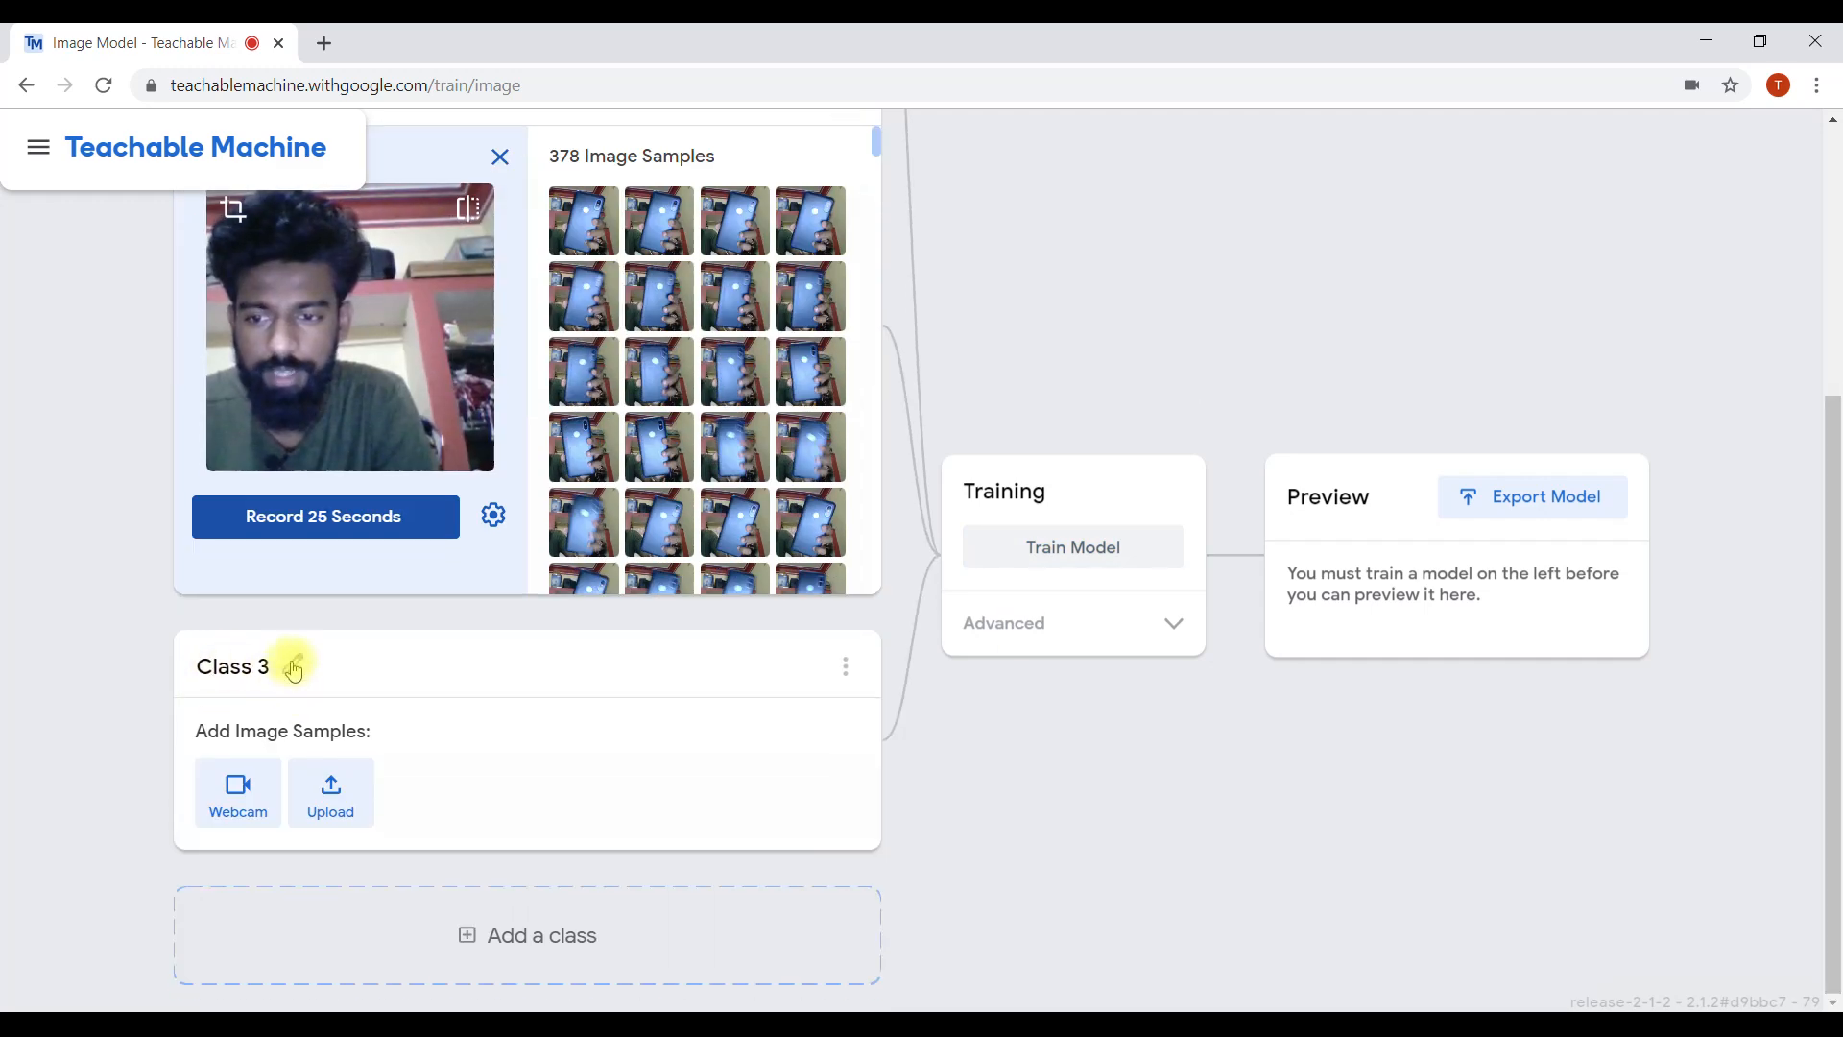
left_click(855, 657)
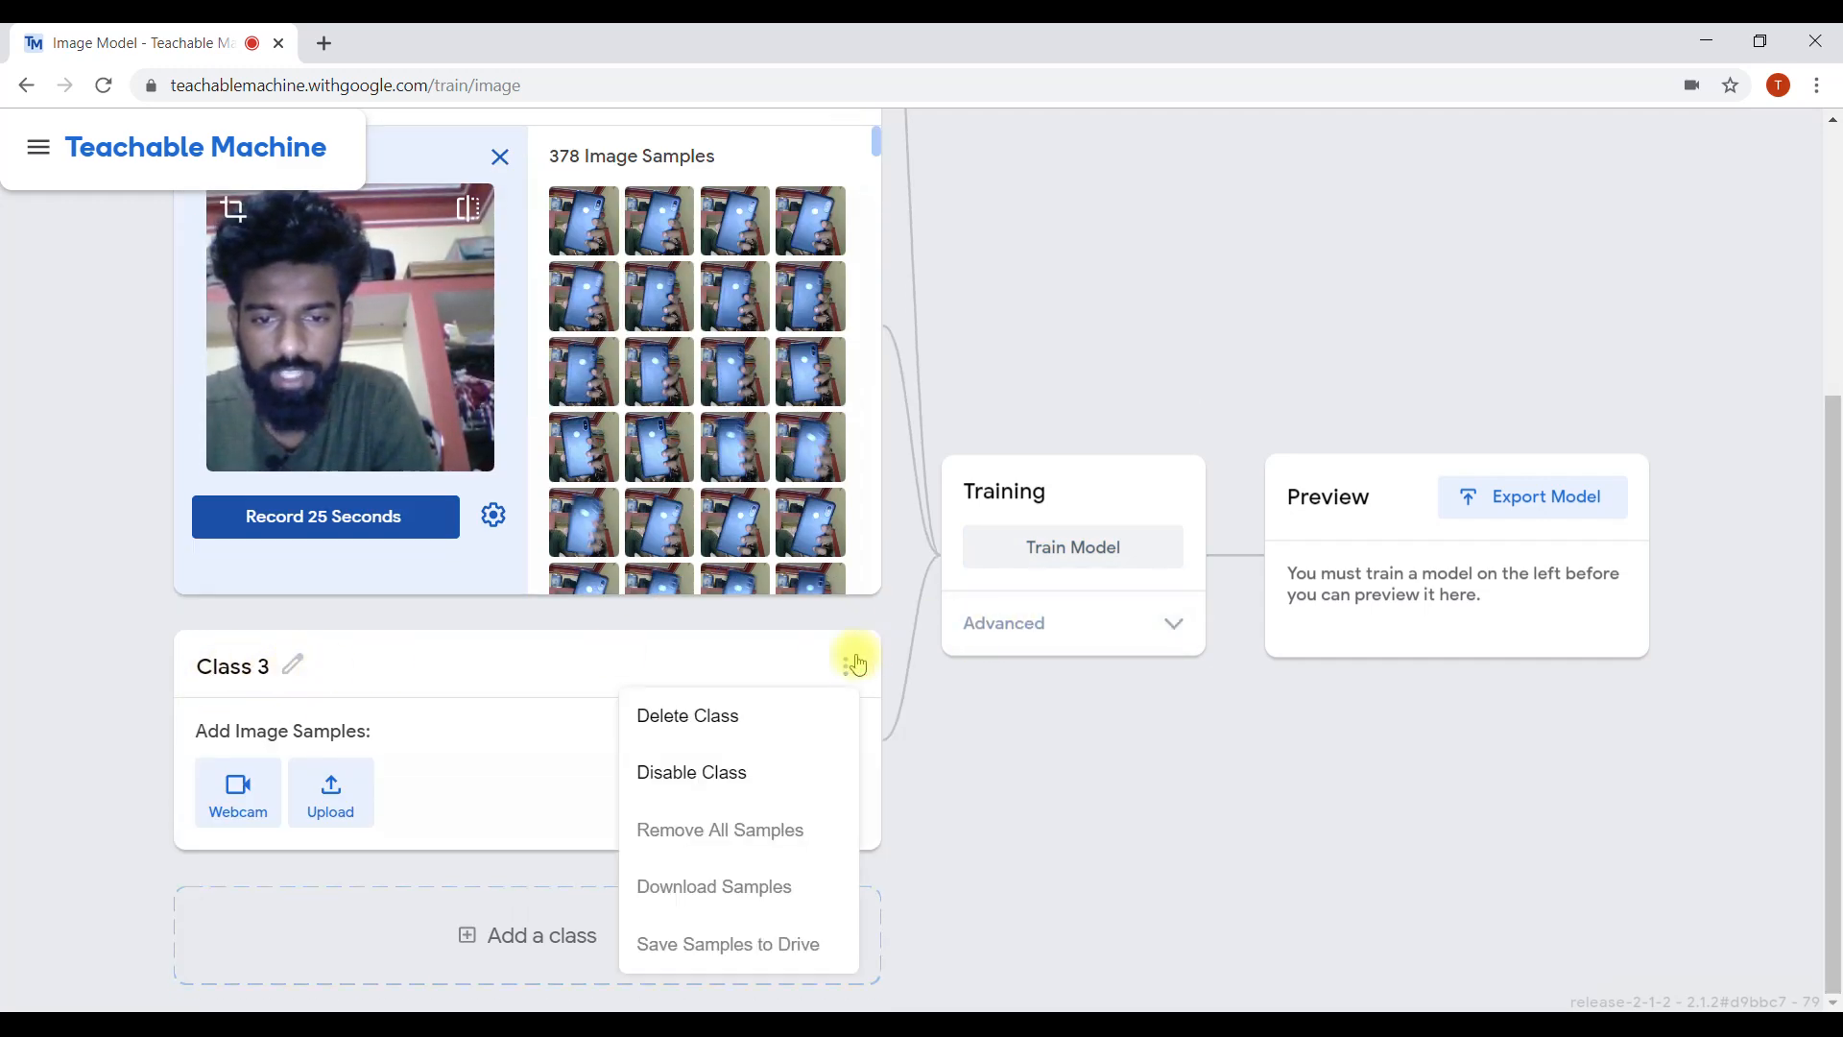
left_click(745, 733)
- Train the model on the two classes, dismiss the tab-switching notice and check the advanced training settings during the run
left_click_drag(1829, 568, 1834, 517)
left_click(1006, 549)
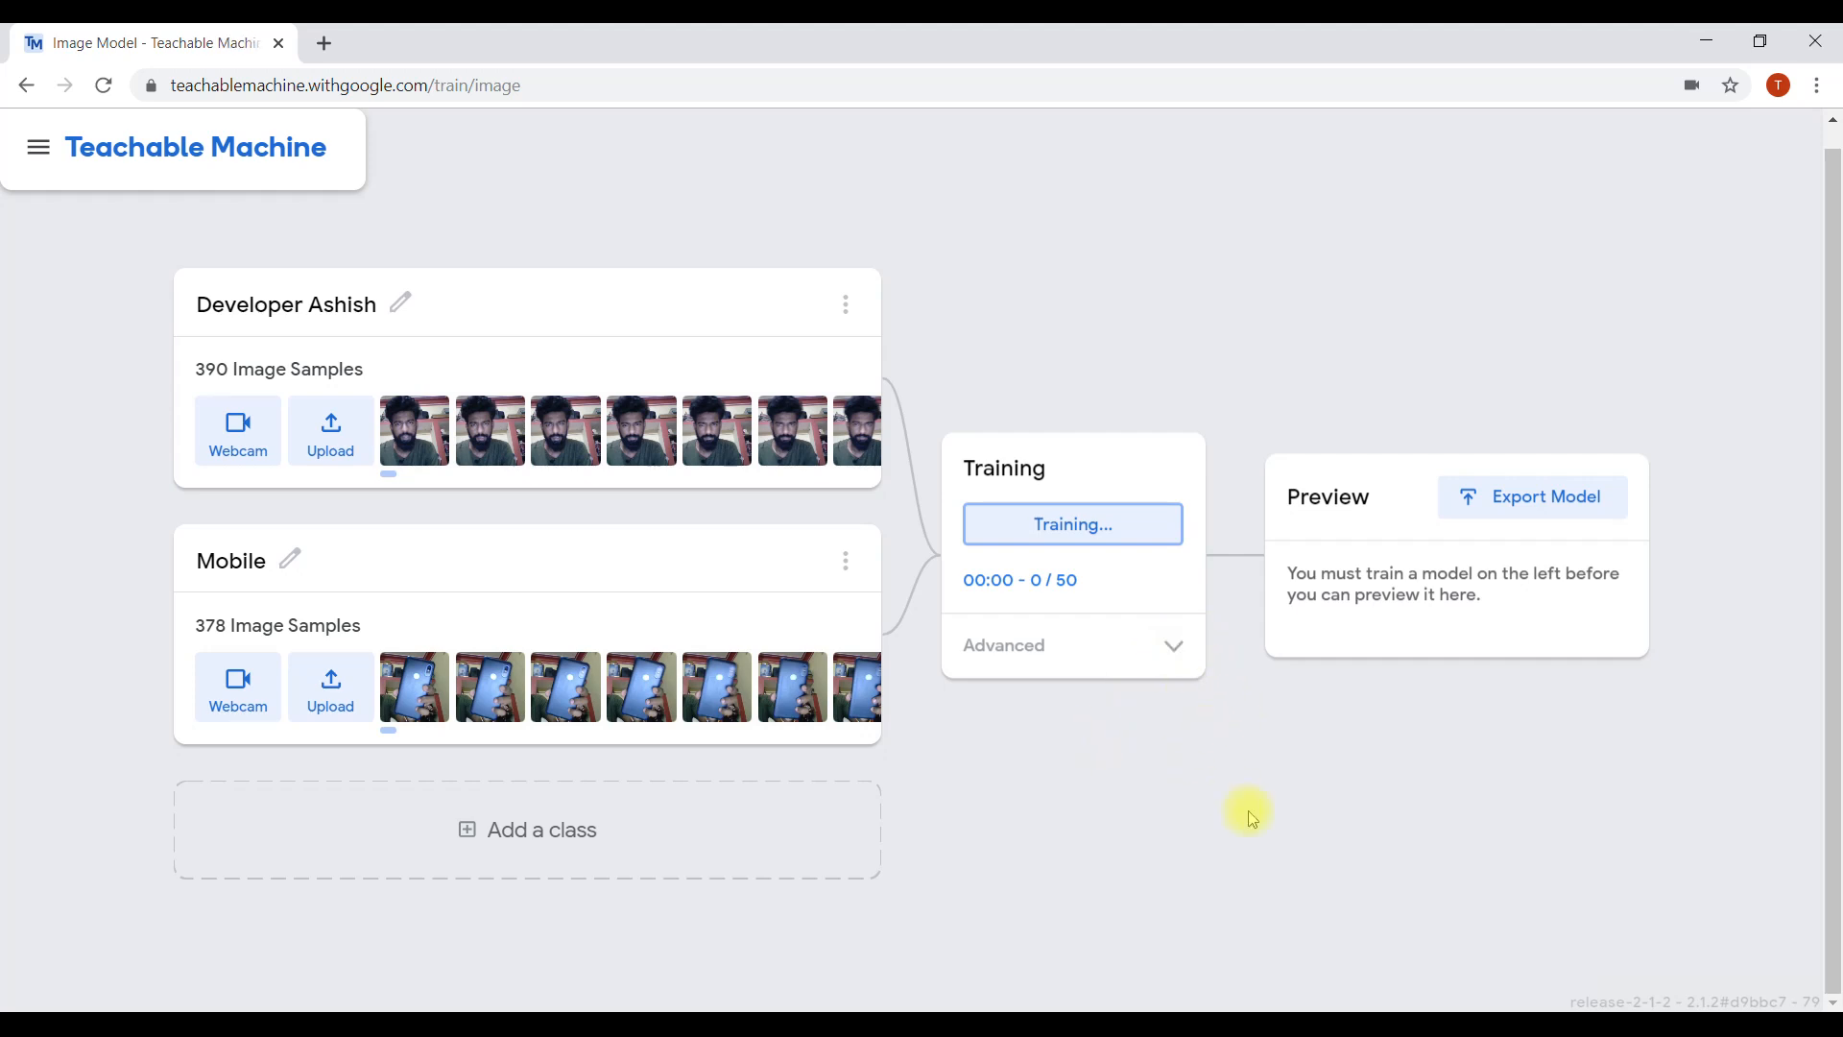
left_click(1148, 640)
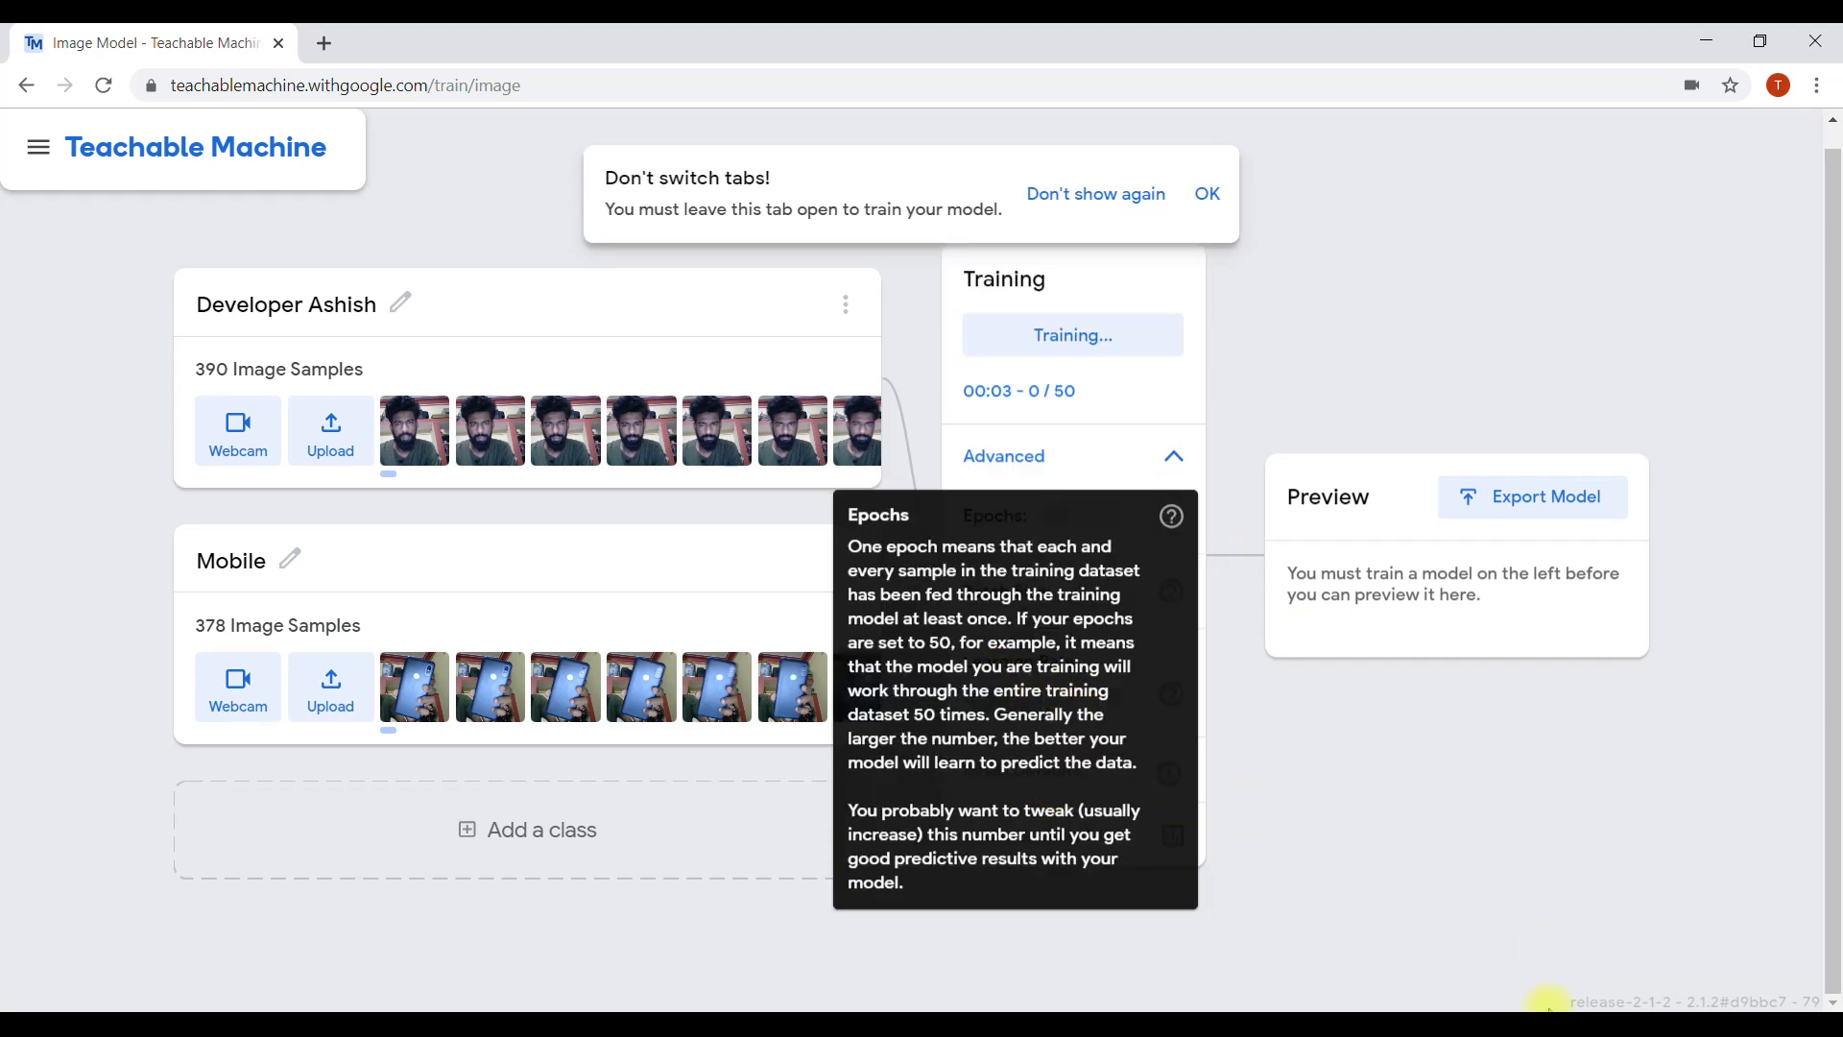
left_click(1206, 194)
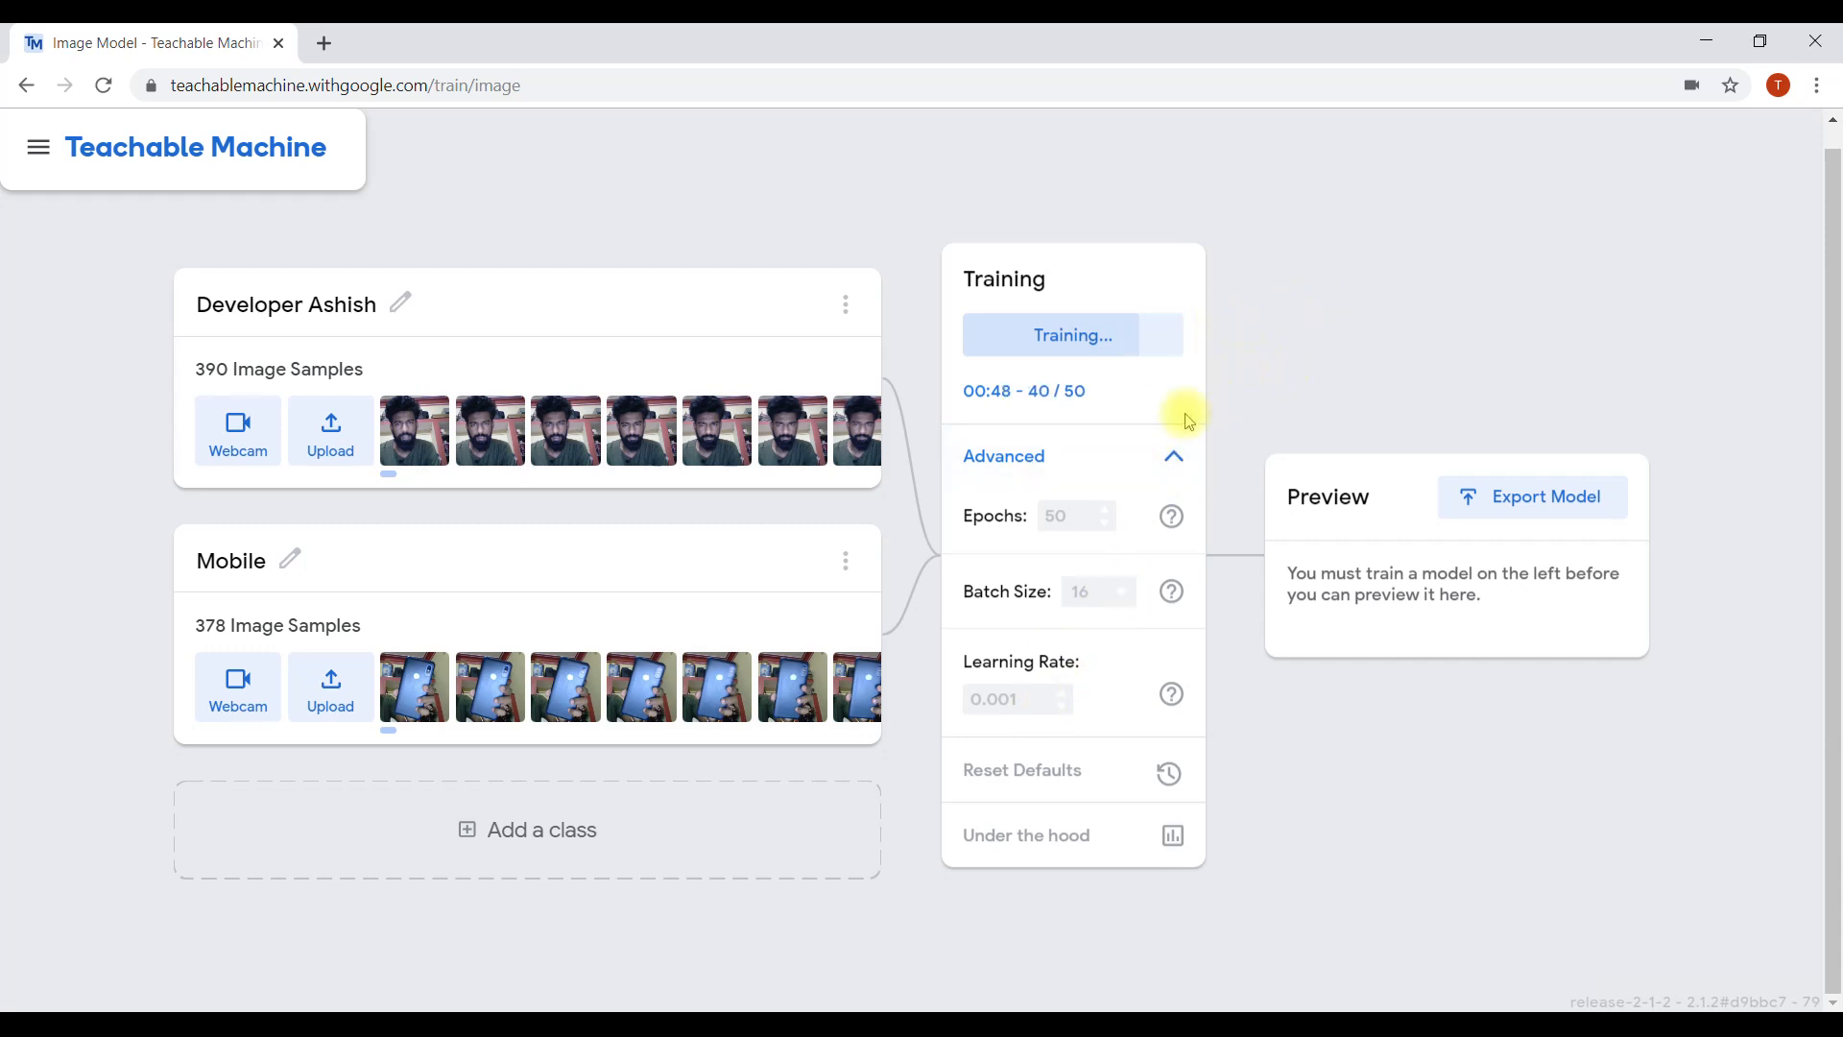
left_click(1162, 453)
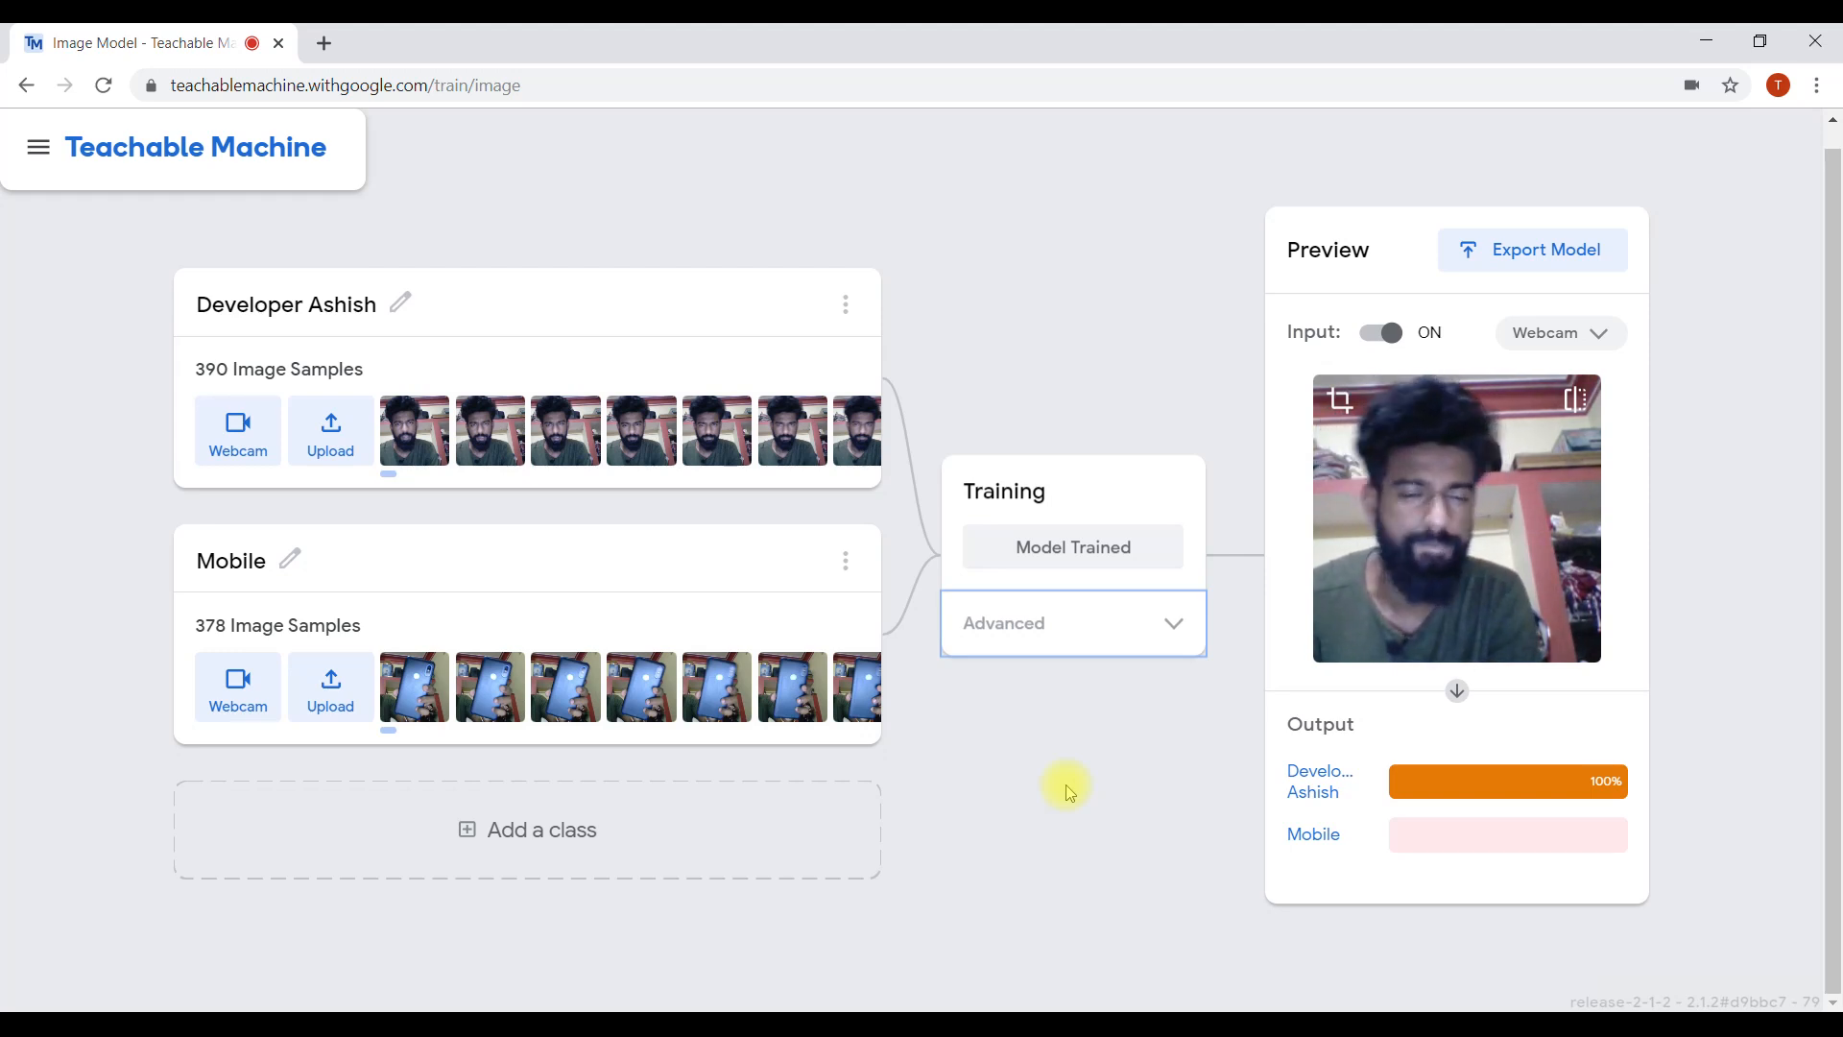
- Switch the preview input to File and test the trained model with the image 2 from the Desktop folder
left_click(1591, 336)
left_click(1589, 338)
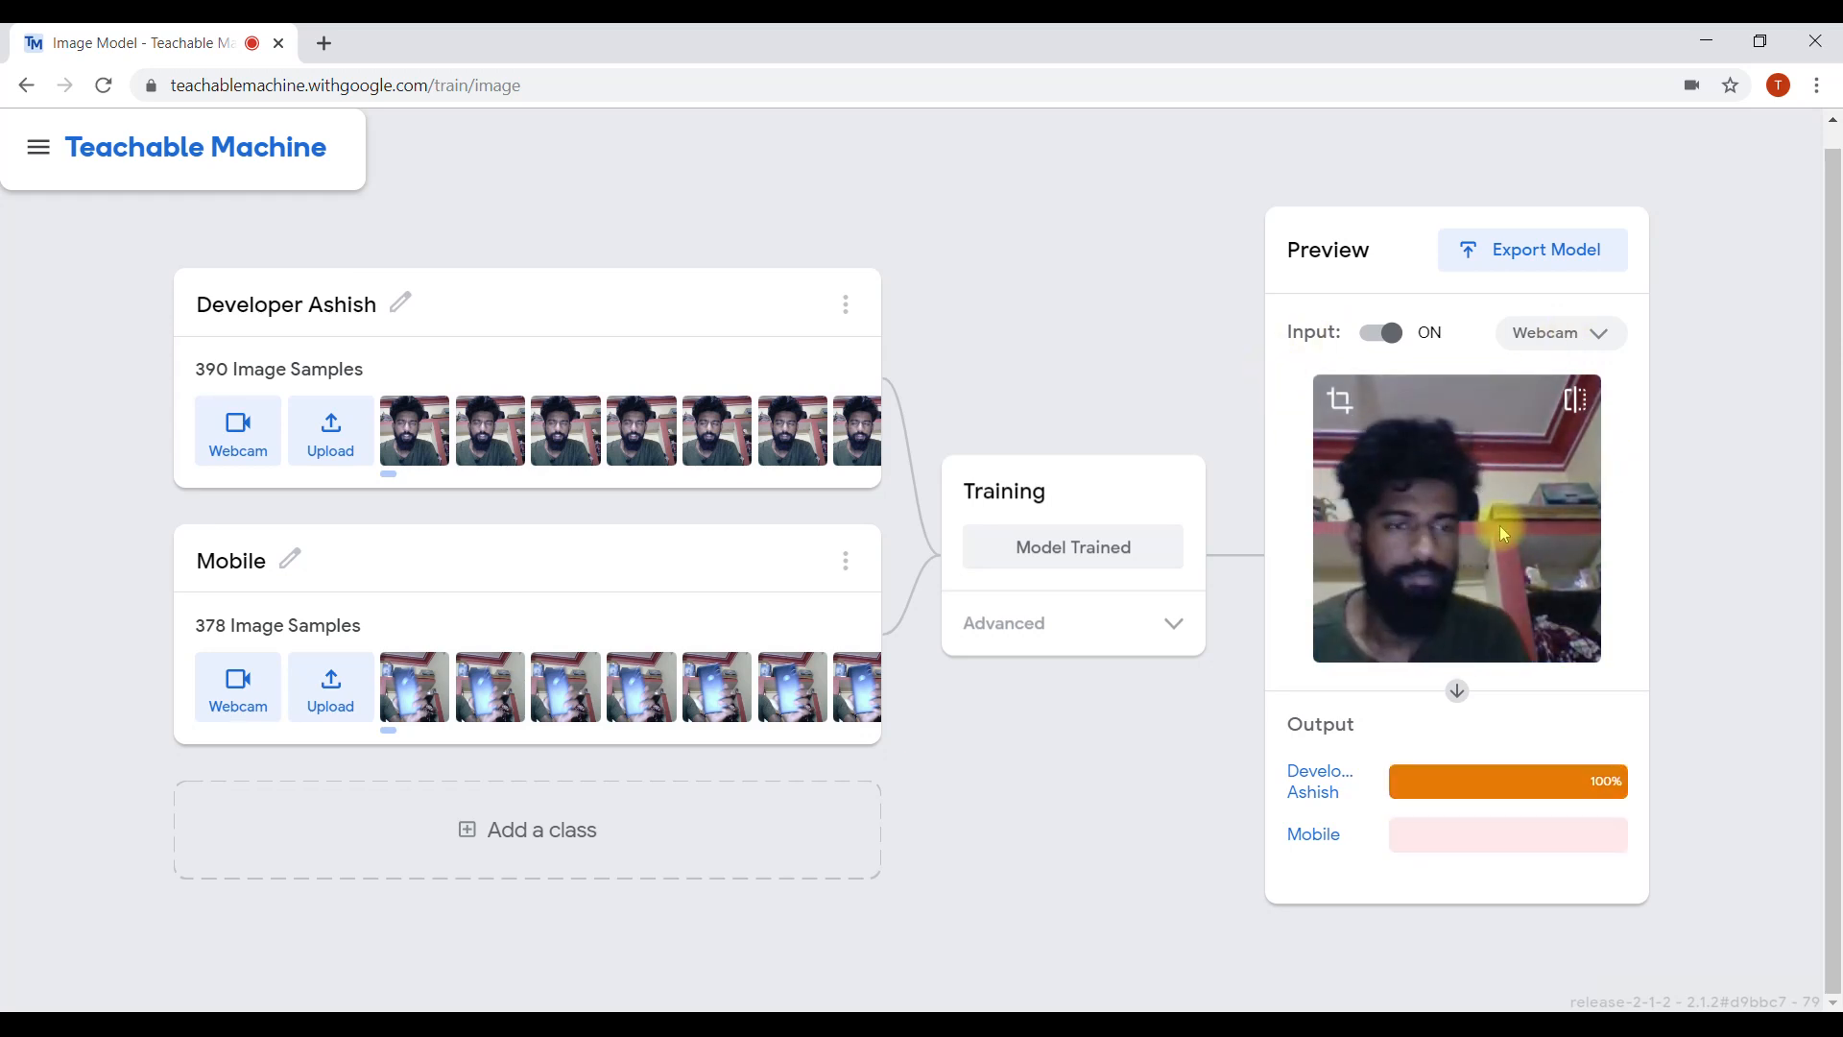
left_click(1546, 336)
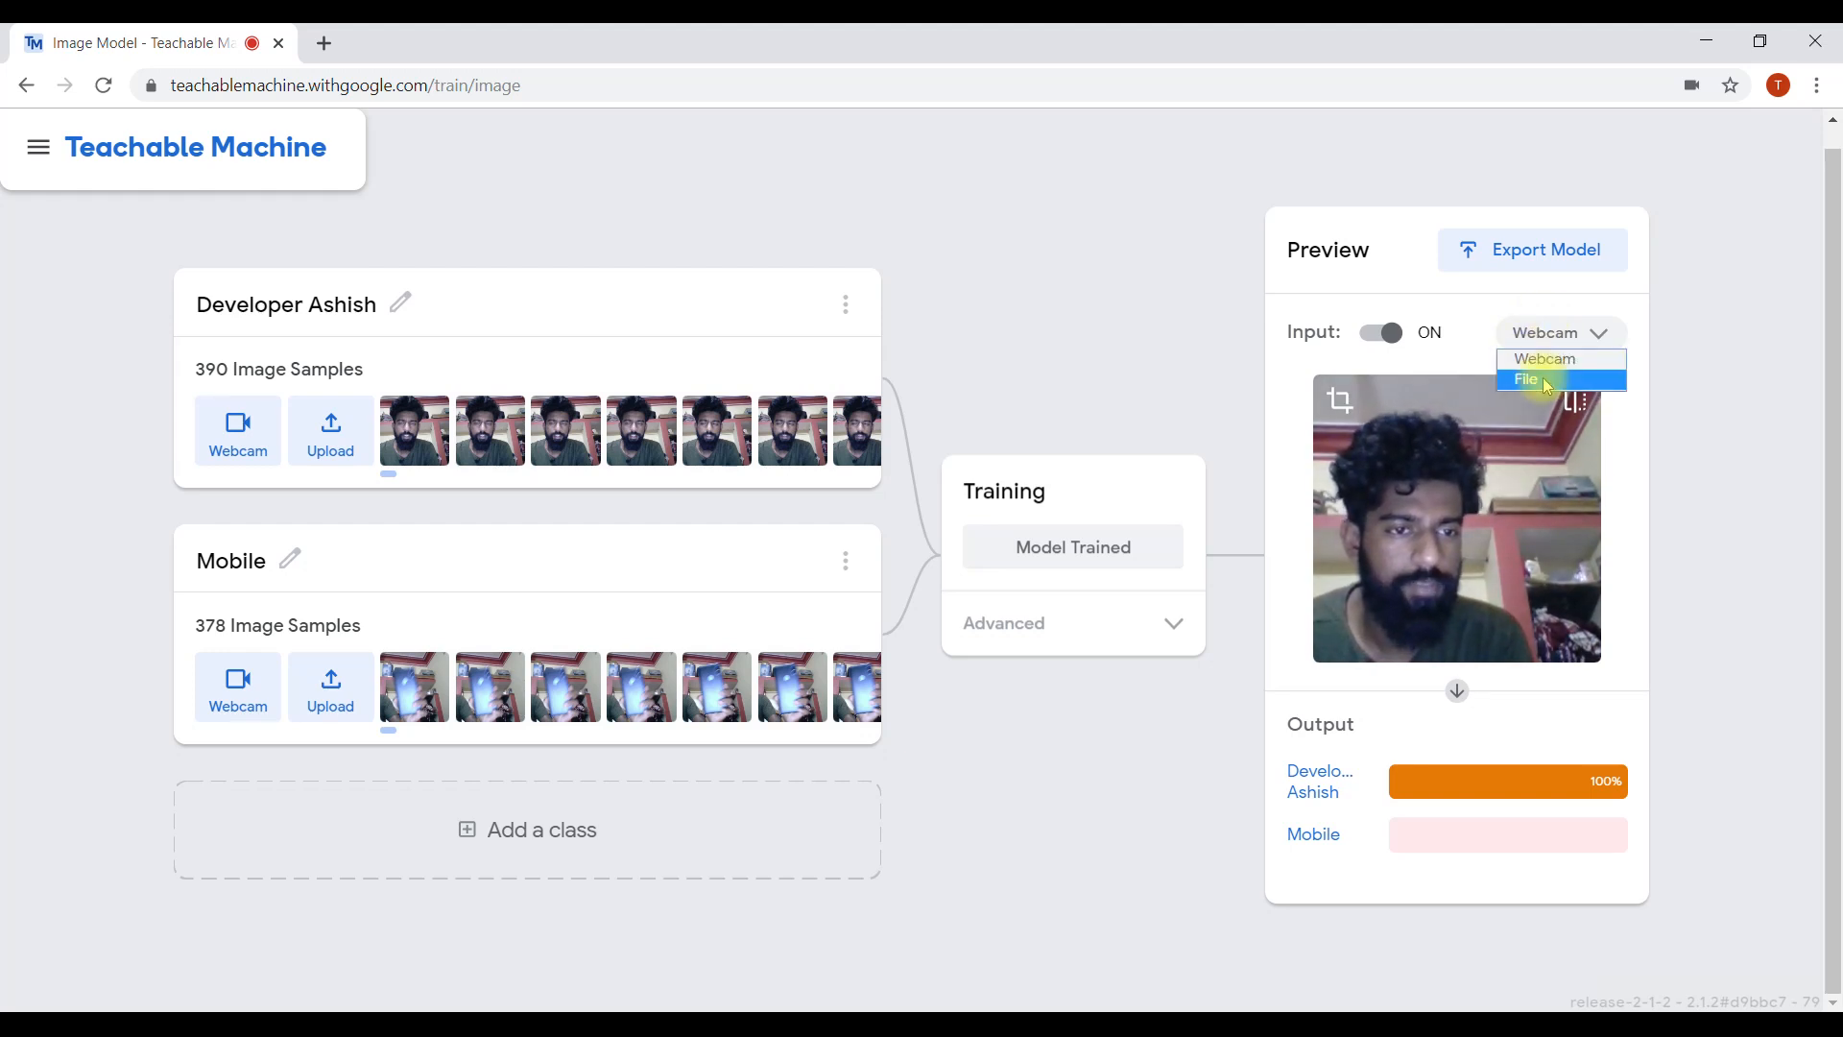
left_click(1544, 380)
left_click(1484, 434)
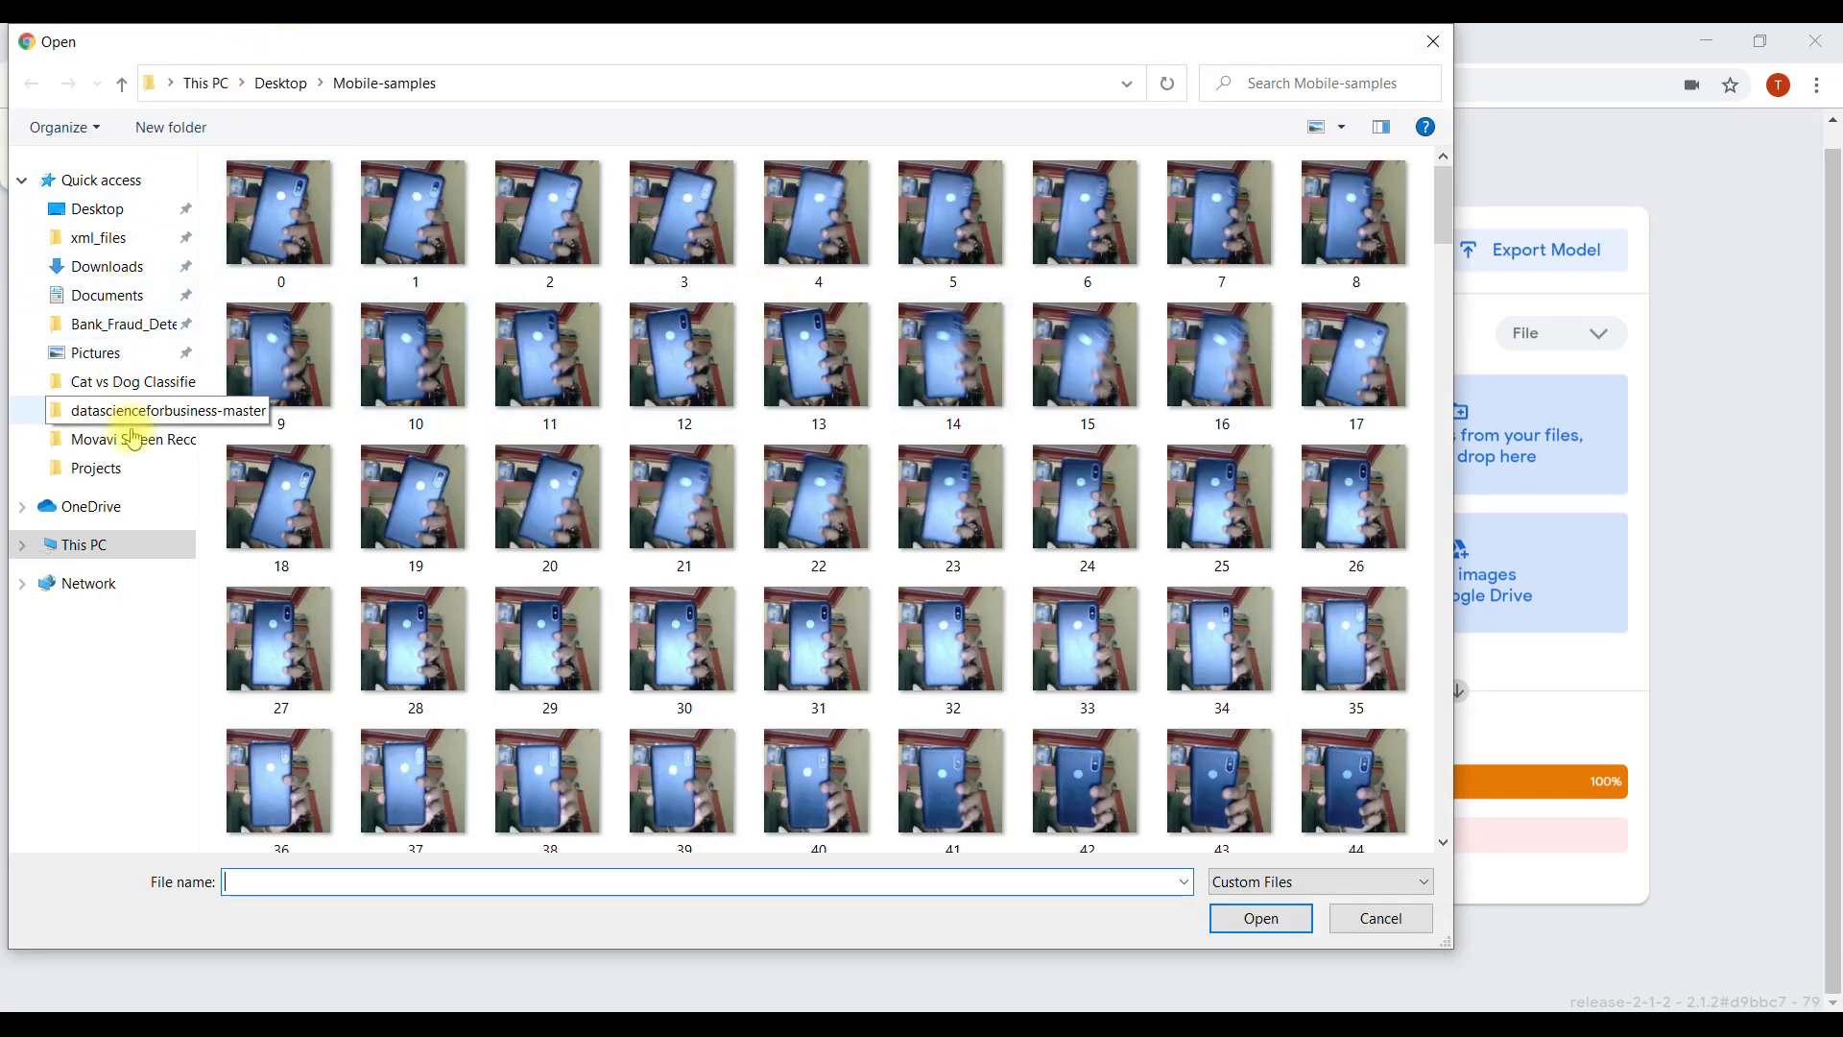
left_click(268, 84)
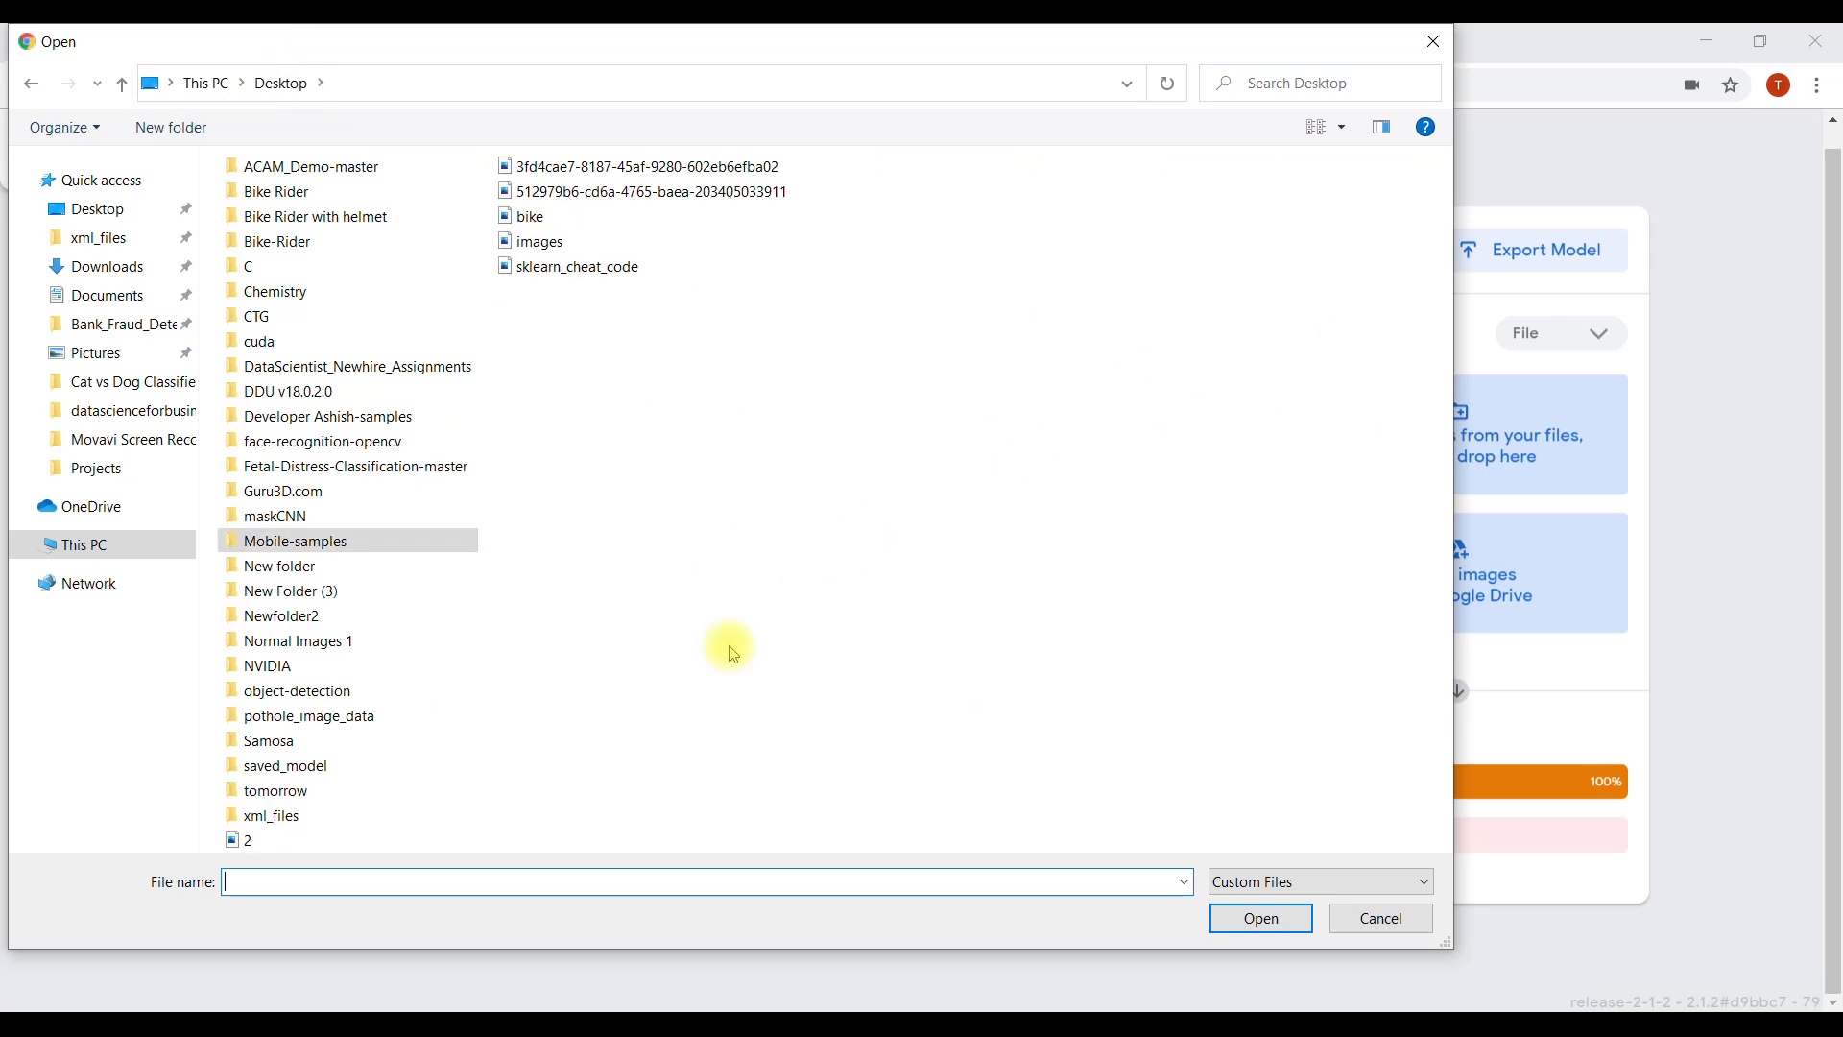
double_click(348, 851)
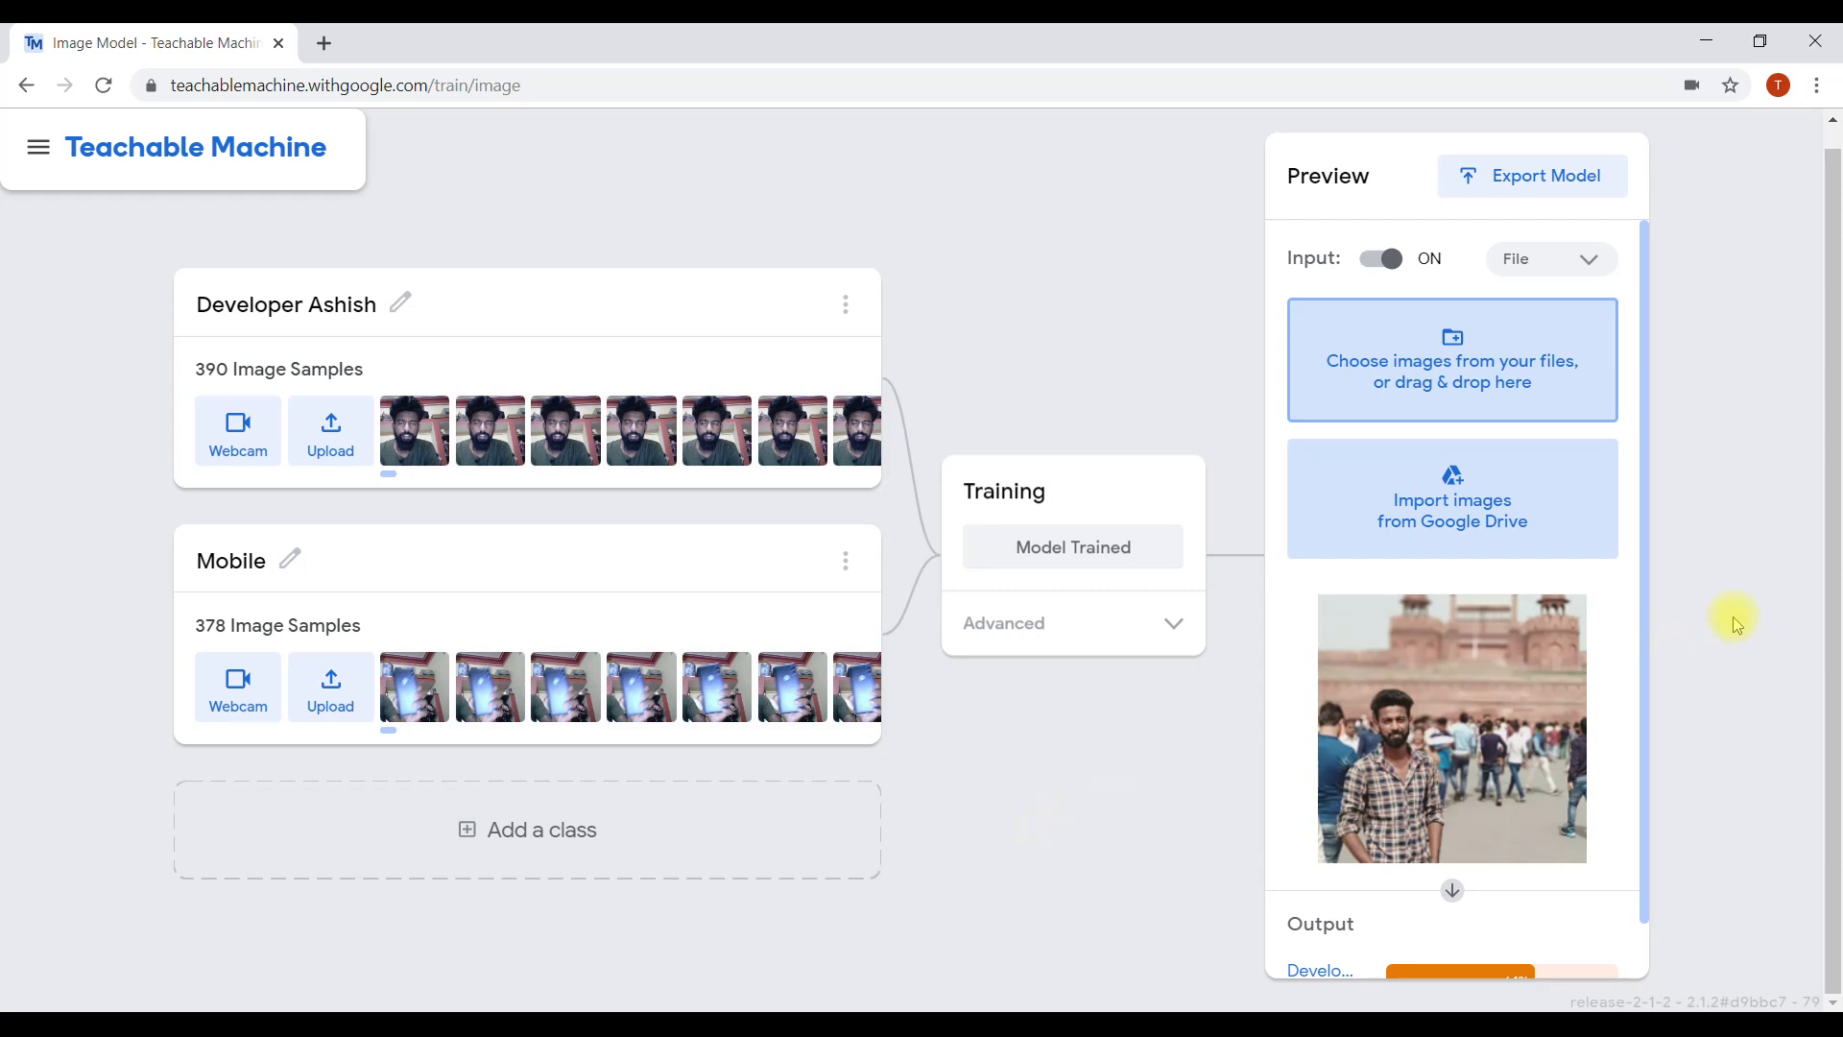
scroll(1632, 767, "down", 1)
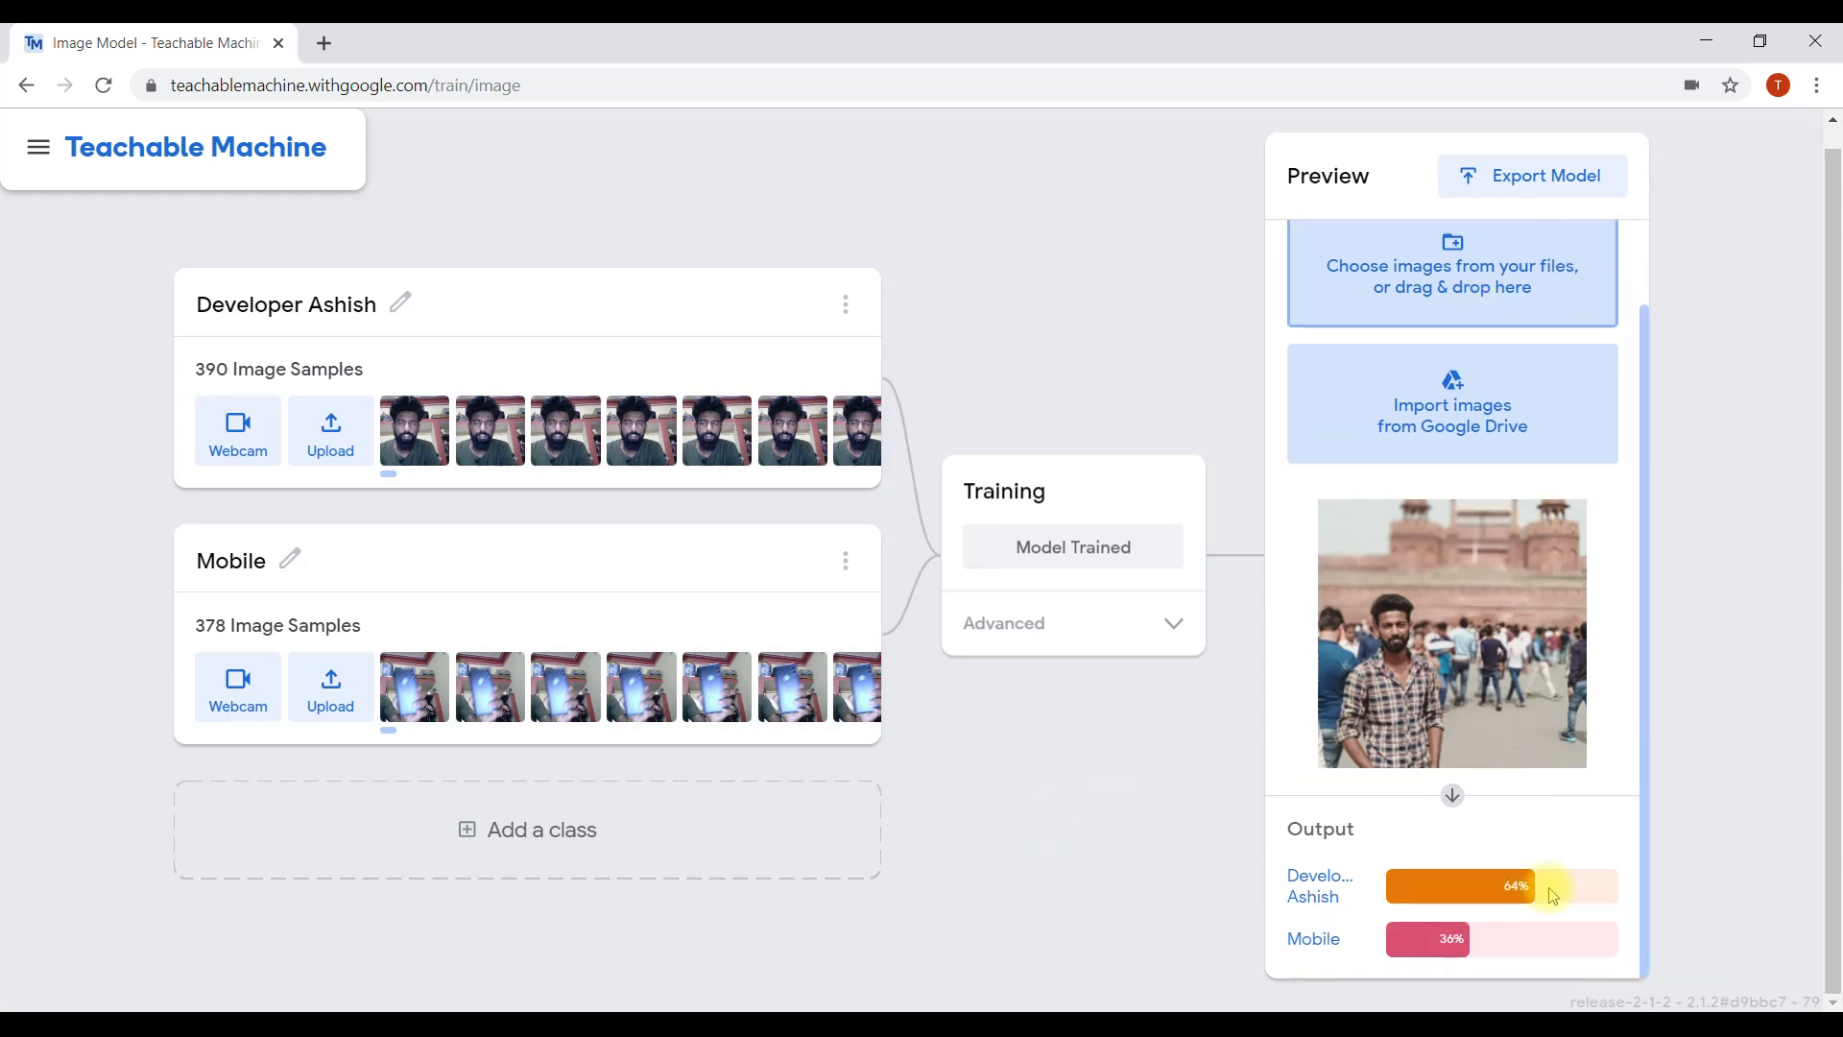
scroll(1405, 607, "up", 3)
scroll(1406, 607, "down", 3)
- Test the model with the image 10 from the Cat folder under Cat vs Dog Classifier's PetImages
left_click(1472, 264)
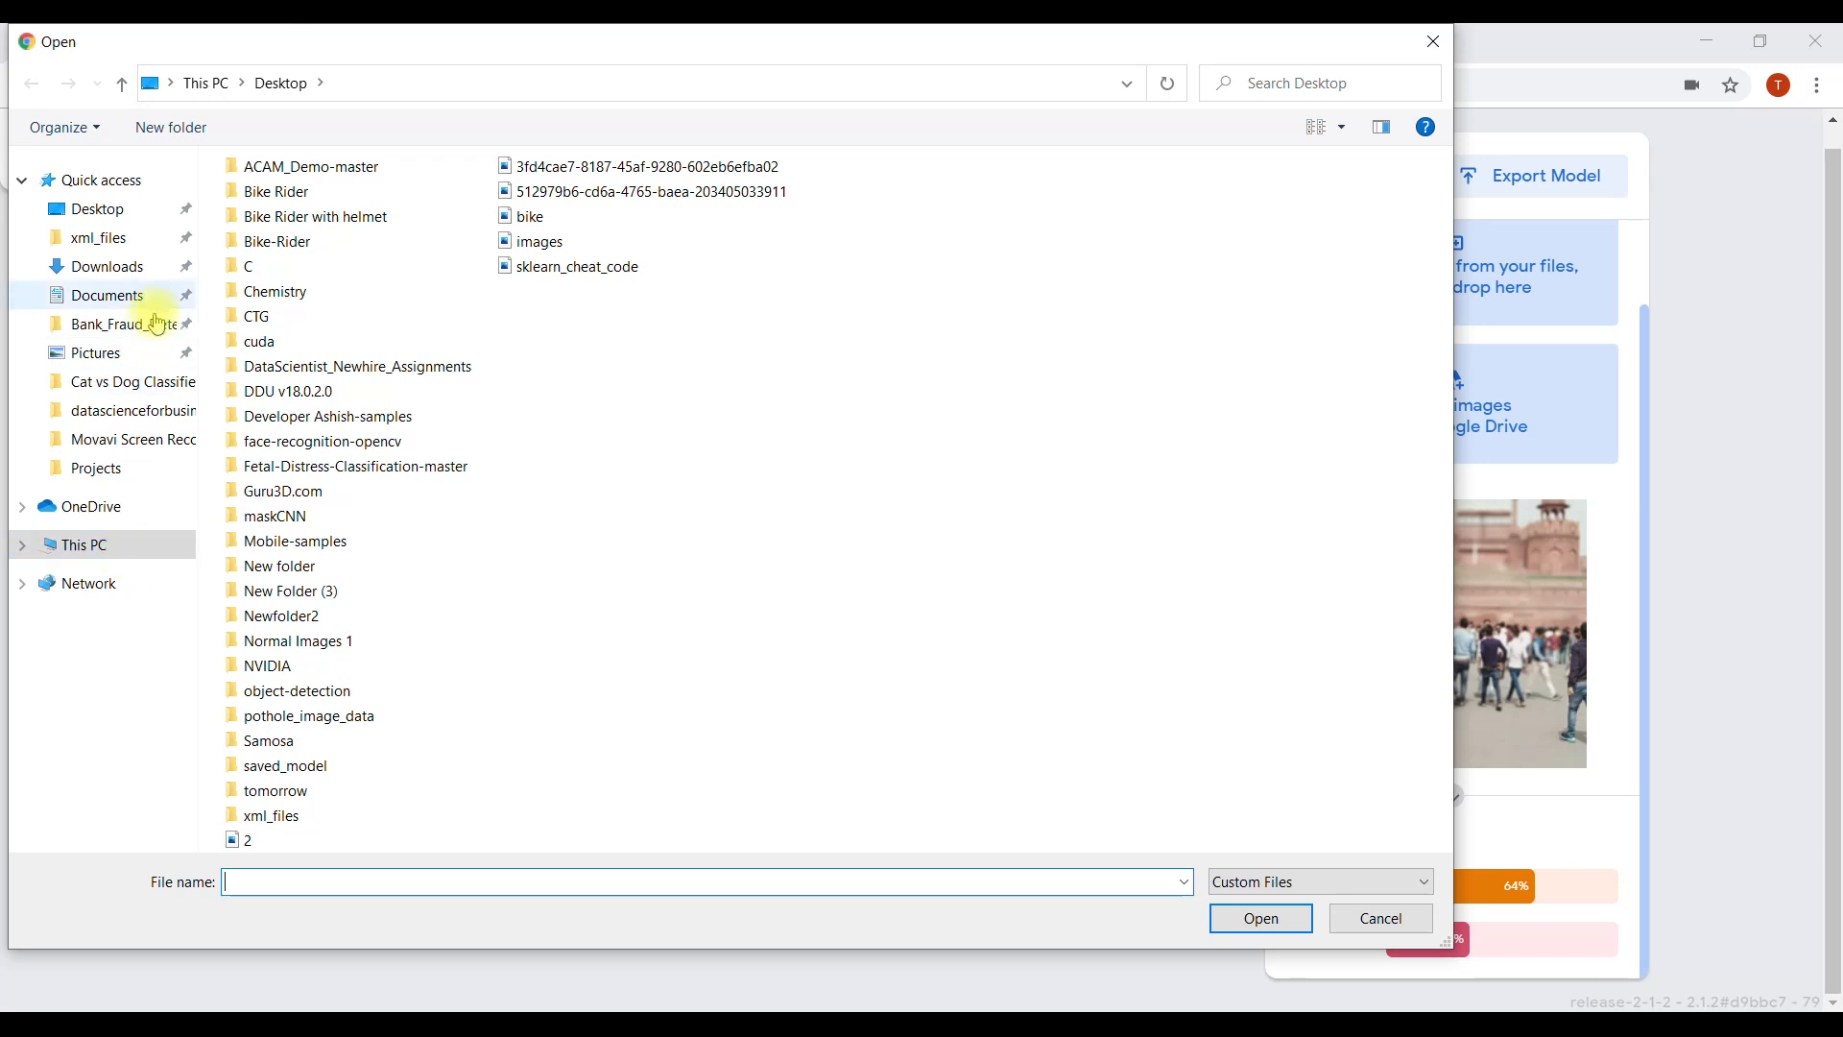
left_click(153, 384)
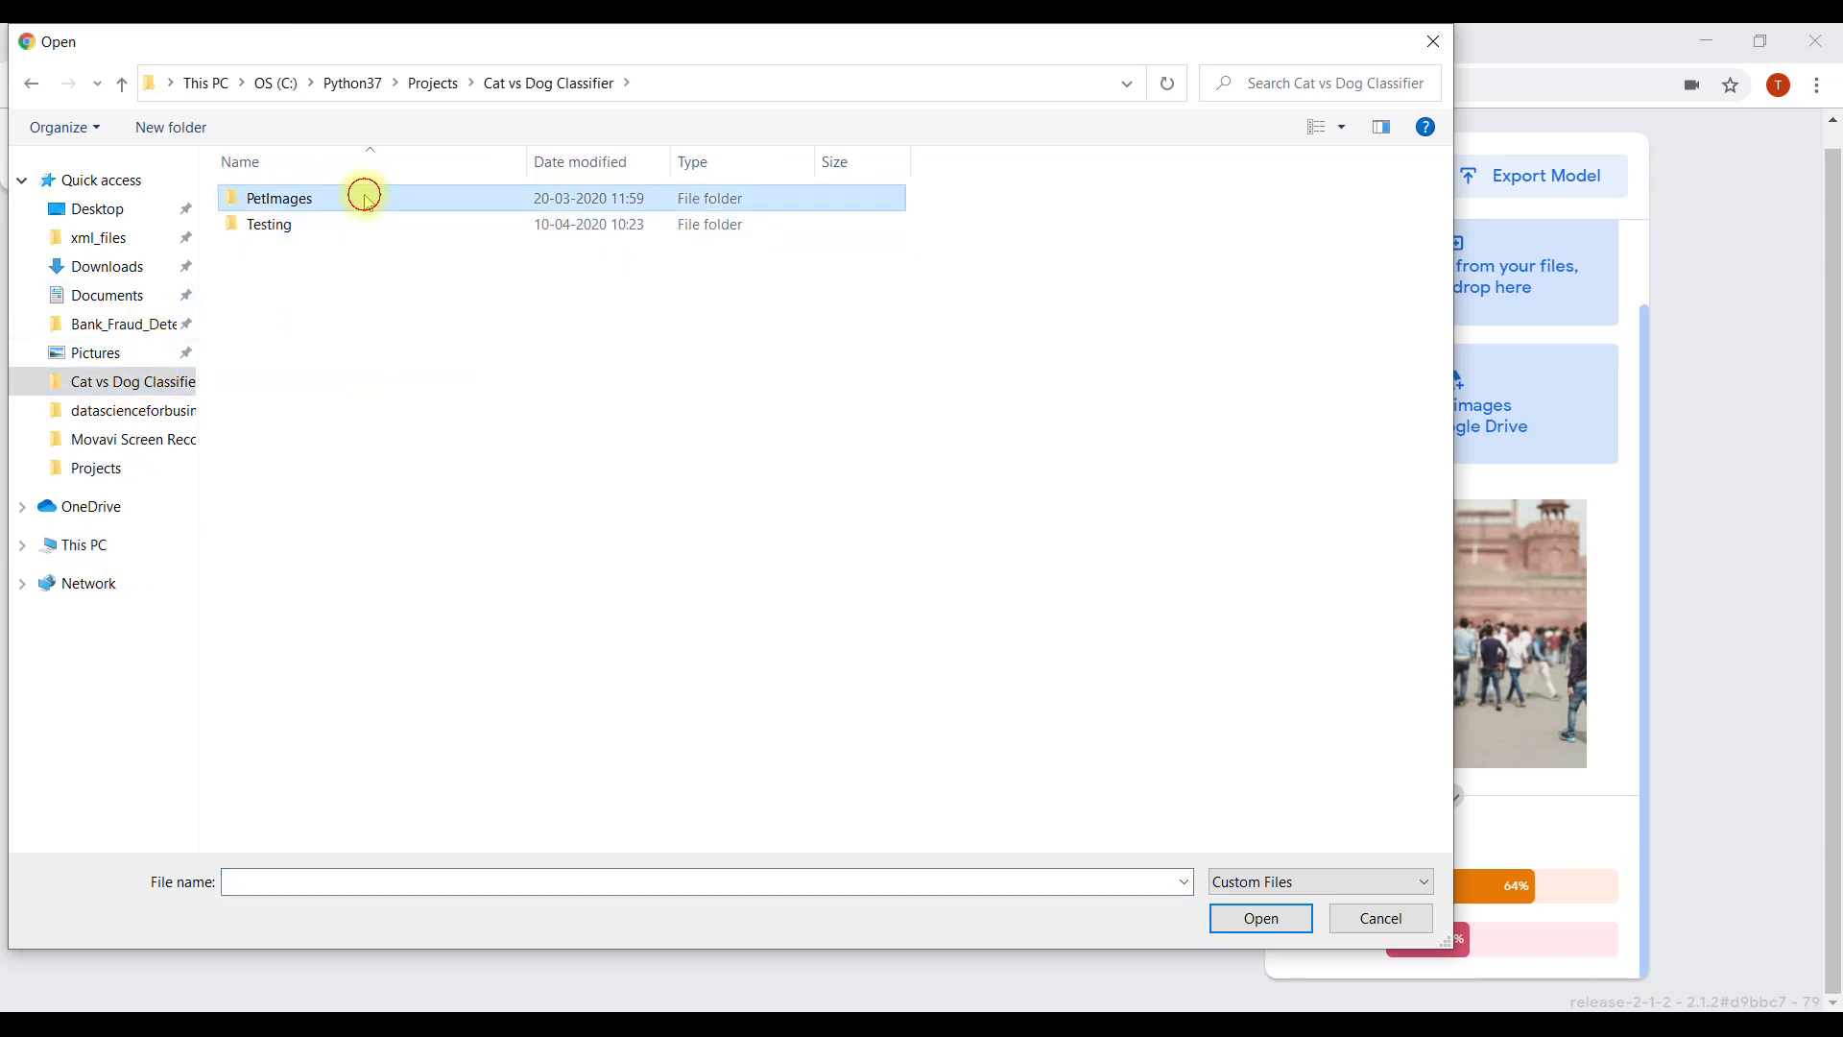
double_click(365, 198)
left_click(367, 200)
double_click(366, 200)
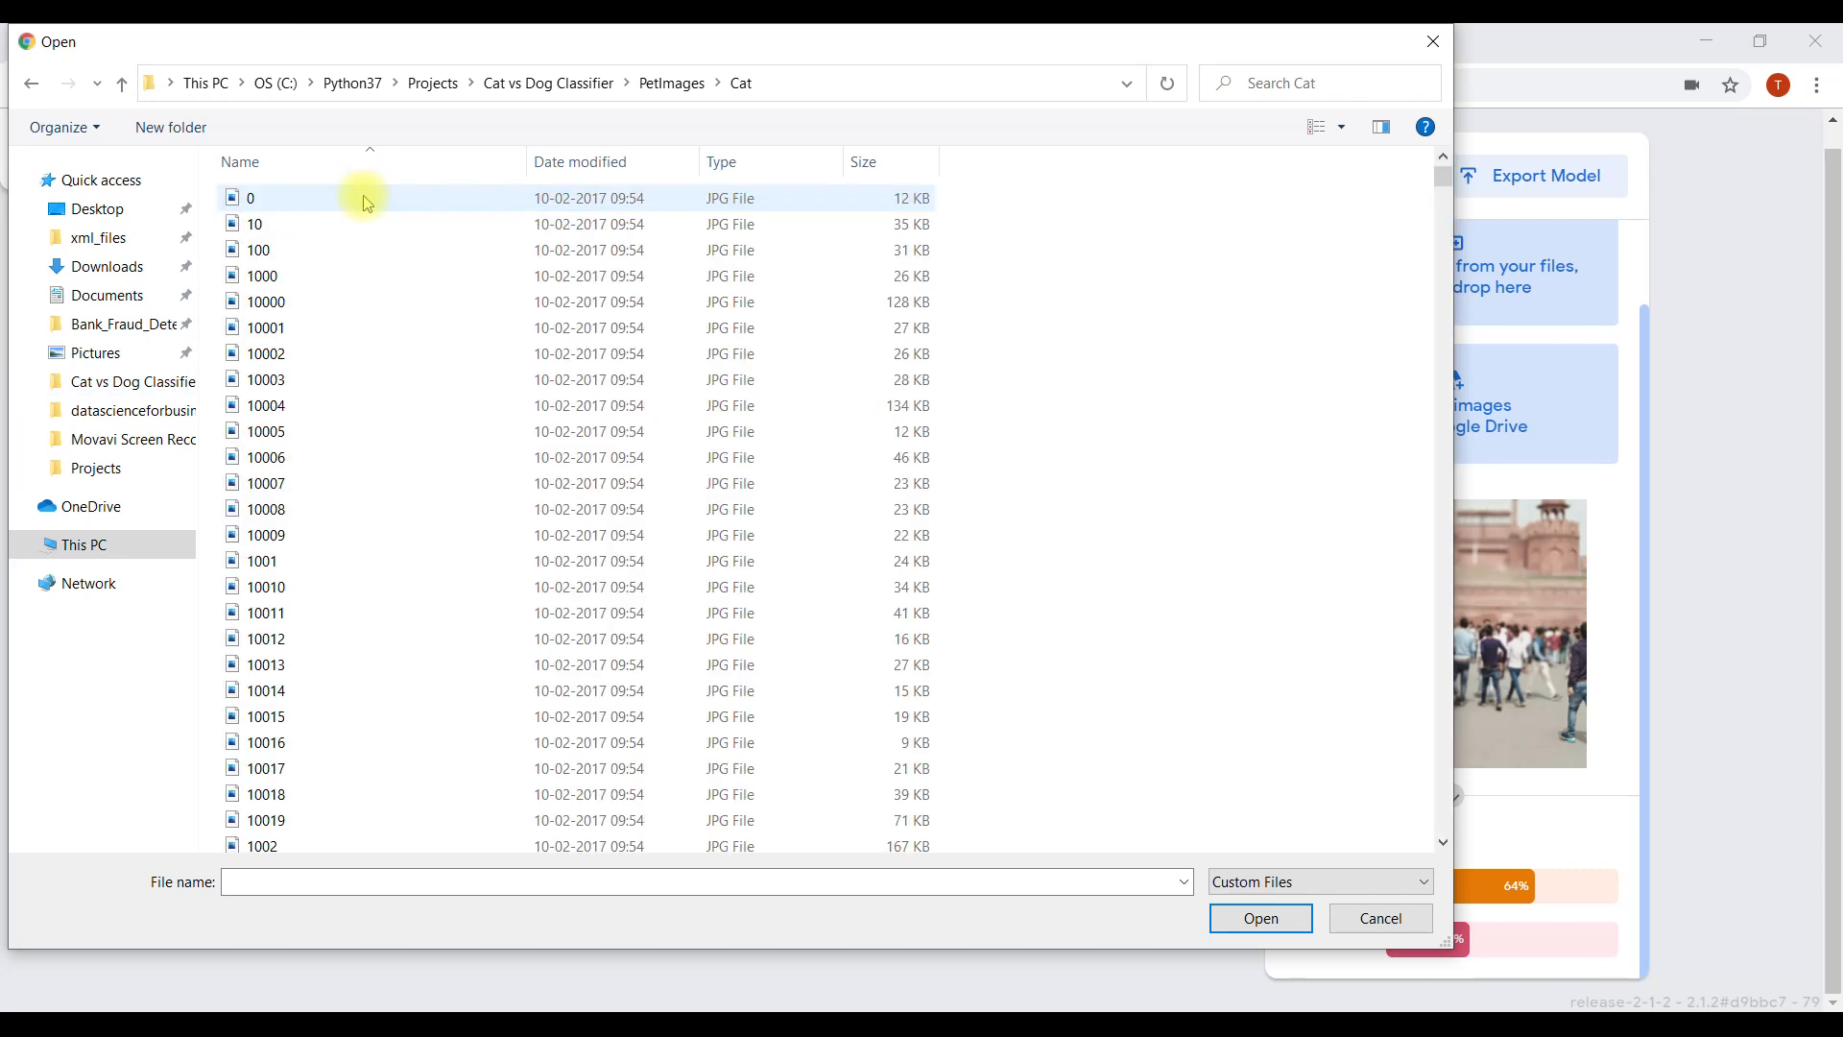
double_click(362, 227)
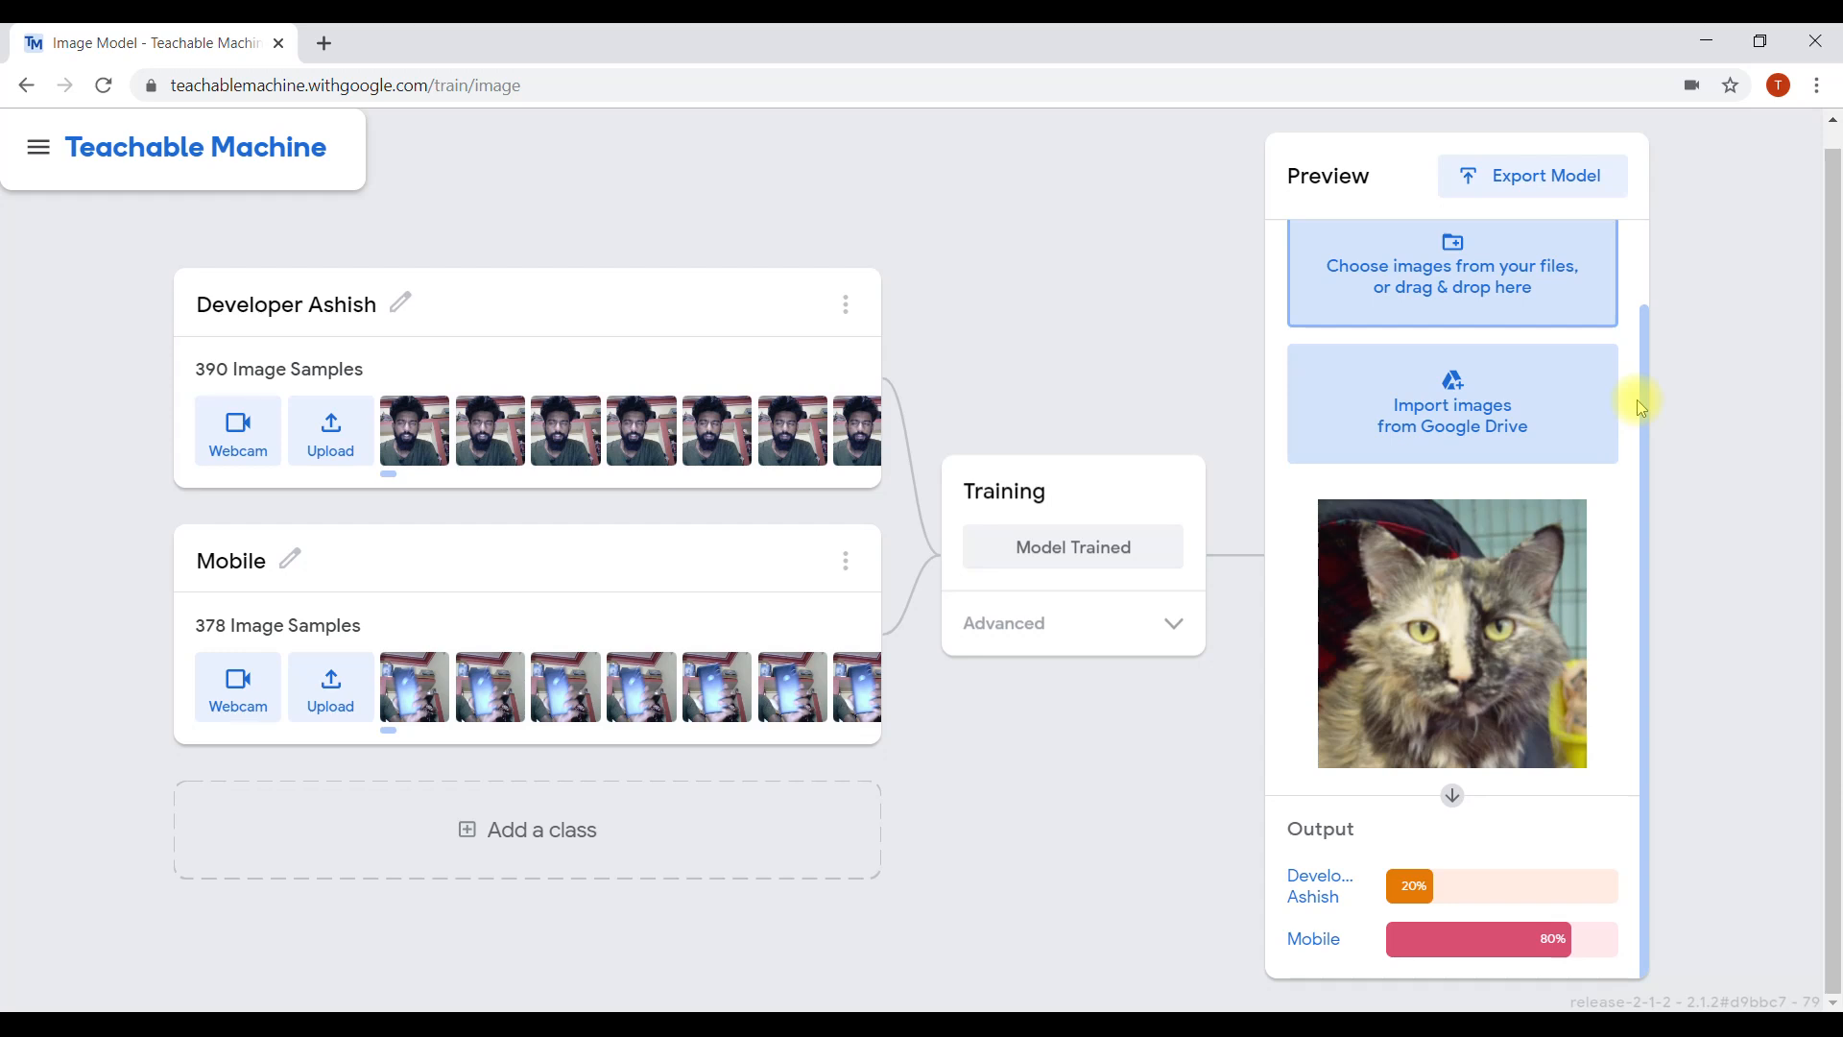
- Set the preview input back to Webcam and turn the input off
left_click_drag(1639, 413, 1651, 310)
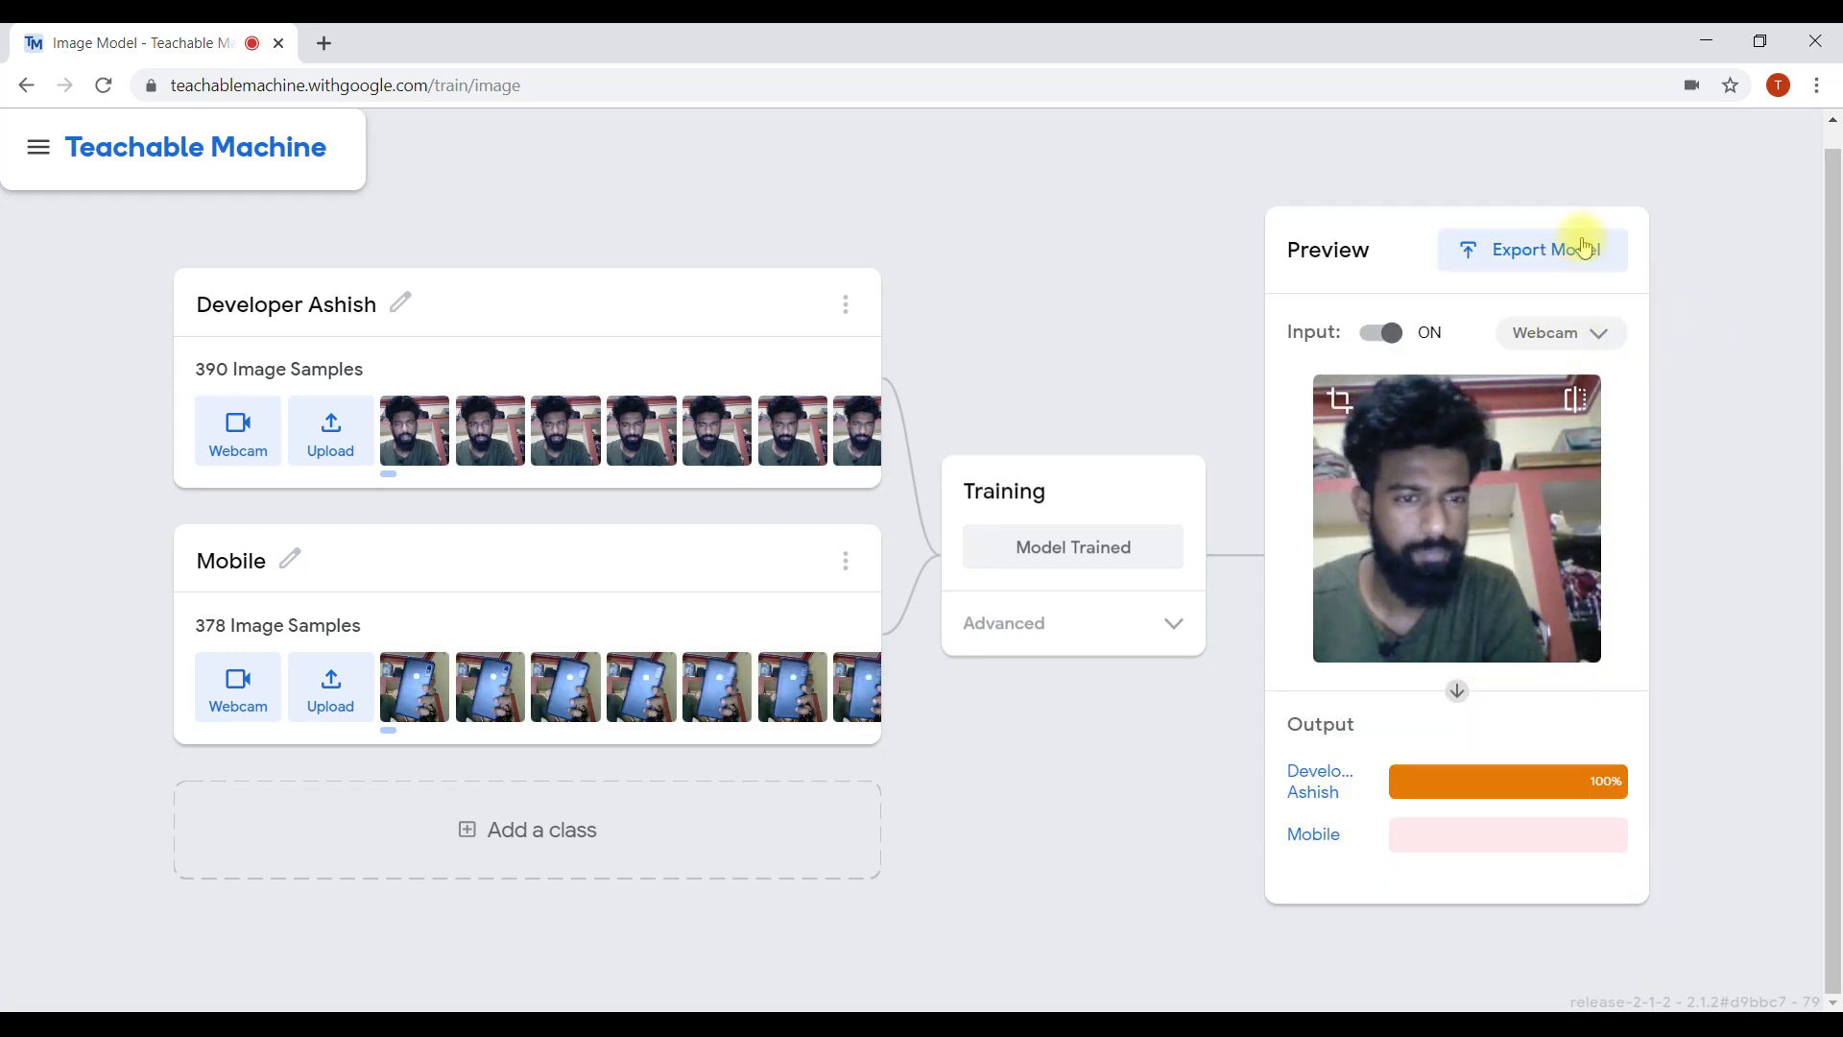
left_click(1389, 335)
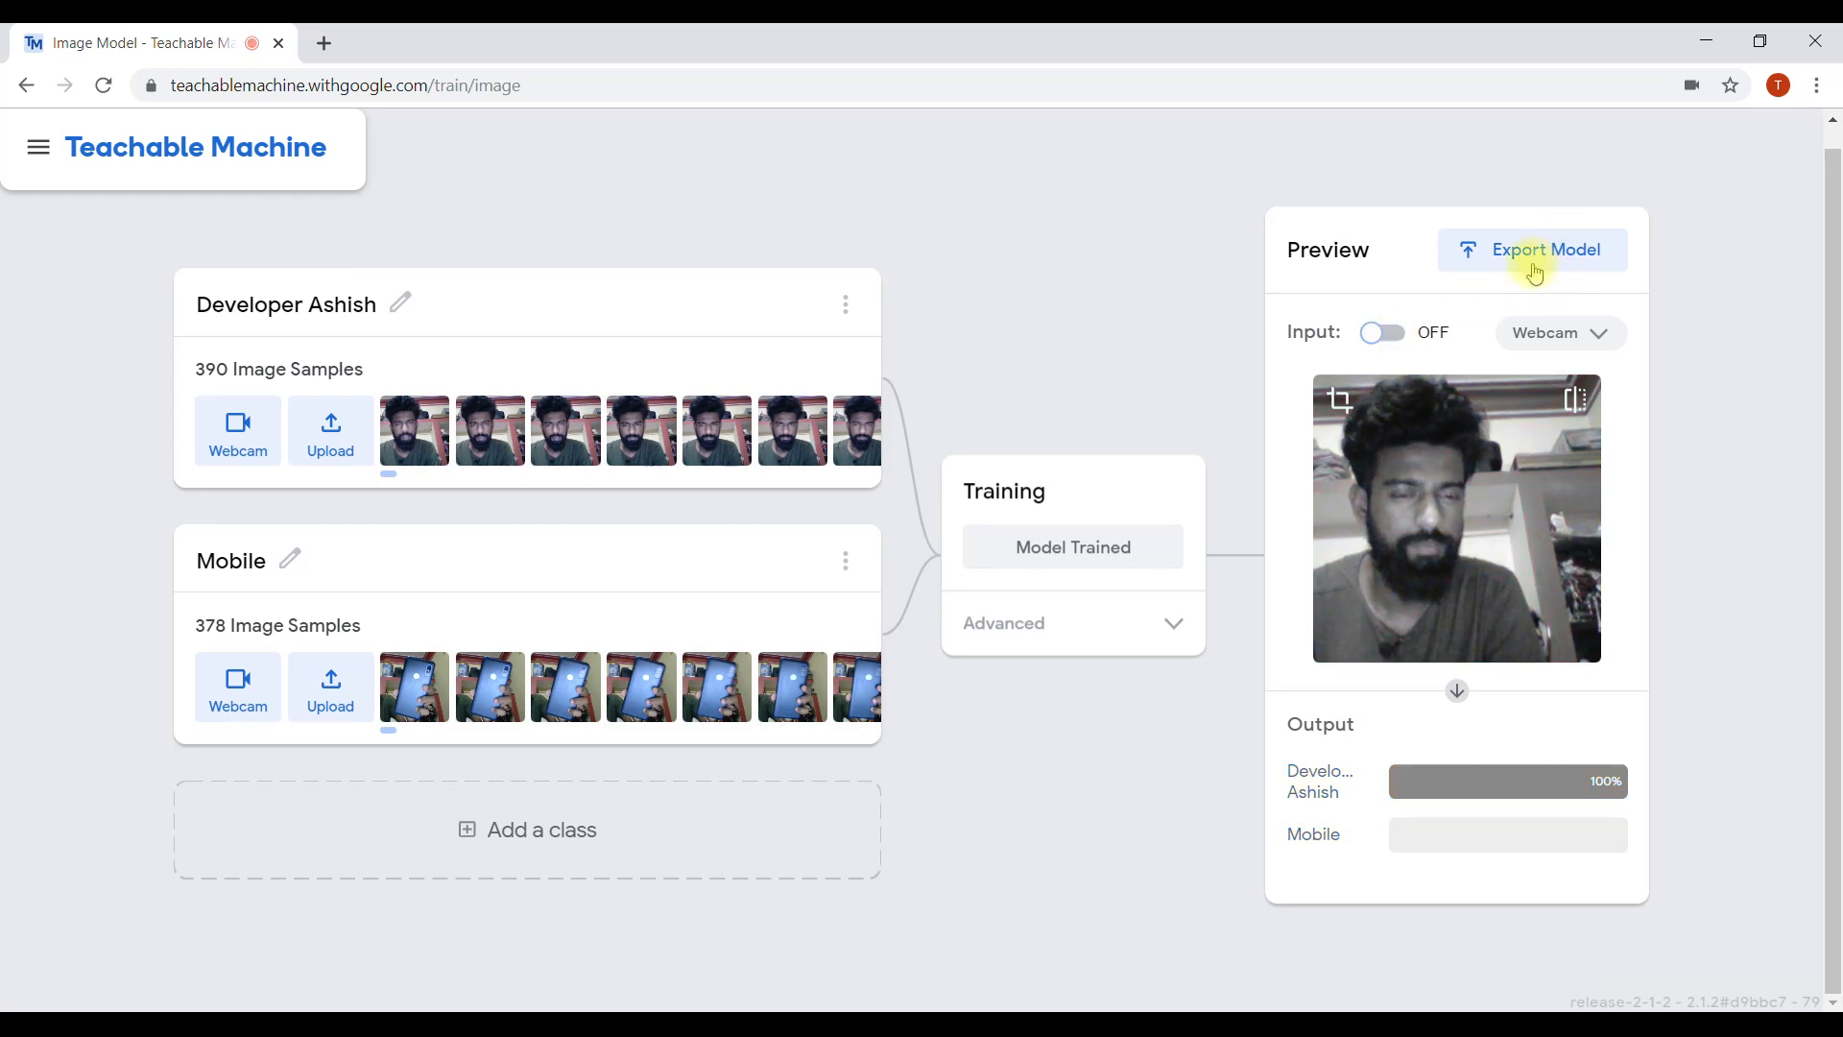
- Open the model export options and review the Tensorflow.js, Tensorflow Keras code snippet and Tensorflow Lite sections
left_click(1535, 275)
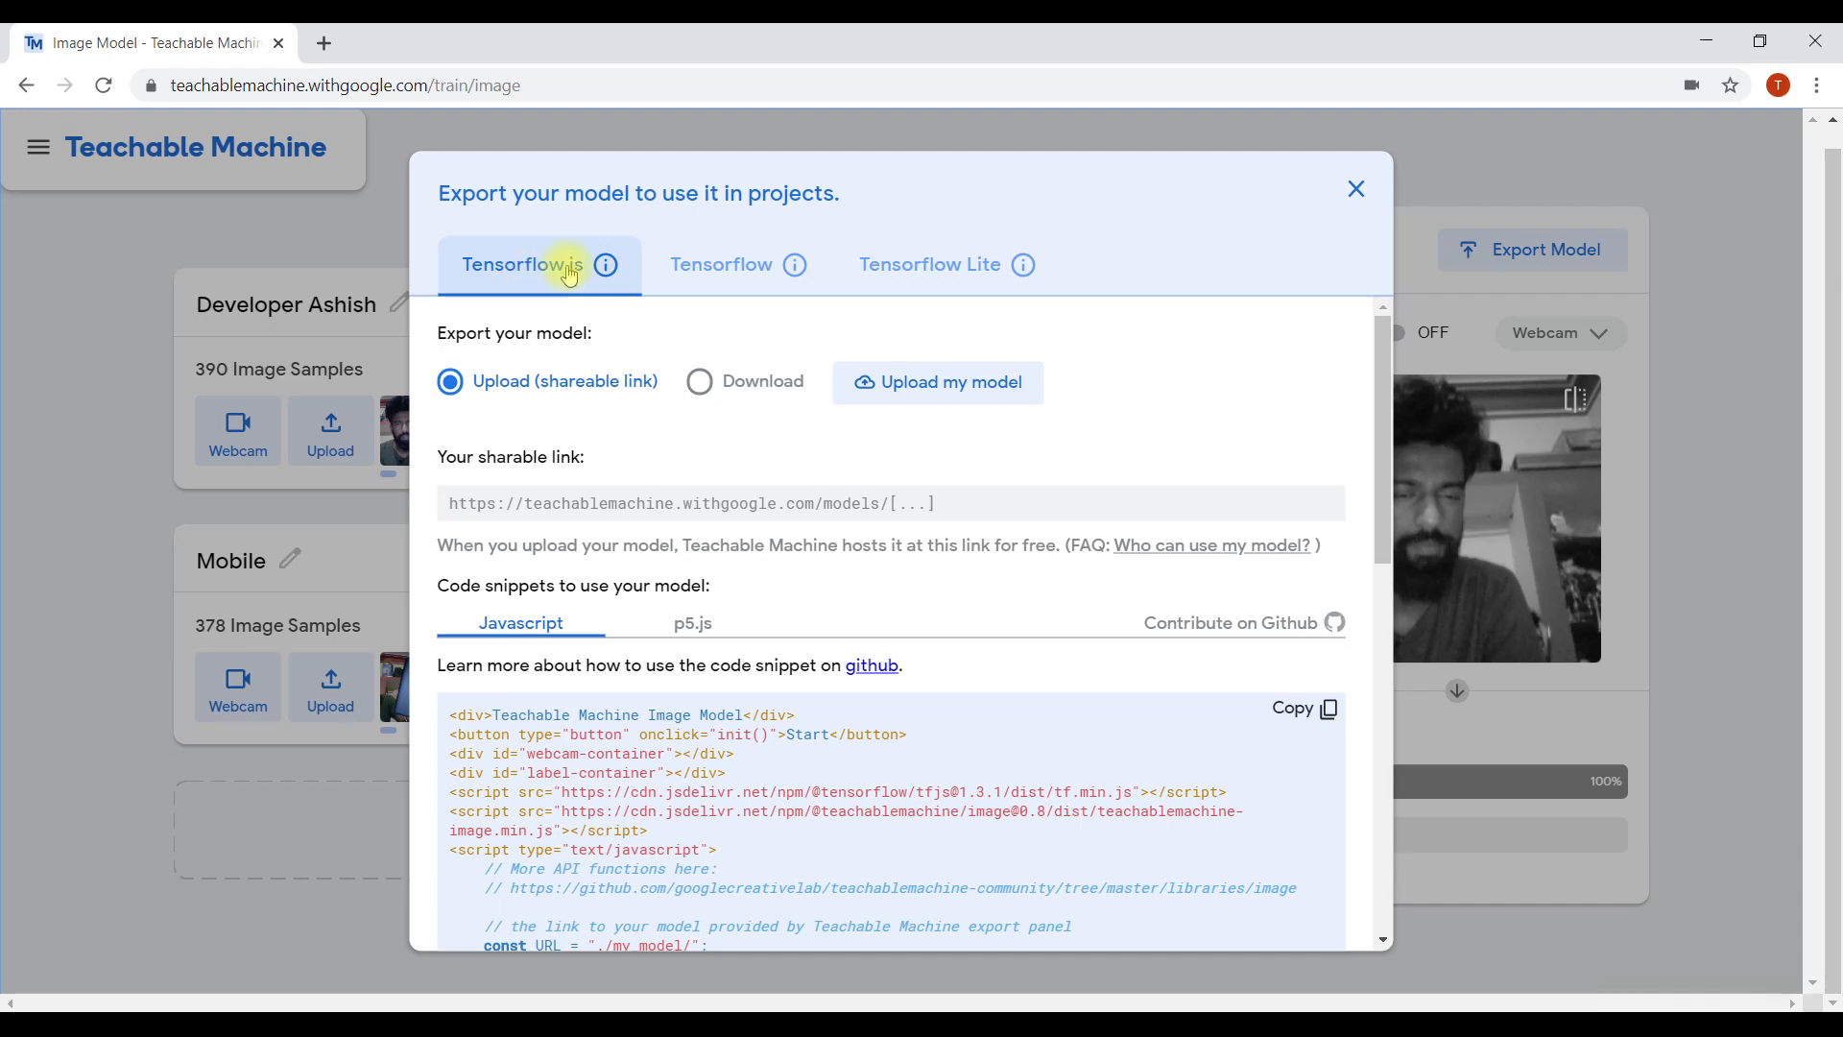
left_click(783, 281)
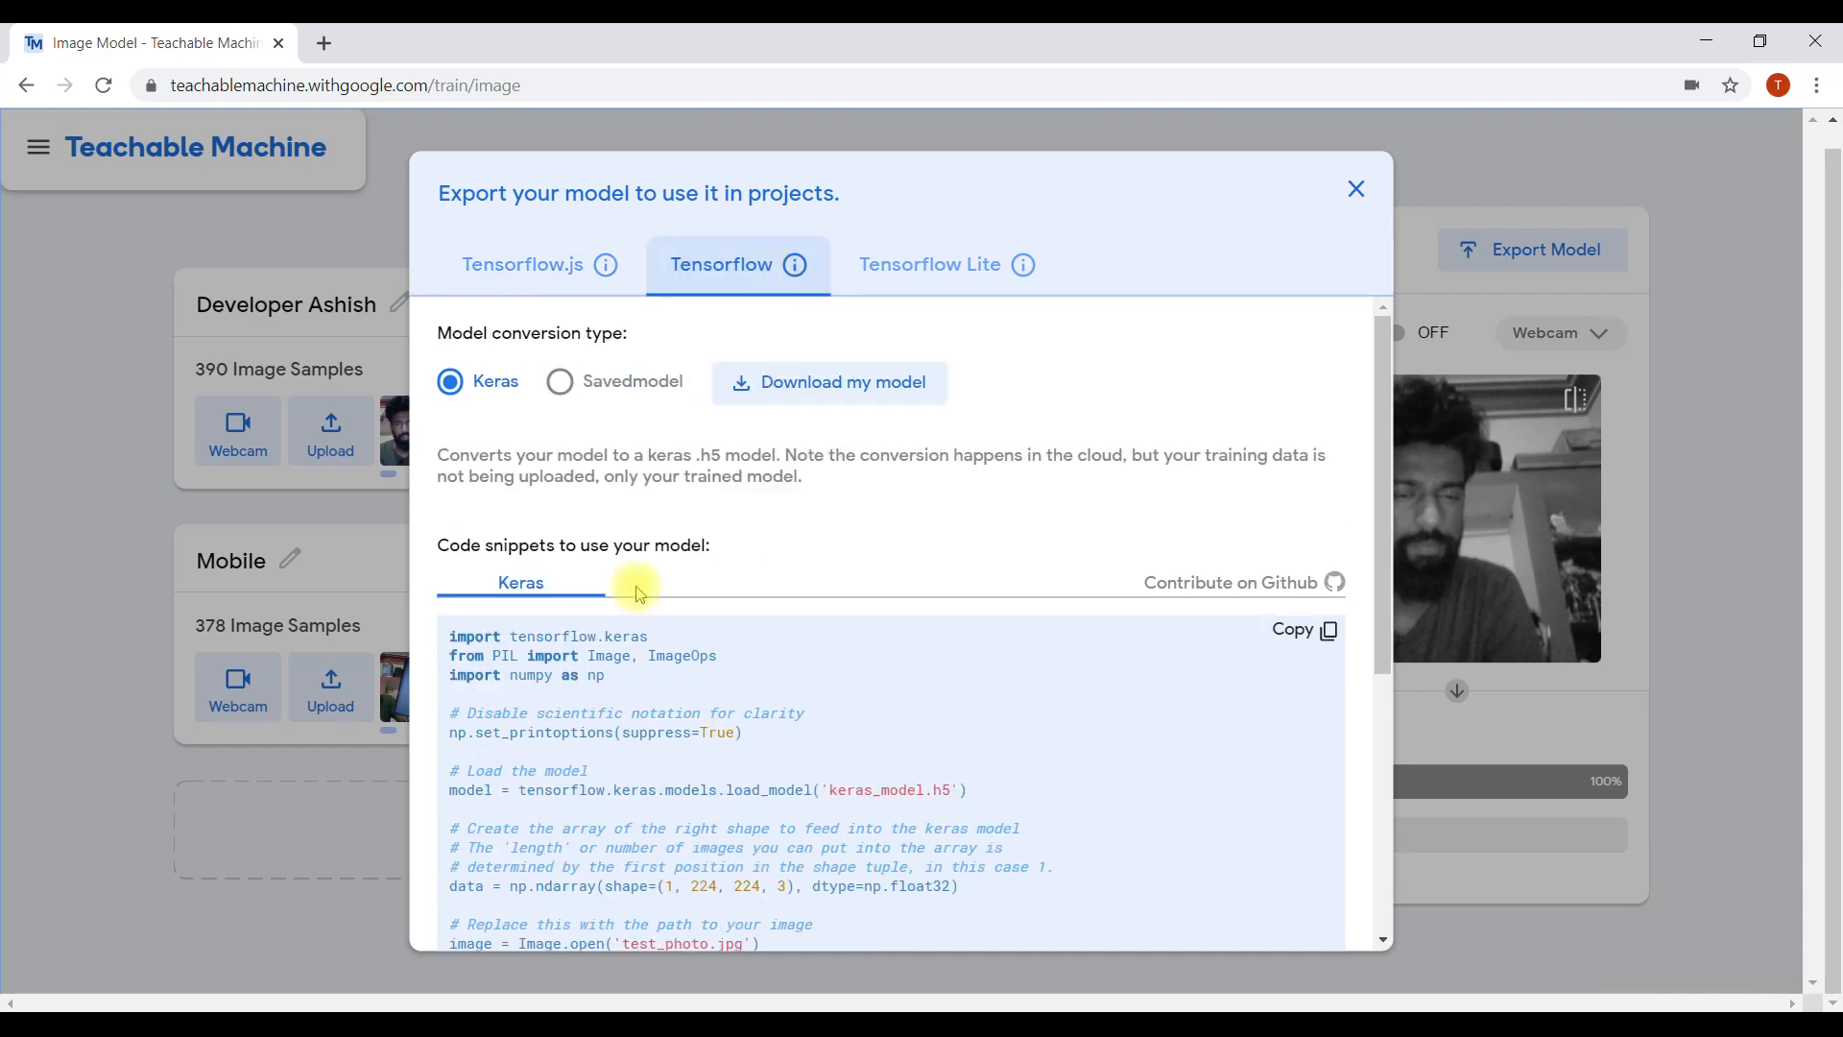
left_click_drag(1388, 437, 1392, 591)
left_click_drag(447, 346, 682, 817)
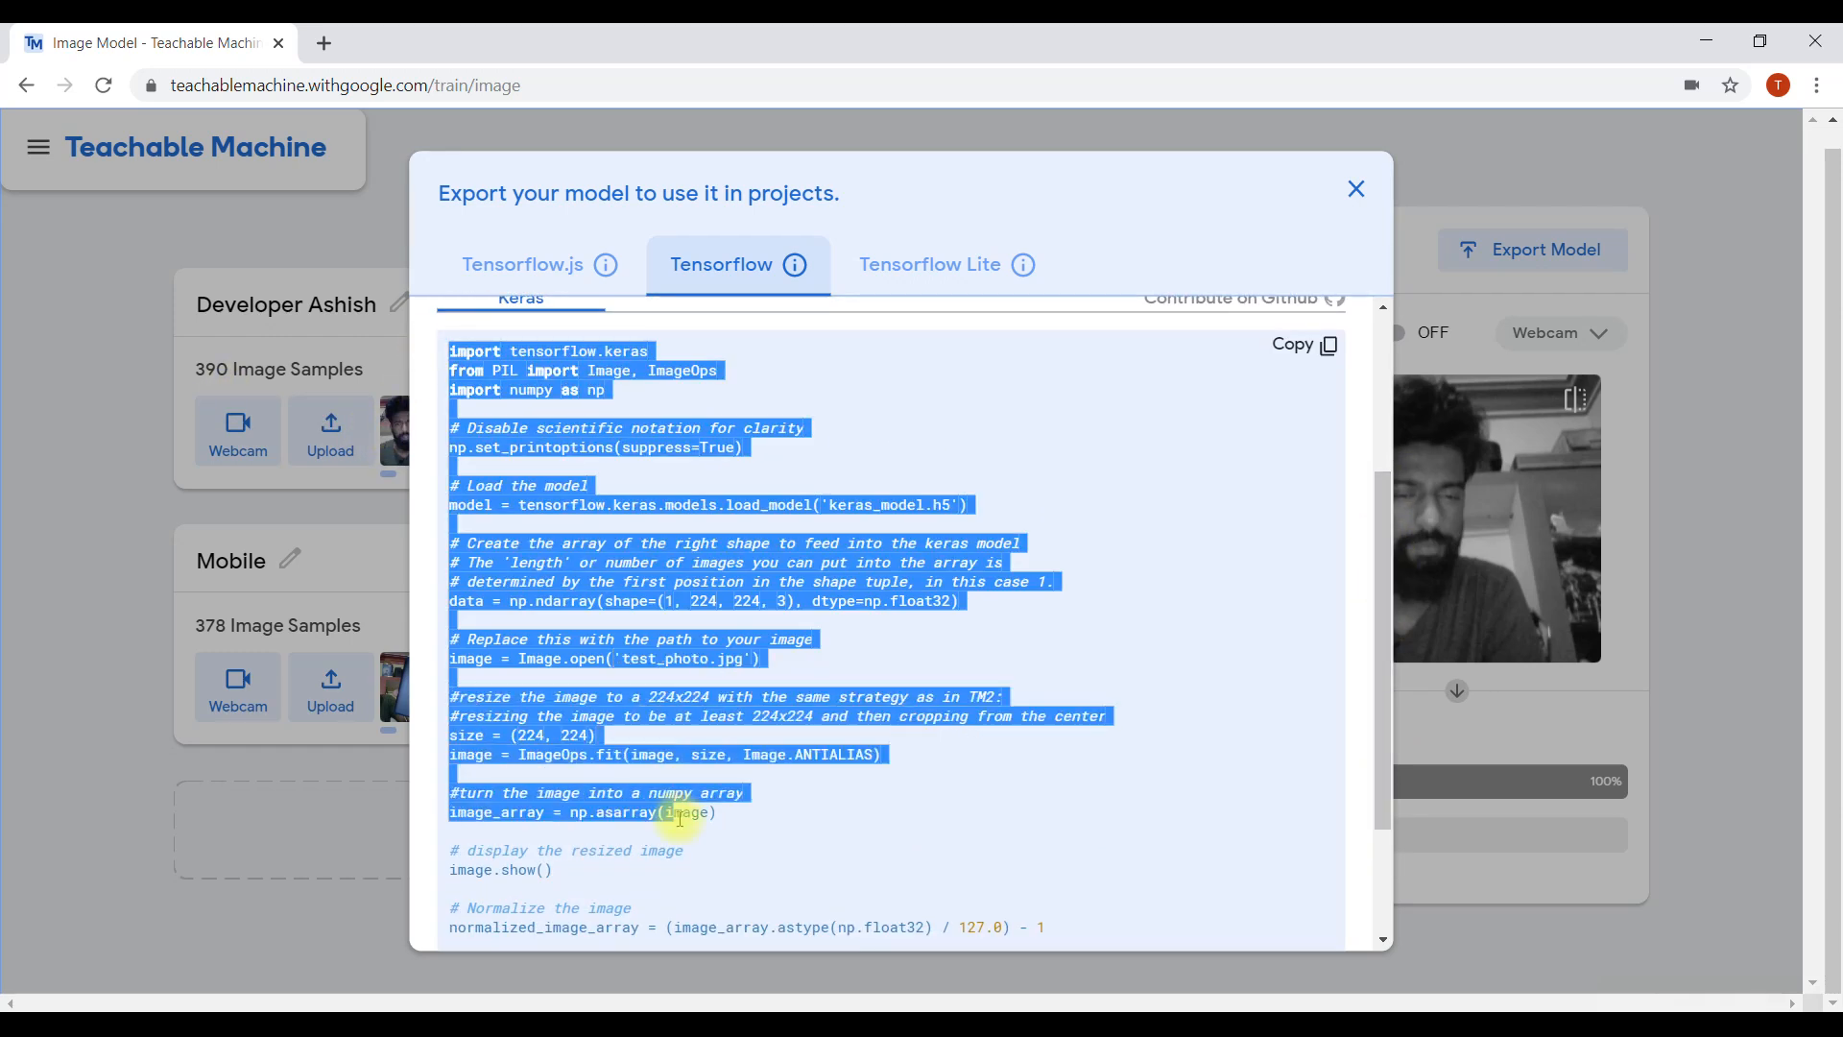
left_click(679, 818)
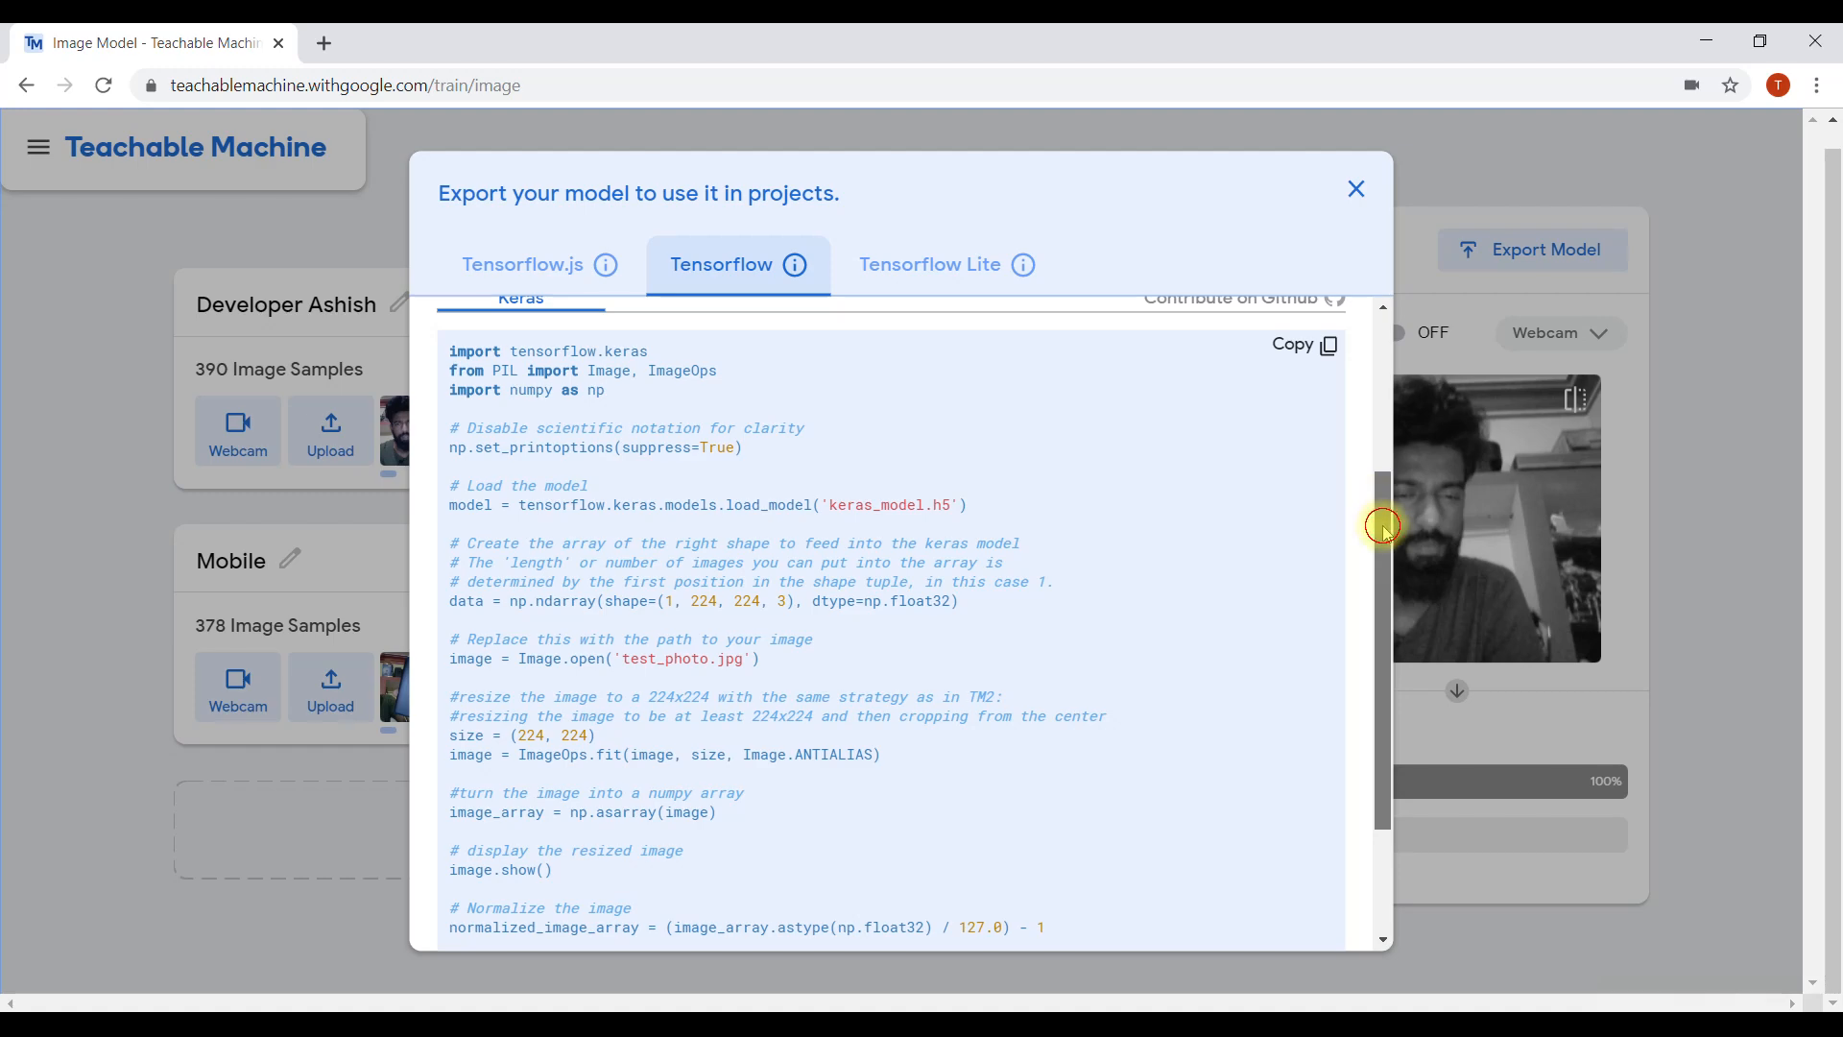
left_click_drag(1383, 527, 960, 353)
left_click(975, 257)
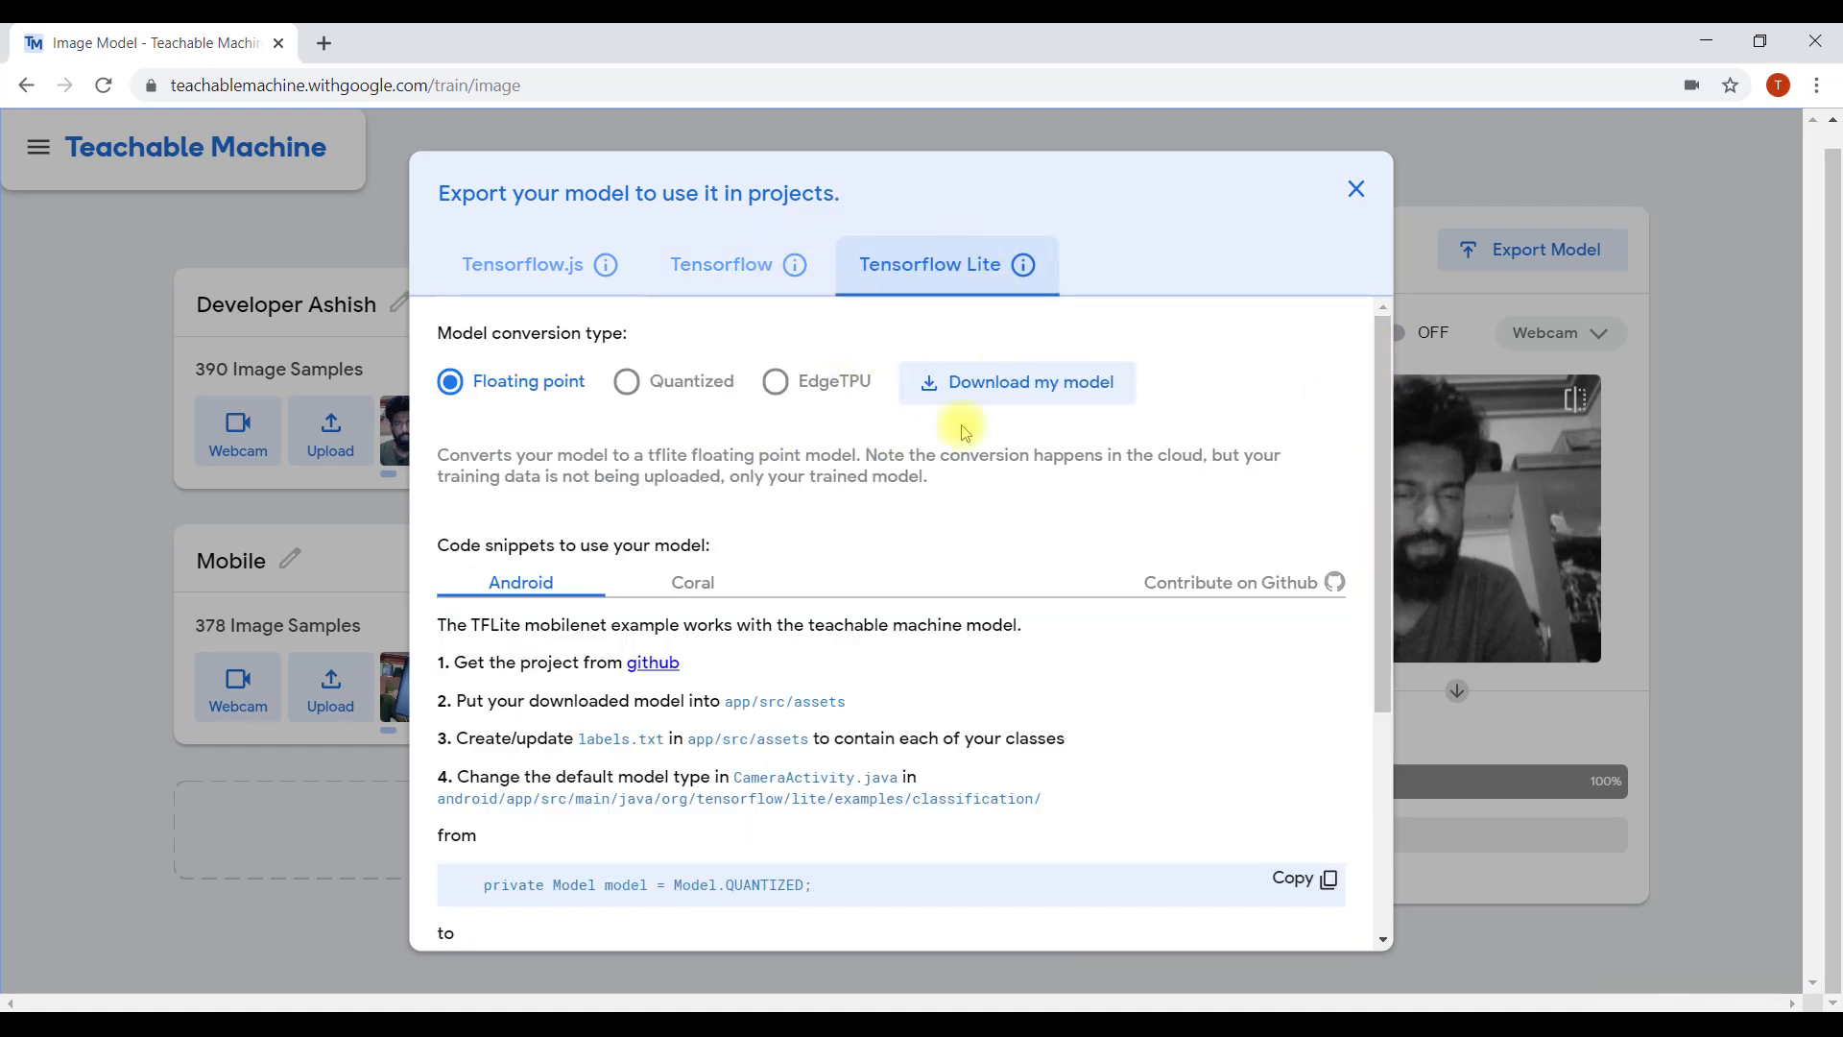
left_click_drag(1376, 425, 1303, 321)
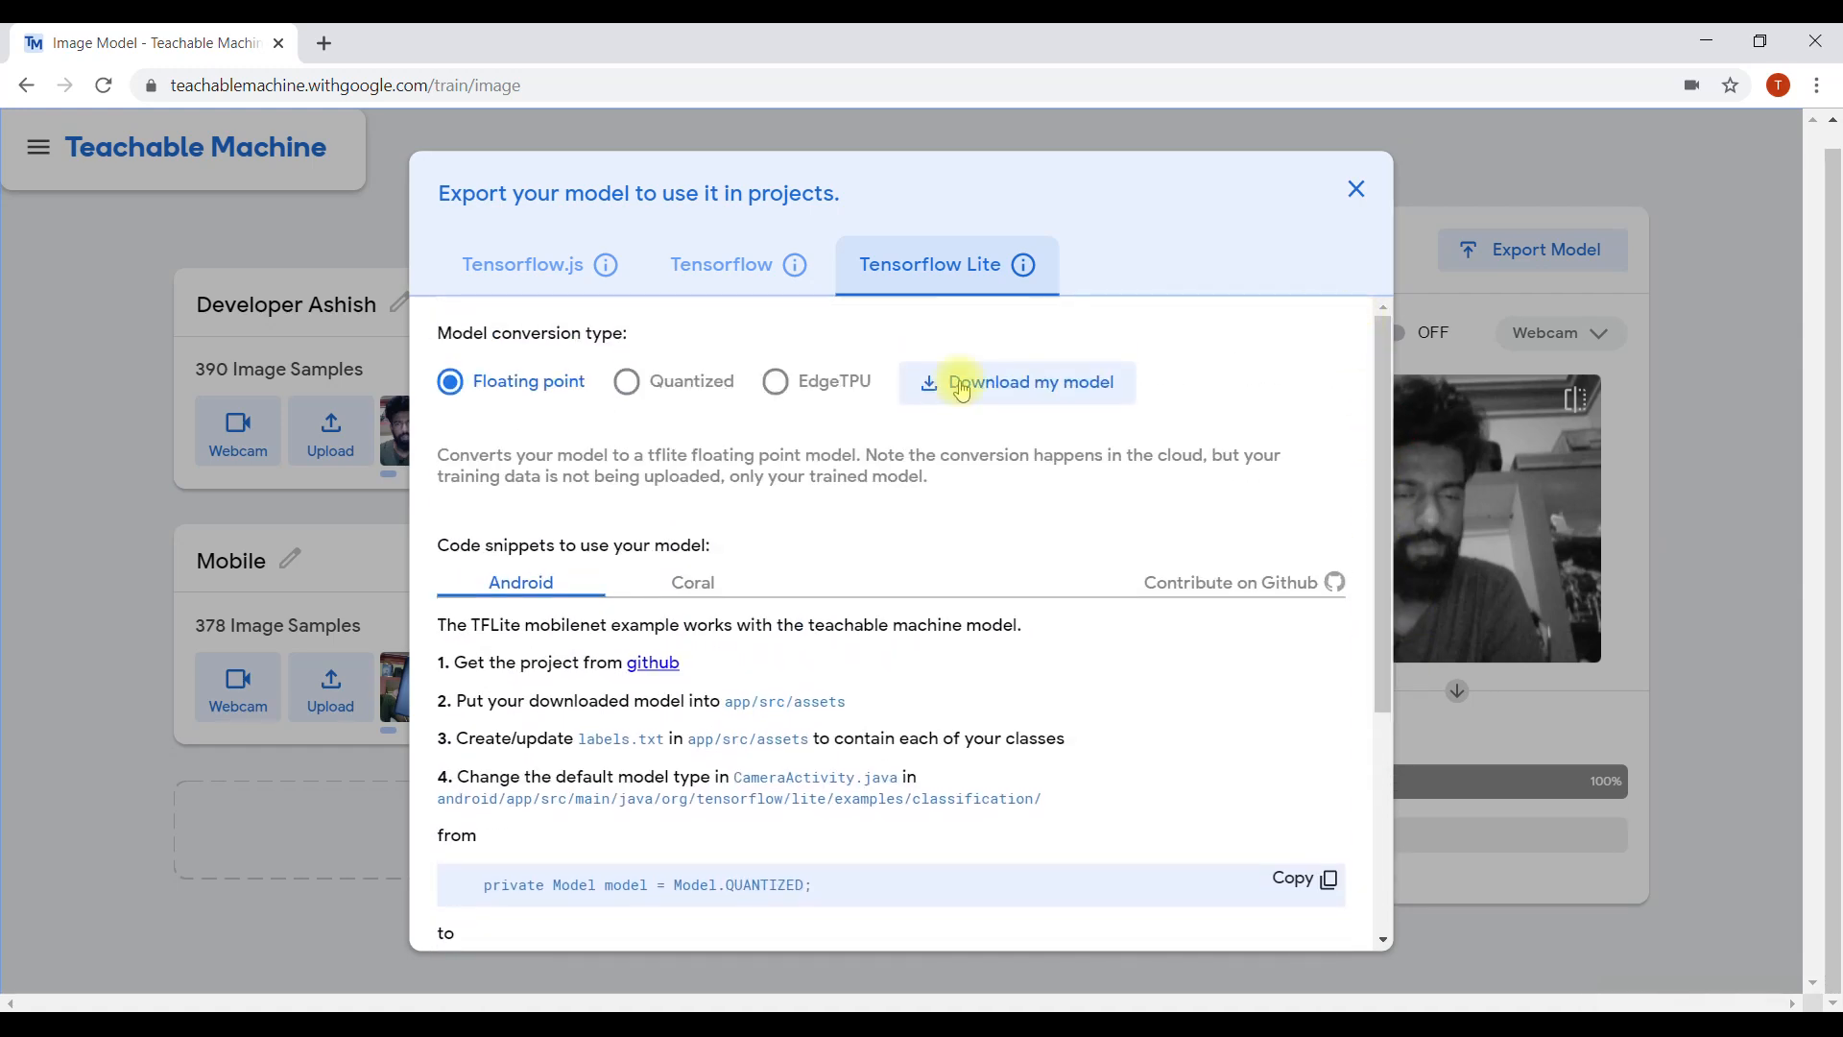
- Compare the Keras and Savedmodel conversion types for the Tensorflow export, then close the export options
left_click(750, 276)
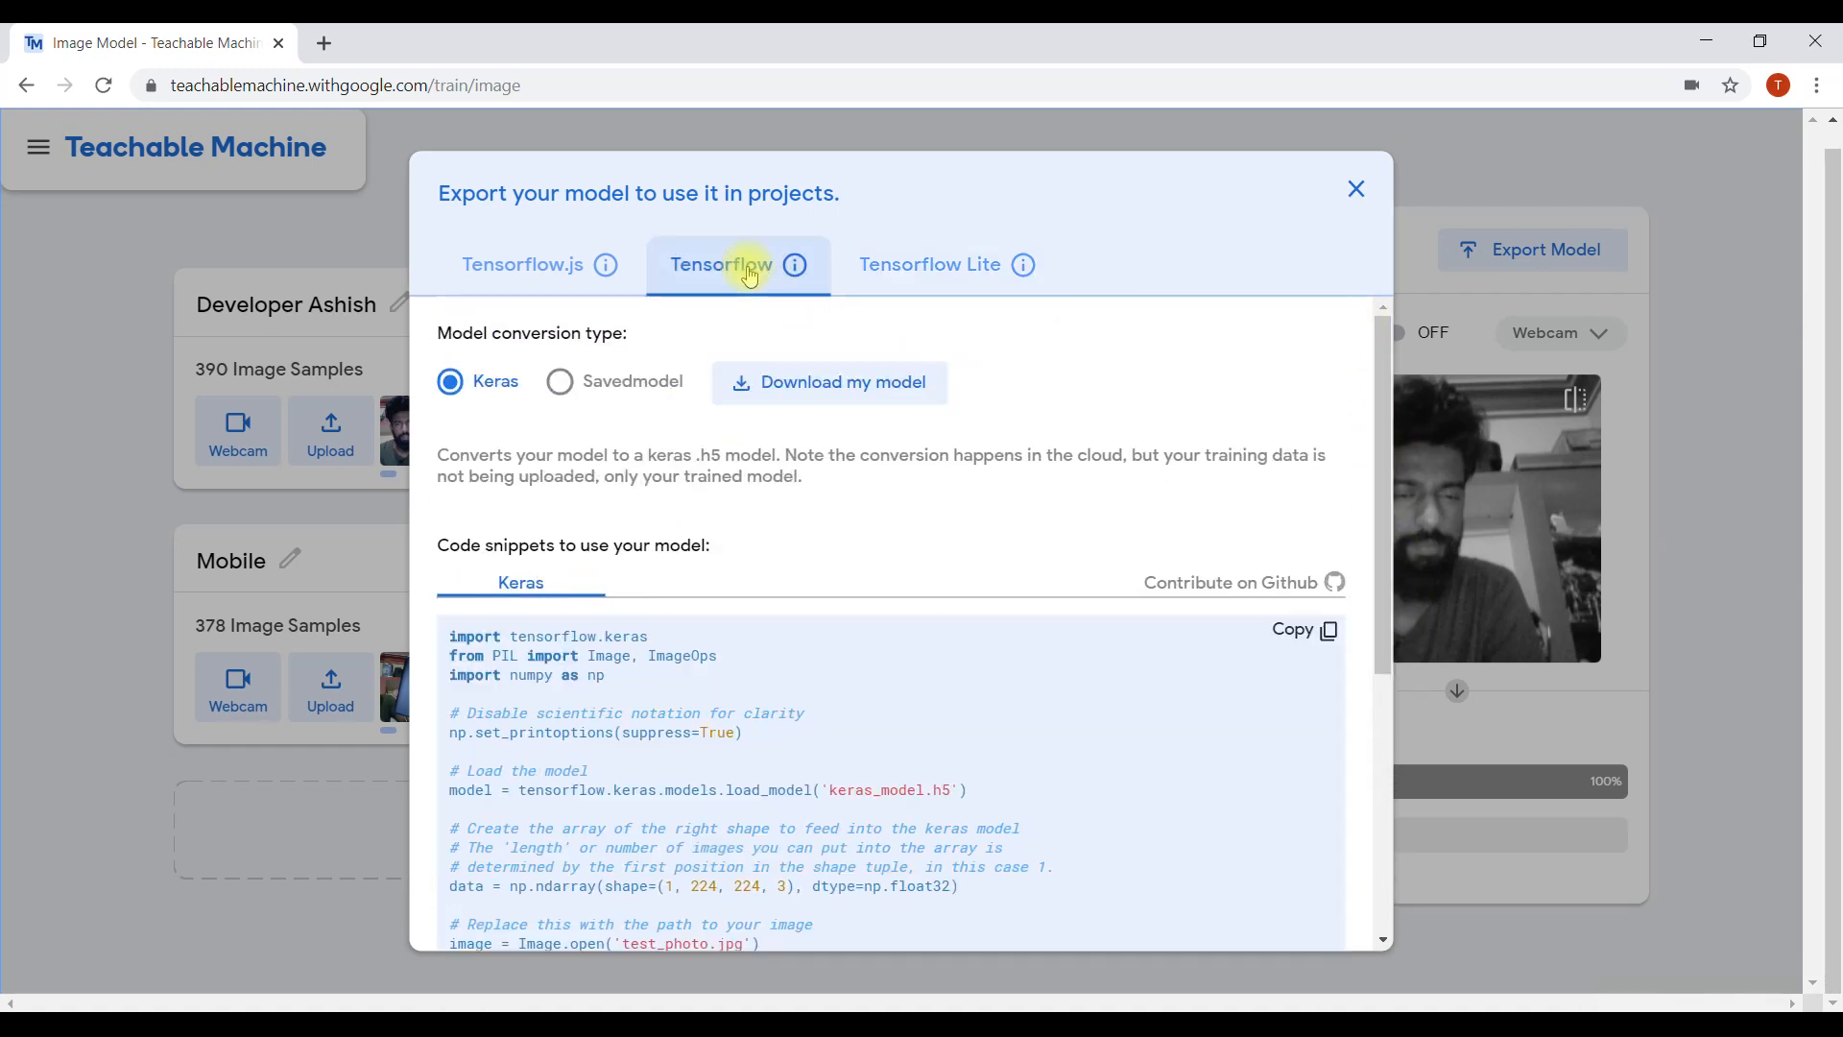
left_click(562, 381)
left_click(468, 382)
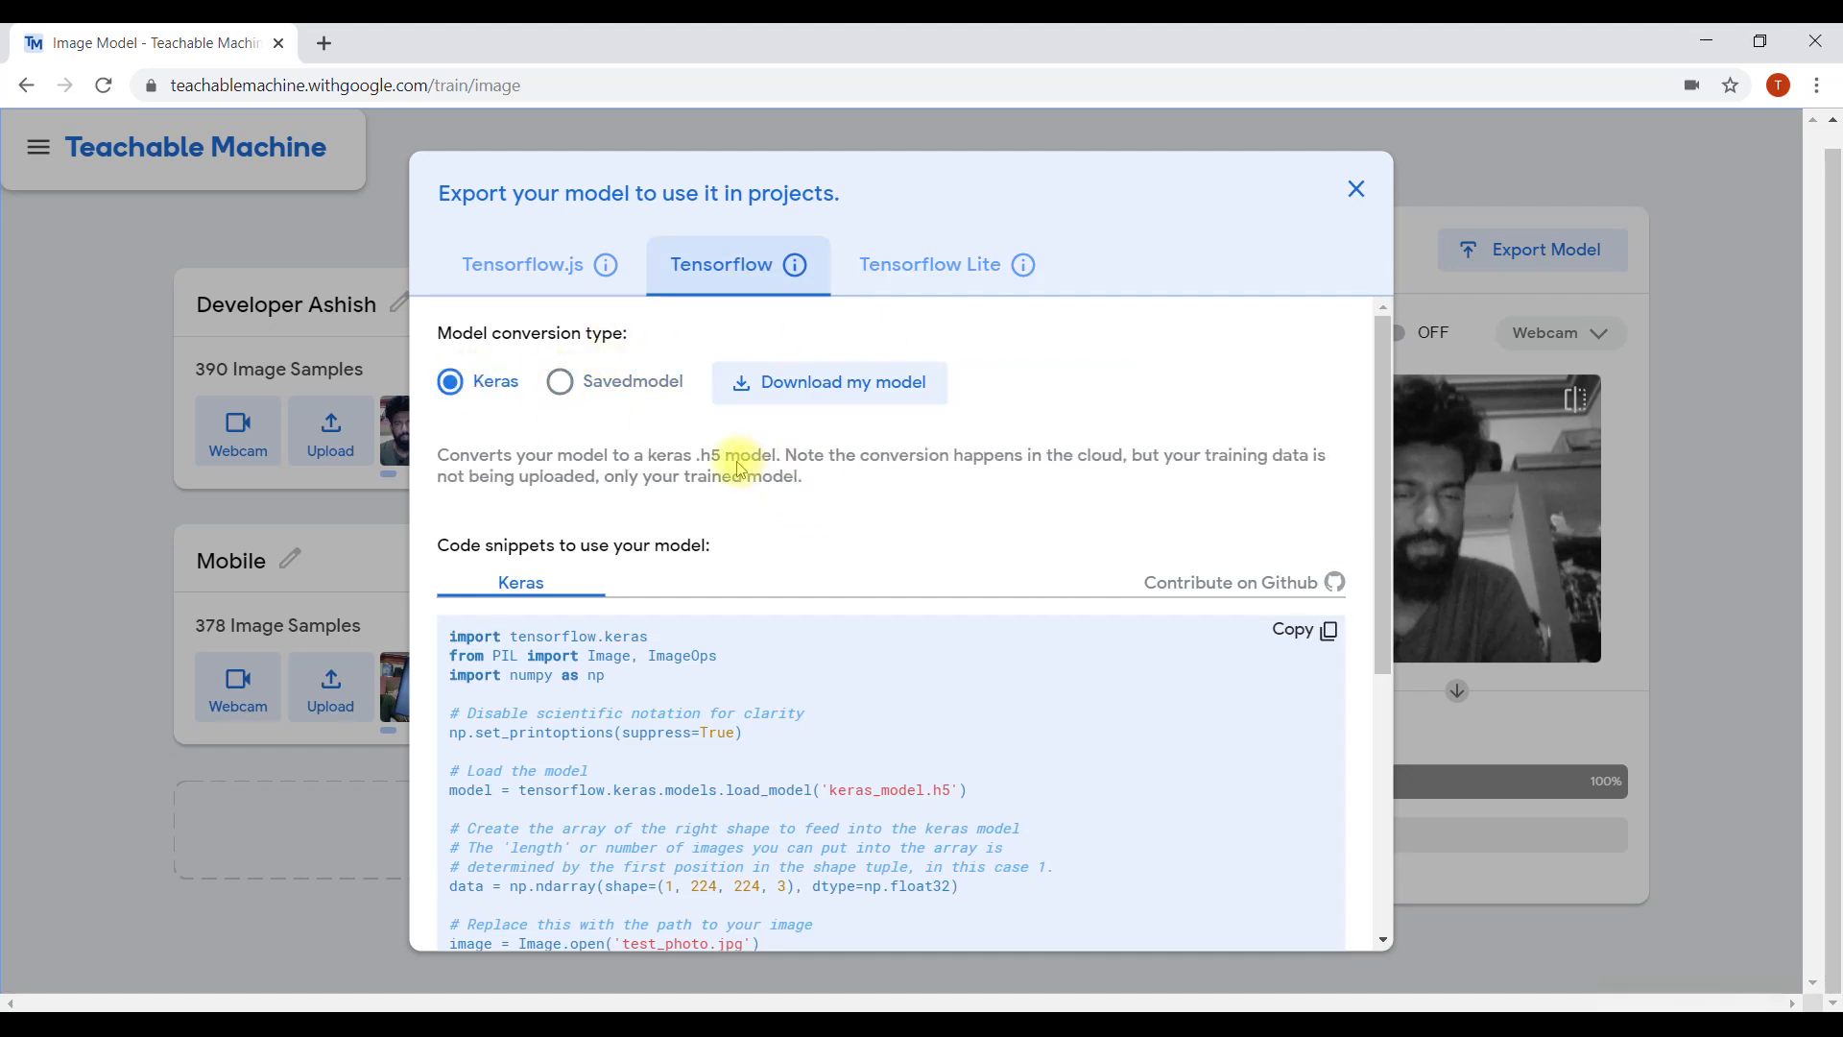
left_click(581, 396)
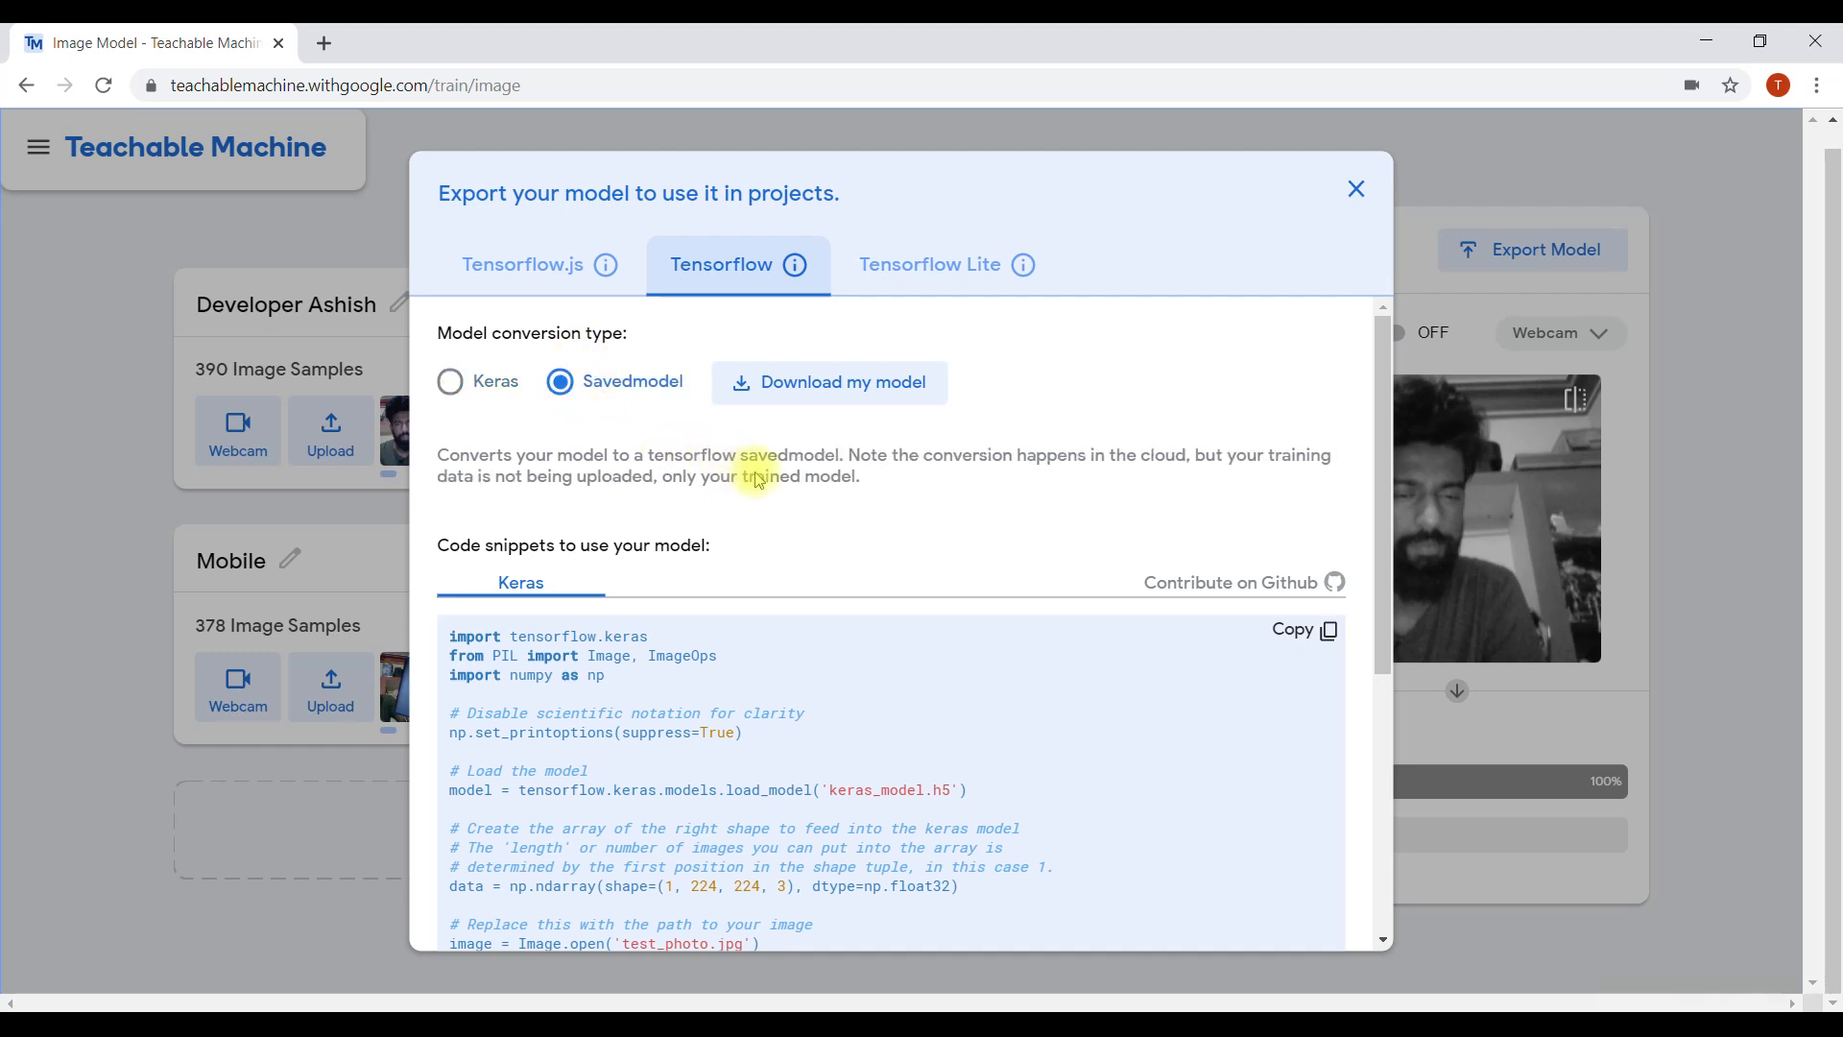
left_click(494, 383)
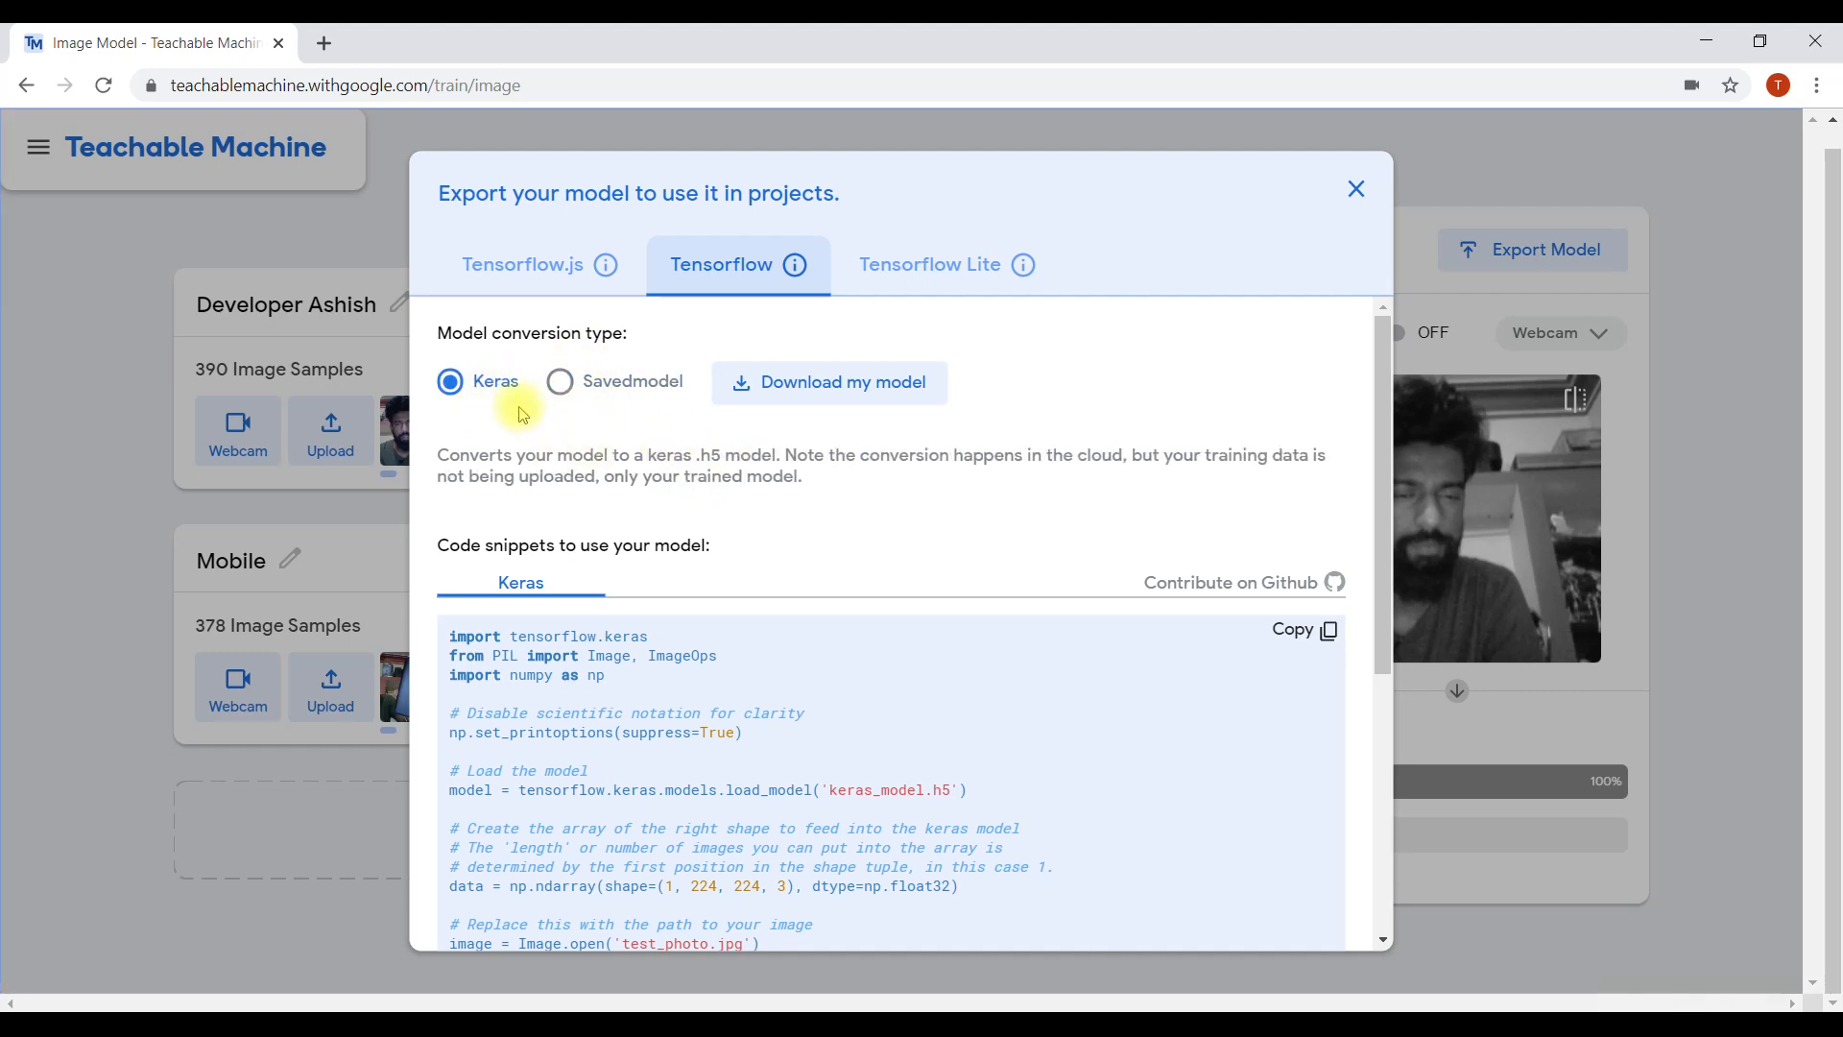
left_click(1477, 487)
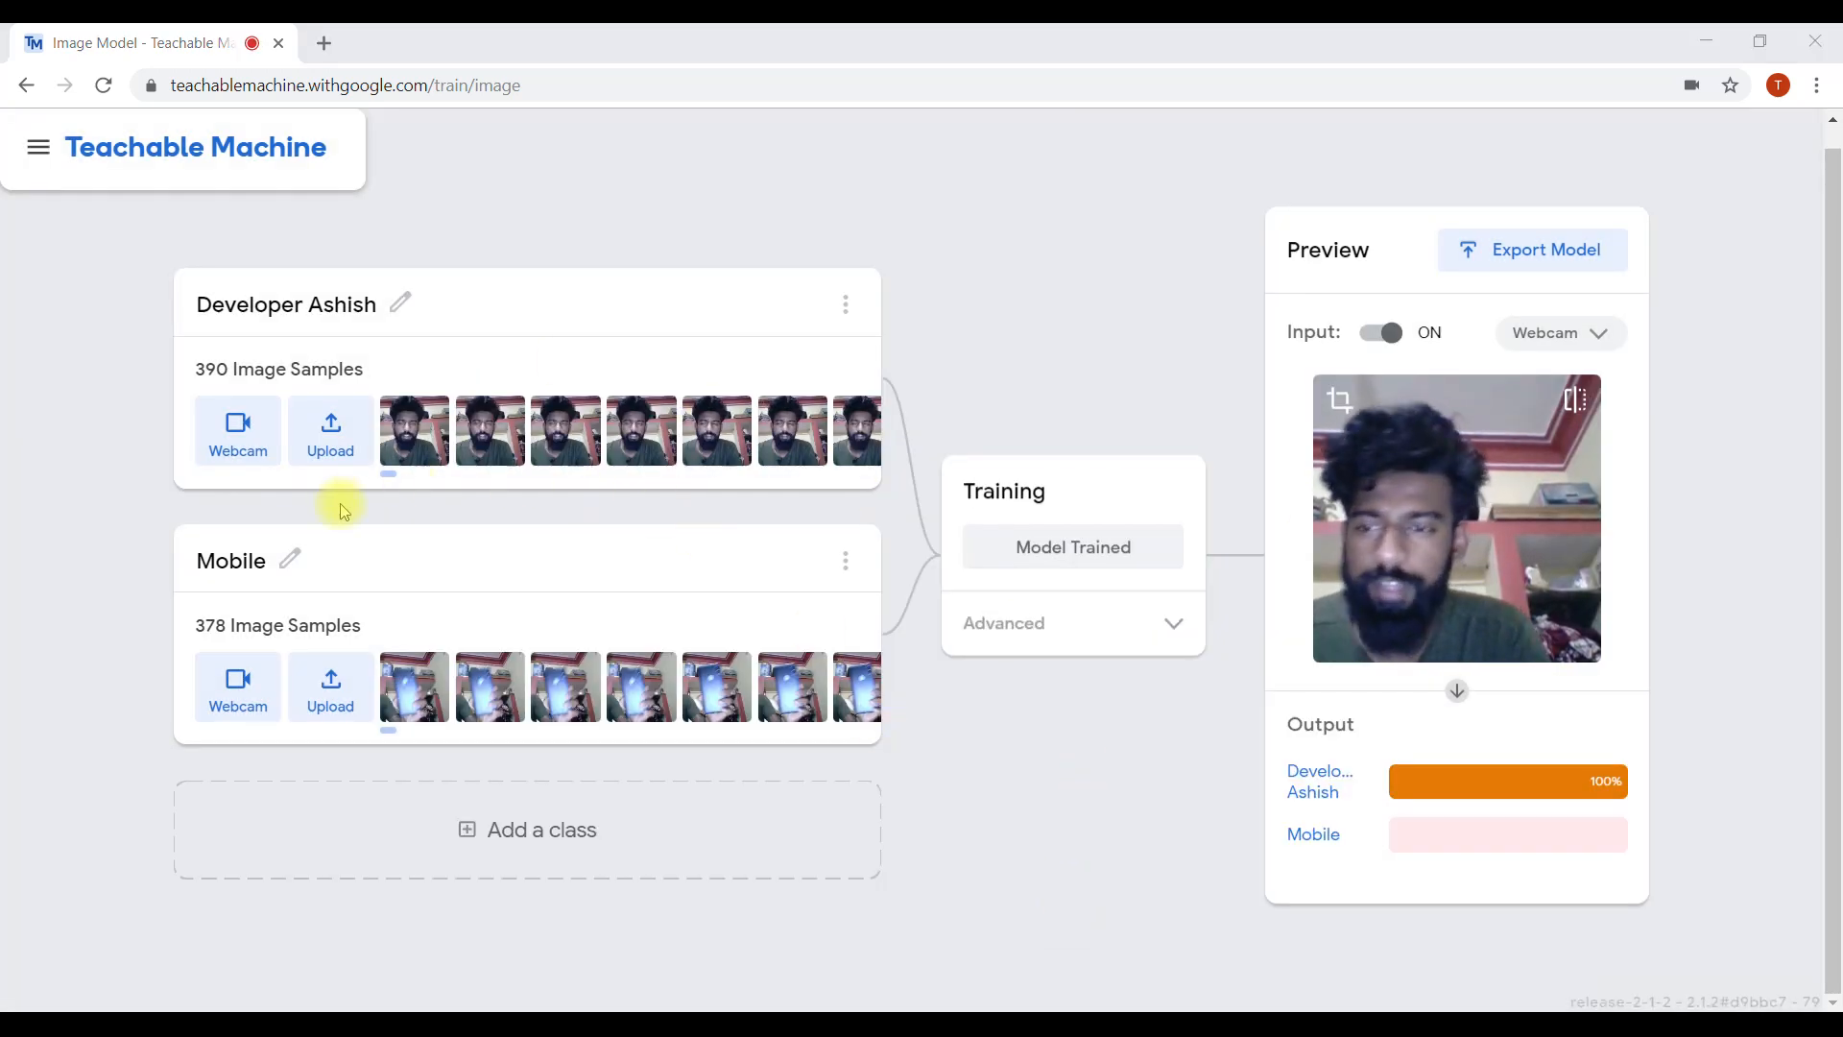
- Open the image upload options of the first class and check the local file and Google Drive pickers without choosing anything
left_click(329, 427)
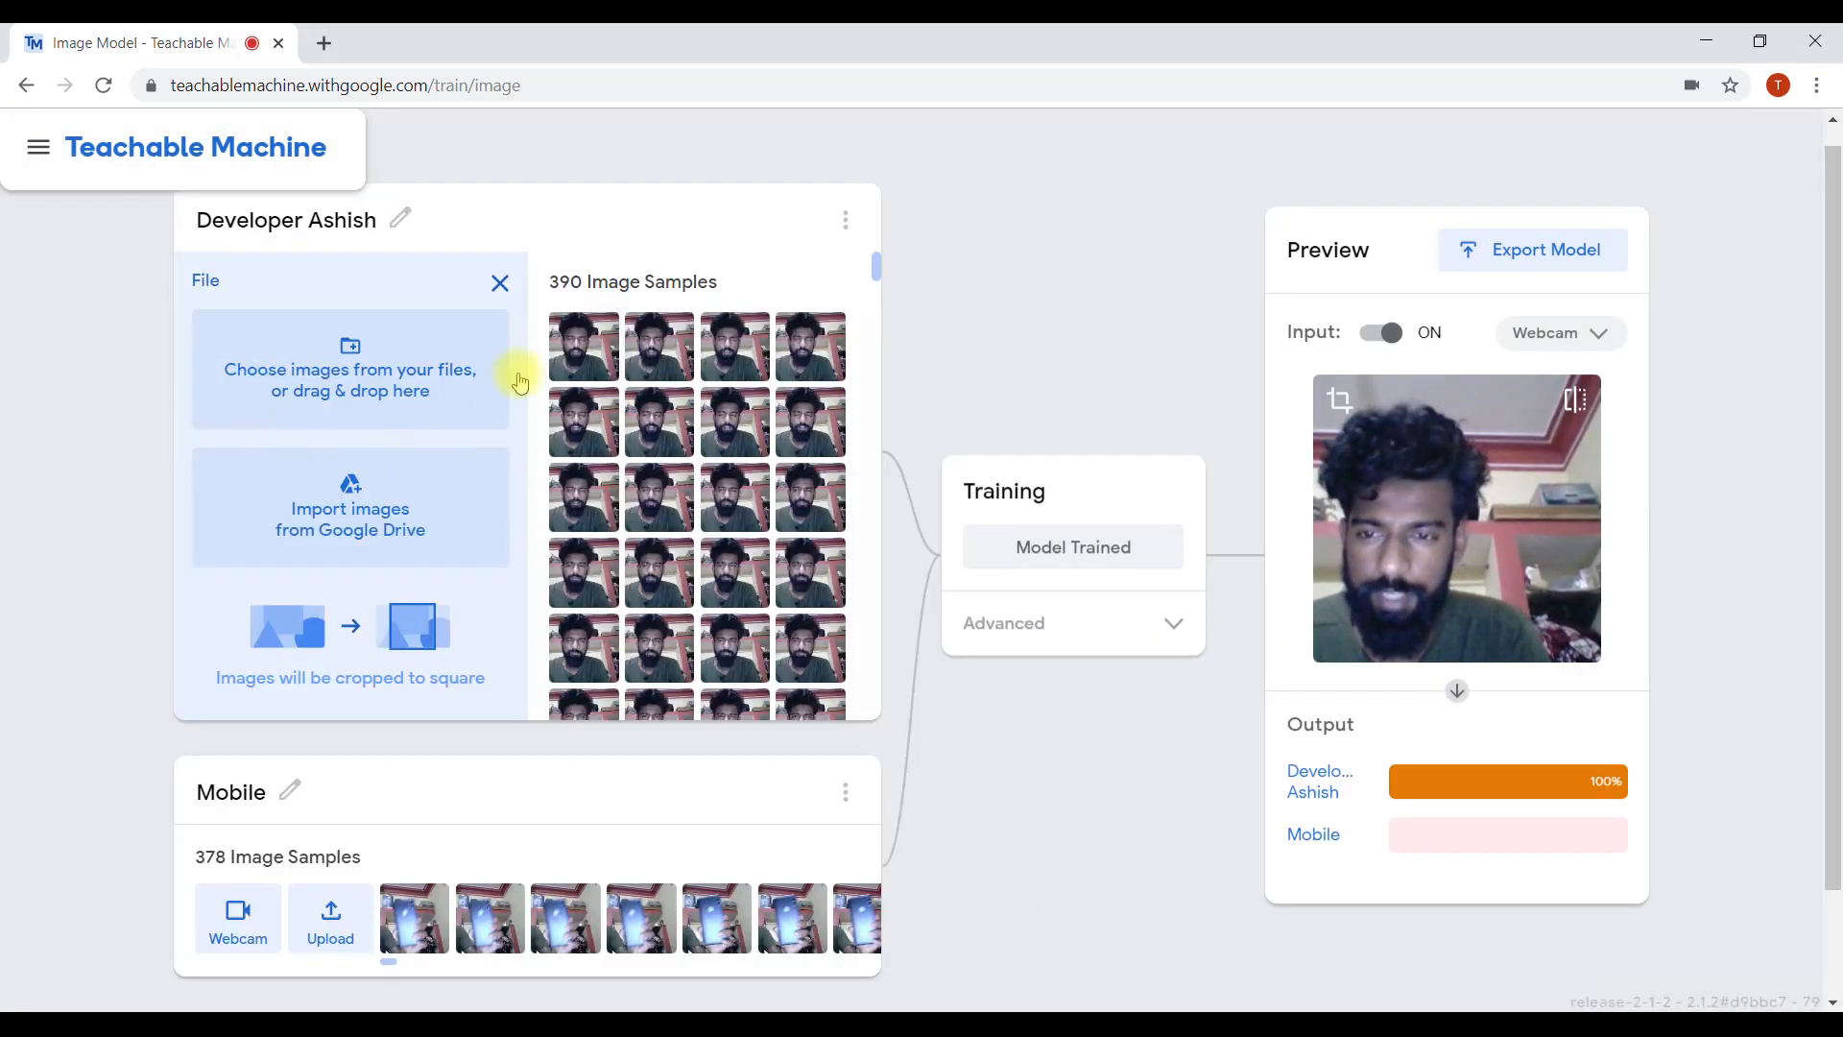
left_click(400, 377)
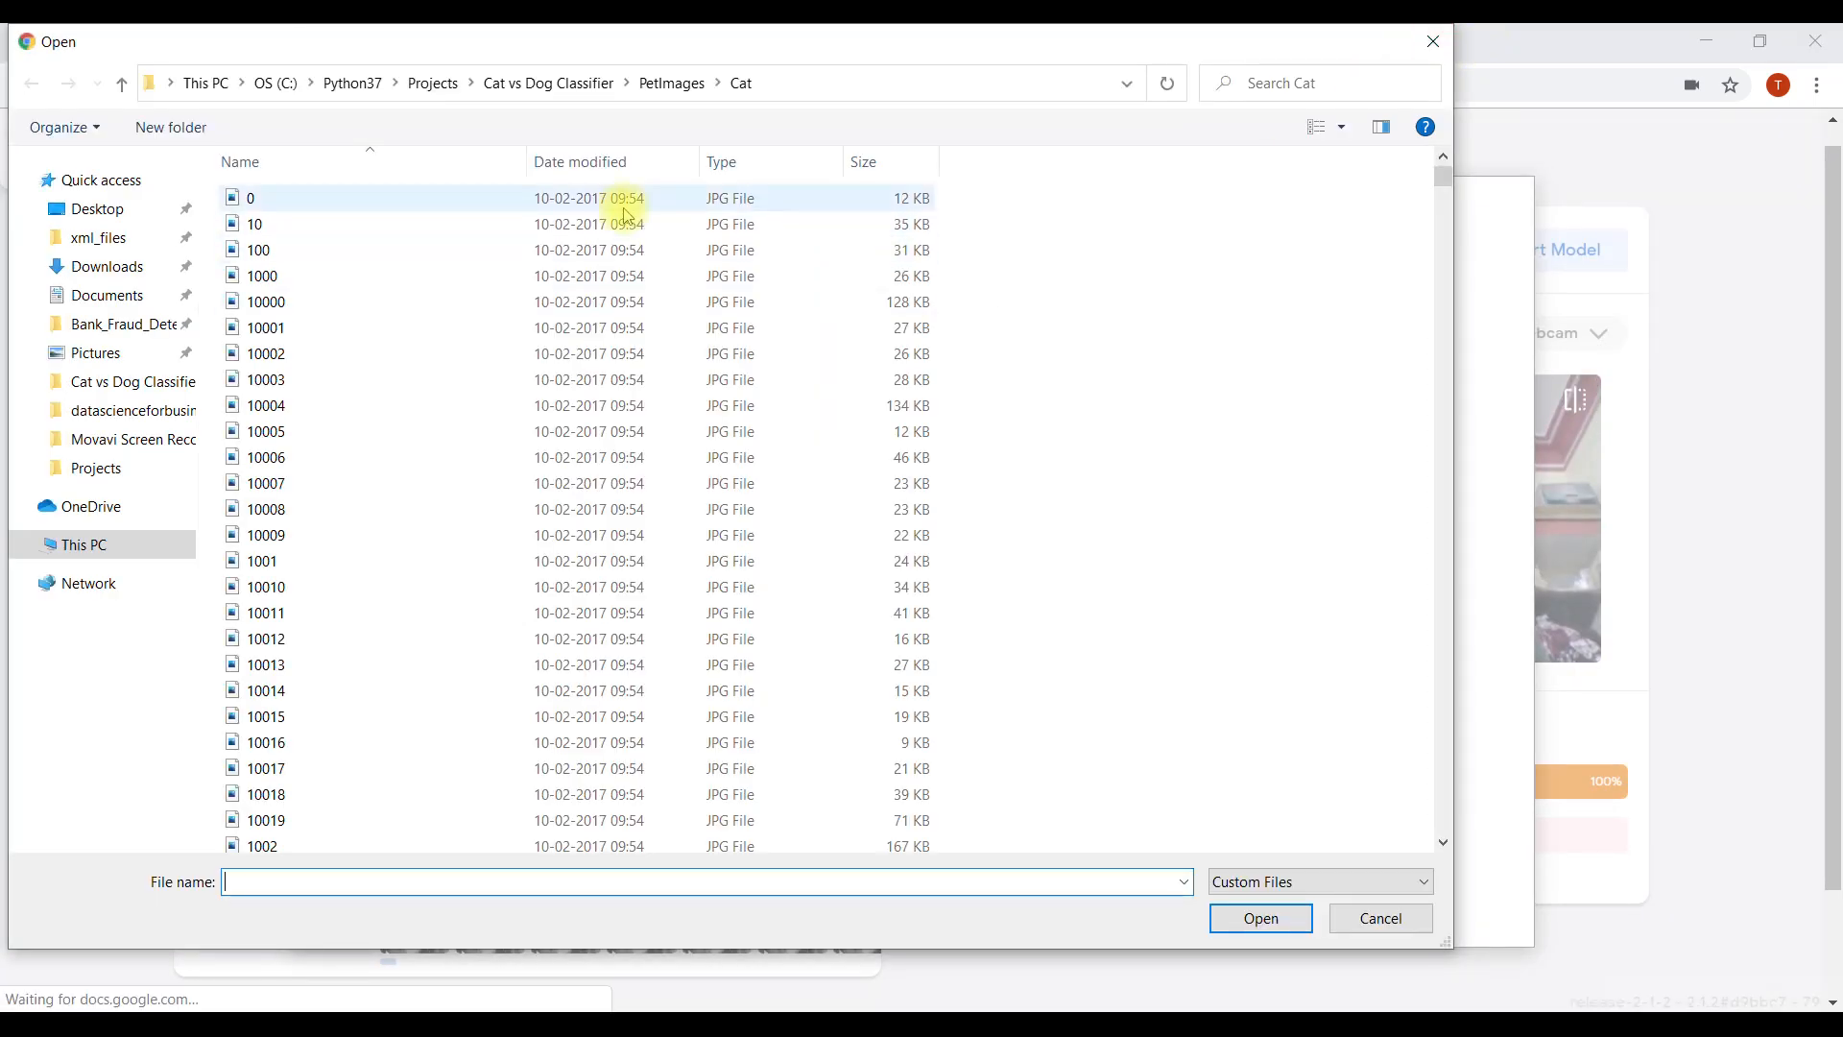
left_click(1433, 42)
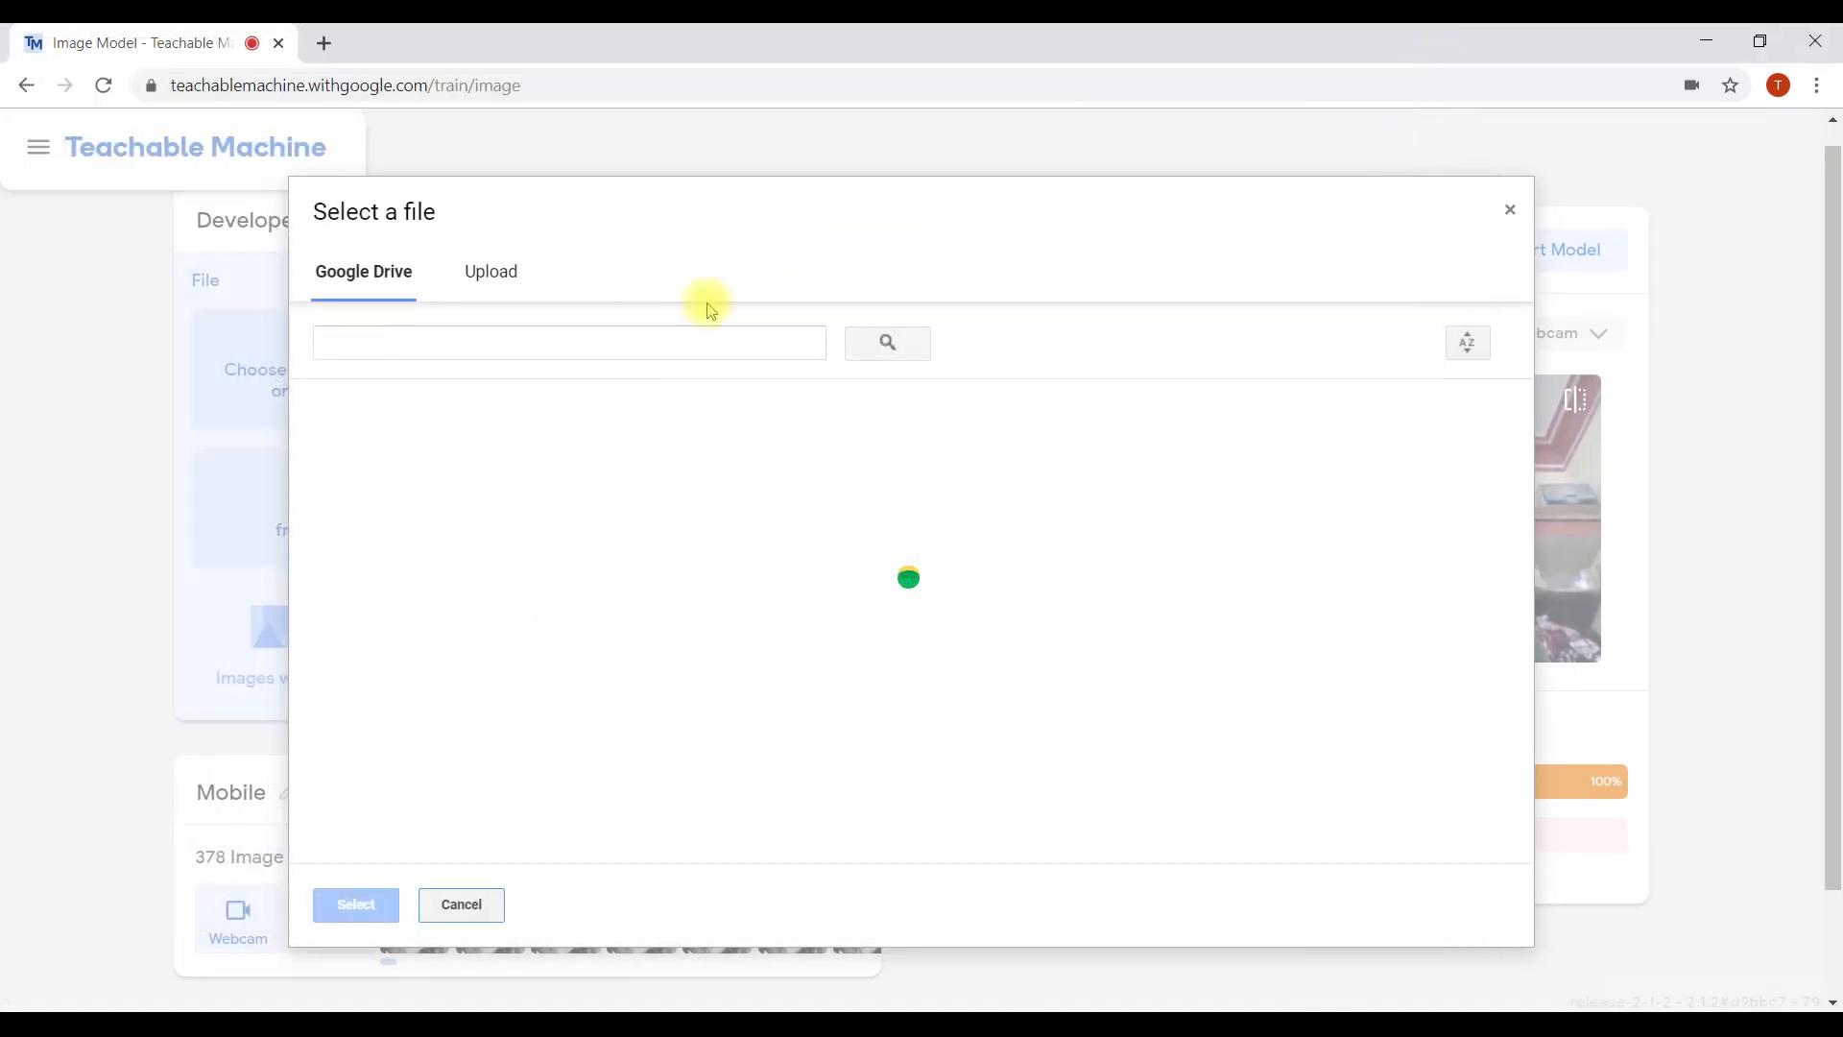
left_click(1511, 210)
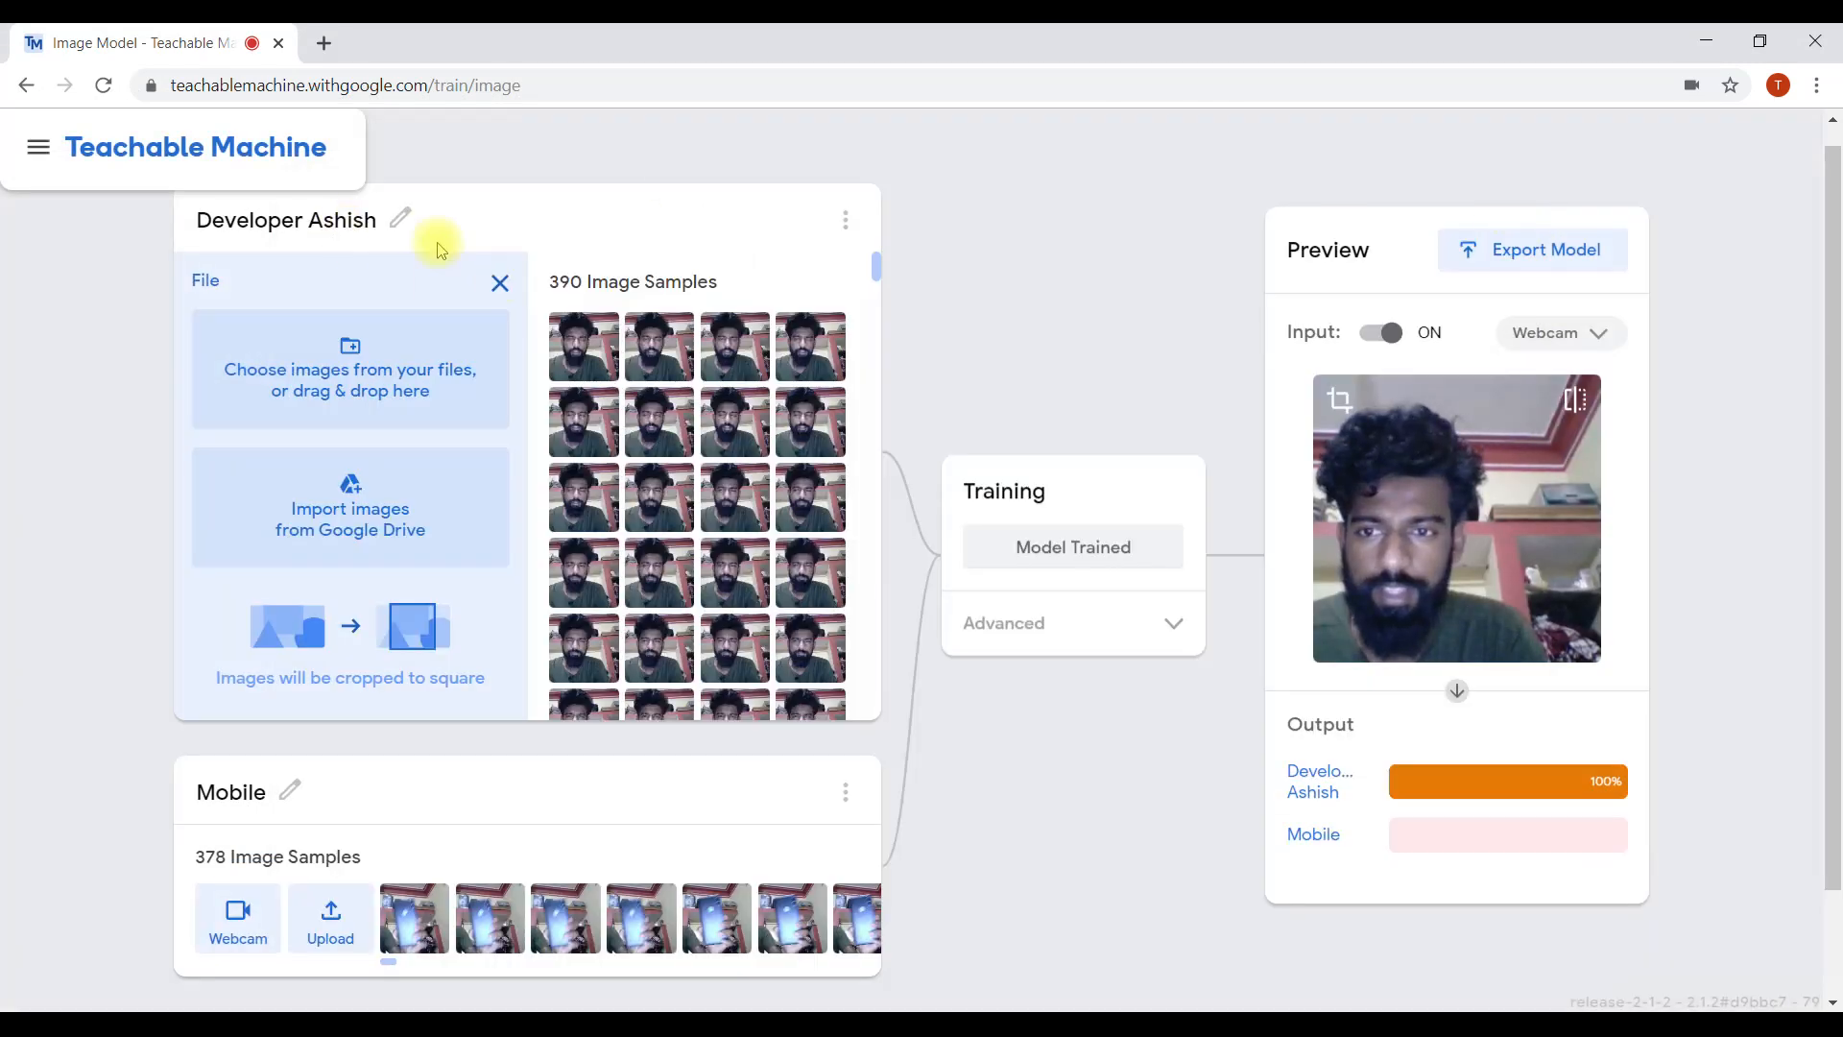
- Rename the first class to Dog and the Mobile class to Cat
left_click(403, 218)
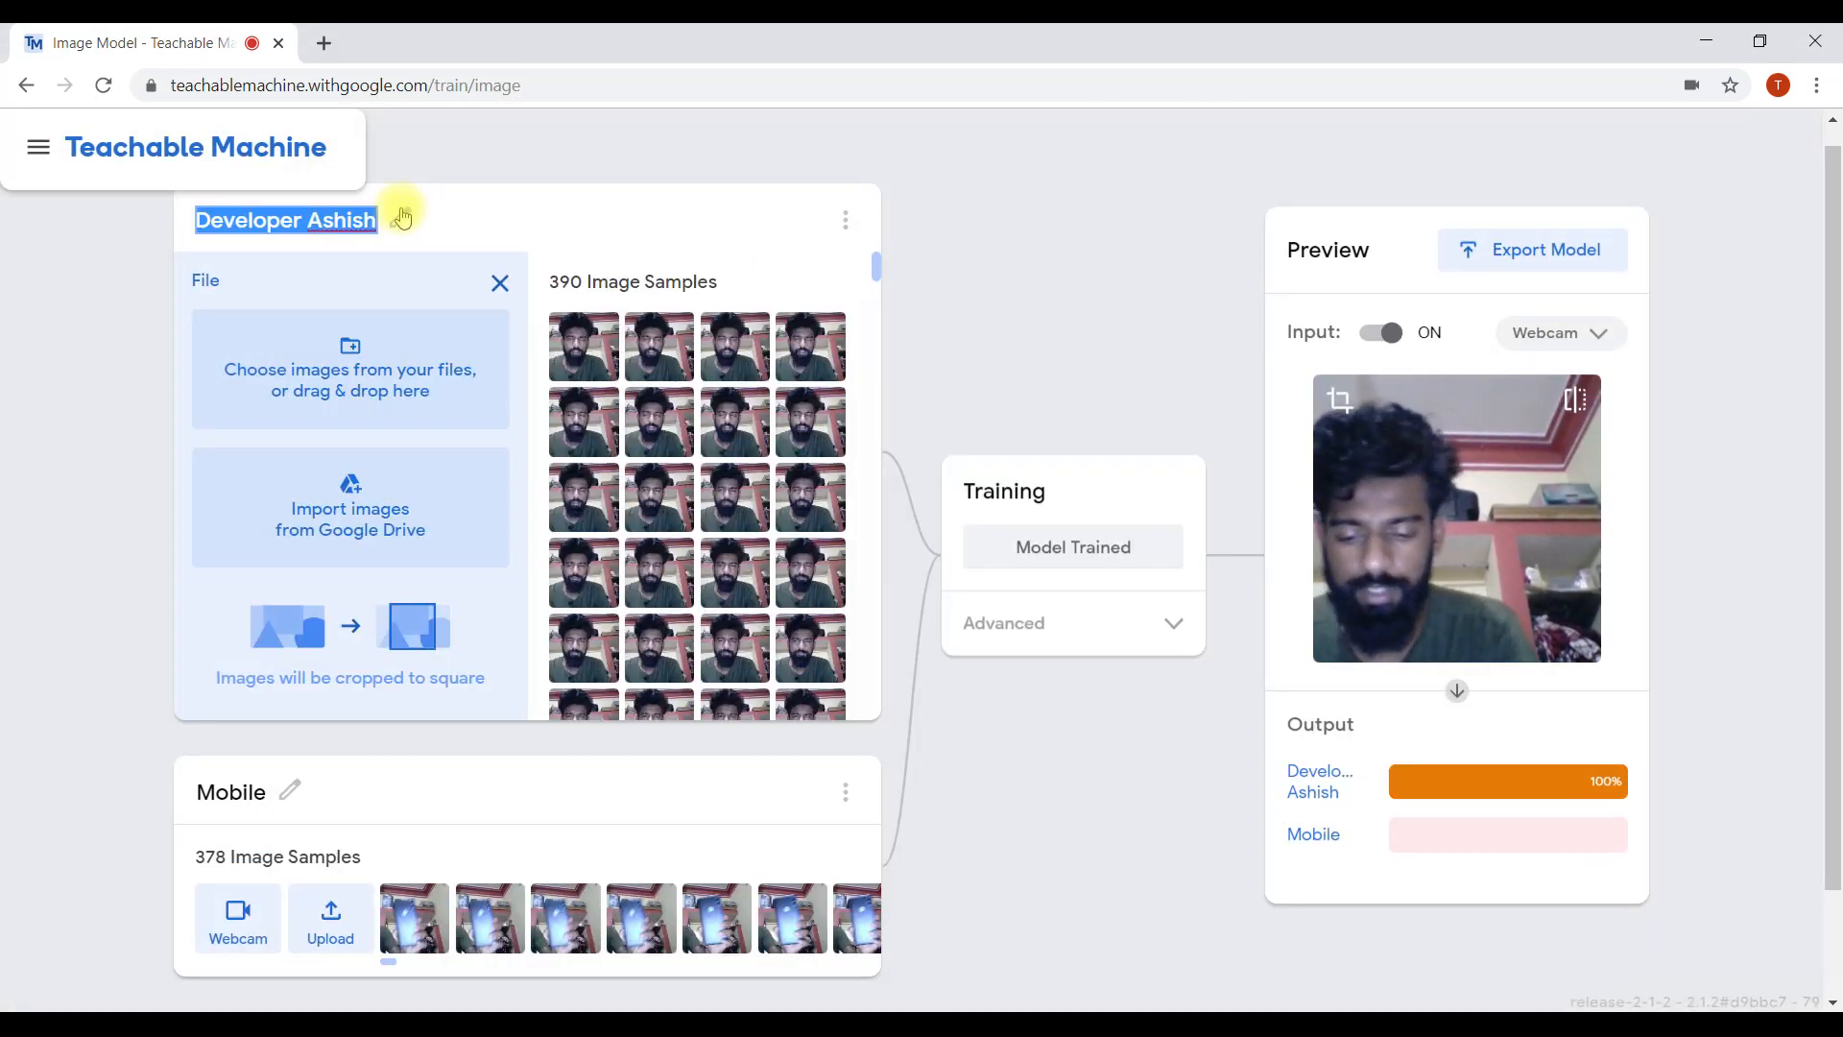
type("Do")
left_click(50, 483)
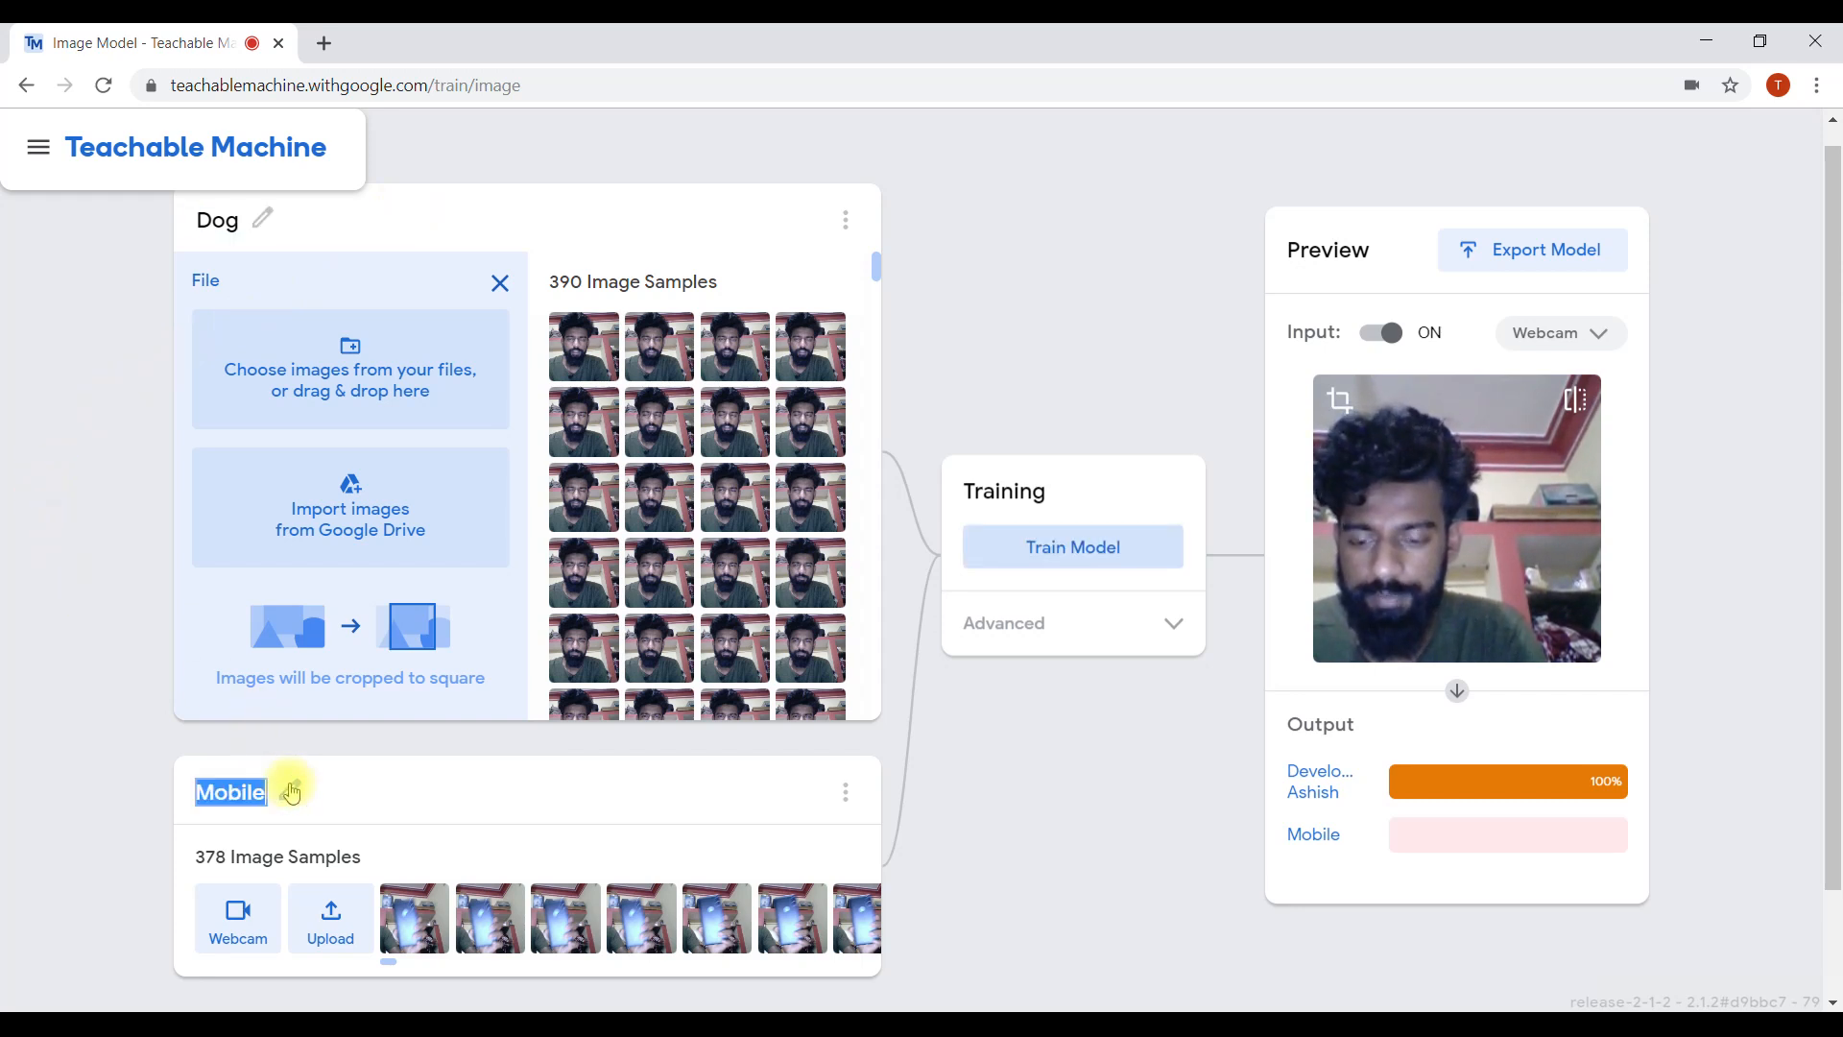
key("BackSpace")
type("Cat")
key("Return")
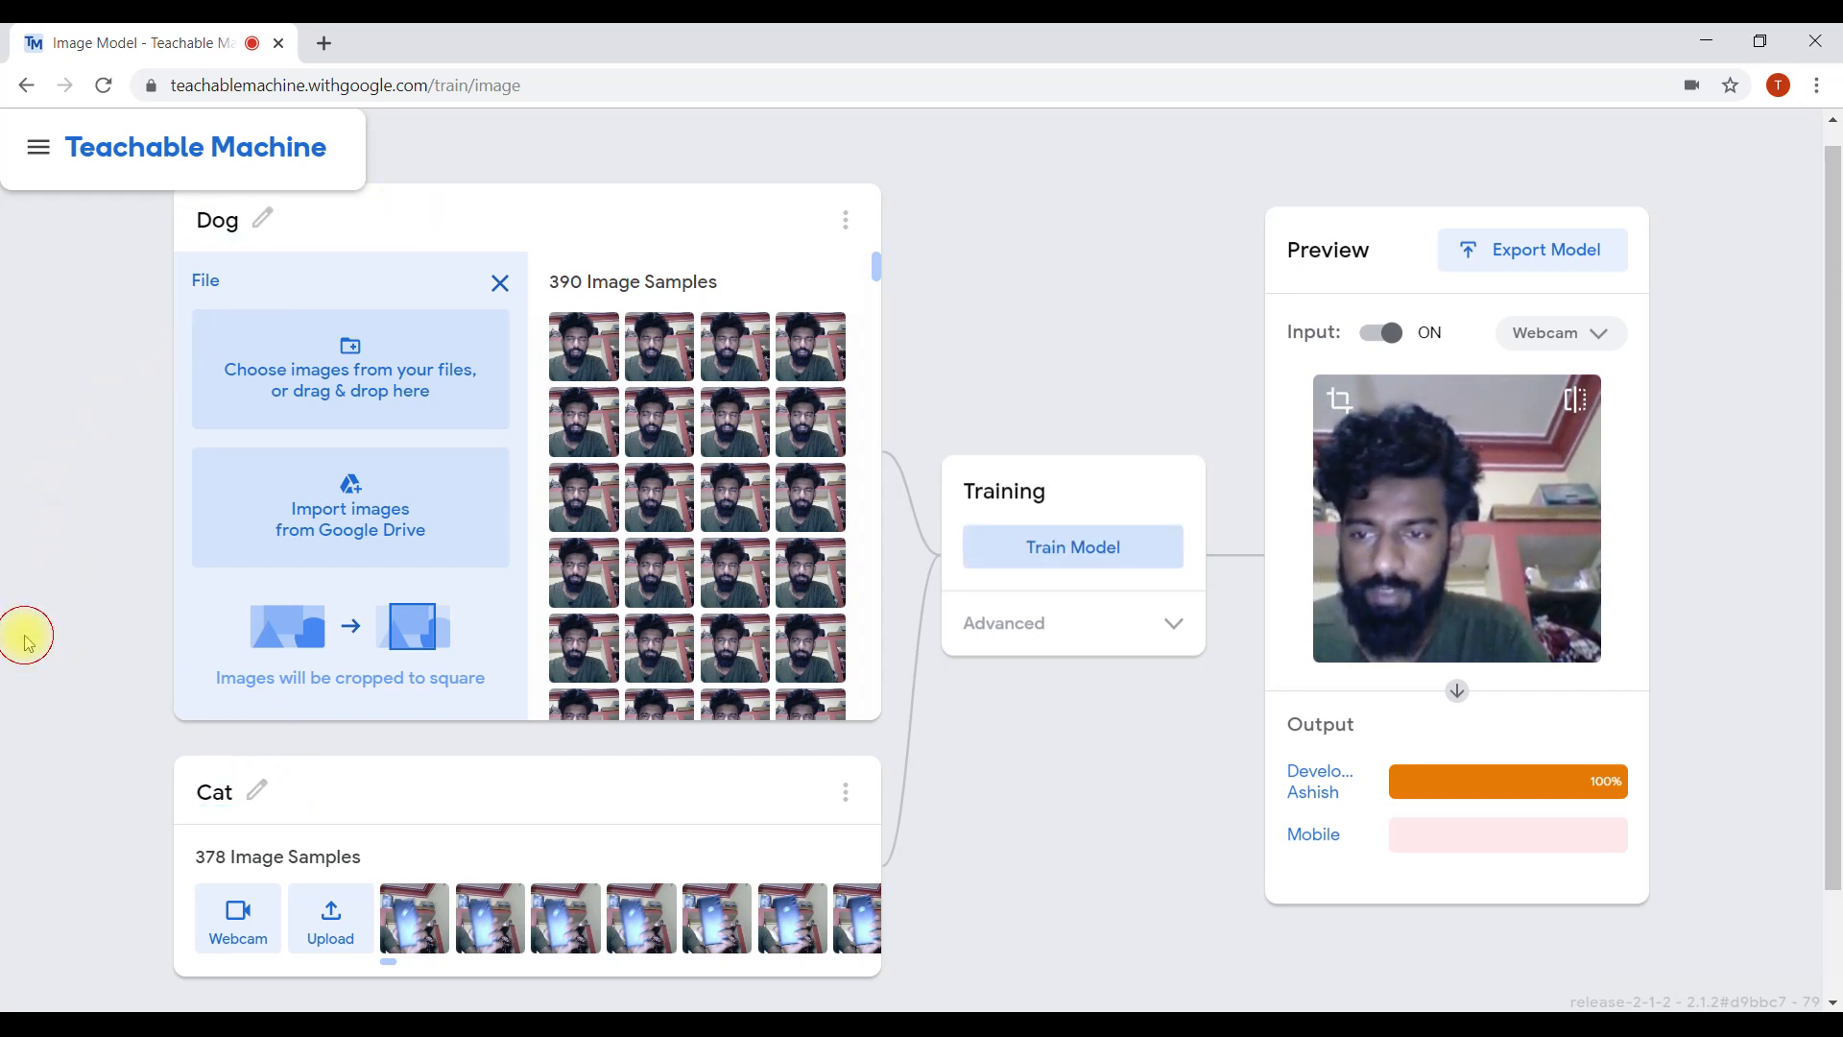
- Add a batch of images from the Dog folder under PetImages to the Dog class
left_click(370, 398)
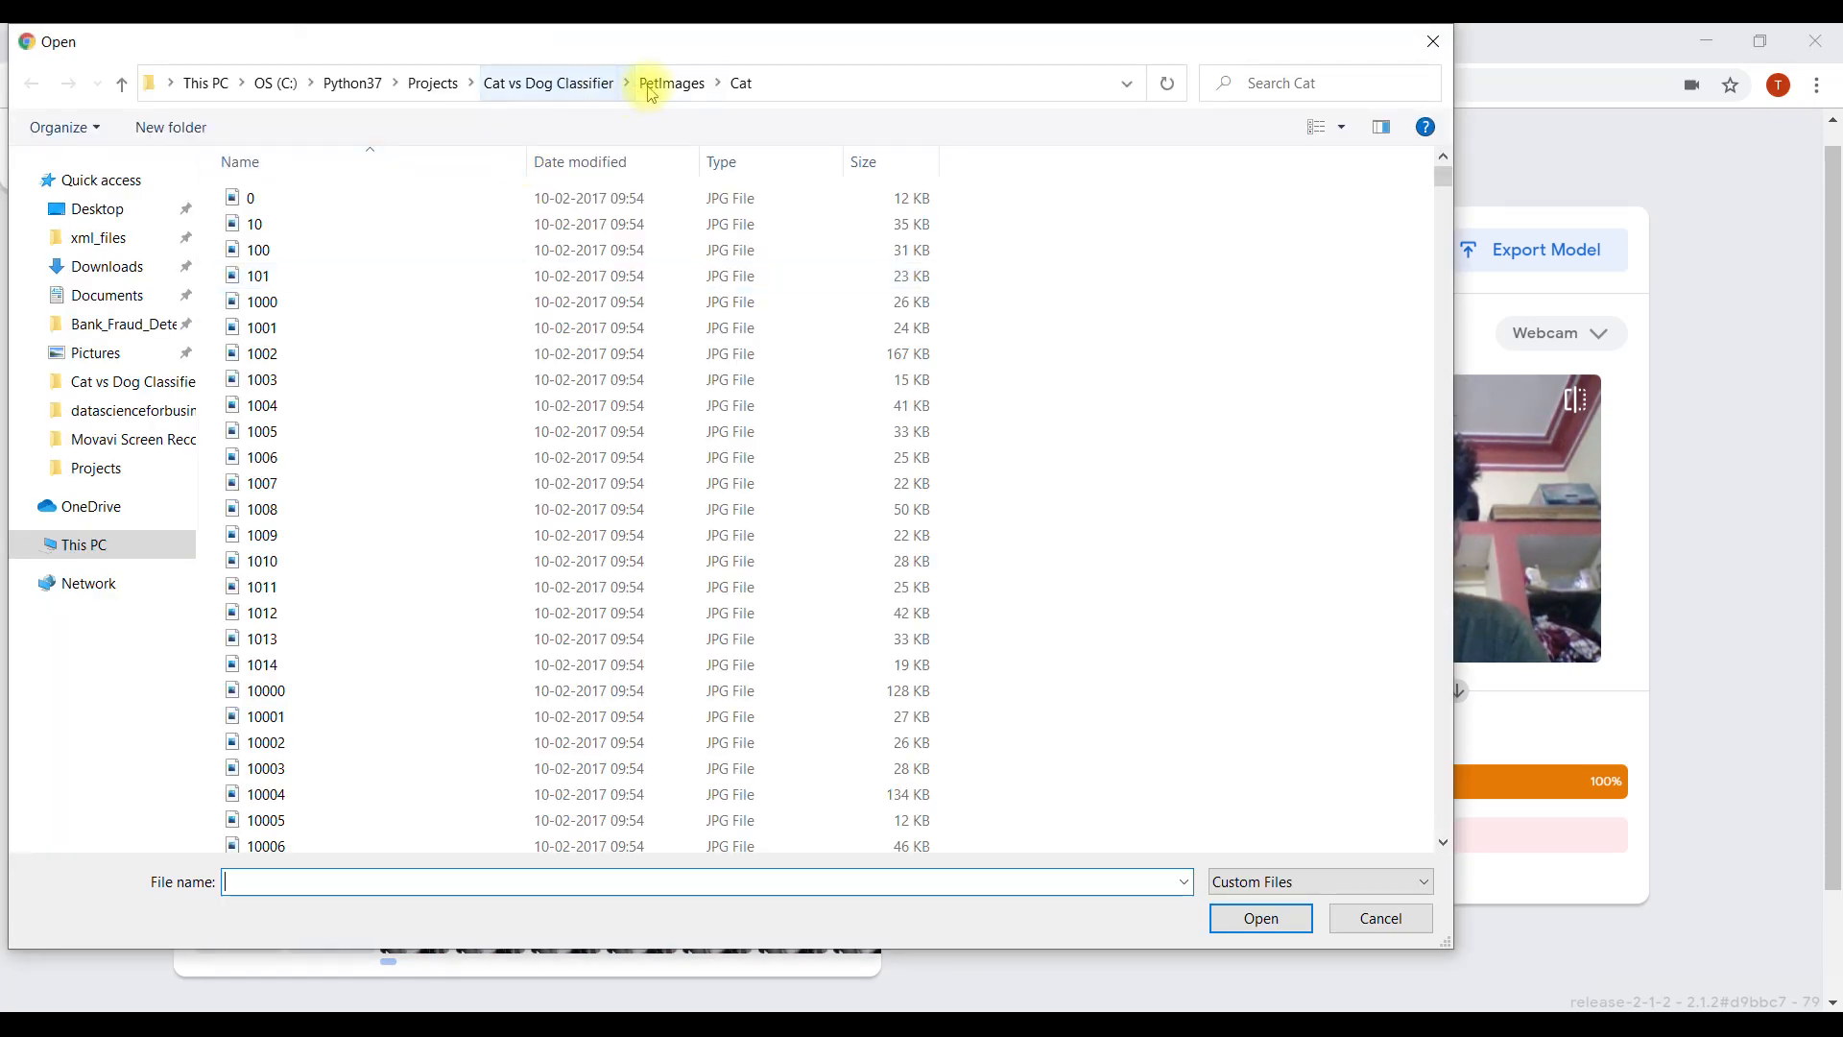
left_click(650, 86)
double_click(317, 235)
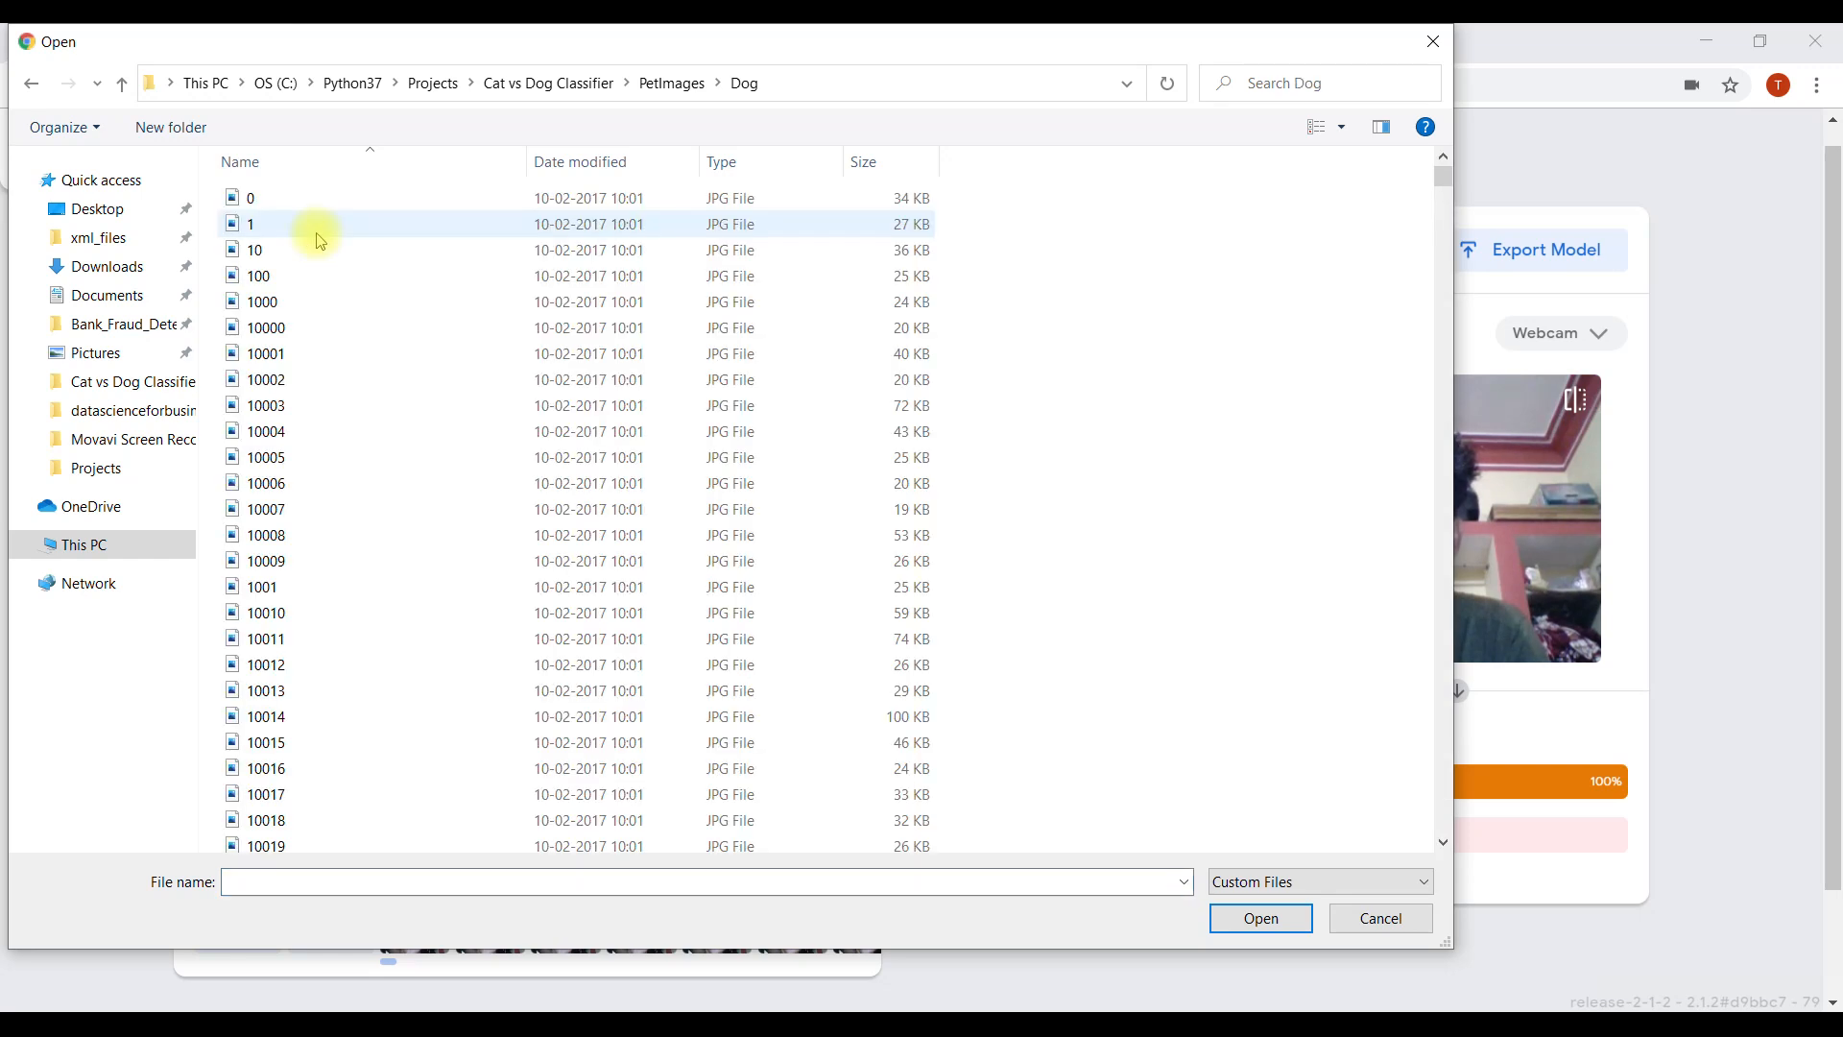
left_click_drag(1068, 202, 717, 763)
key("Return")
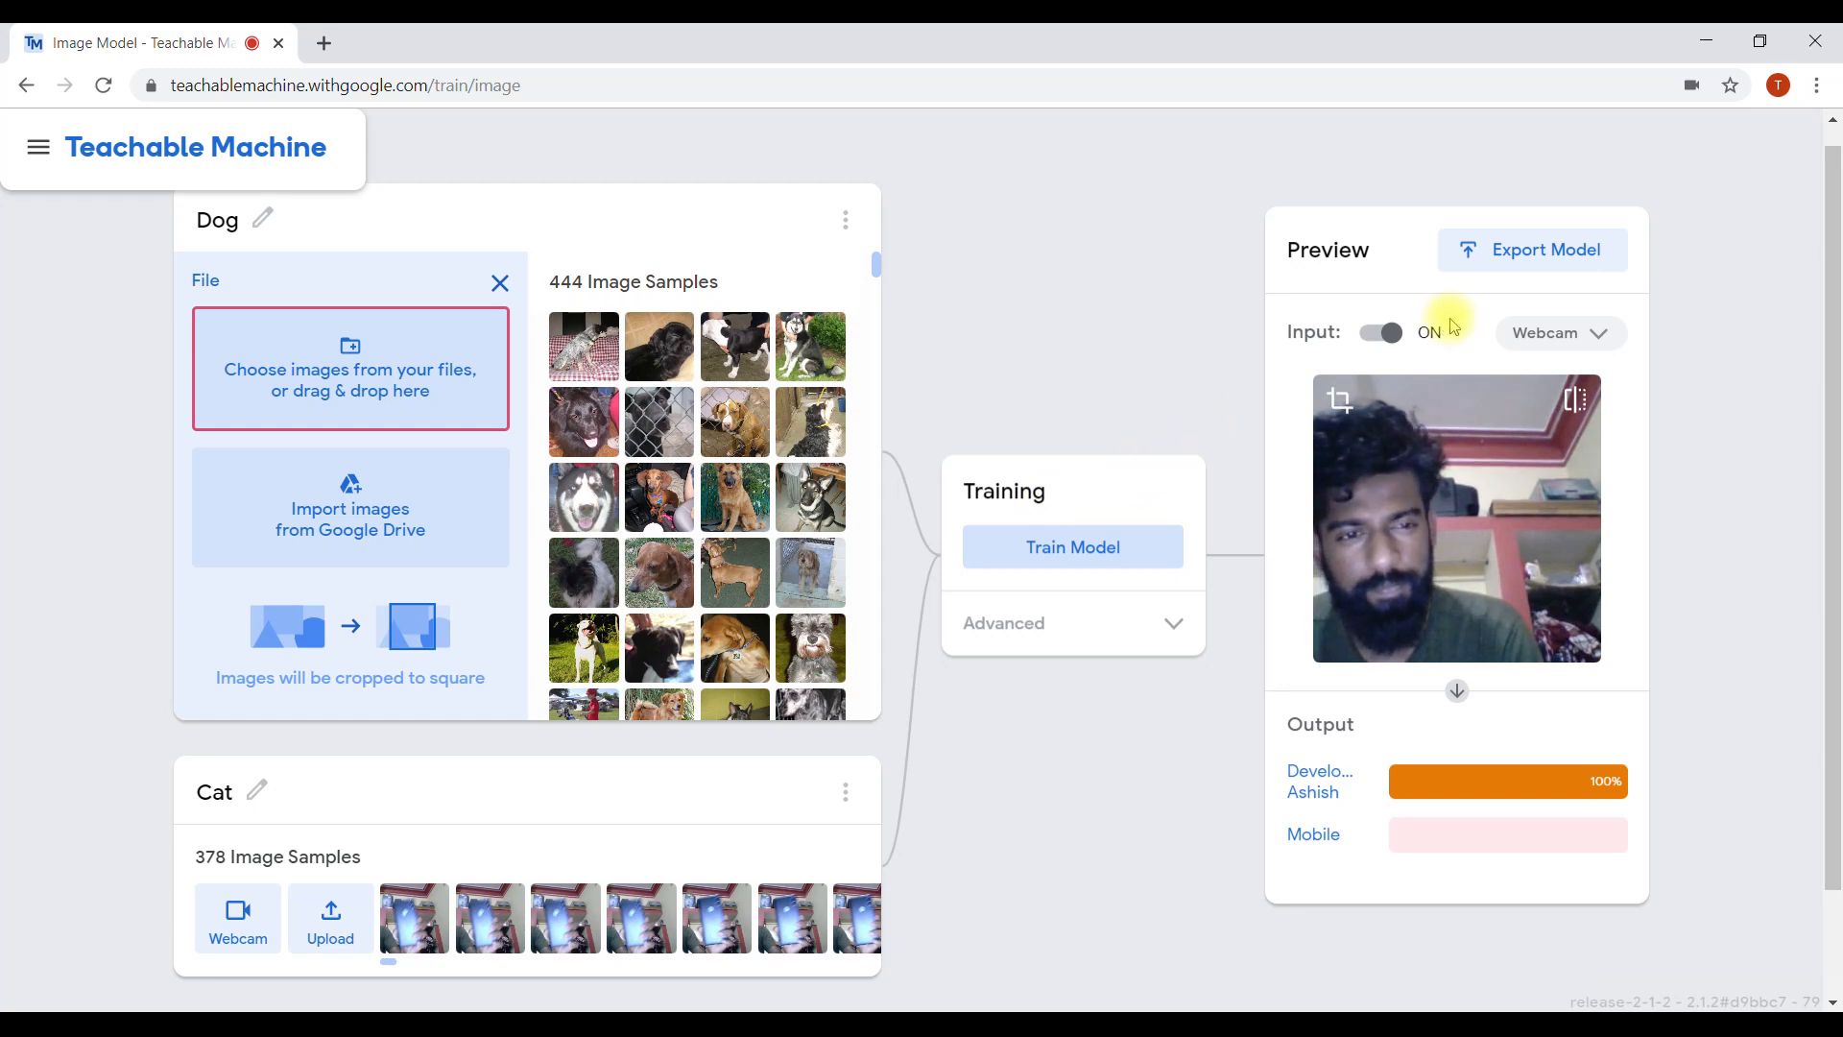
- Turn off the webcam input in the model preview
left_click(1387, 333)
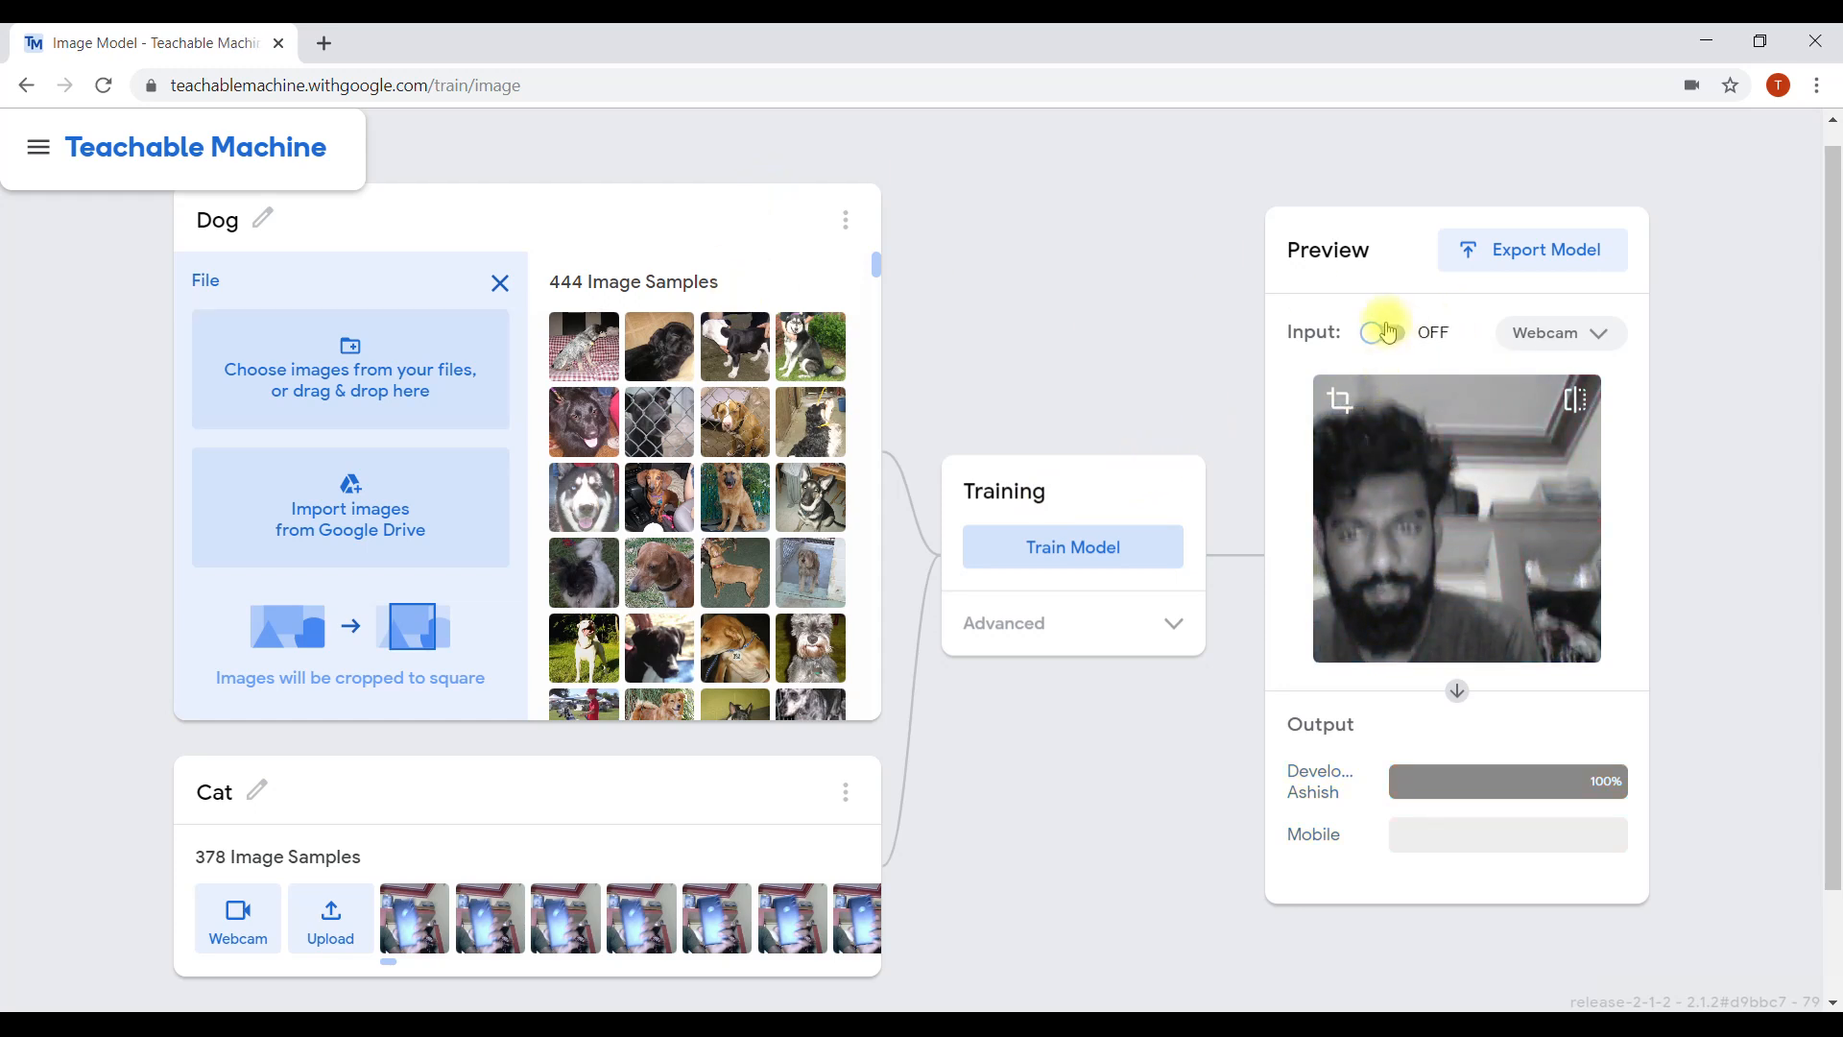
left_click(1387, 332)
left_click(1388, 332)
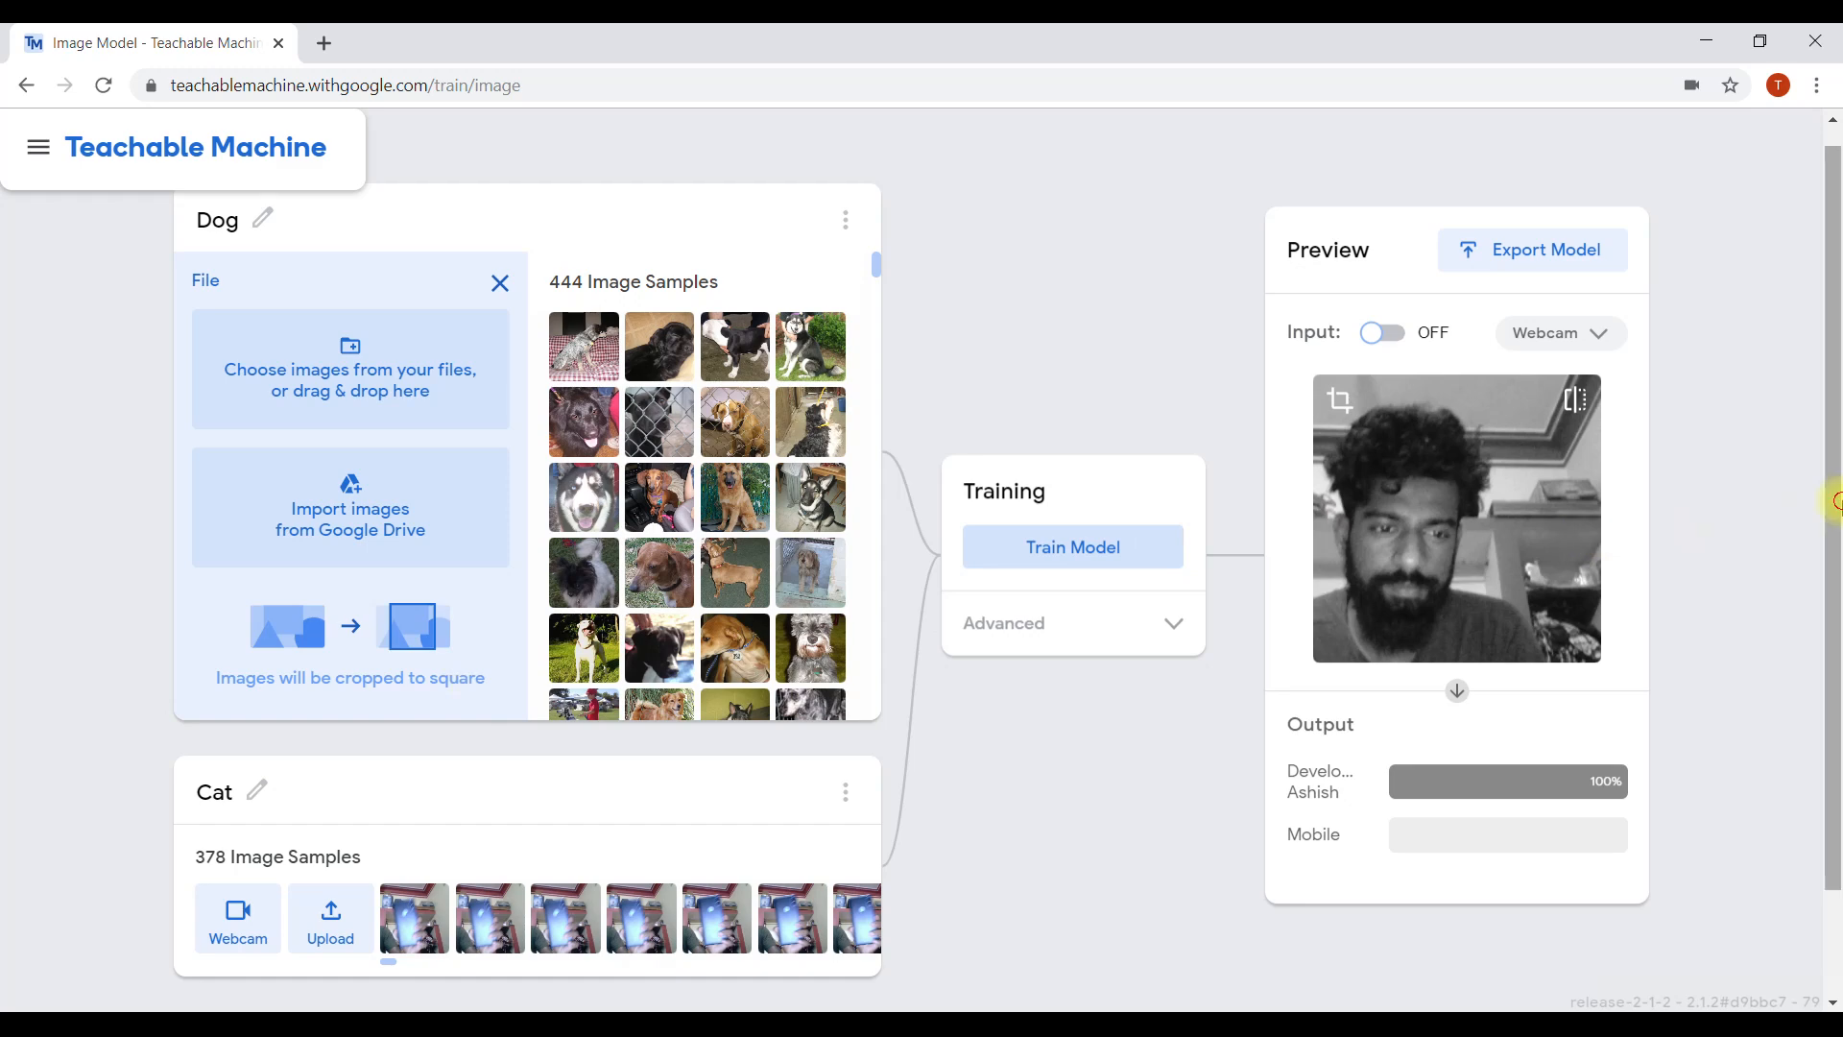
- Add the images listed from 0 through 224 in the Cat folder under PetImages to the Cat class
left_click_drag(1834, 503, 1833, 624)
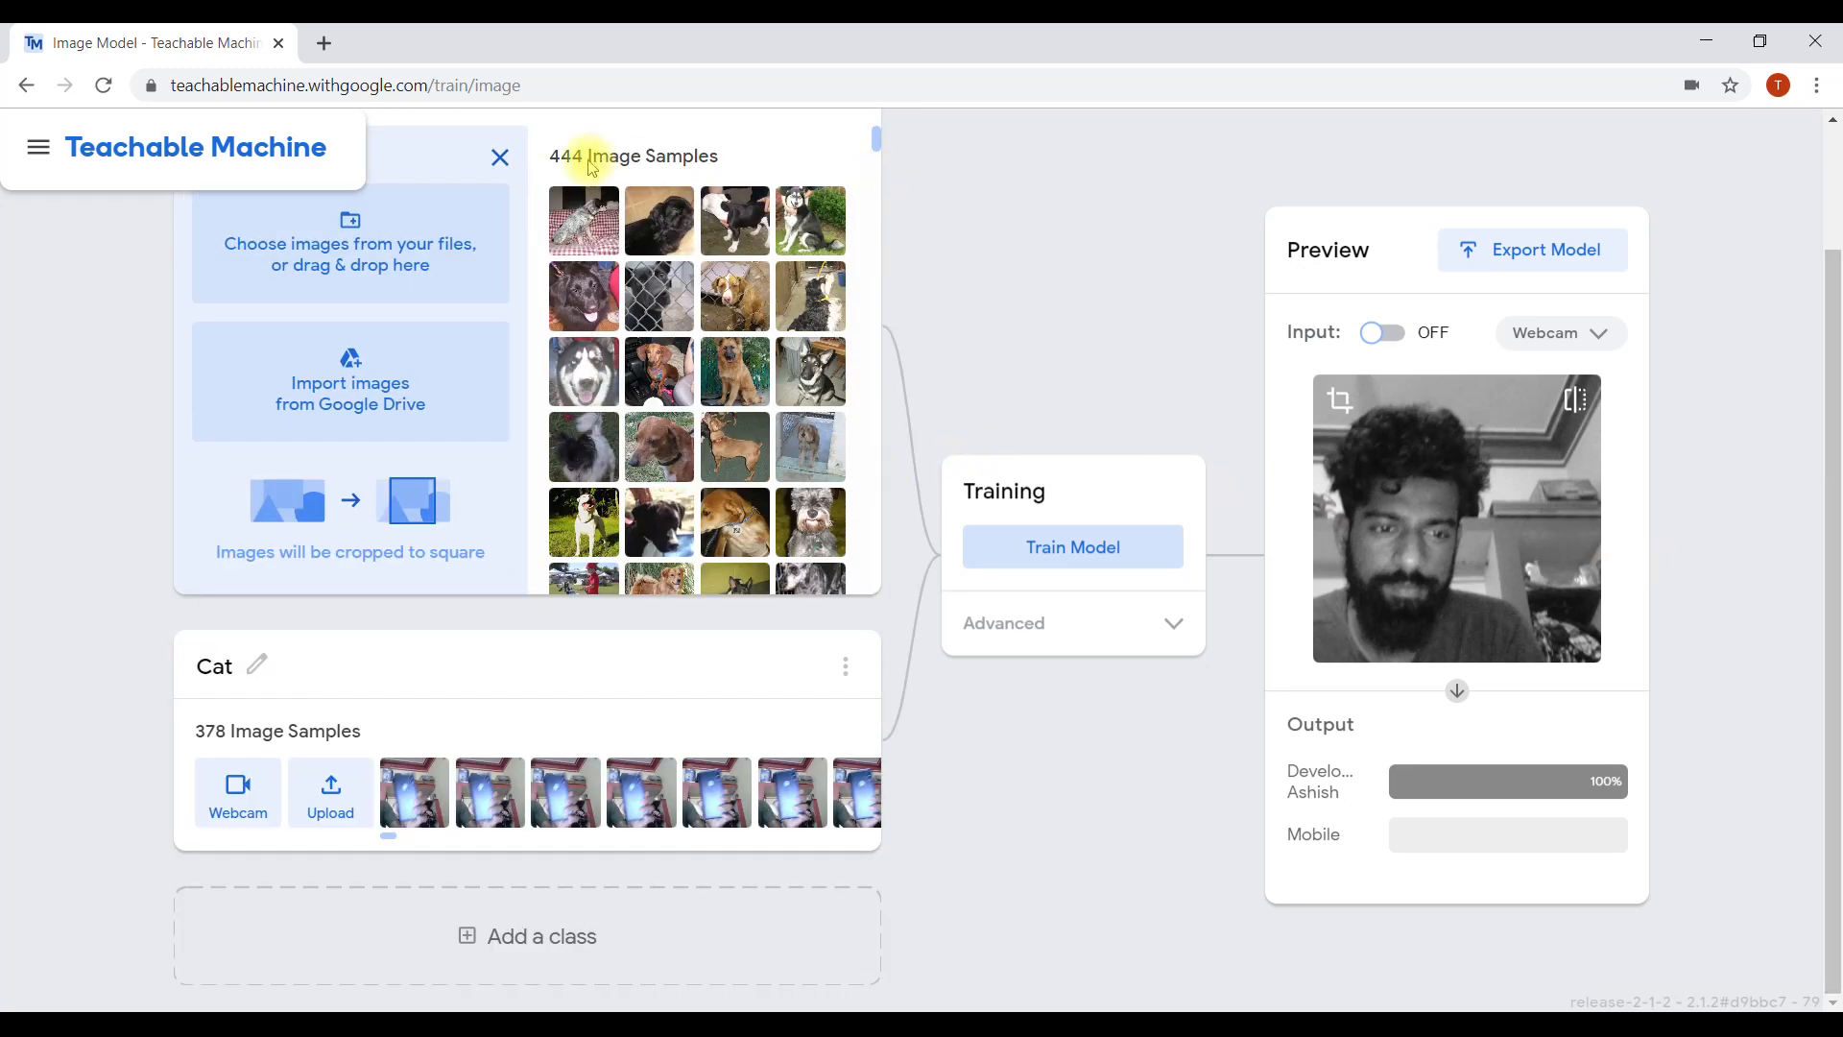
left_click(365, 807)
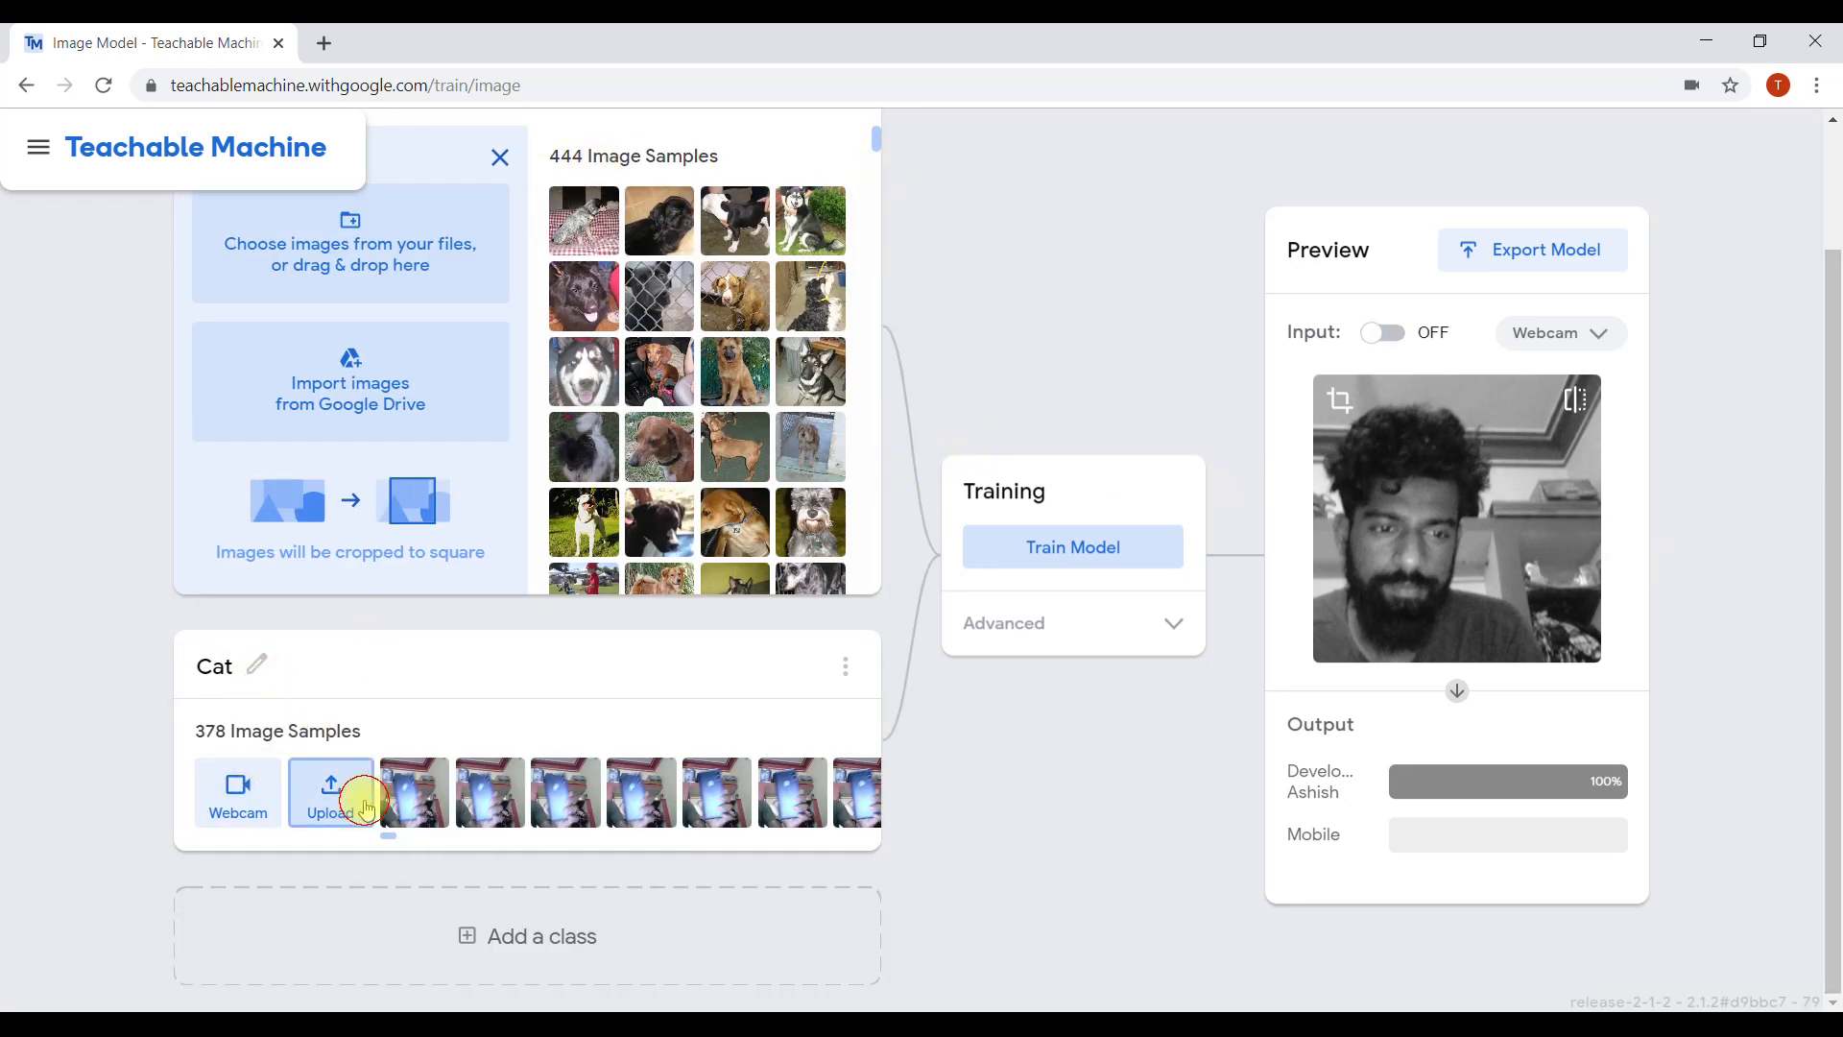
left_click(366, 496)
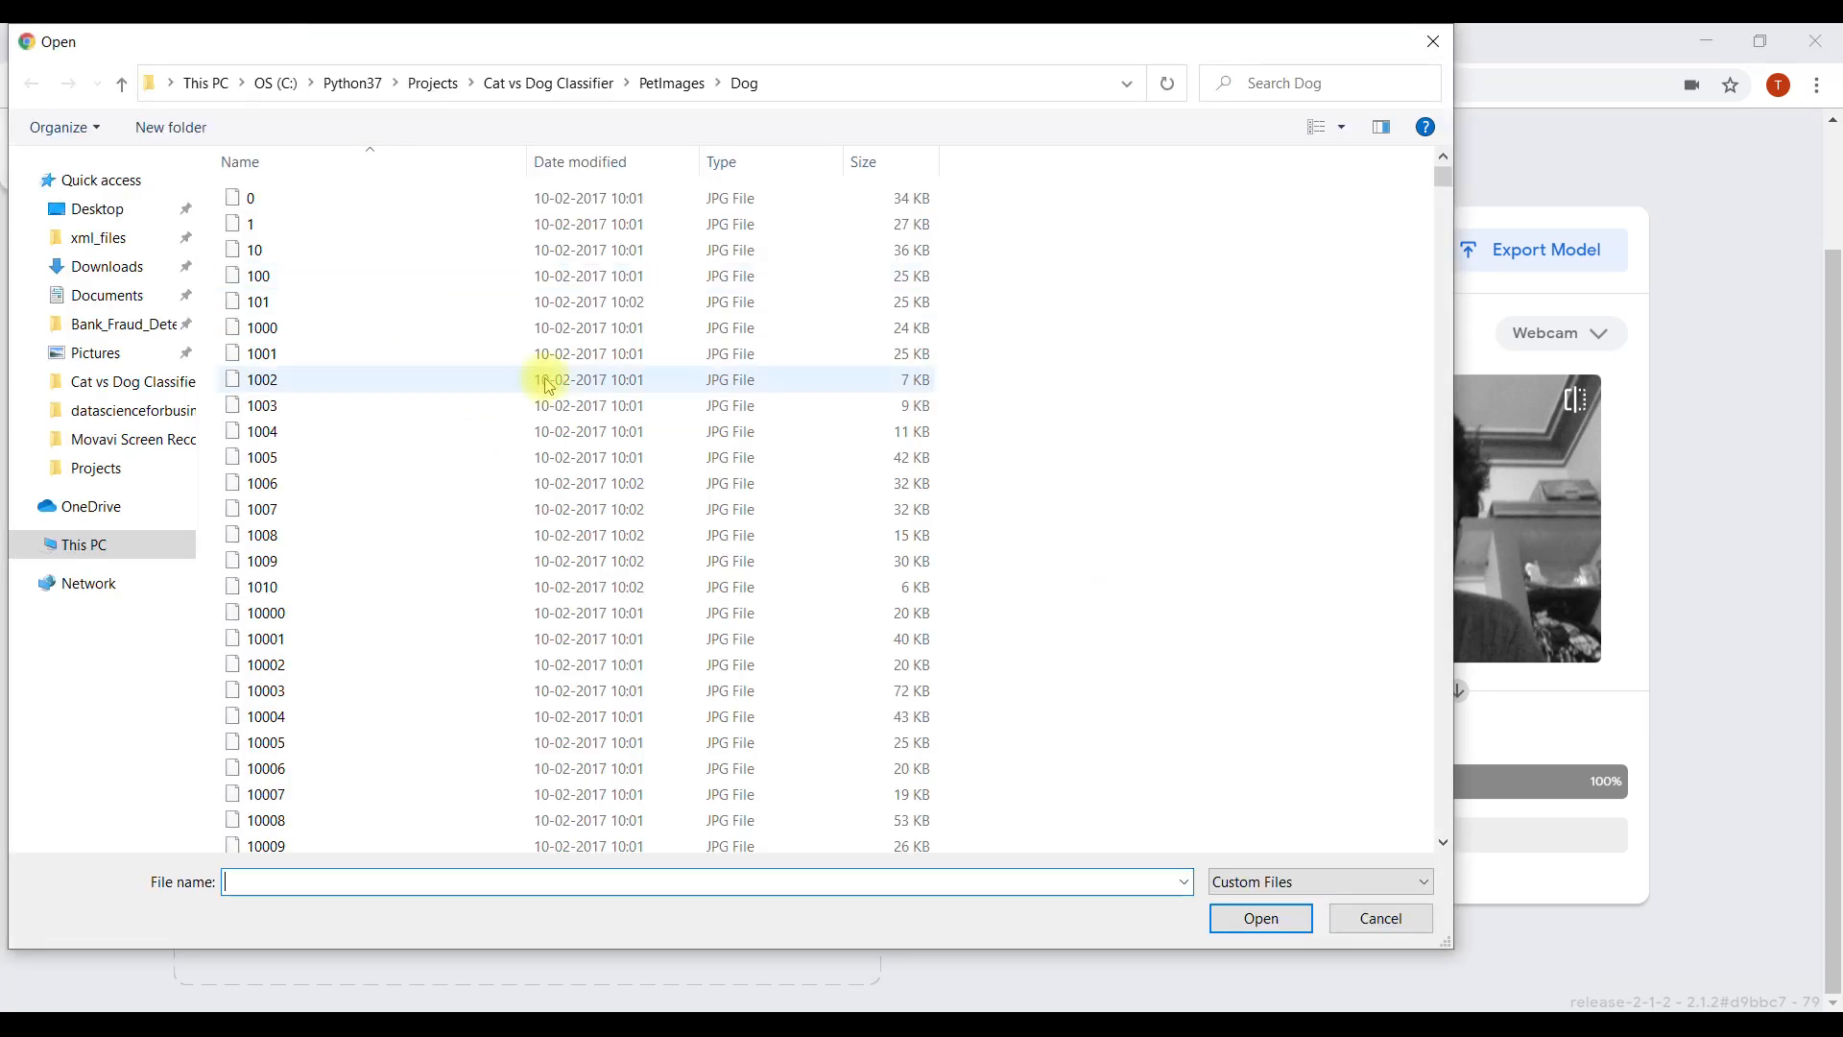
left_click(670, 87)
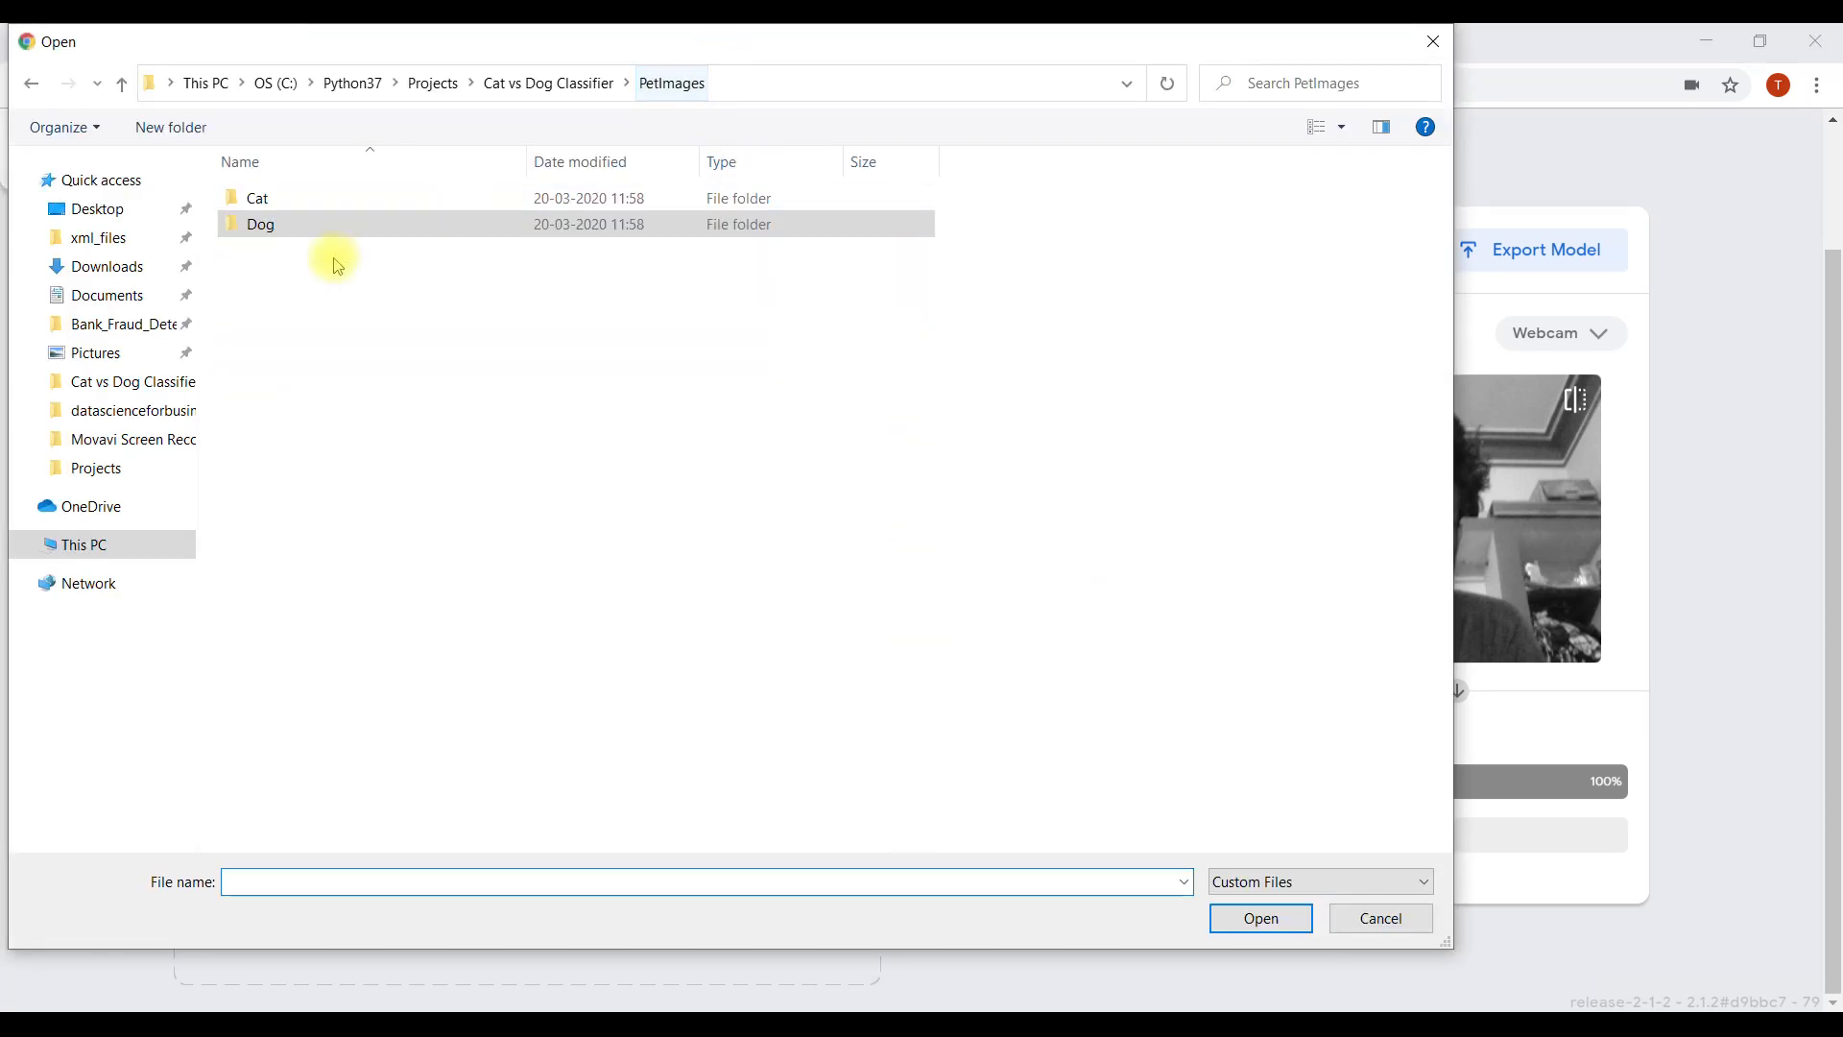
double_click(336, 198)
left_click_drag(1064, 192, 658, 821)
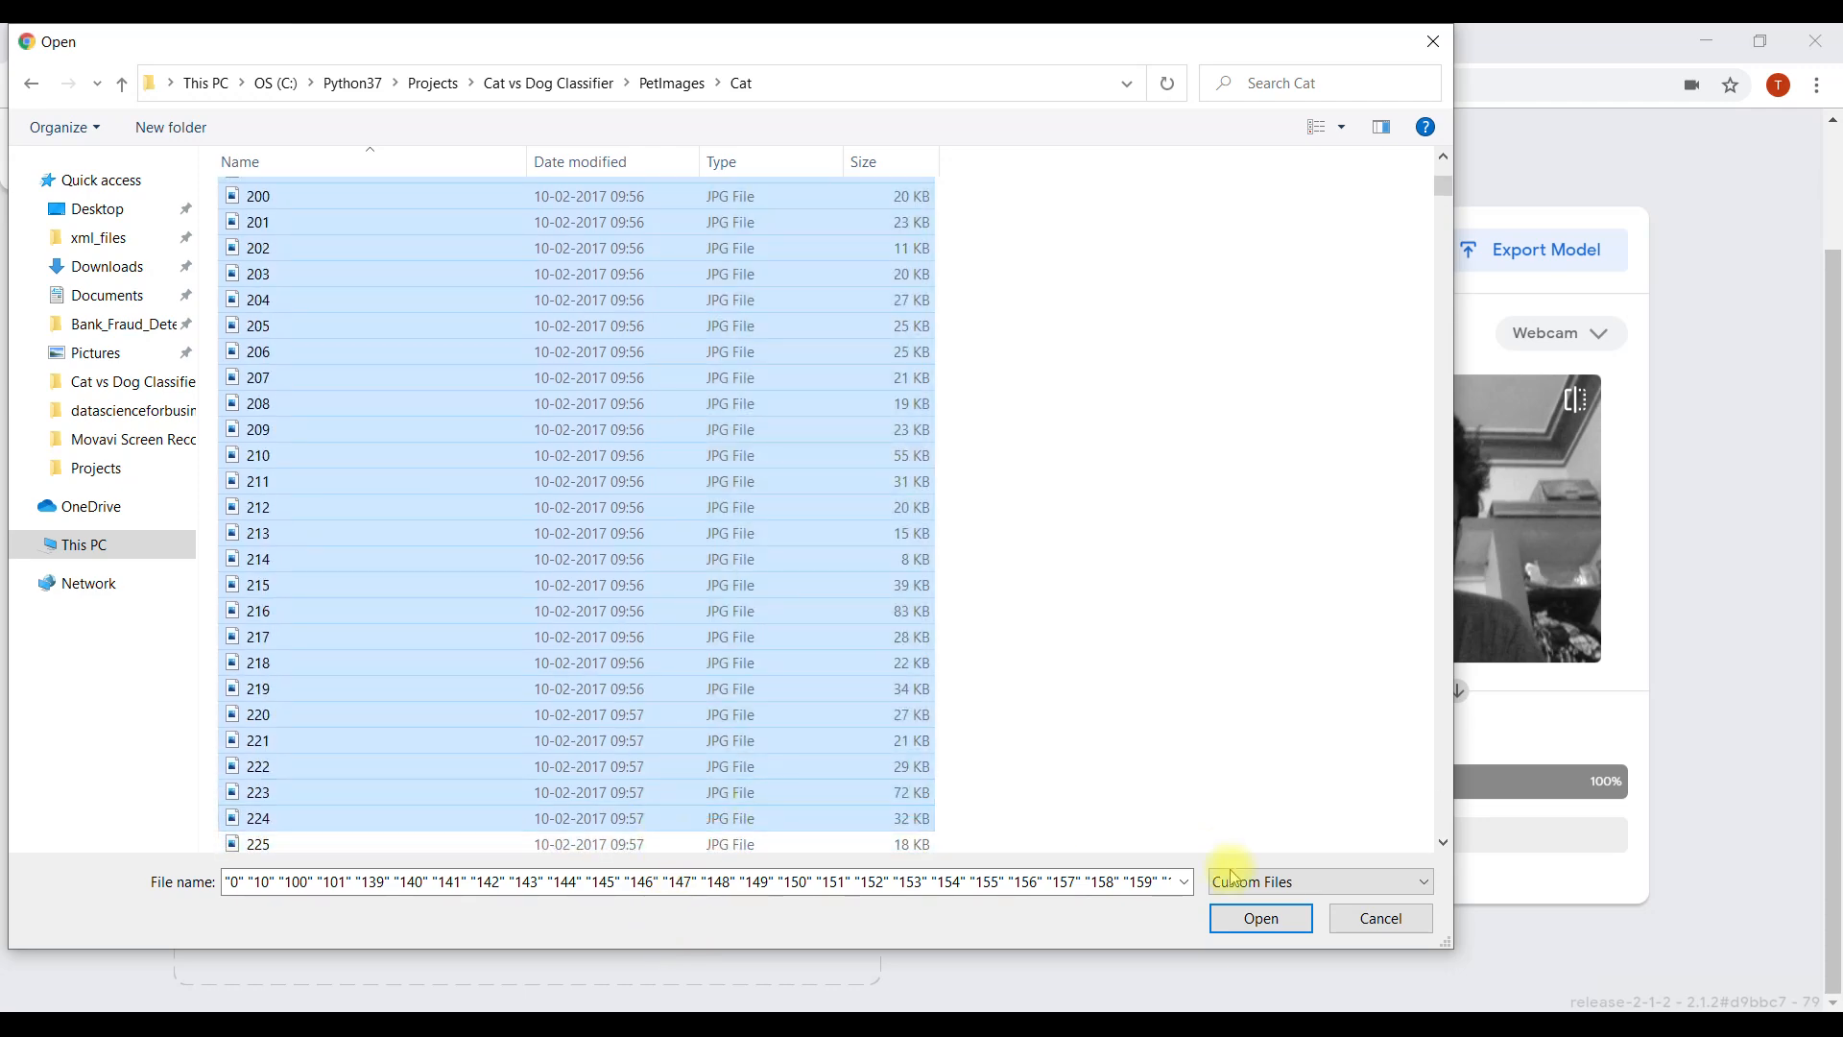
left_click(1246, 923)
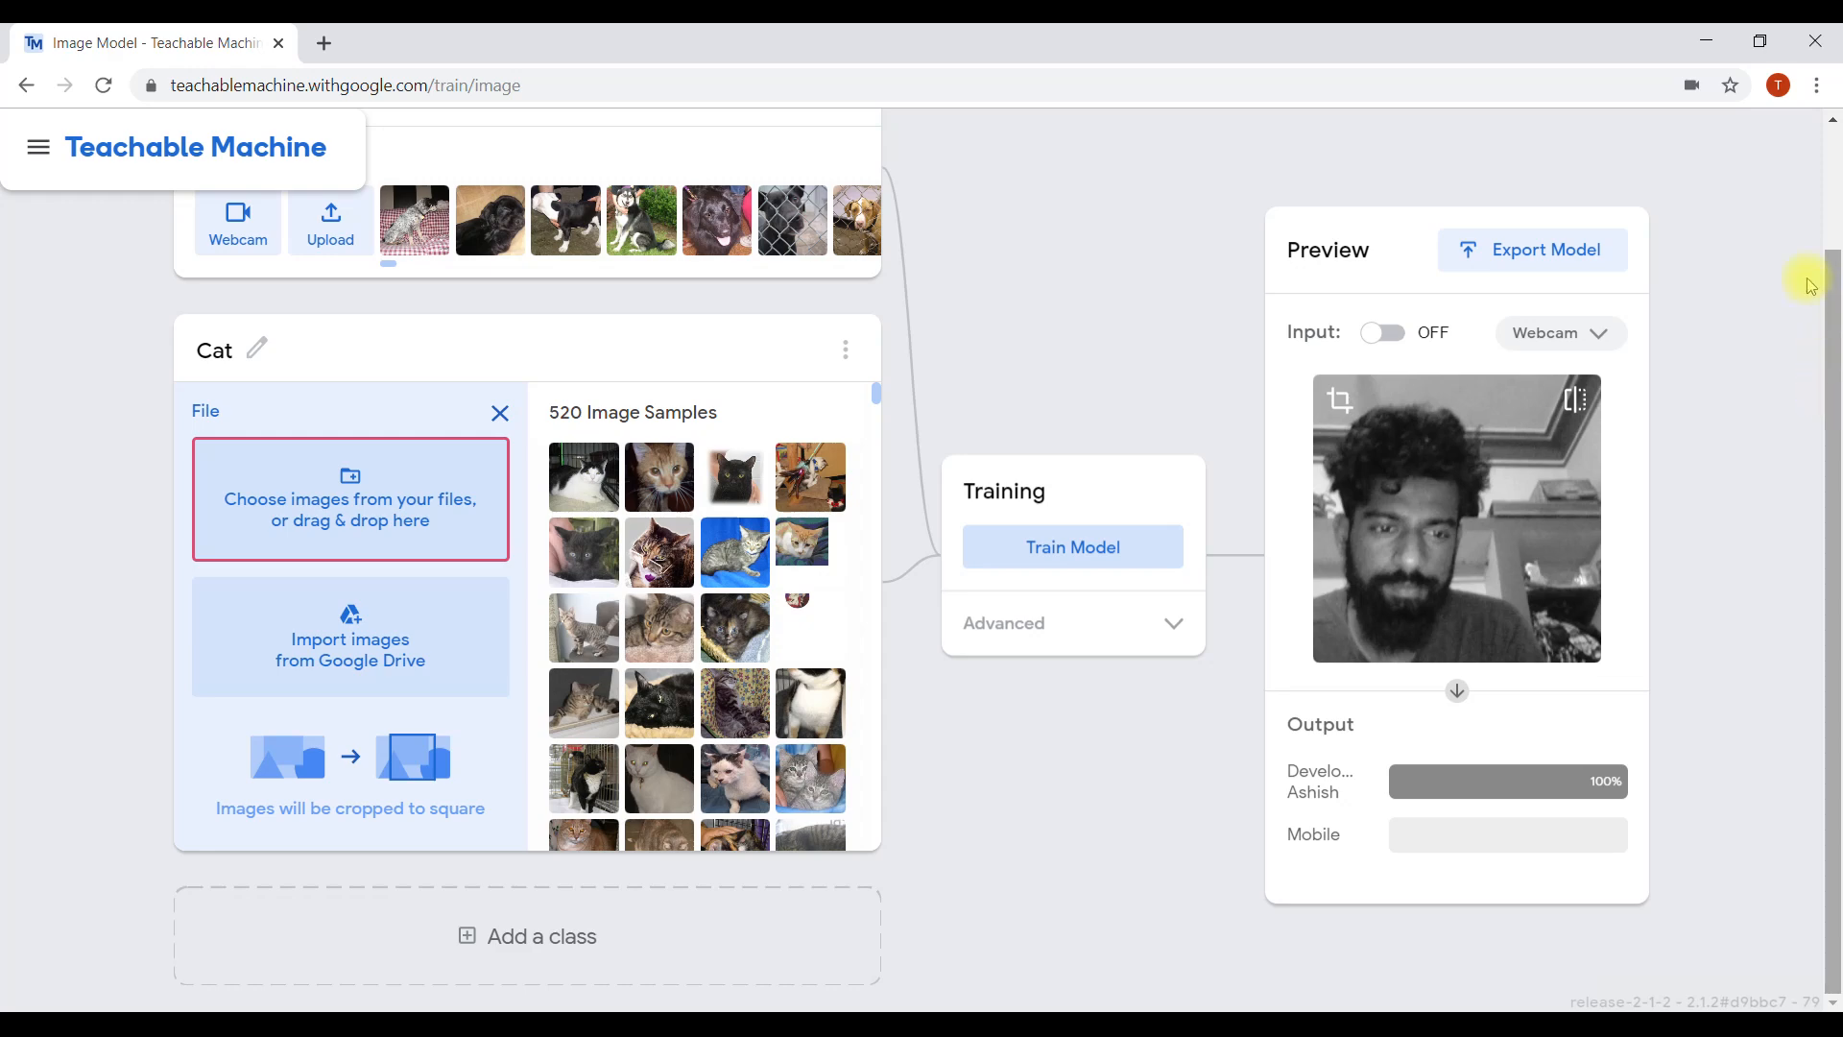
scroll(1809, 285, "up", 2)
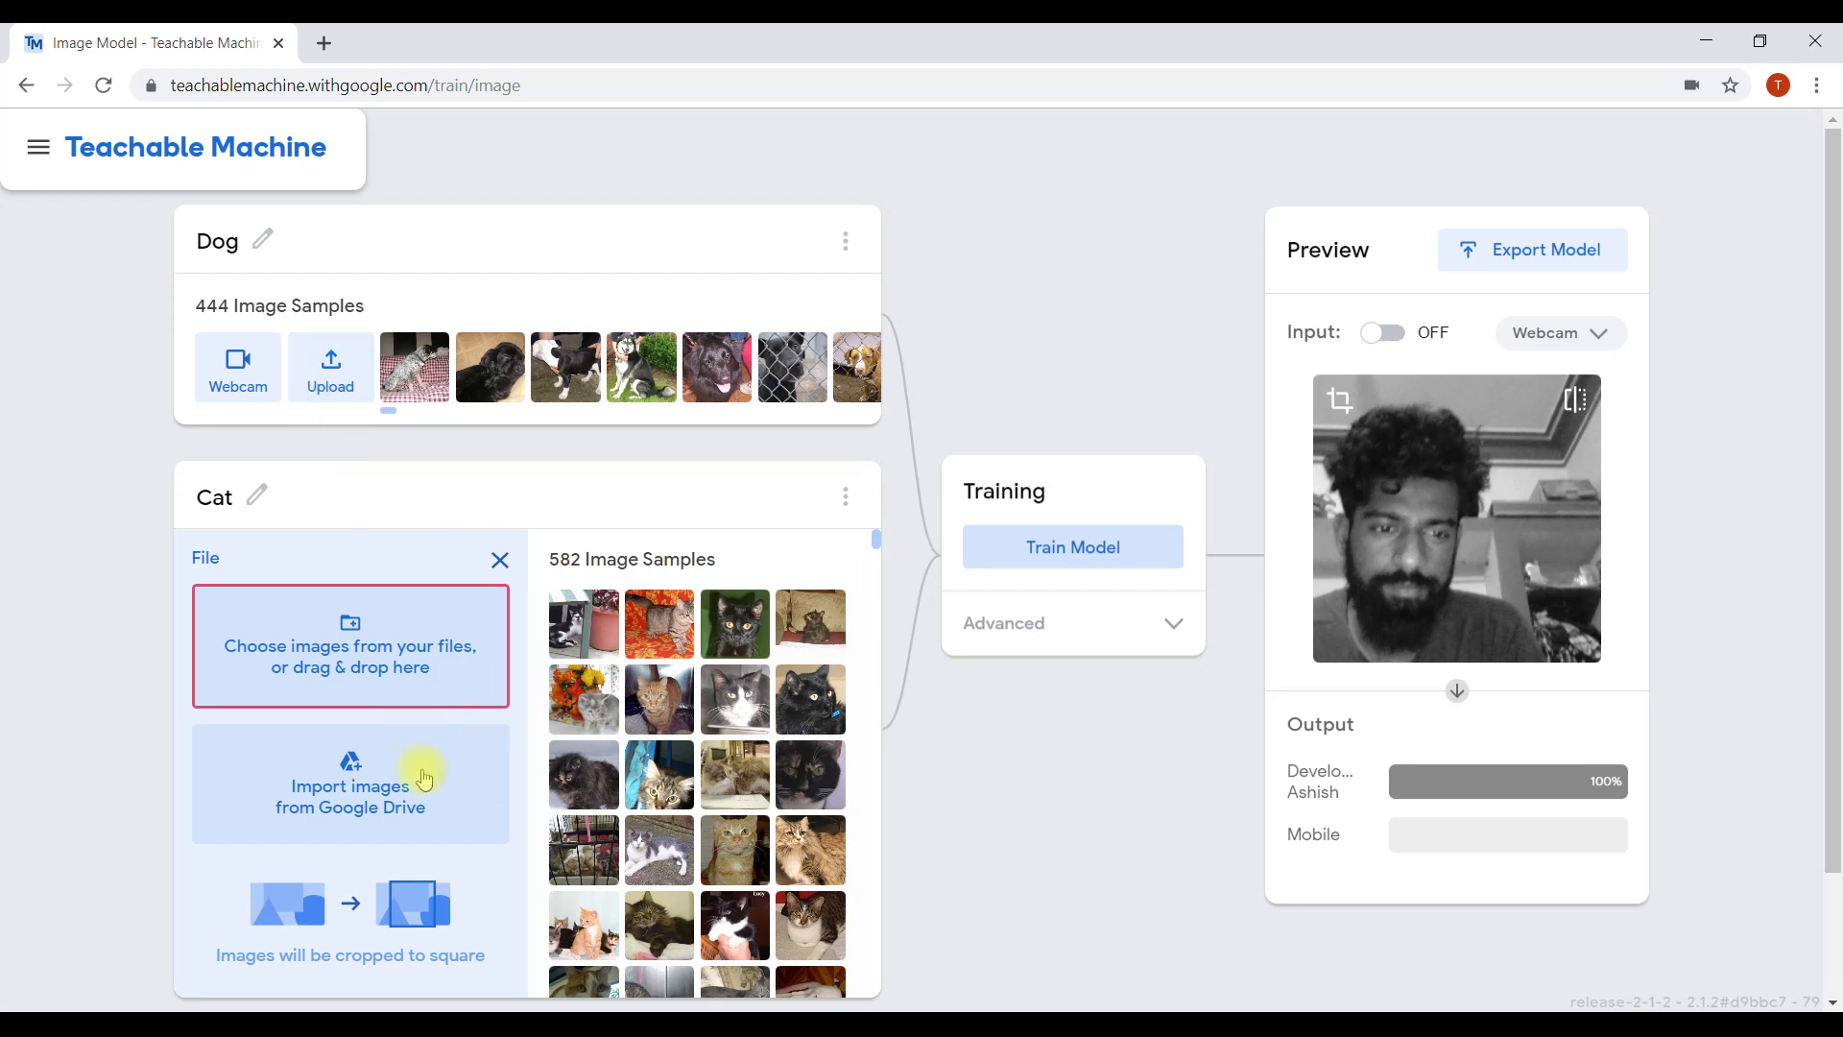
- Import images 4506.jpg, 4260.jpg, 5630.jpg and 2611.jpg from the Happy folder in Google Drive into the Cat class
left_click(426, 835)
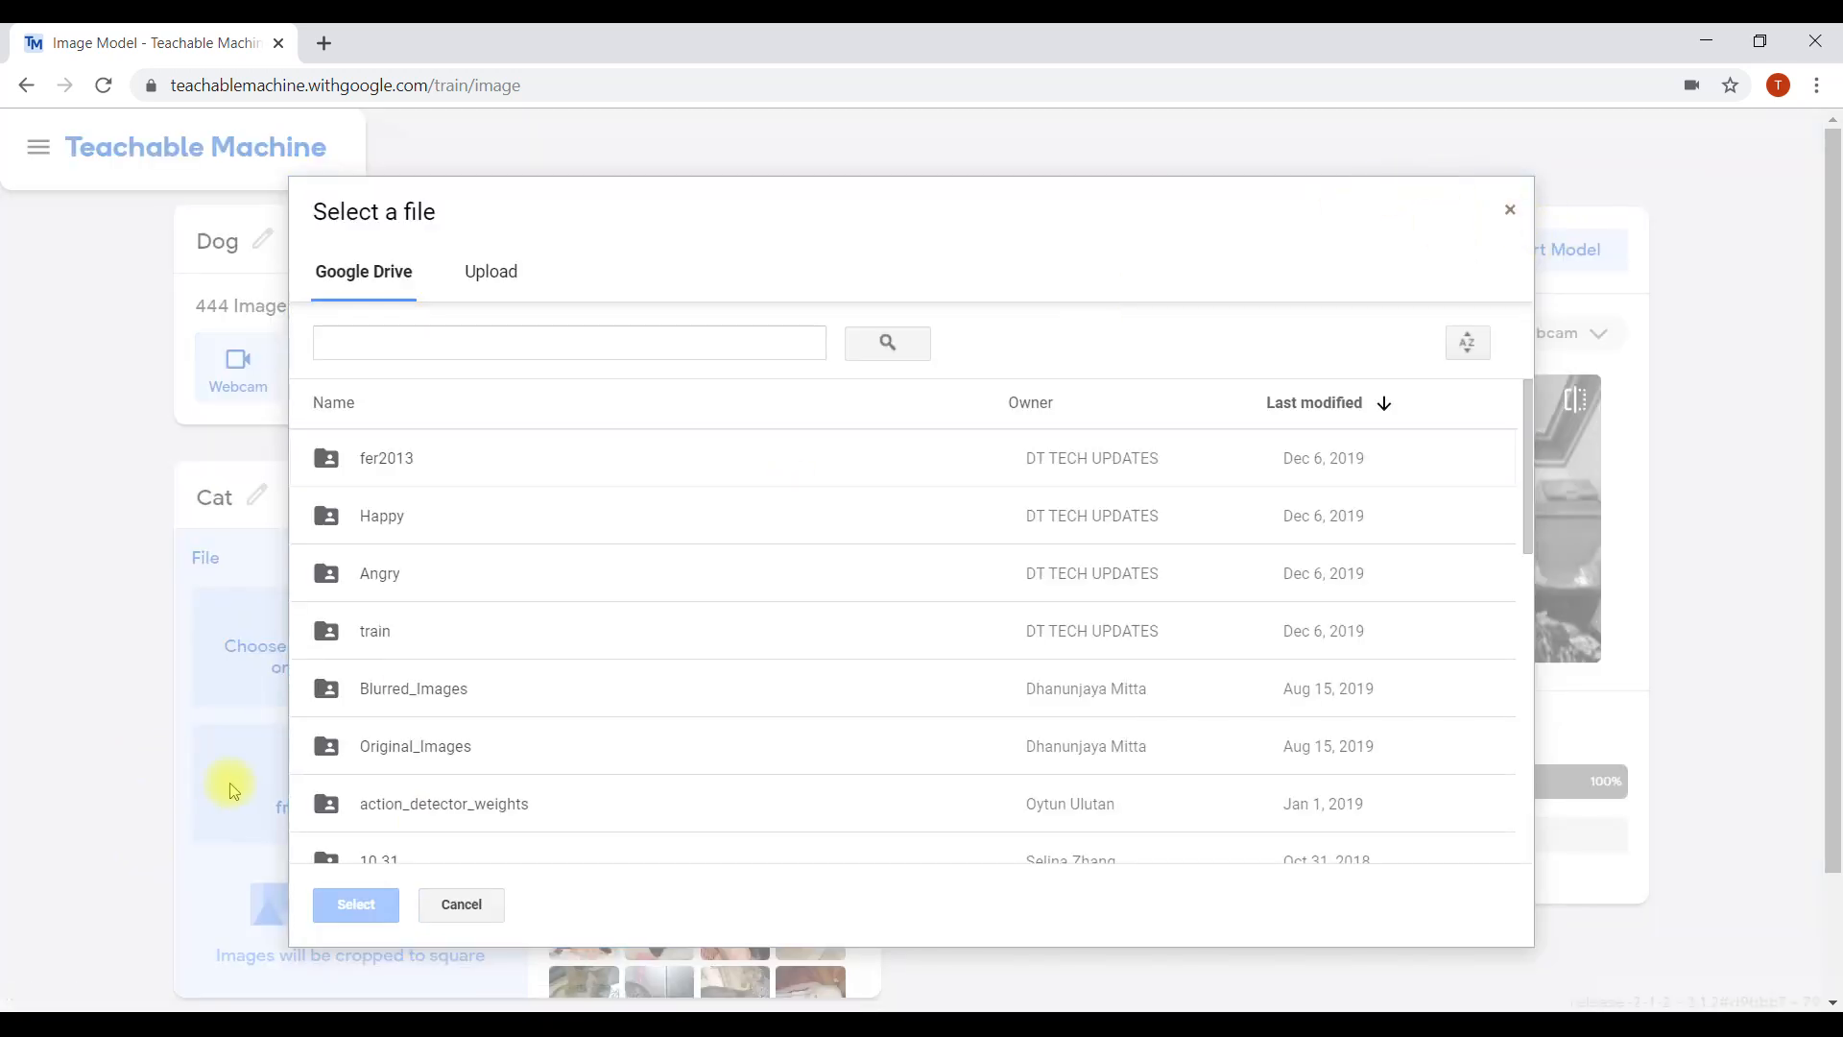
left_click(1512, 208)
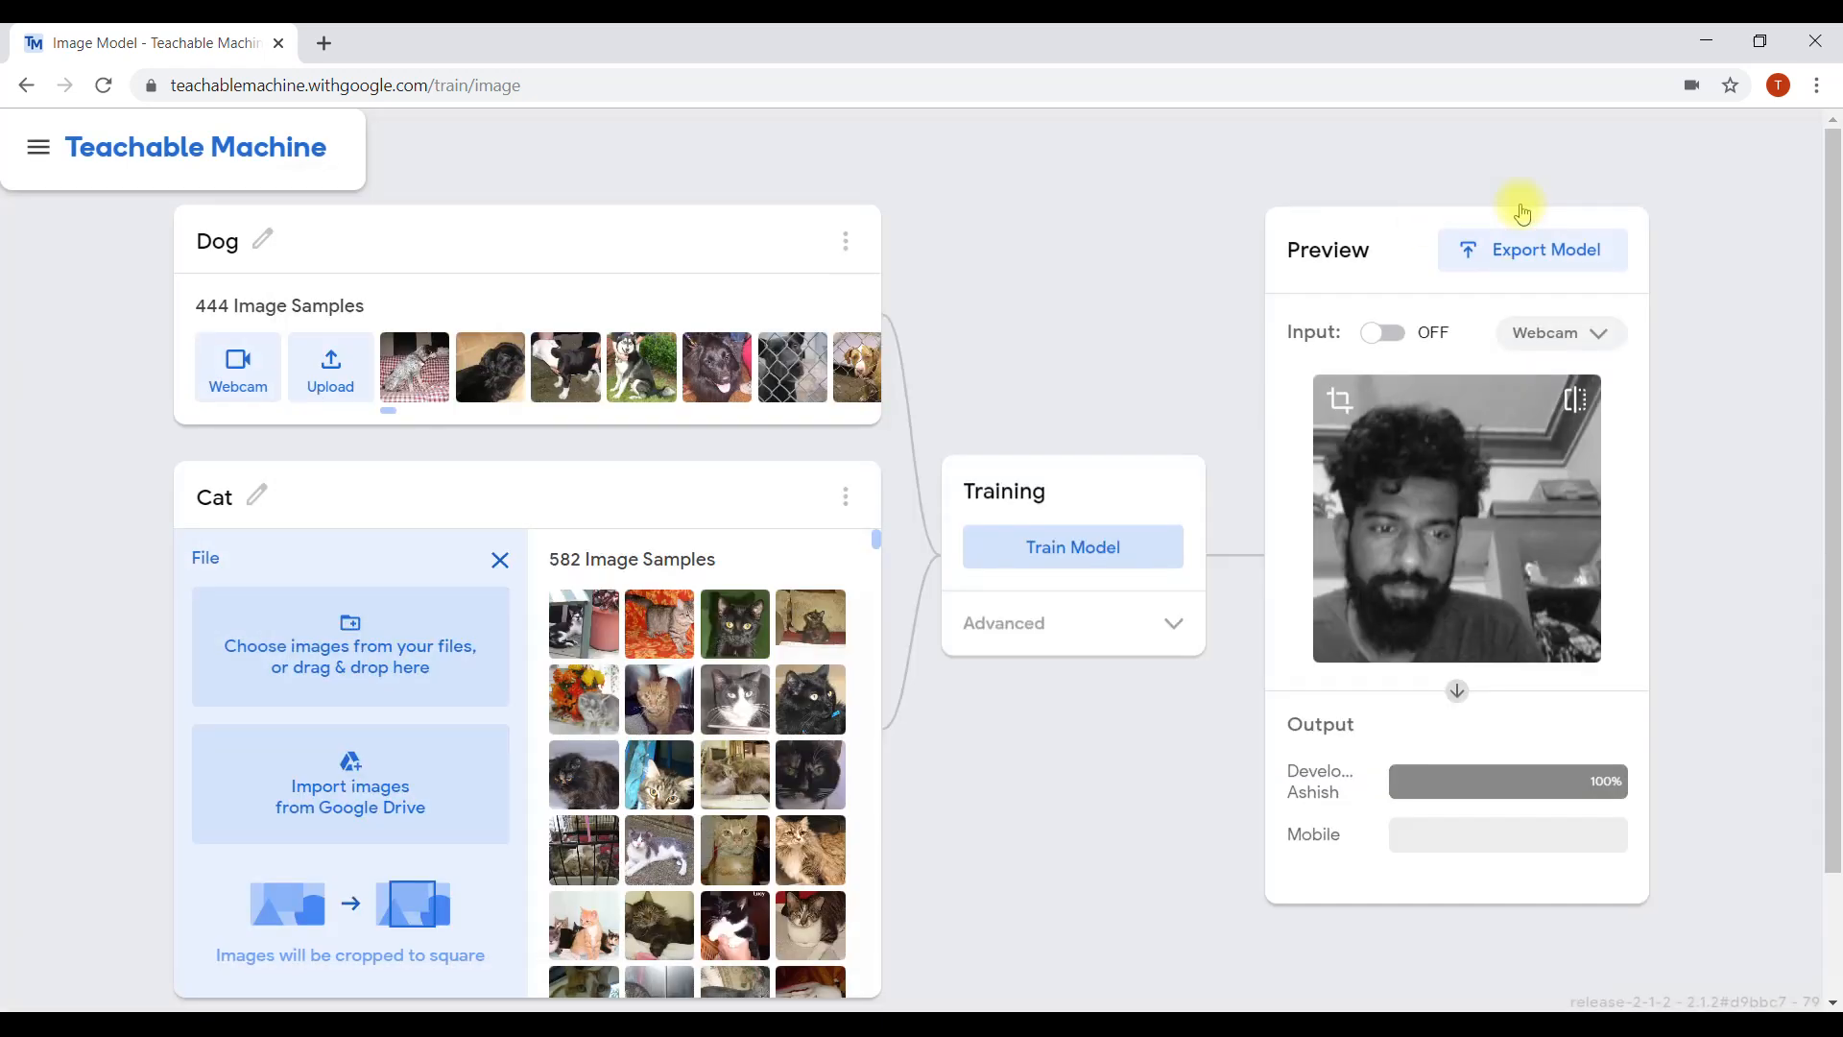
left_click(423, 800)
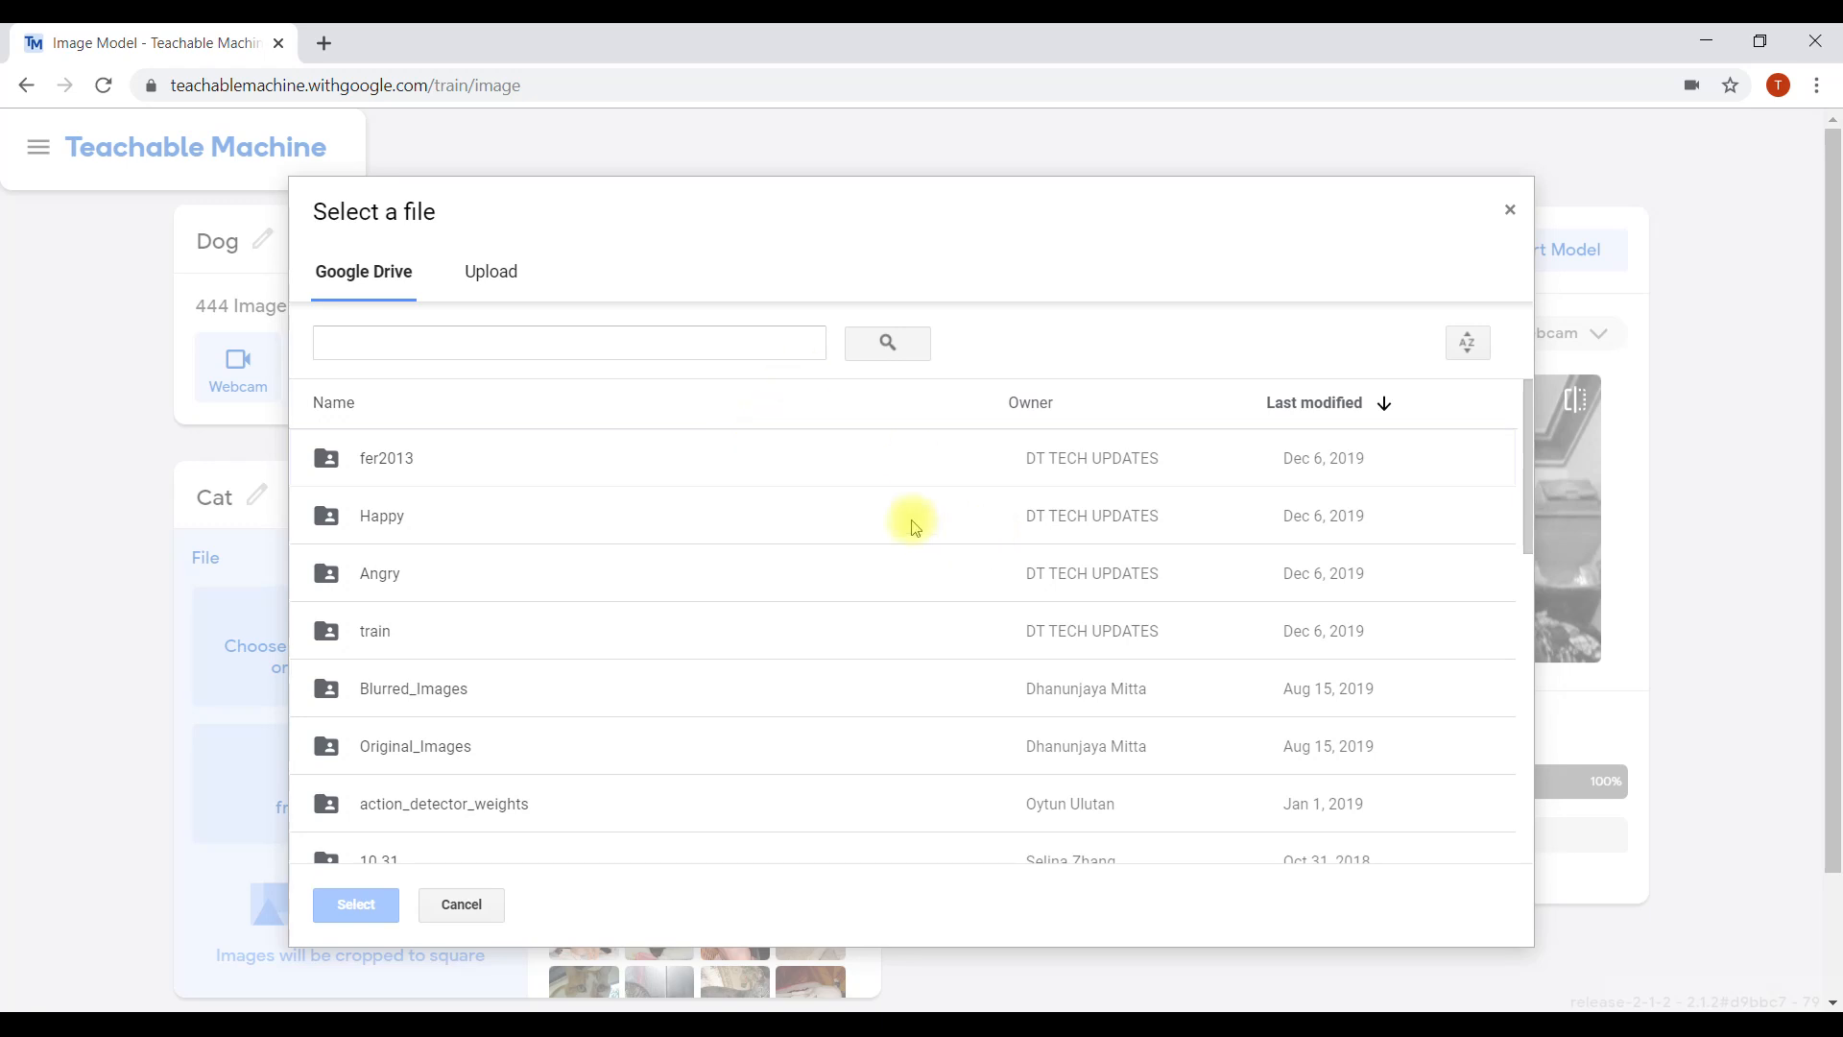
double_click(389, 516)
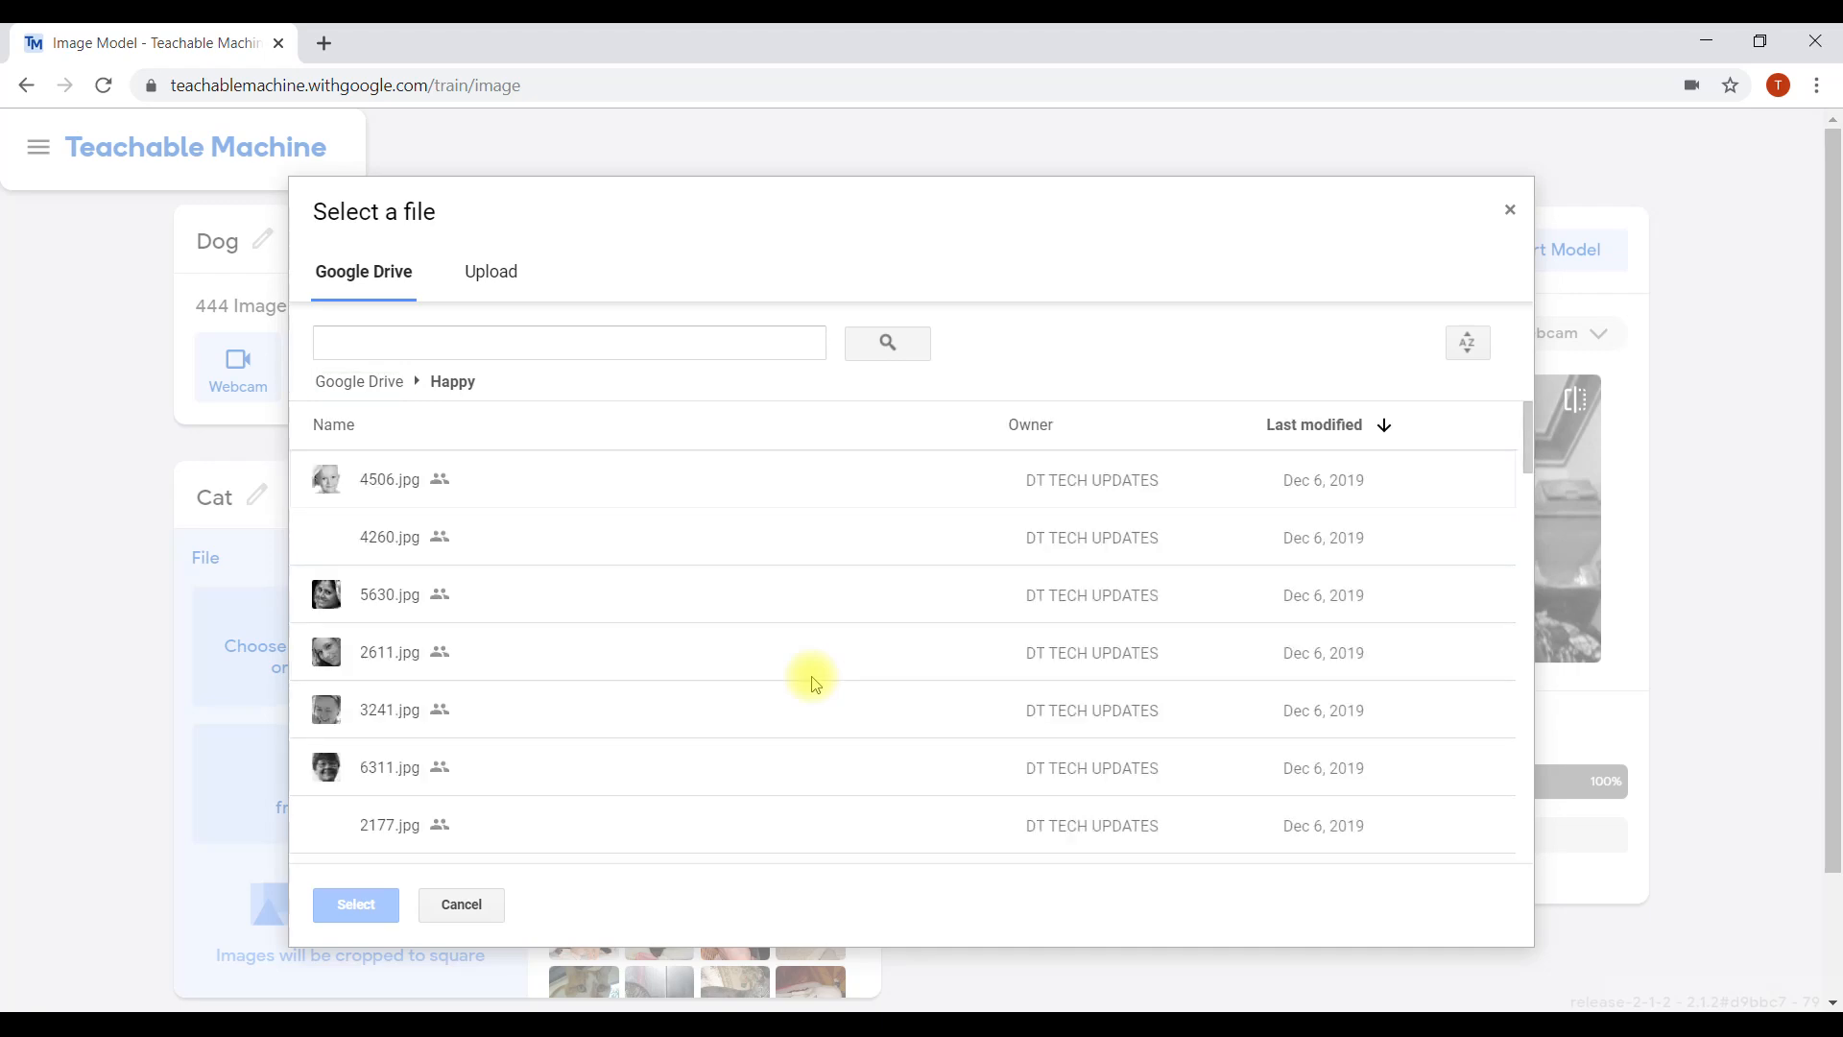
left_click_drag(480, 441, 481, 679)
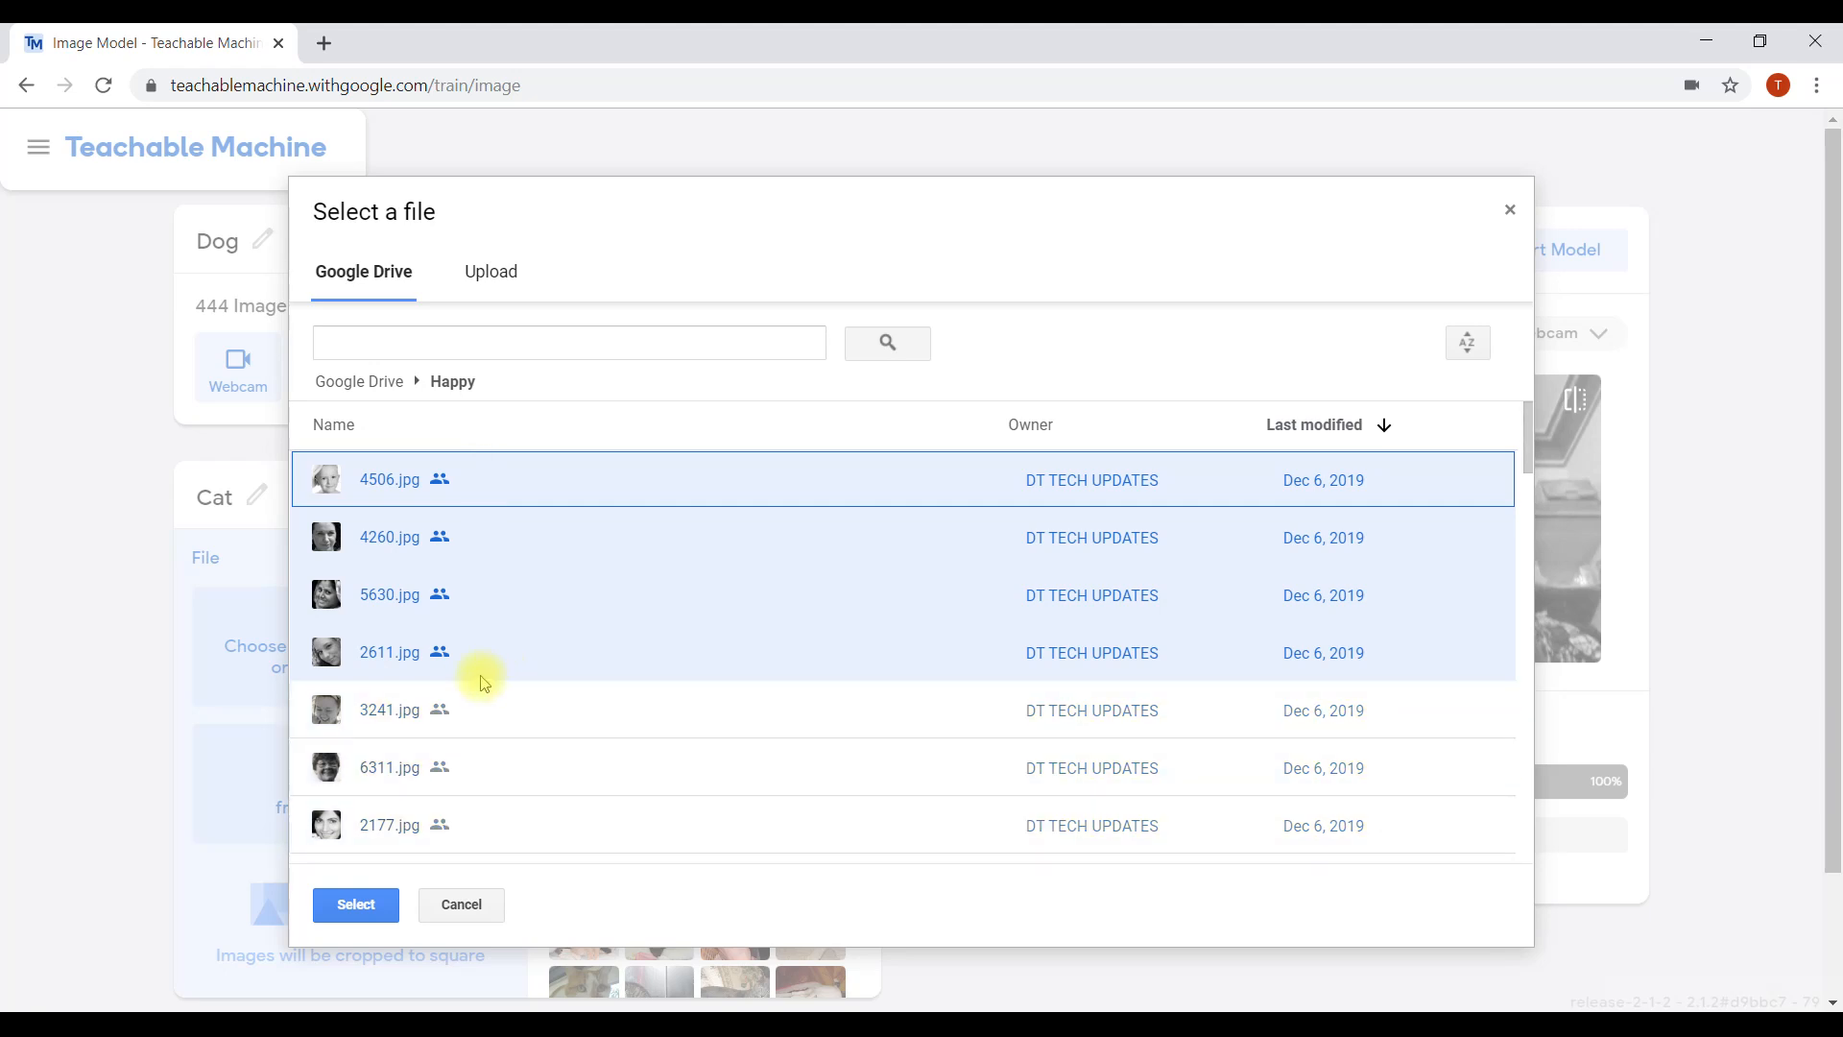
left_click(355, 907)
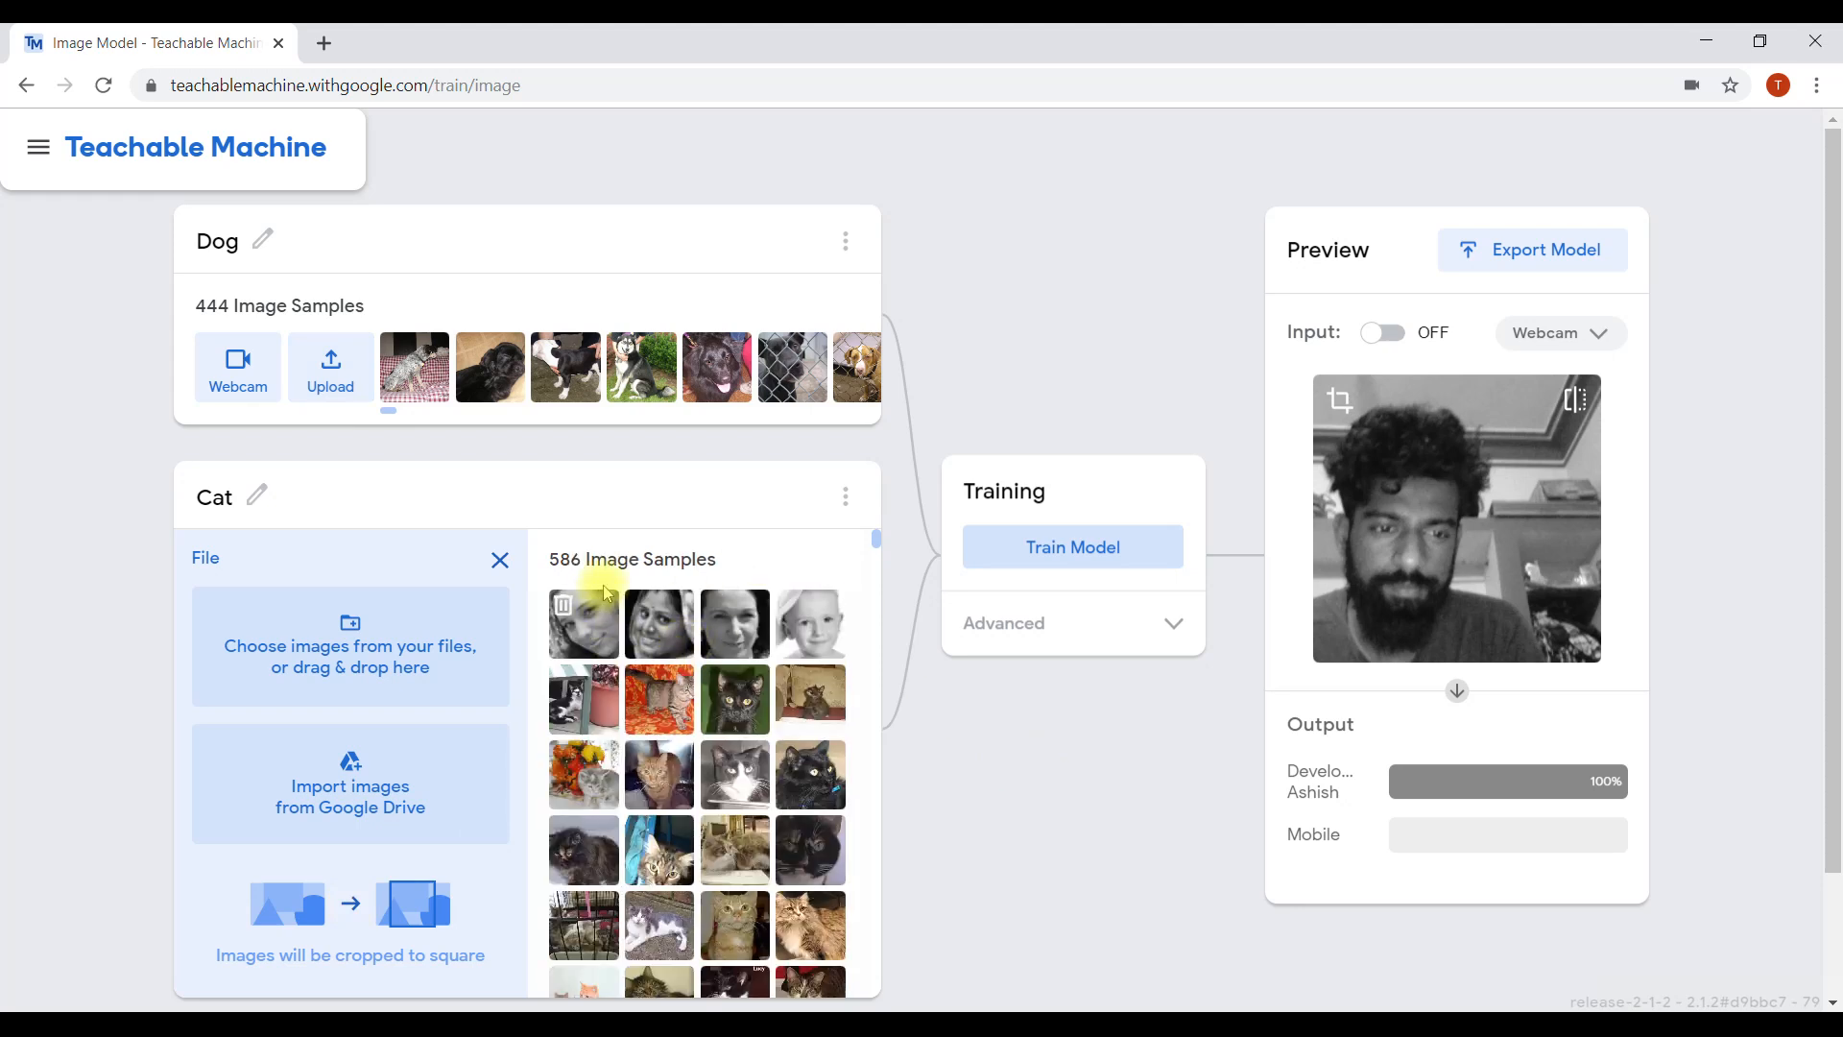
- Delete the four face images imported from Google Drive from the Cat class samples
left_click(566, 610)
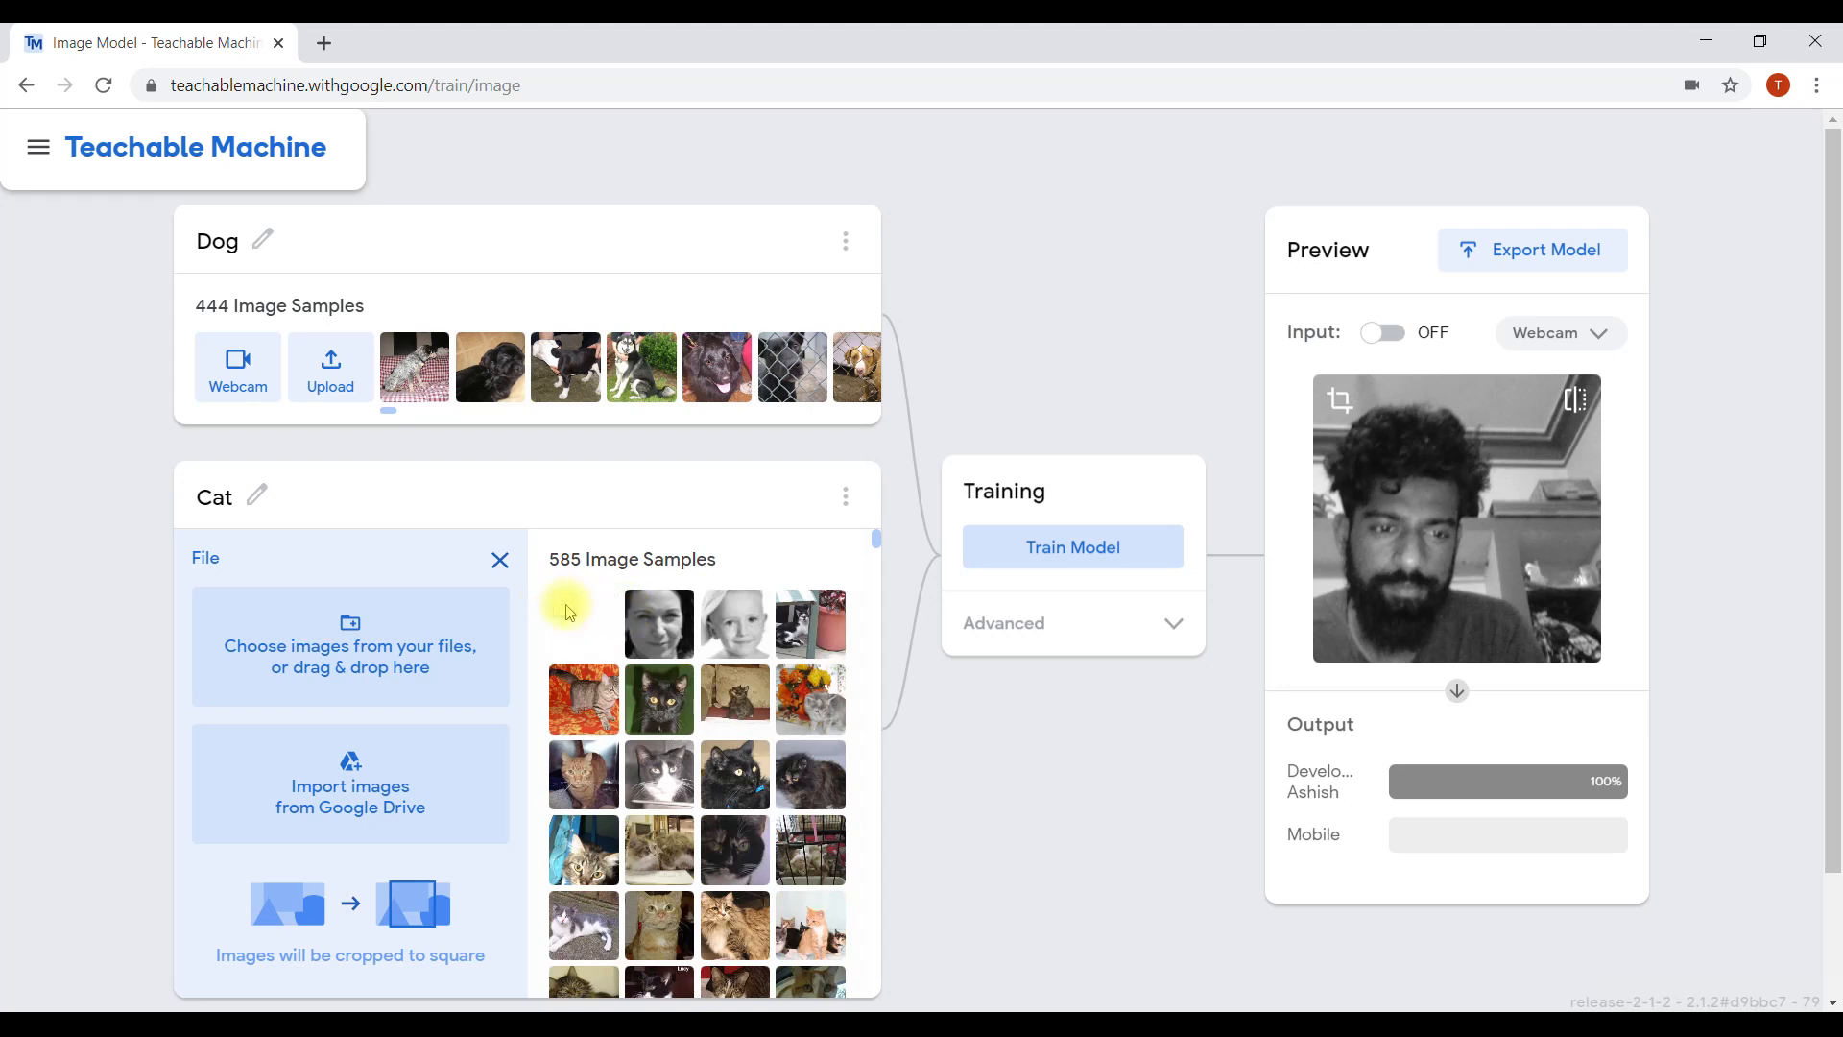
left_click(564, 606)
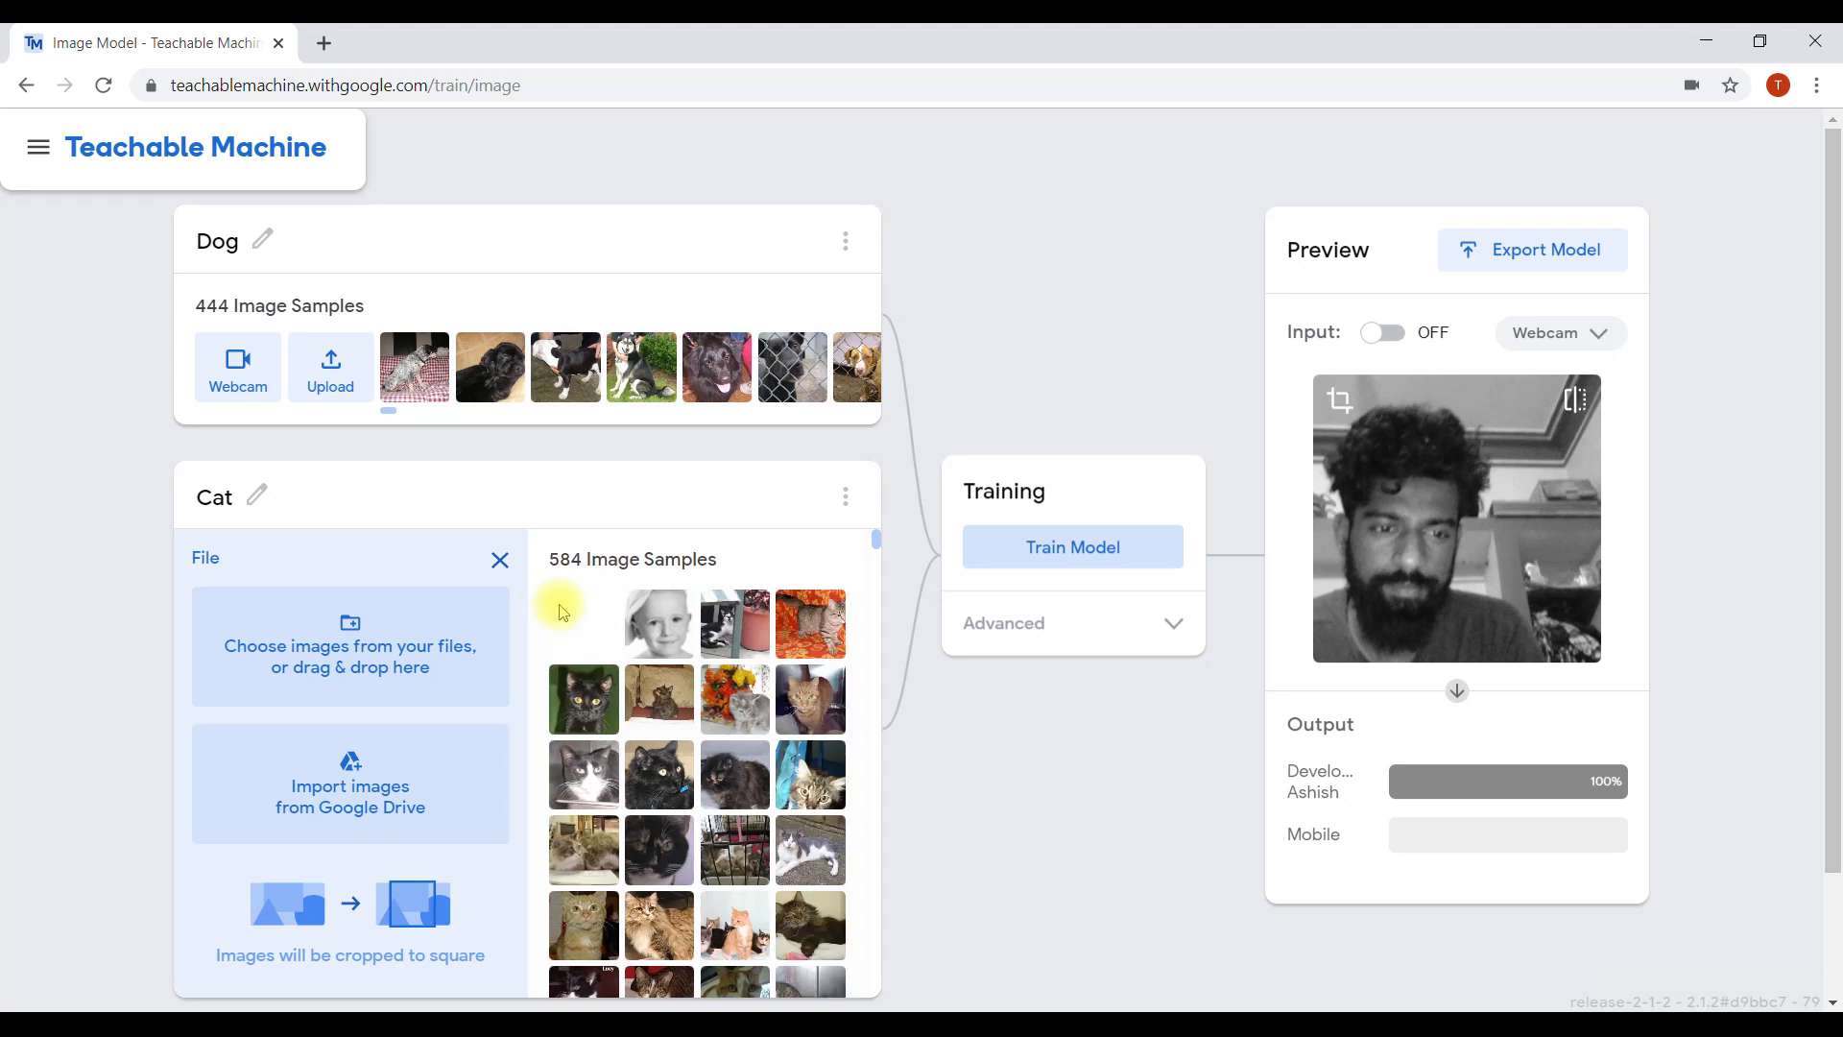
left_click(560, 607)
left_click(561, 608)
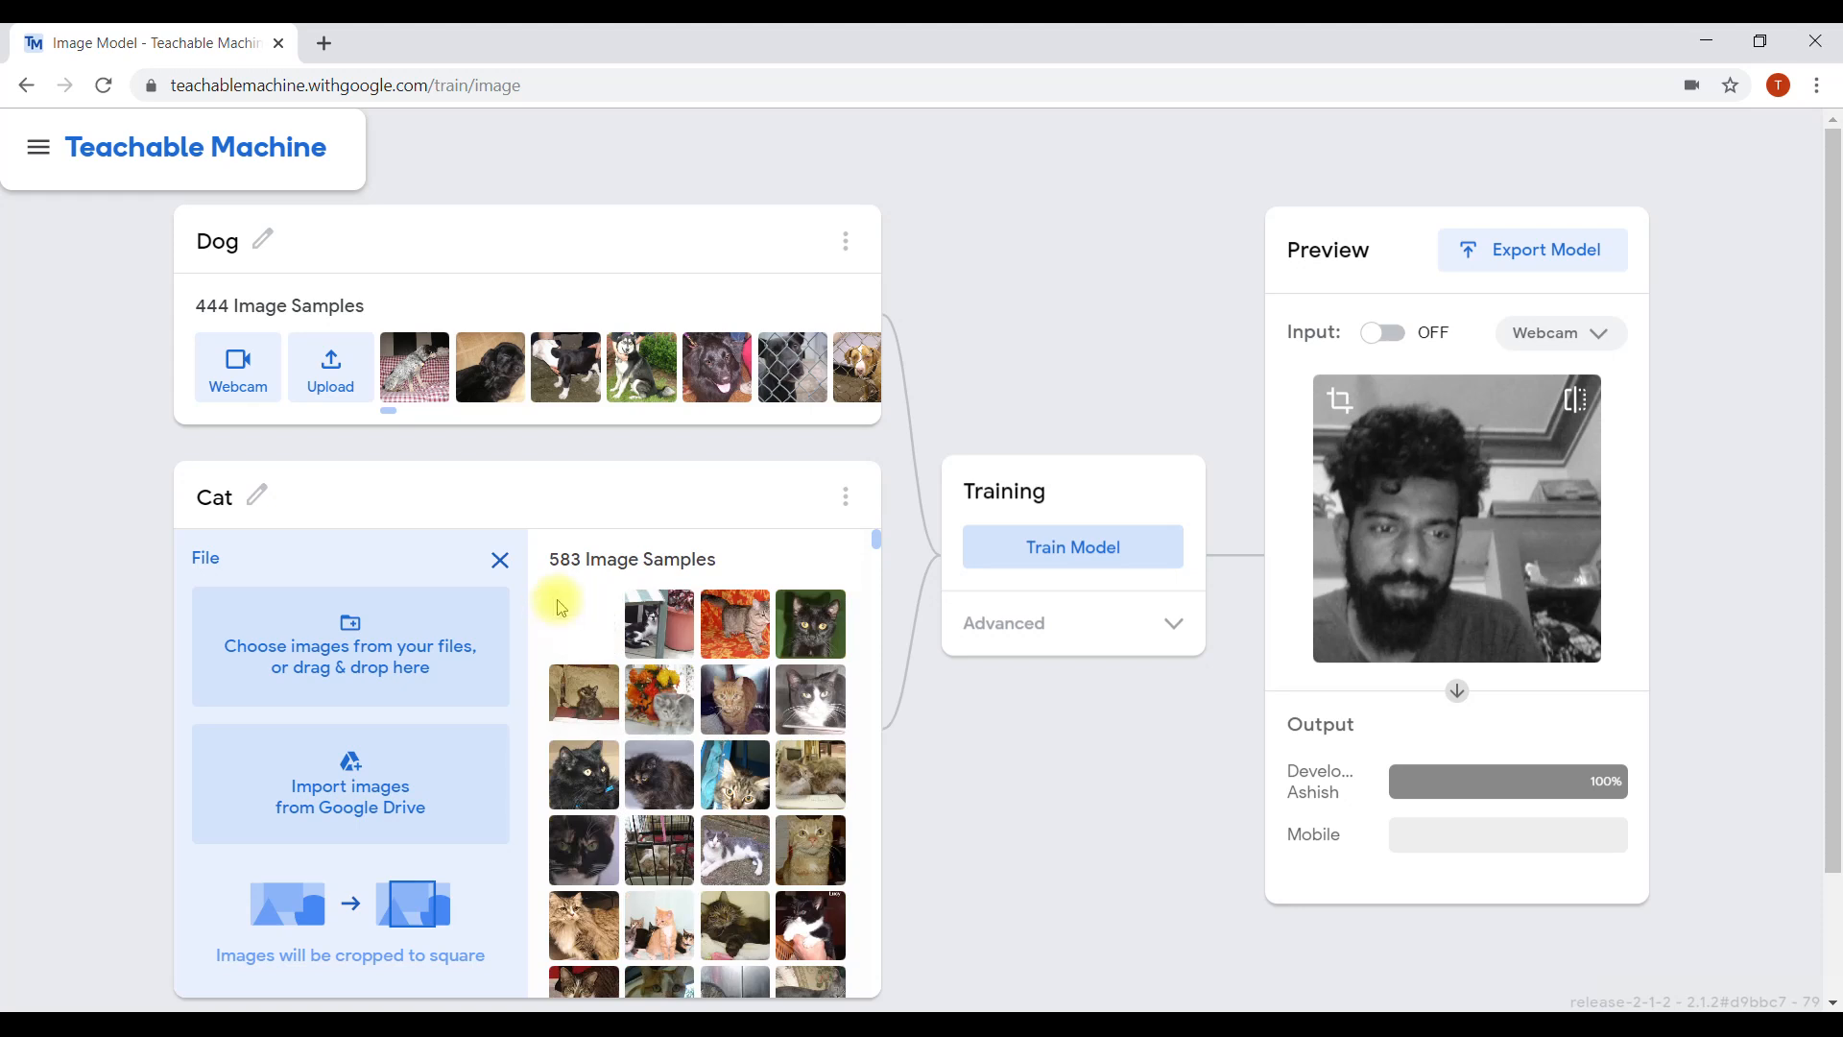
- Train the model on the Dog and Cat classes and turn on the preview with File as its input source
left_click(1104, 555)
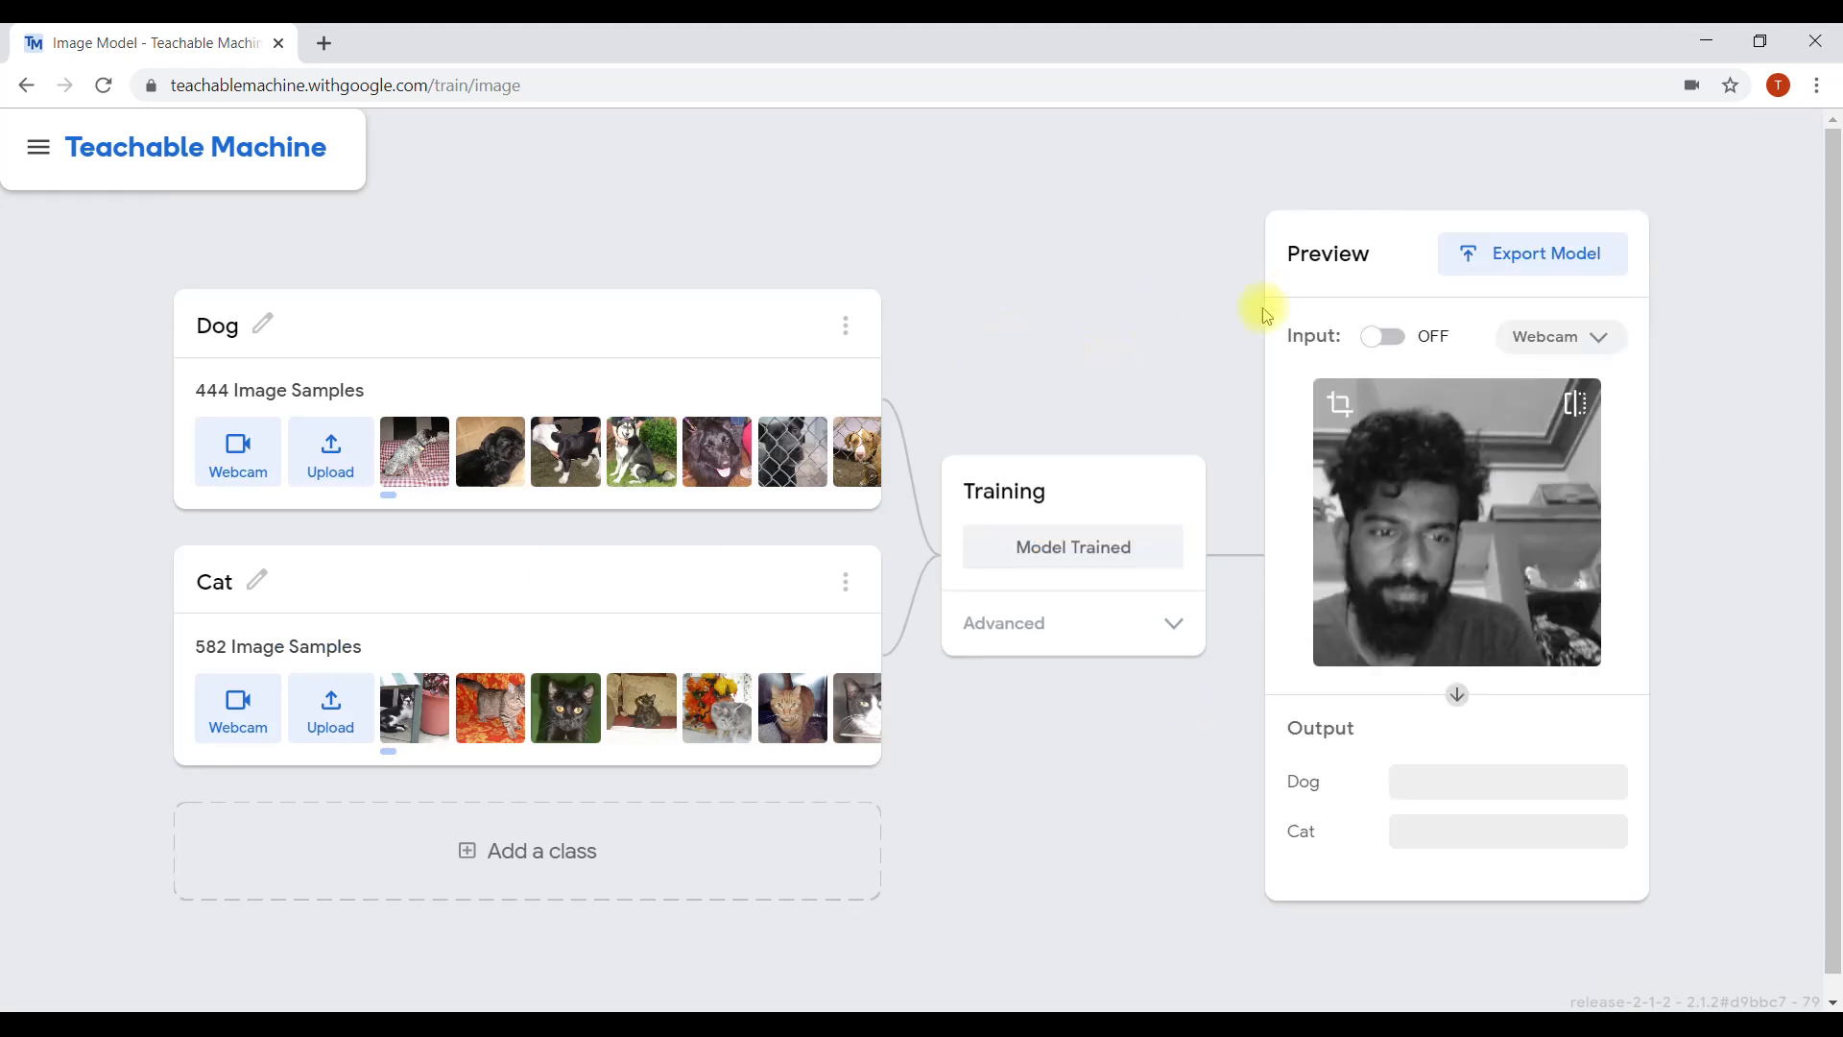
left_click(1374, 338)
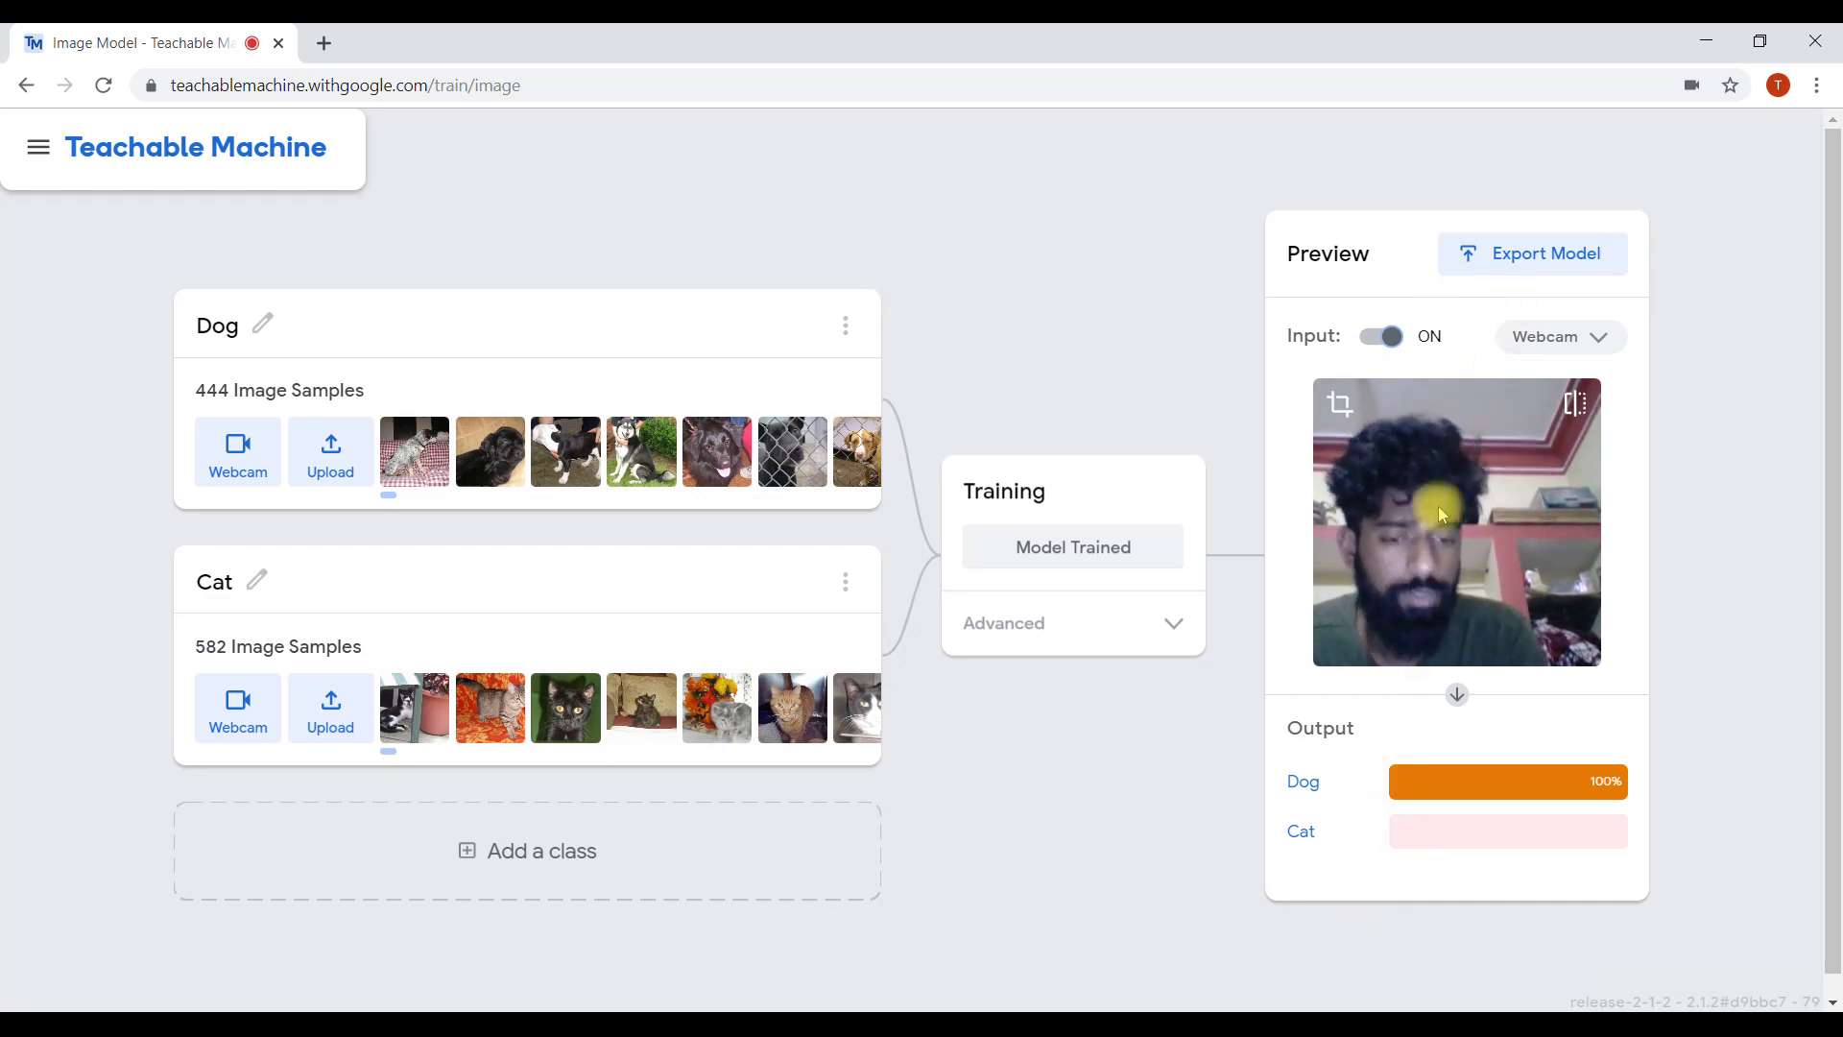
left_click(1509, 336)
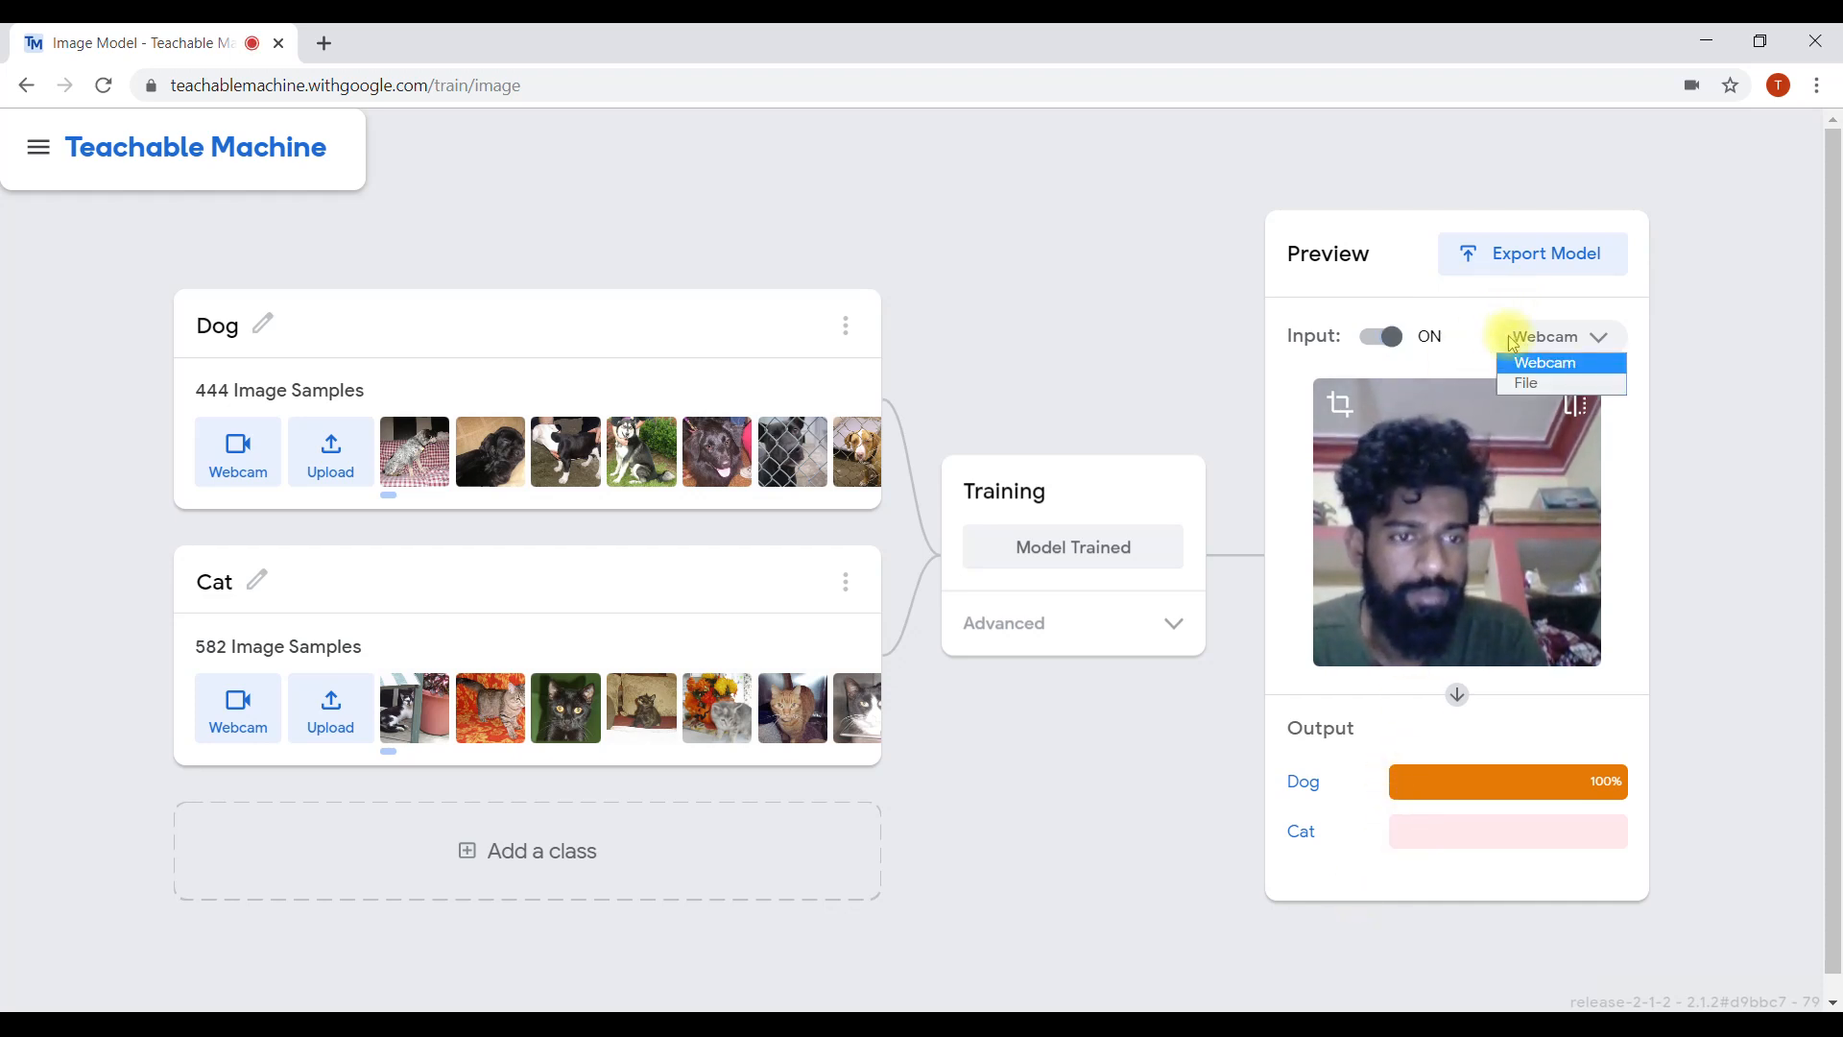
left_click(1536, 386)
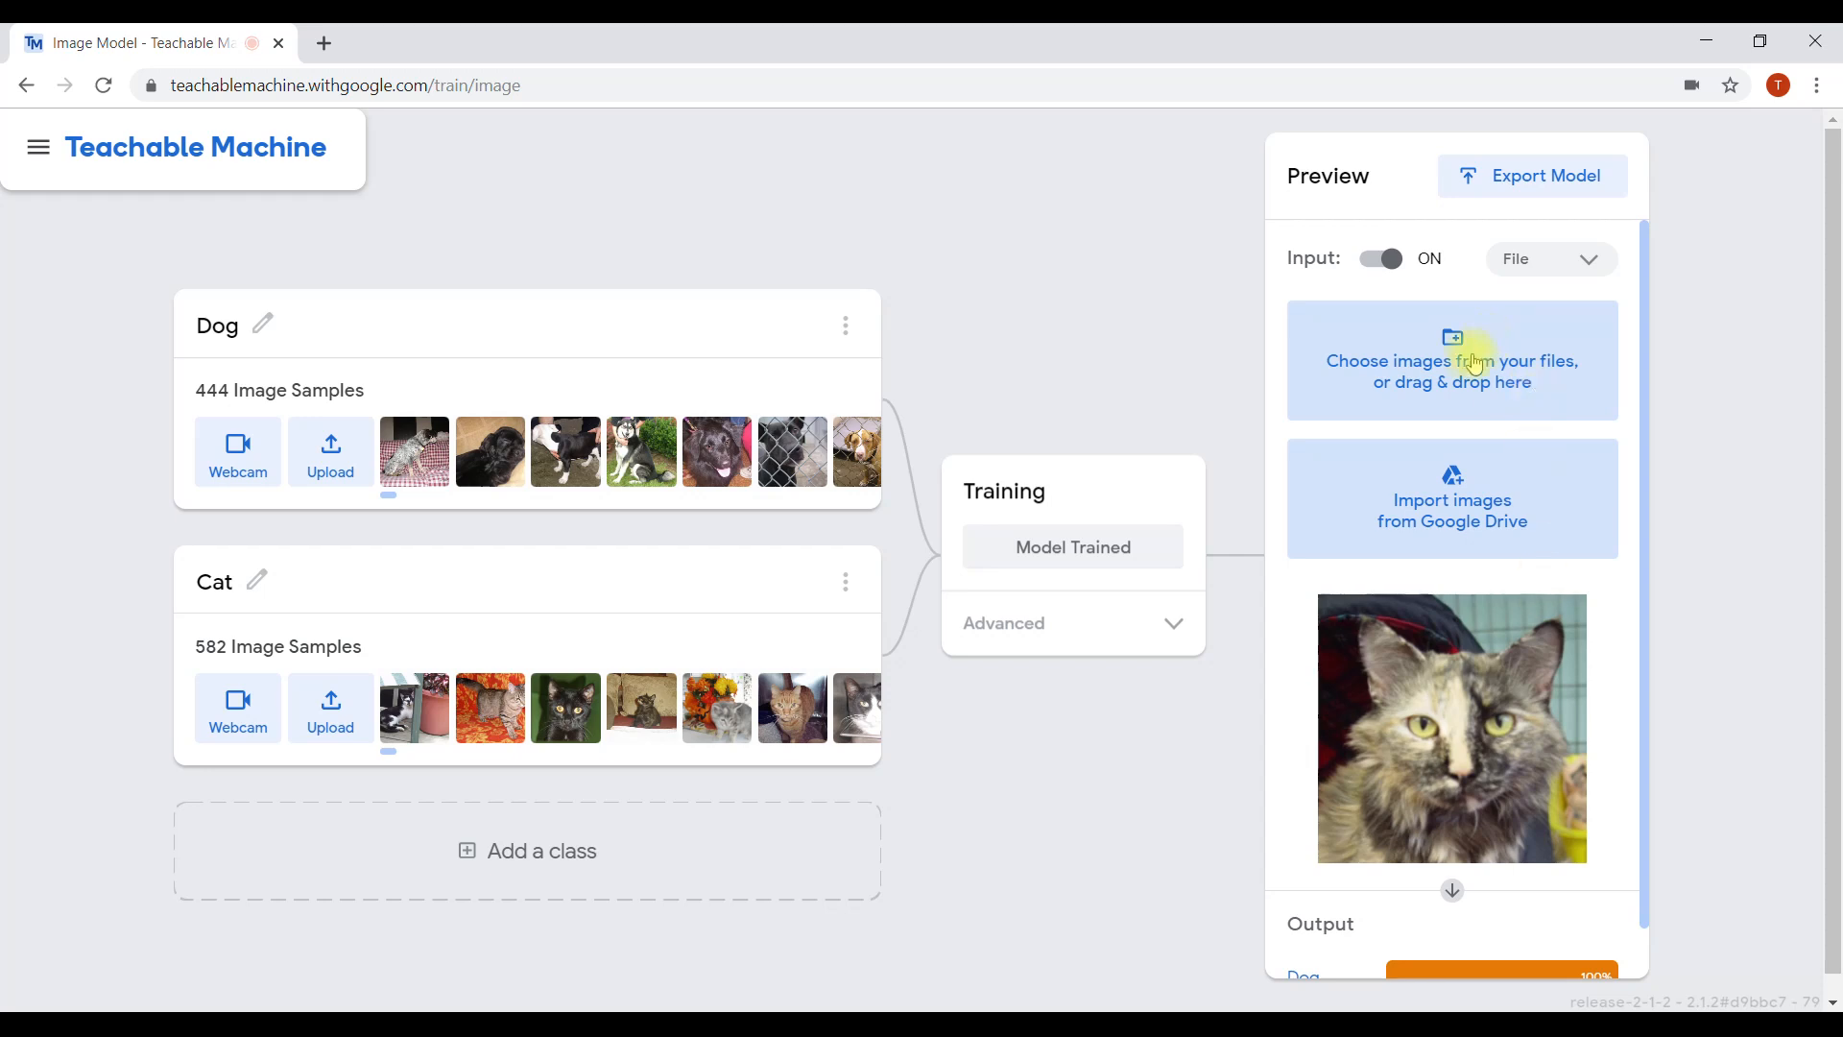
scroll(1829, 493, "down", 1)
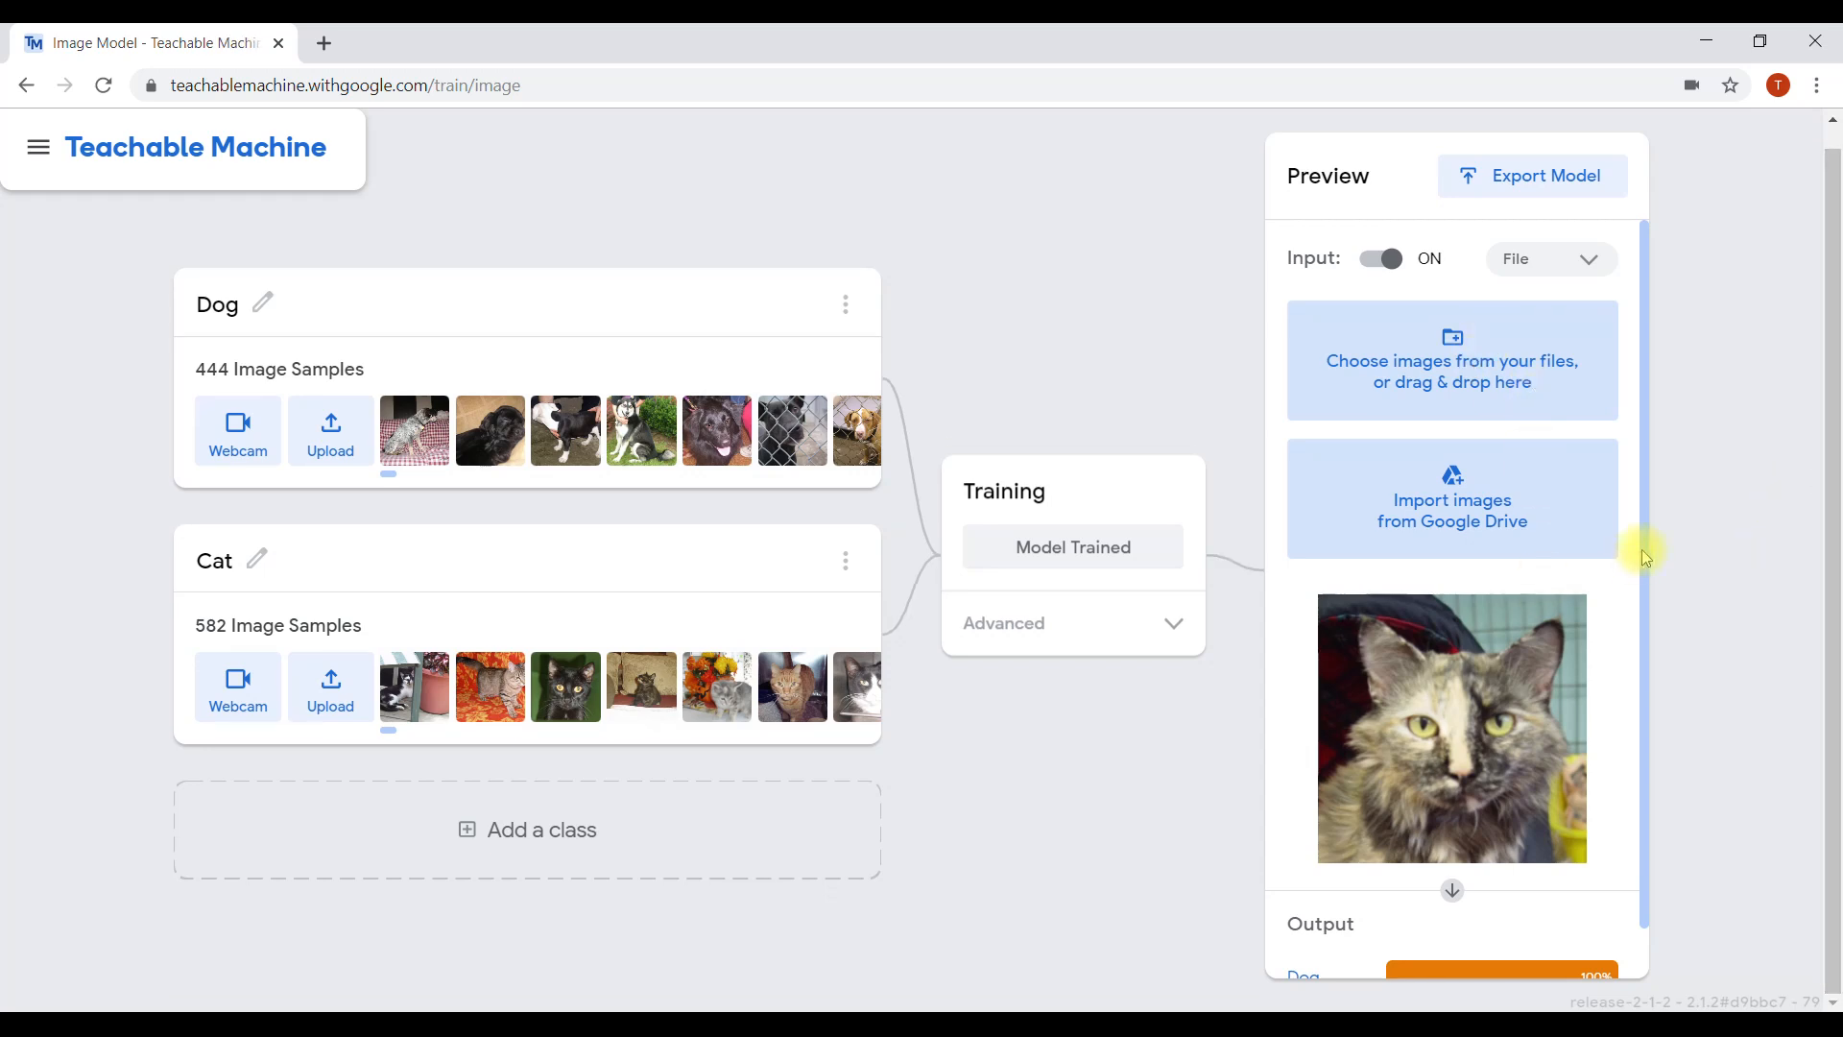
scroll(1643, 633, "down", 1)
mouse_move(1640, 630)
left_mouse_down()
mouse_move(1633, 551)
mouse_move(1638, 625)
mouse_move(1632, 610)
left_mouse_up()
- Test the trained model on image 14 and one more picture from the Cat folder under PetImages
left_click(1519, 309)
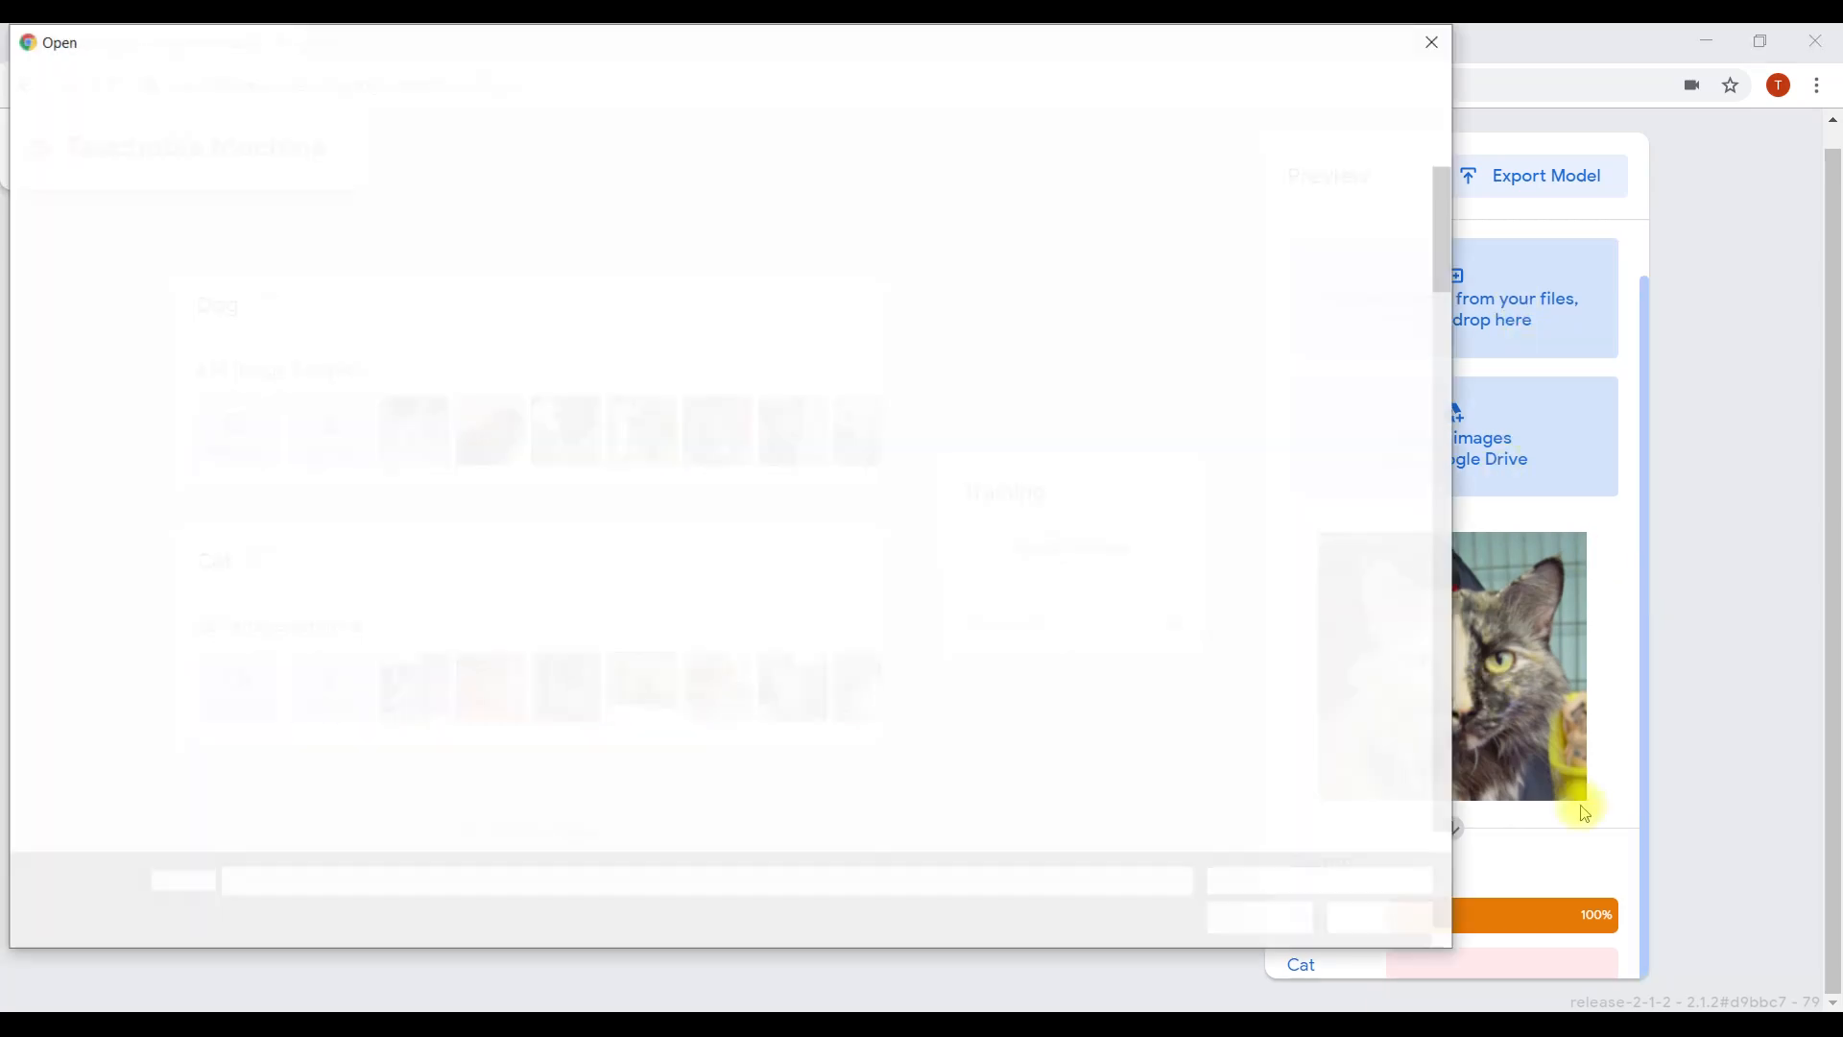
left_click(1445, 50)
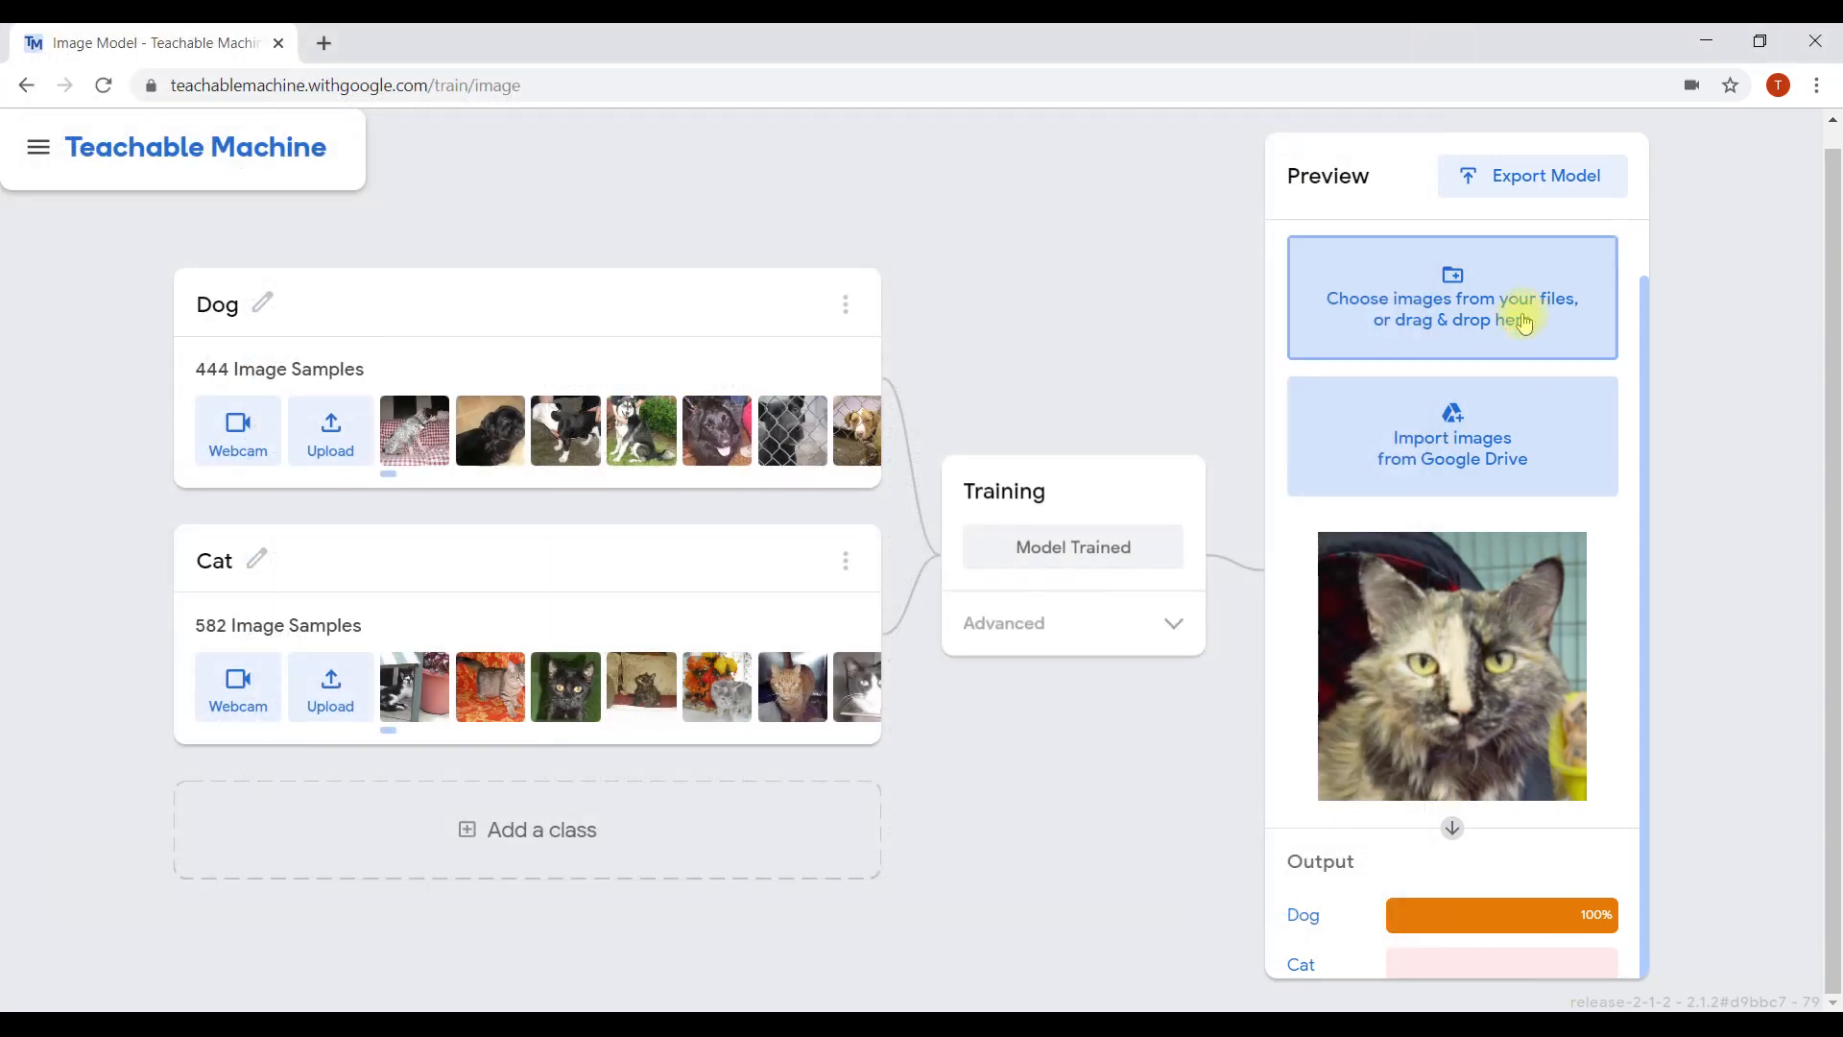
left_click(1474, 303)
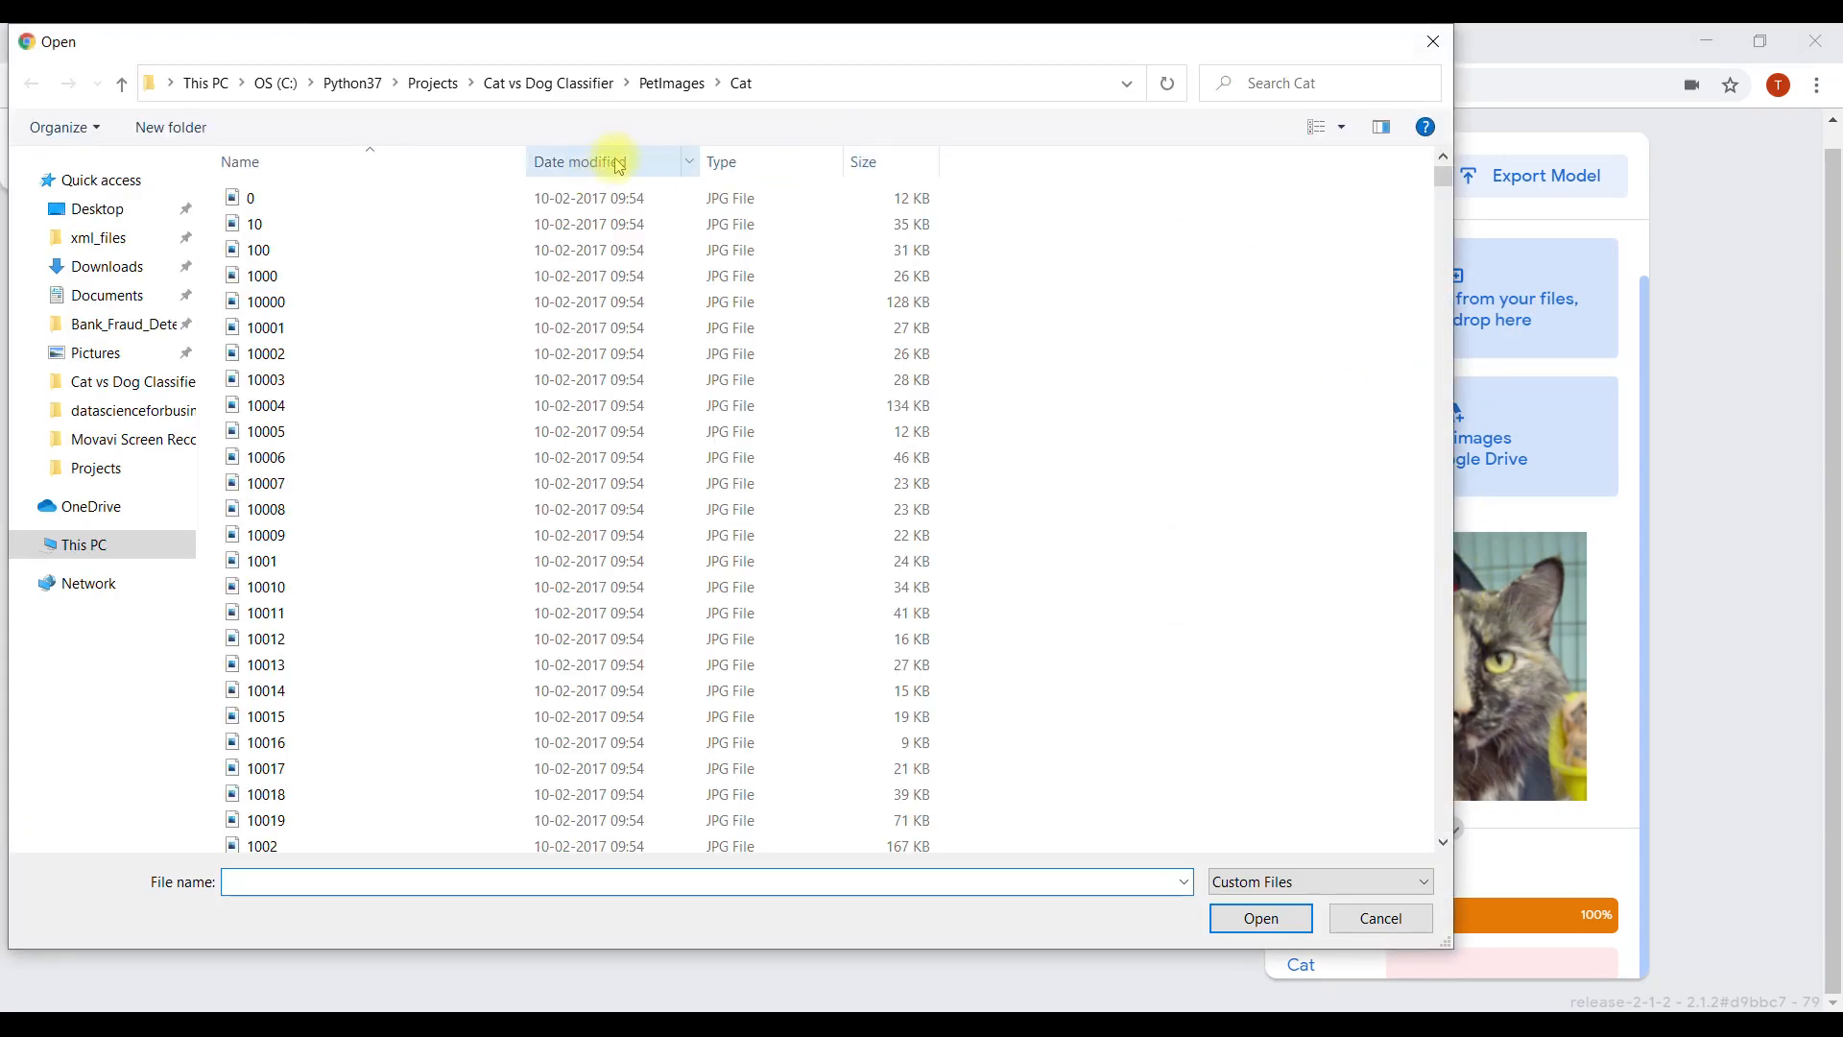
left_click(1341, 134)
left_click(1411, 92)
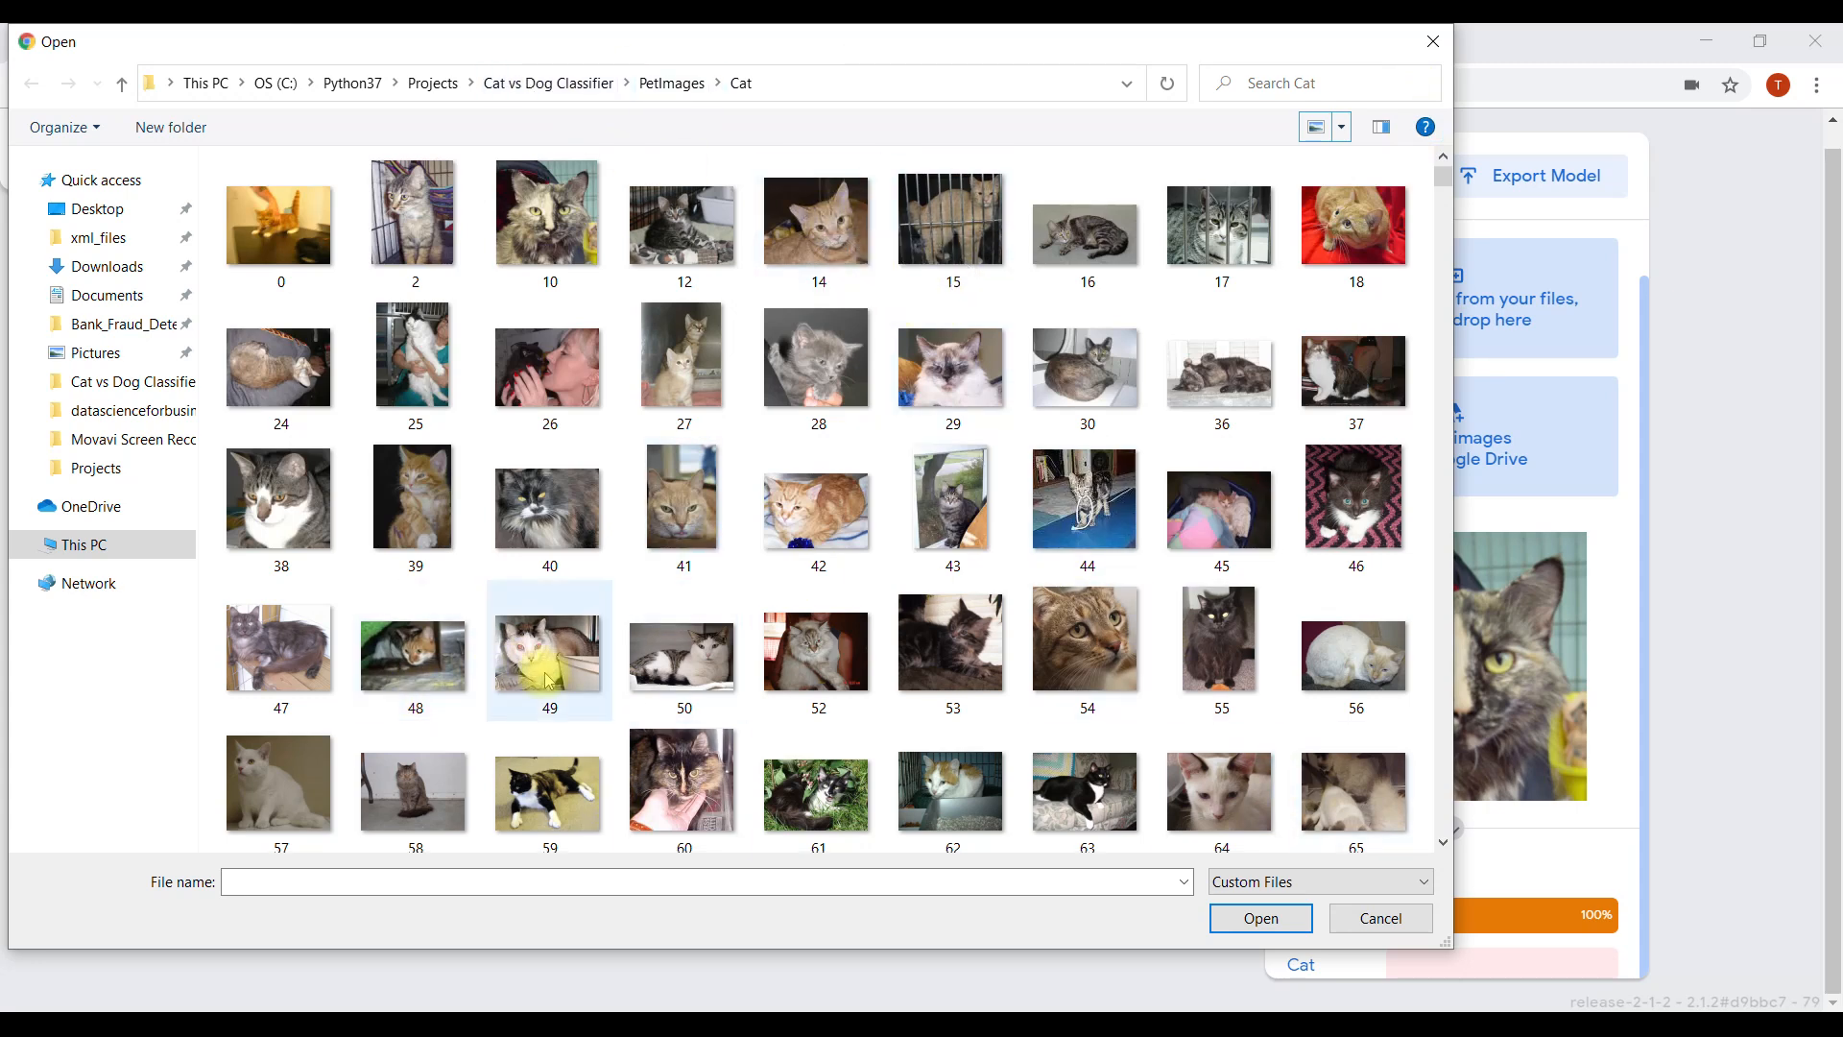
double_click(839, 217)
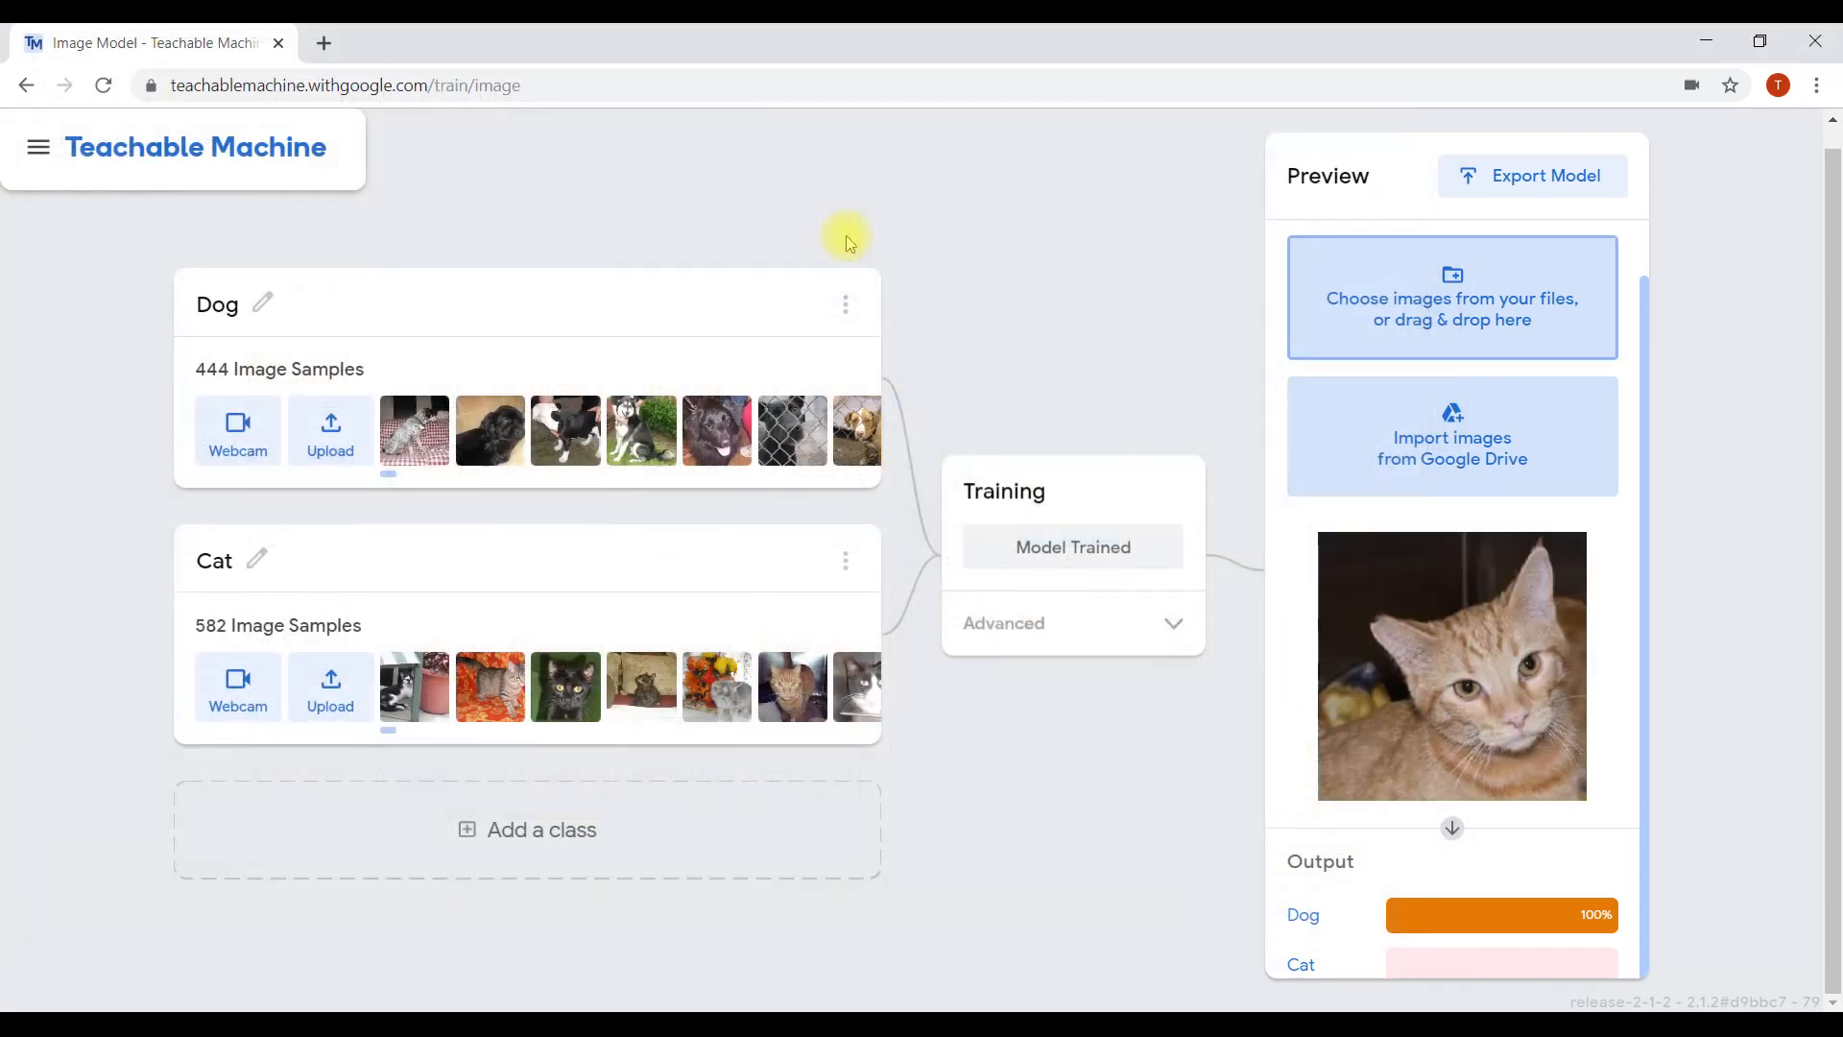
left_click_drag(1638, 711, 1638, 728)
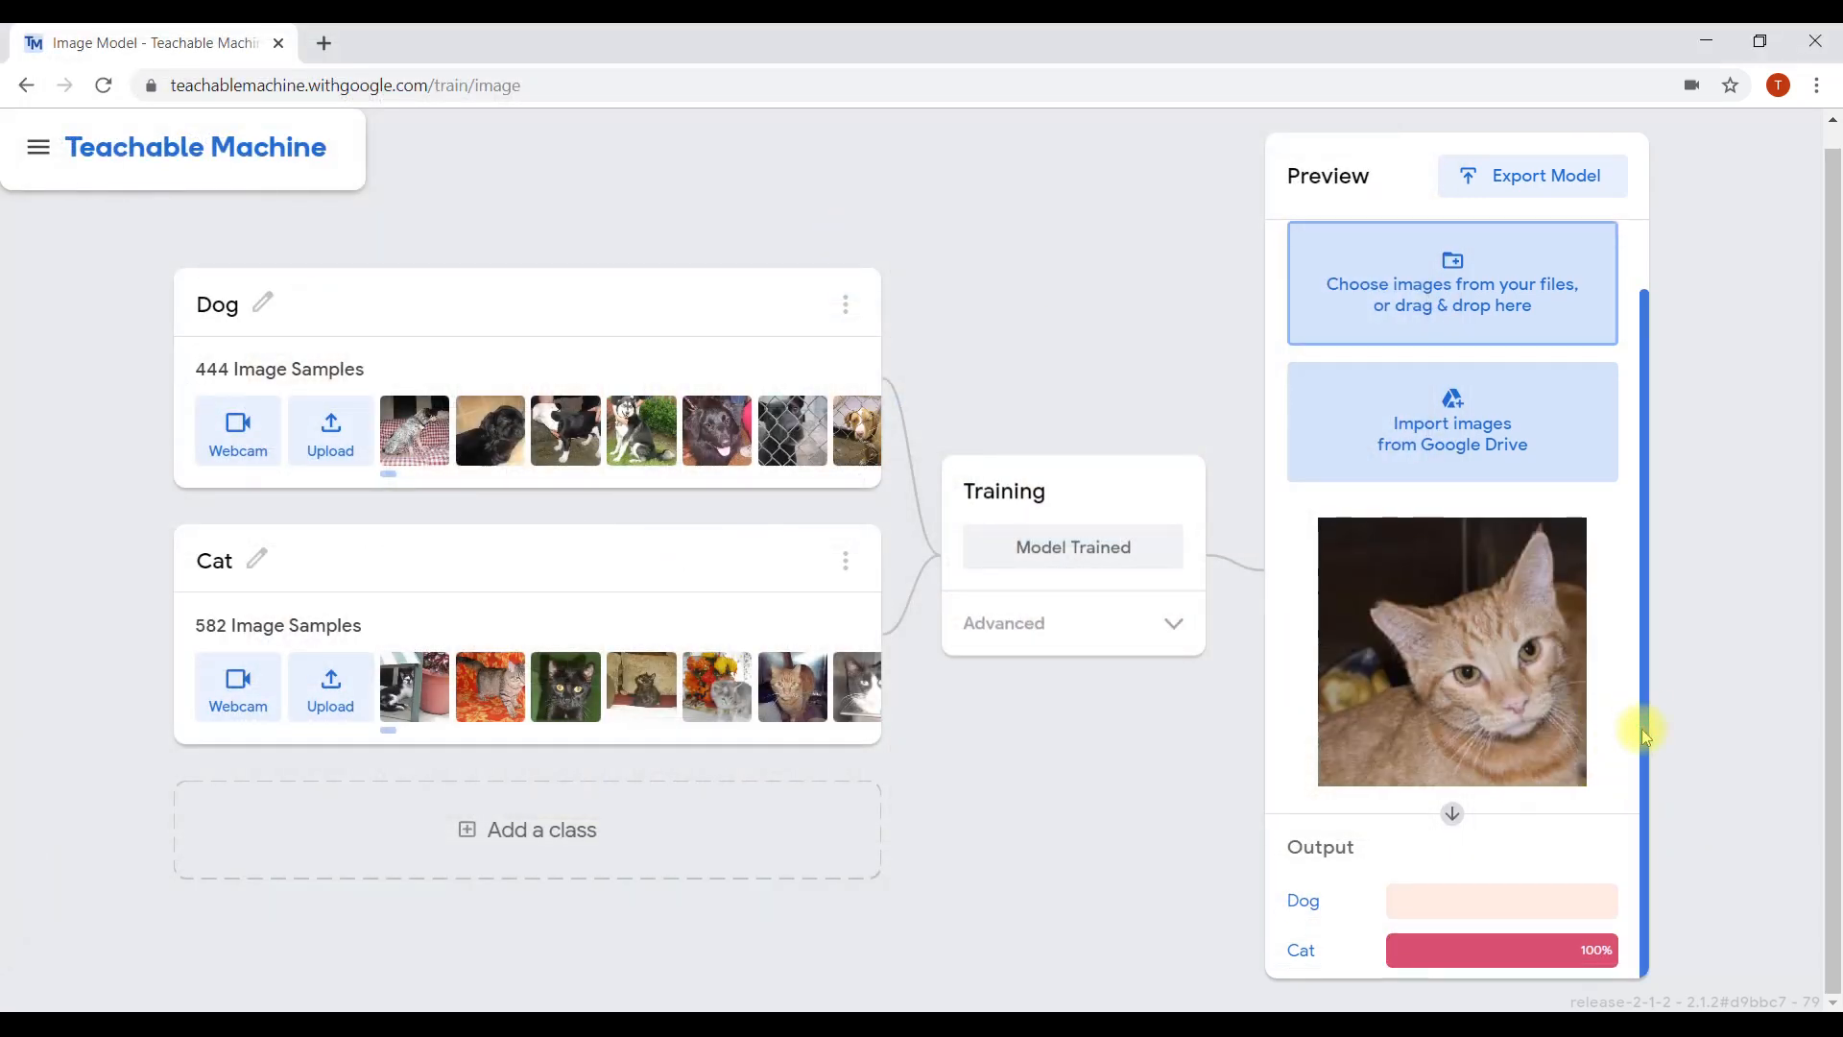
left_click(1481, 317)
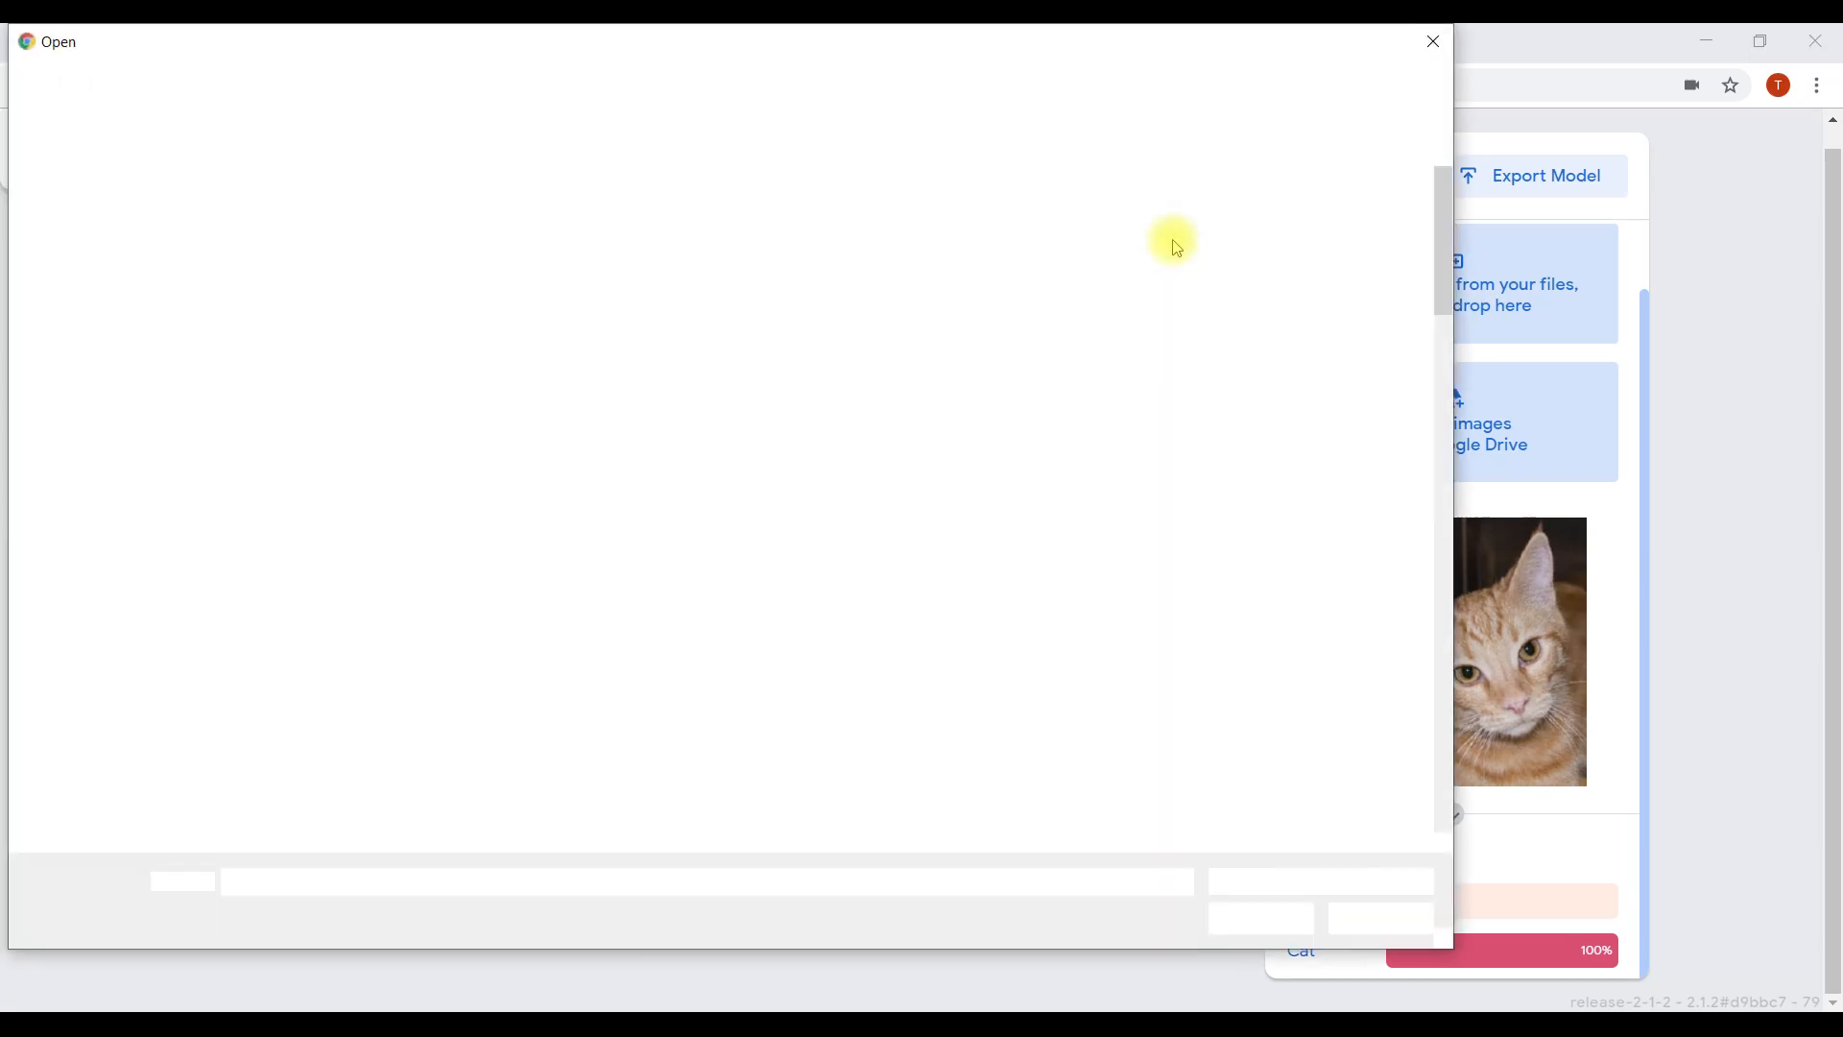
double_click(1104, 244)
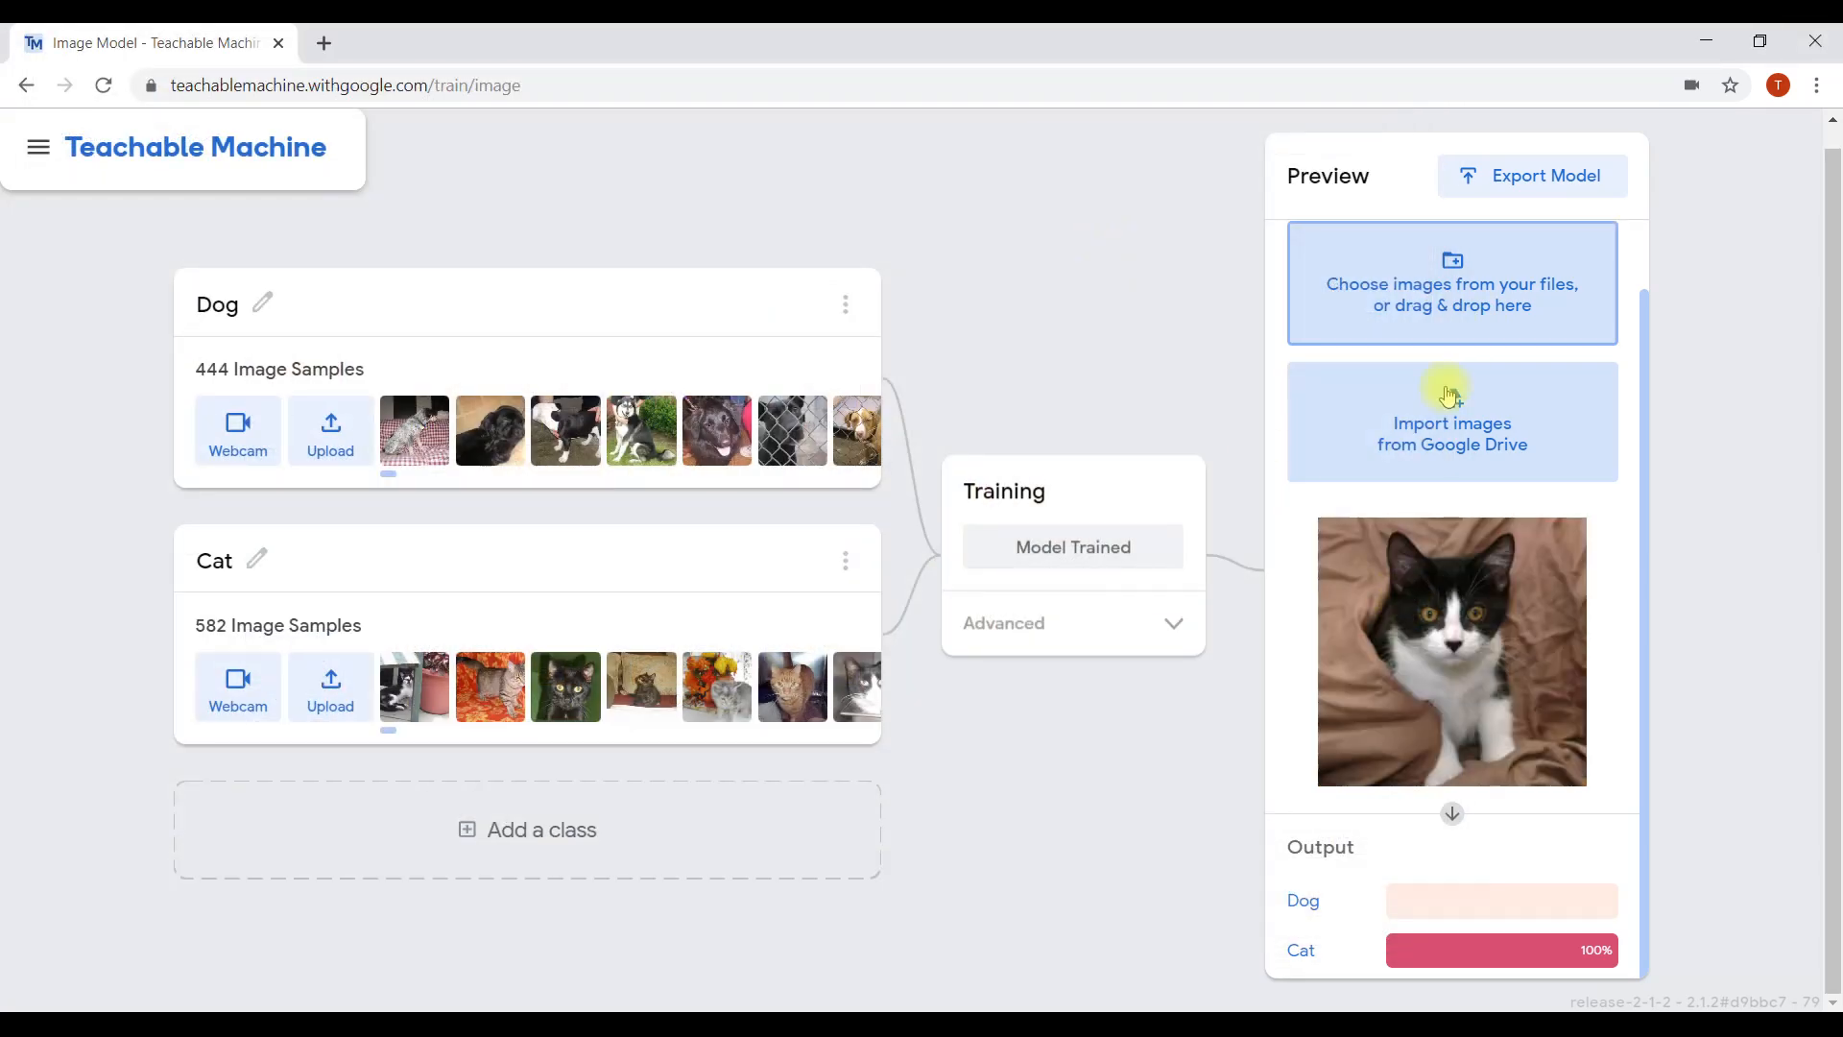
- Test the trained model on image 40 from the Dog folder under PetImages
left_click(1440, 312)
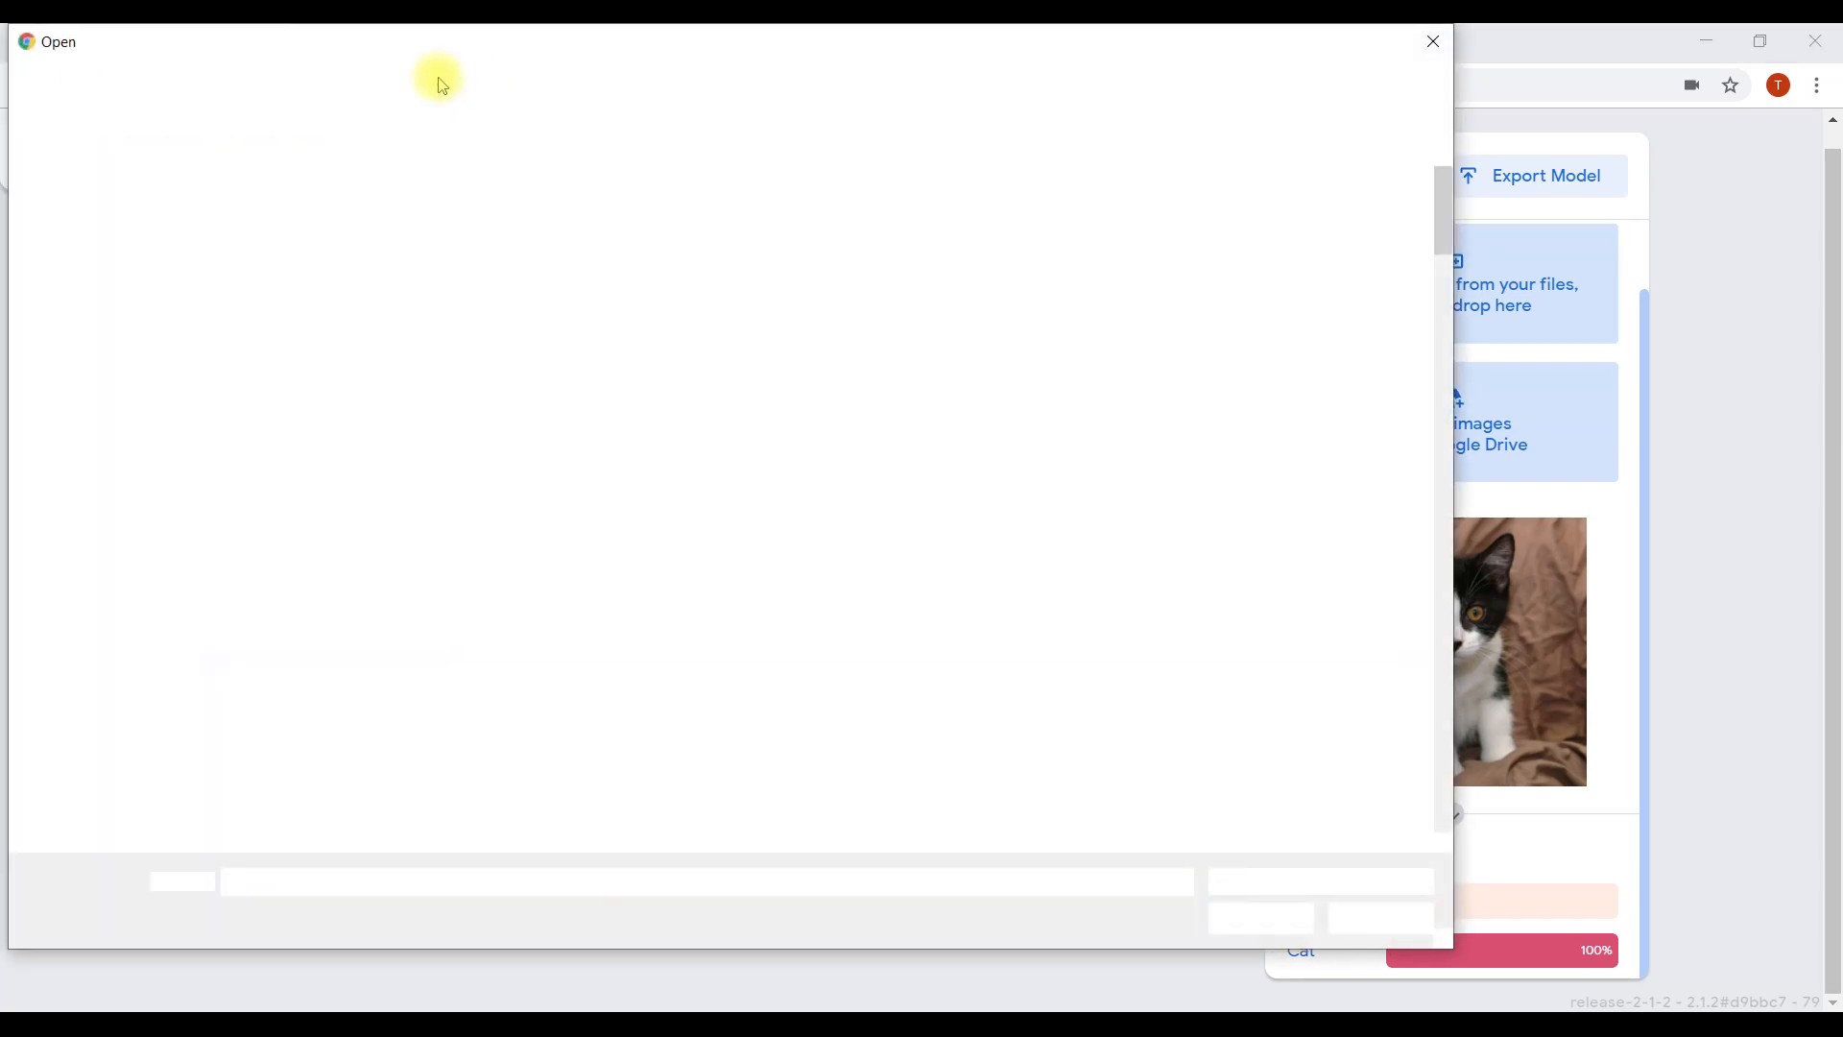
left_click(672, 81)
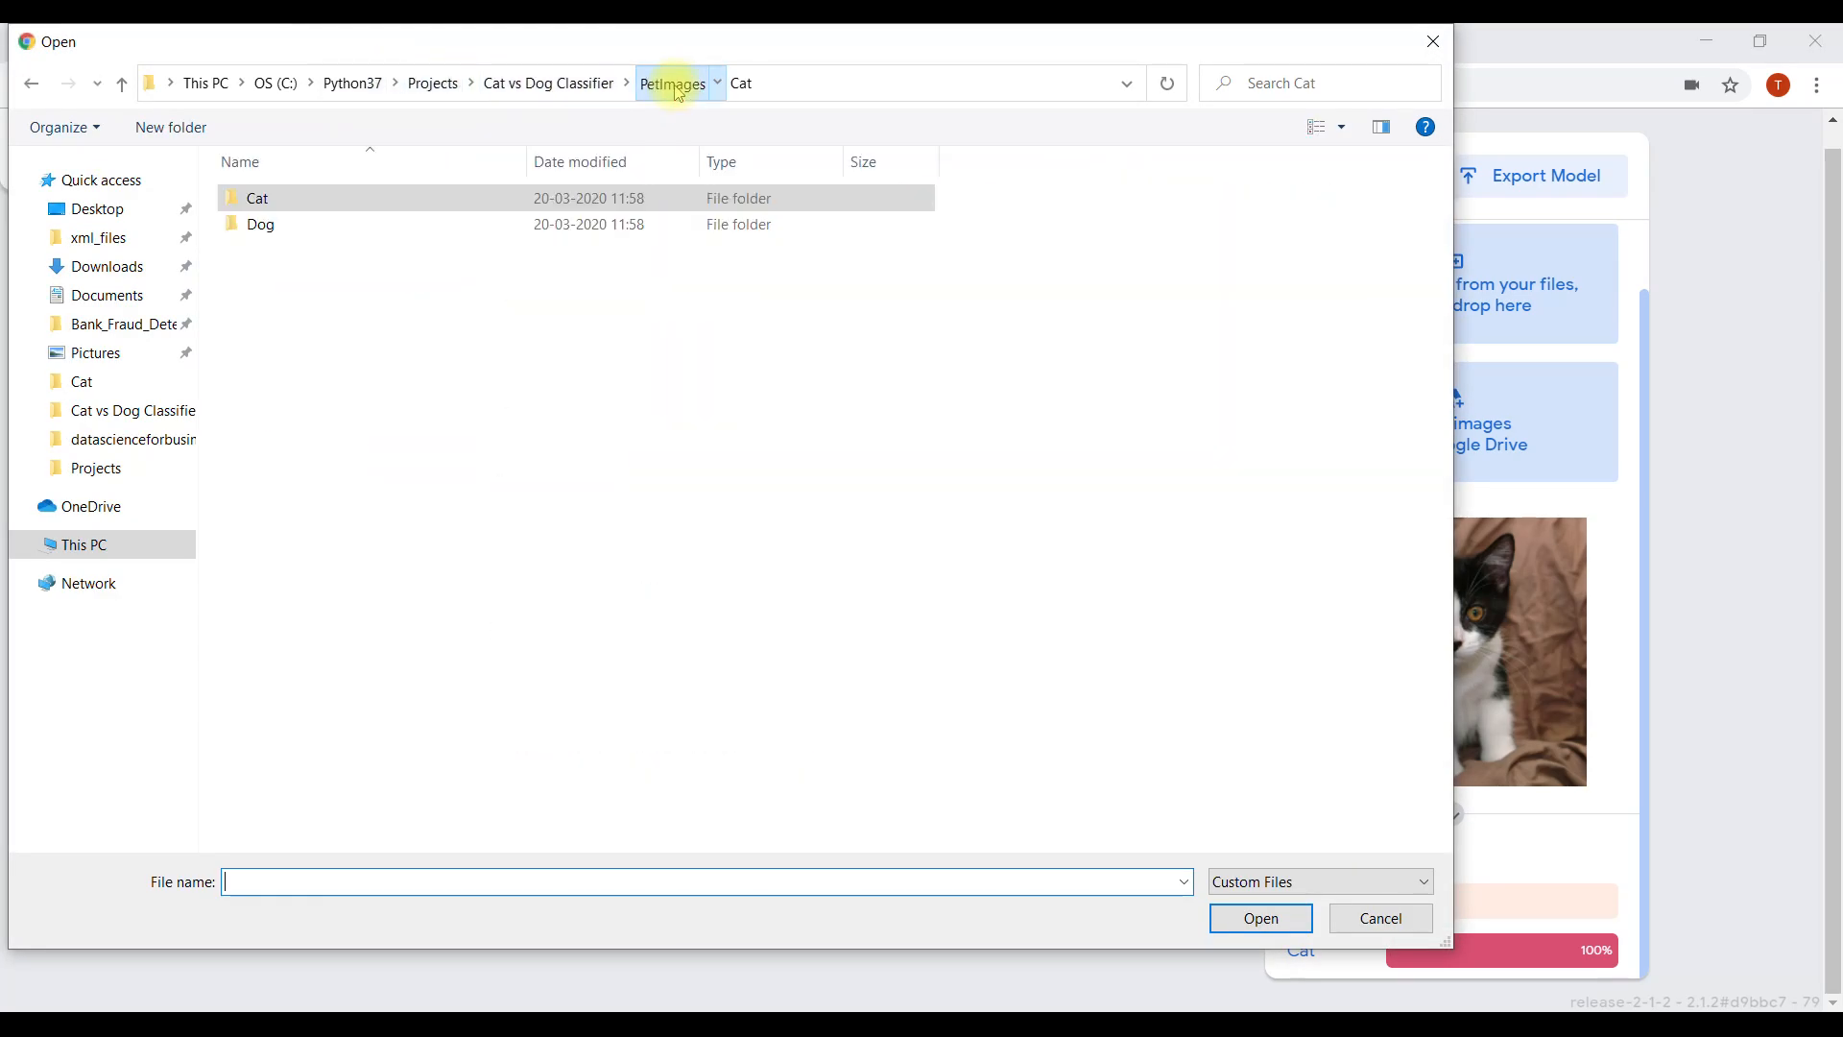
left_click(408, 227)
double_click(408, 227)
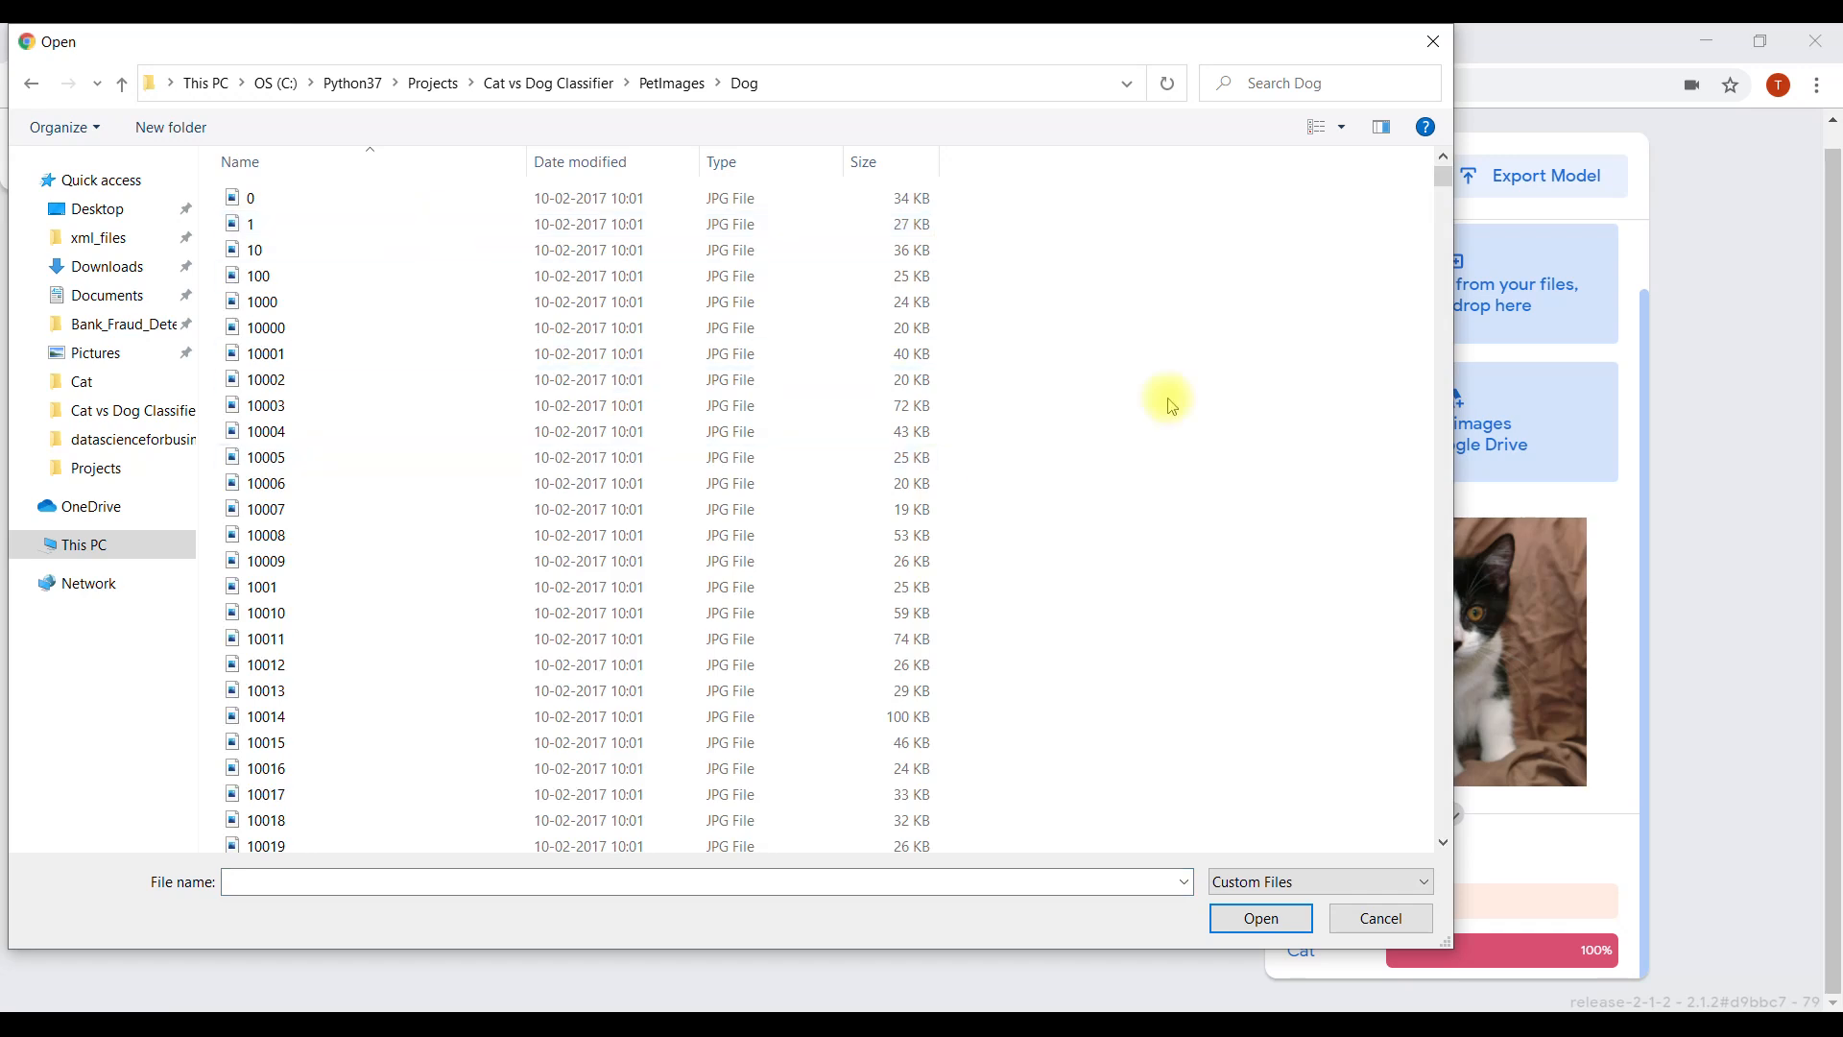
left_click(1342, 130)
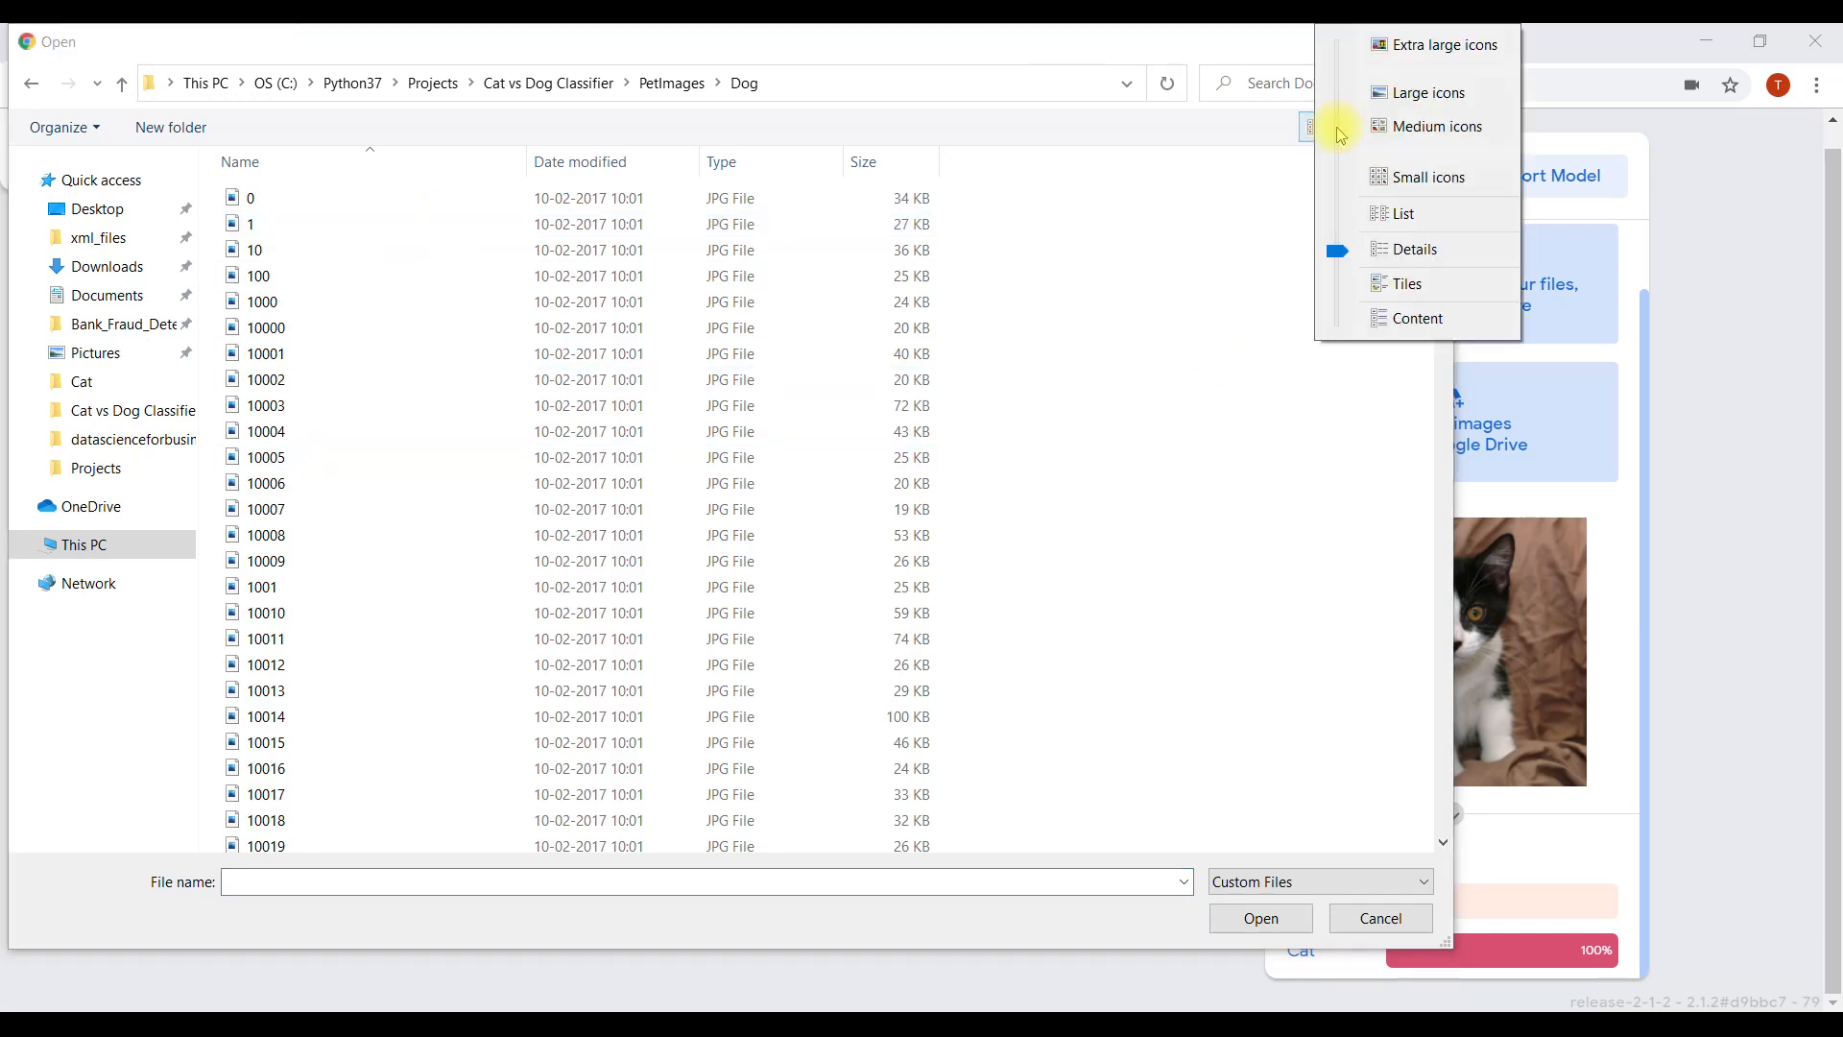
left_click(1402, 92)
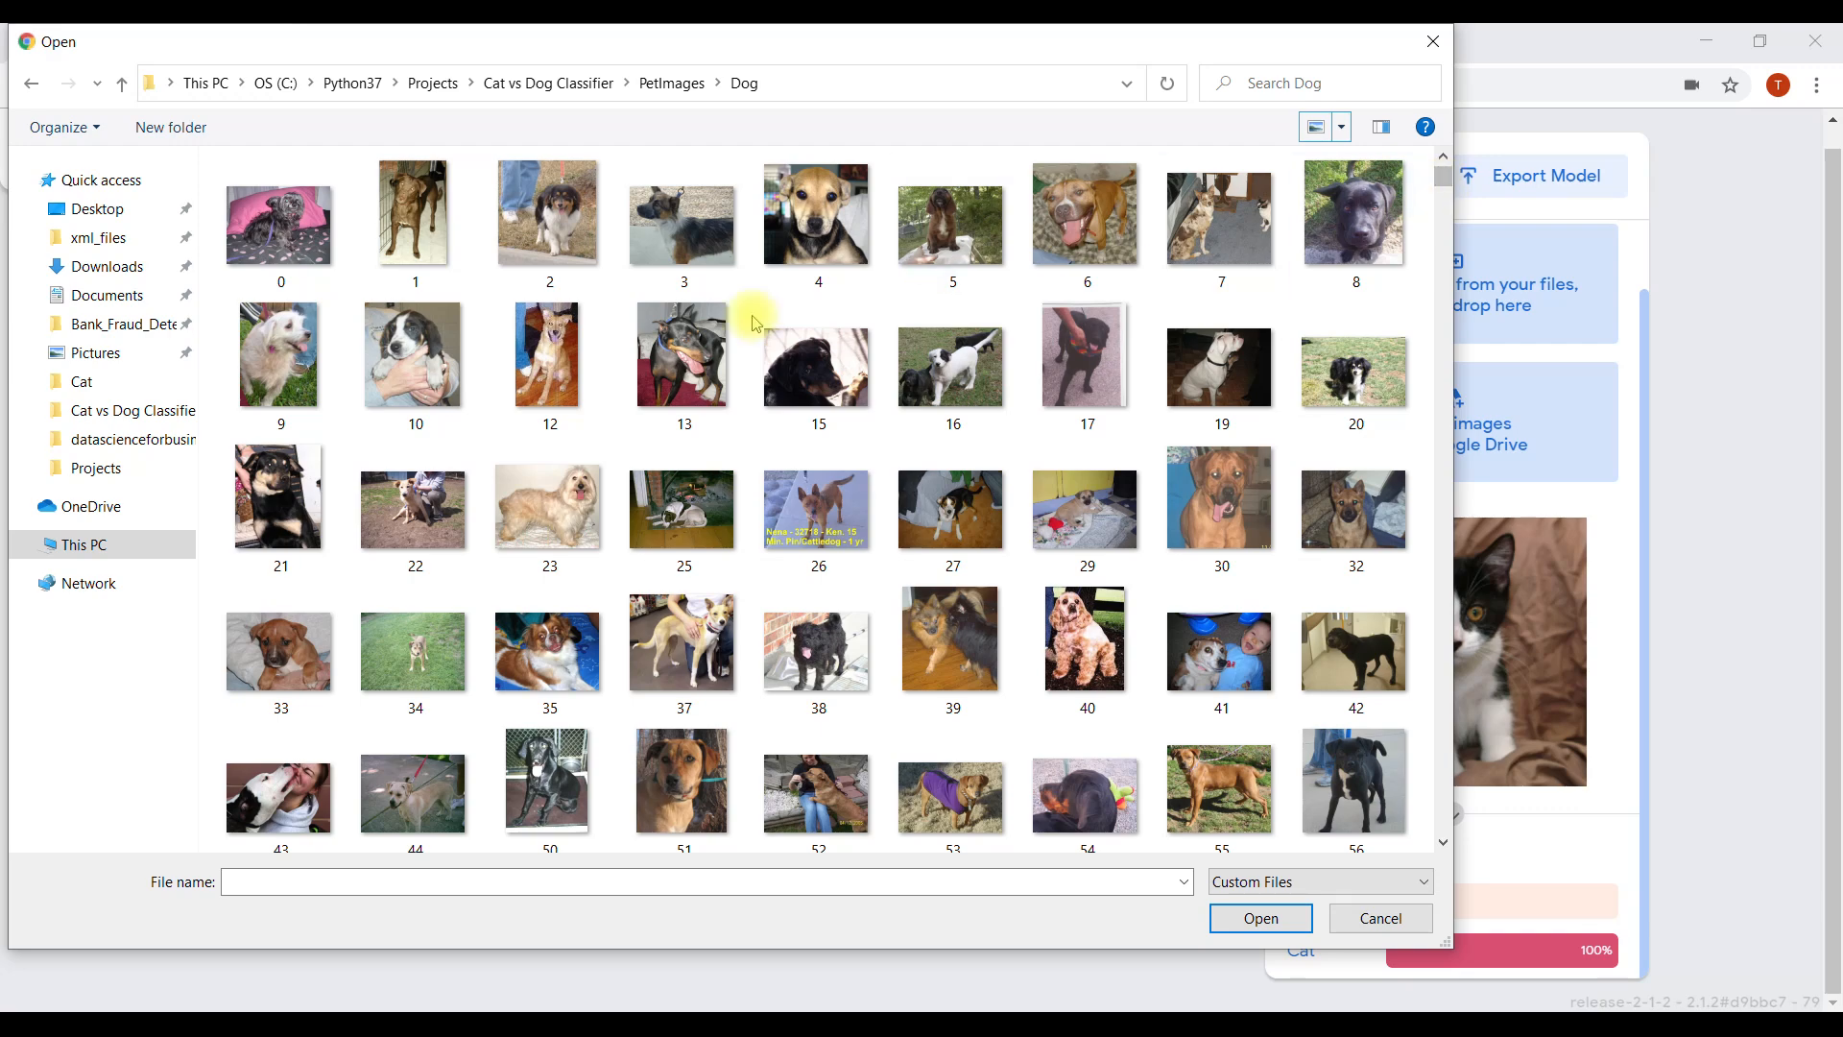
double_click(1090, 650)
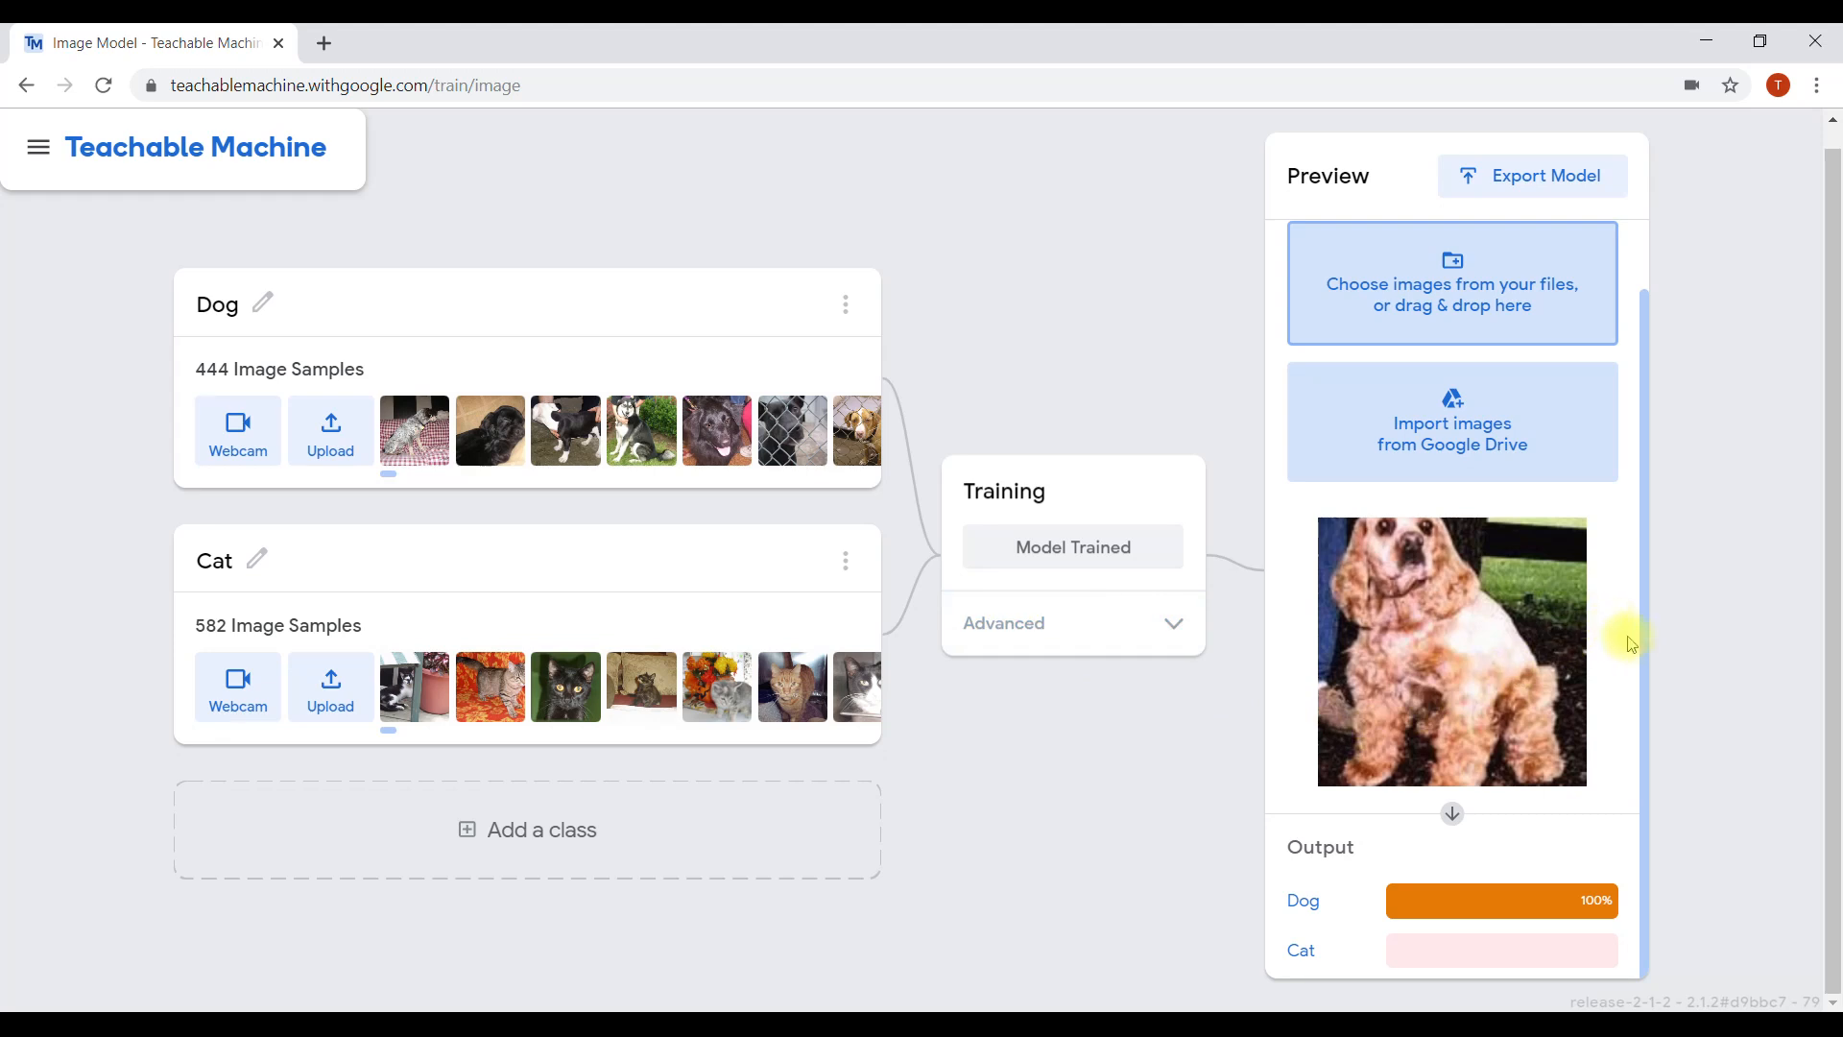
left_click_drag(1644, 644, 1622, 736)
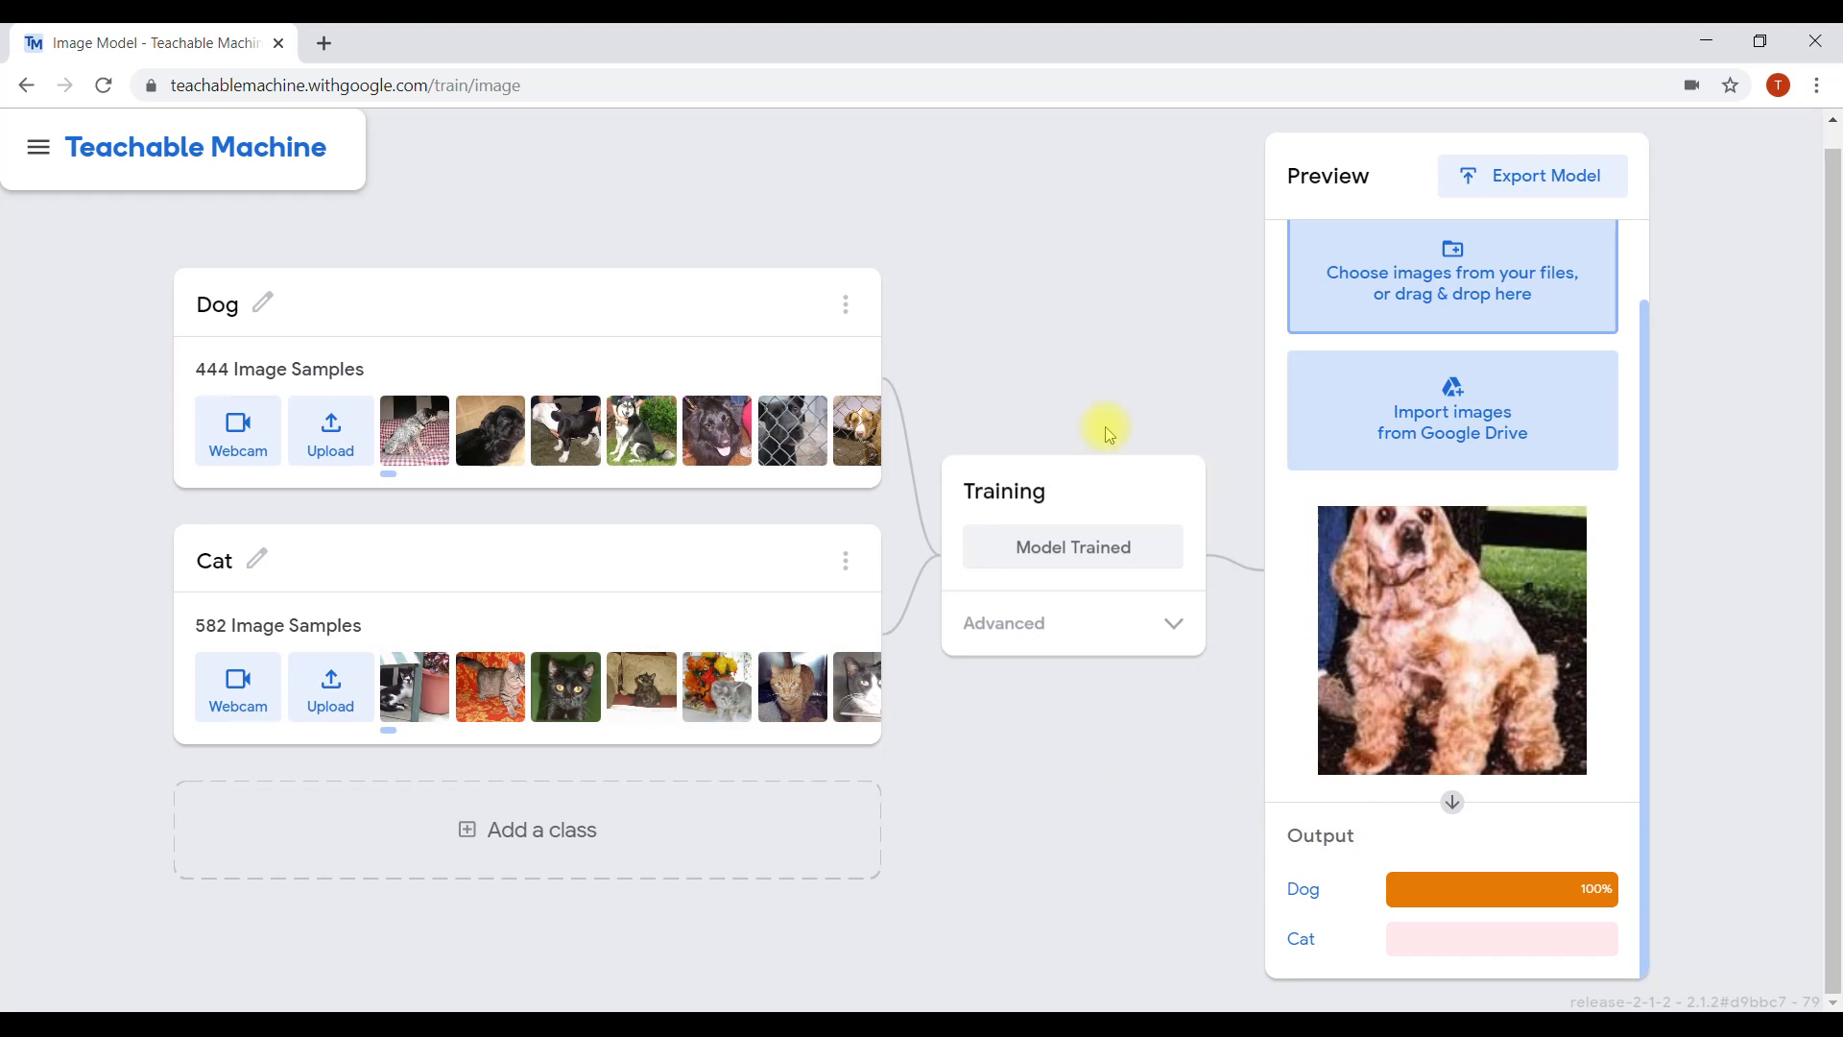
- Leave the image model and start a new Audio Project
left_click(41, 93)
left_click(1048, 226)
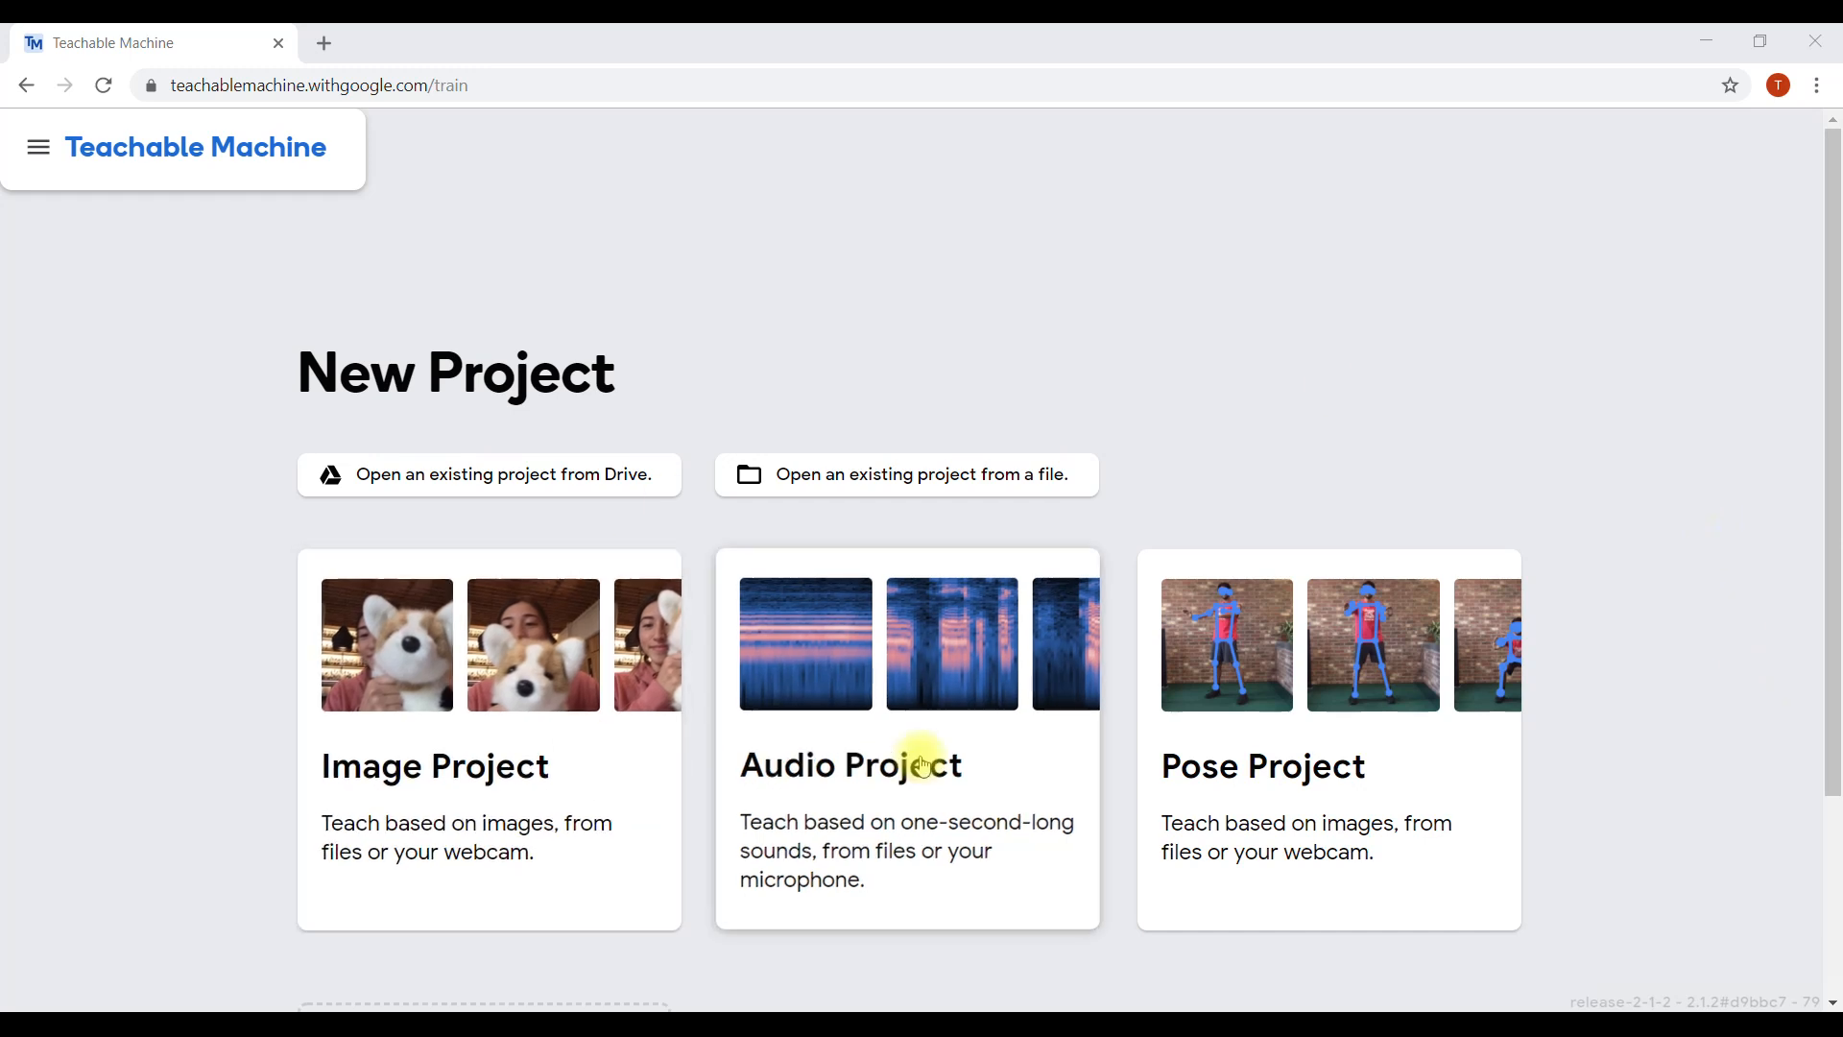
left_click(924, 768)
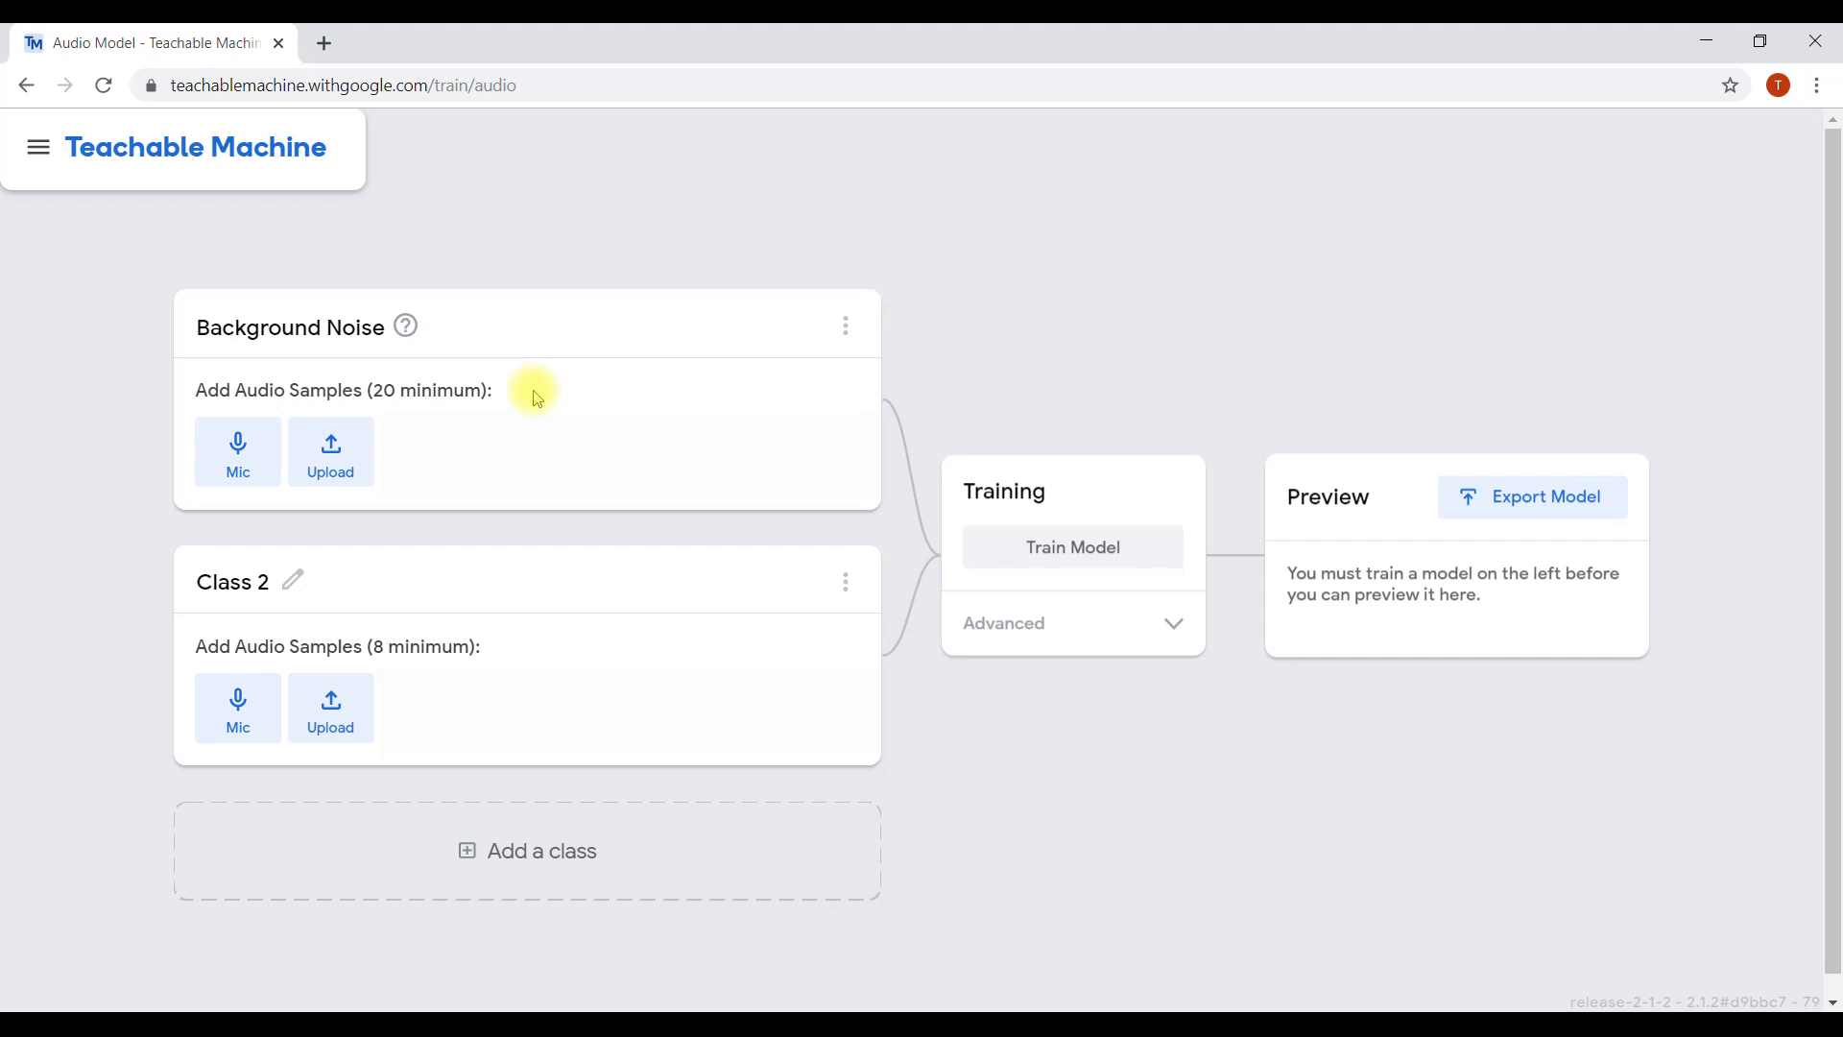
- Open microphone recording for the Background Noise class and check the site's camera and microphone permissions
mouse_move(388, 341)
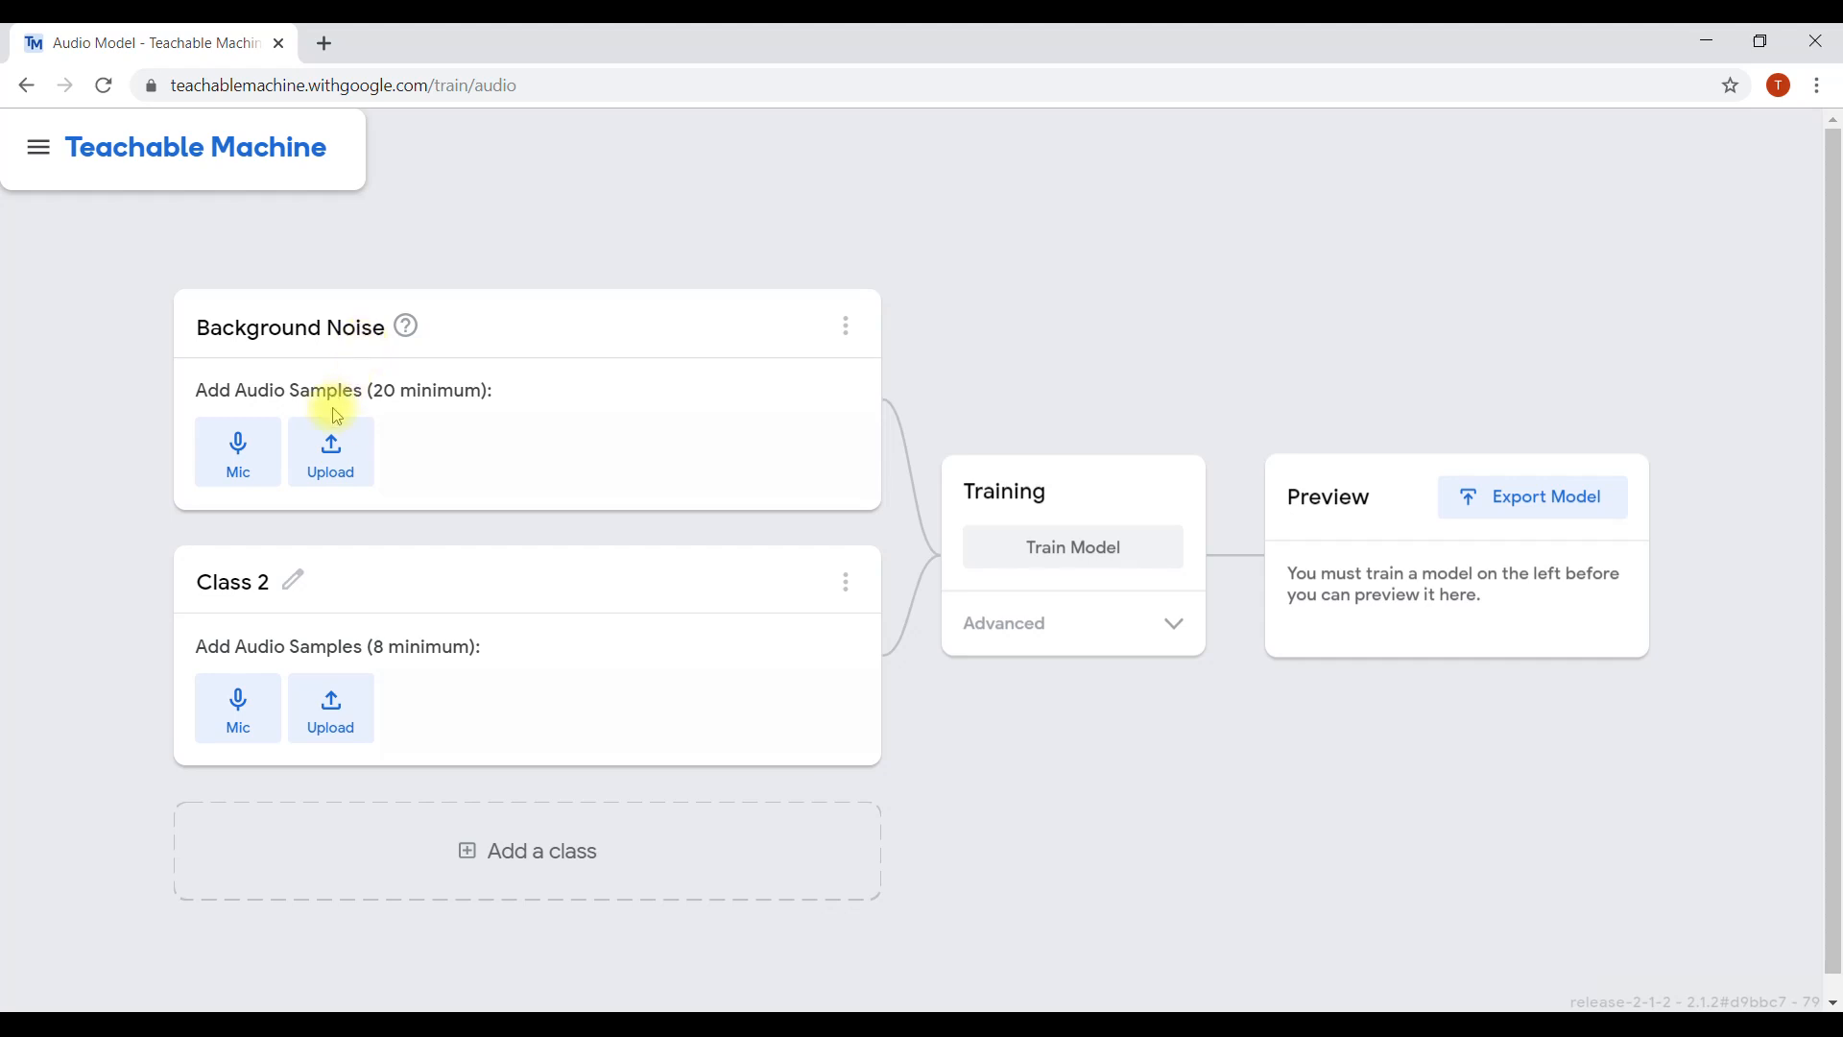
left_click(228, 466)
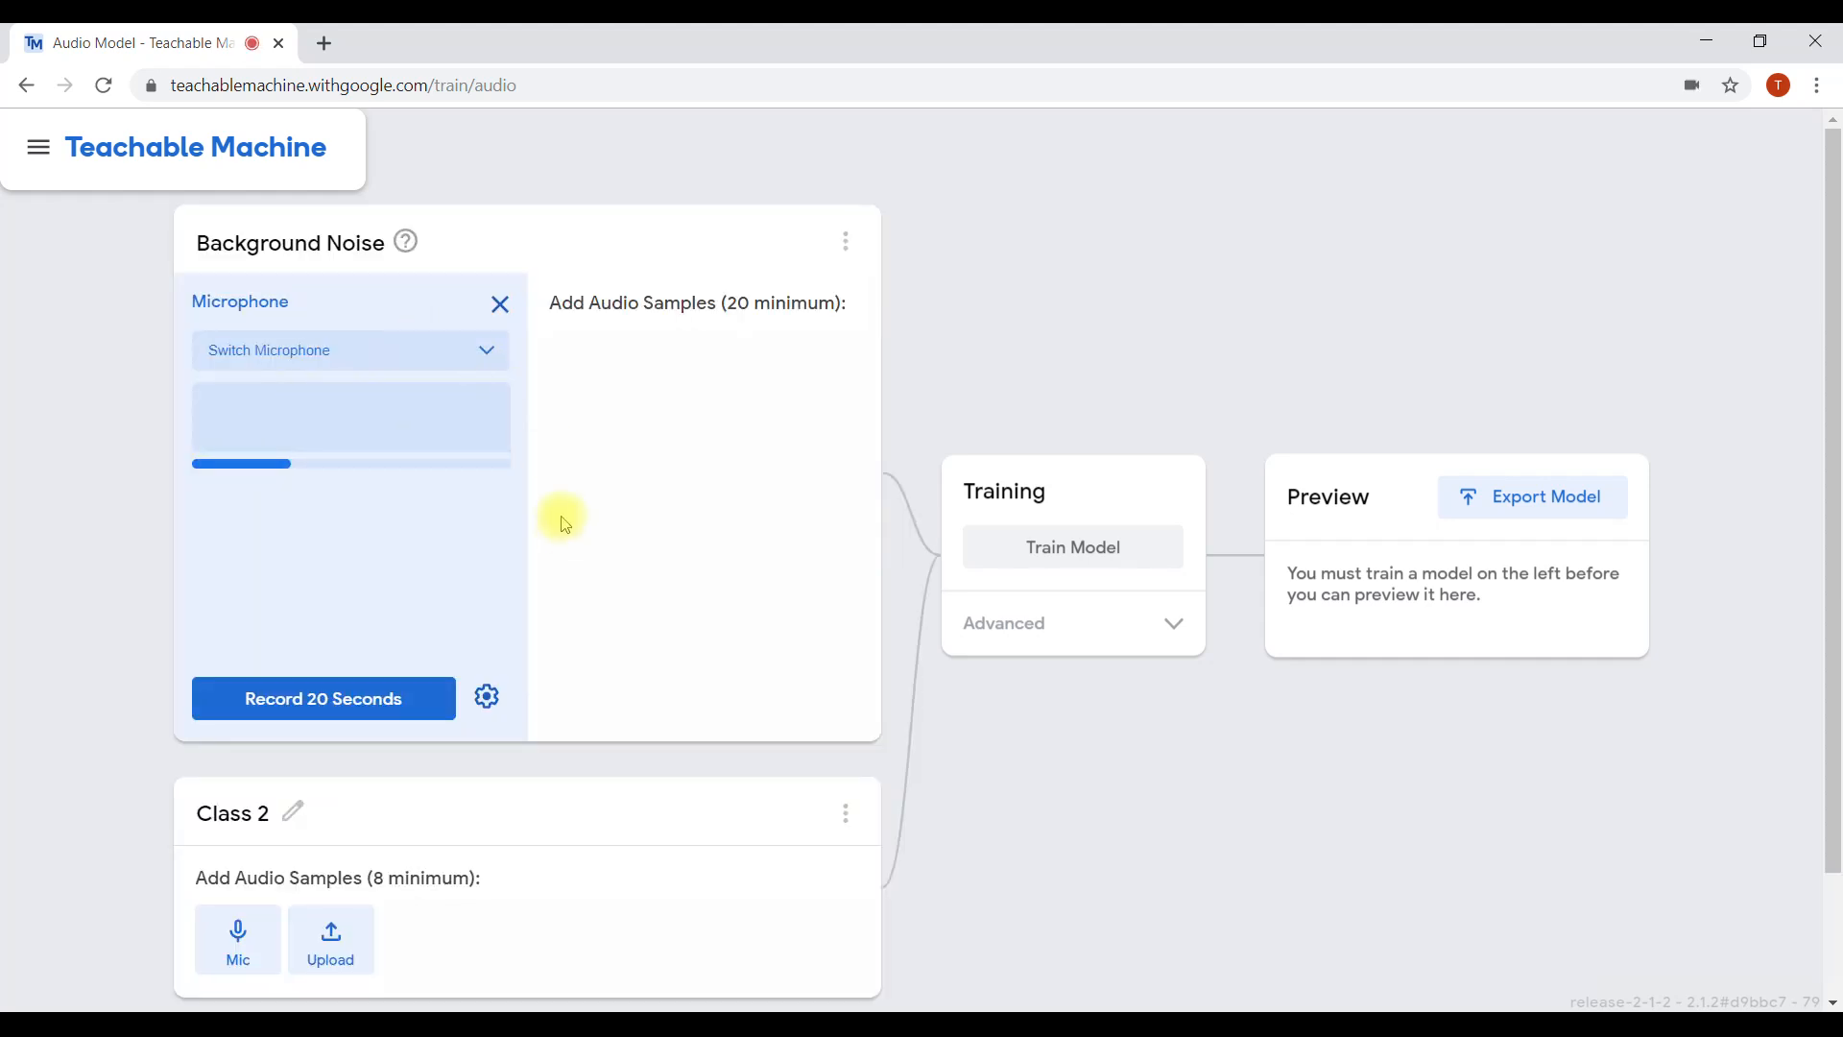
left_click(149, 89)
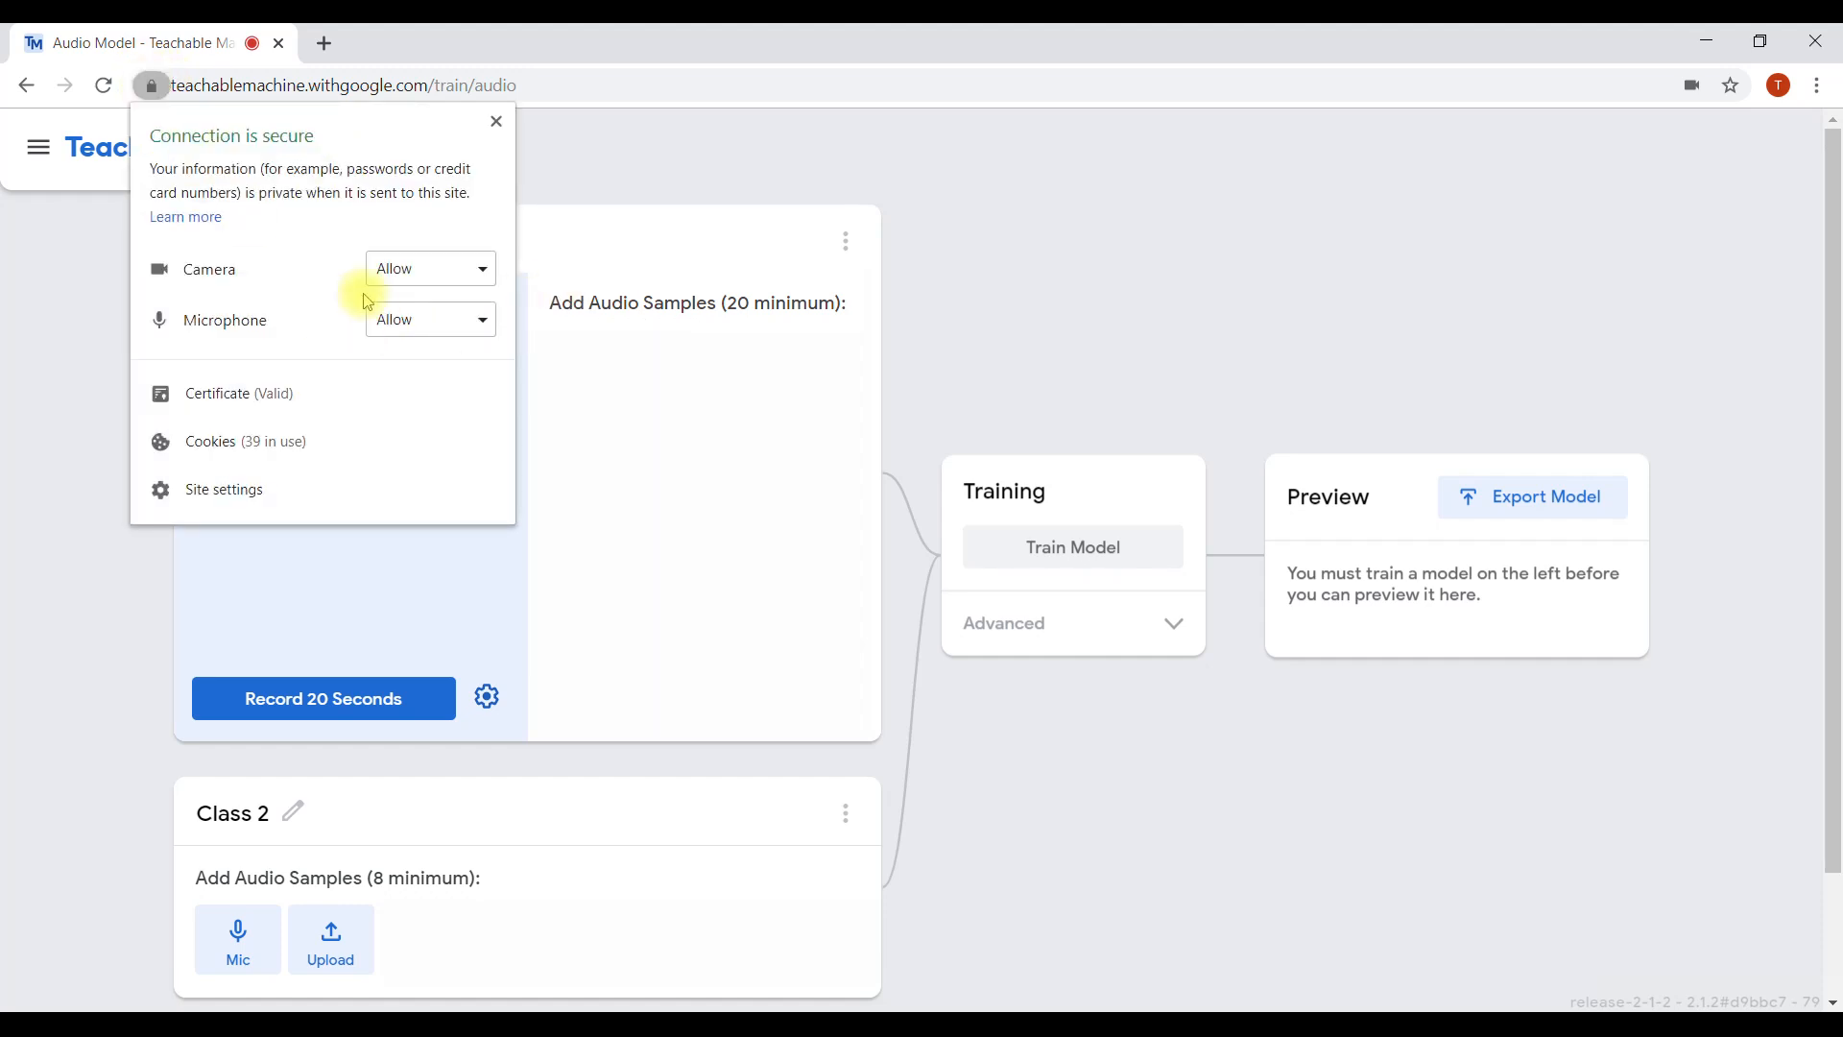
left_click(498, 120)
- Choose the Communications - Microphone device as the recording source for the Background Noise class
left_click(341, 365)
left_click(341, 364)
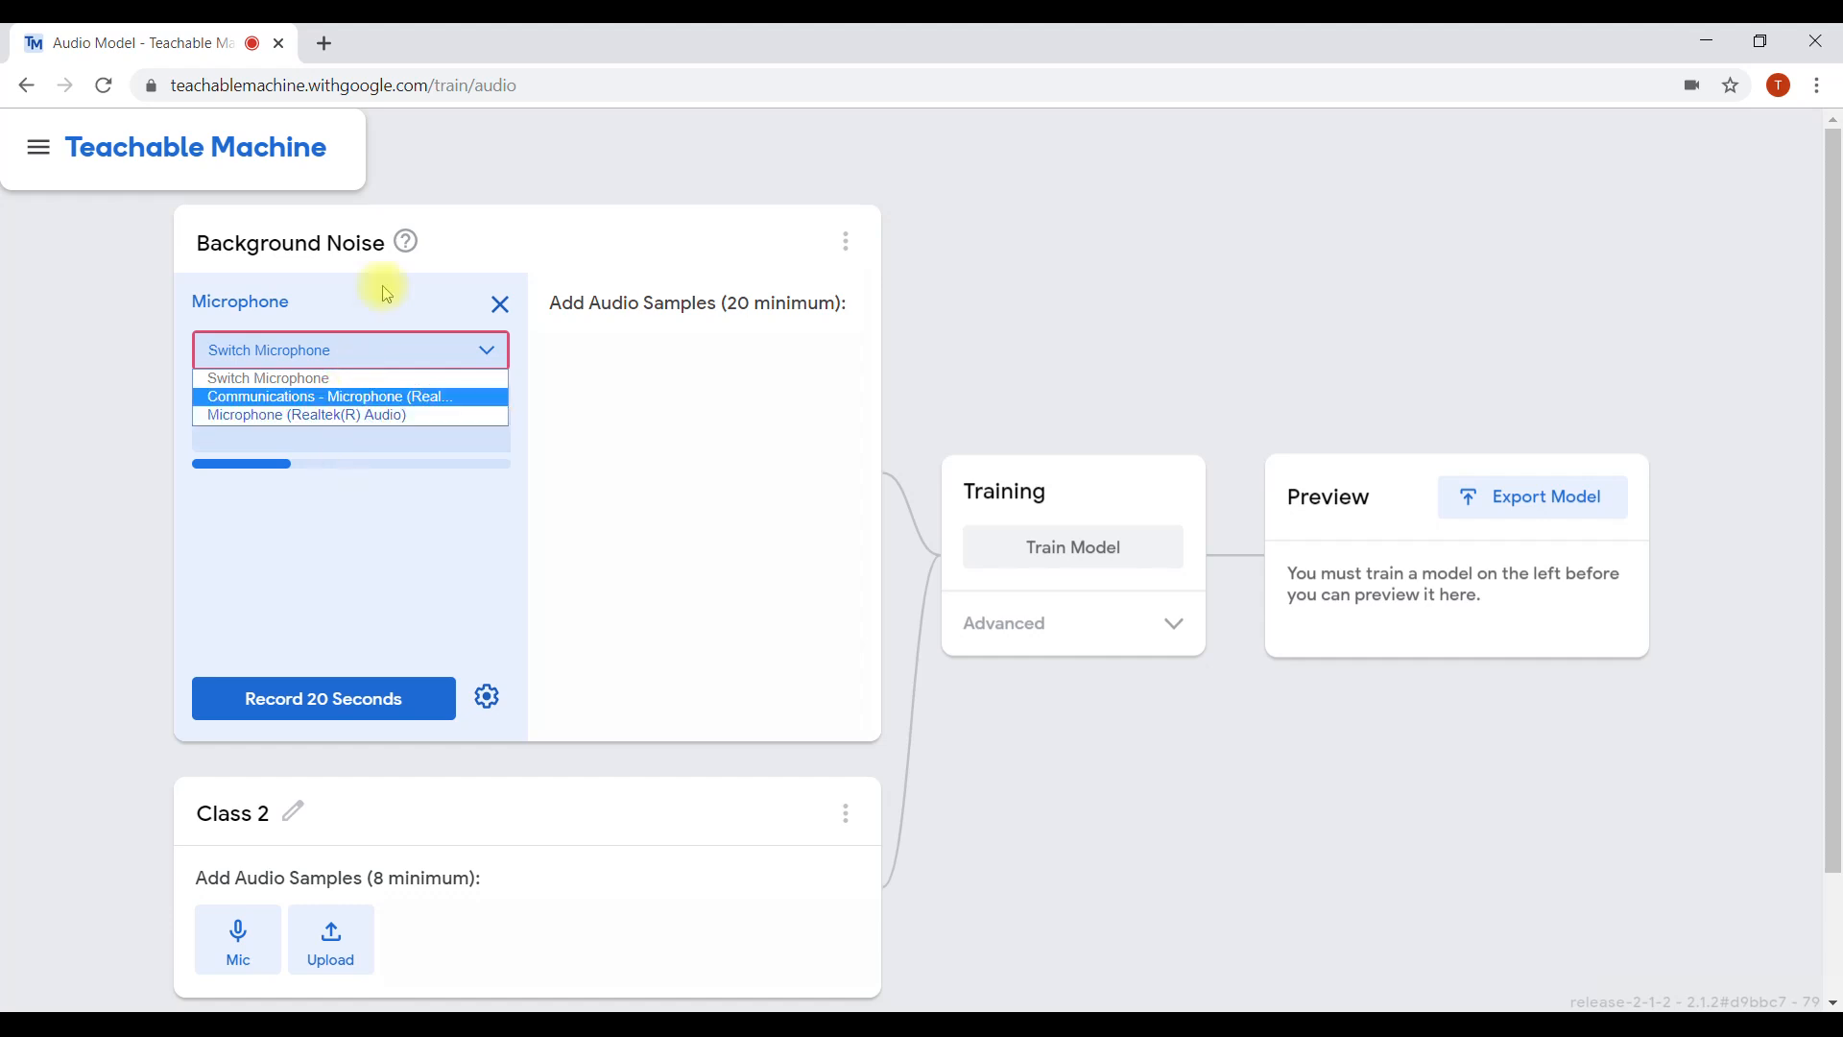
left_click(360, 398)
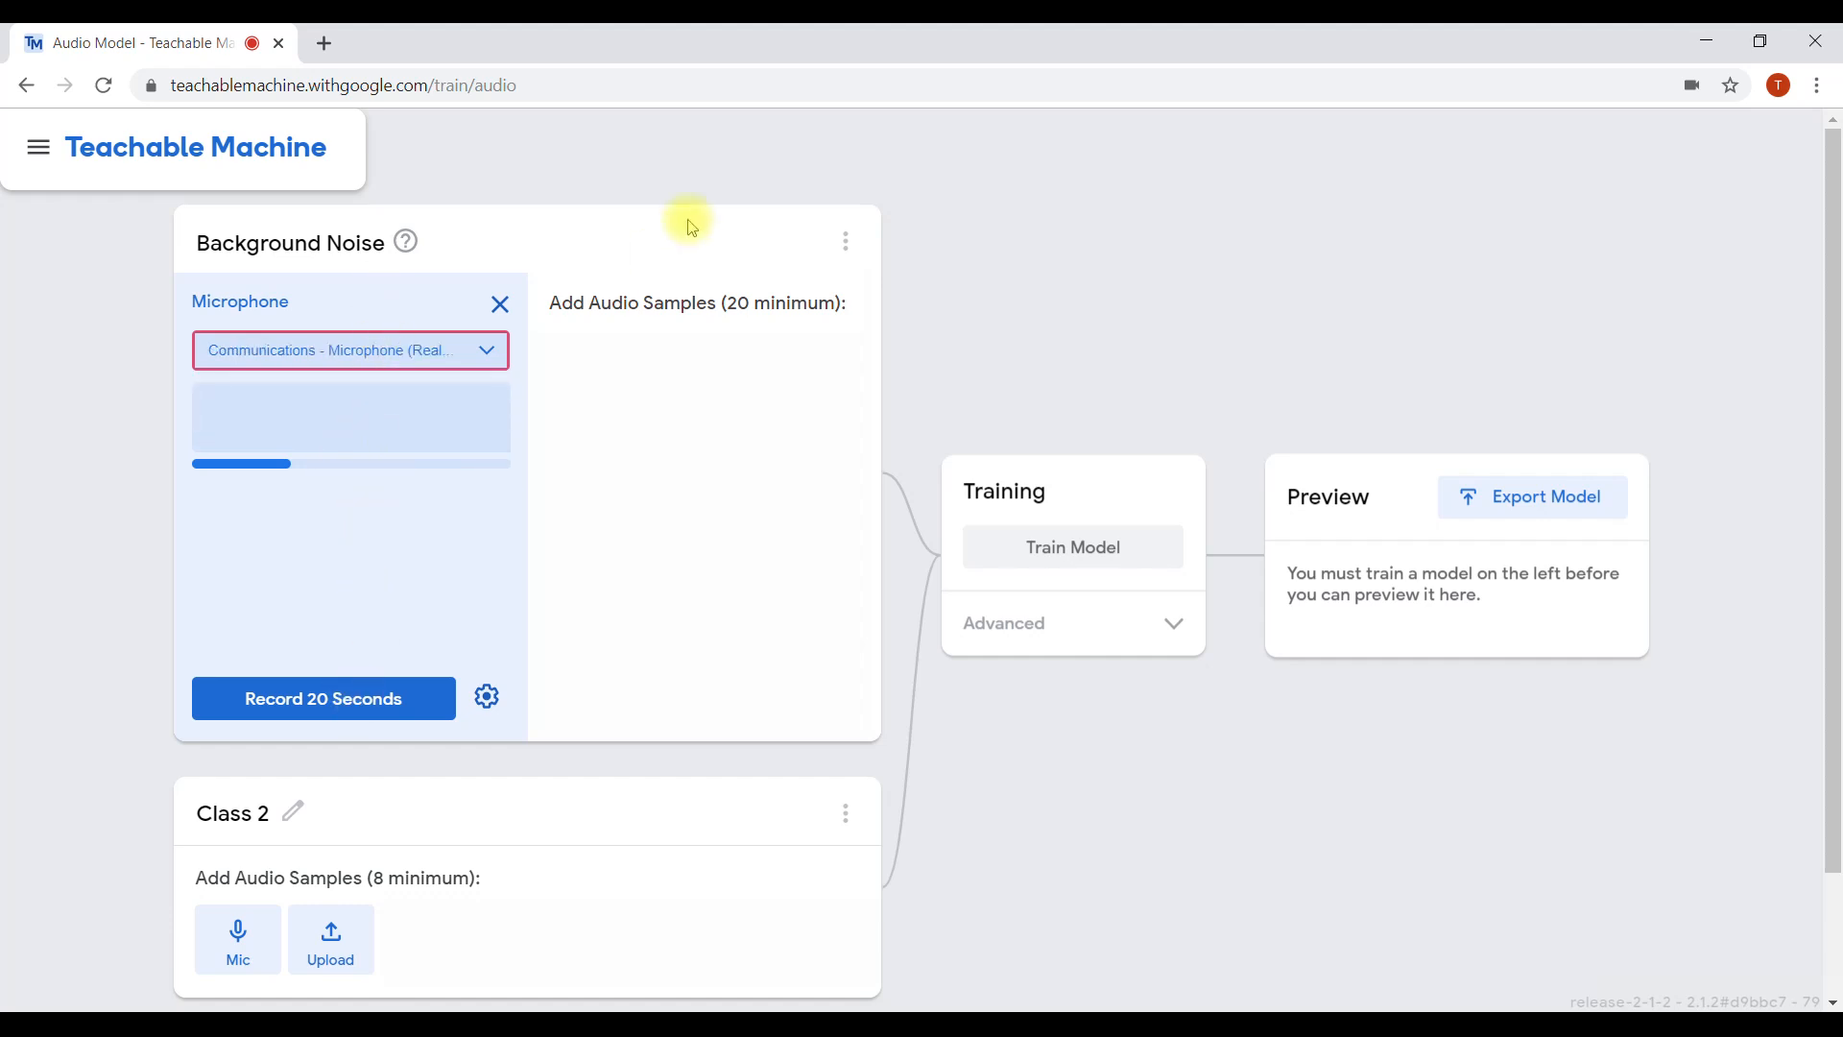
- Record 20 seconds of background noise with a 0-second delay and extract the recording into audio samples
left_click(486, 696)
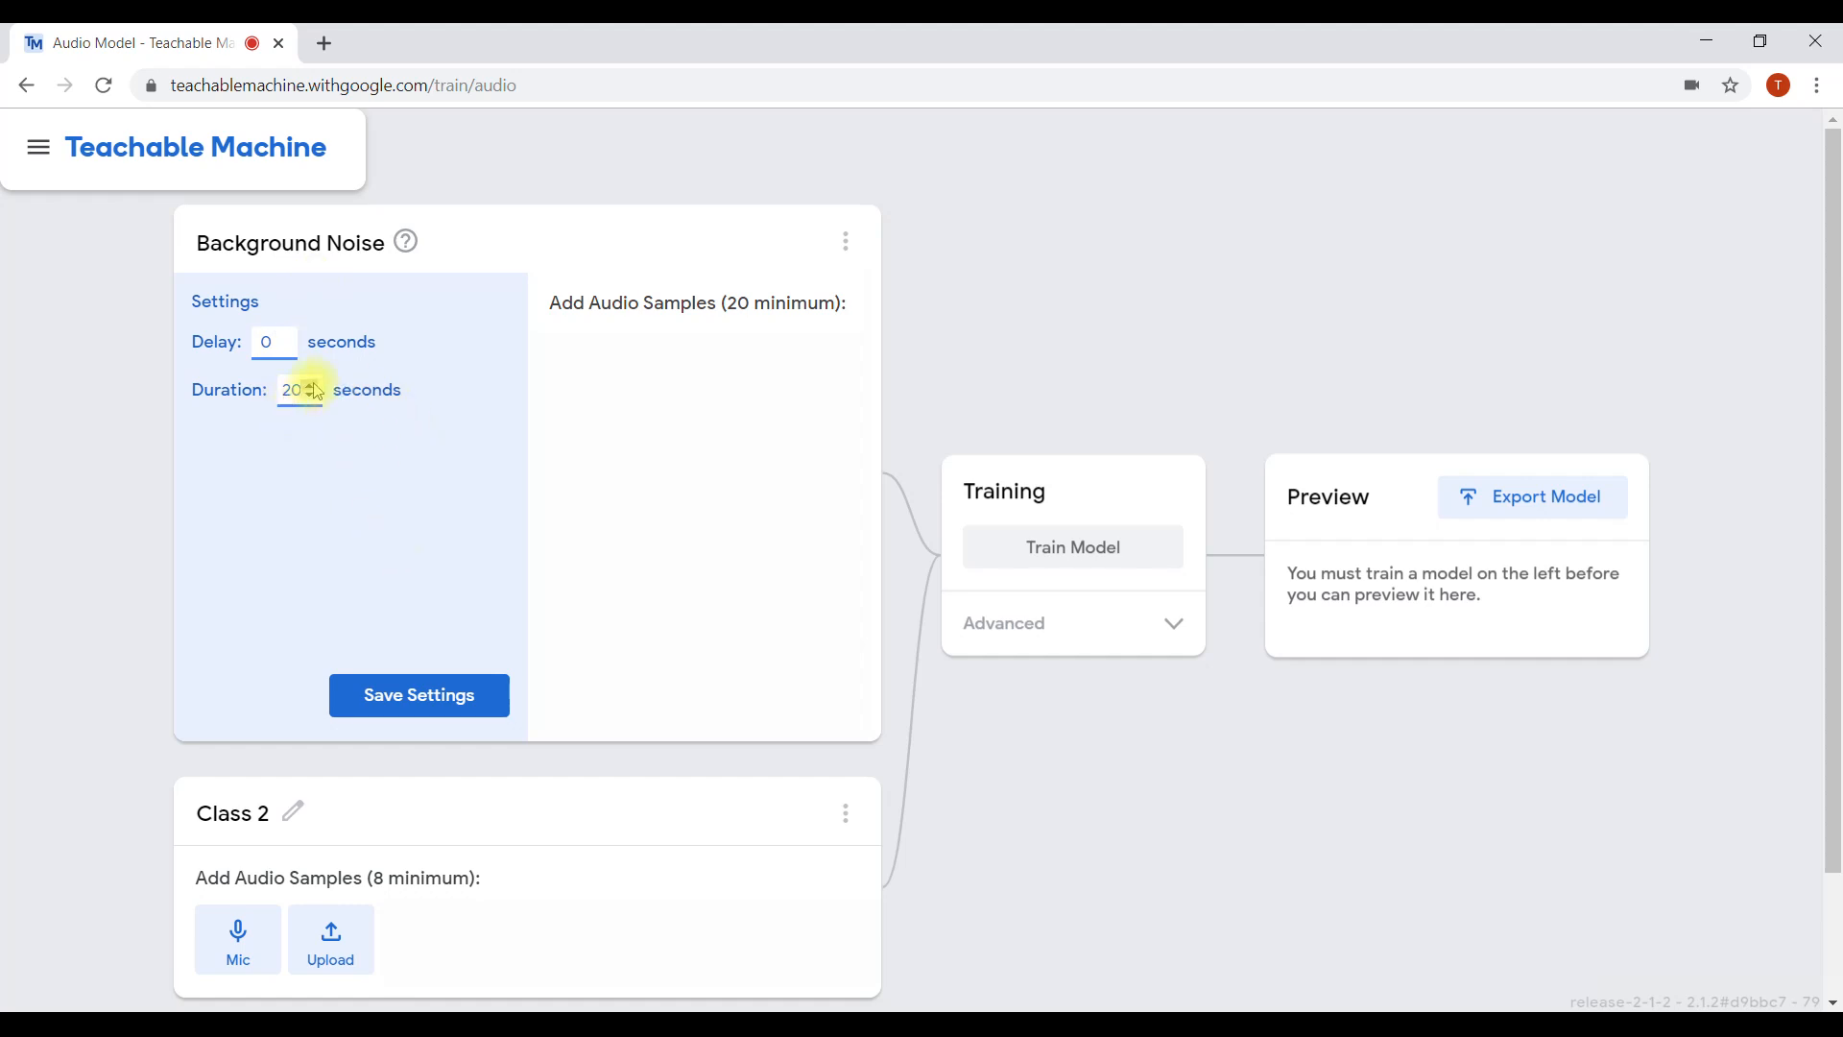
left_click(430, 711)
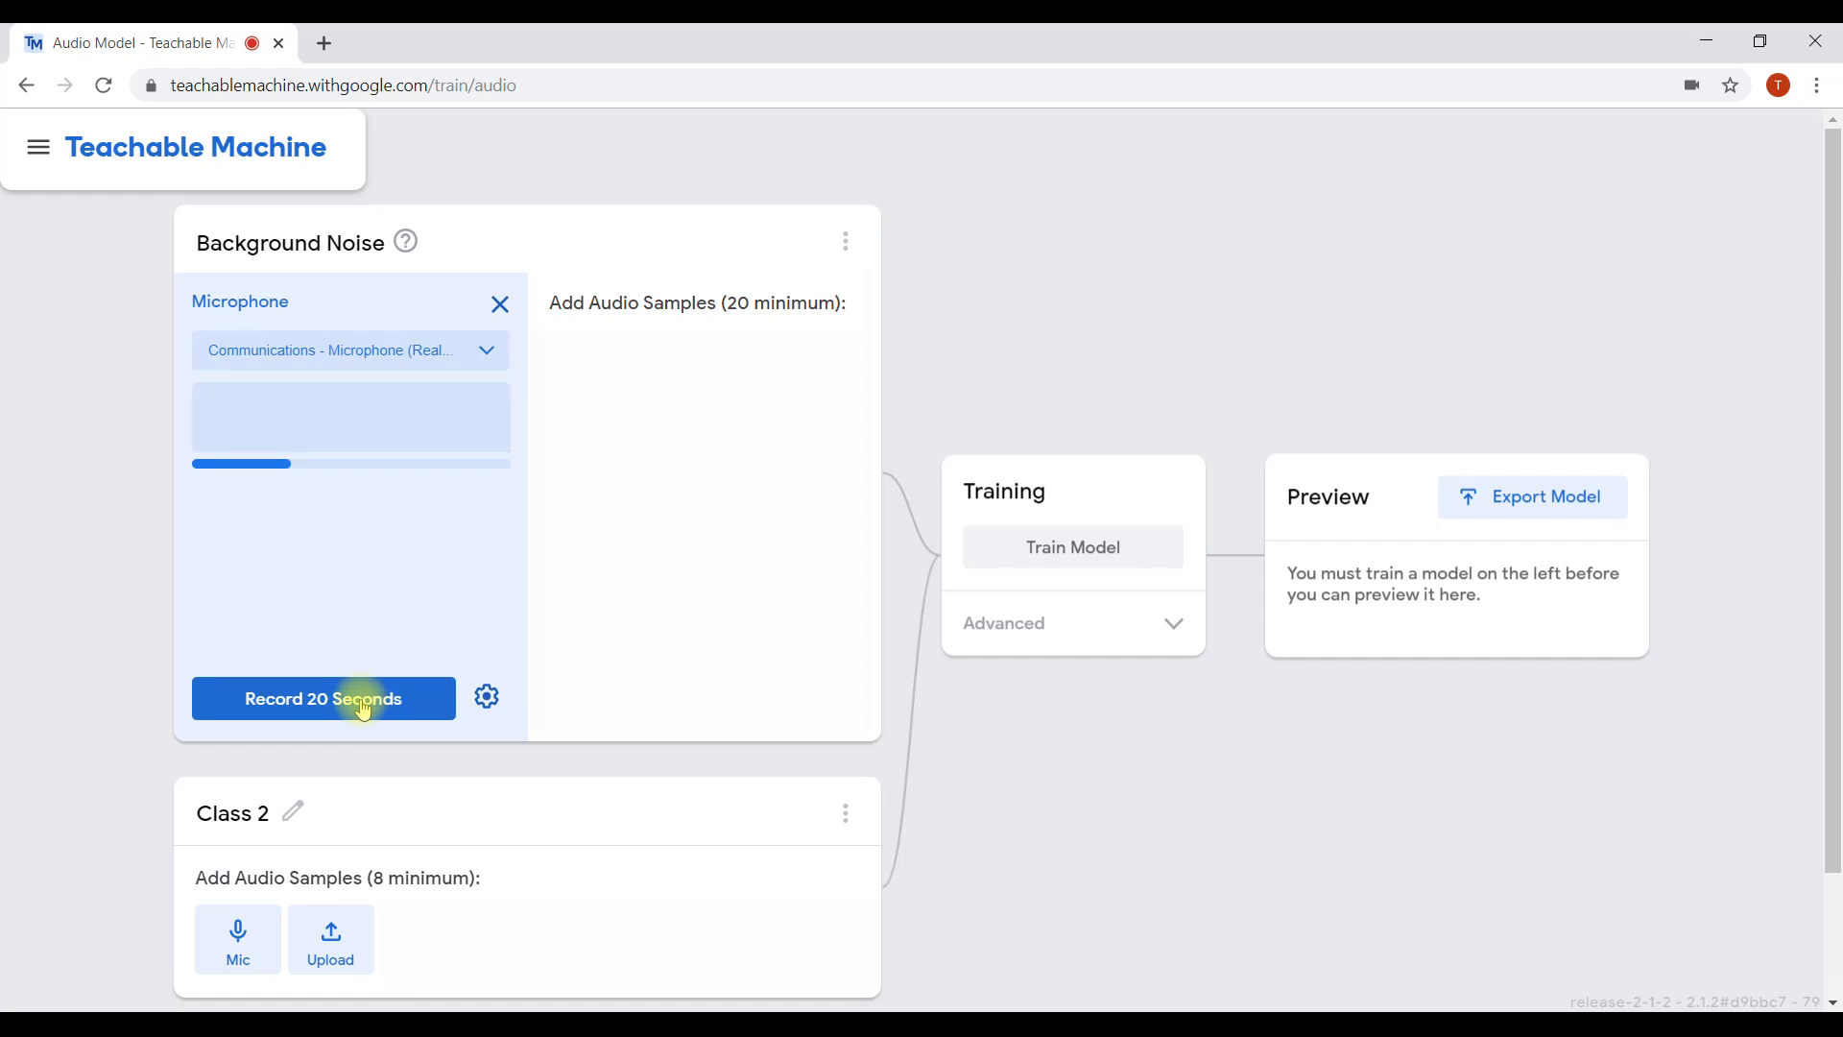
left_click(363, 709)
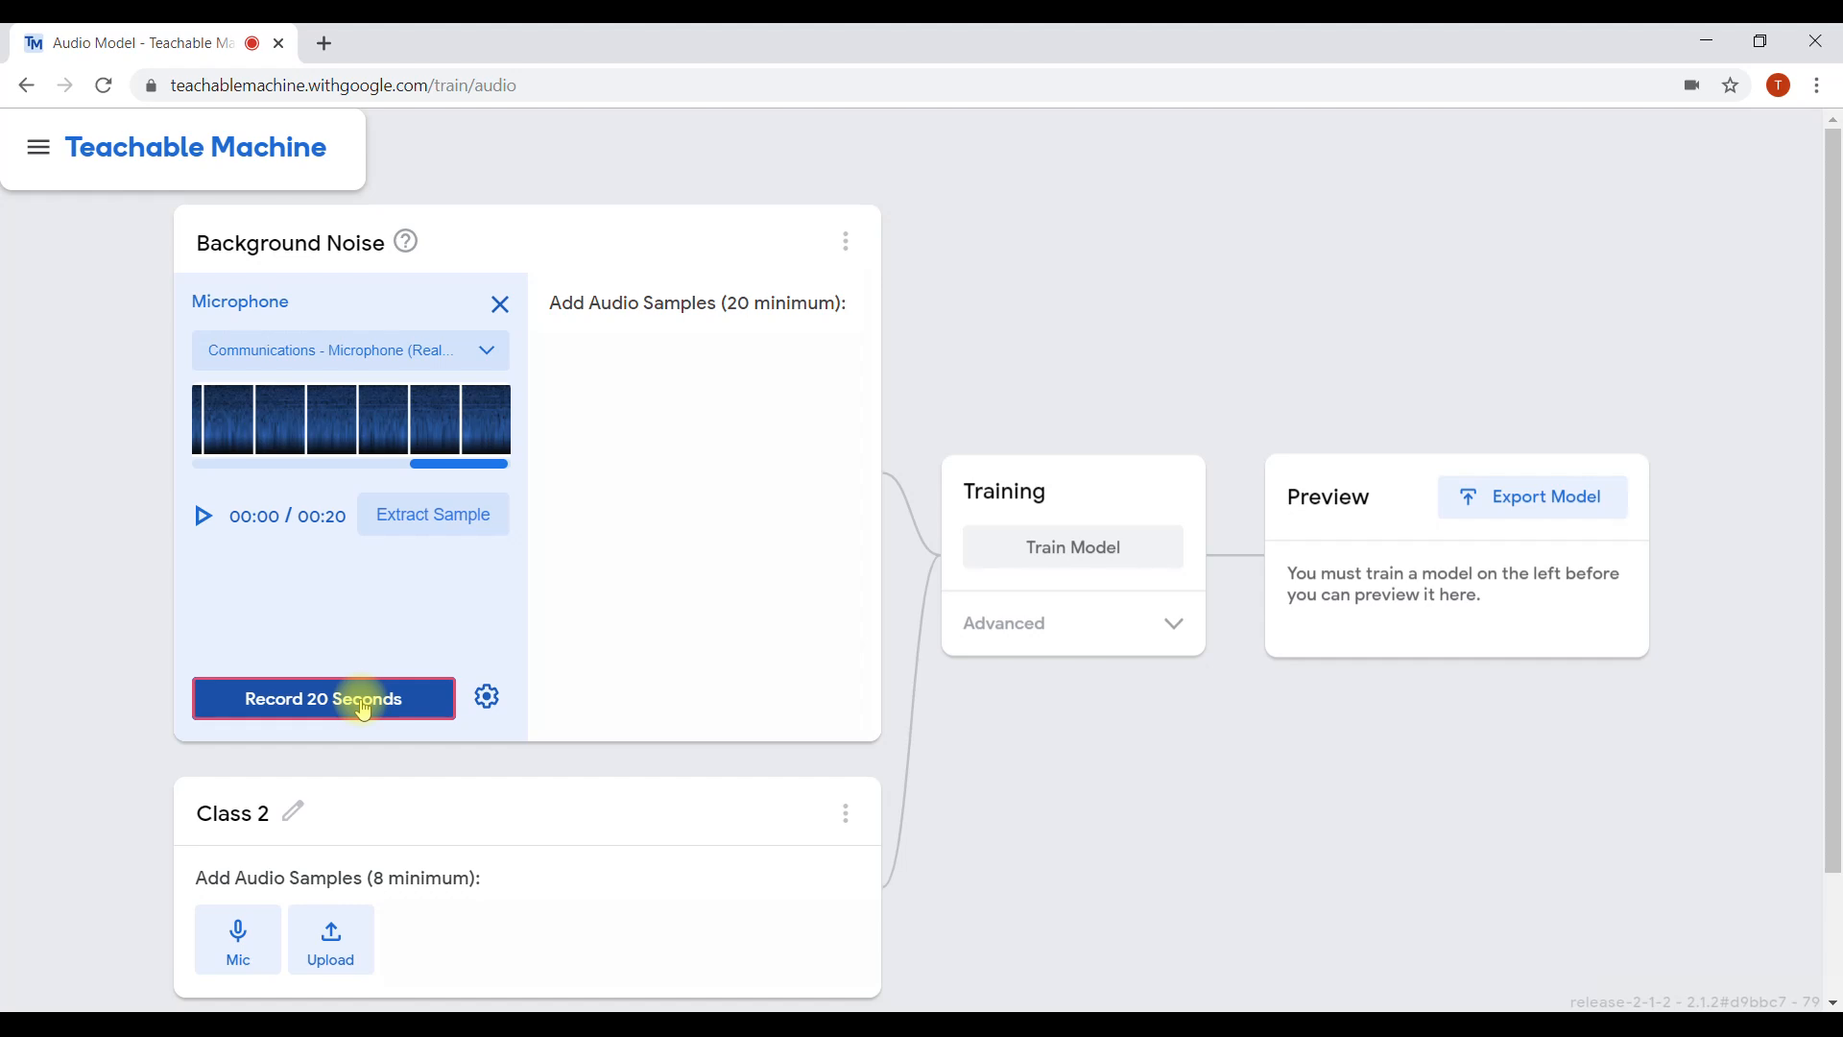
left_click(455, 531)
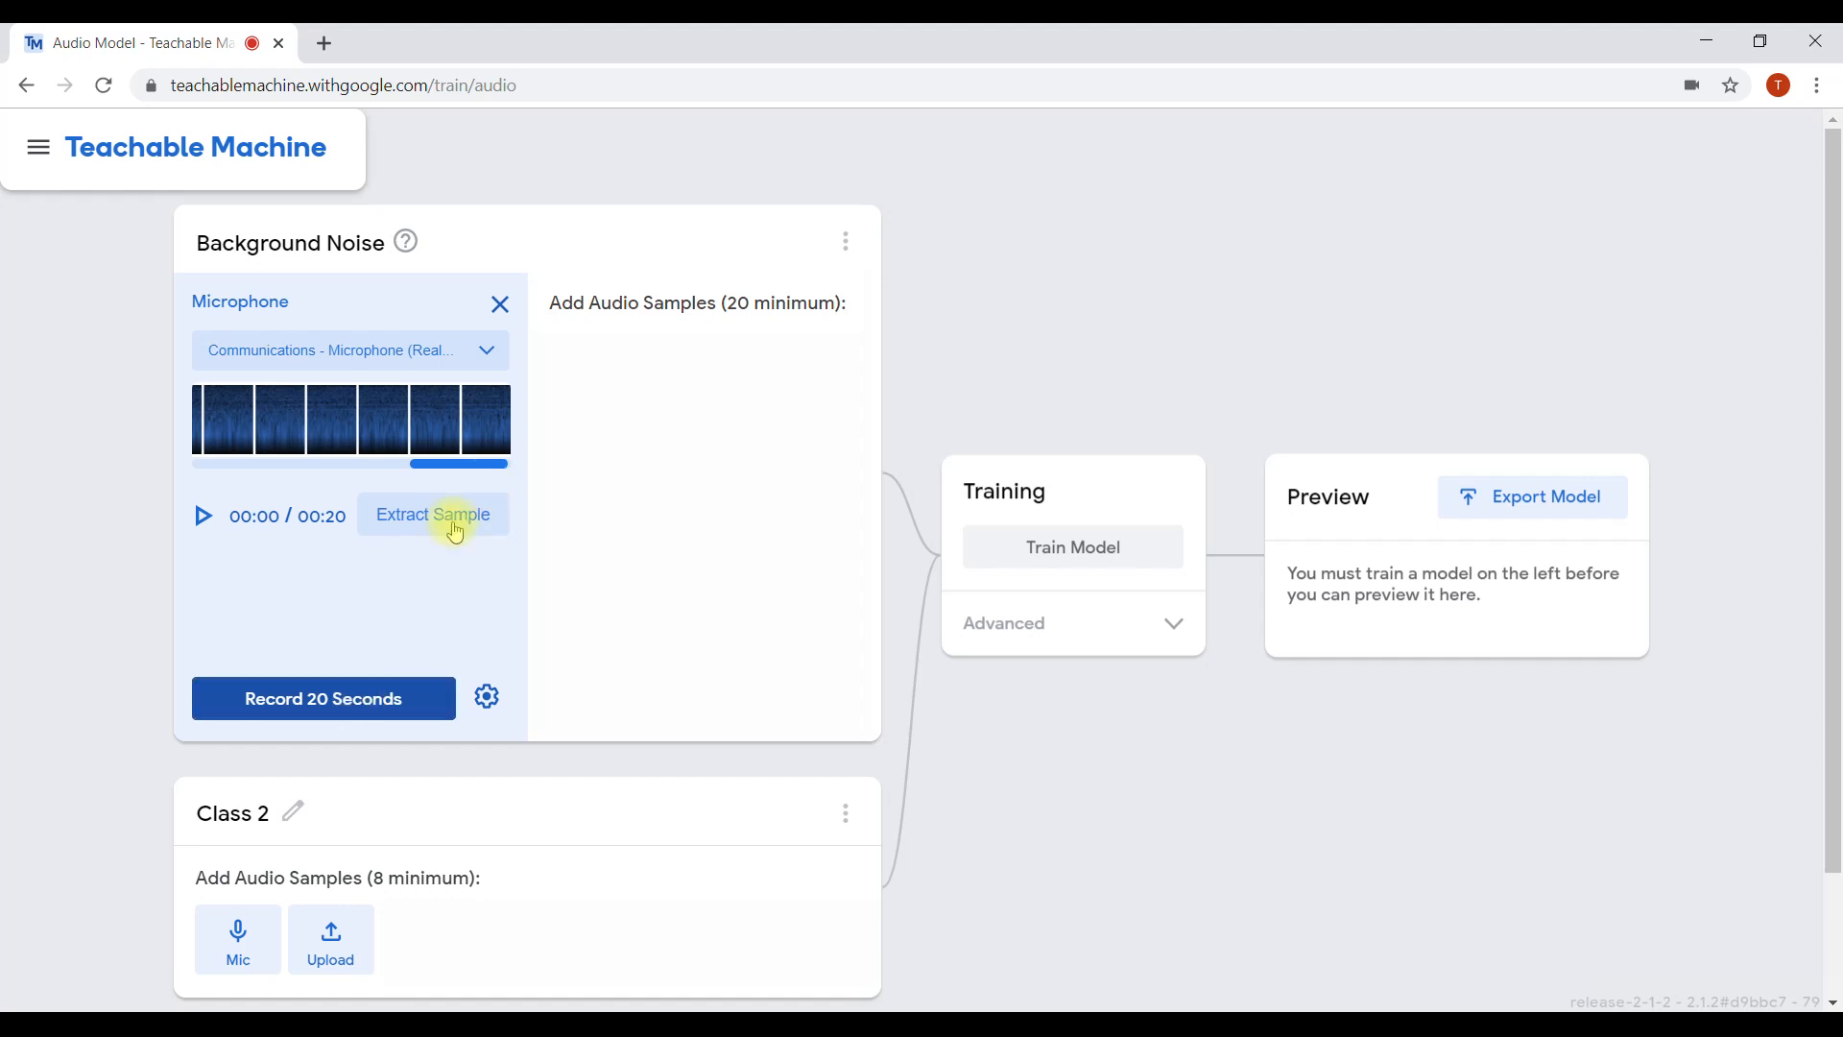
- Play back several of the extracted Background Noise samples to check them
mouse_move(566, 384)
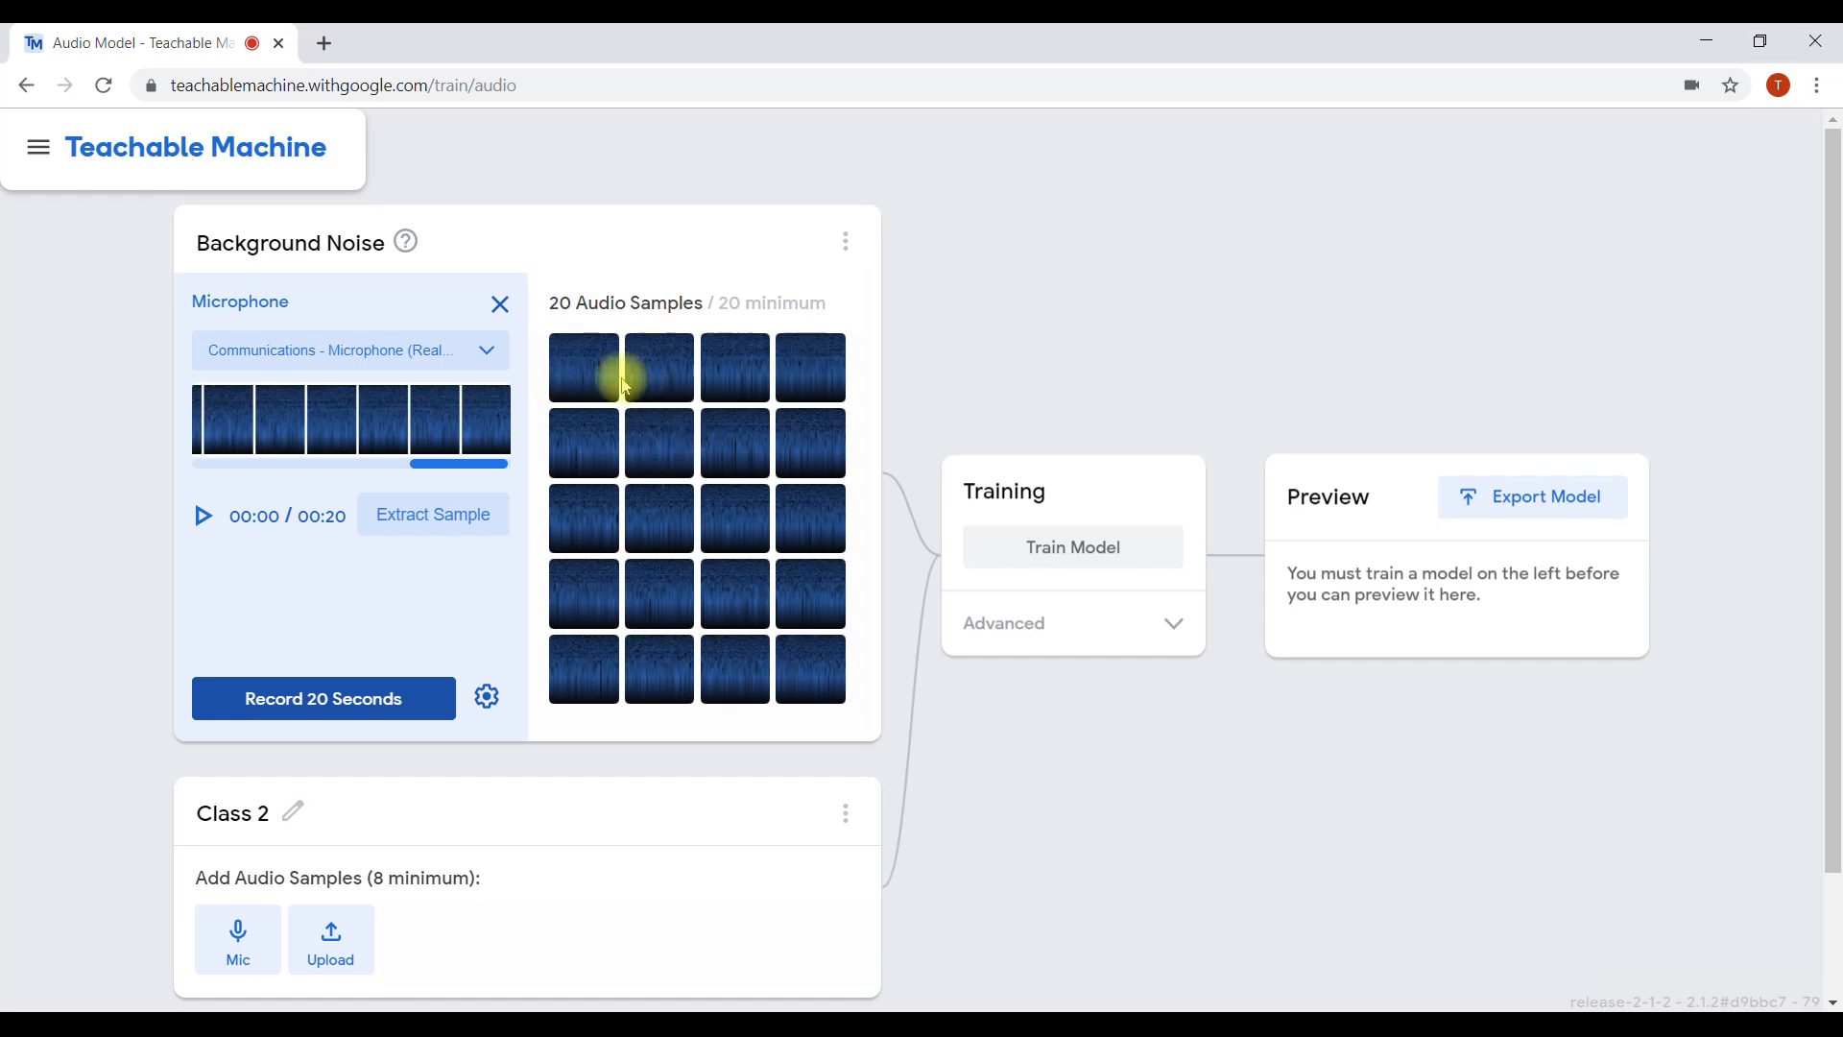
left_click(565, 386)
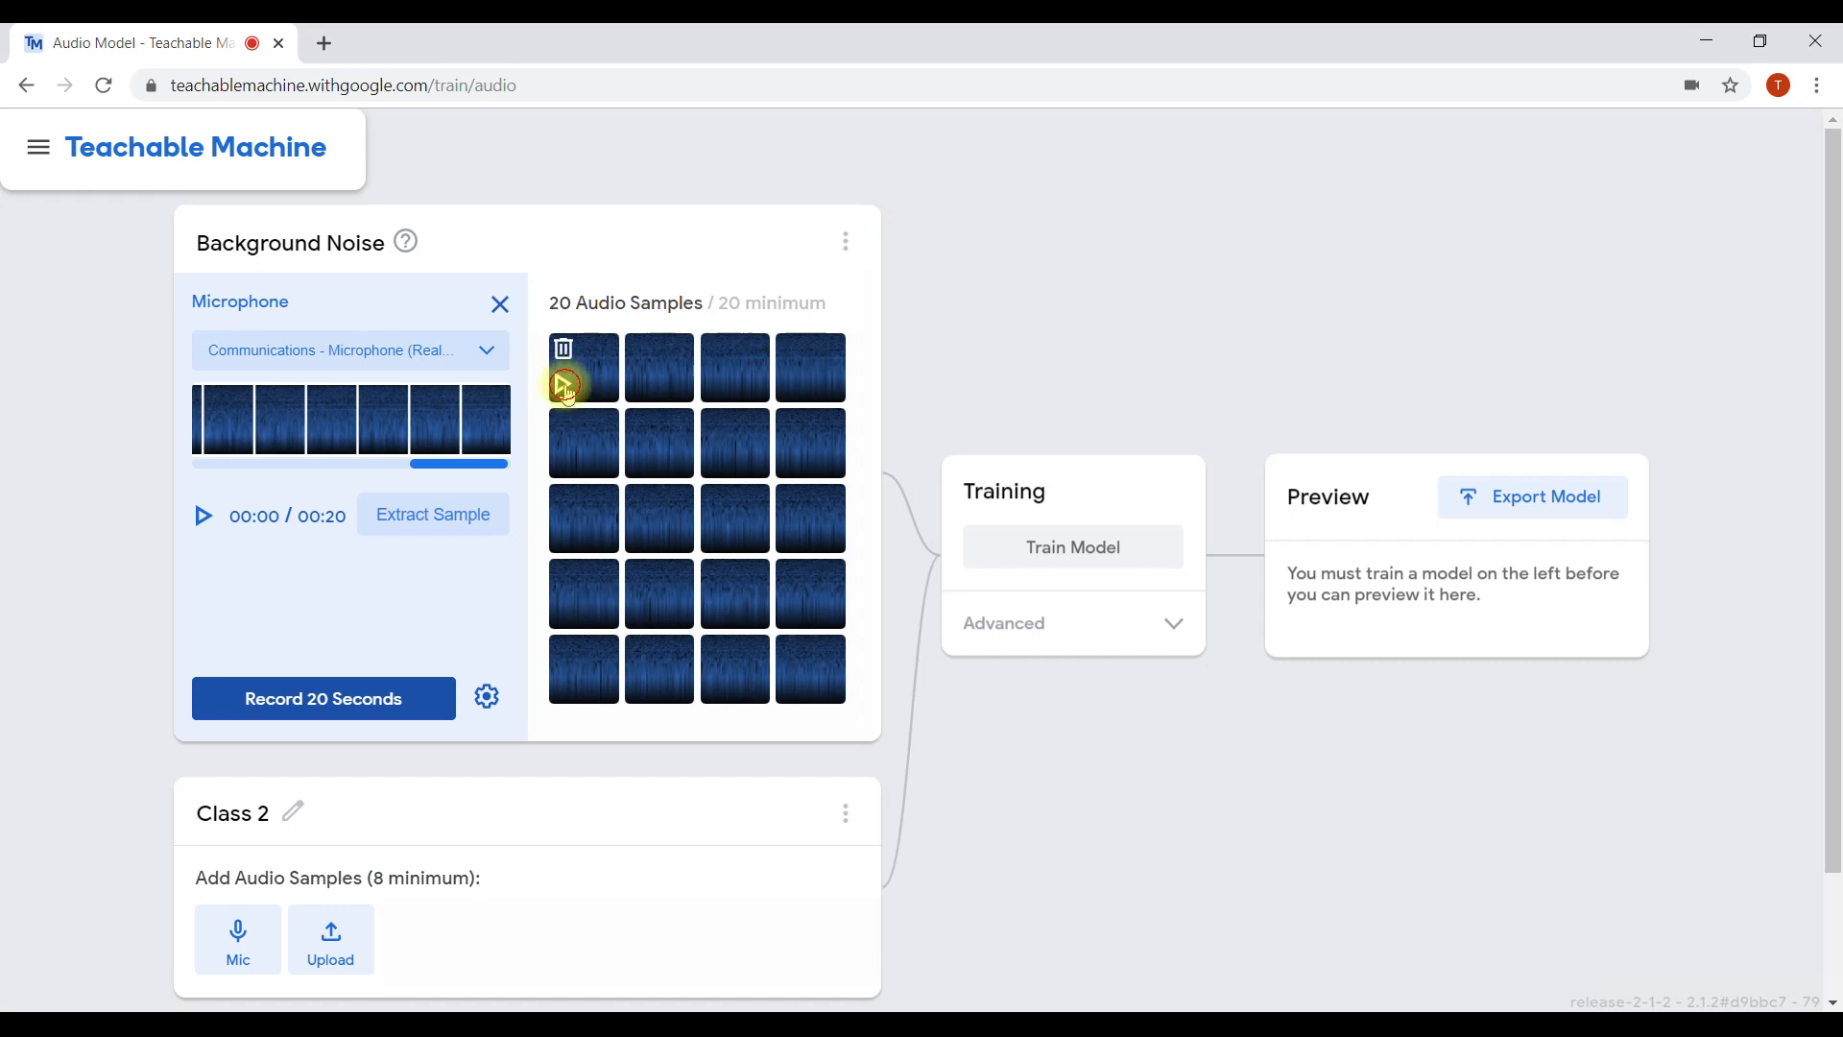
scroll(564, 389, "down", 2)
left_click(564, 389)
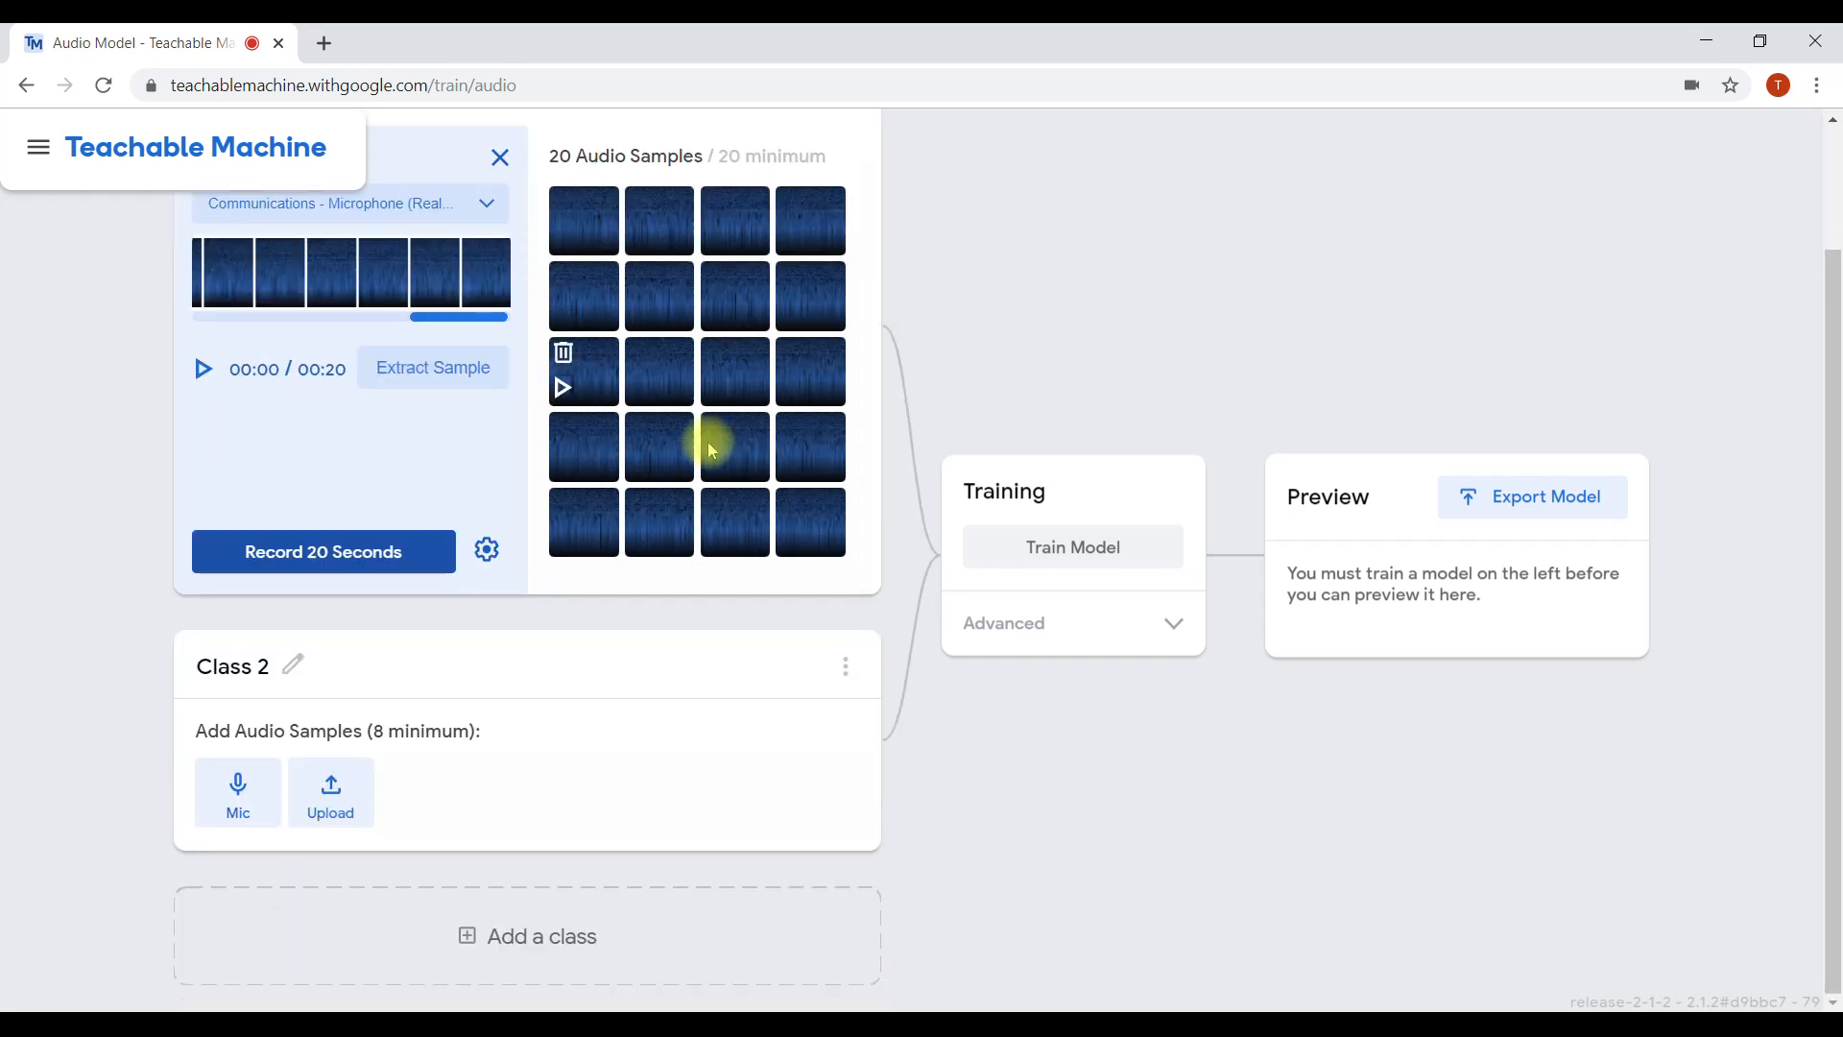
left_click(562, 466)
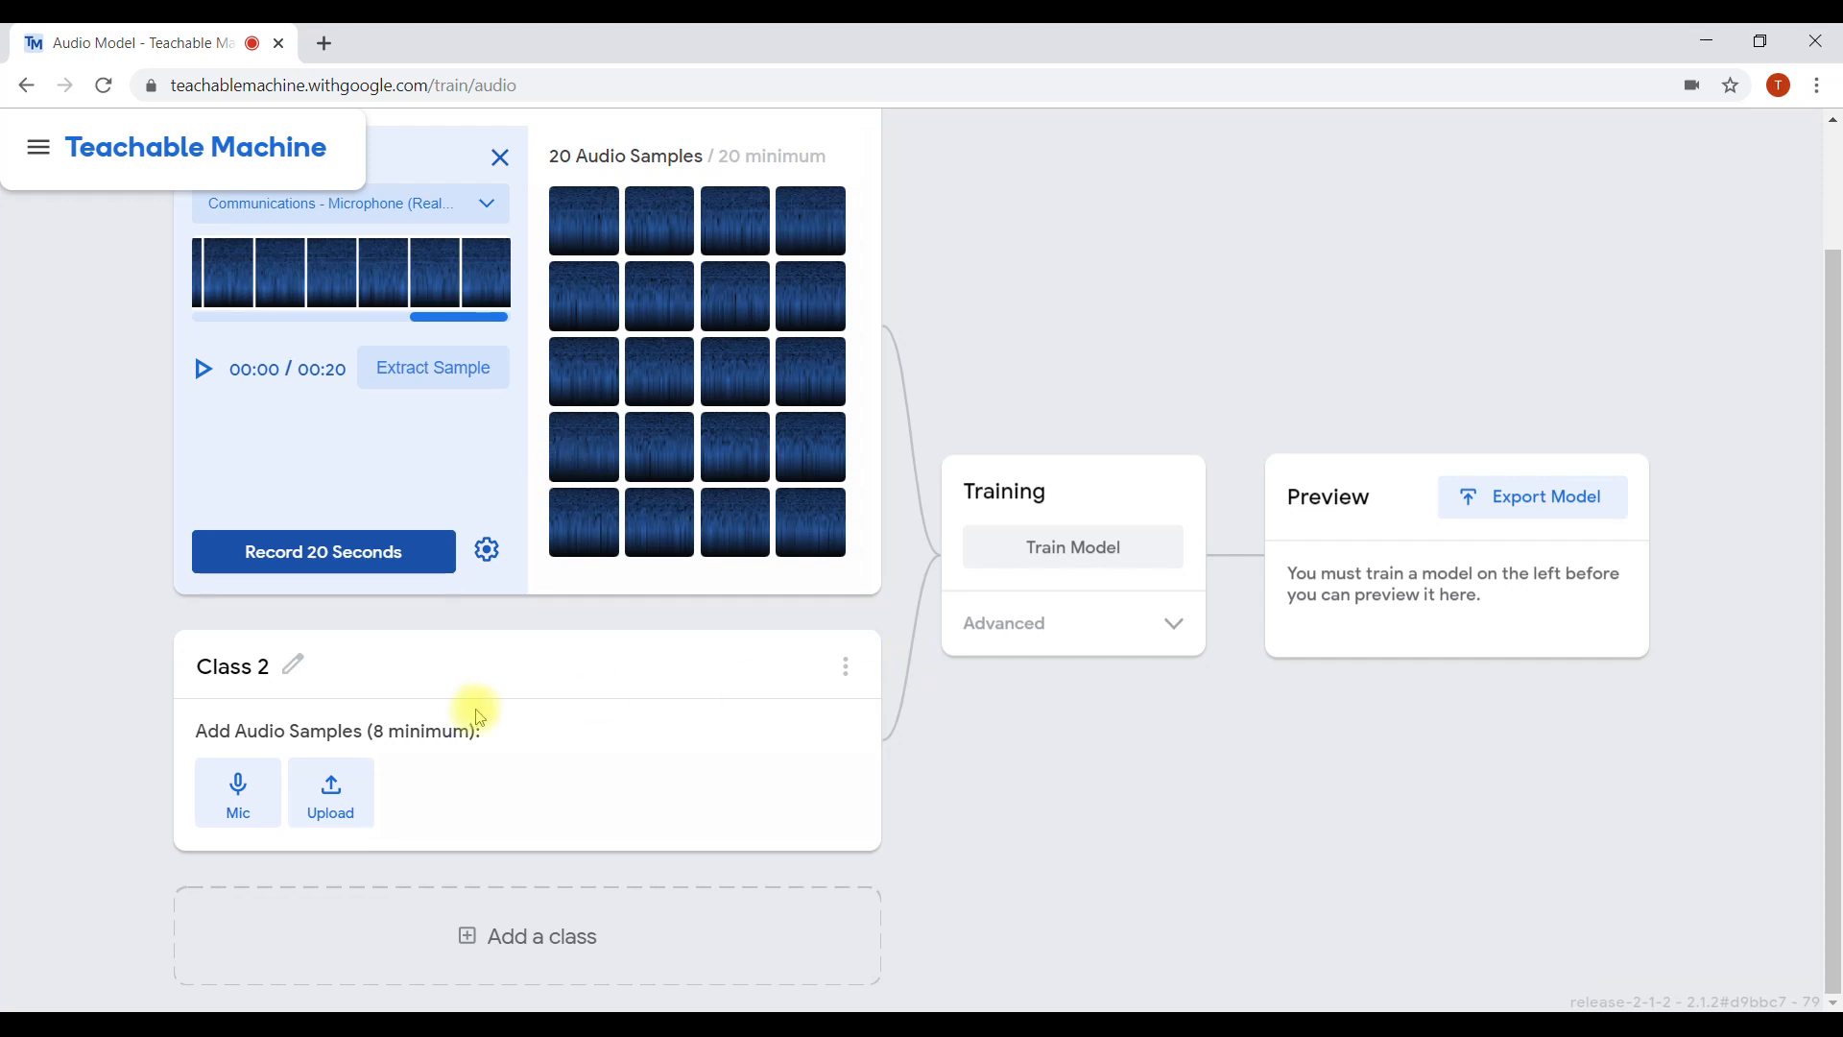
- Rename Class 2 as Clapping
left_click(294, 666)
type("Clap")
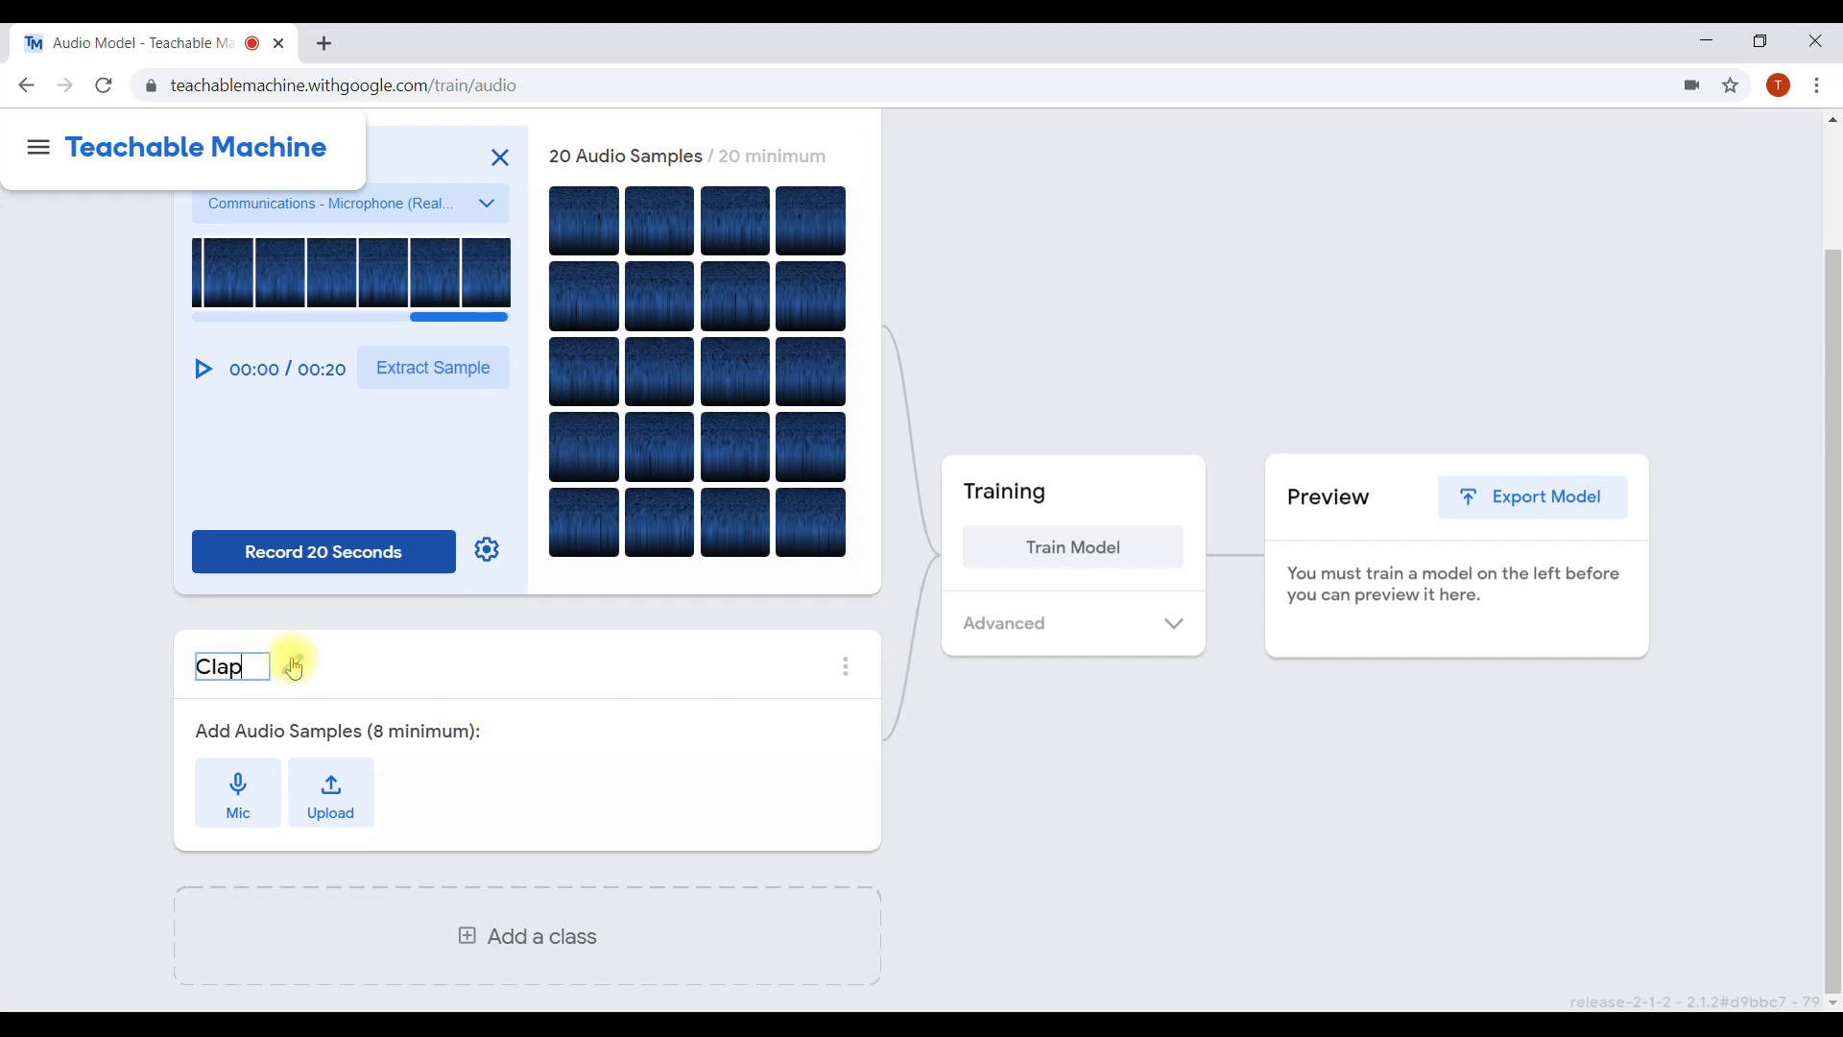
type("ping")
left_click(86, 656)
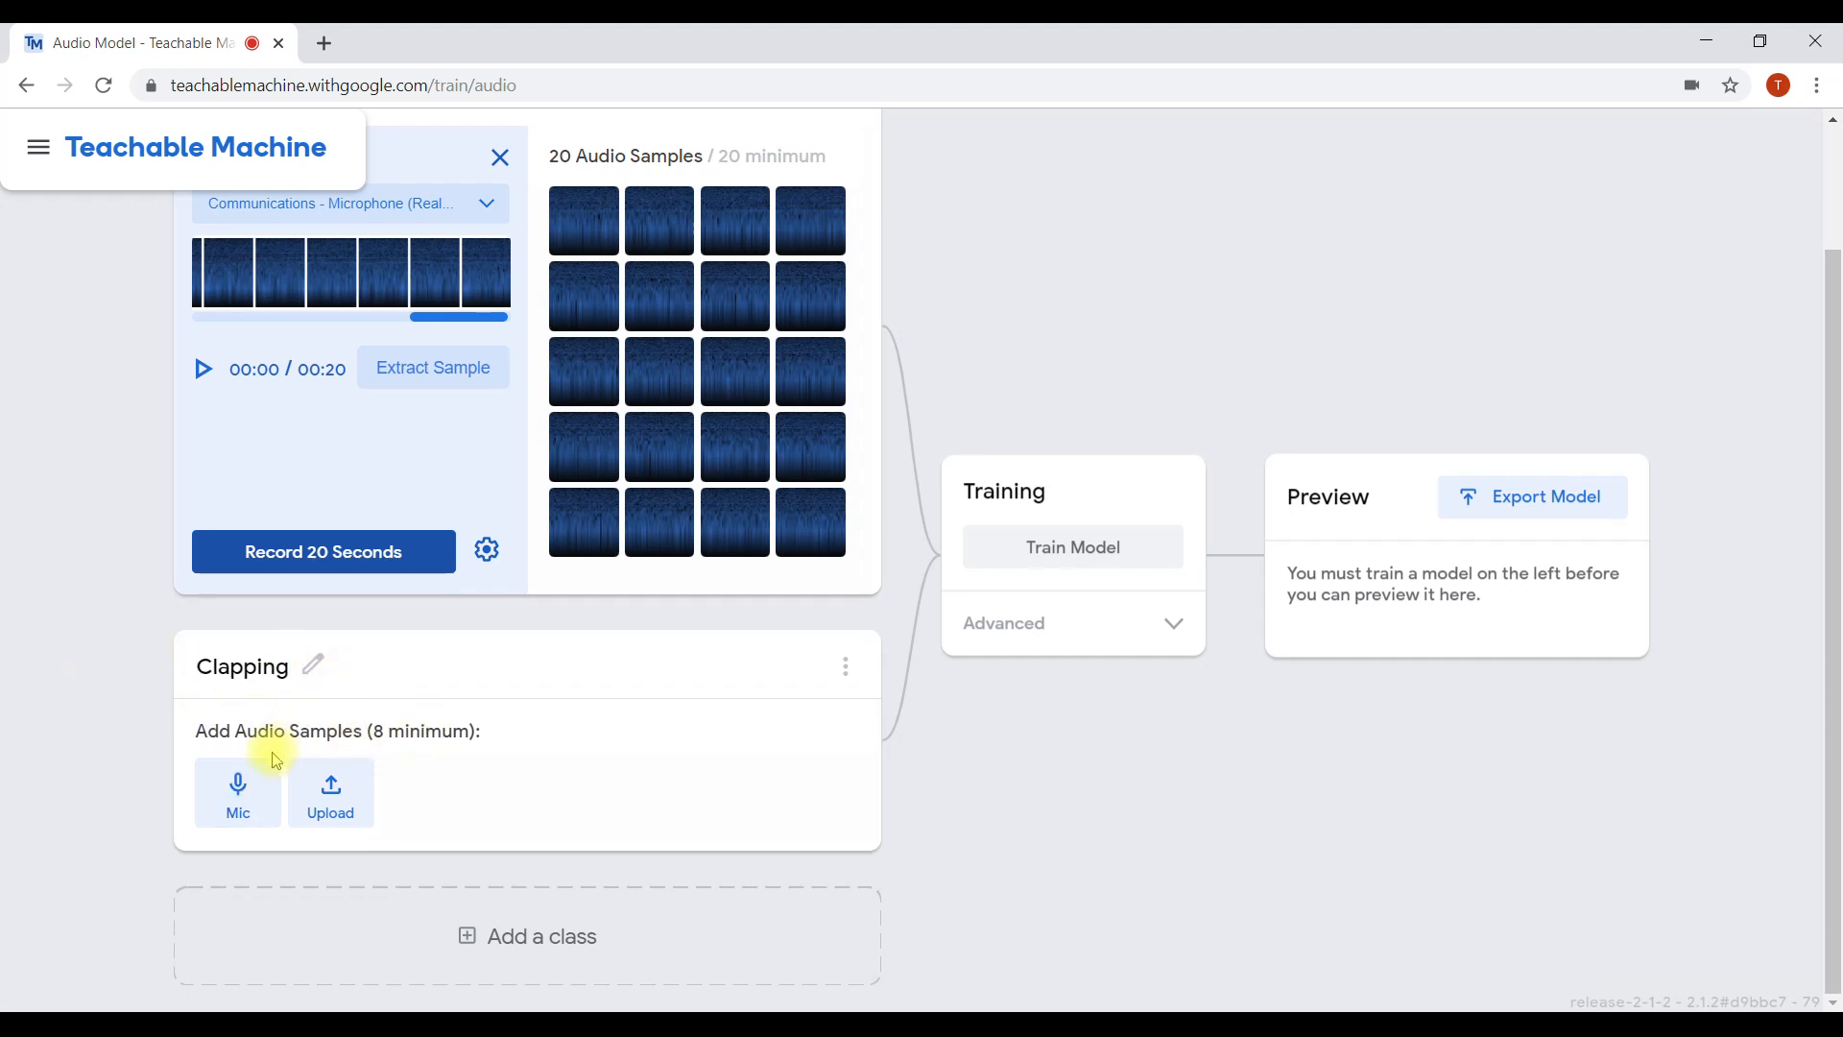
- Record 20 seconds of clapping with the Communications - Microphone device and extract the samples into the Clapping class
left_click(257, 797)
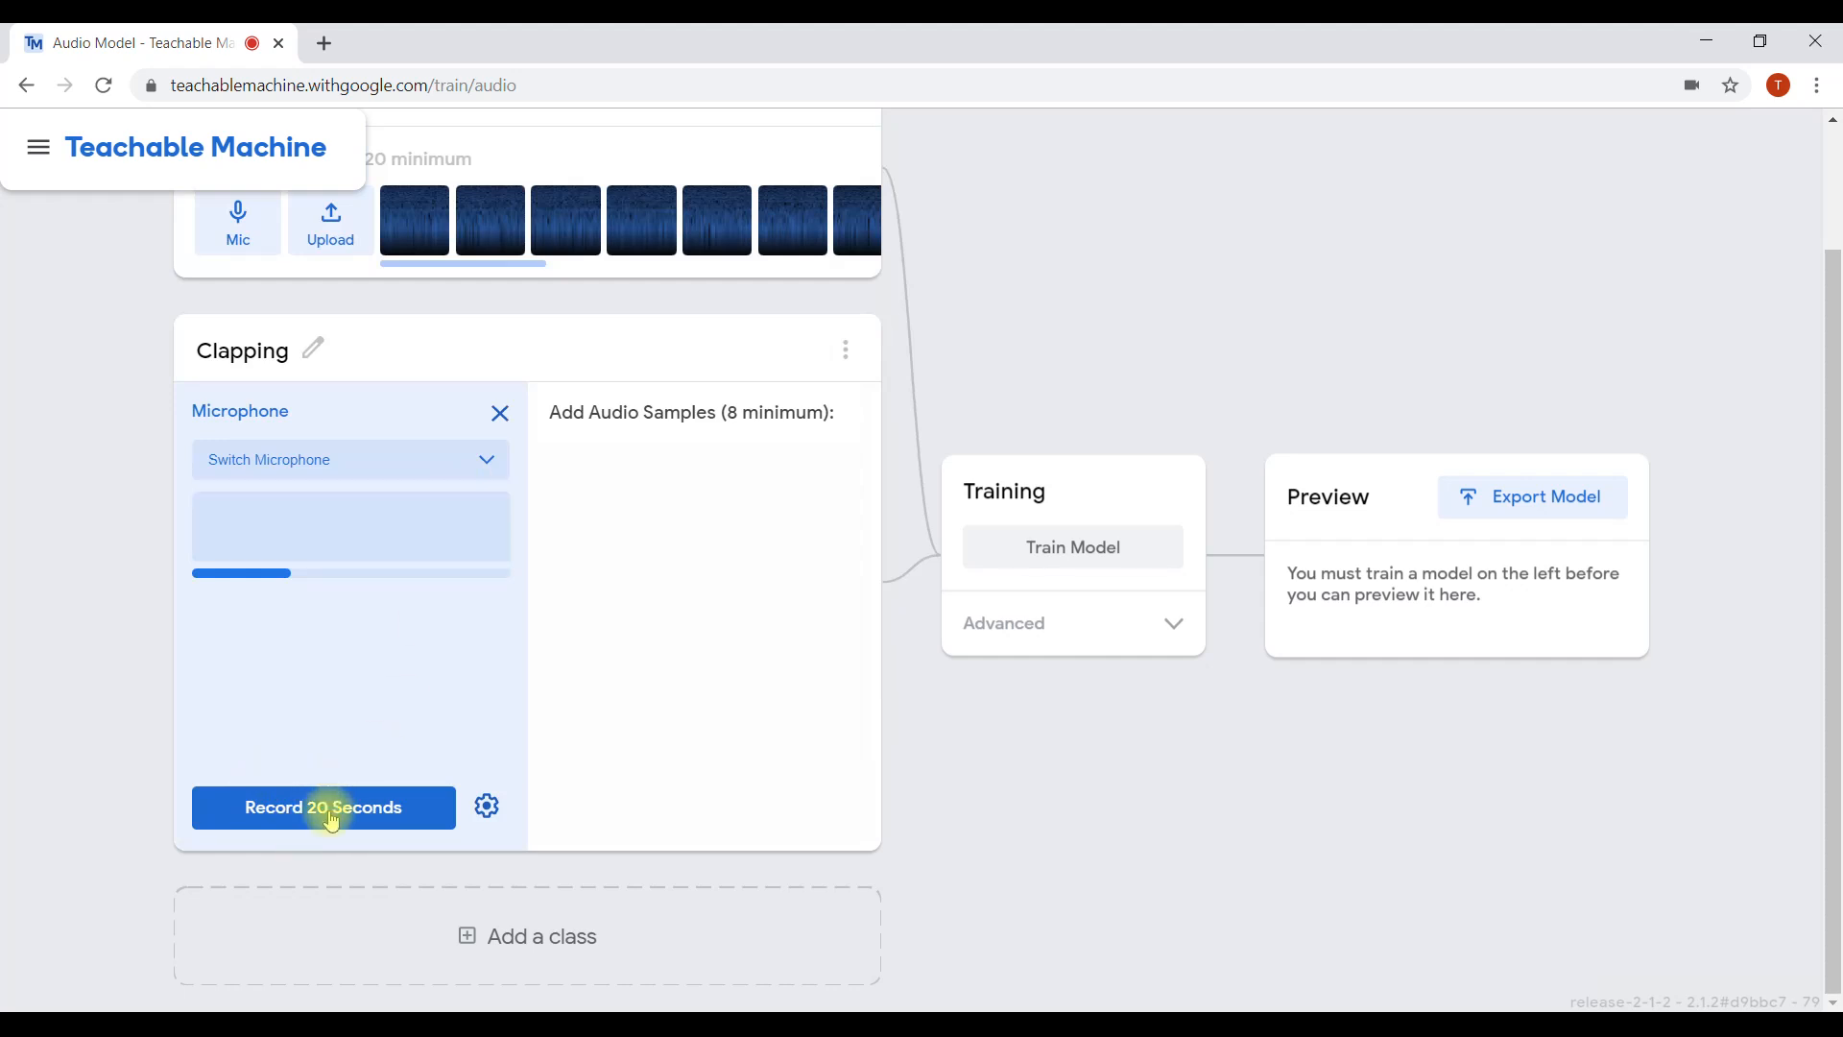
left_click(376, 457)
left_click(361, 506)
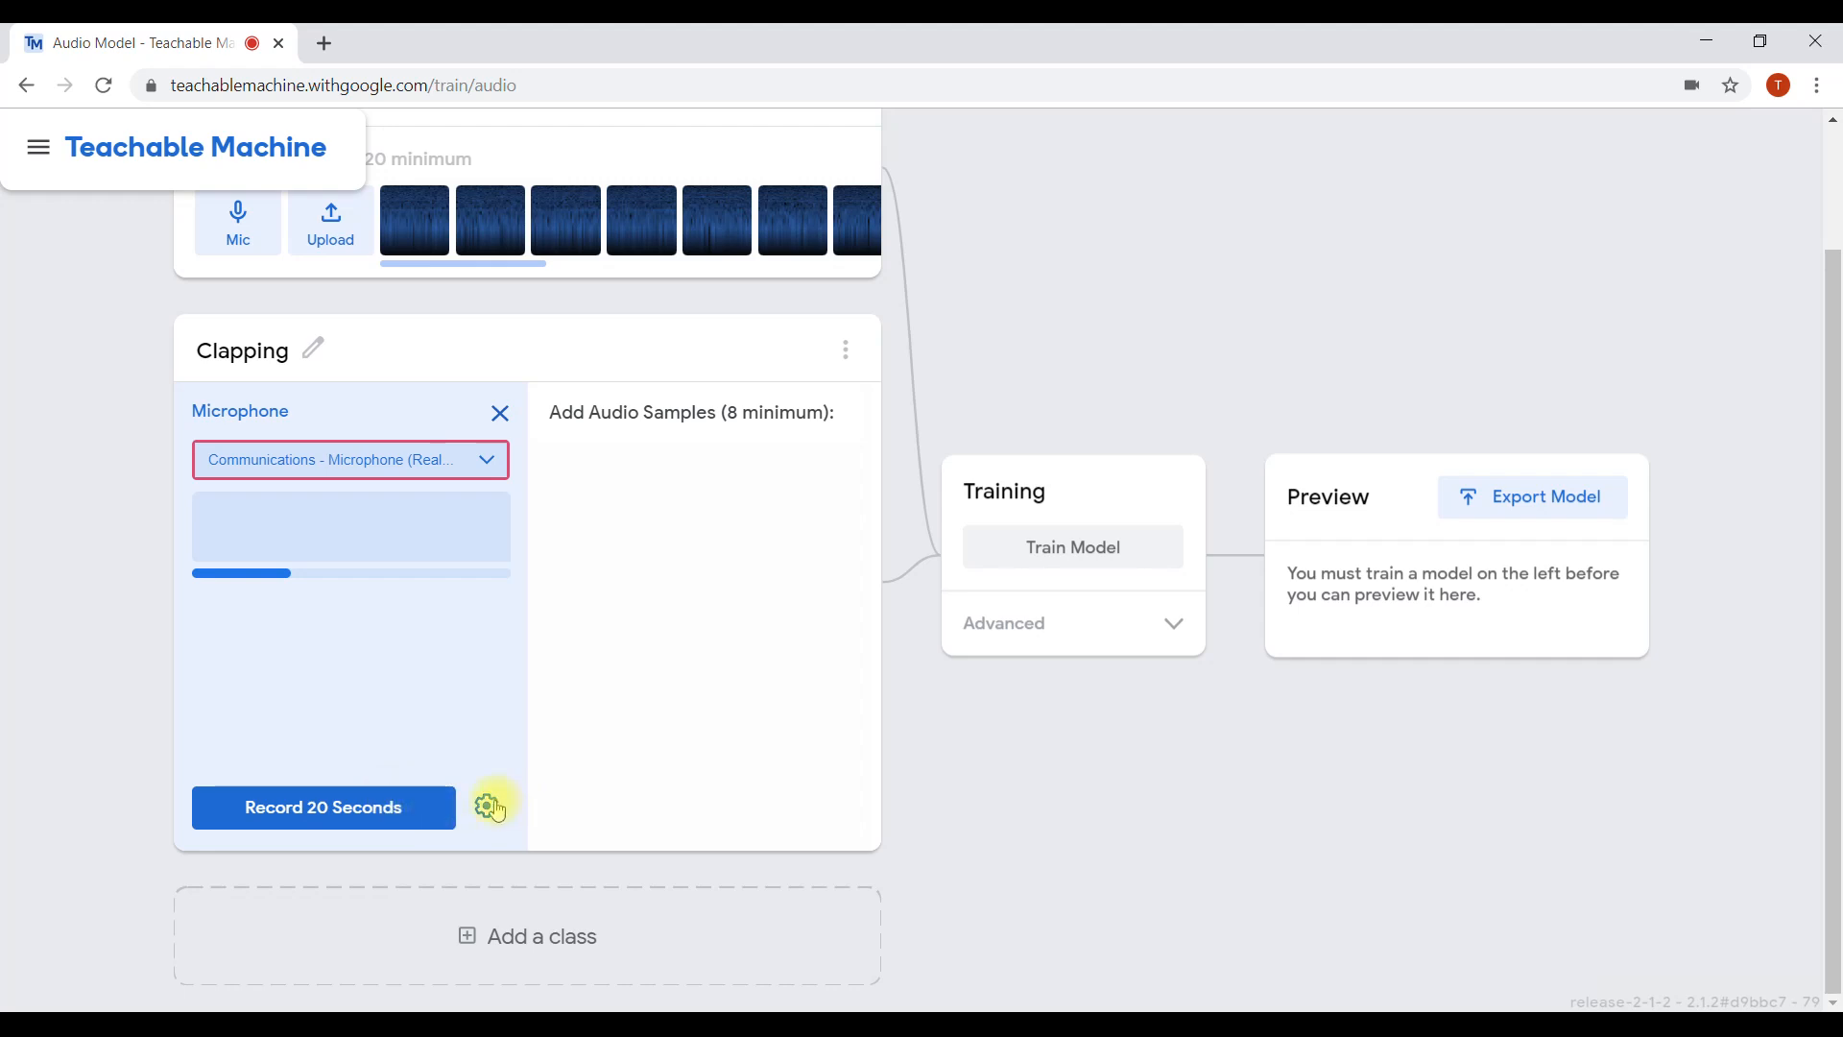
left_click(428, 816)
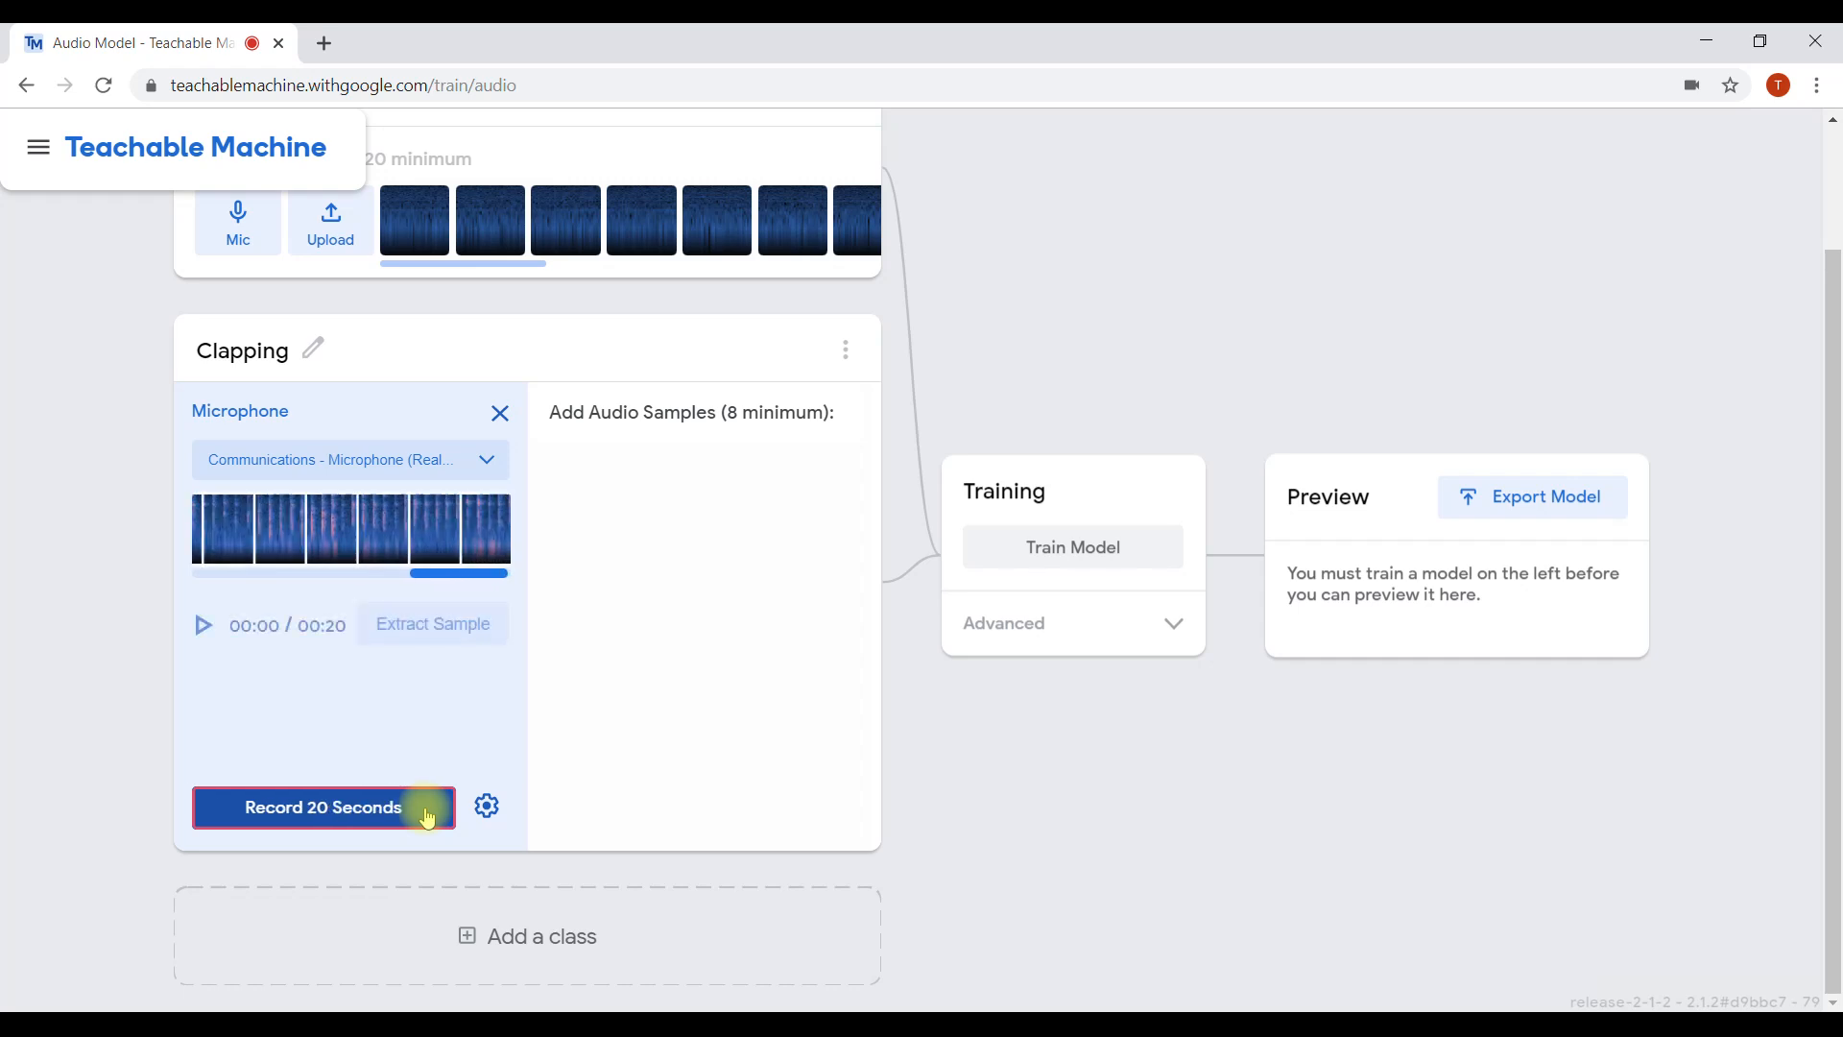
left_click(446, 620)
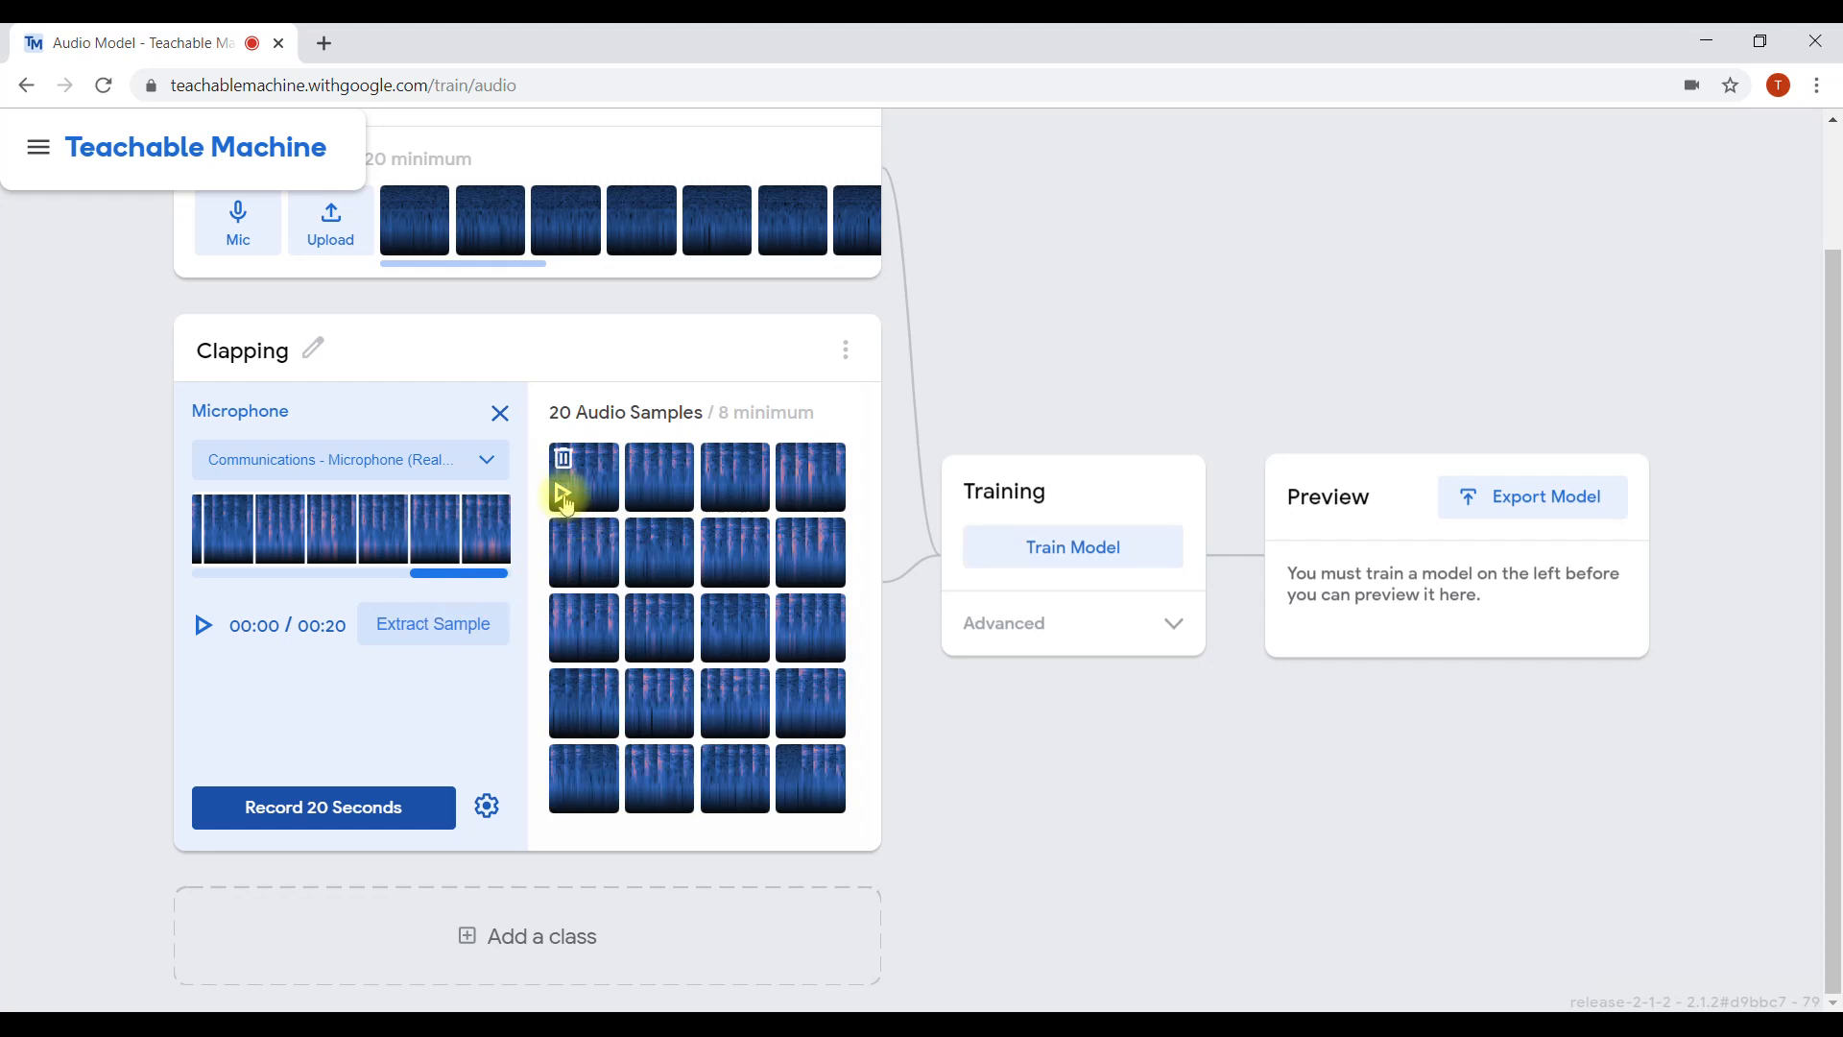
- Compare the Background Noise and Clapping samples and train the audio model on the two classes
left_click_drag(1834, 575, 1835, 455)
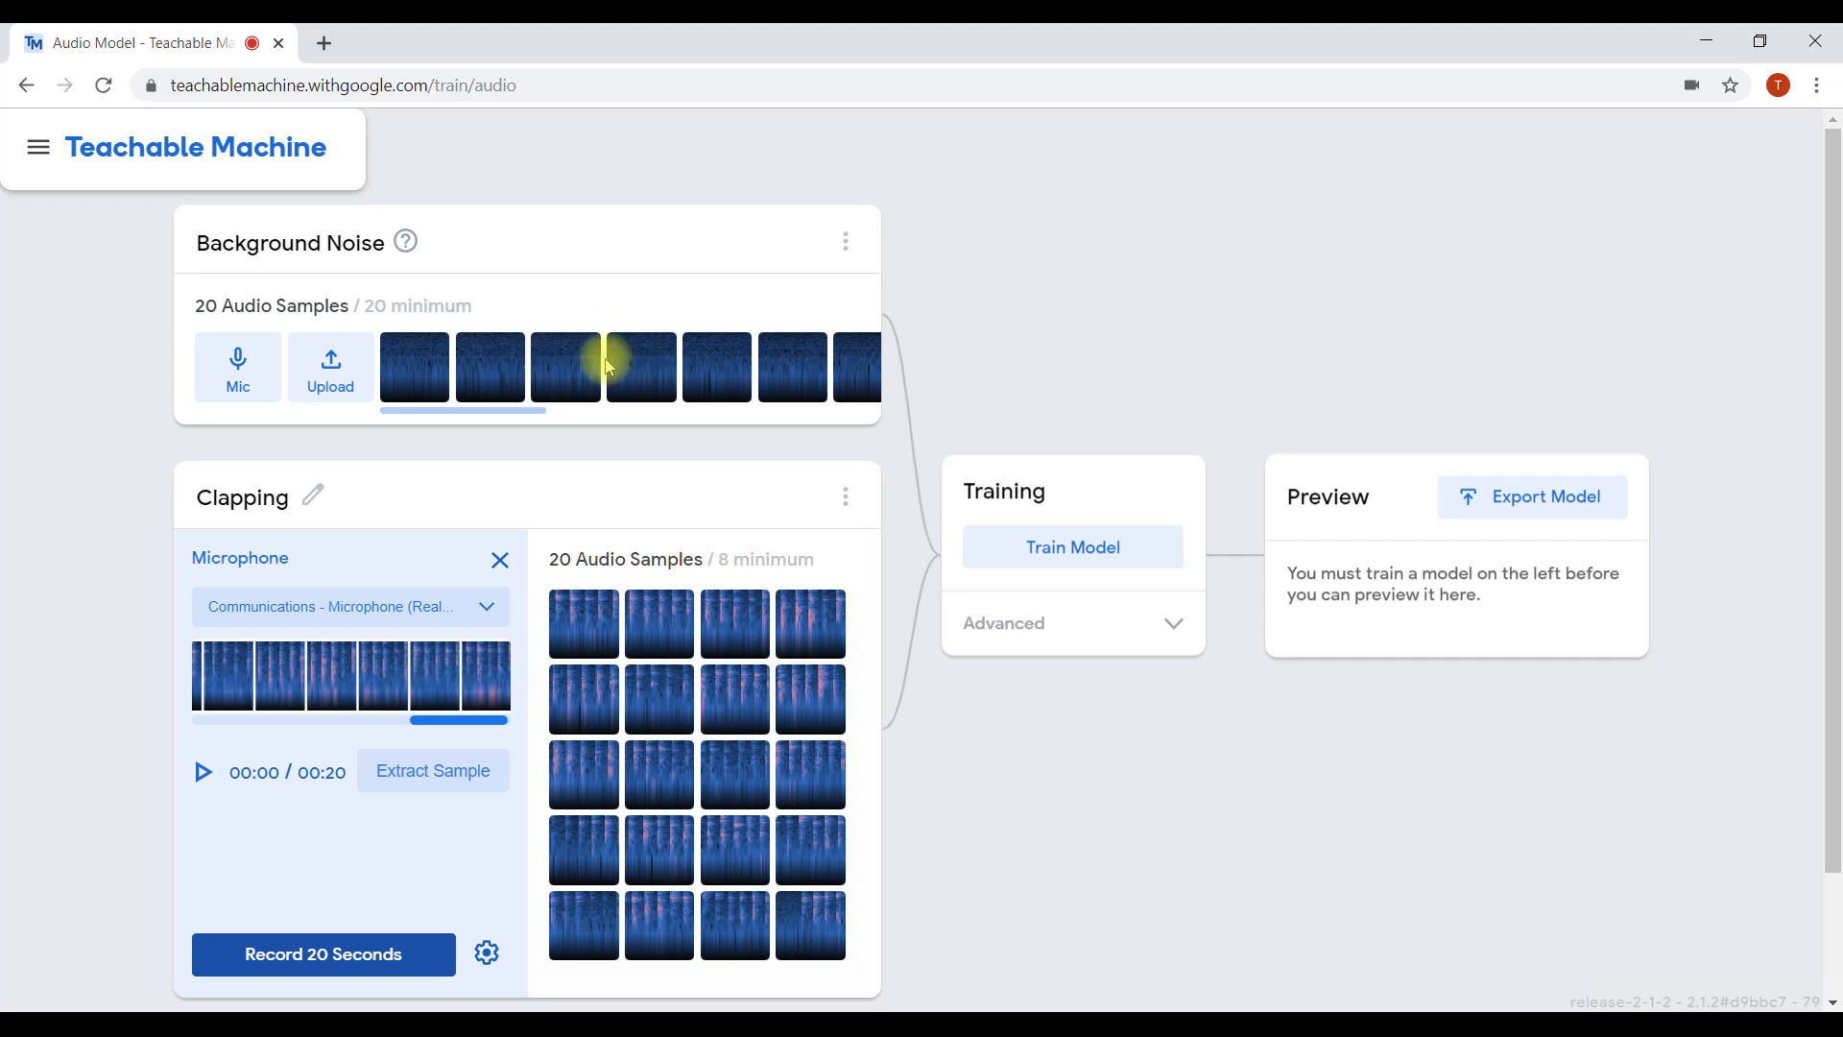
mouse_move(642, 680)
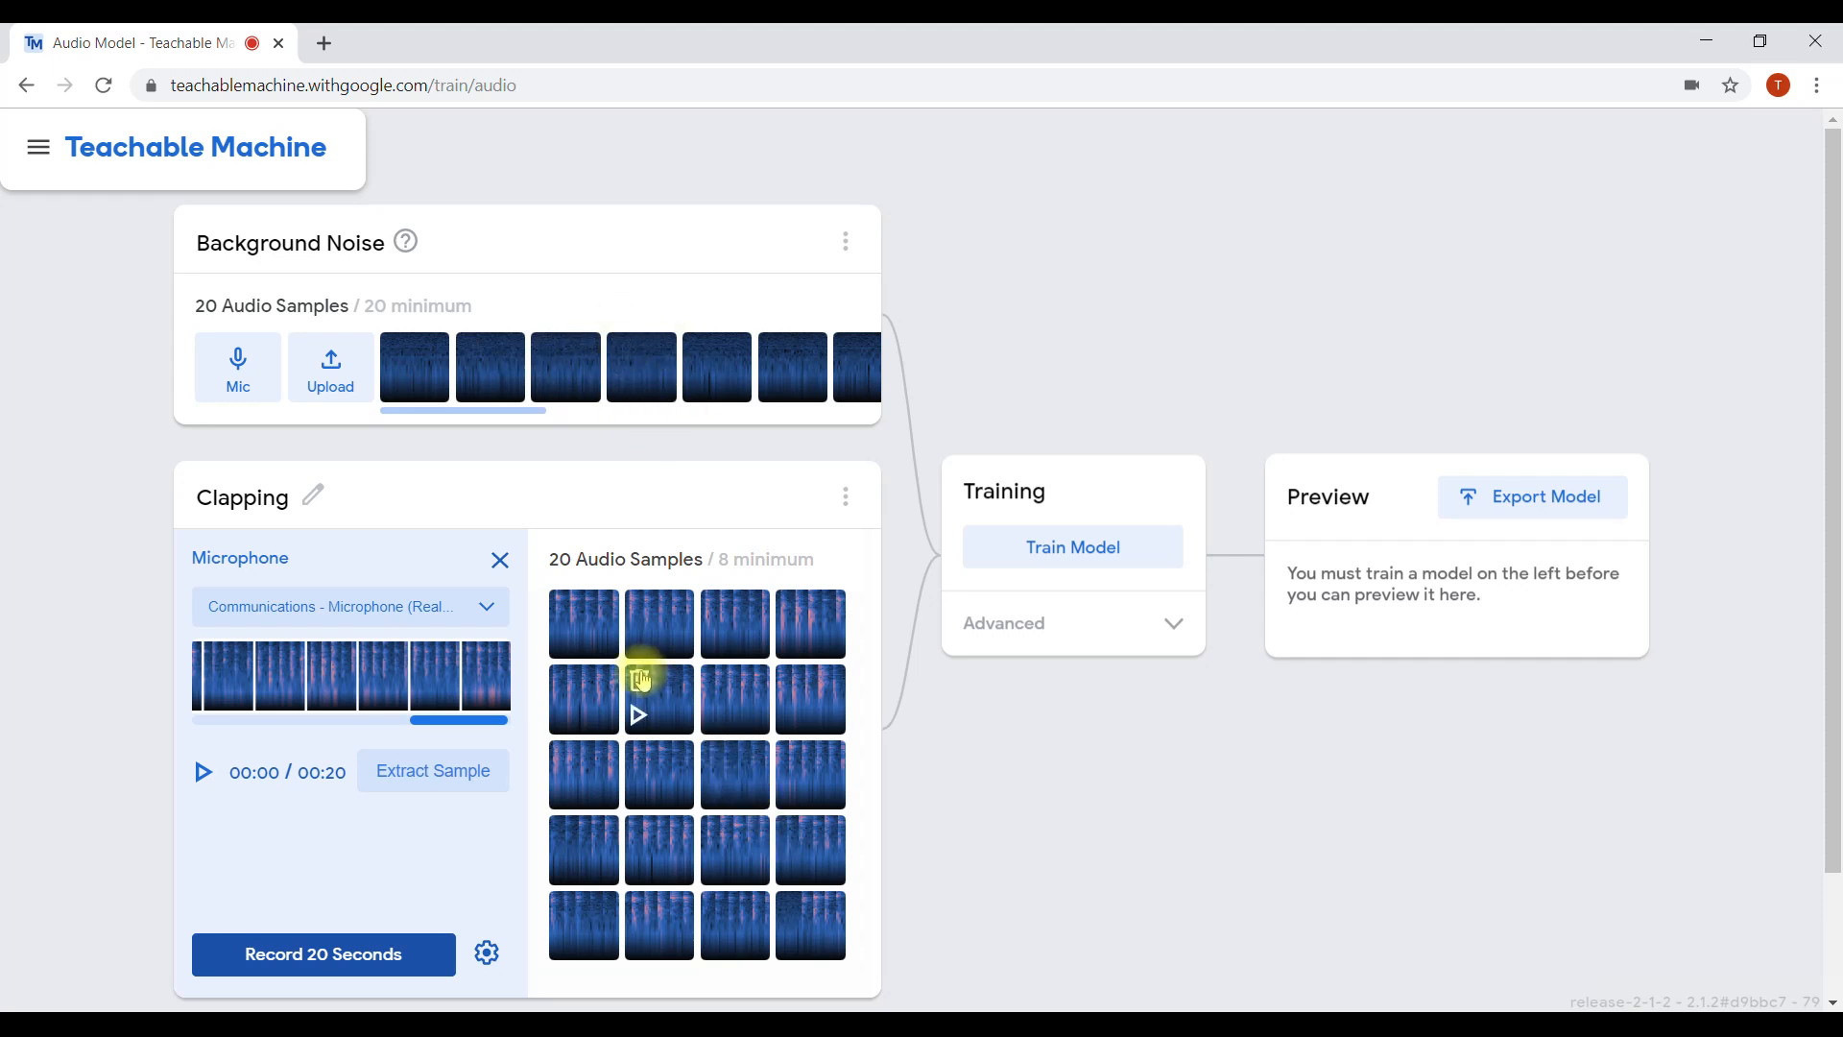
mouse_move(660, 619)
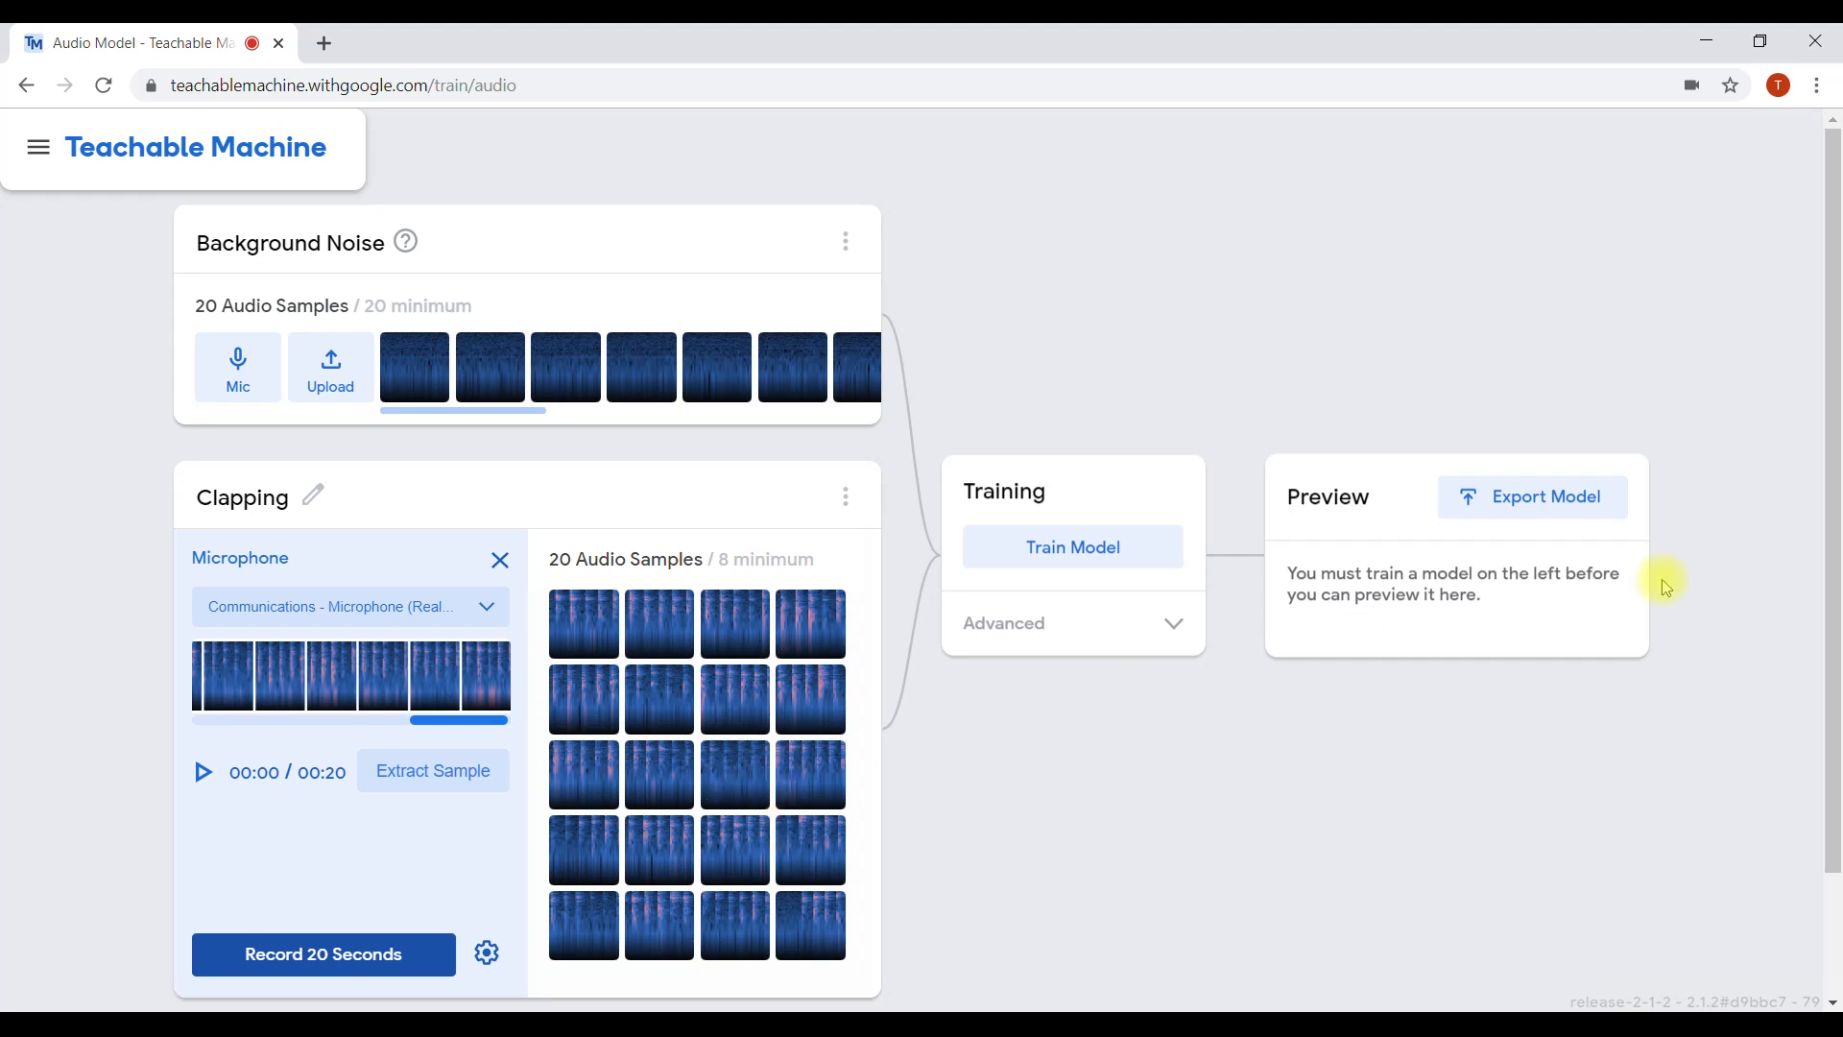
mouse_move(1841, 699)
left_mouse_down()
mouse_move(1836, 726)
mouse_move(1835, 697)
left_mouse_up()
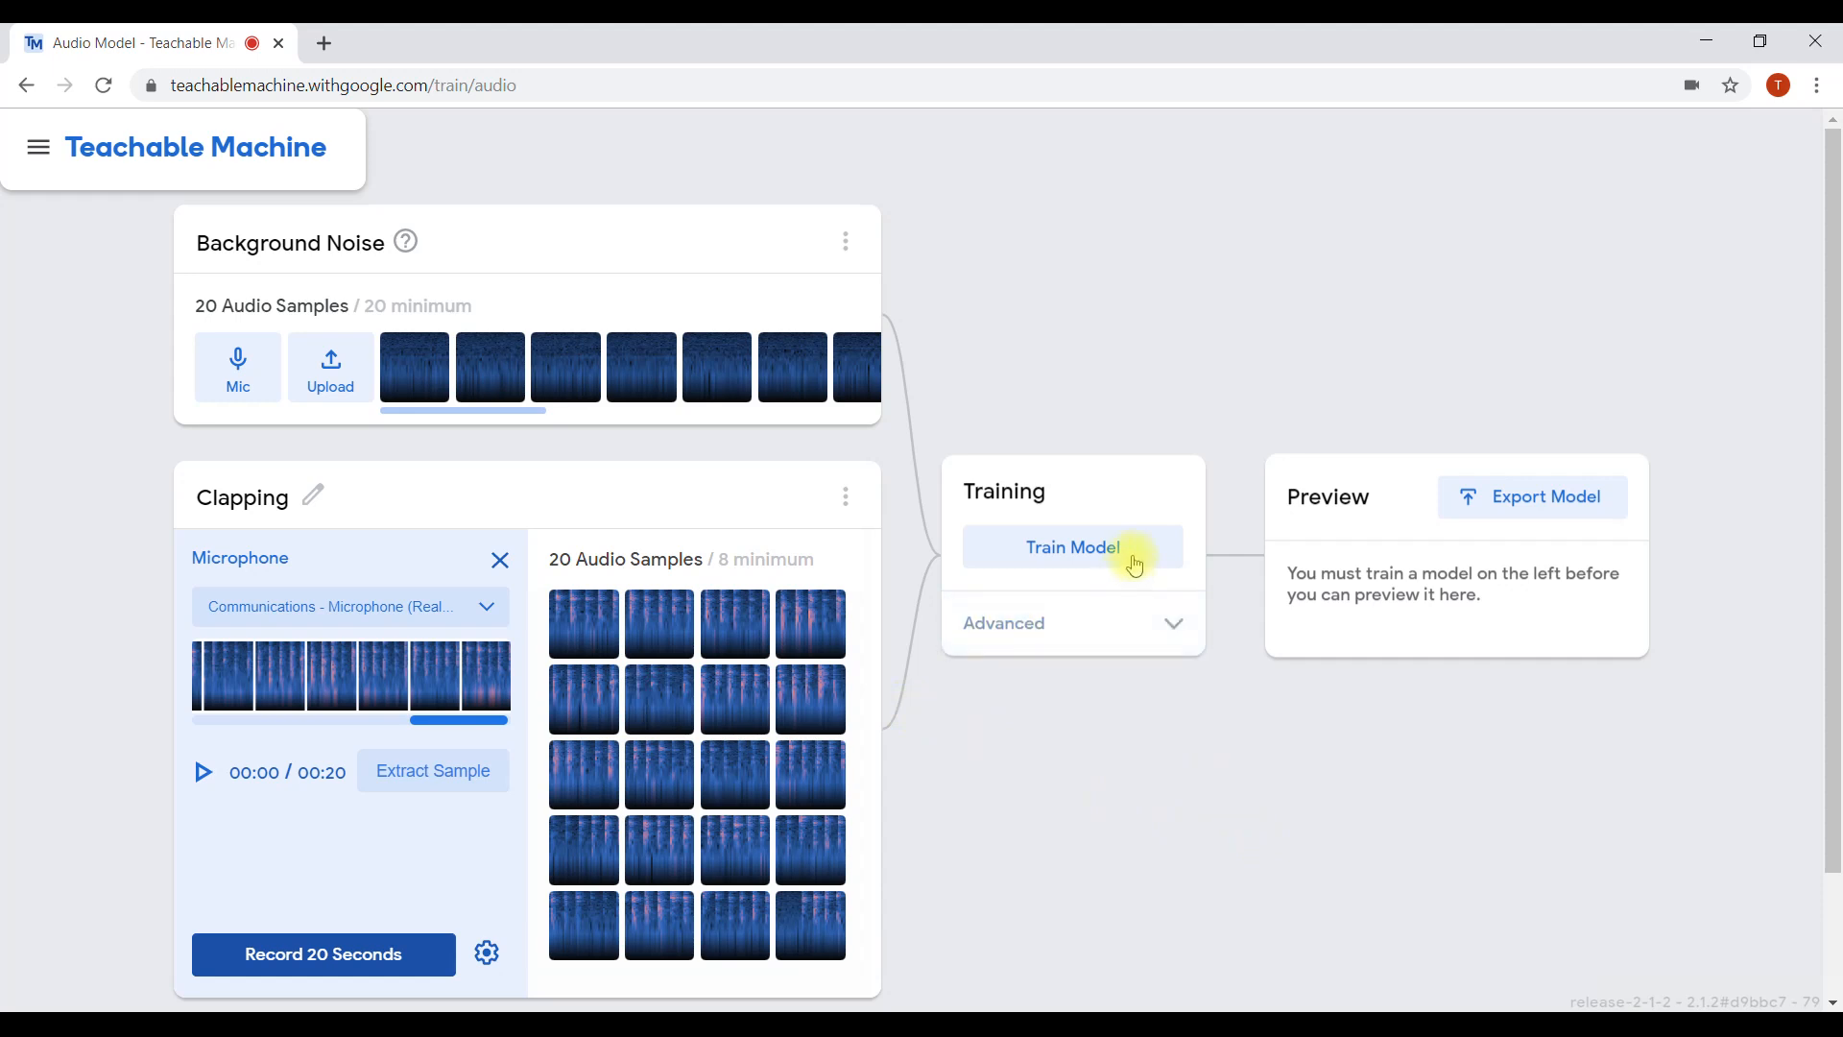
left_click(1104, 547)
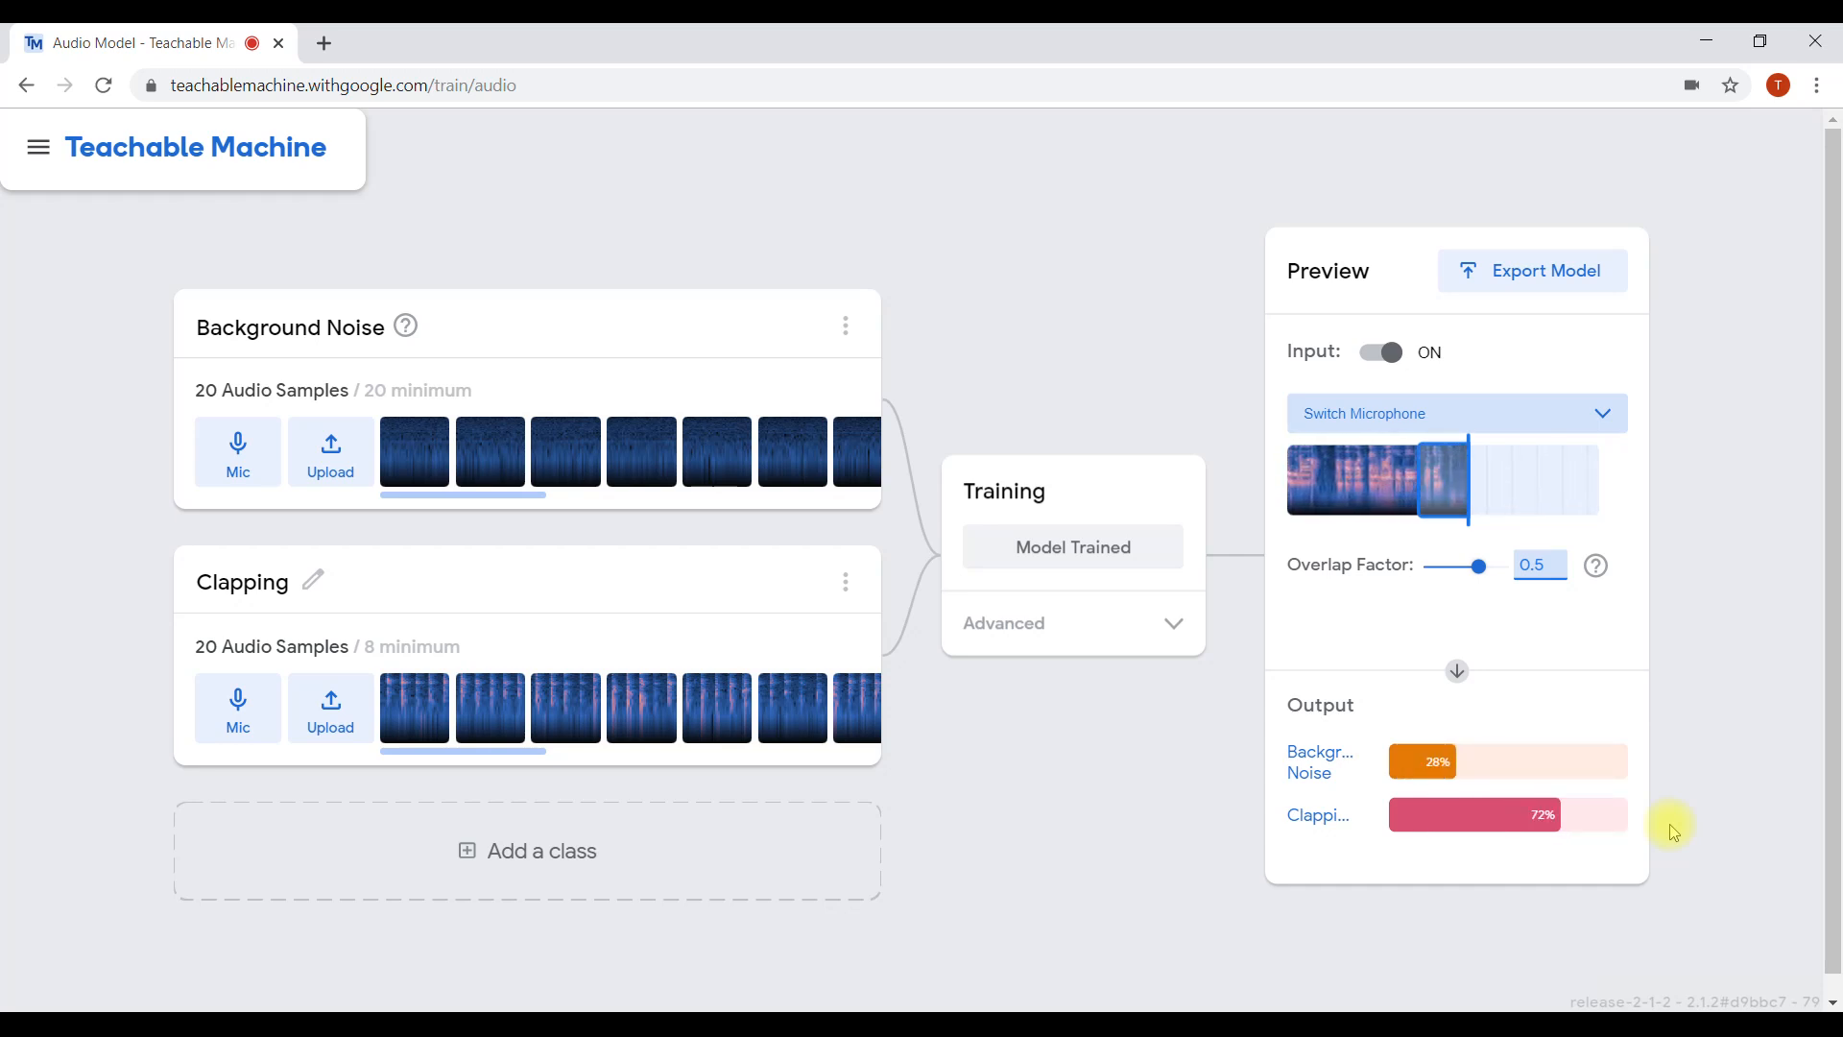
- Add a third class to the audio project and name it Talking
left_click(580, 859)
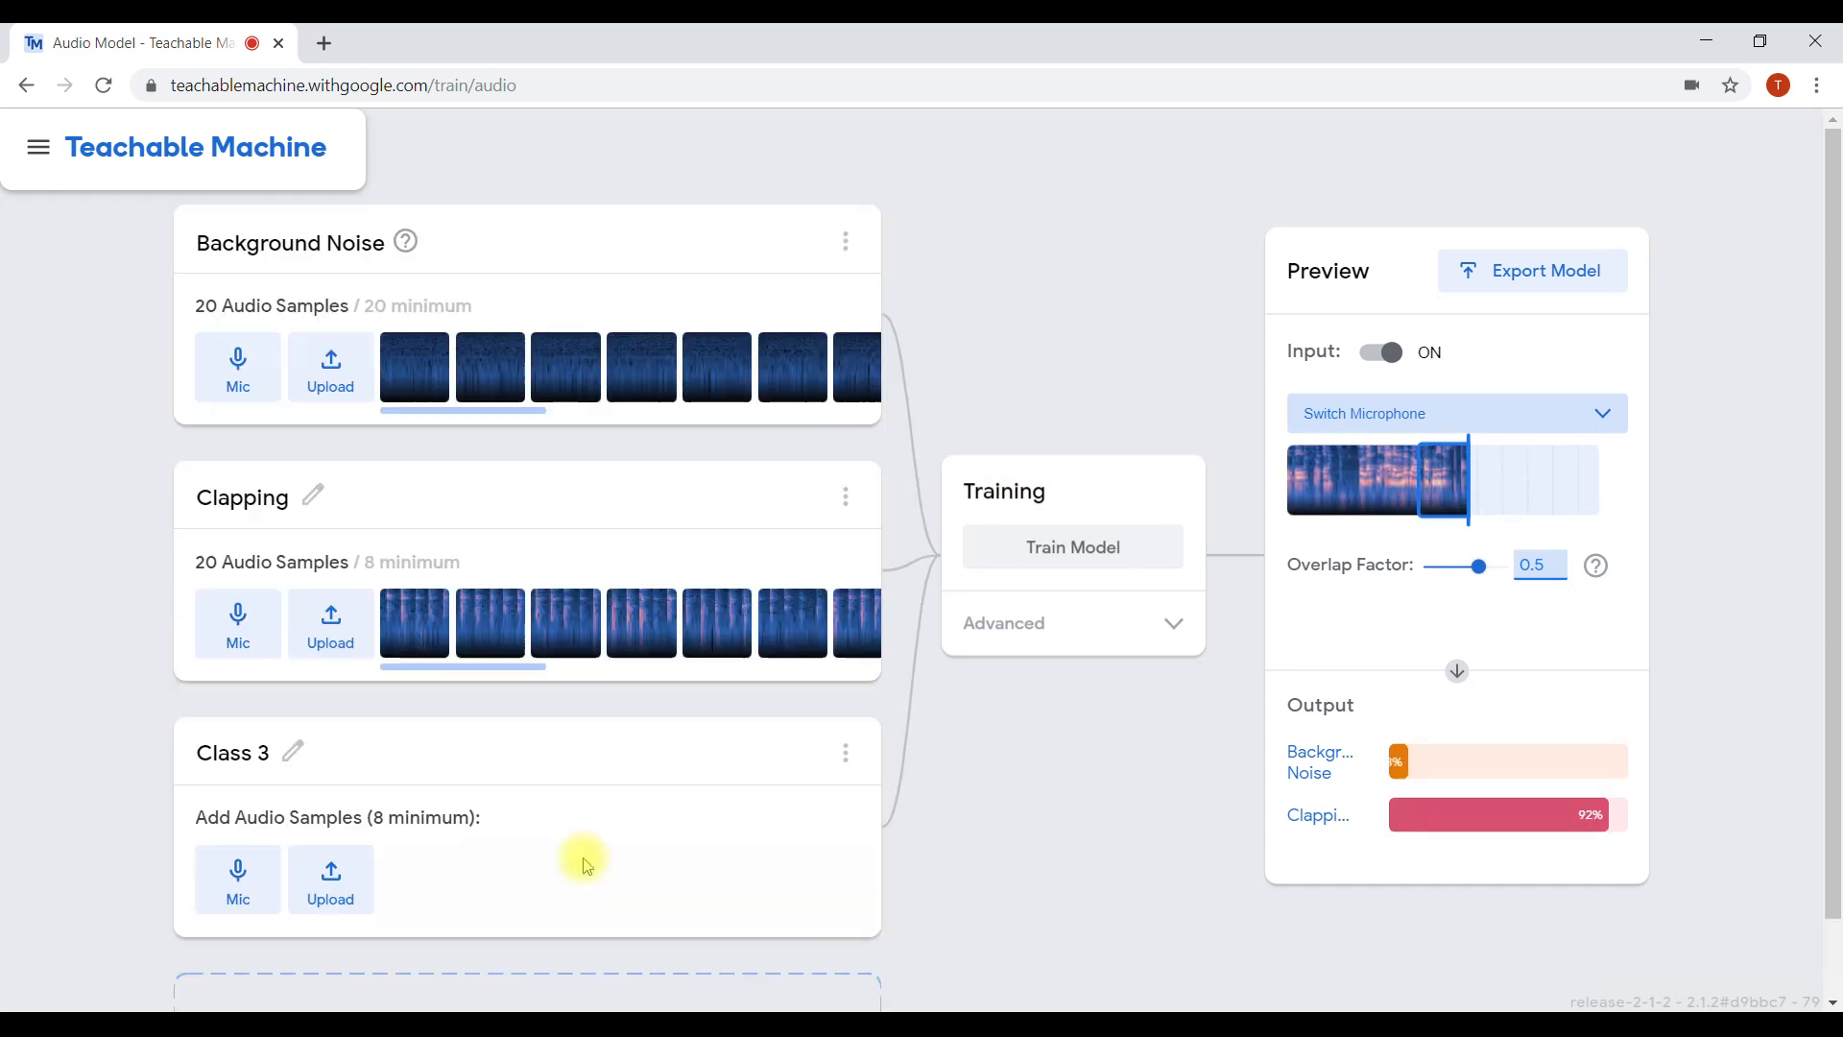
left_click(295, 752)
type("Talking")
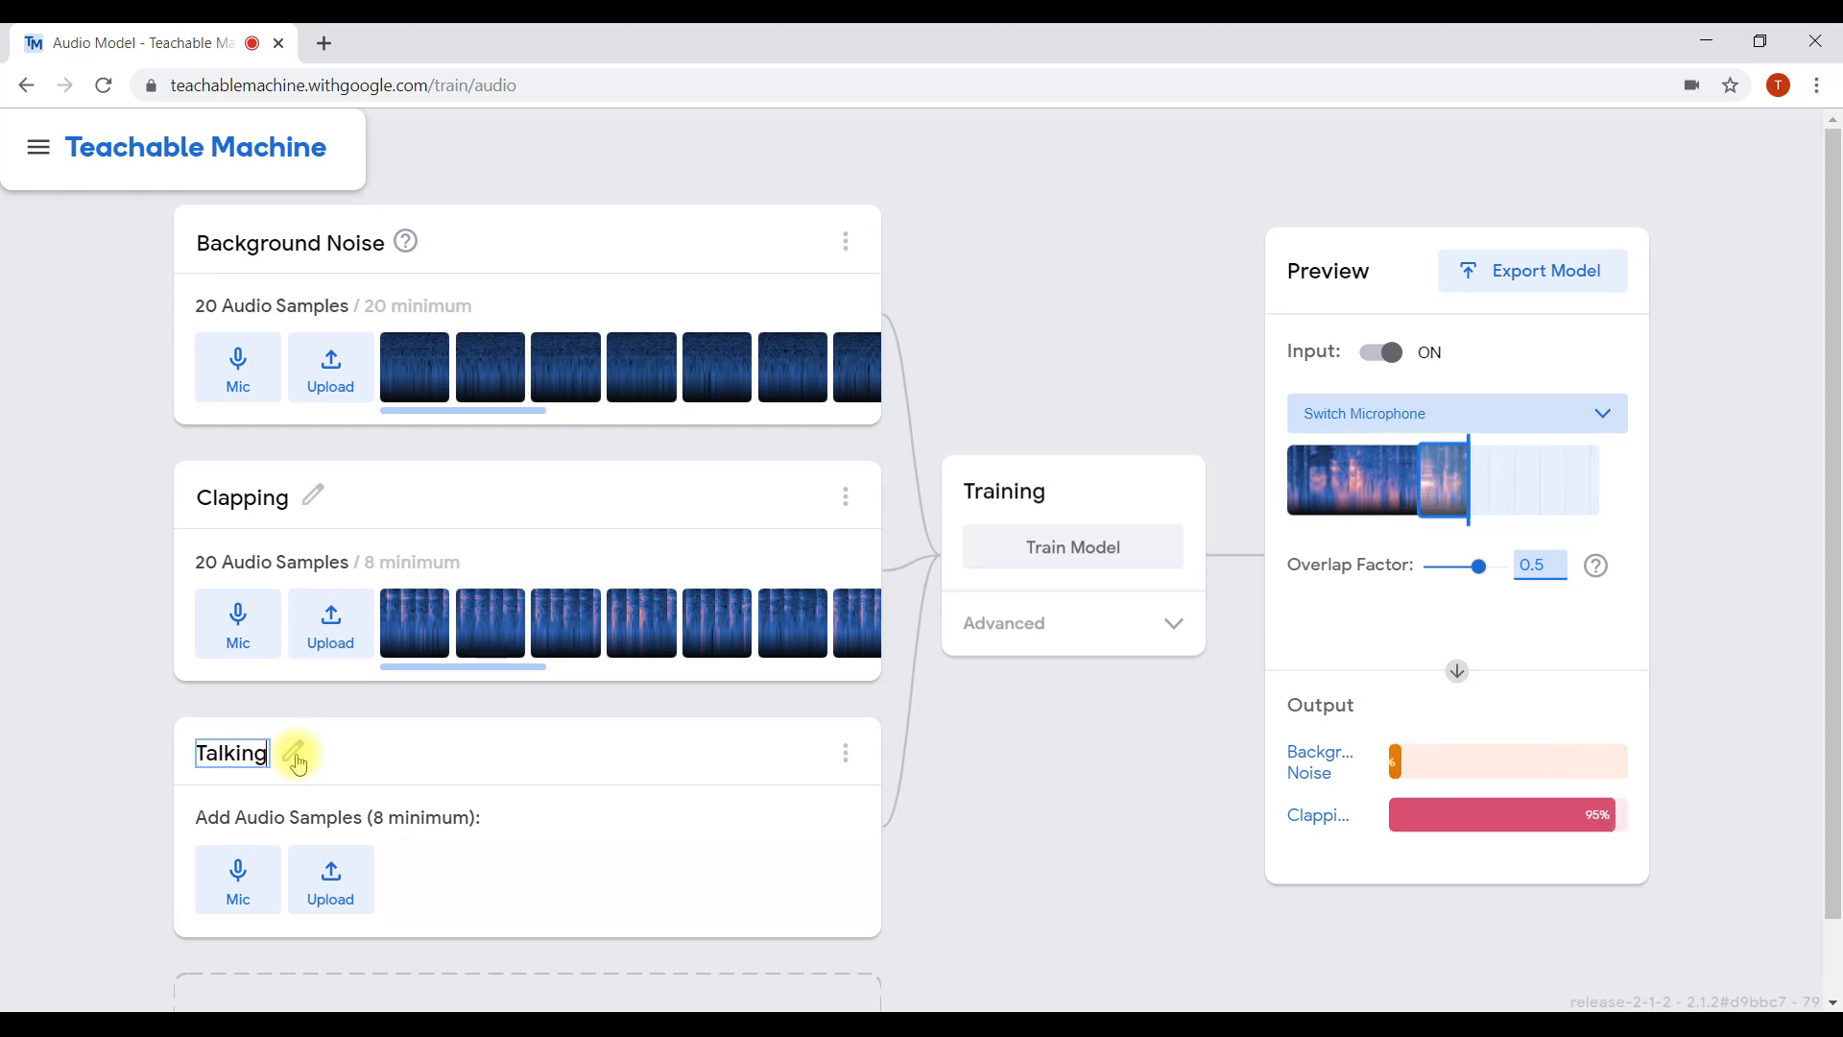
left_click(53, 811)
- Record 20 seconds of talking with the Communications - Microphone device and extract the samples into the Talking class
left_click(236, 875)
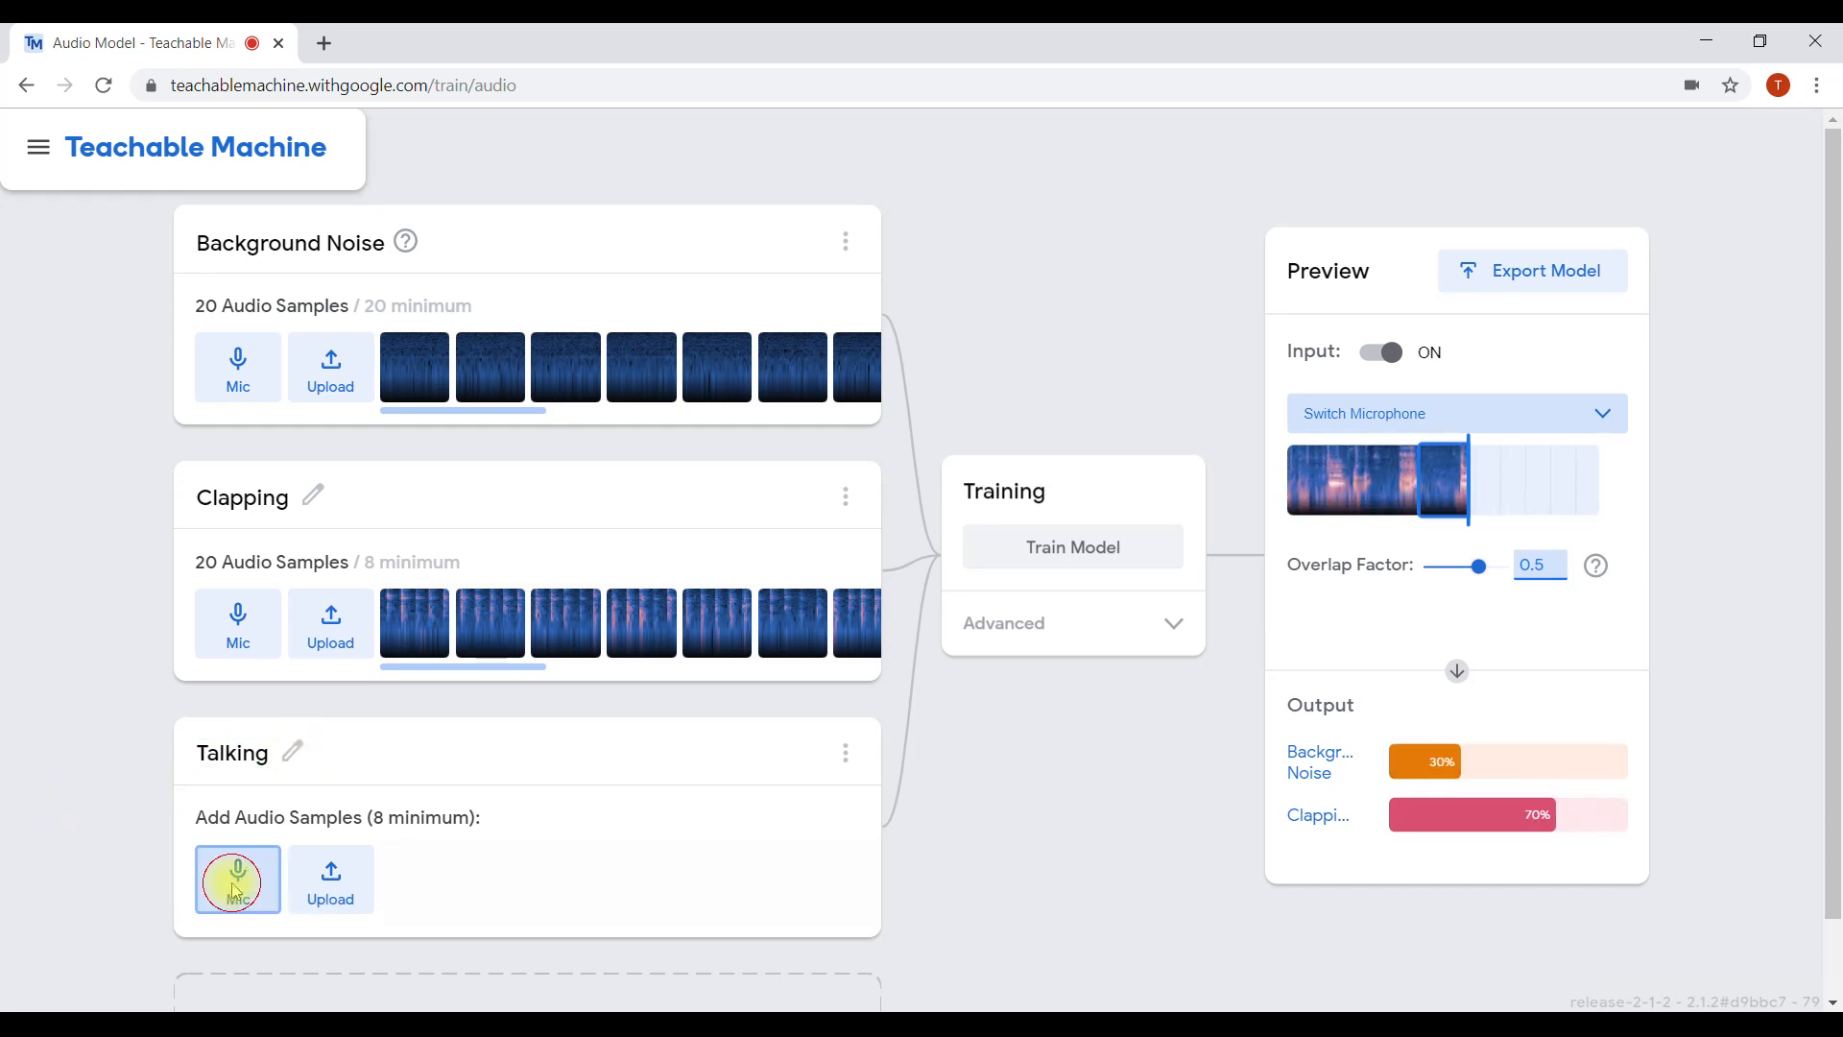
scroll(1826, 576, "down", 4)
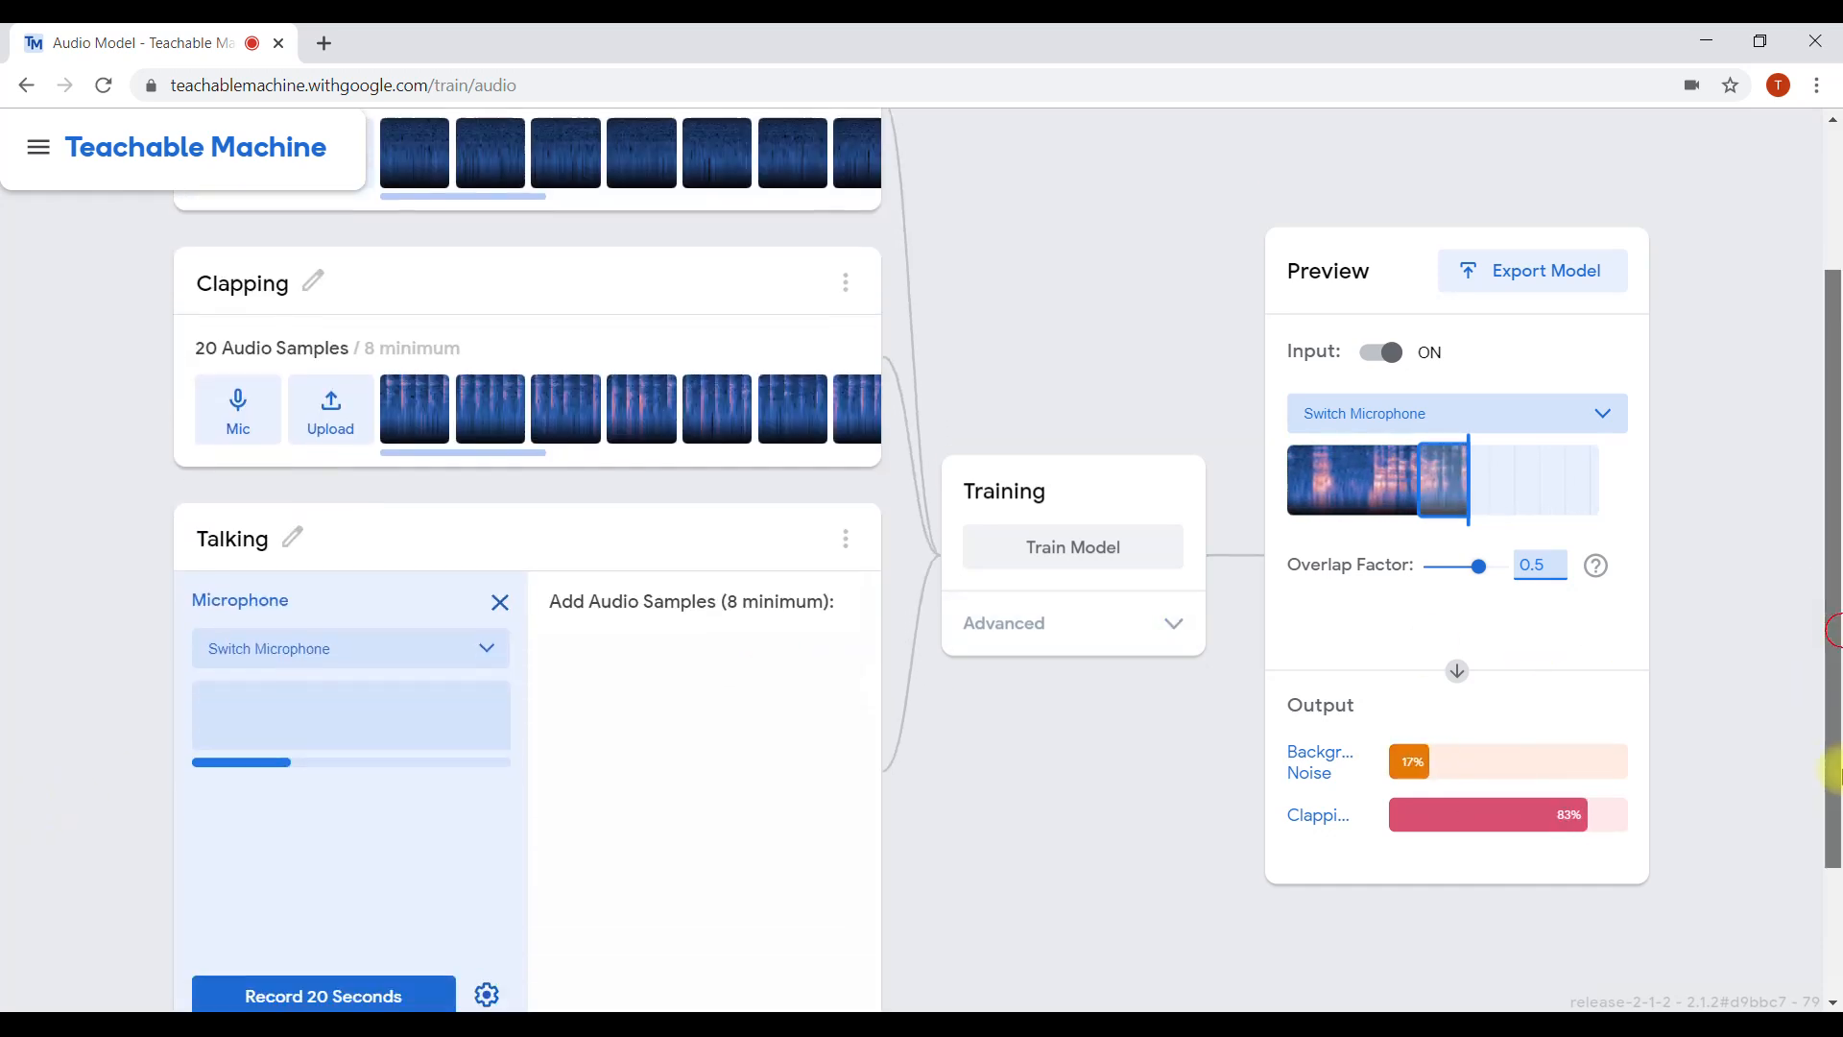
left_click(362, 459)
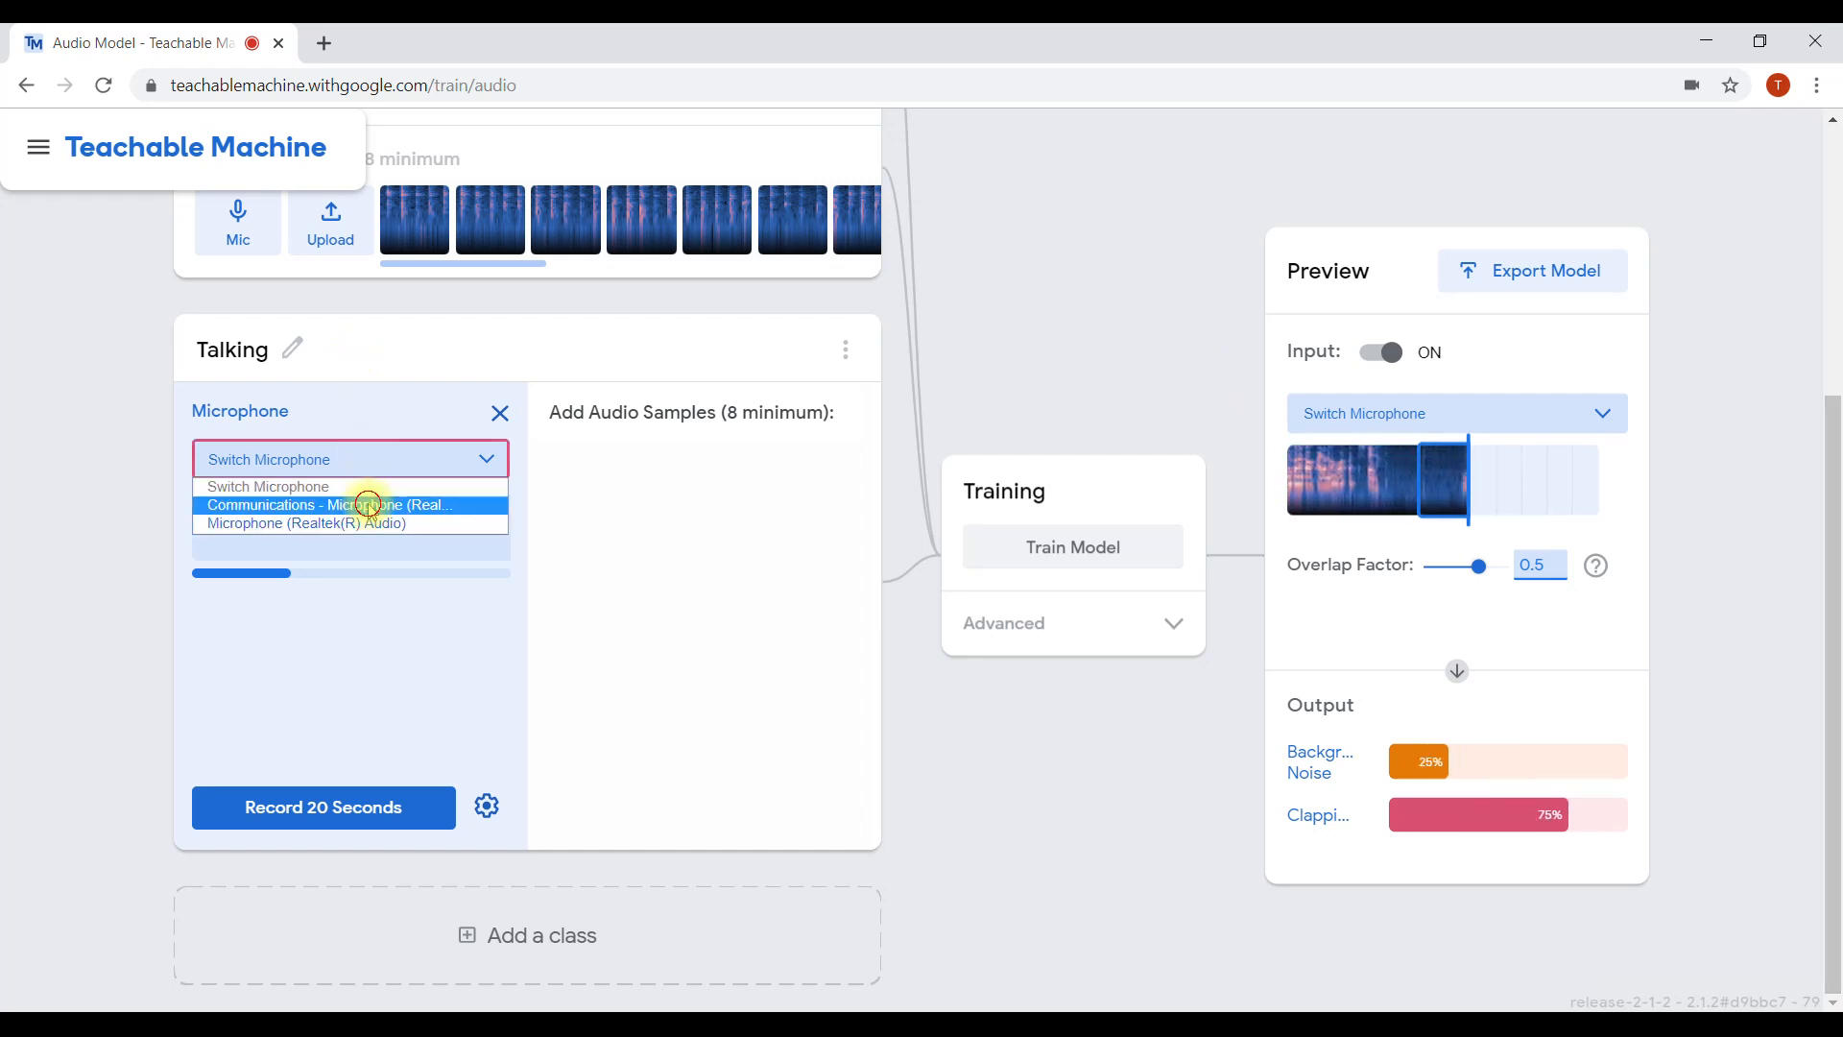
left_click(371, 503)
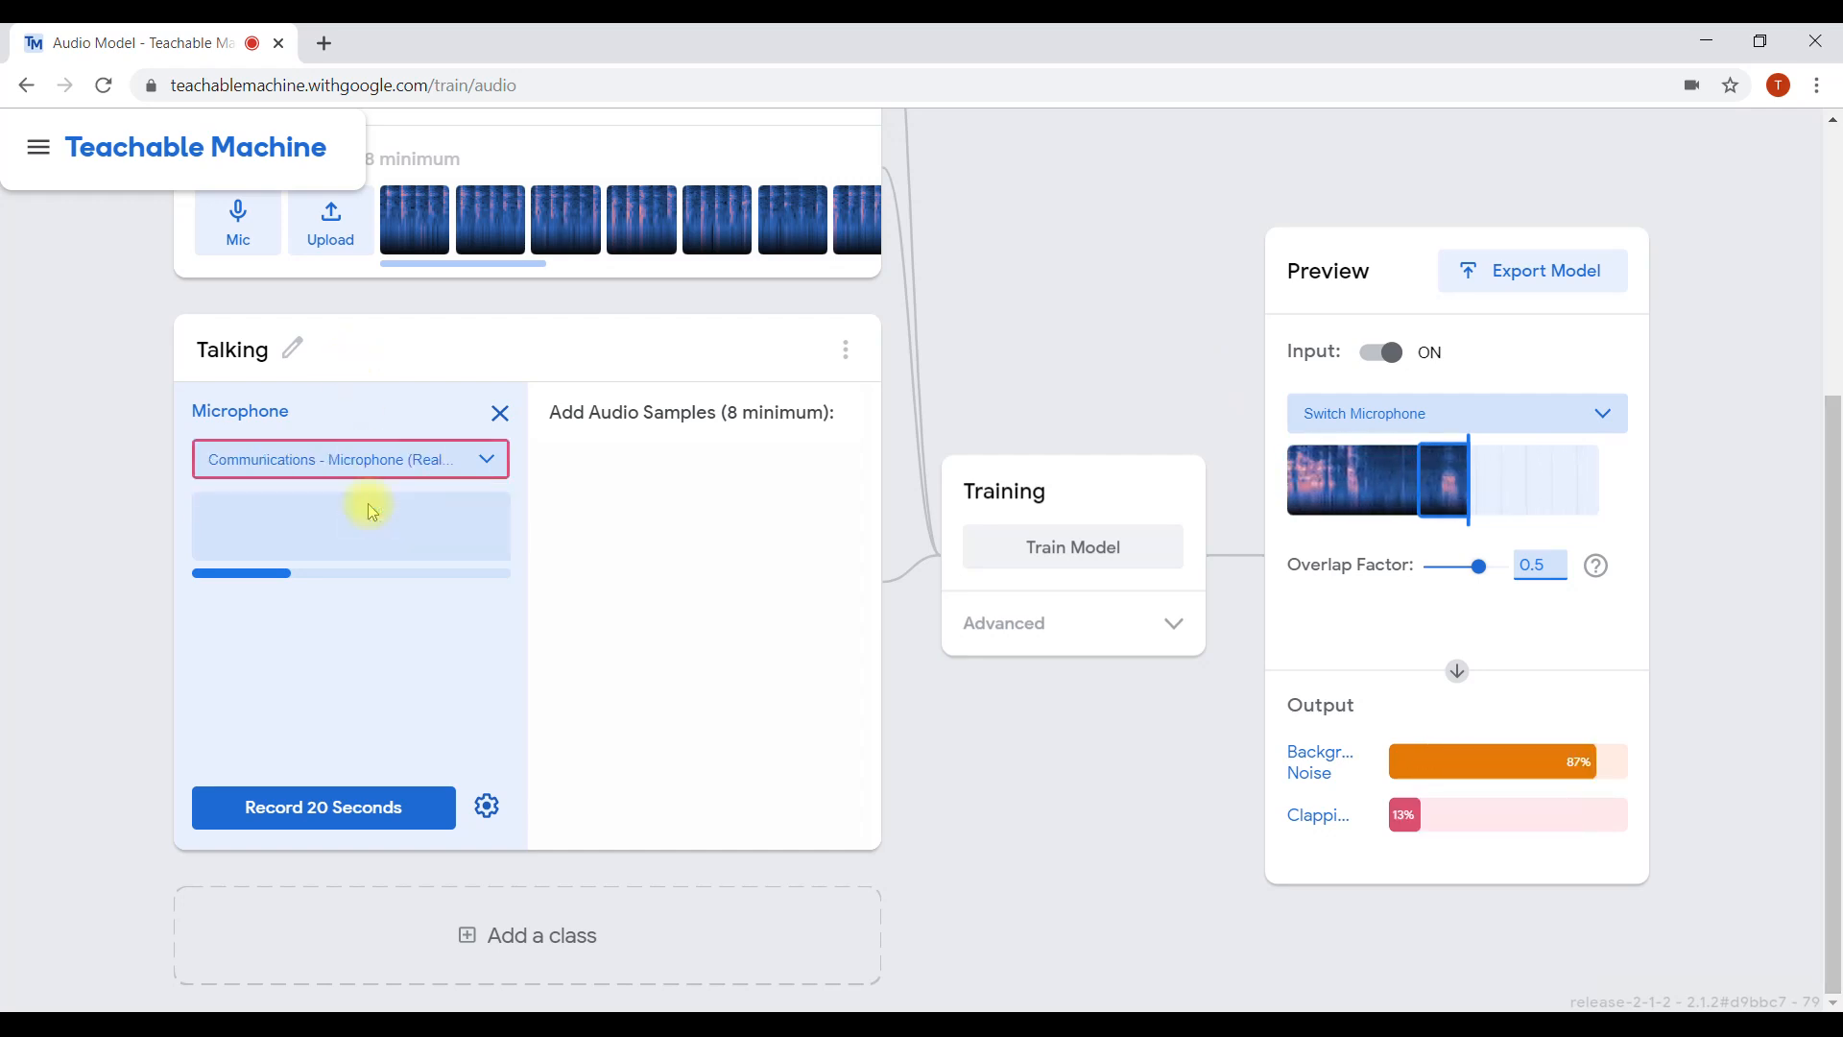
left_click(402, 819)
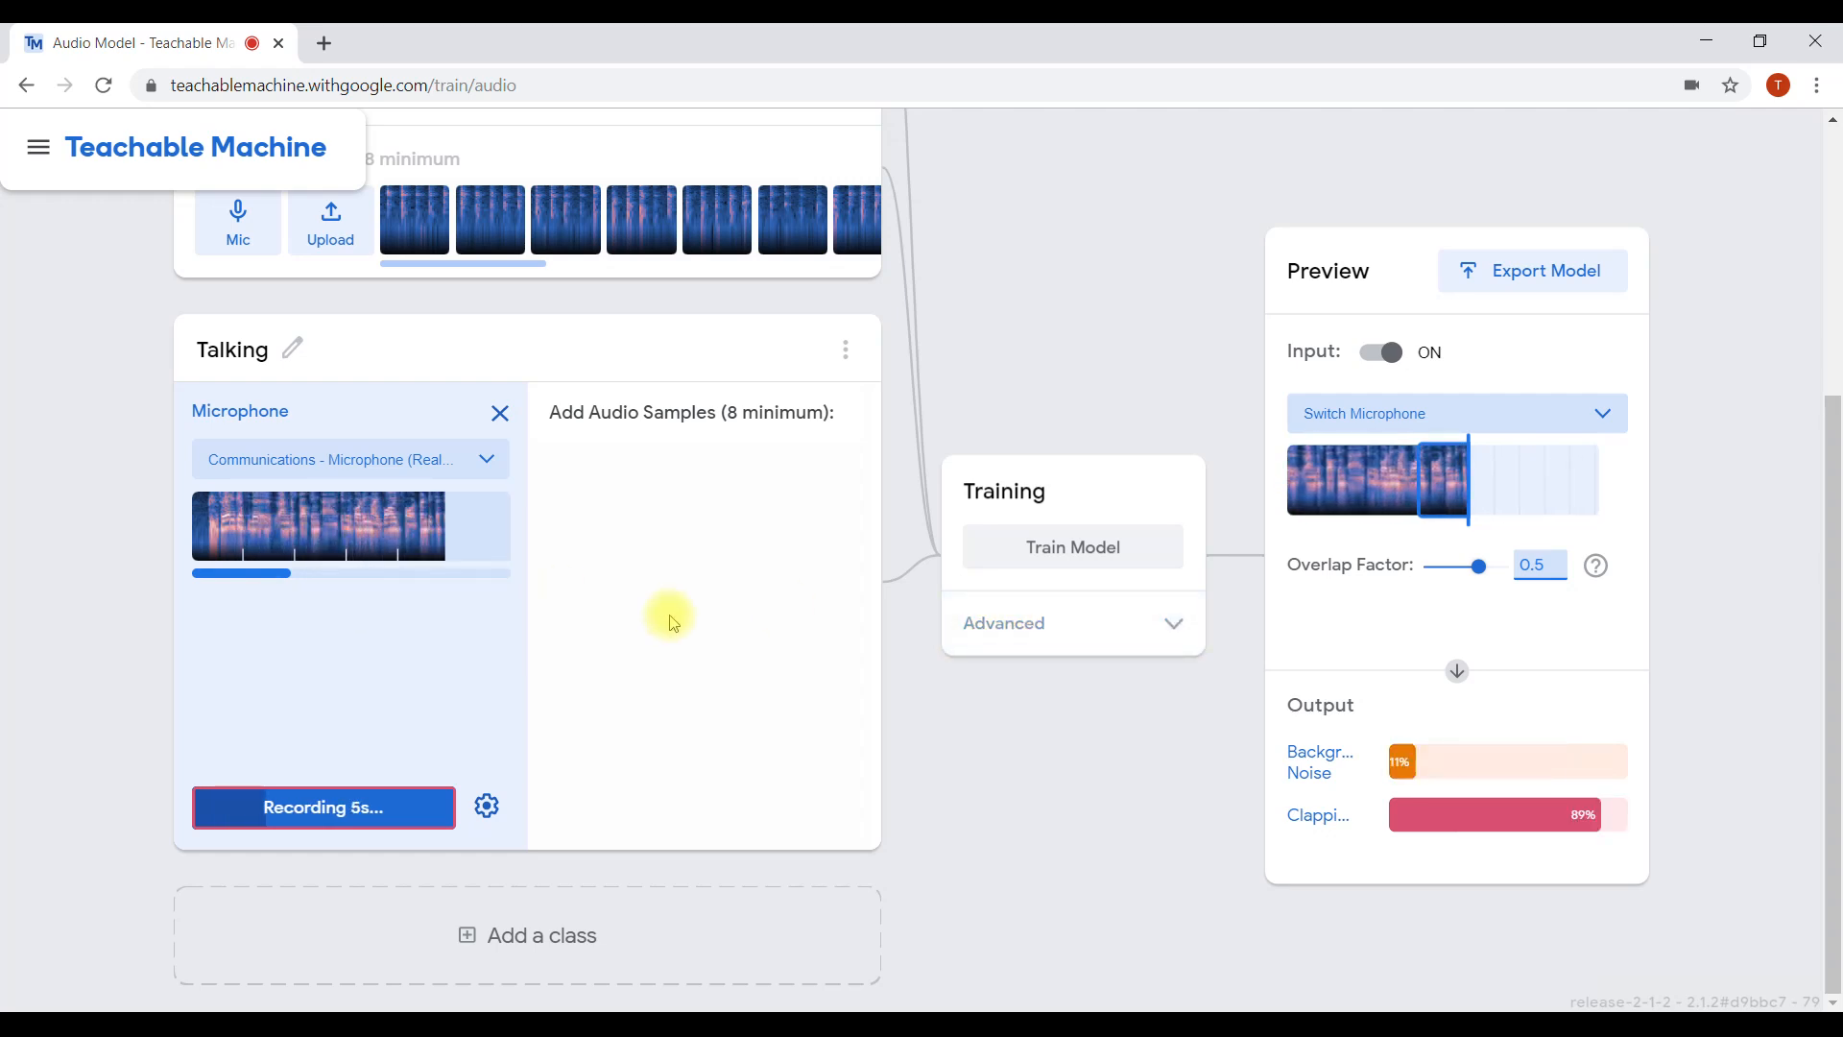
left_click_drag(1831, 604, 1757, 540)
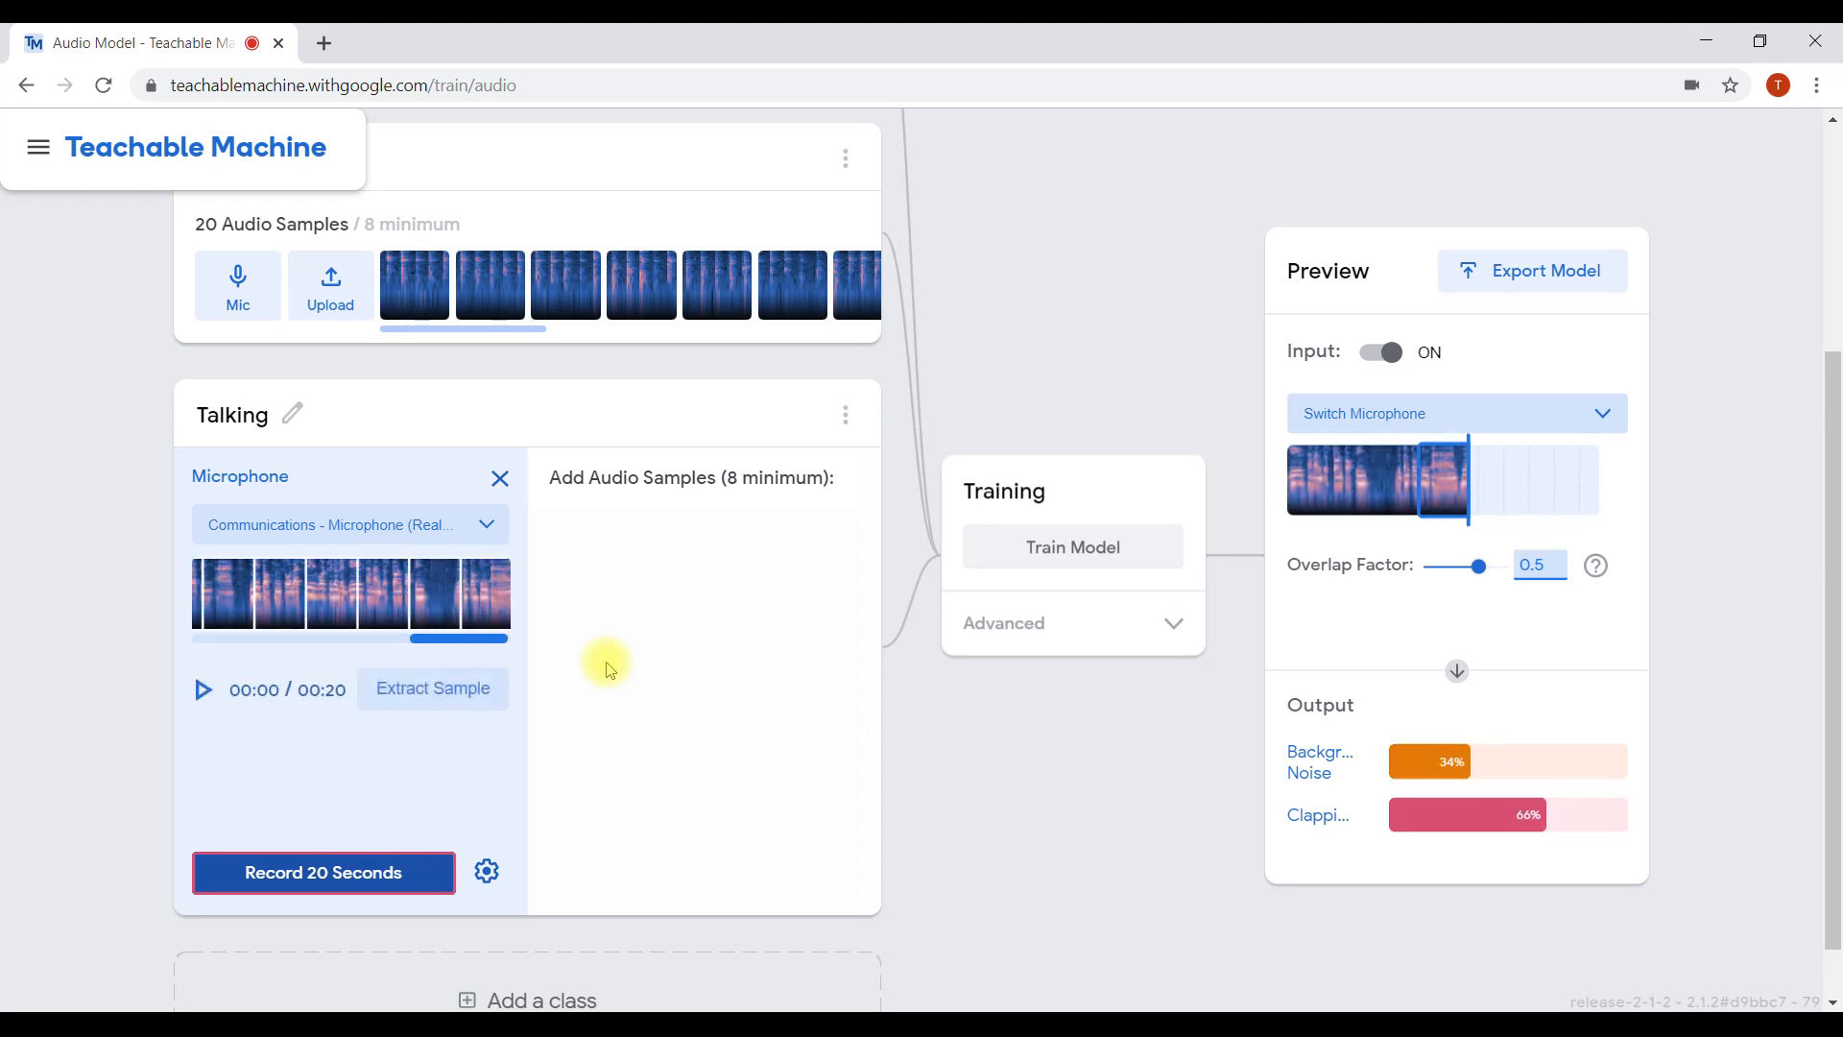
left_click(432, 689)
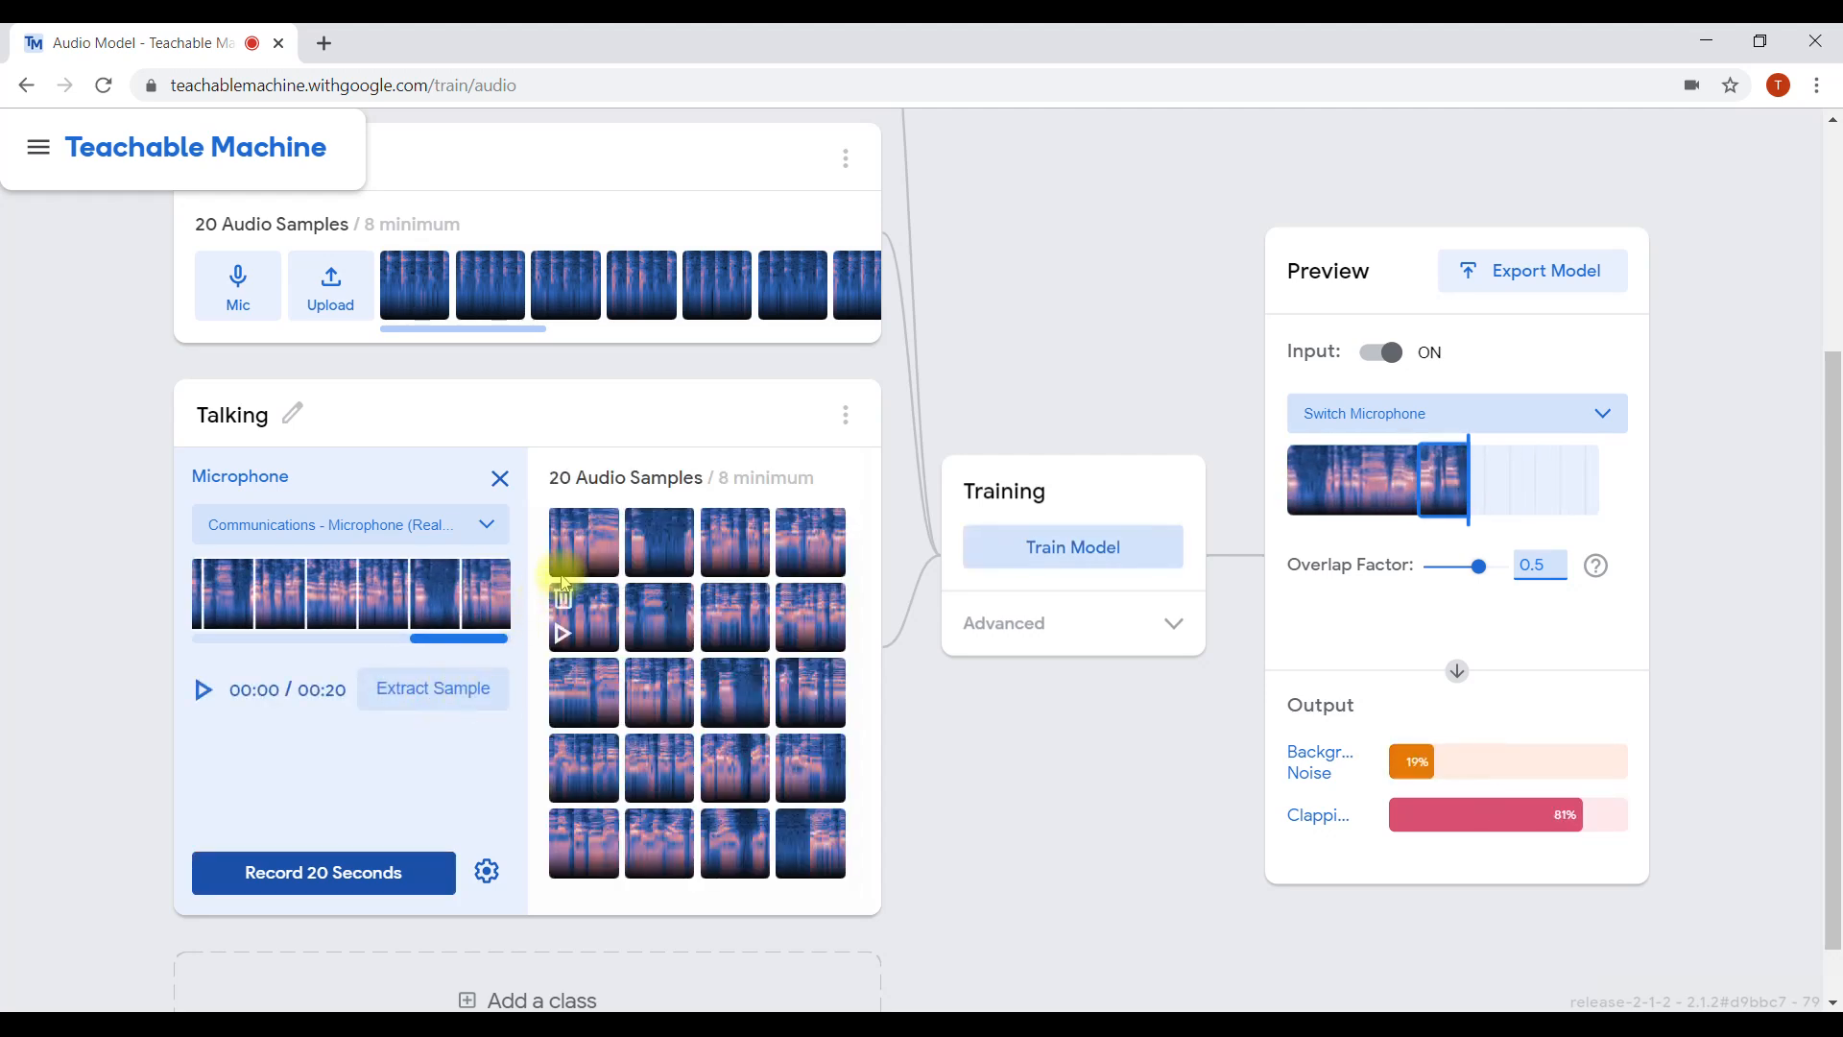
- Review the samples and retrain the audio model with the Background Noise, Clapping and Talking classes
mouse_move(563, 566)
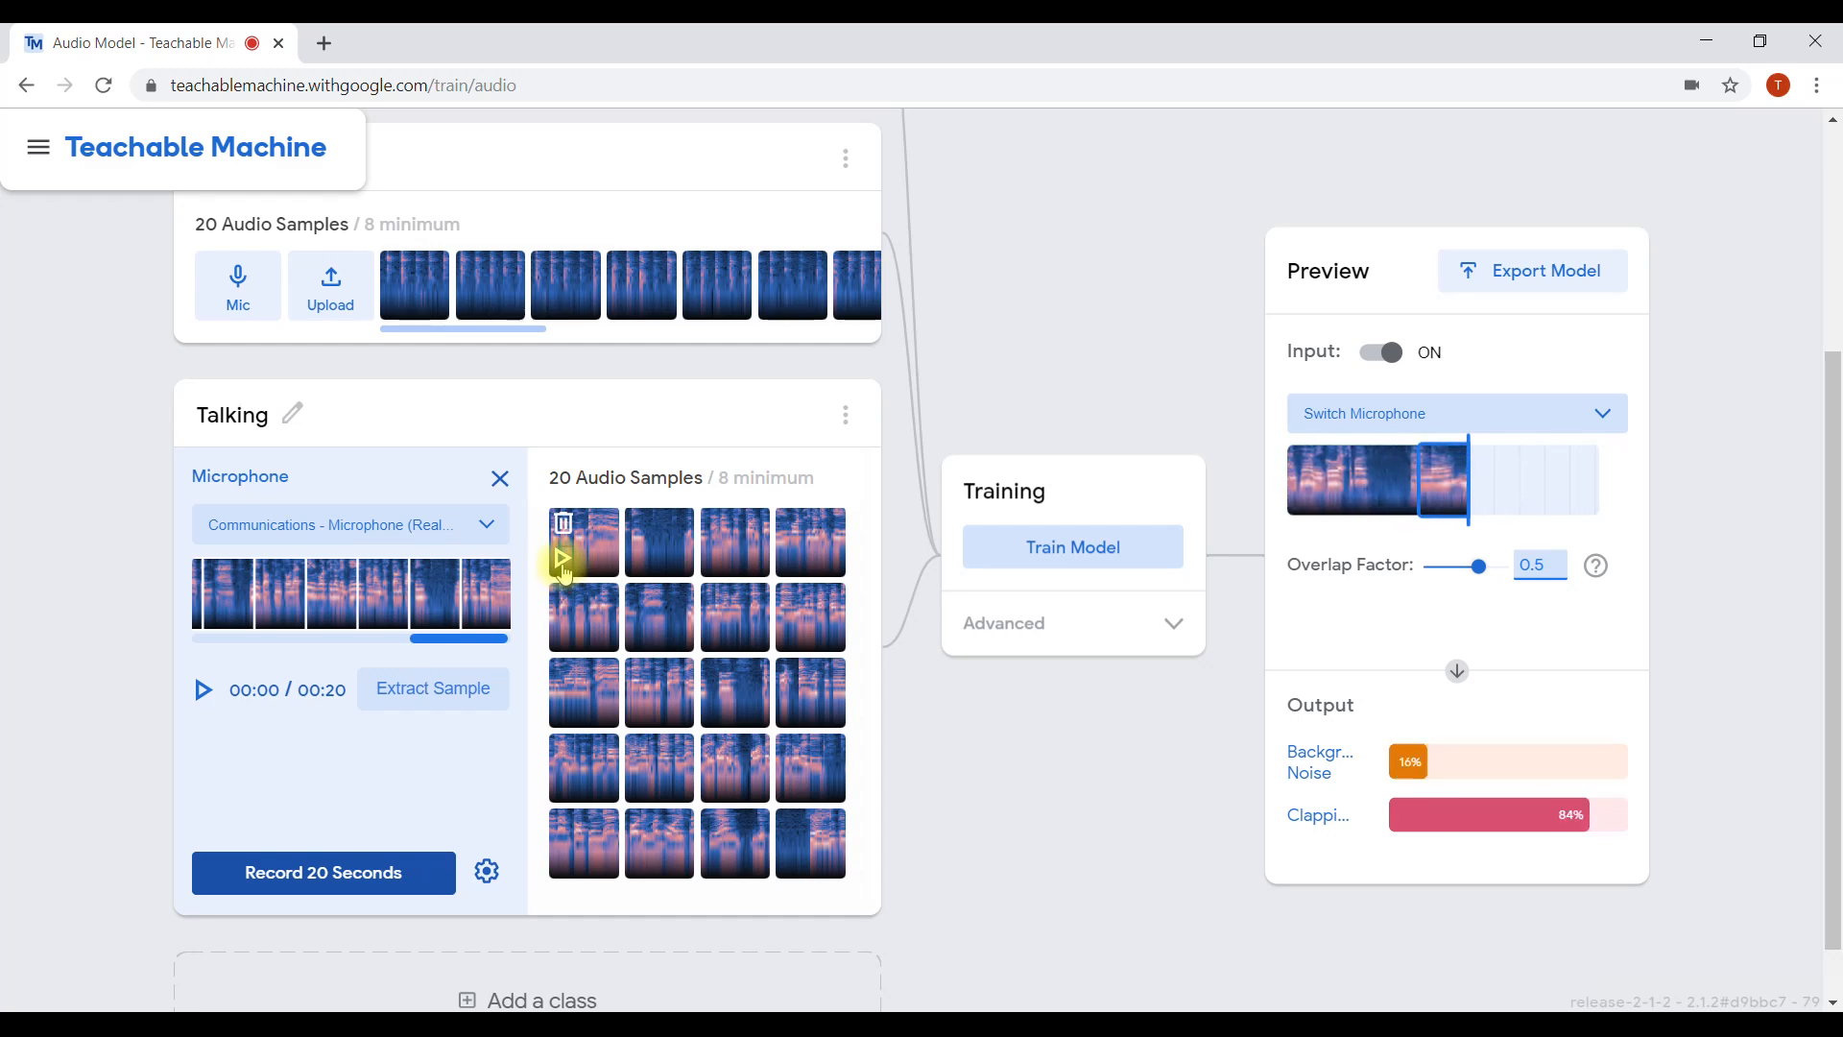
scroll(564, 573, "down", 1)
left_click_drag(1834, 808, 1797, 614)
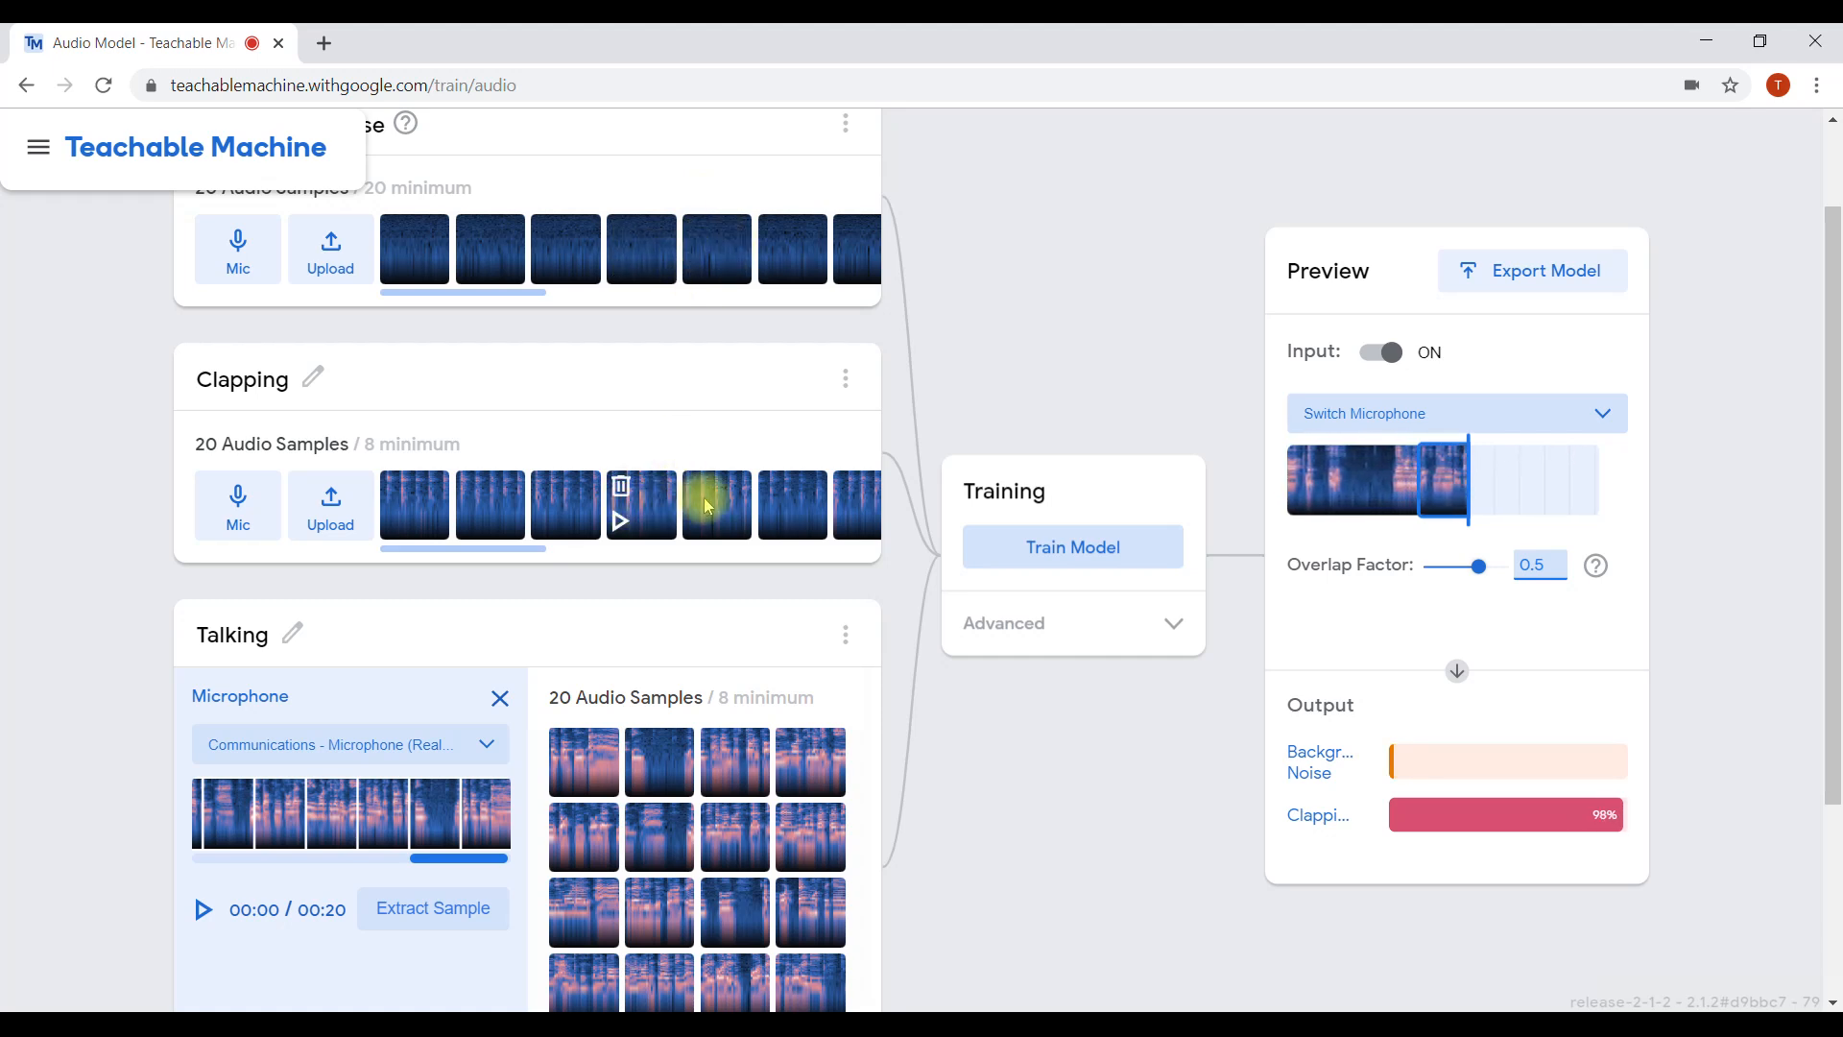
left_click_drag(1831, 535, 1831, 646)
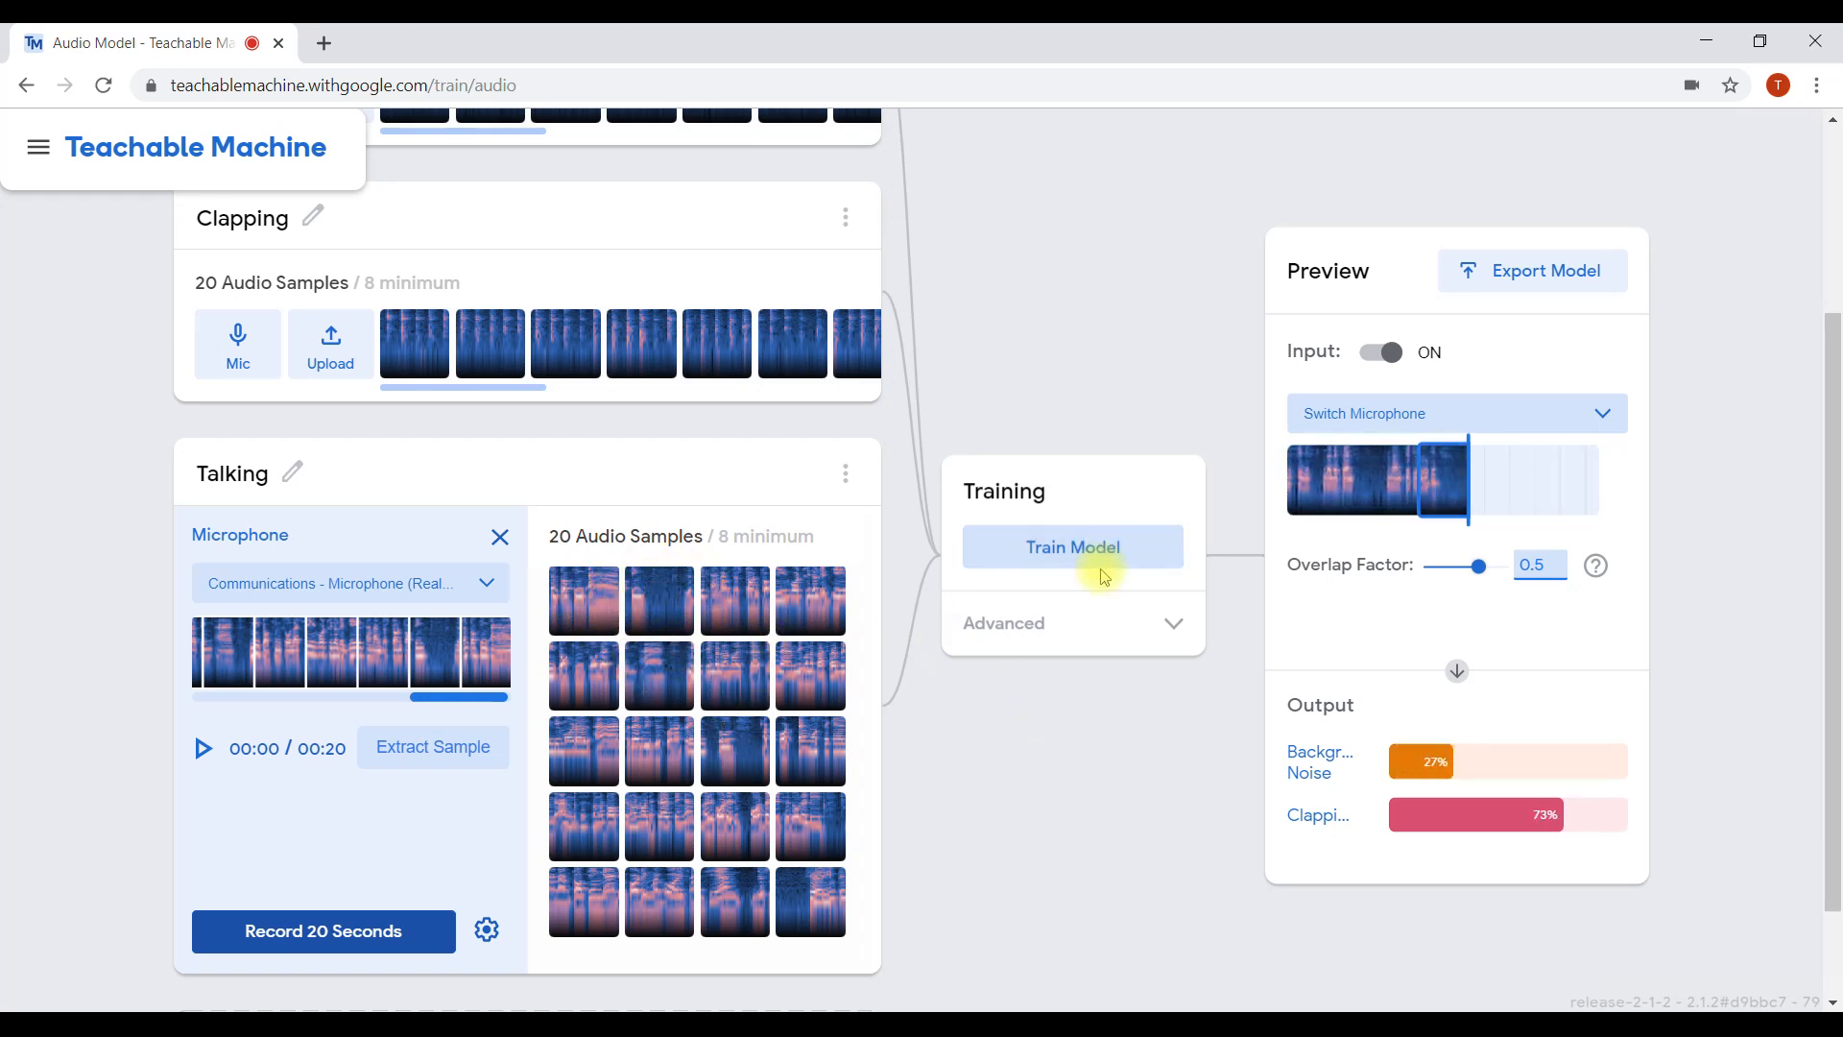
left_click(1079, 547)
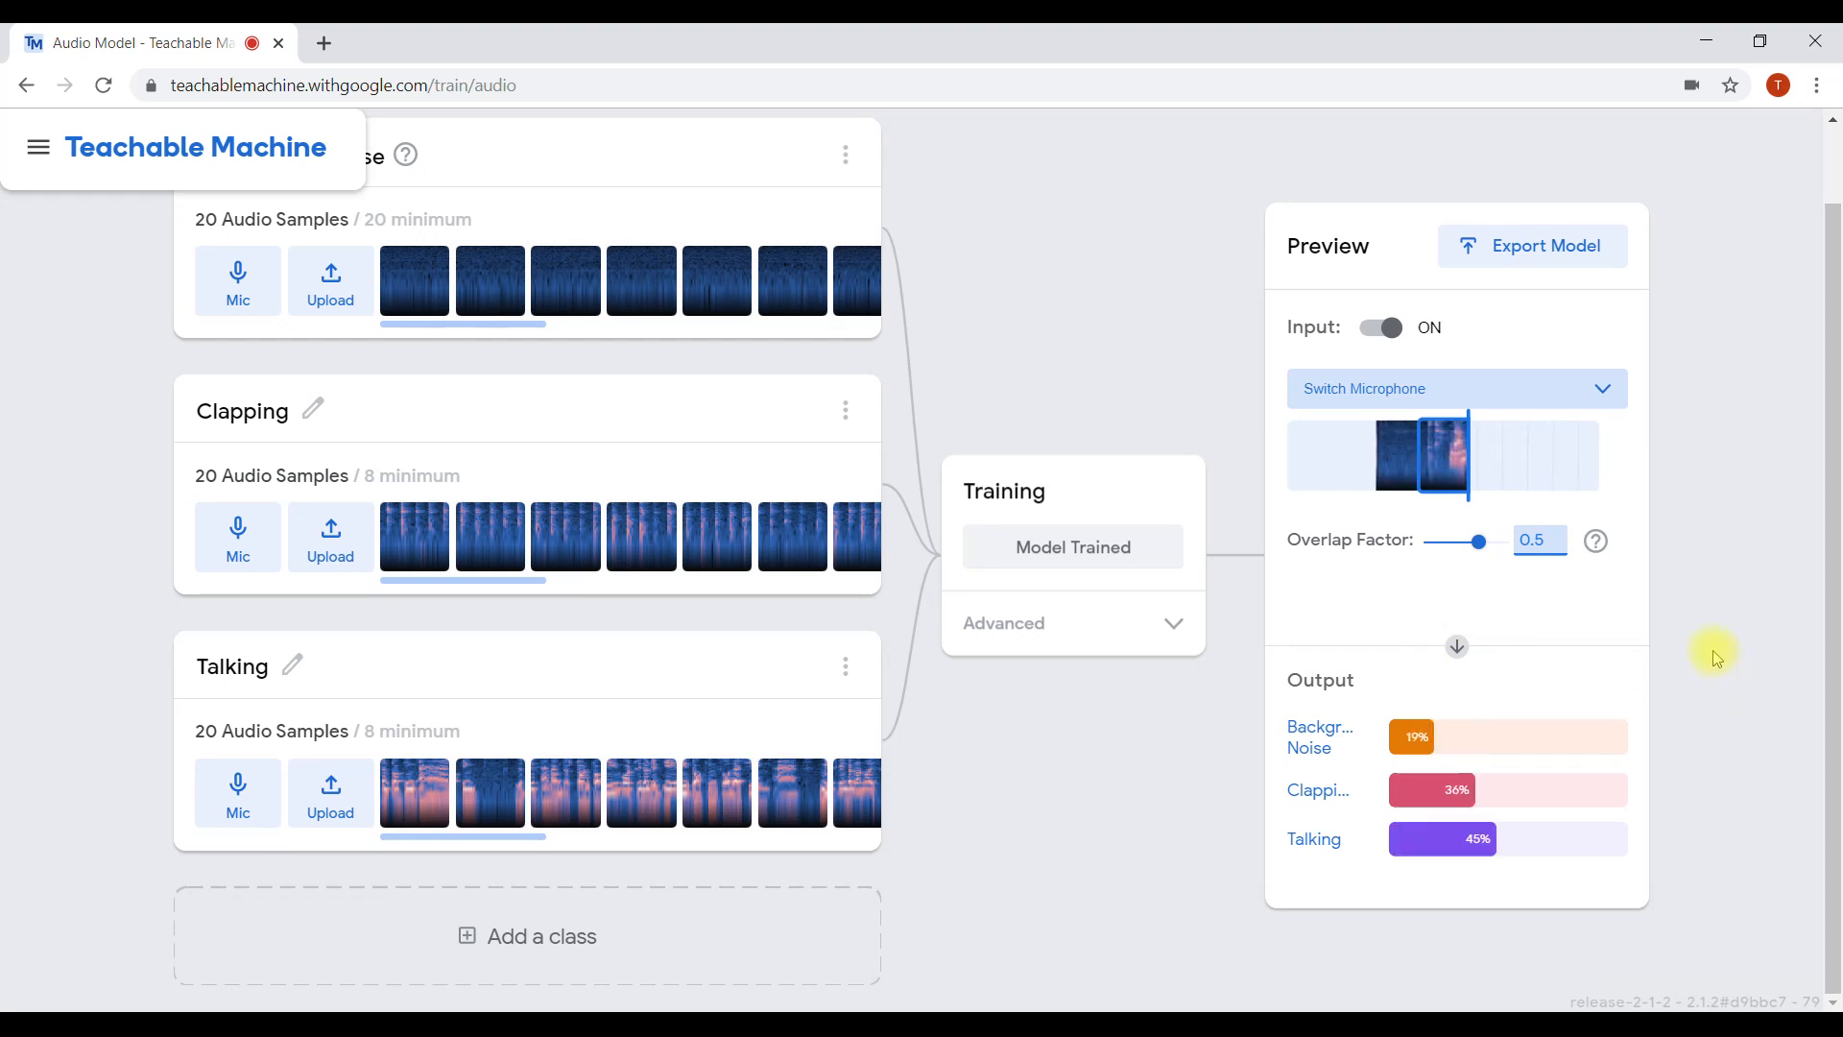
mouse_move(1610, 543)
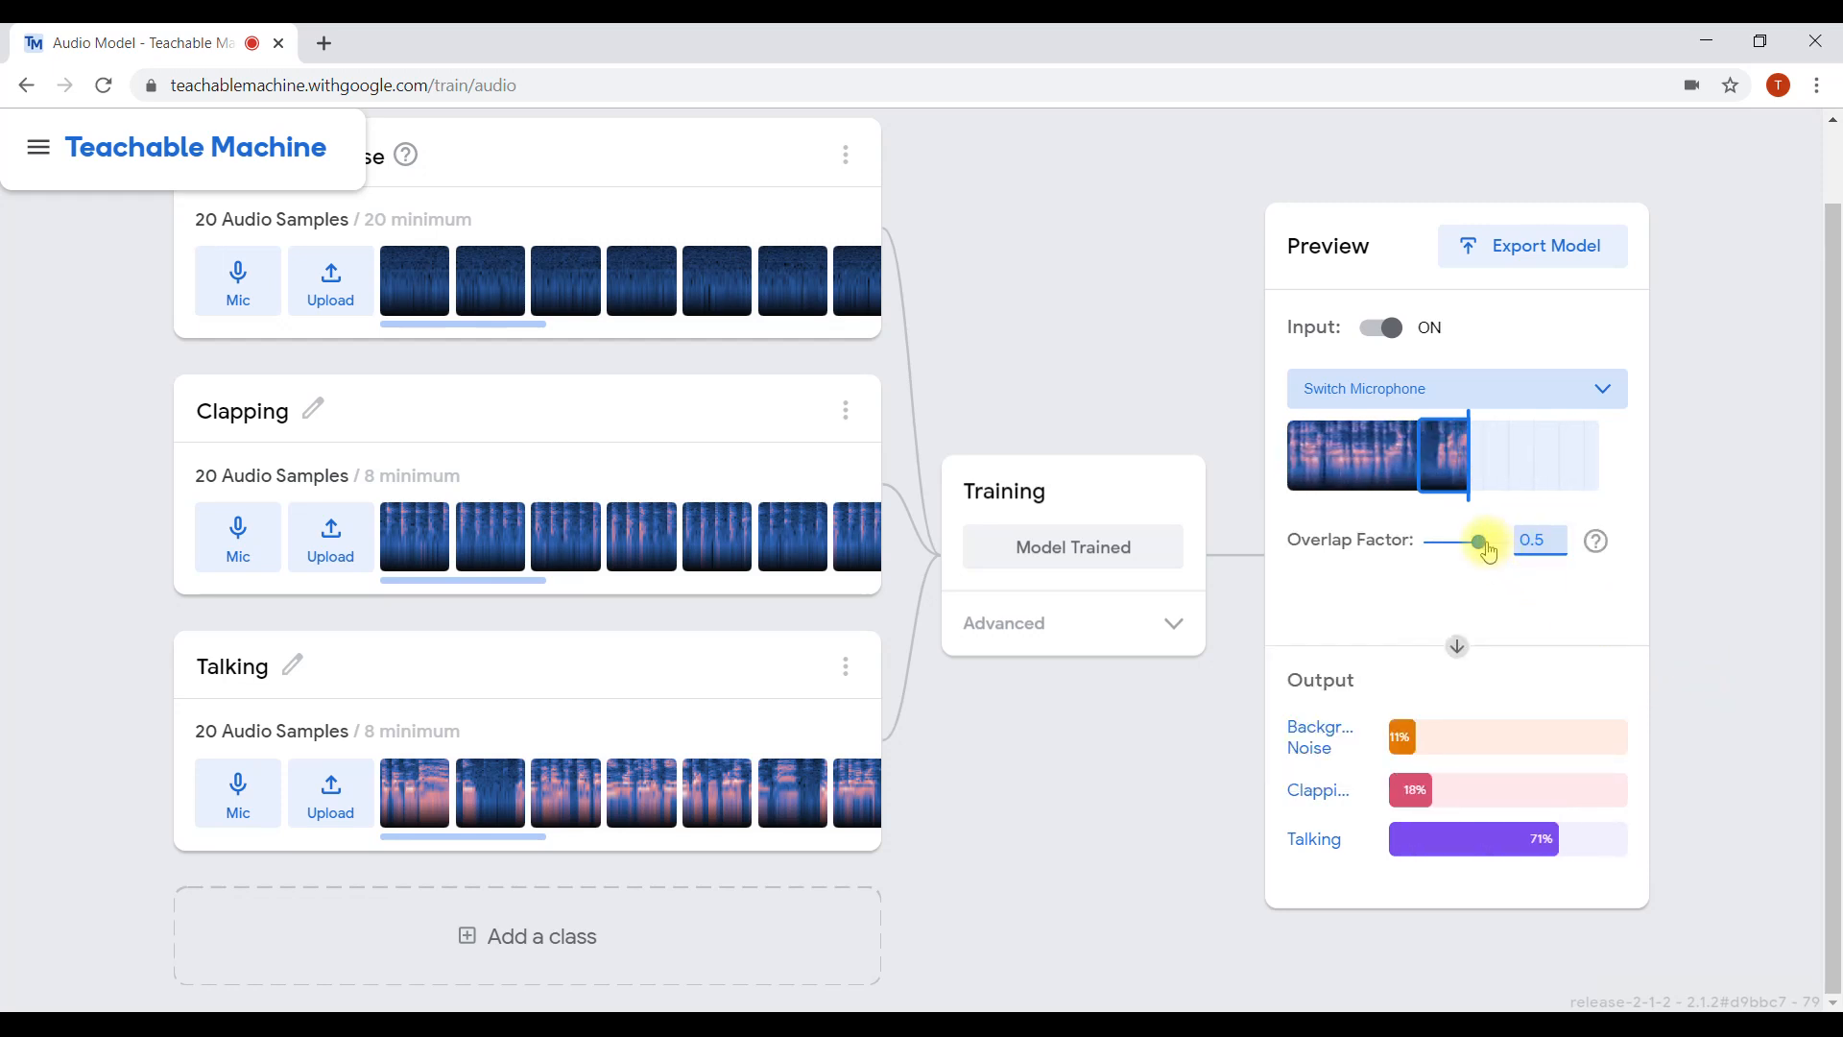
- Set the Overlap Factor in the audio model's preview to 0
left_click_drag(1487, 553, 1373, 551)
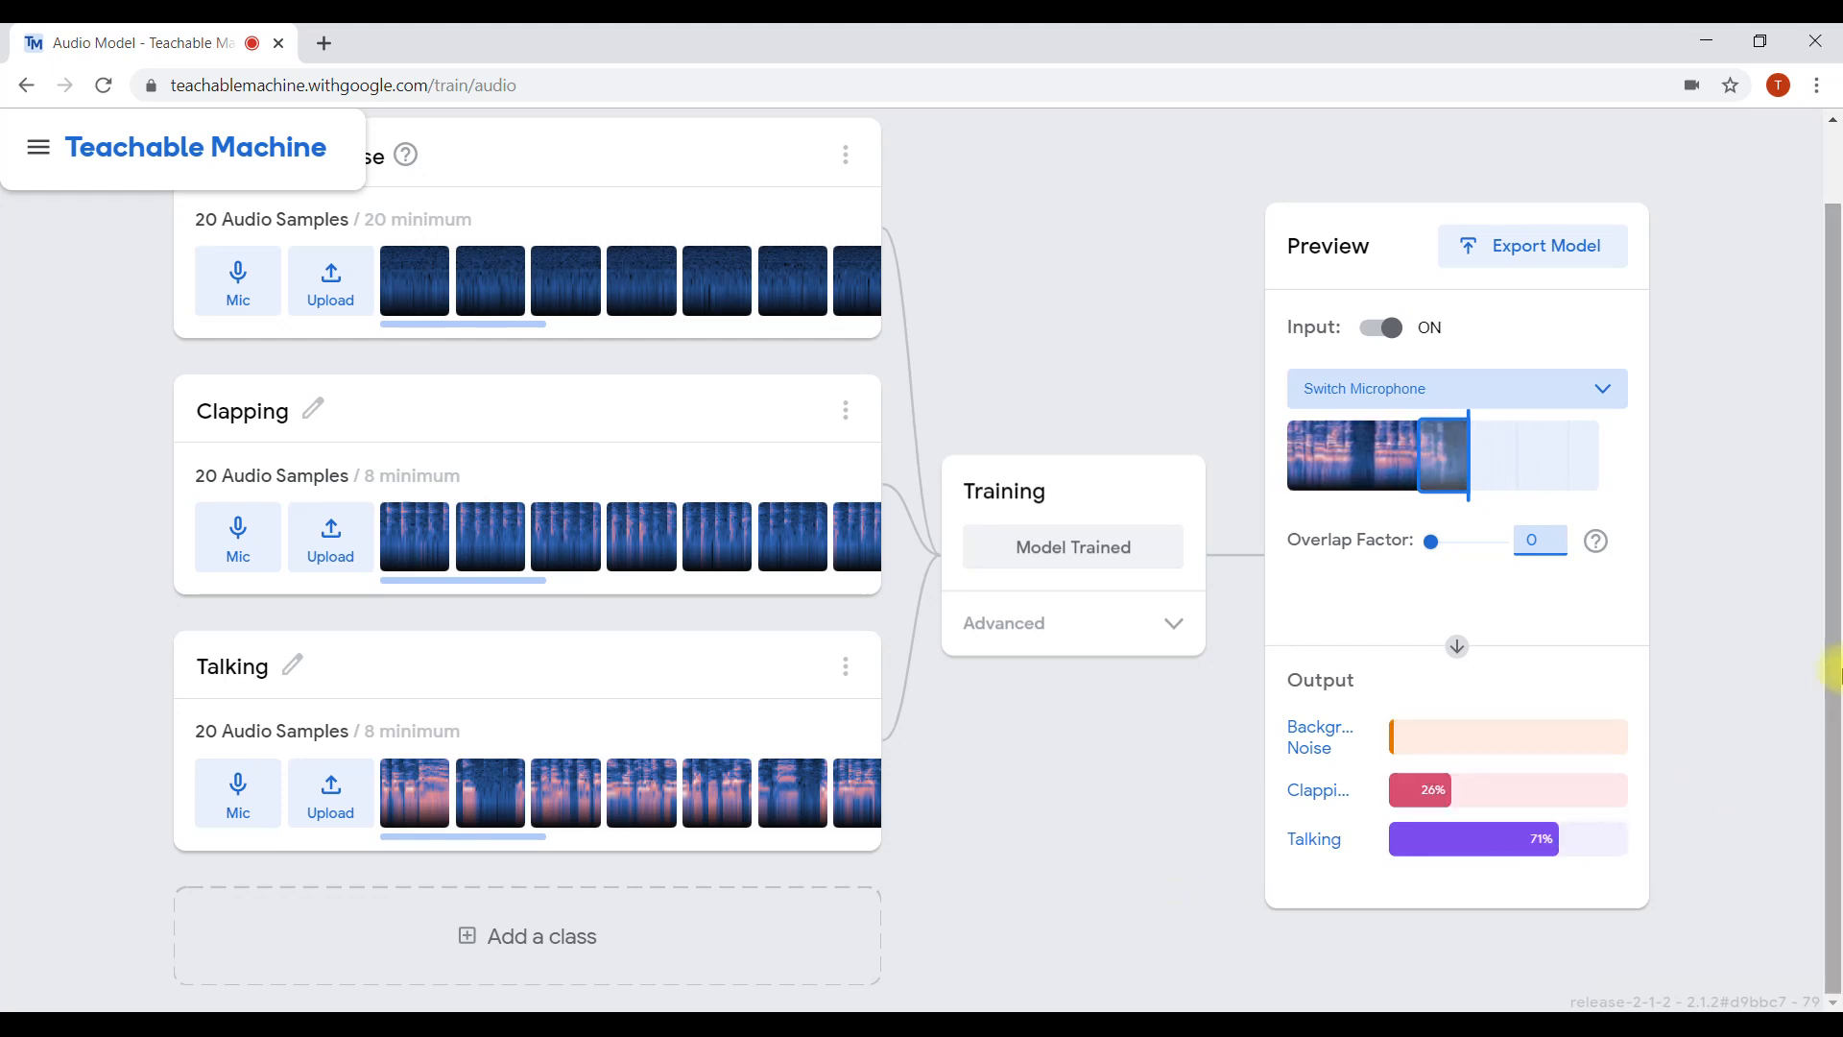
- Examine the audio model's Tensorflow.js export with the Download option and compare the Javascript and p5.js code snippets
left_click(1540, 266)
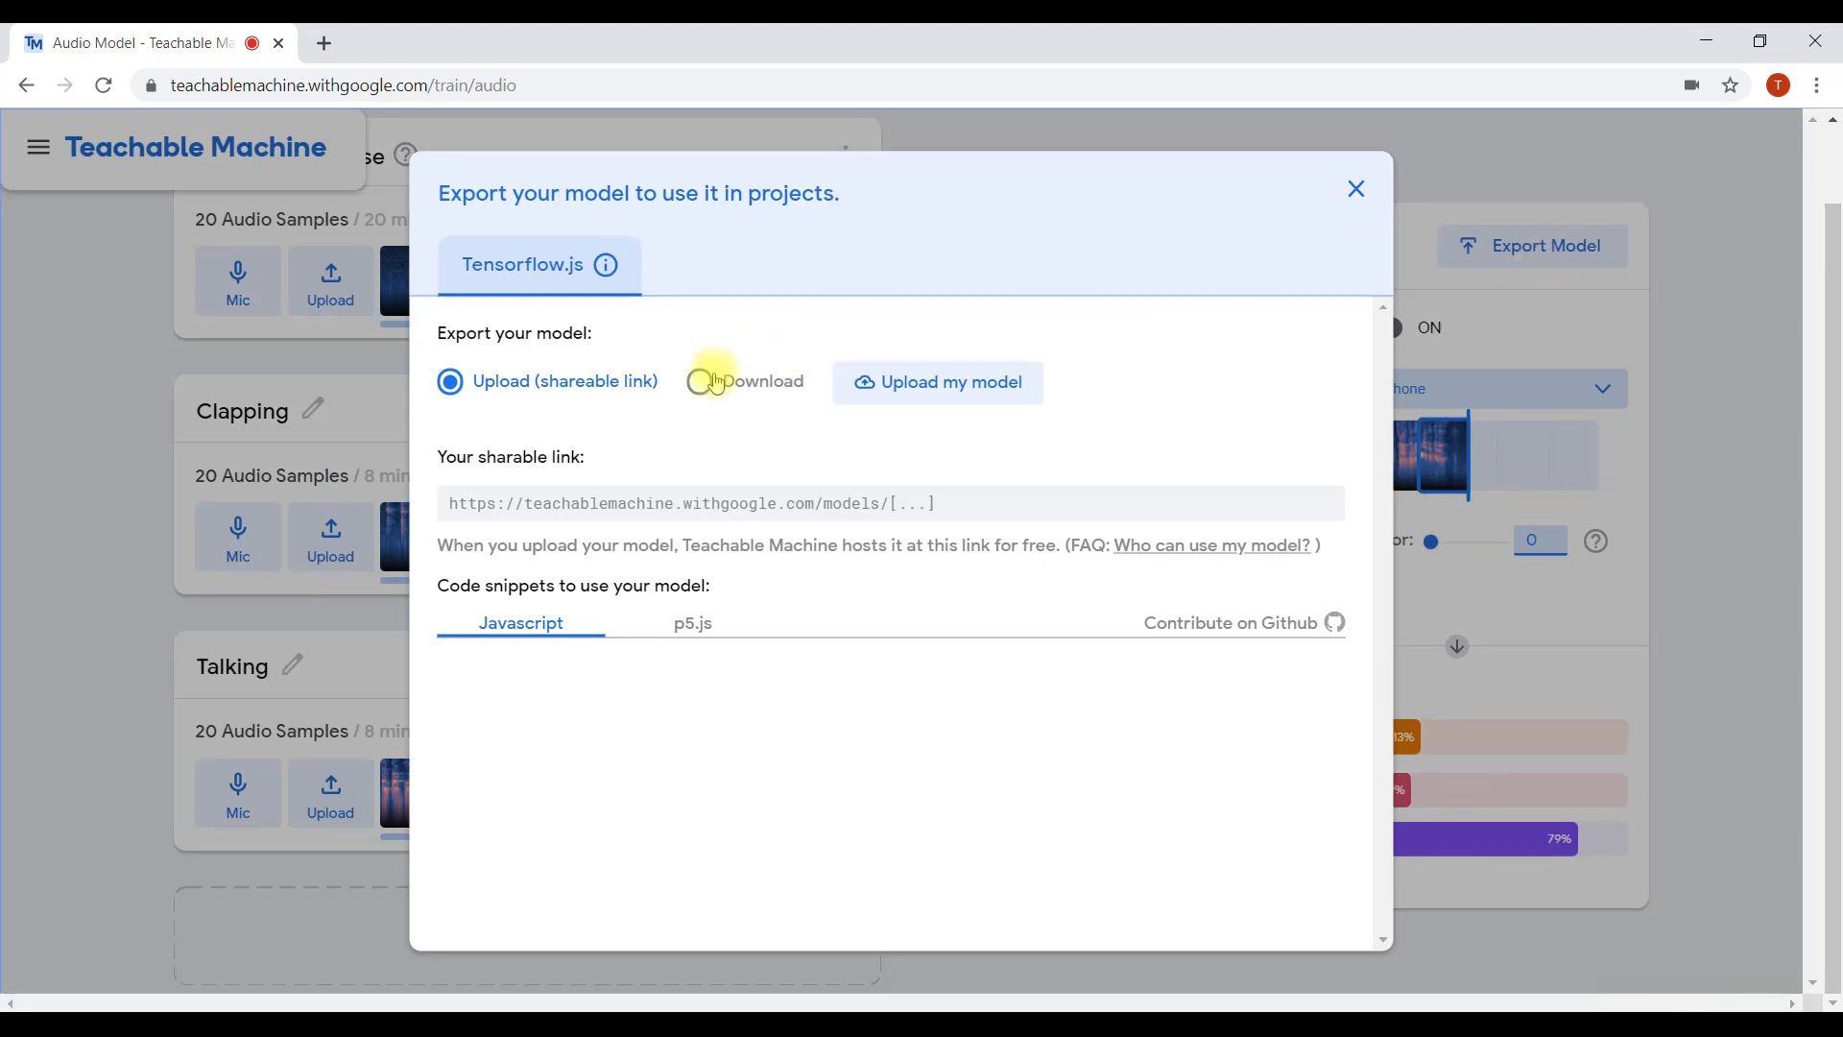
left_click(711, 388)
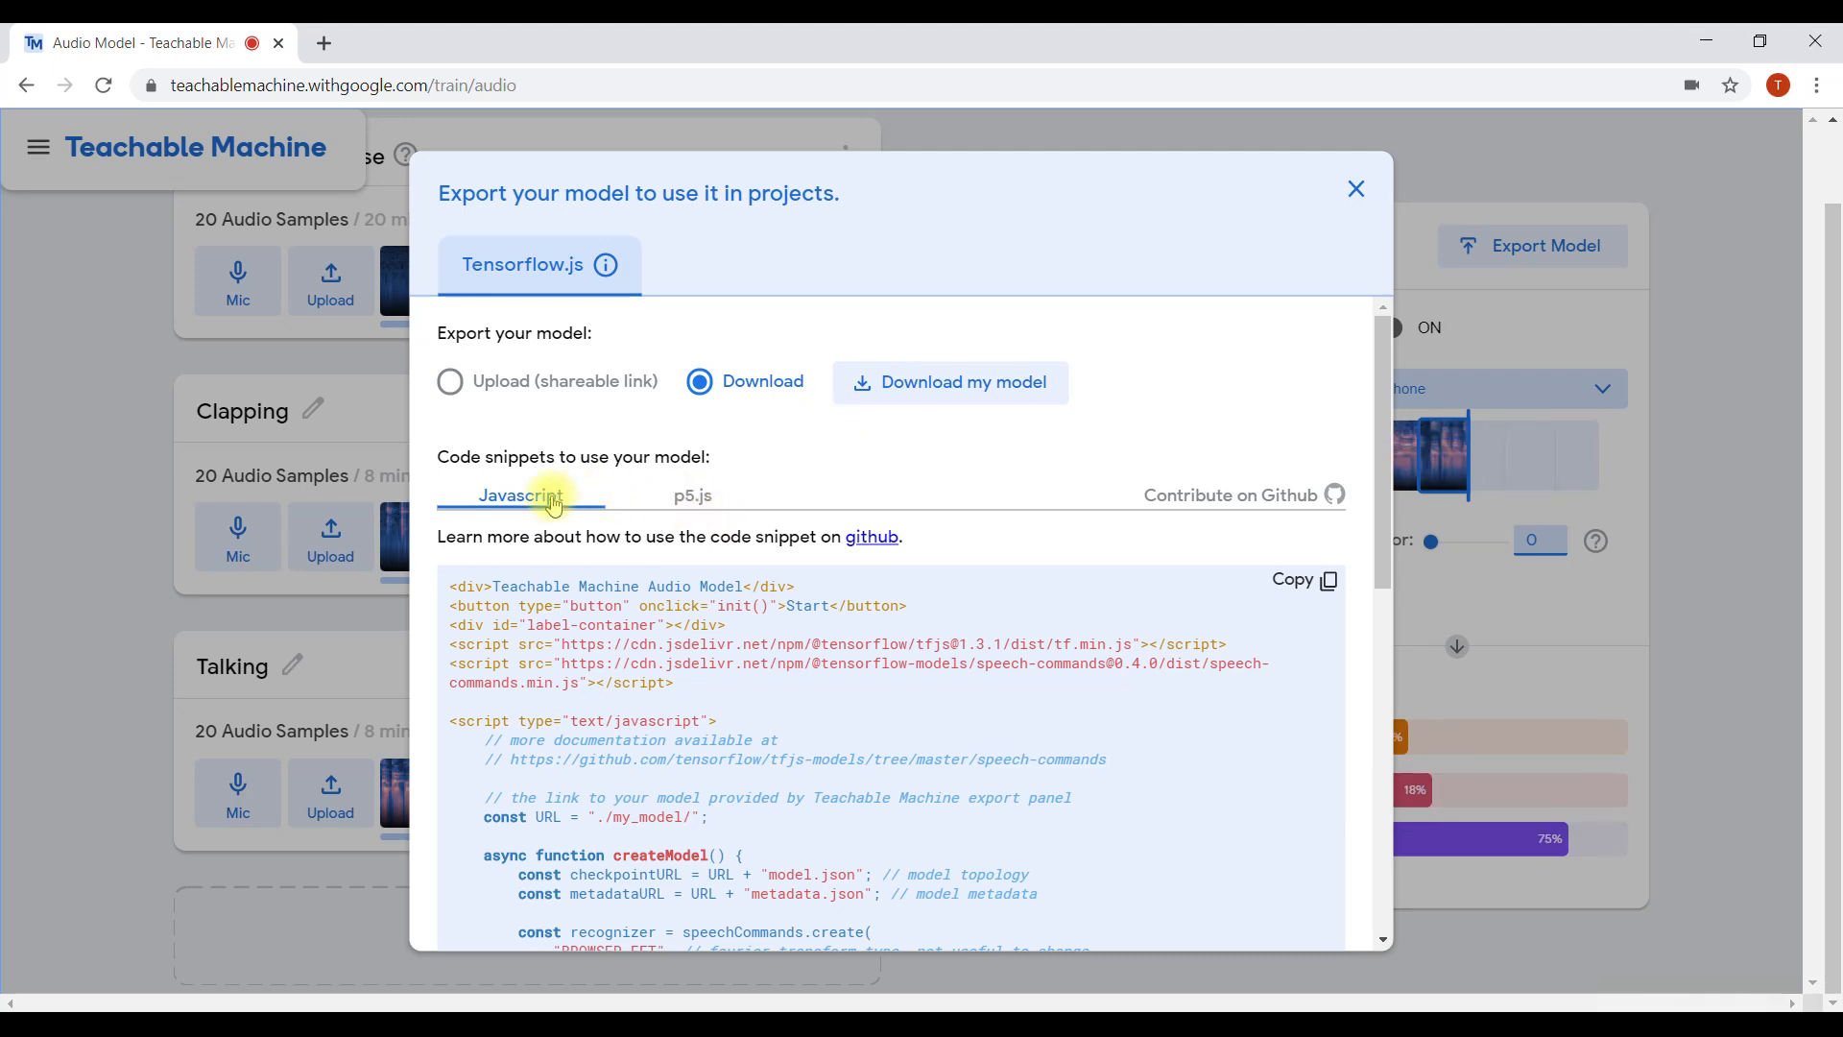
left_click(699, 501)
left_click(534, 495)
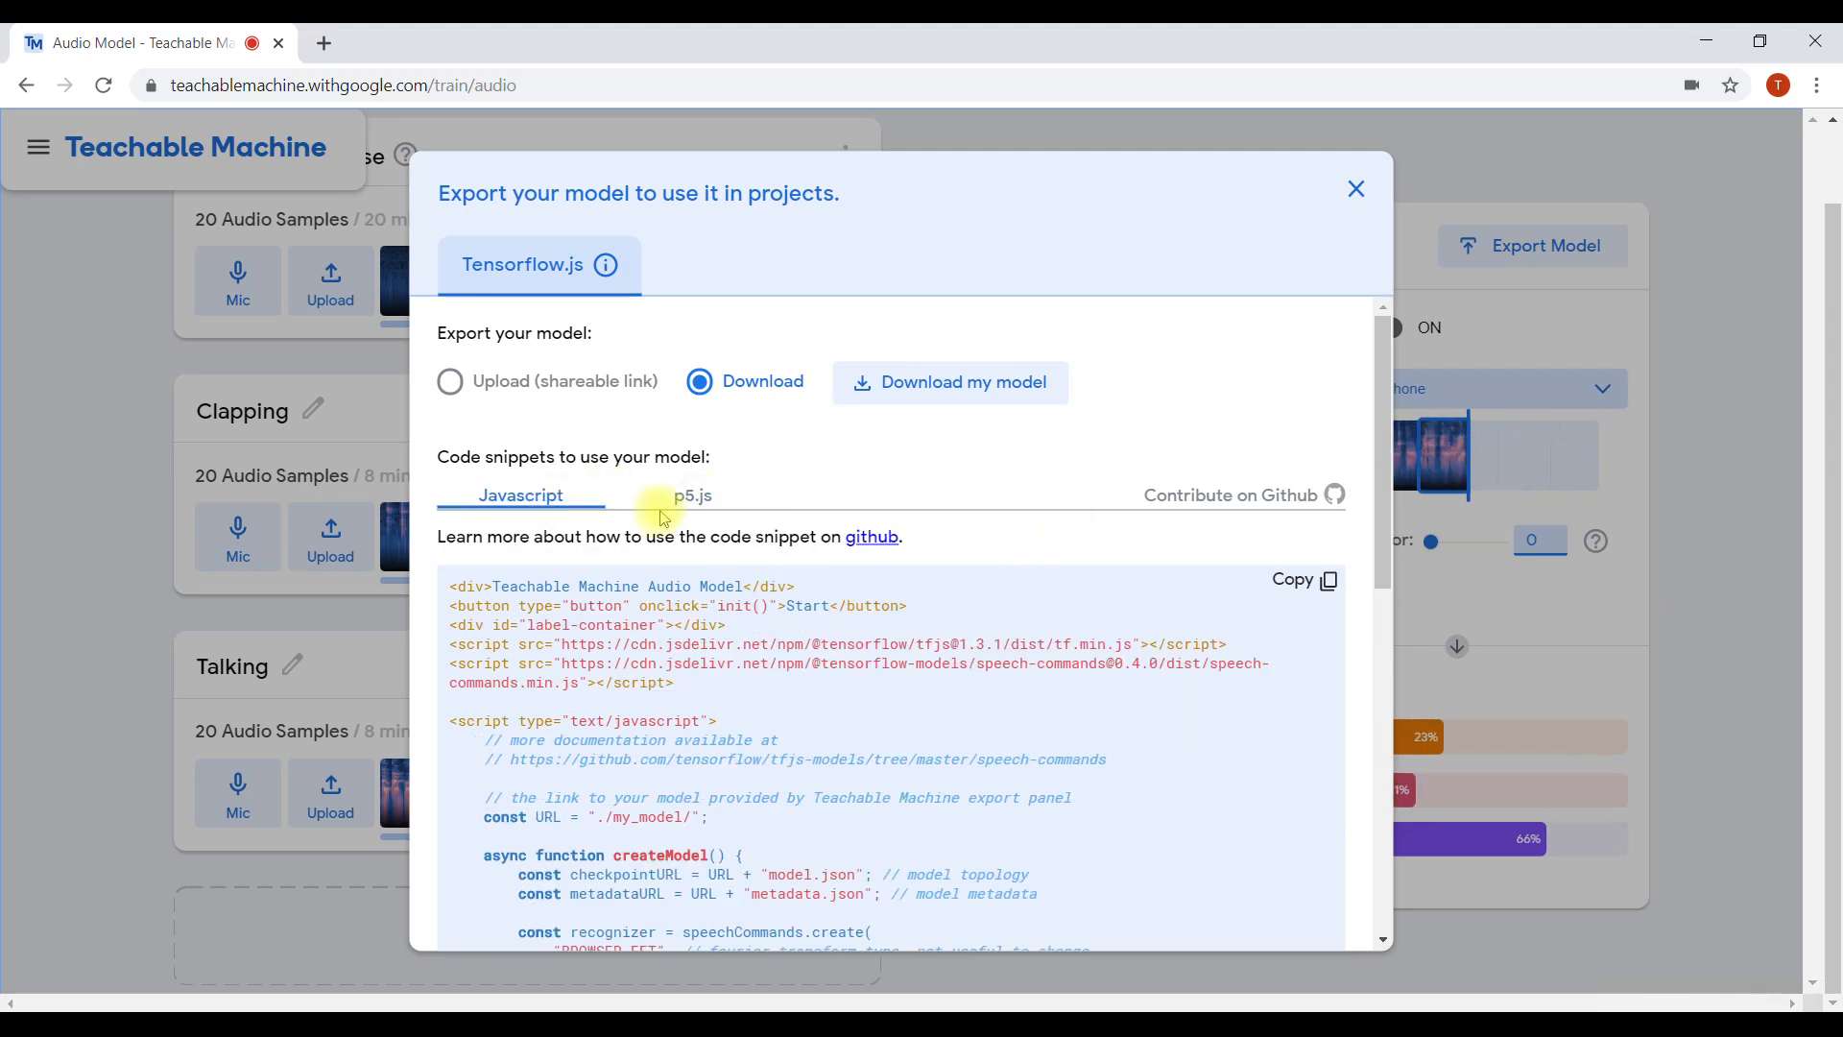
left_click(669, 514)
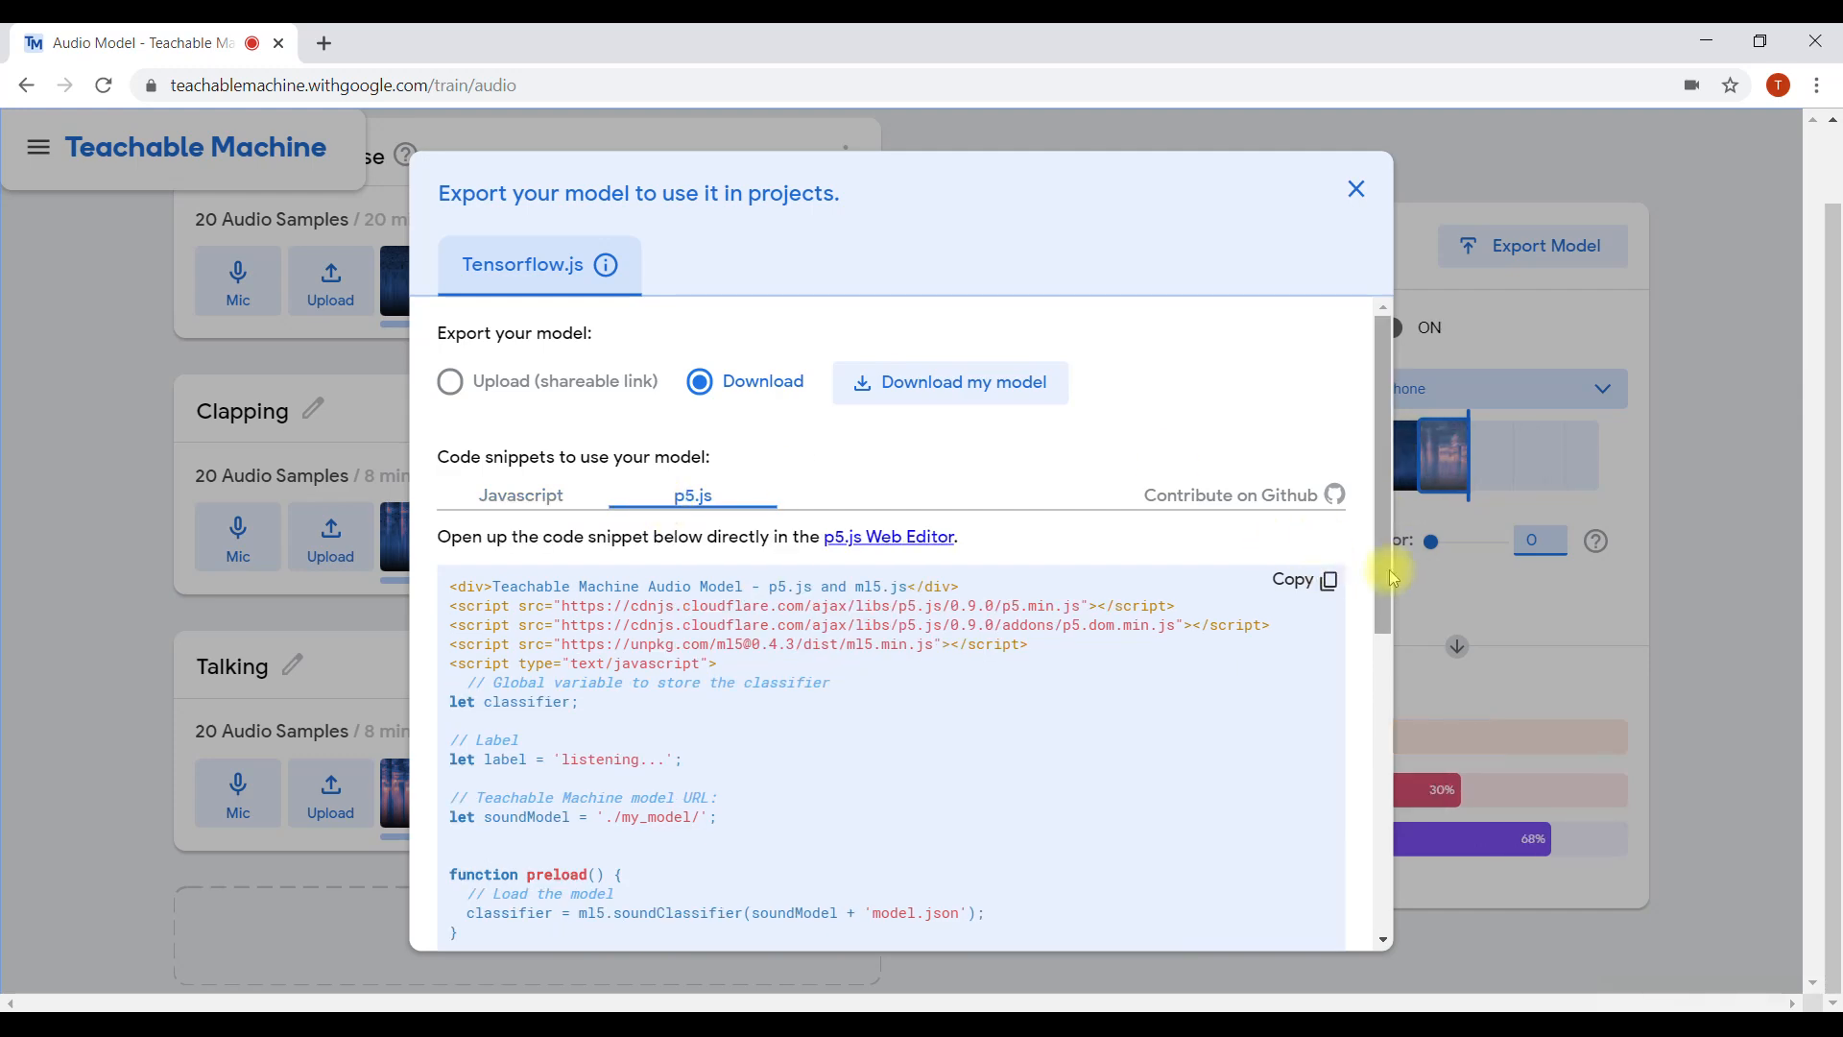
left_click_drag(1392, 576, 1380, 940)
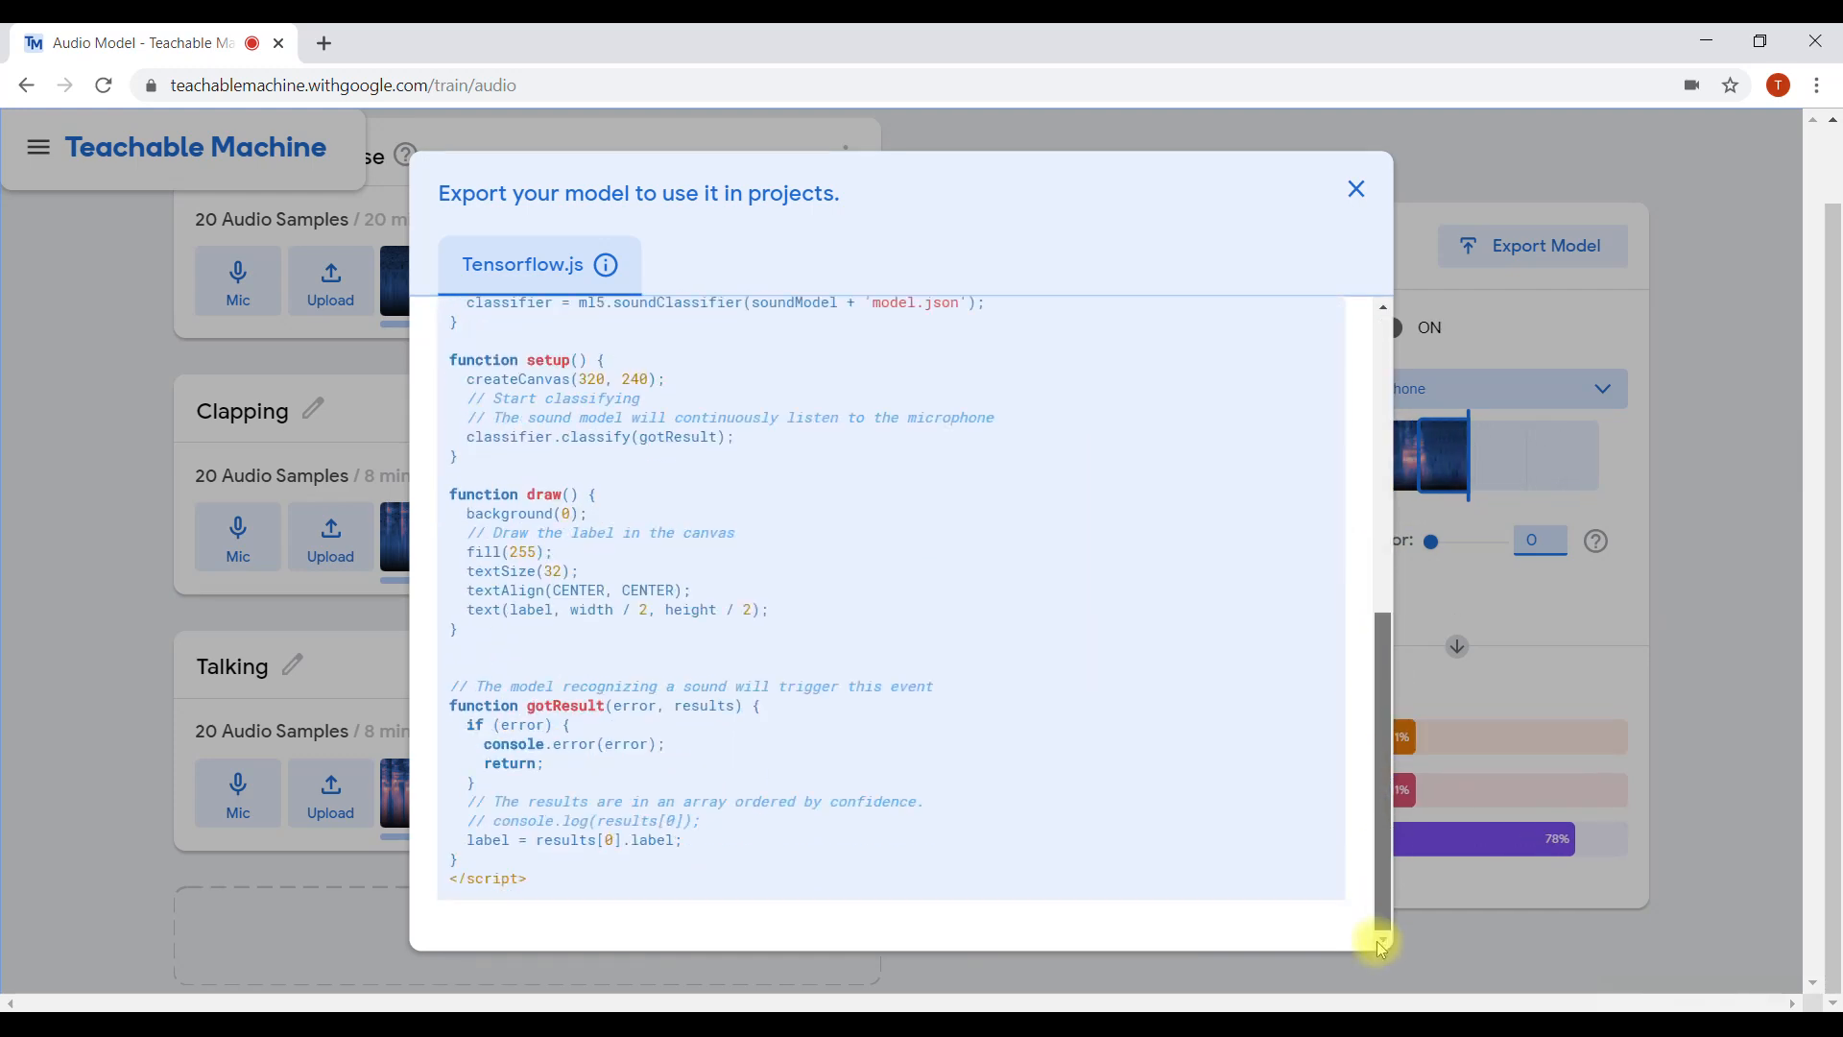
scroll(1235, 362, "up", 10)
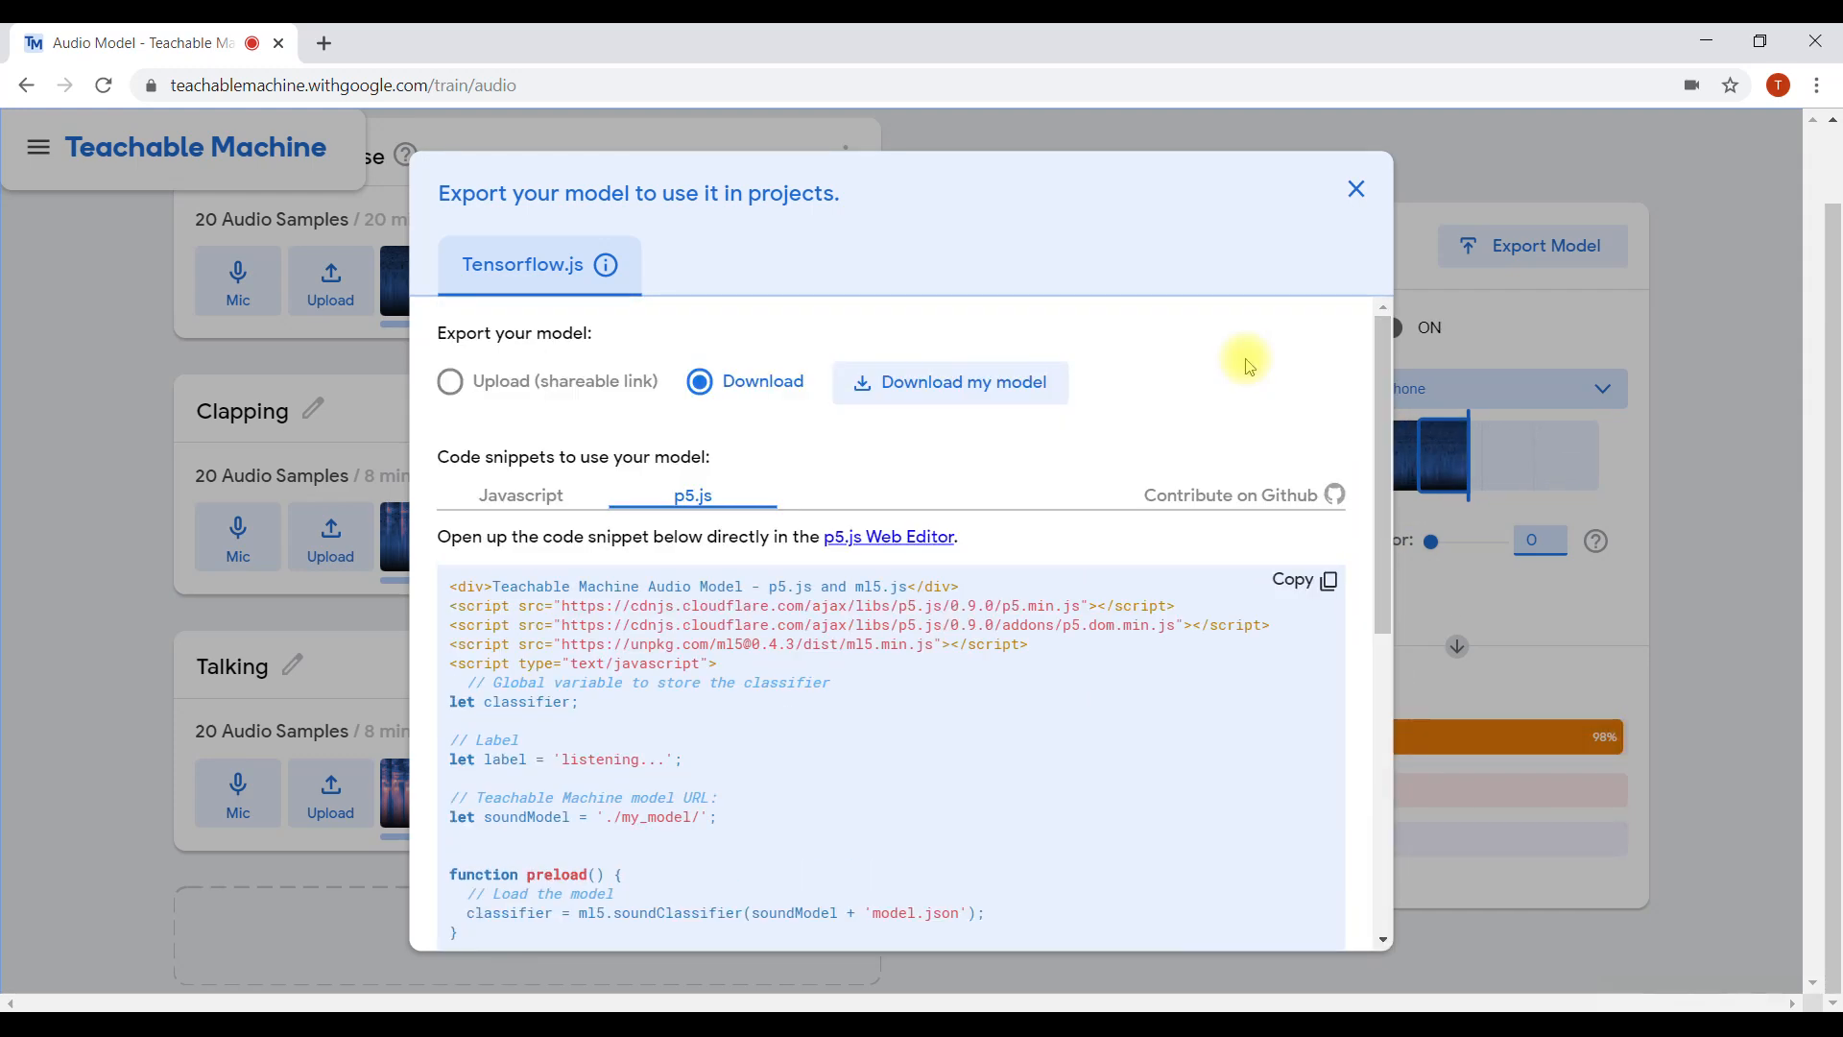
left_click(535, 494)
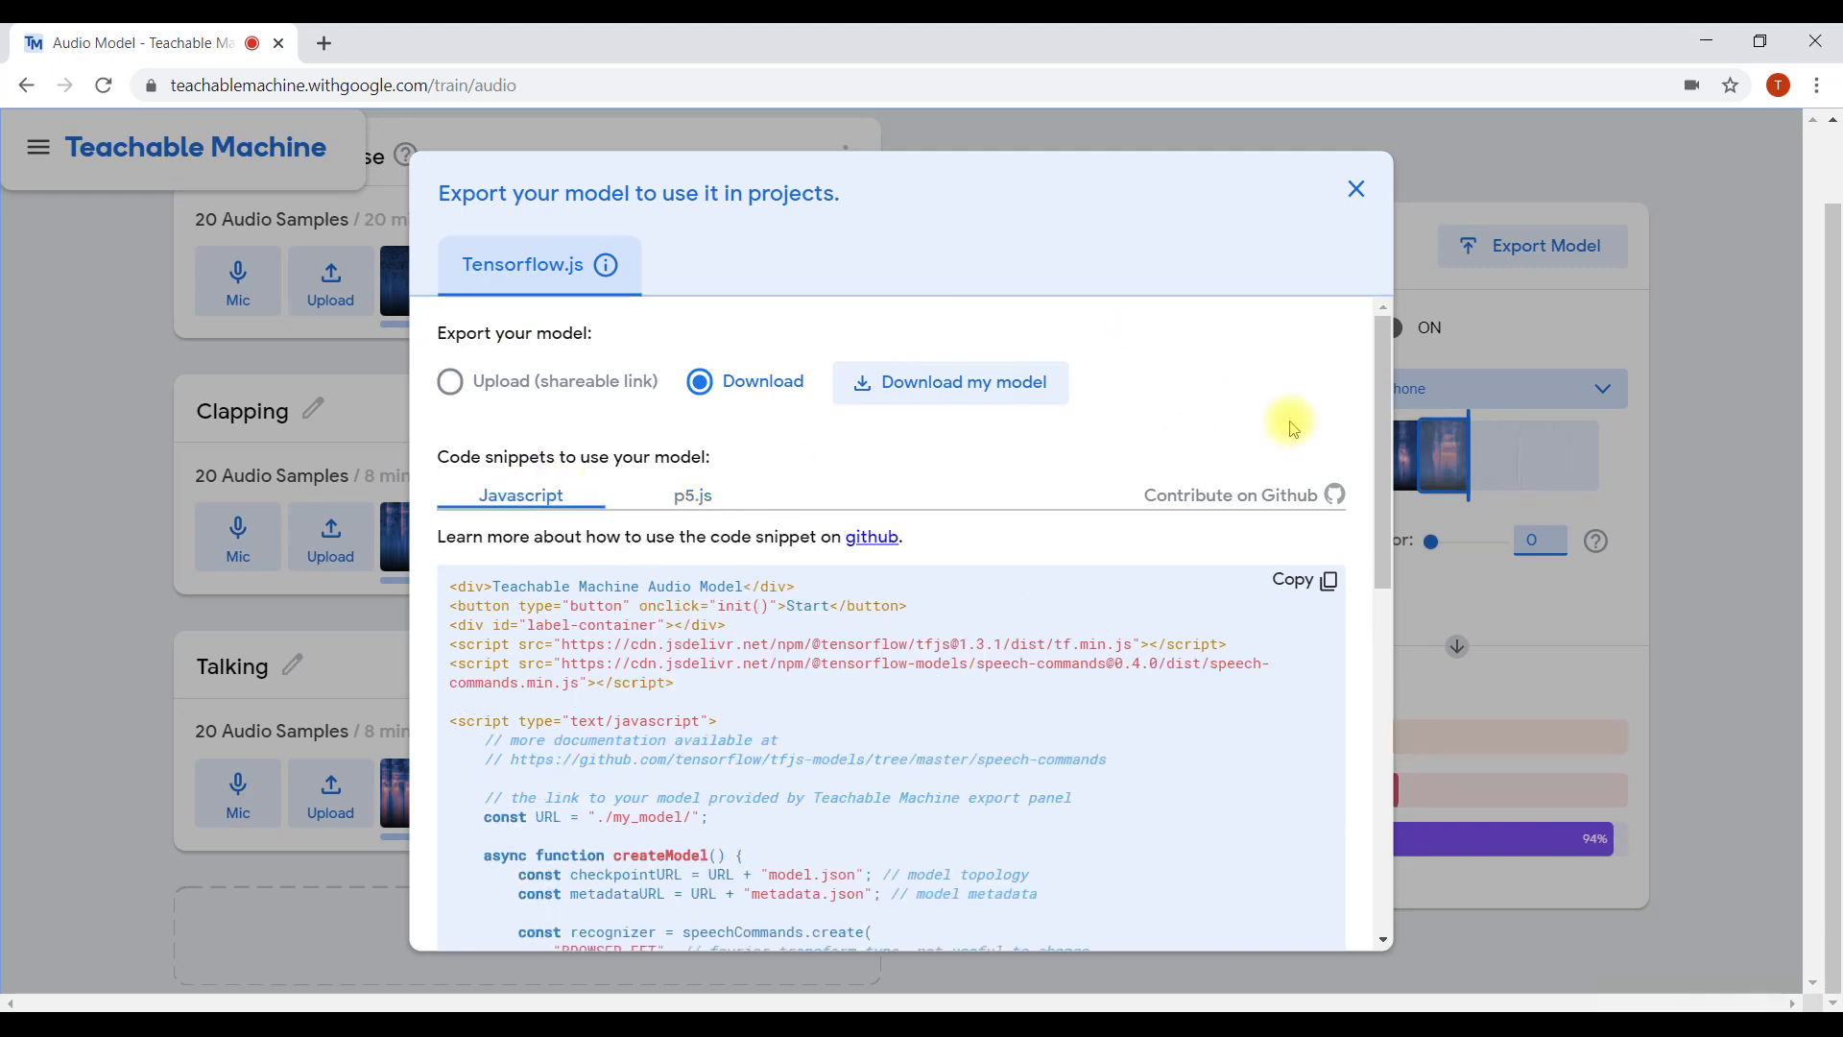
left_click(1353, 187)
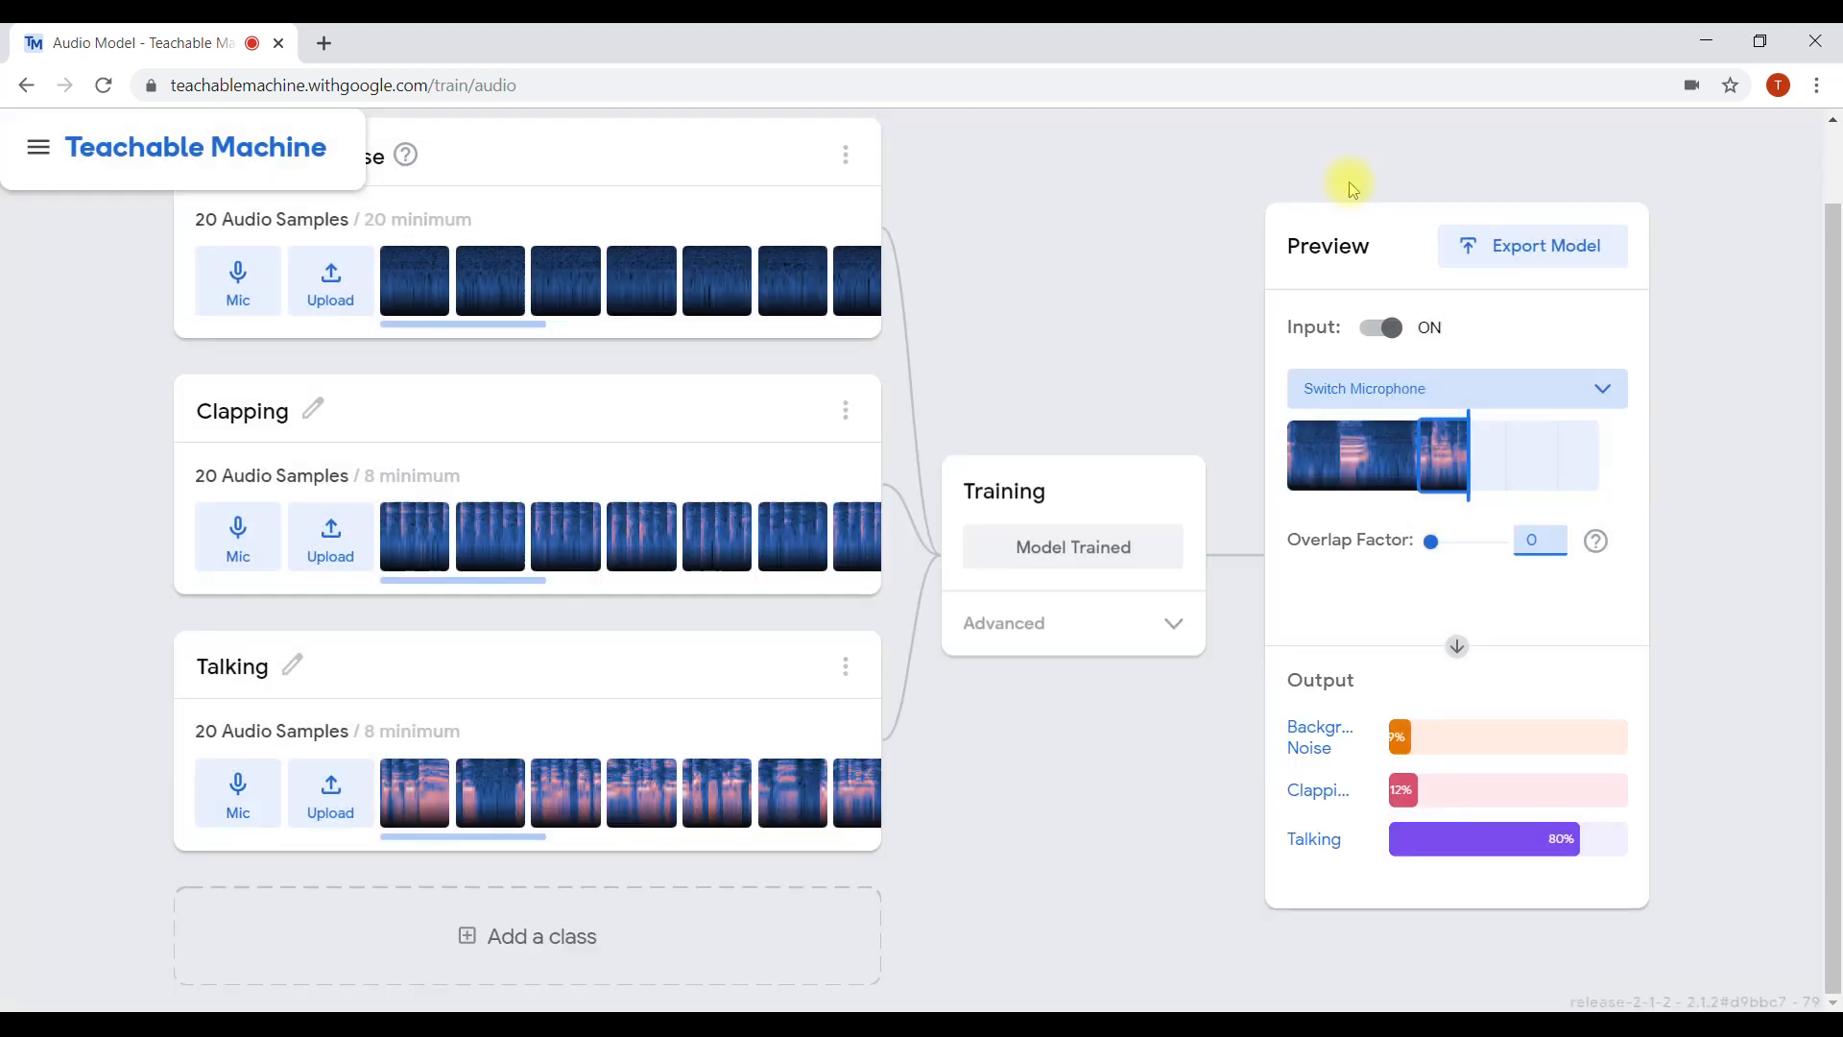
- Leave the audio project without saving it and start a new Pose Project
left_click_drag(1834, 801, 1761, 199)
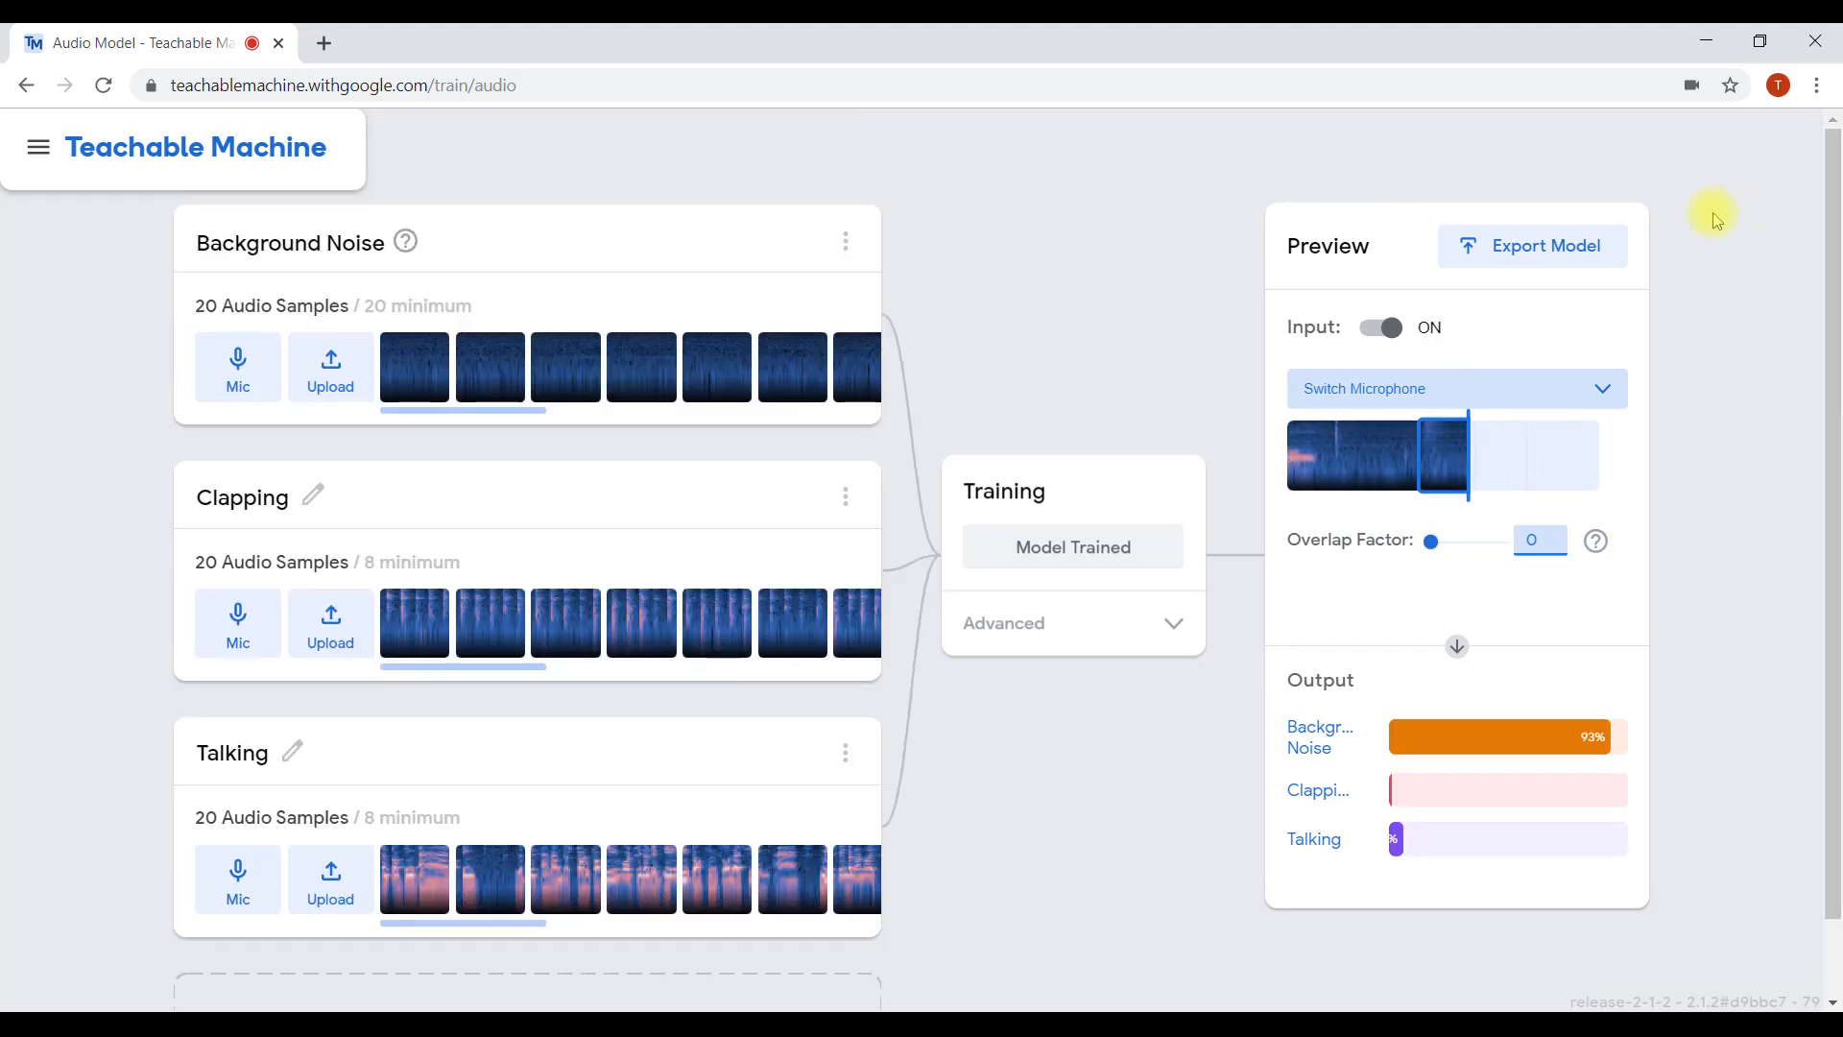
left_click(22, 87)
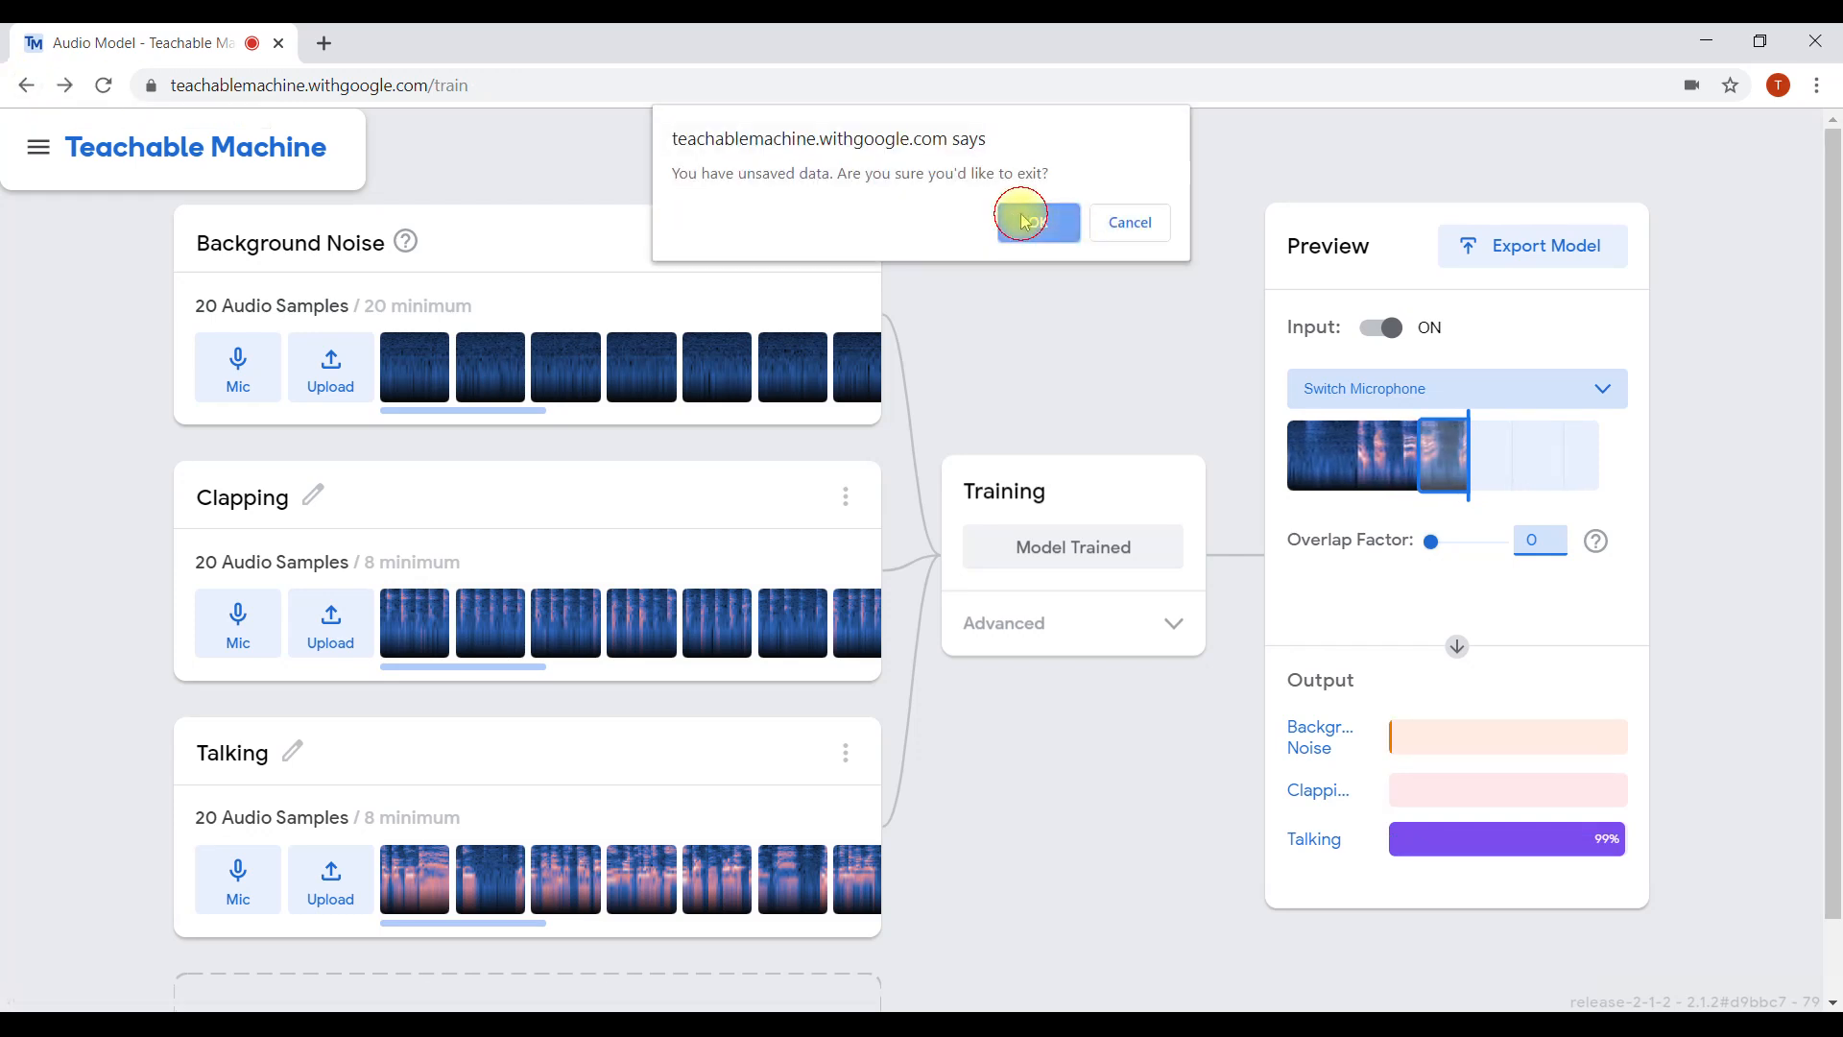
left_click(1032, 227)
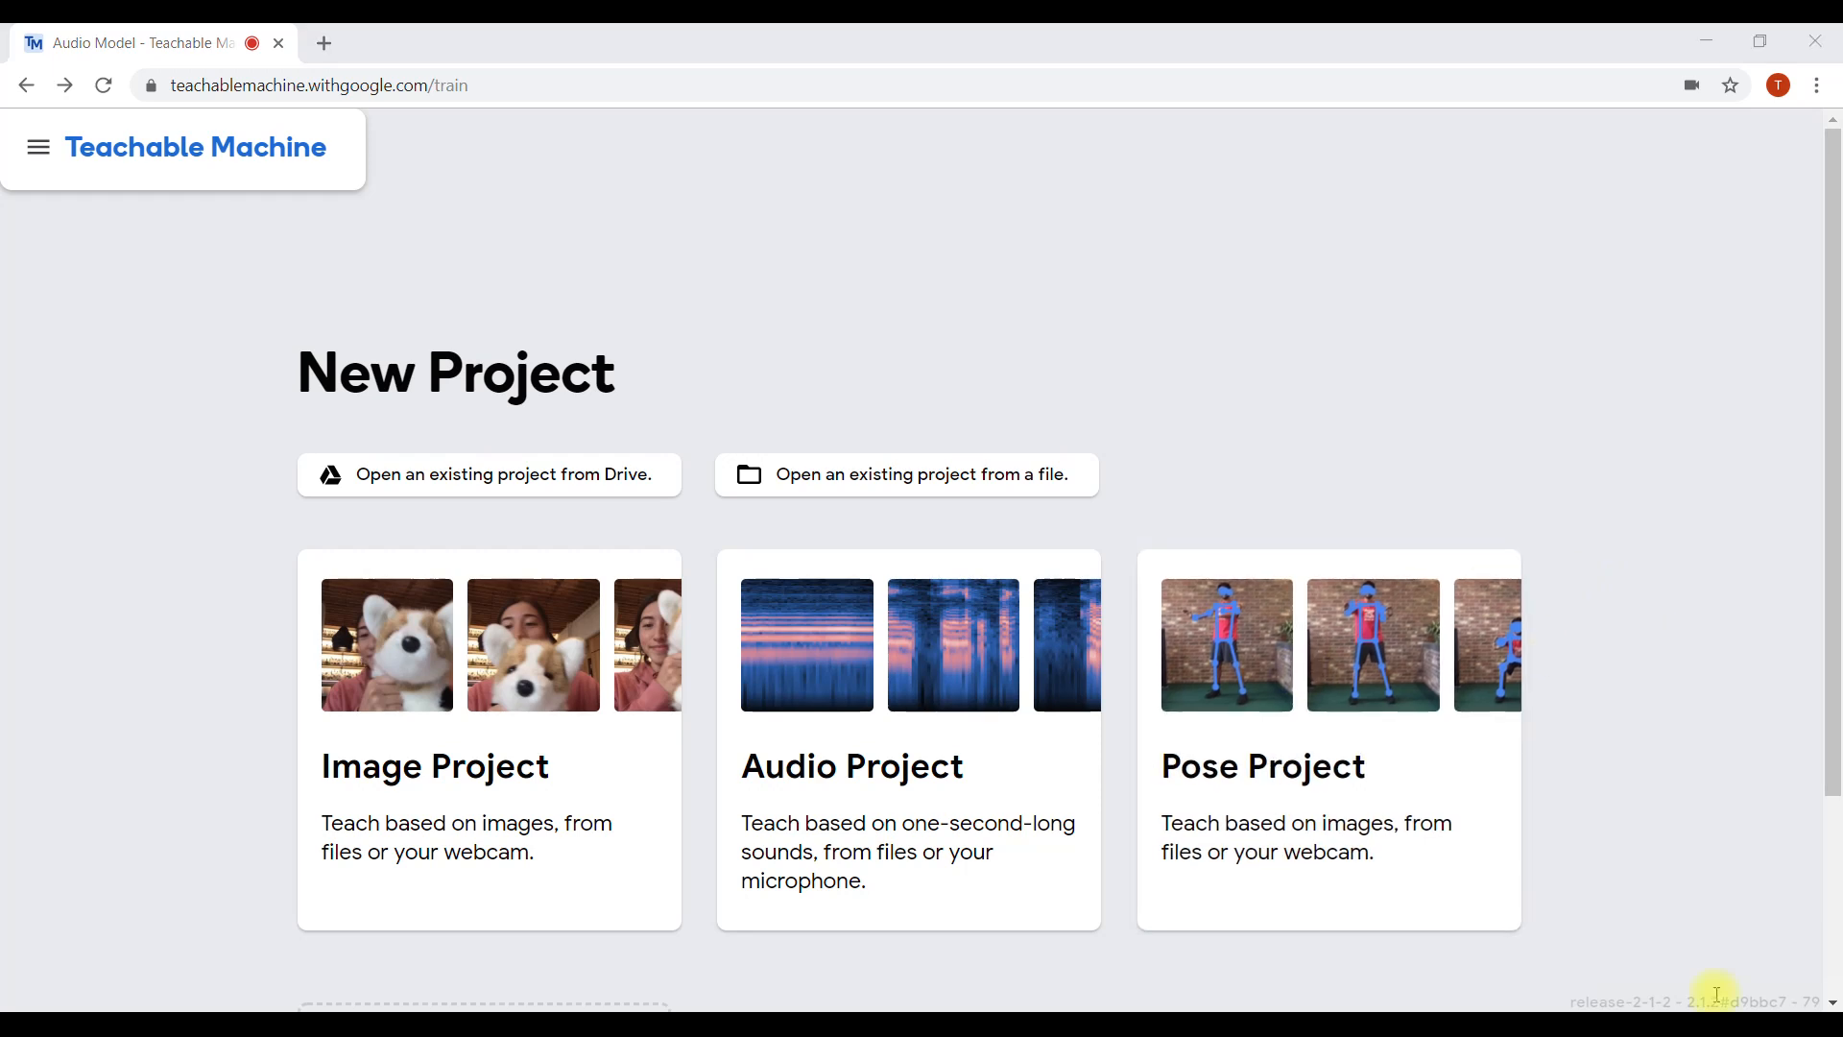
left_click(1304, 737)
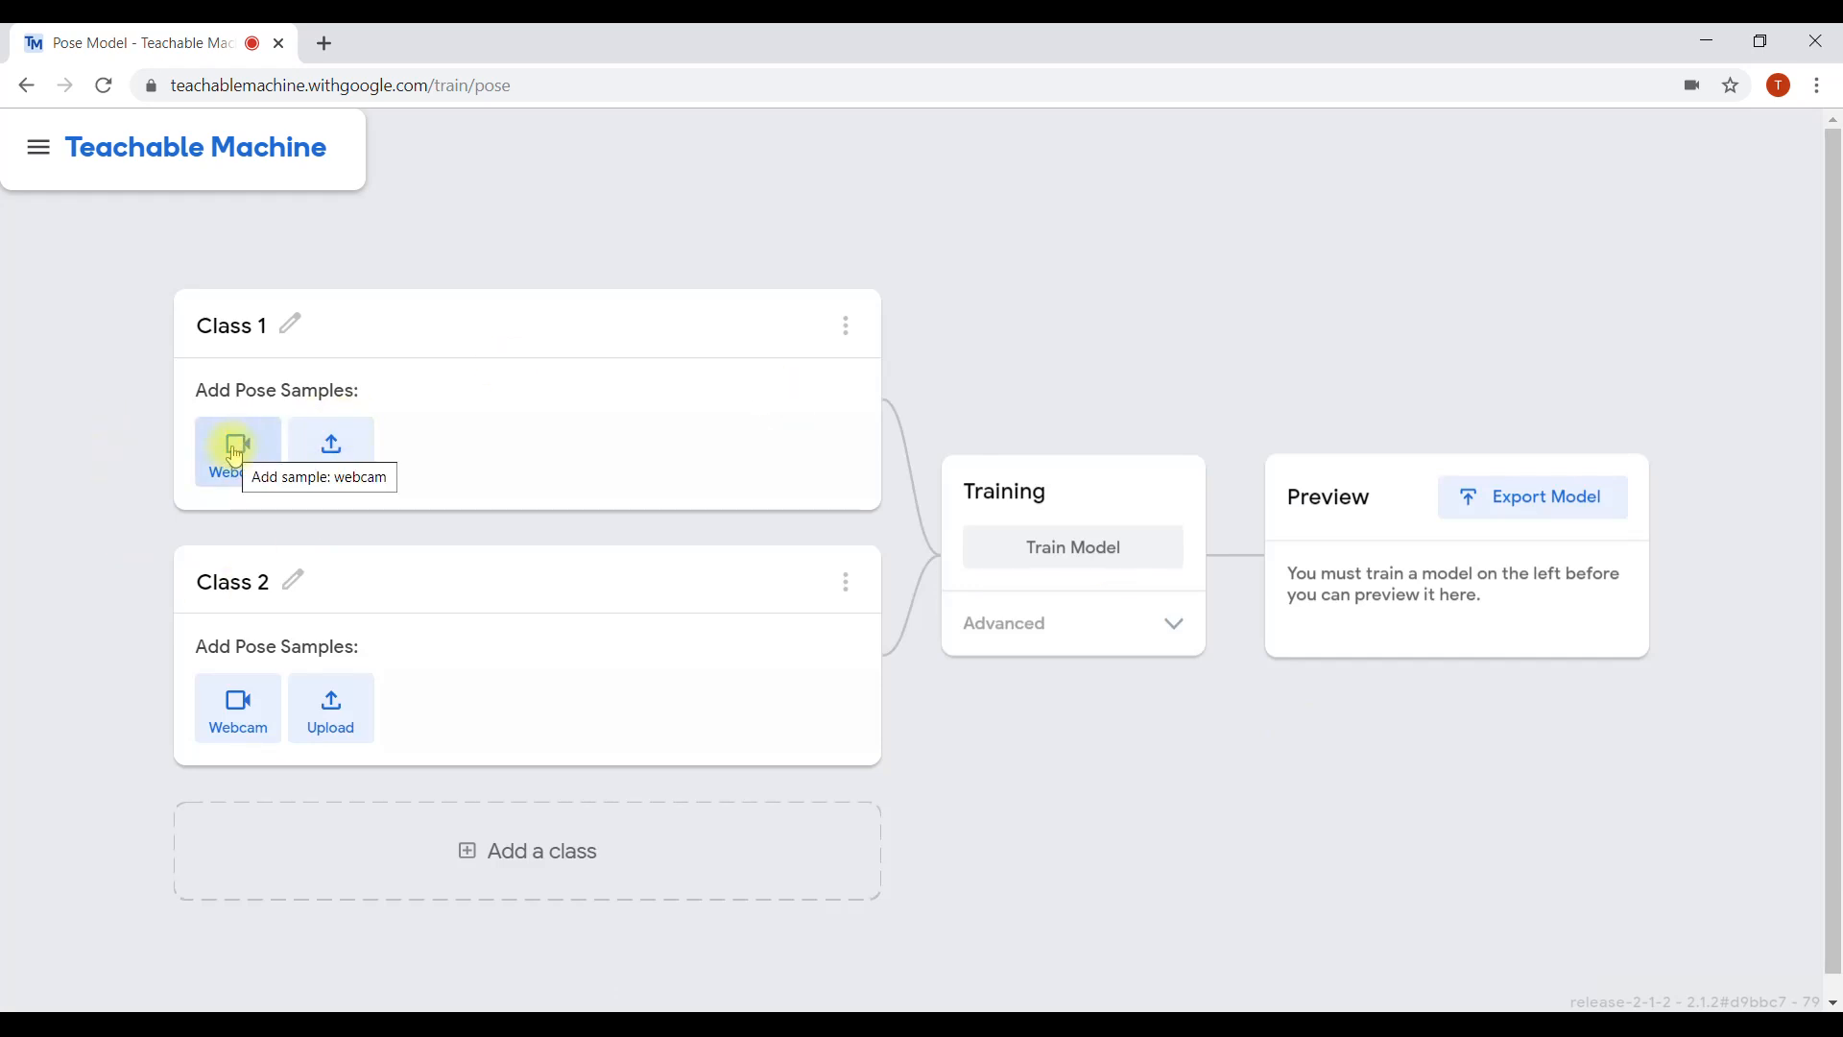
- Rename Class 1 as Head Still and Class 2 as Head Tilt
left_click(290, 320)
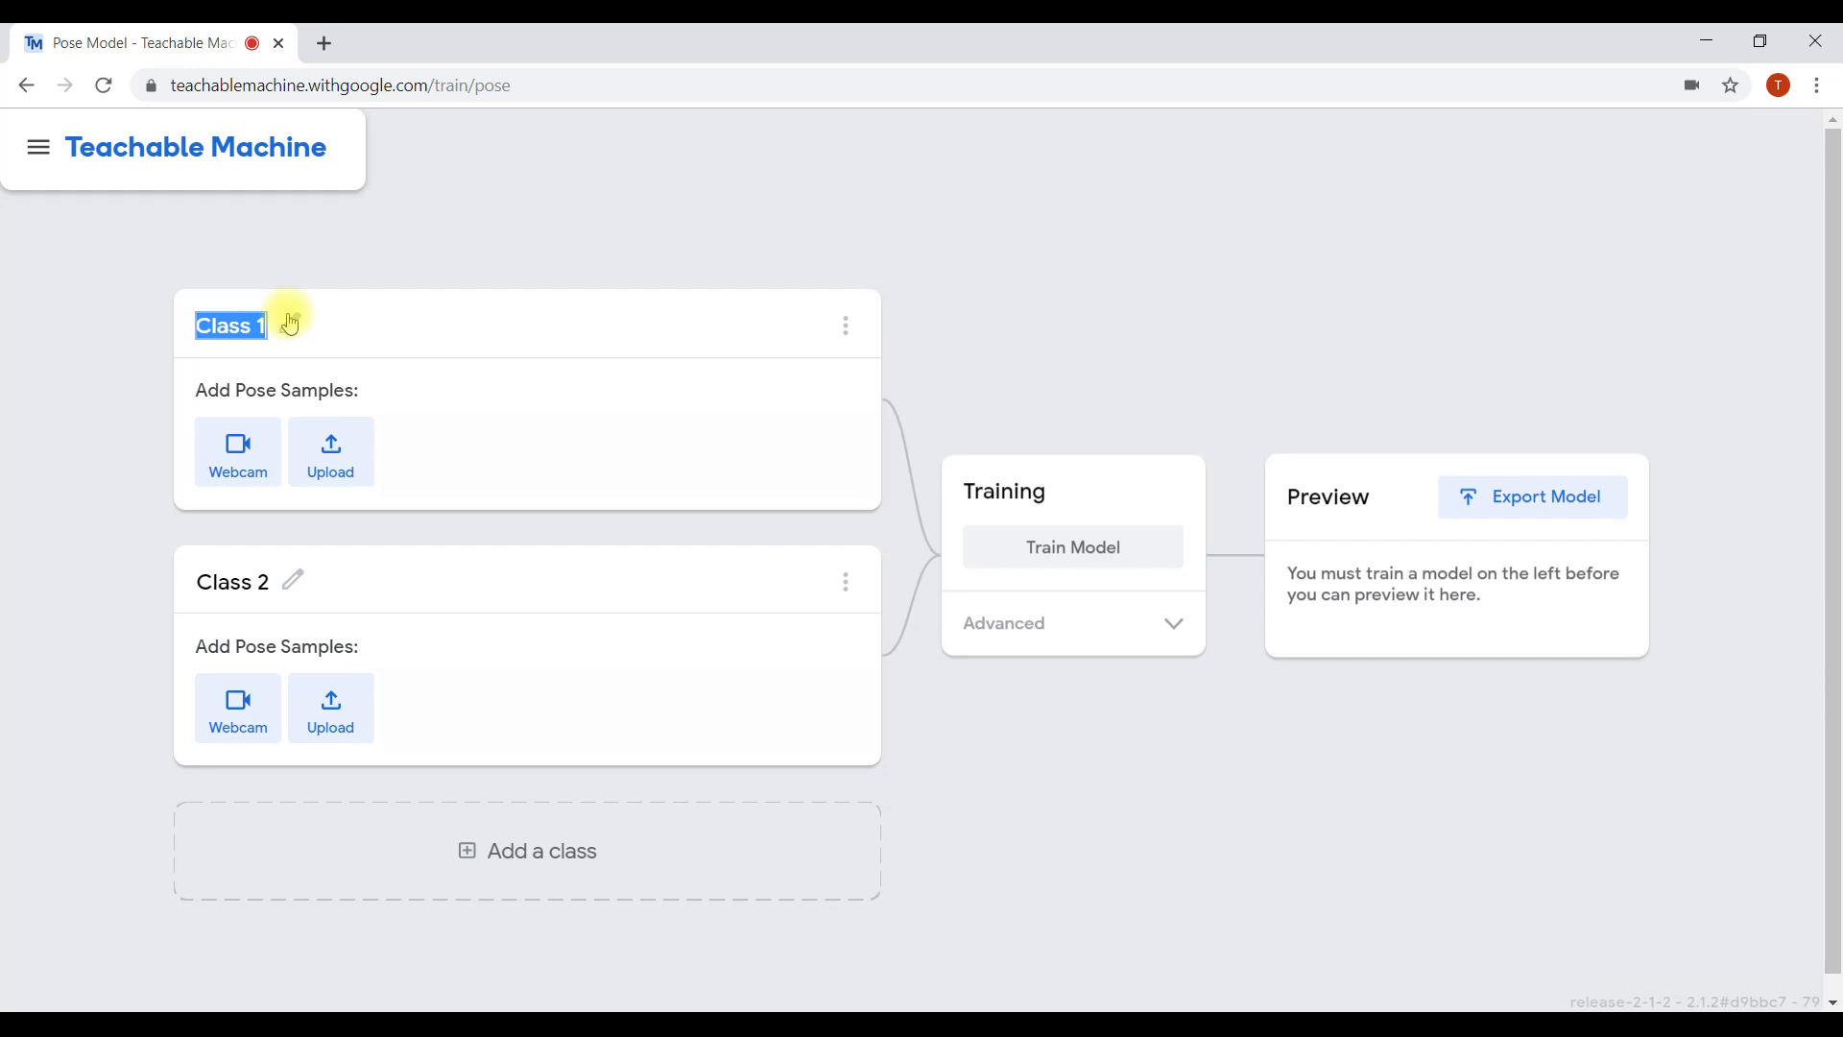
type("H")
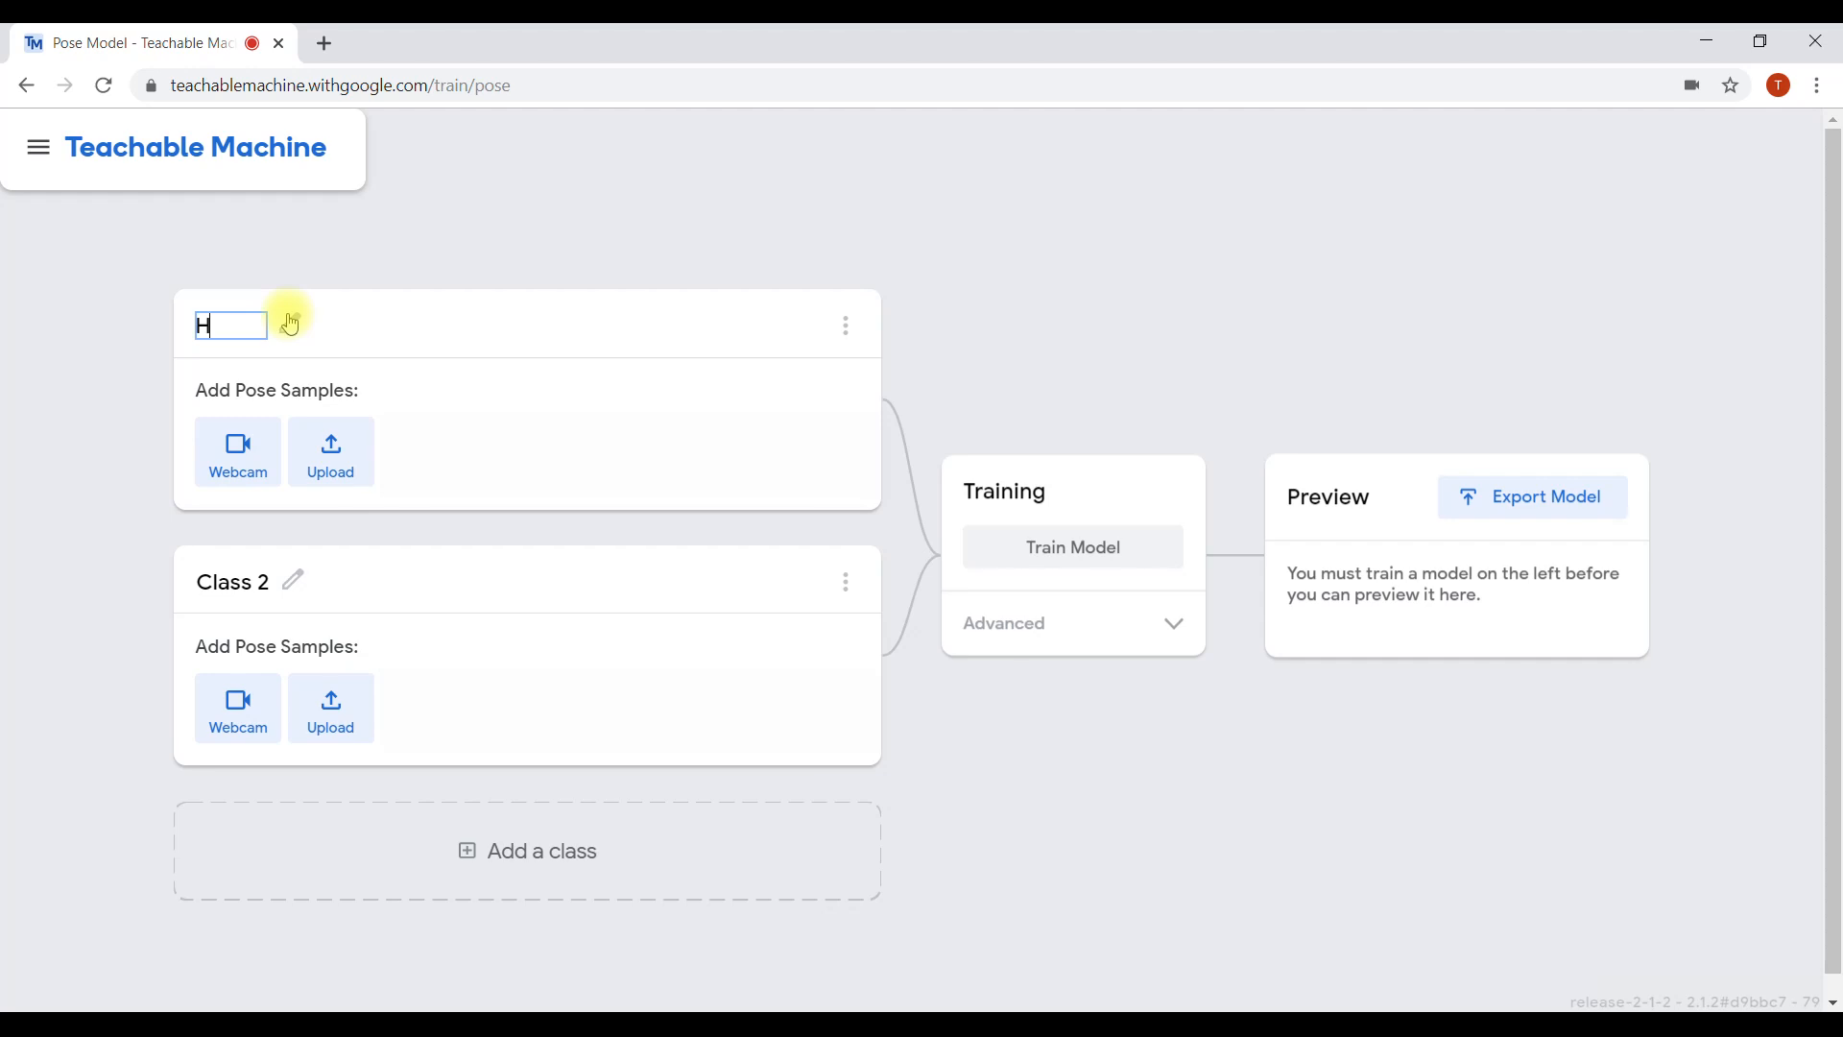
type("ead Still")
left_click(5, 600)
left_click(299, 576)
type("Head Tilt")
left_click(108, 527)
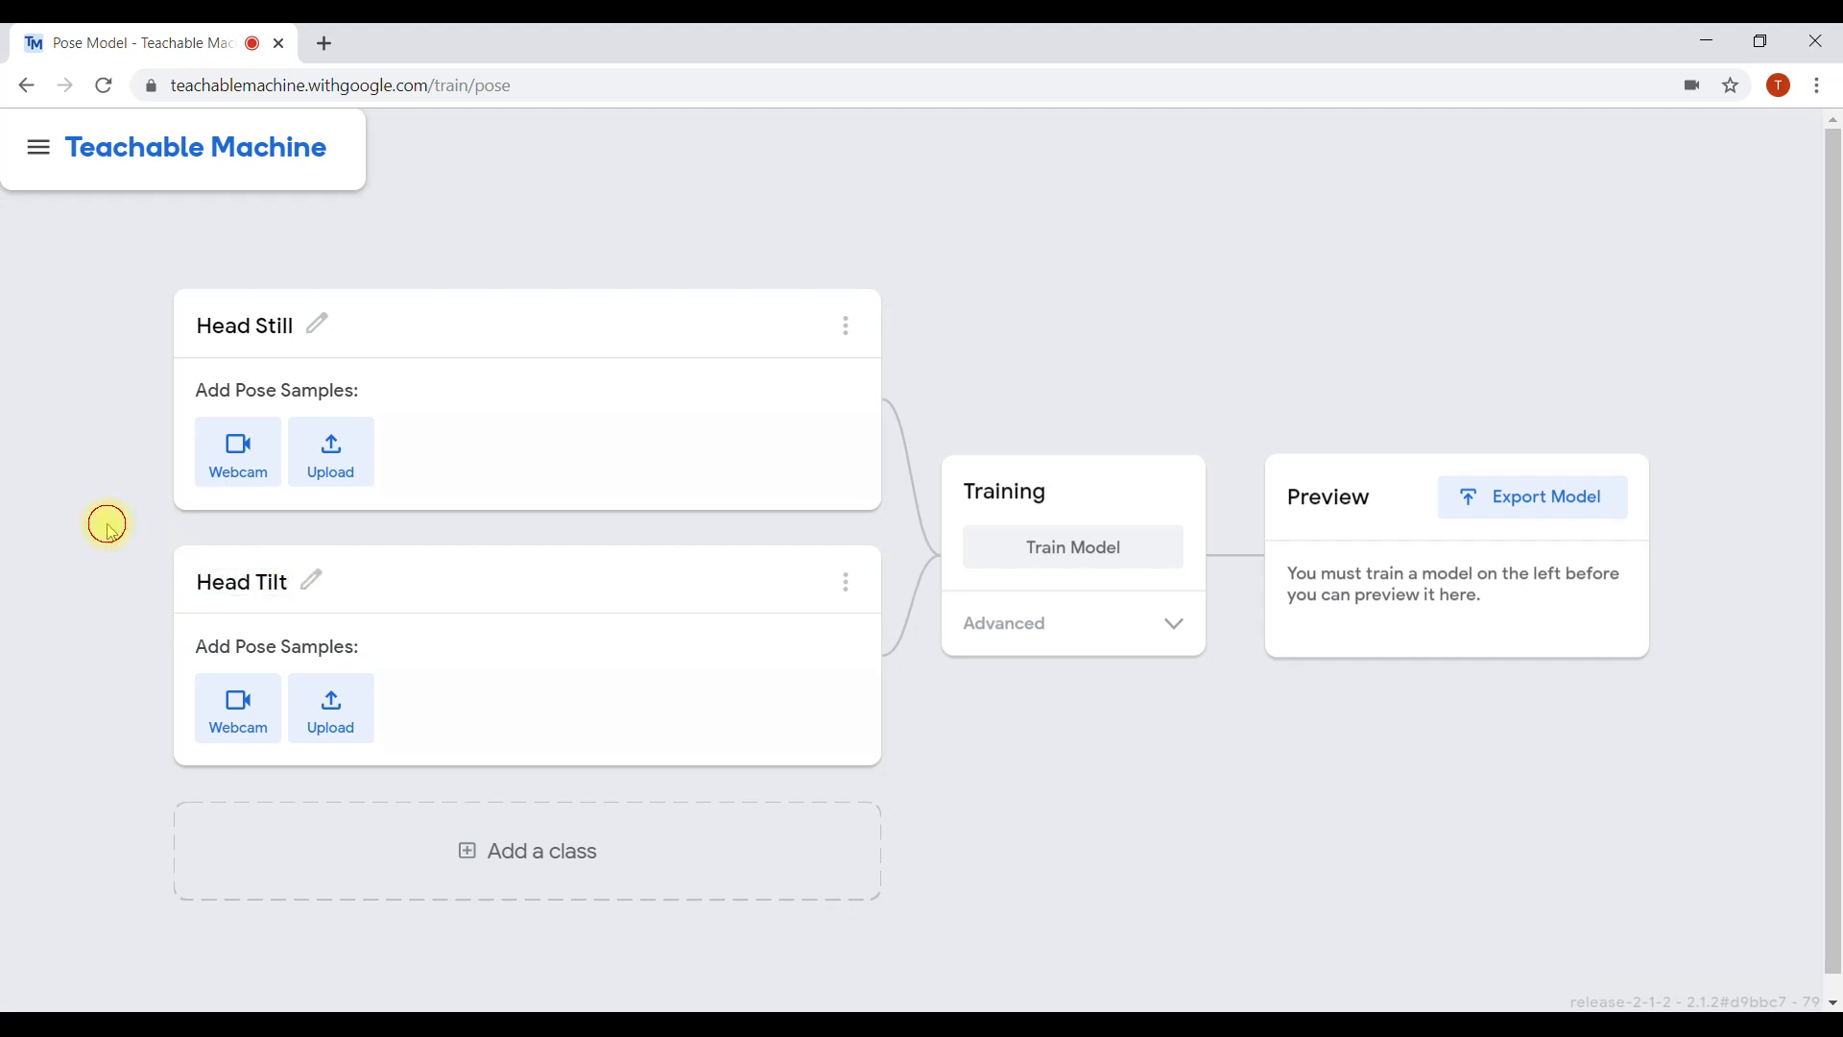
- Open webcam capture for the Head Still class and save a recording delay of 3 seconds
left_click(236, 451)
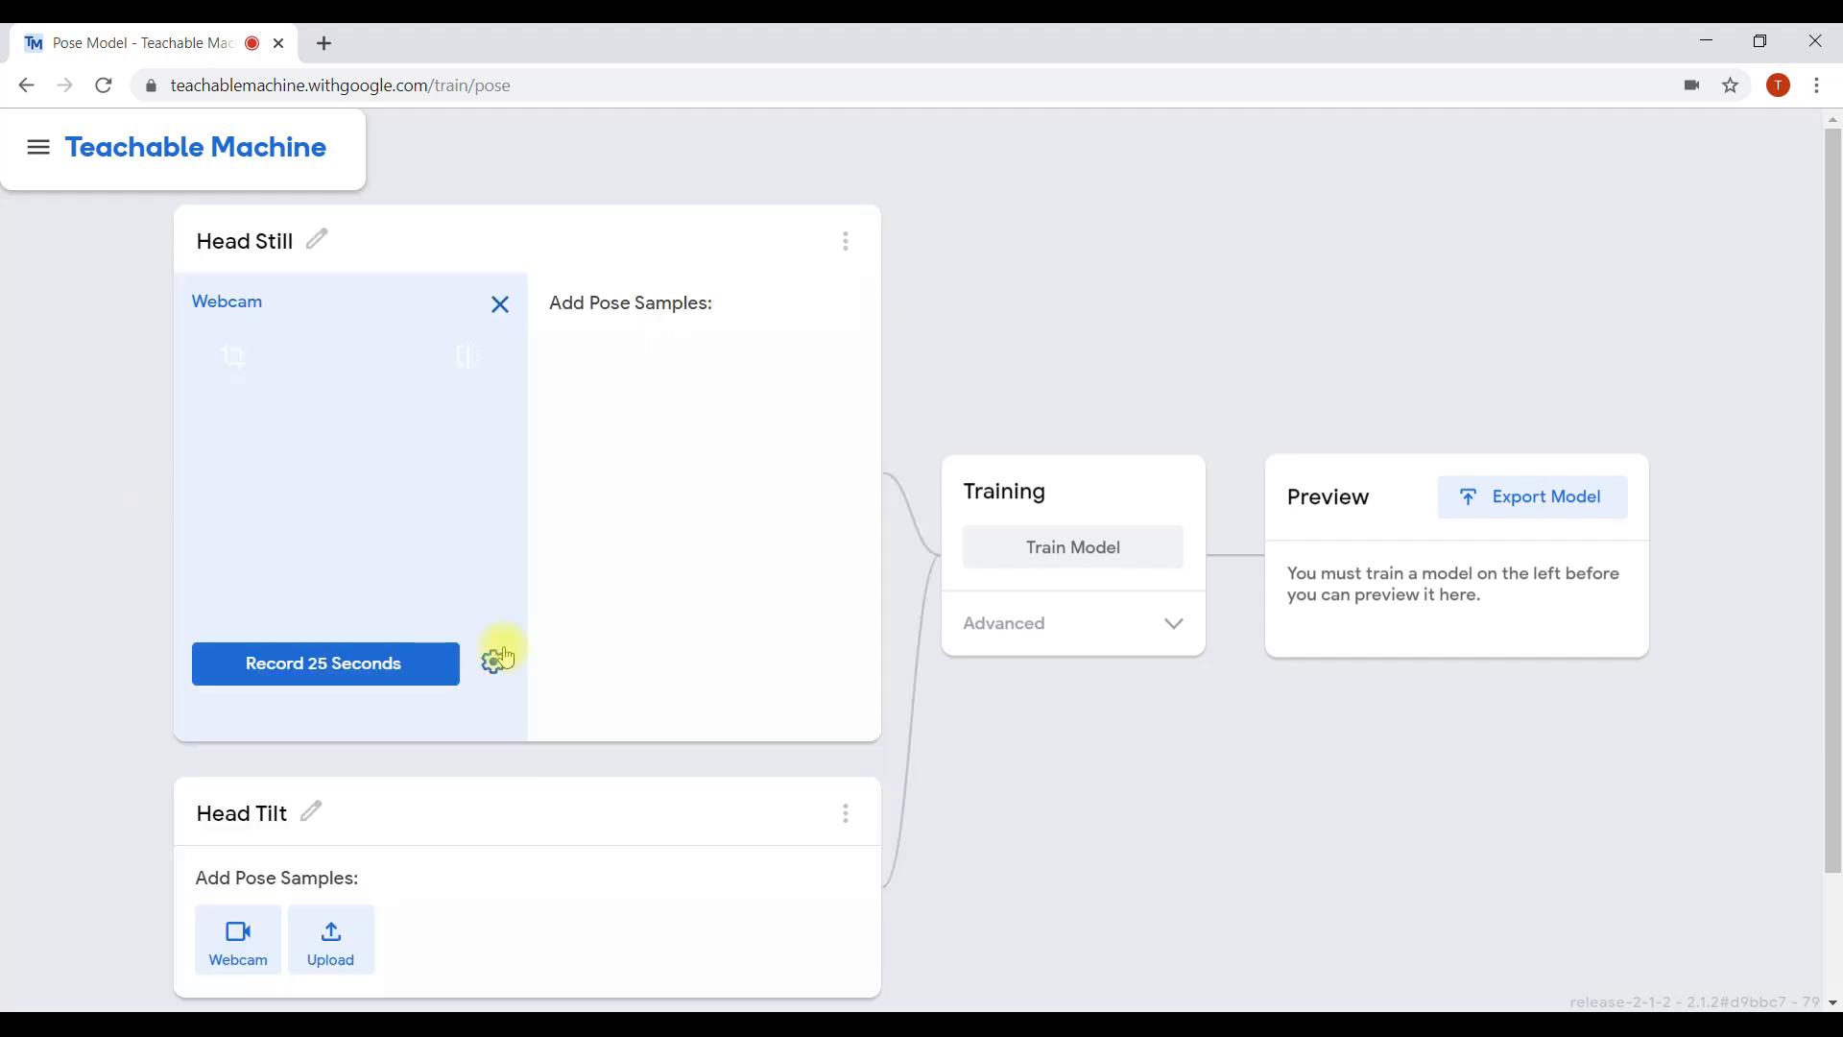
left_click(496, 660)
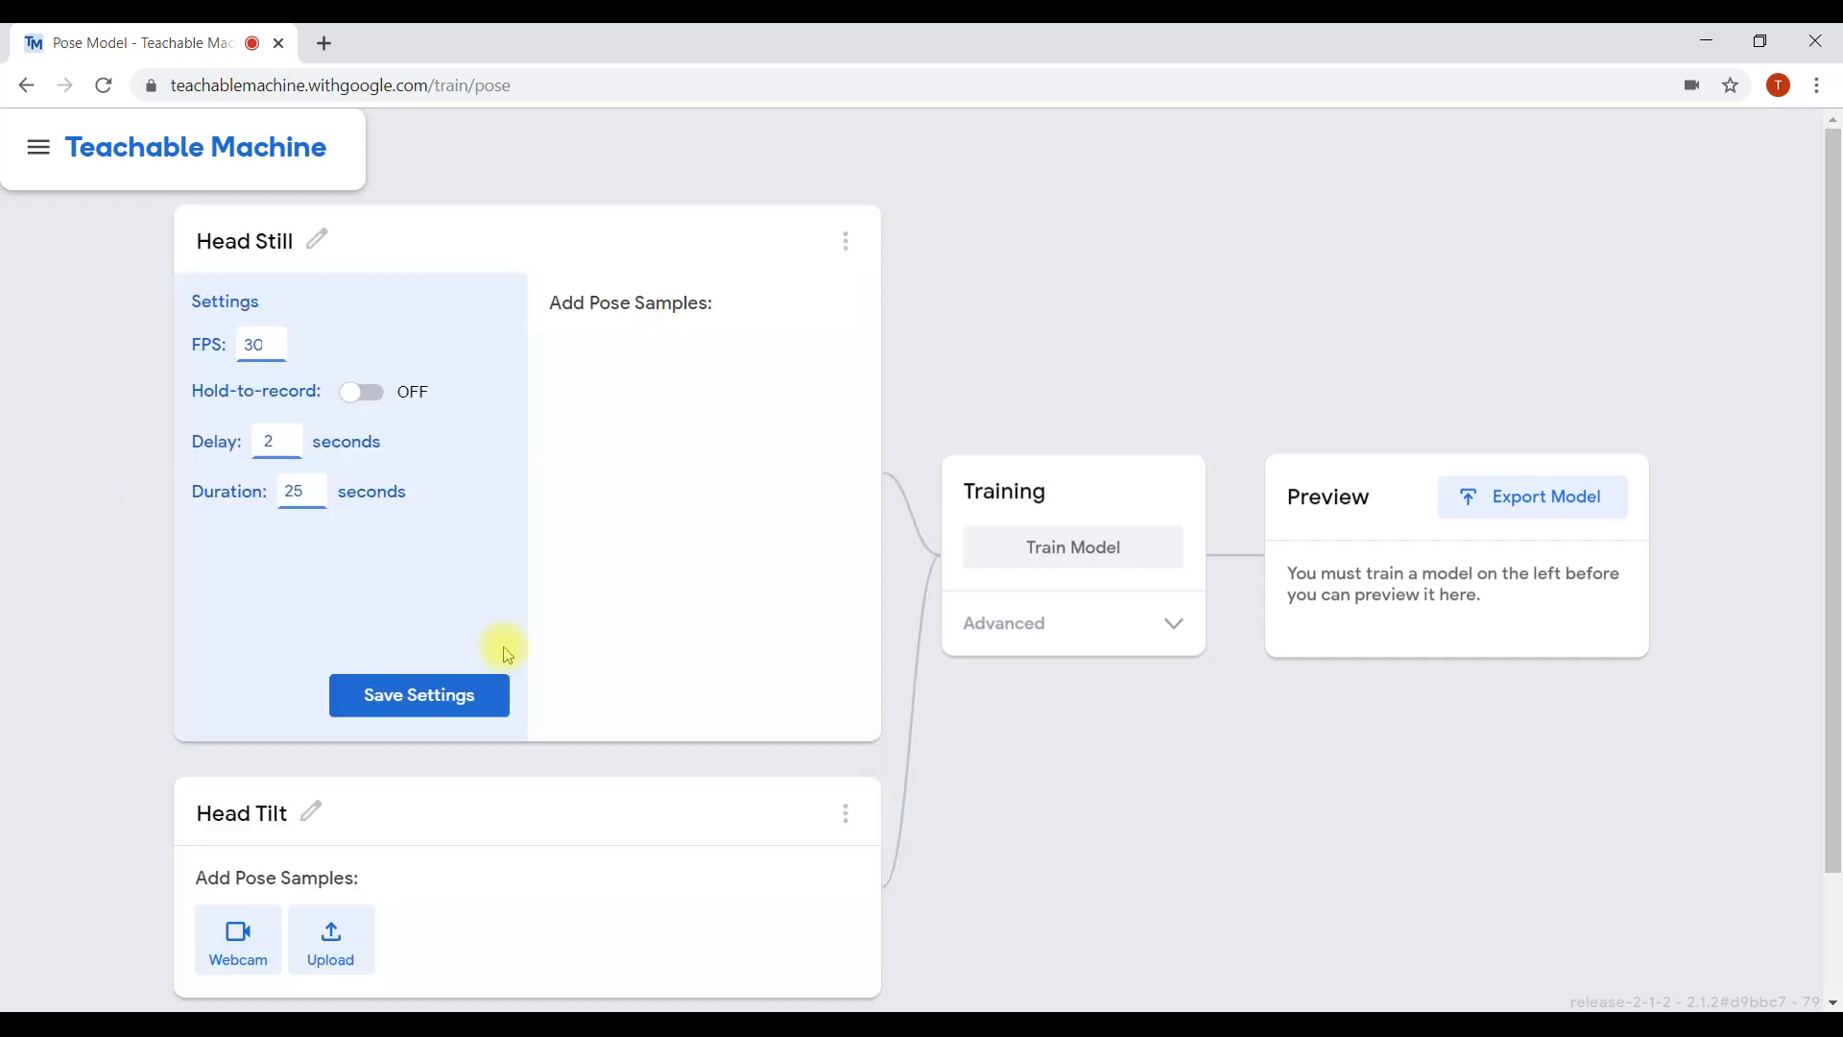
left_click(293, 437)
left_click(273, 446)
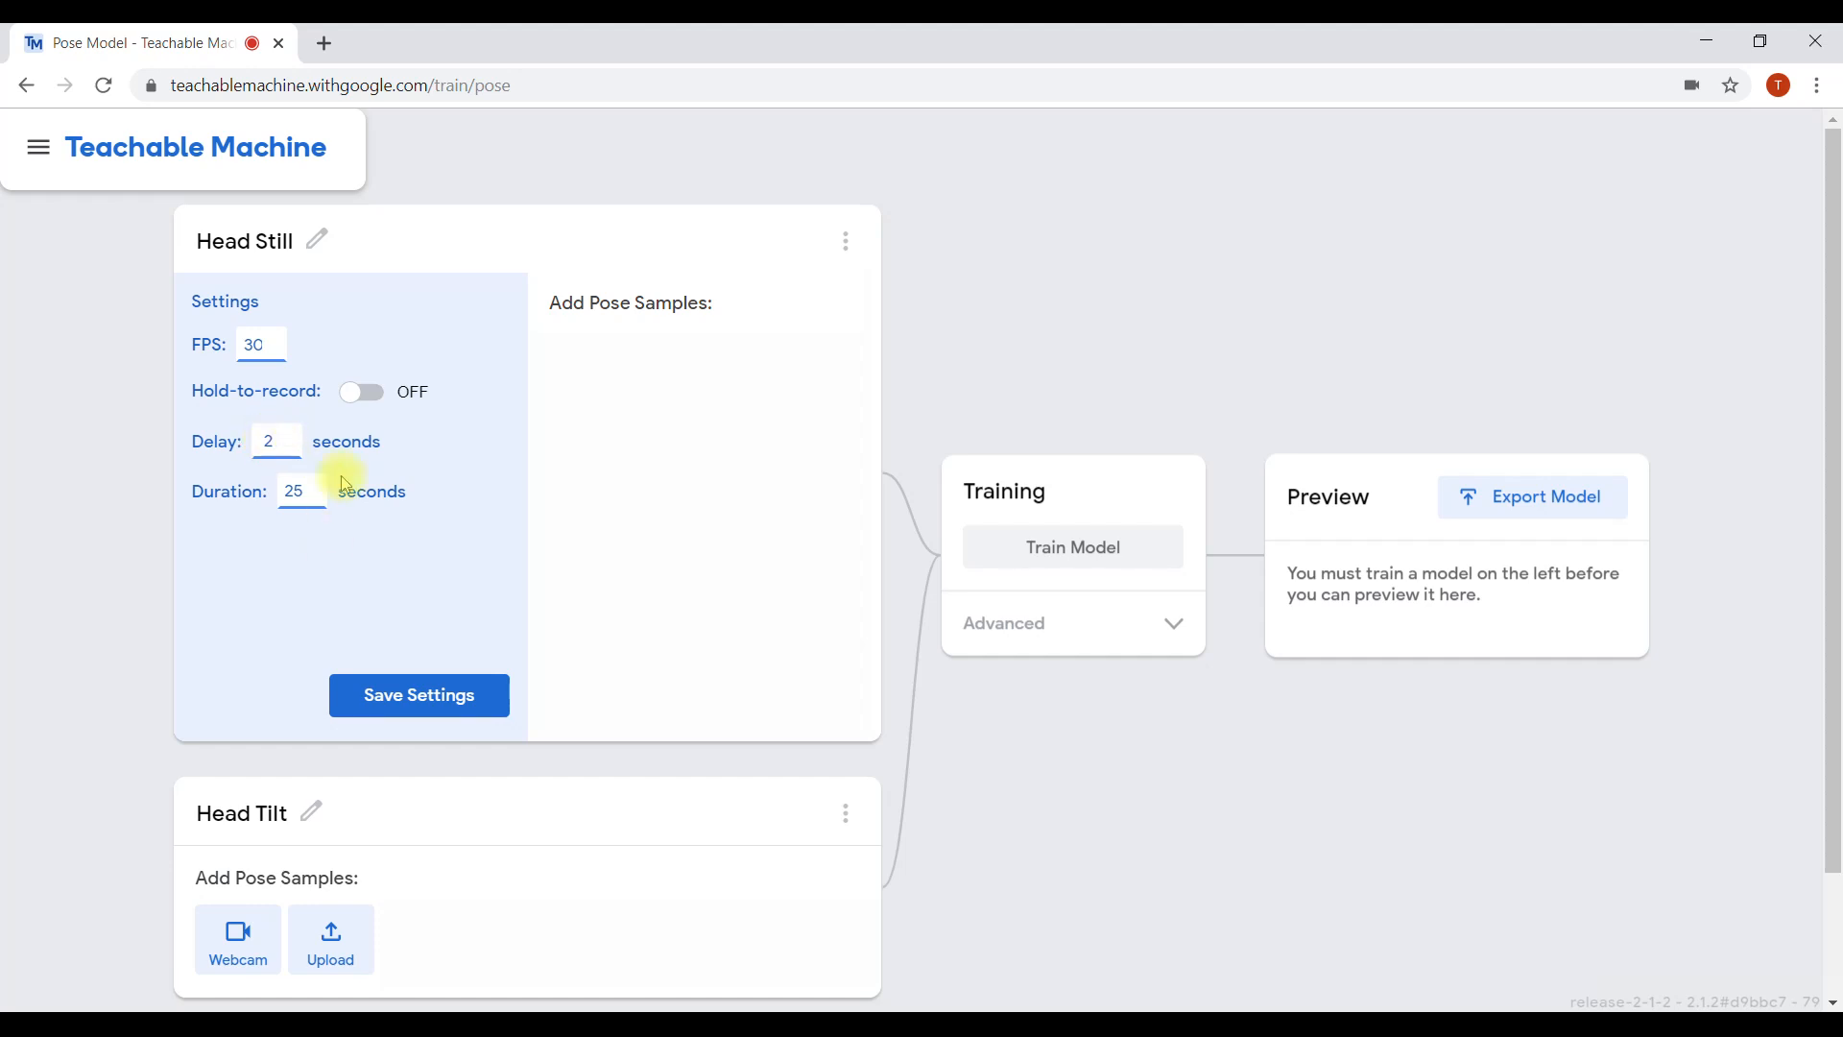
left_click(407, 699)
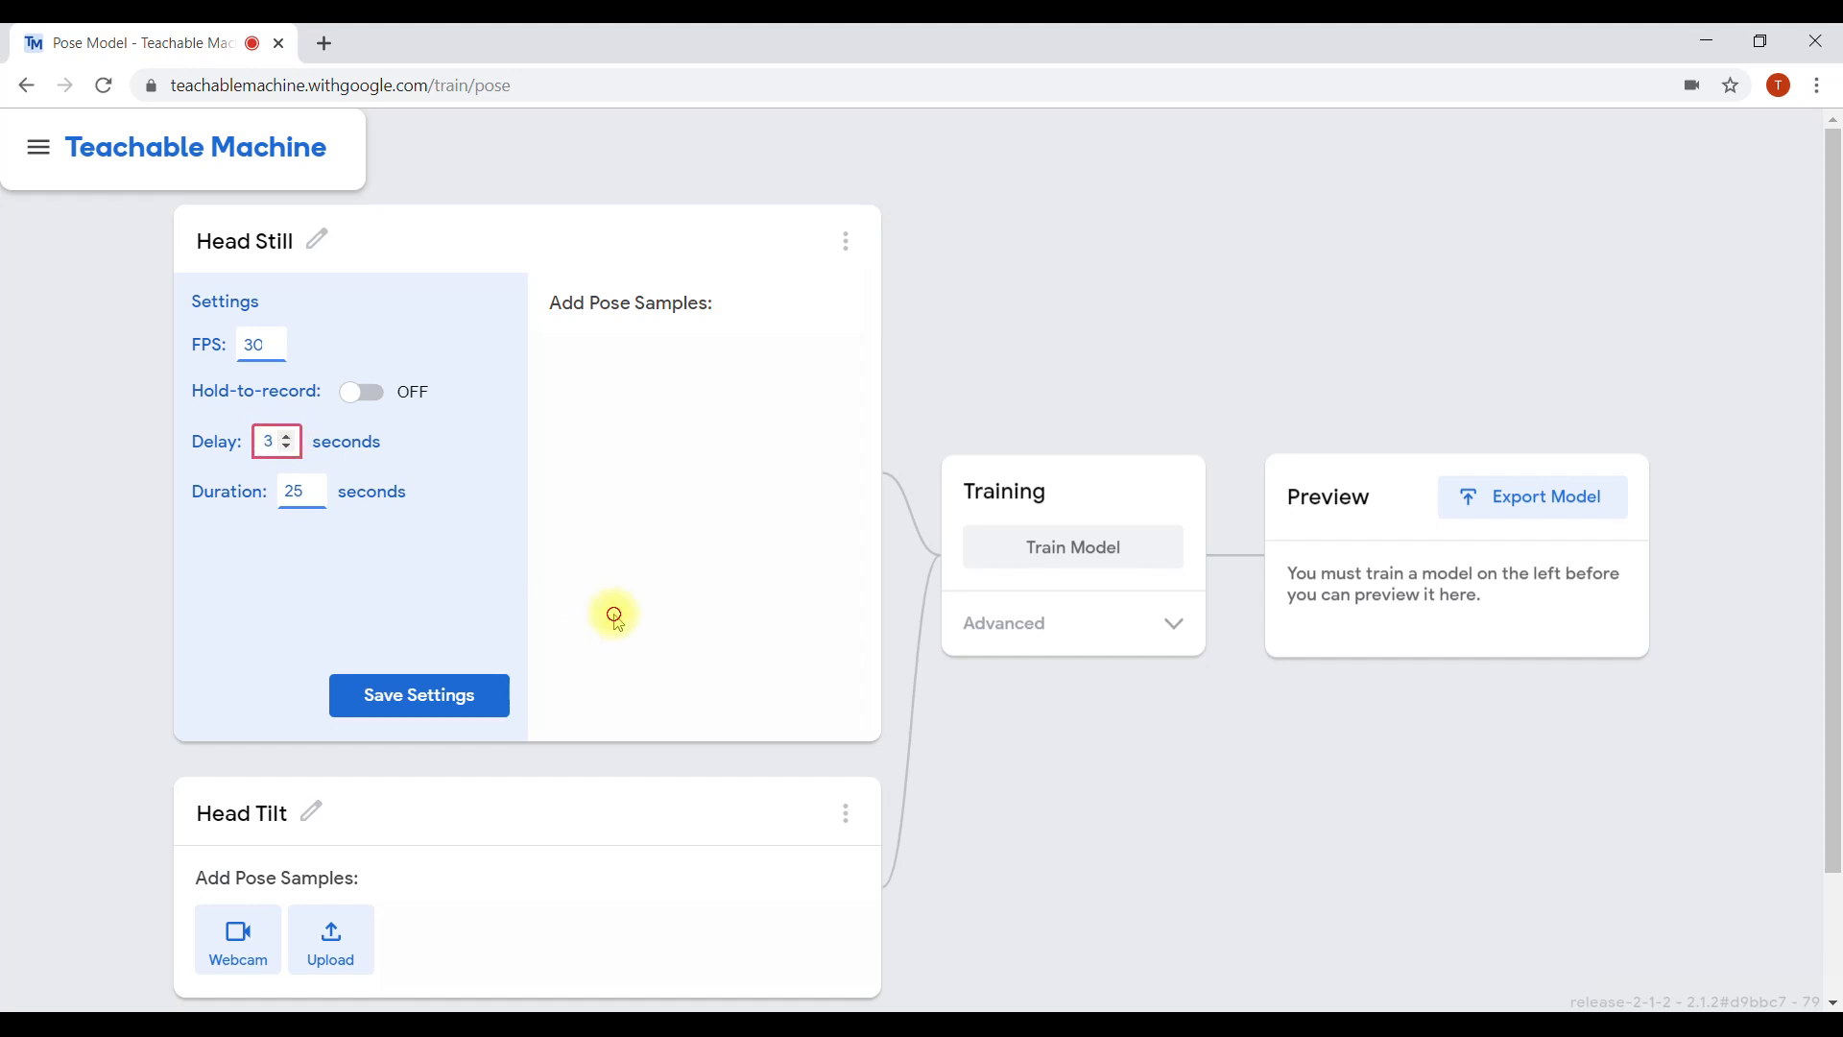
left_click(434, 691)
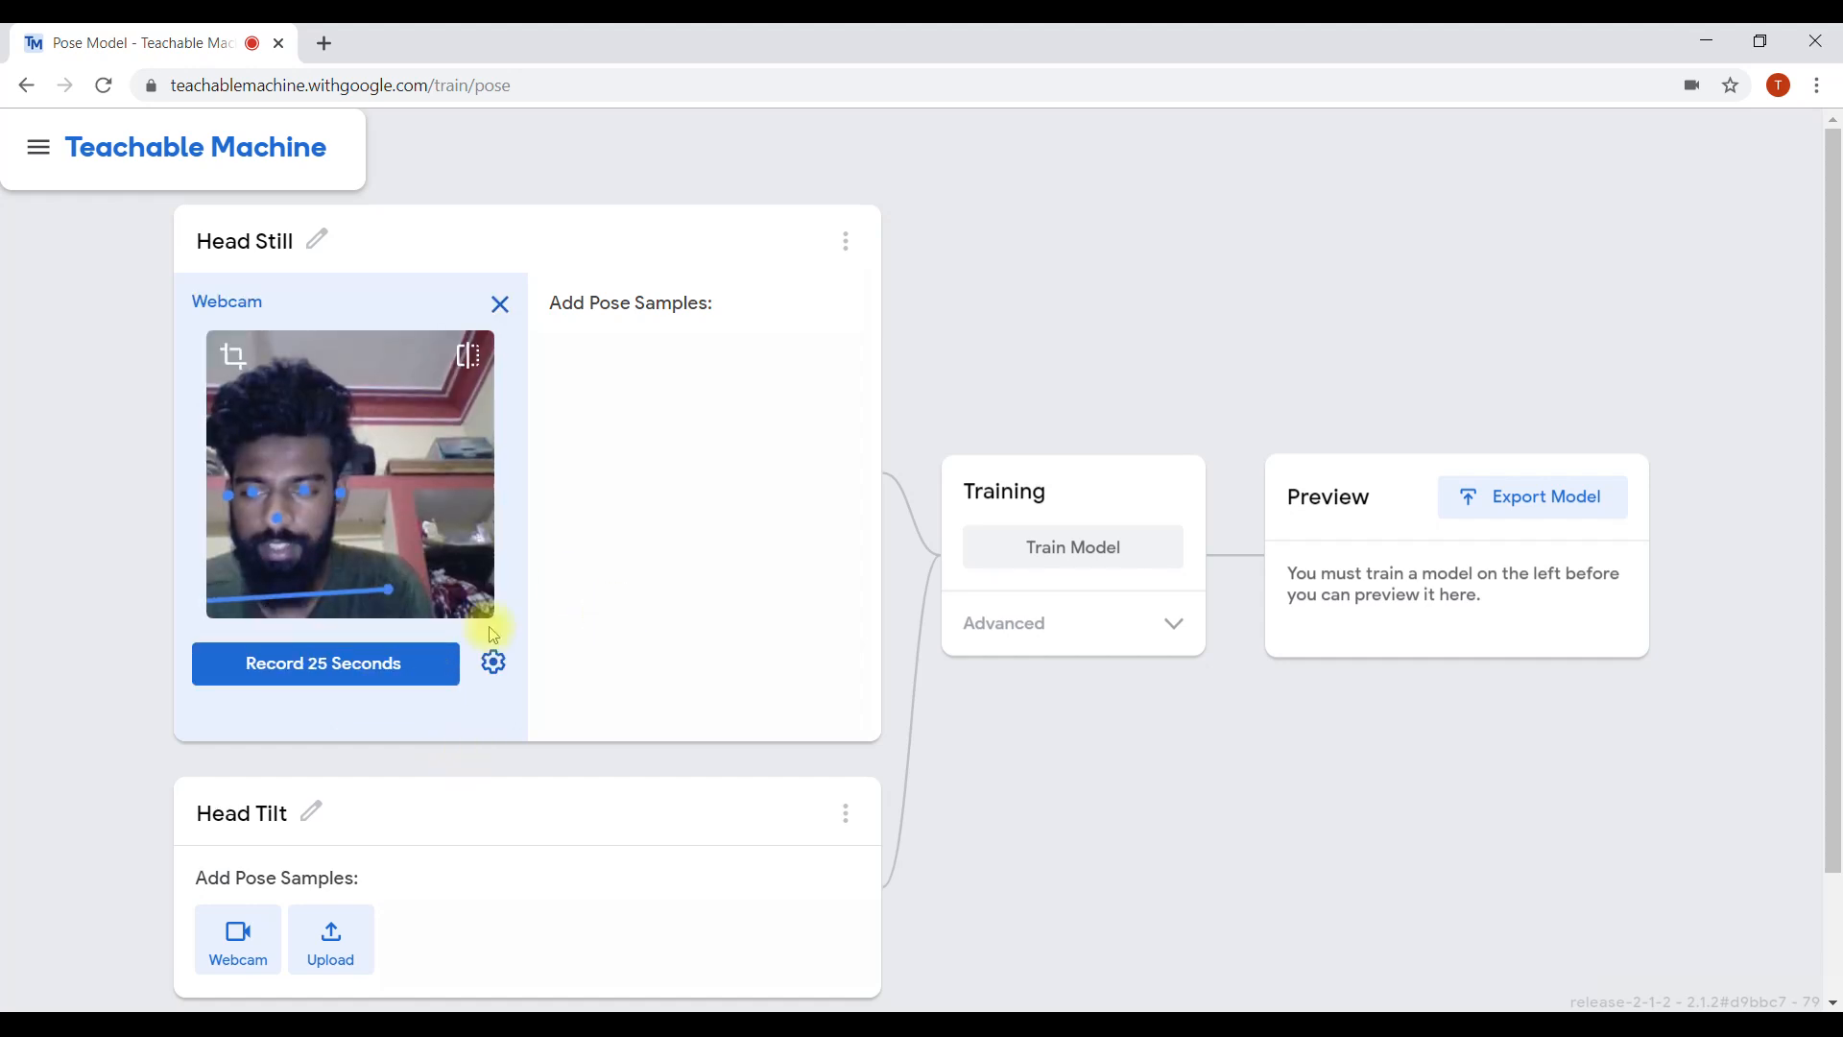
- Record 25 seconds of webcam pose samples with the head upright into the Head Still class
left_click(356, 672)
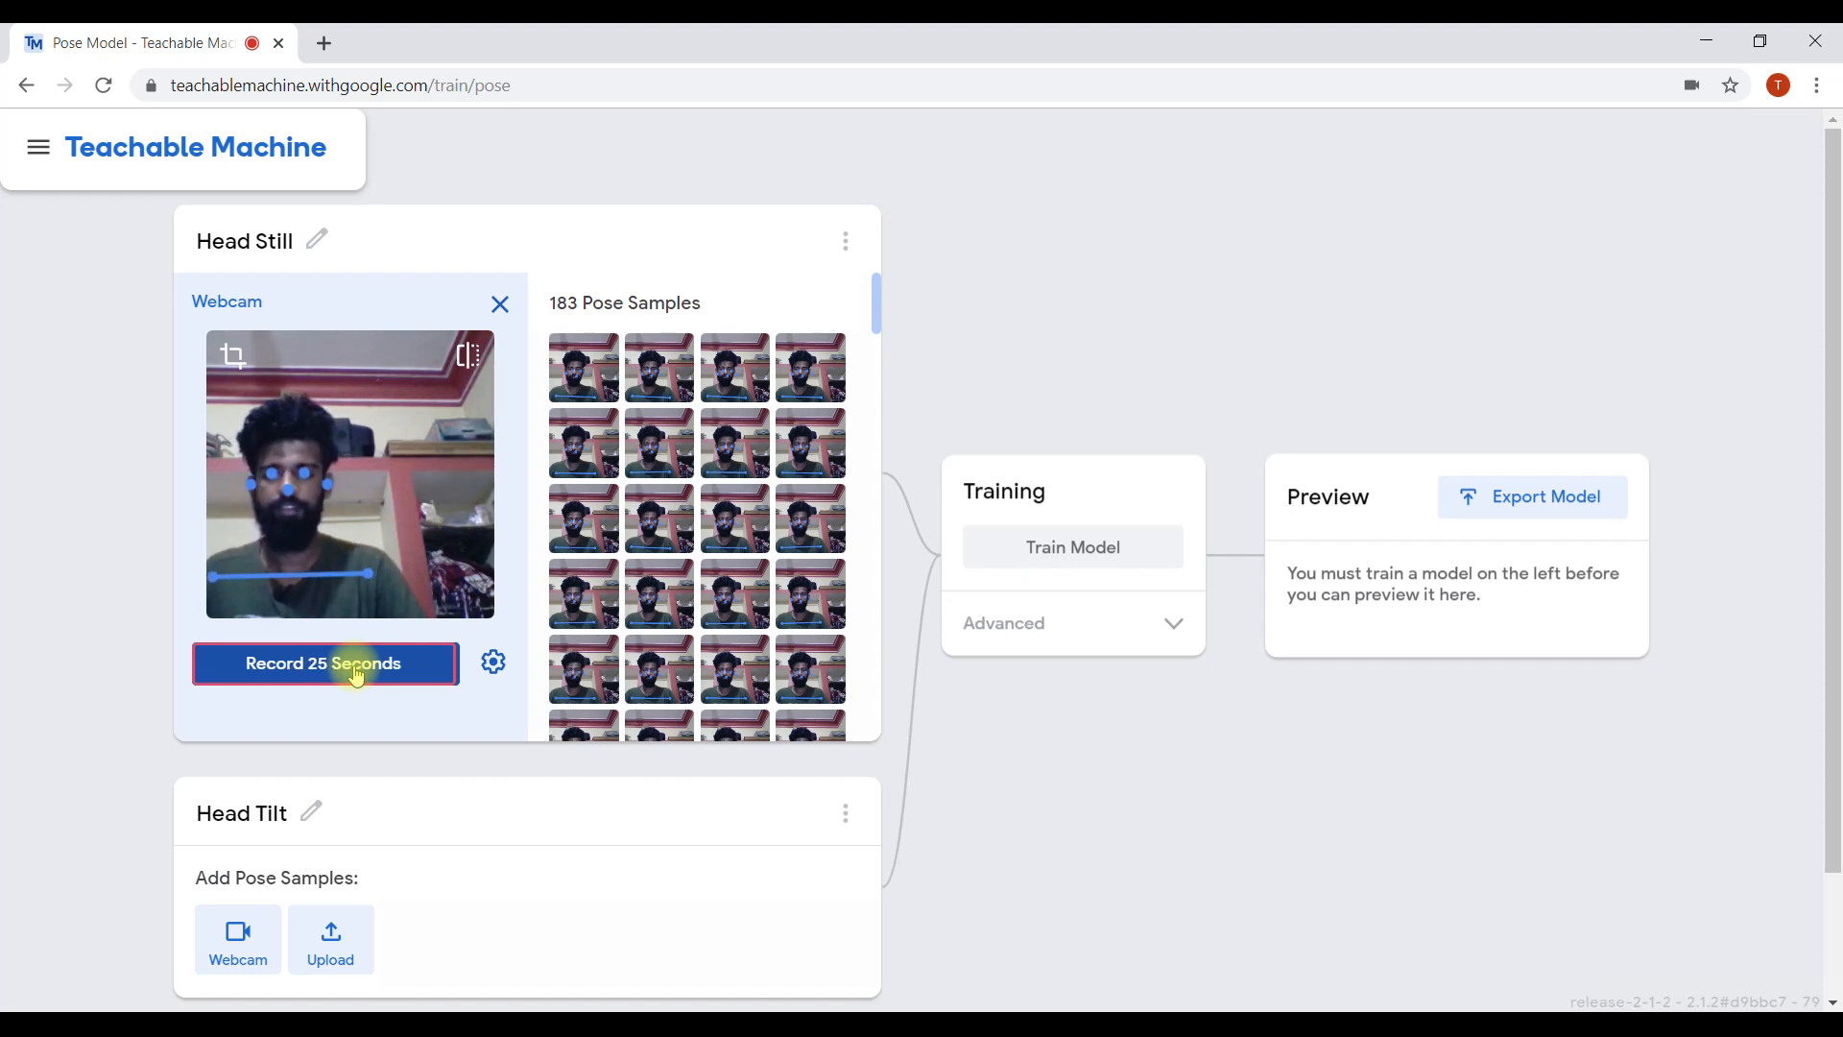
left_click(494, 661)
left_click(459, 696)
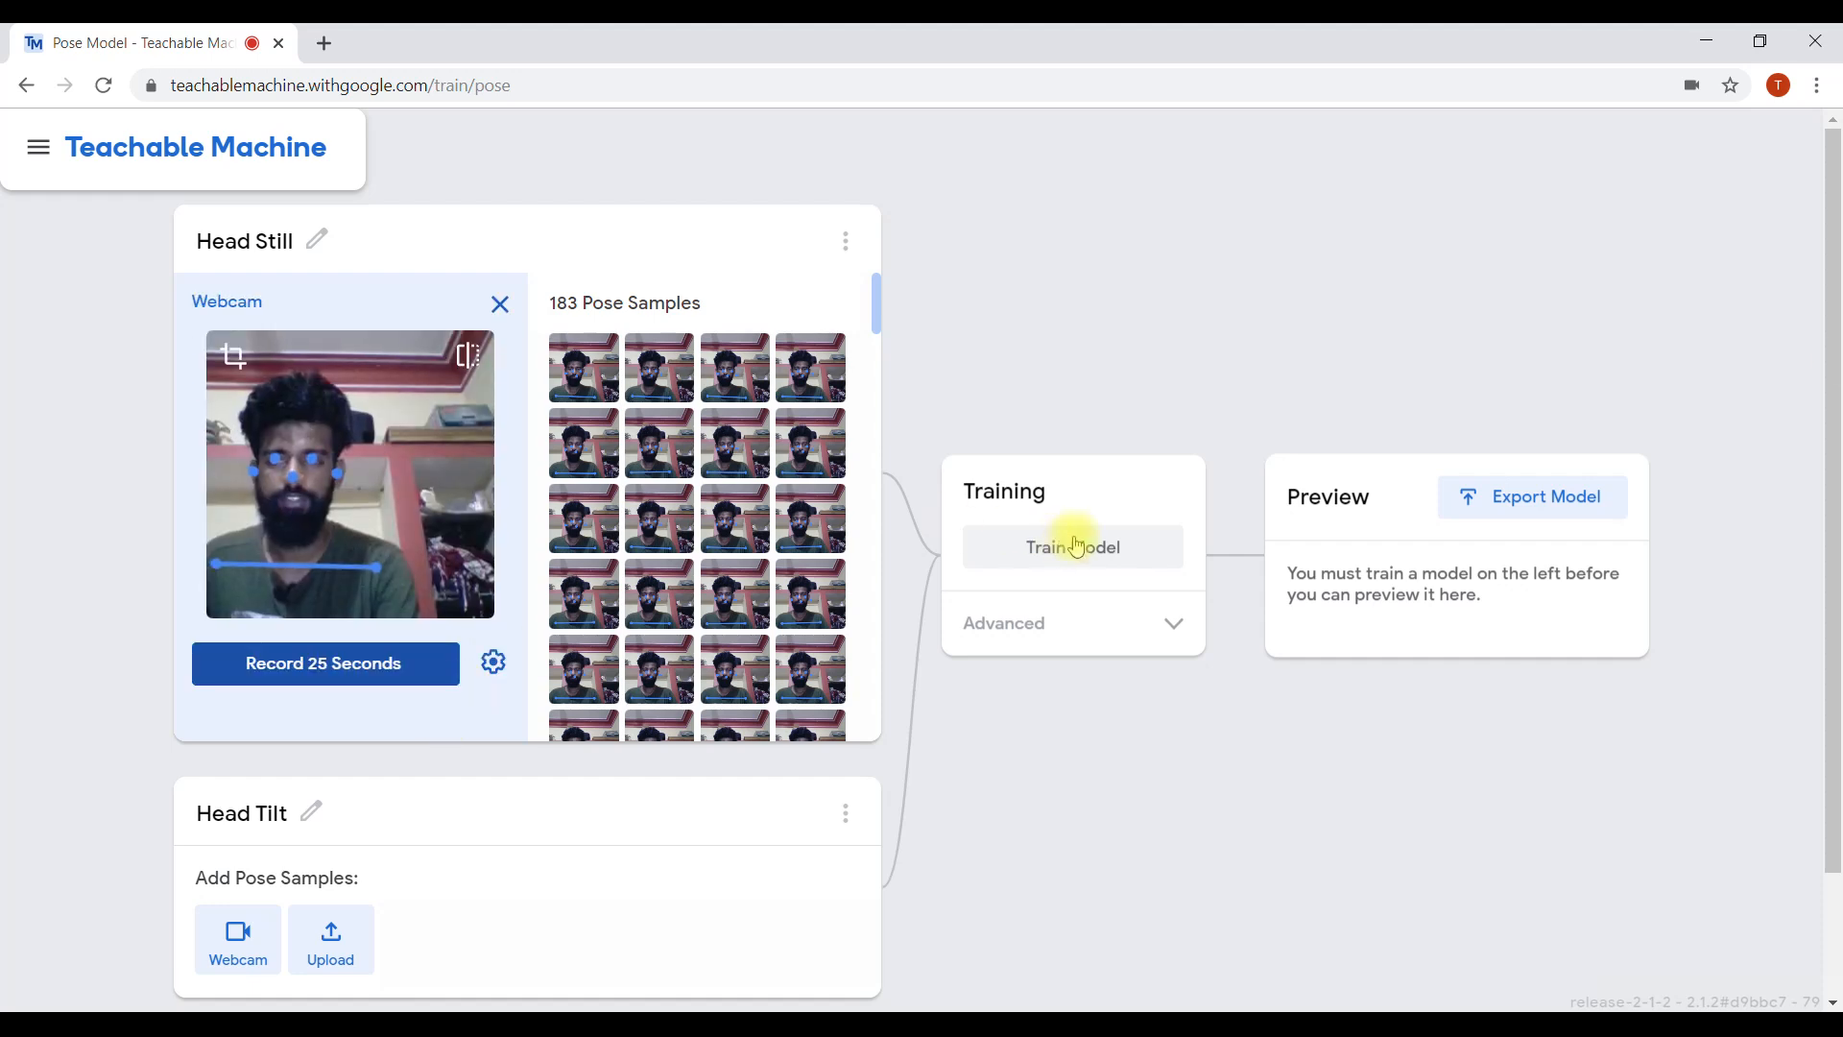
- Record 25 seconds of tilted-head webcam samples into the Head Tilt class and train the pose model
left_click_drag(1830, 379, 1830, 497)
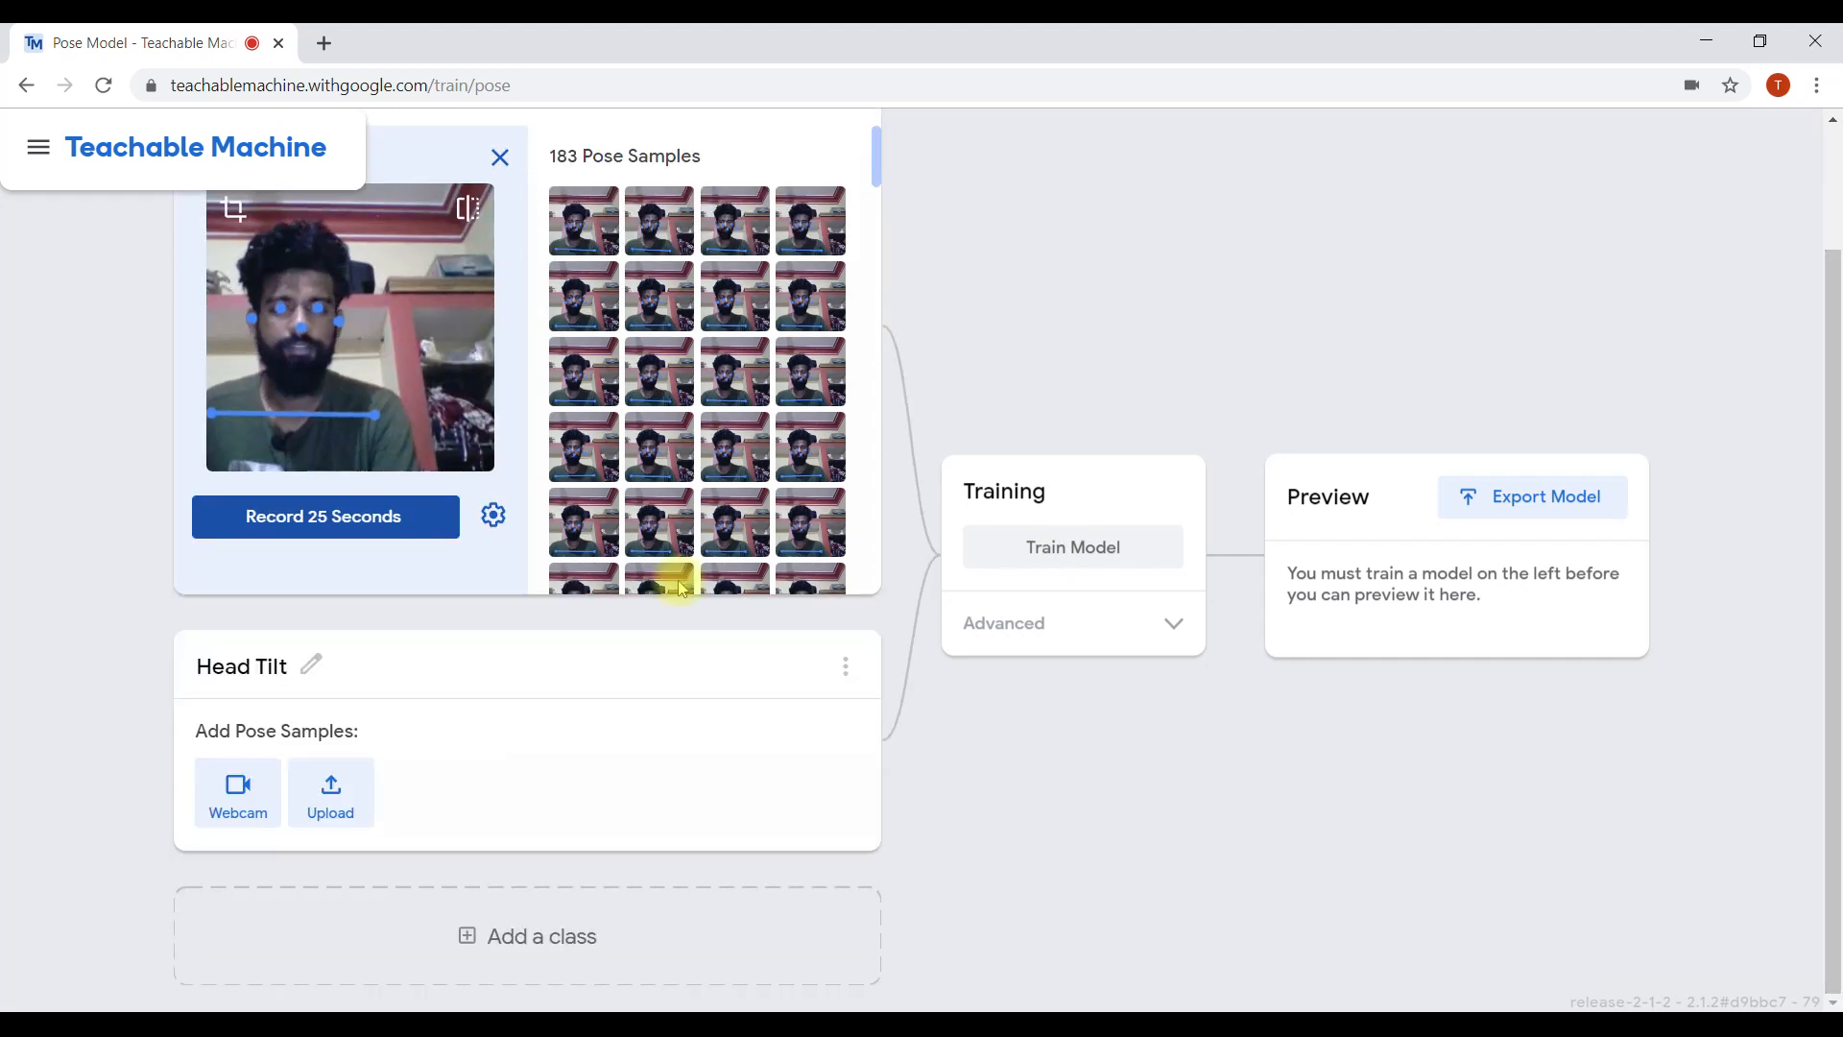
left_click(240, 806)
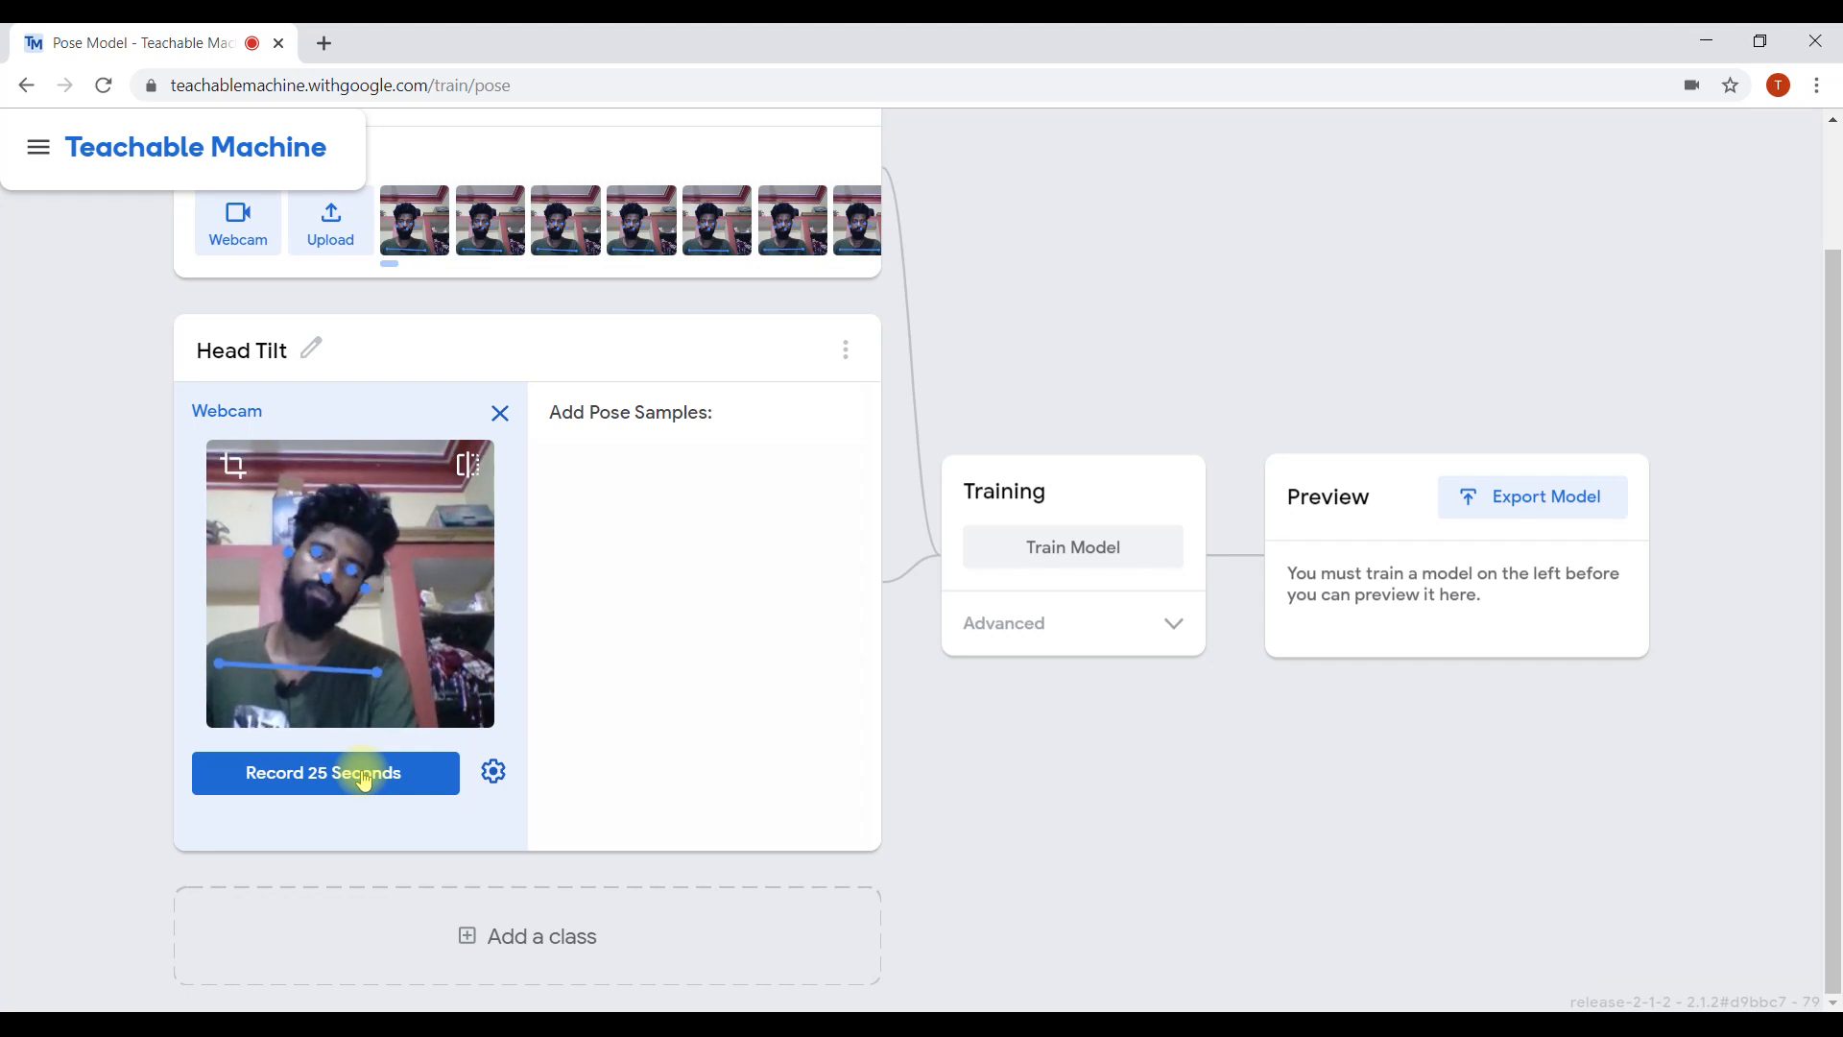
left_click(365, 778)
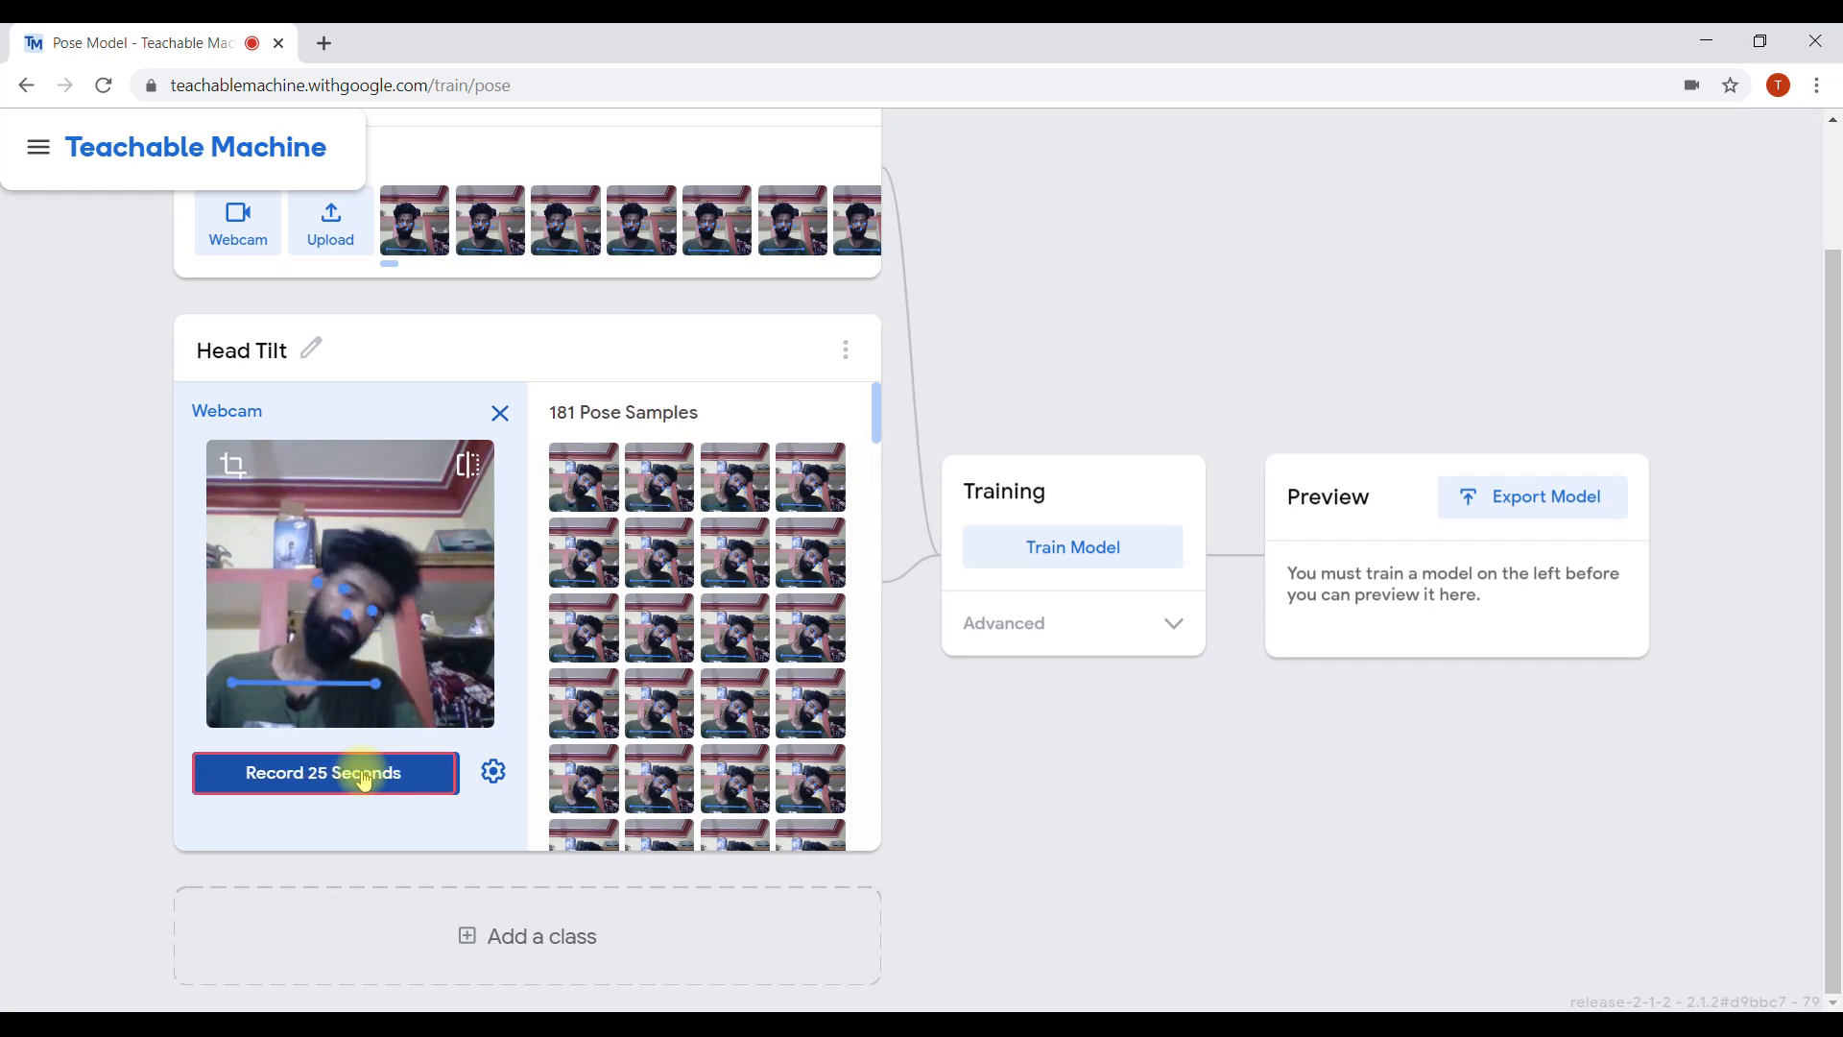
left_click(1112, 545)
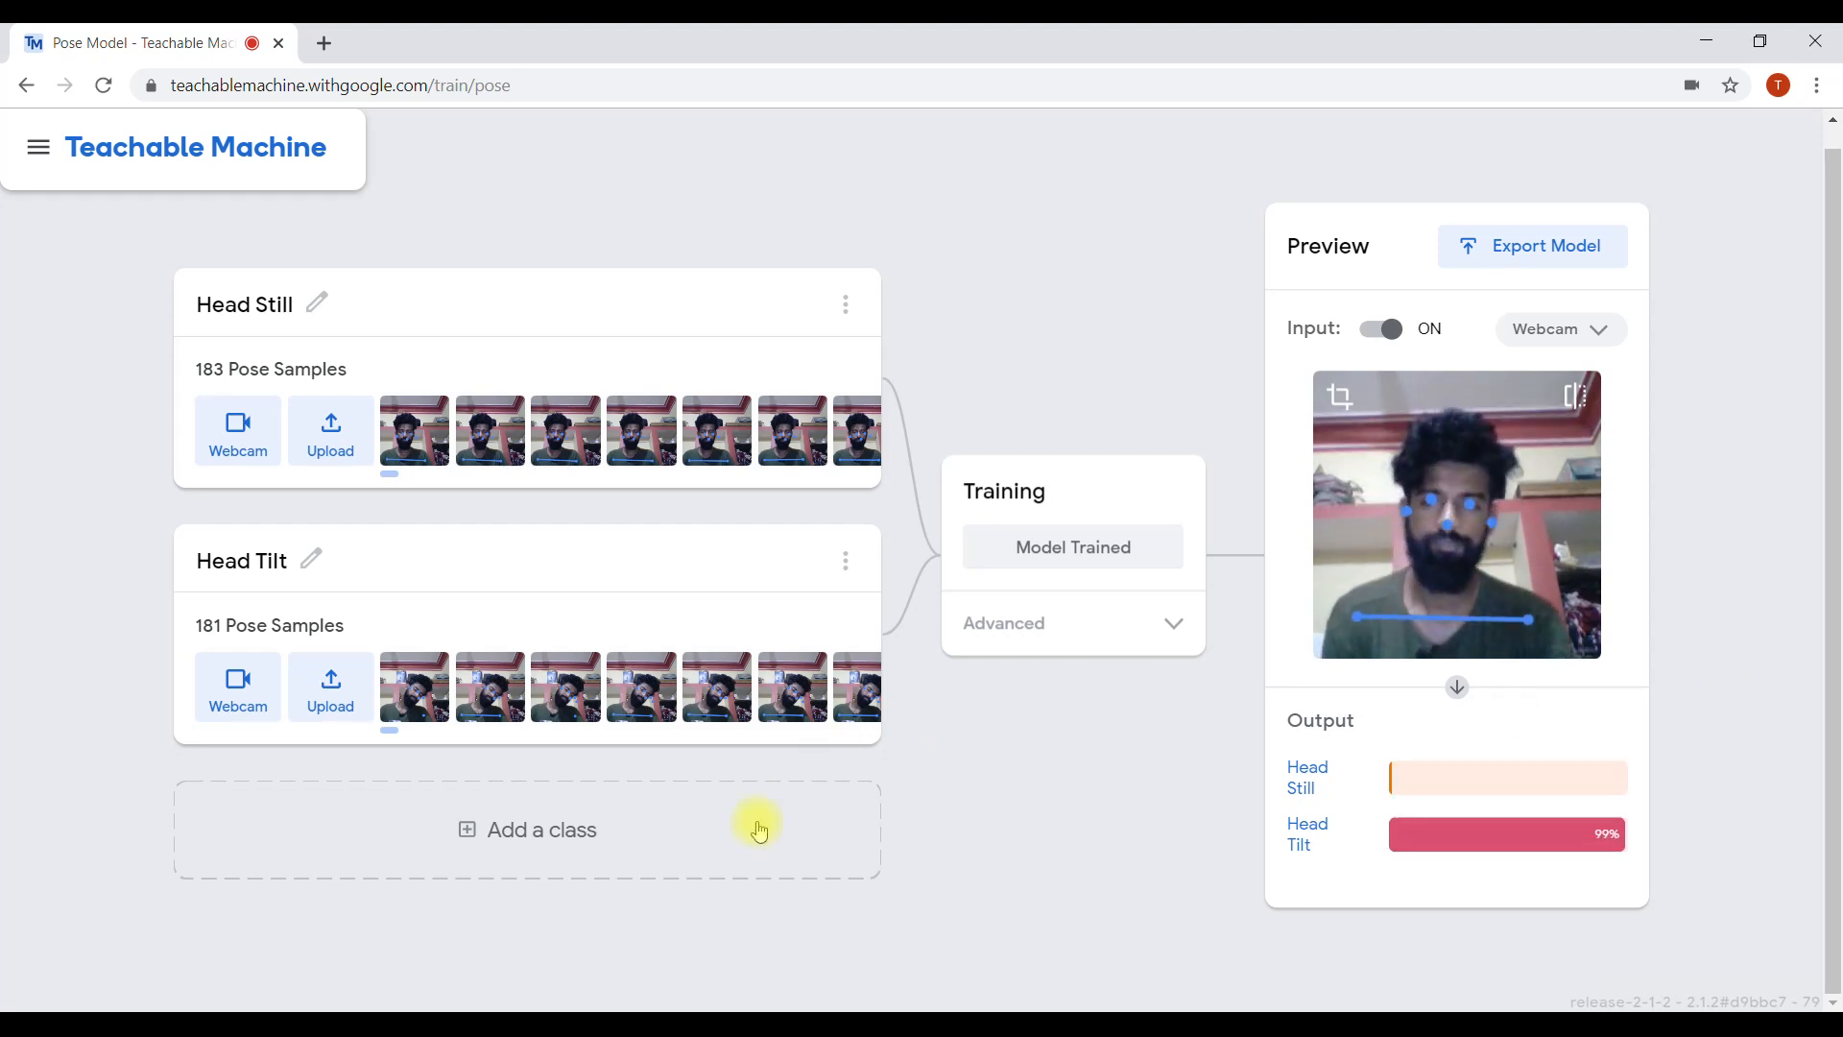
- Add a third class named Head Left Tilt and rename the Head Tilt class as Head RightTilt
left_click(675, 826)
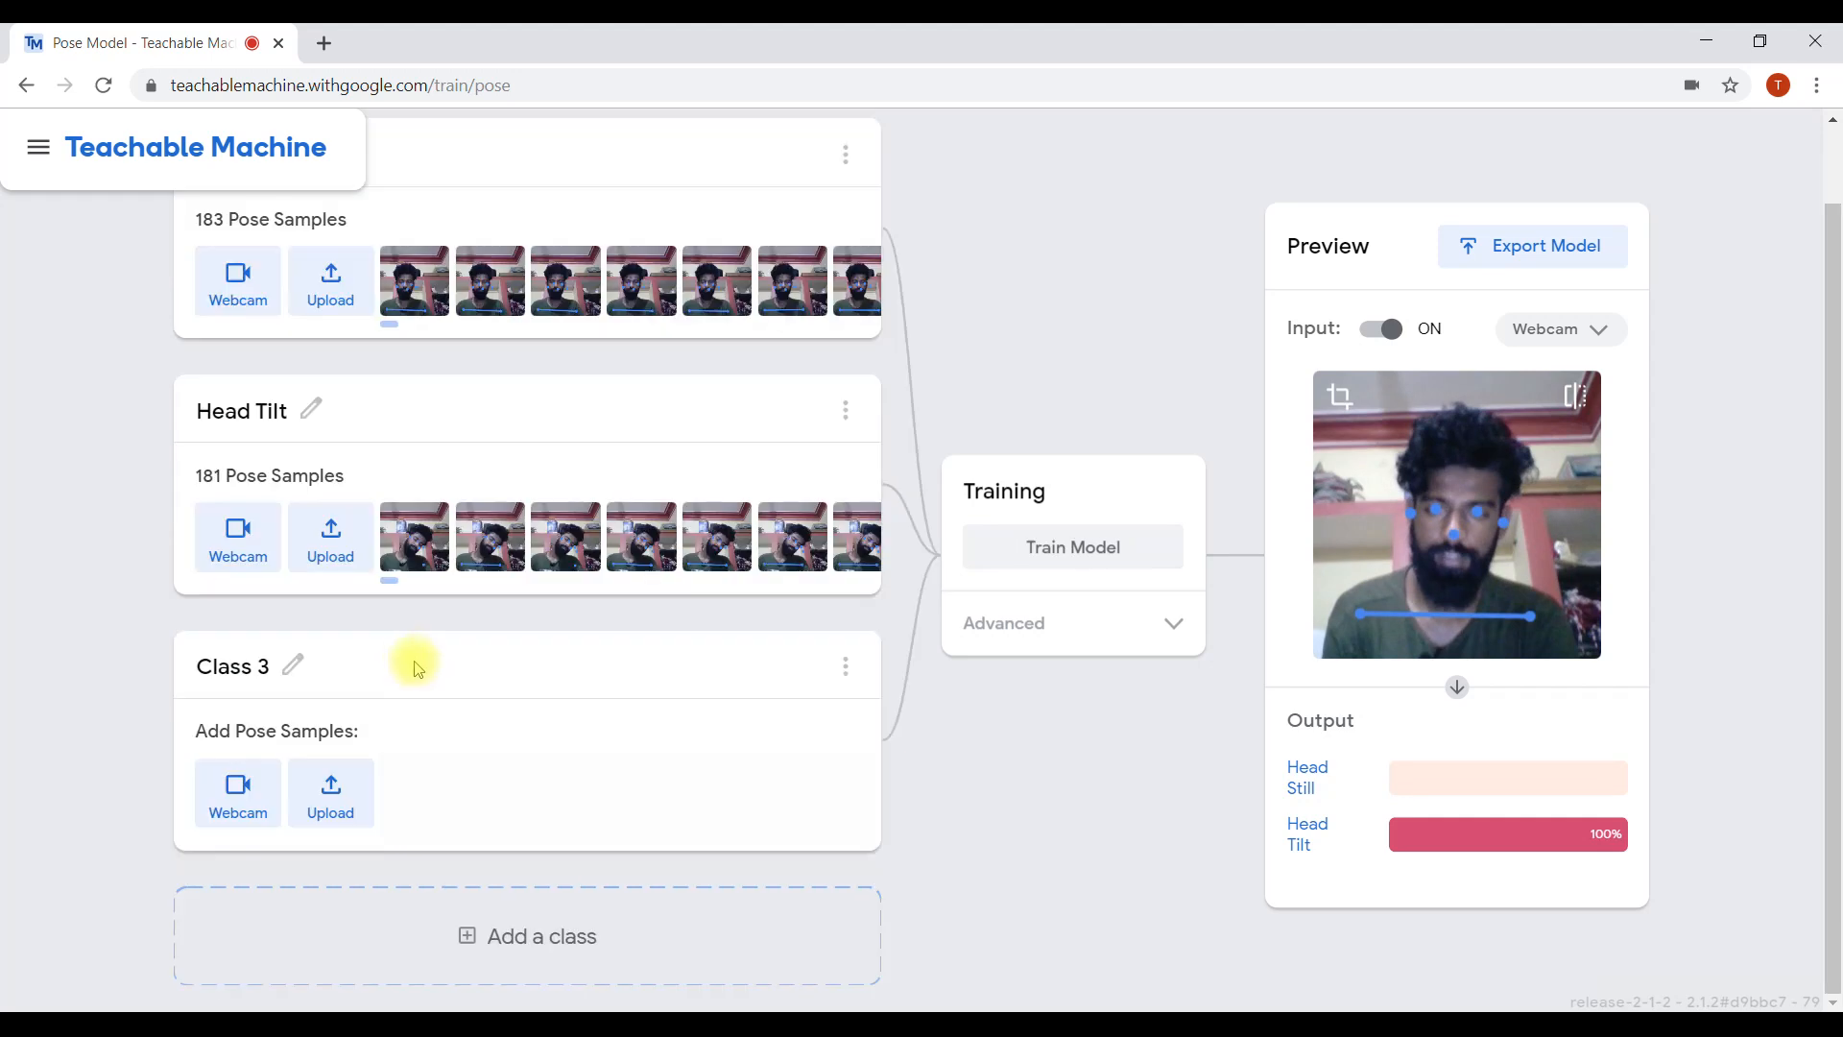
left_click(307, 410)
left_click(201, 413)
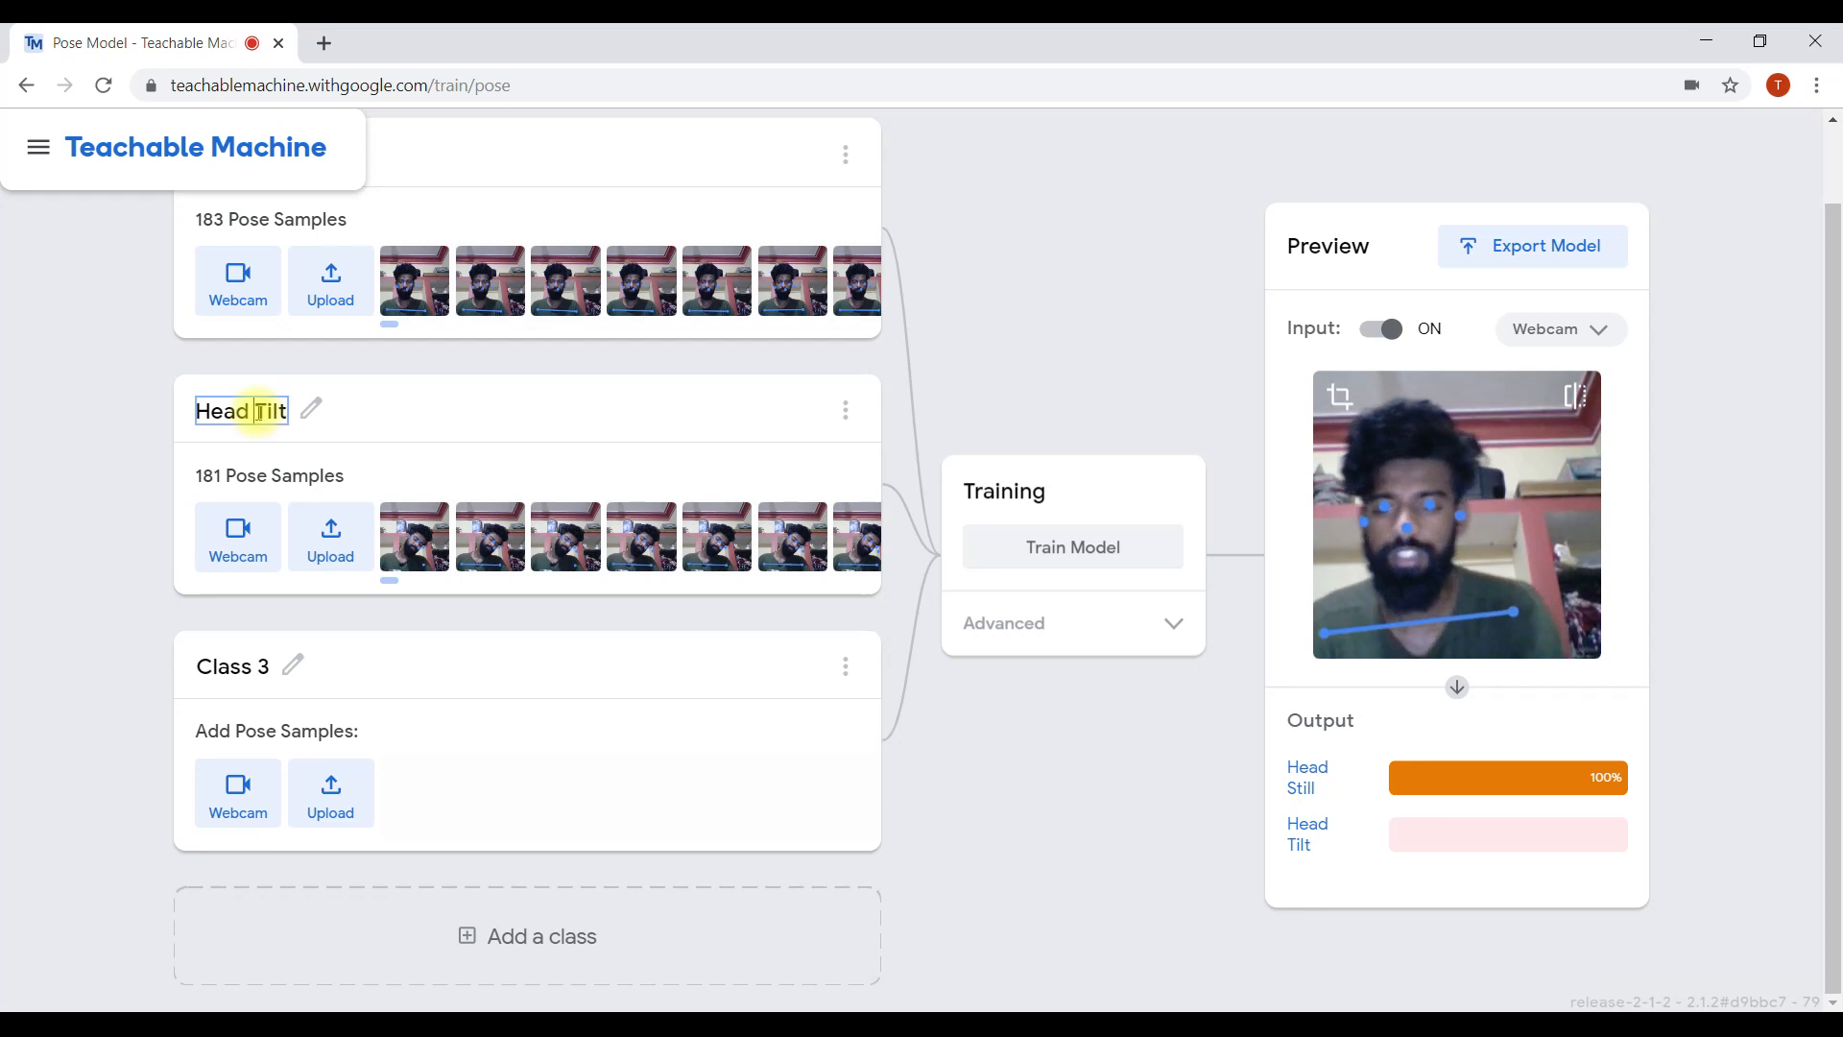
type("Right")
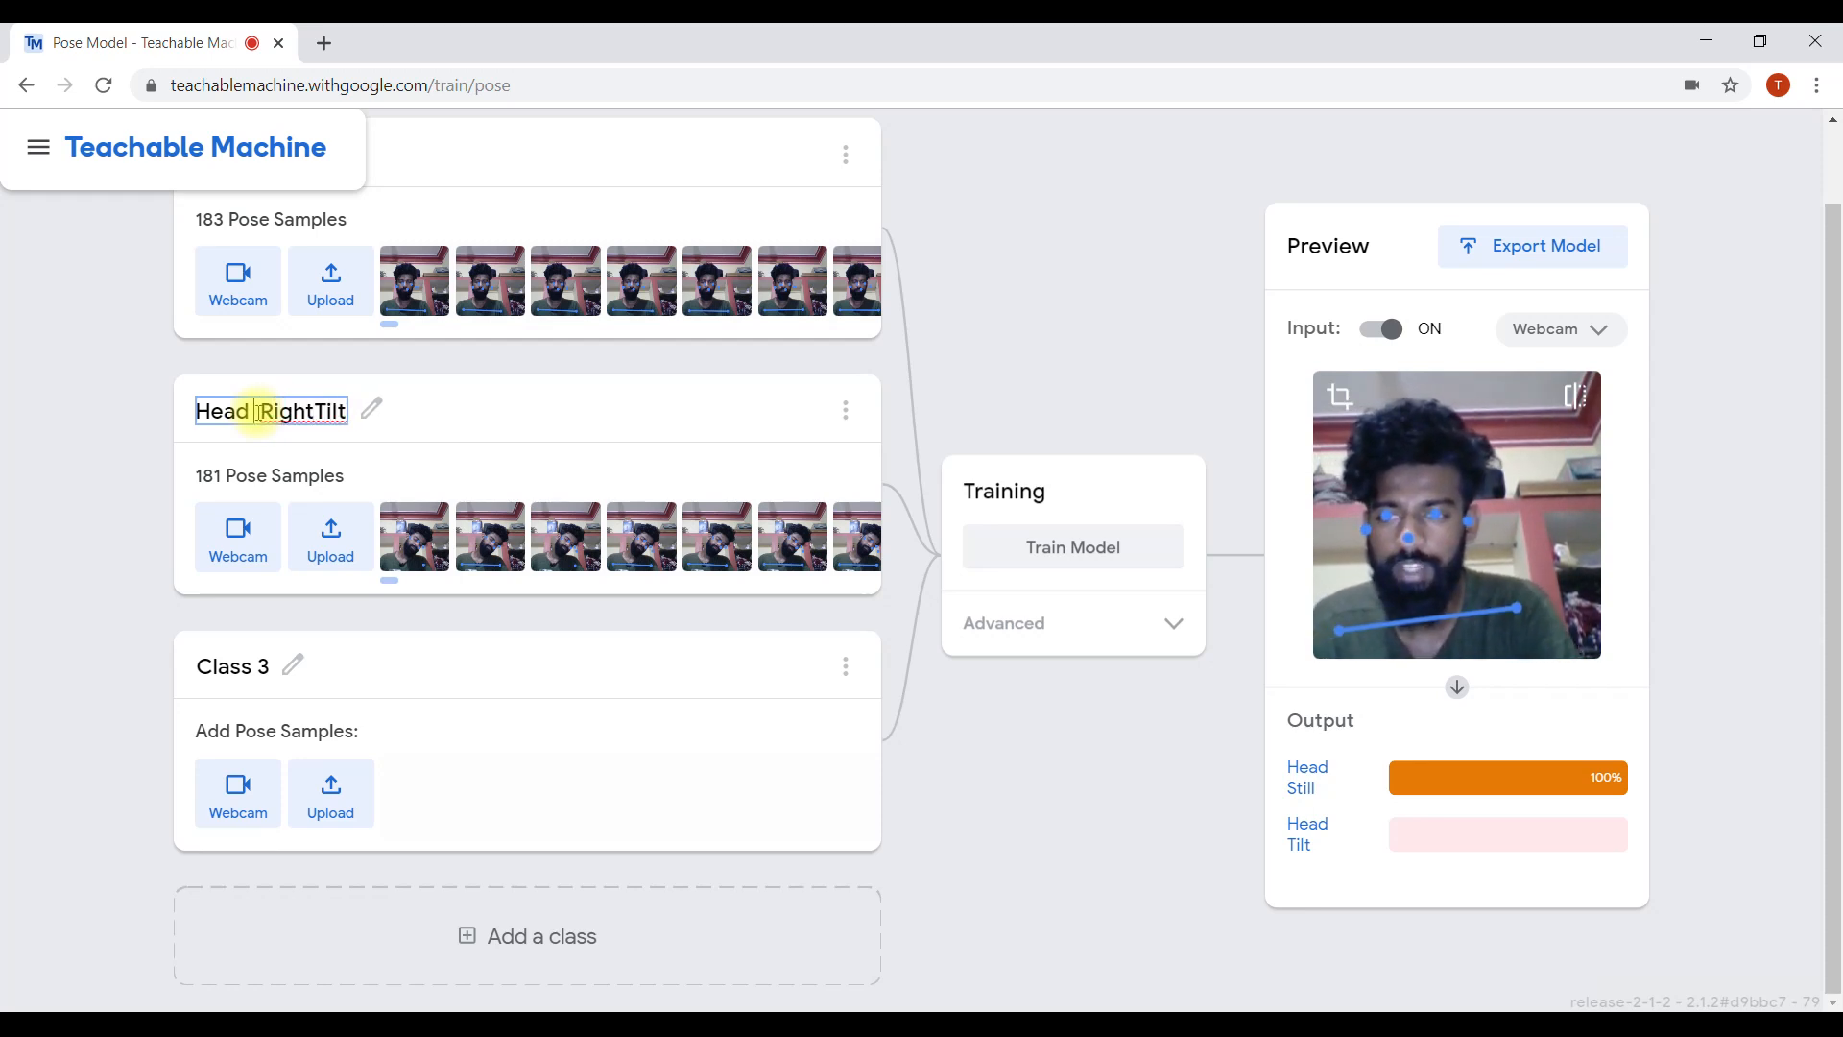
left_click(284, 664)
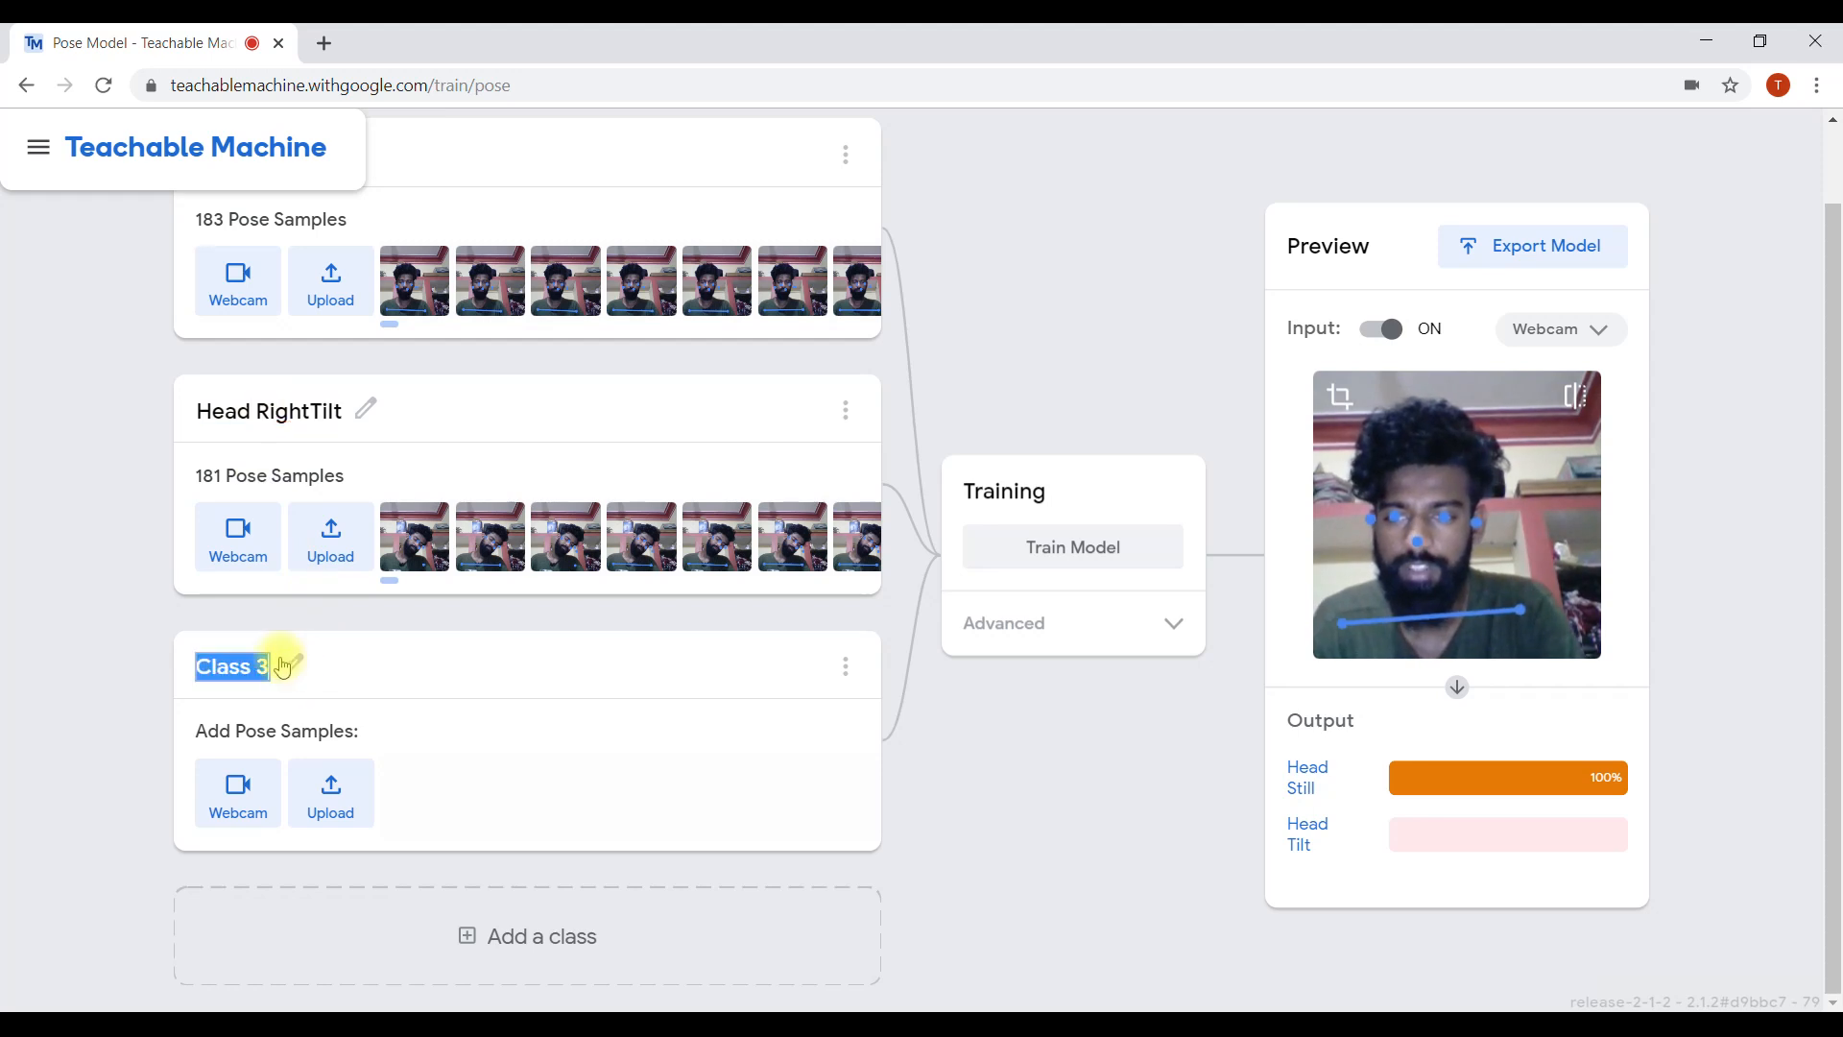
type("Head Left Tilt")
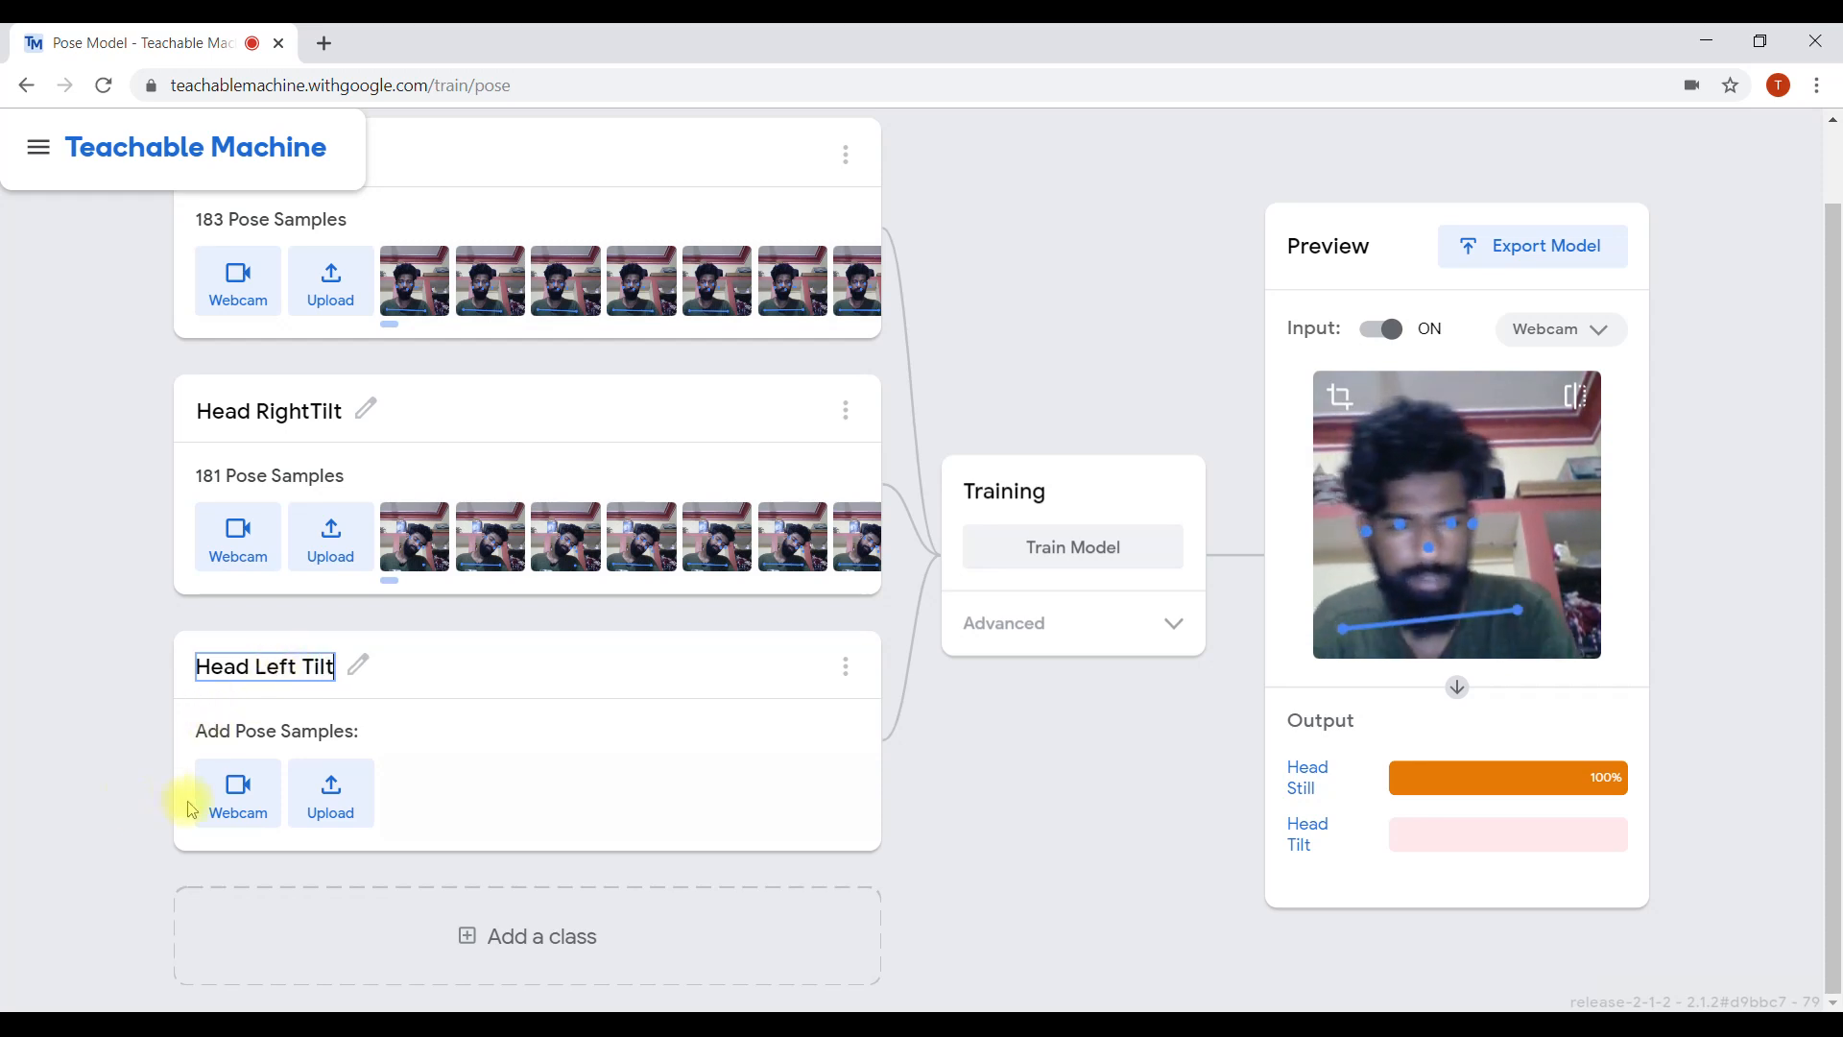
- Record 25 seconds of webcam pose samples with the head tilted left into the Head Left Tilt class
left_click(230, 804)
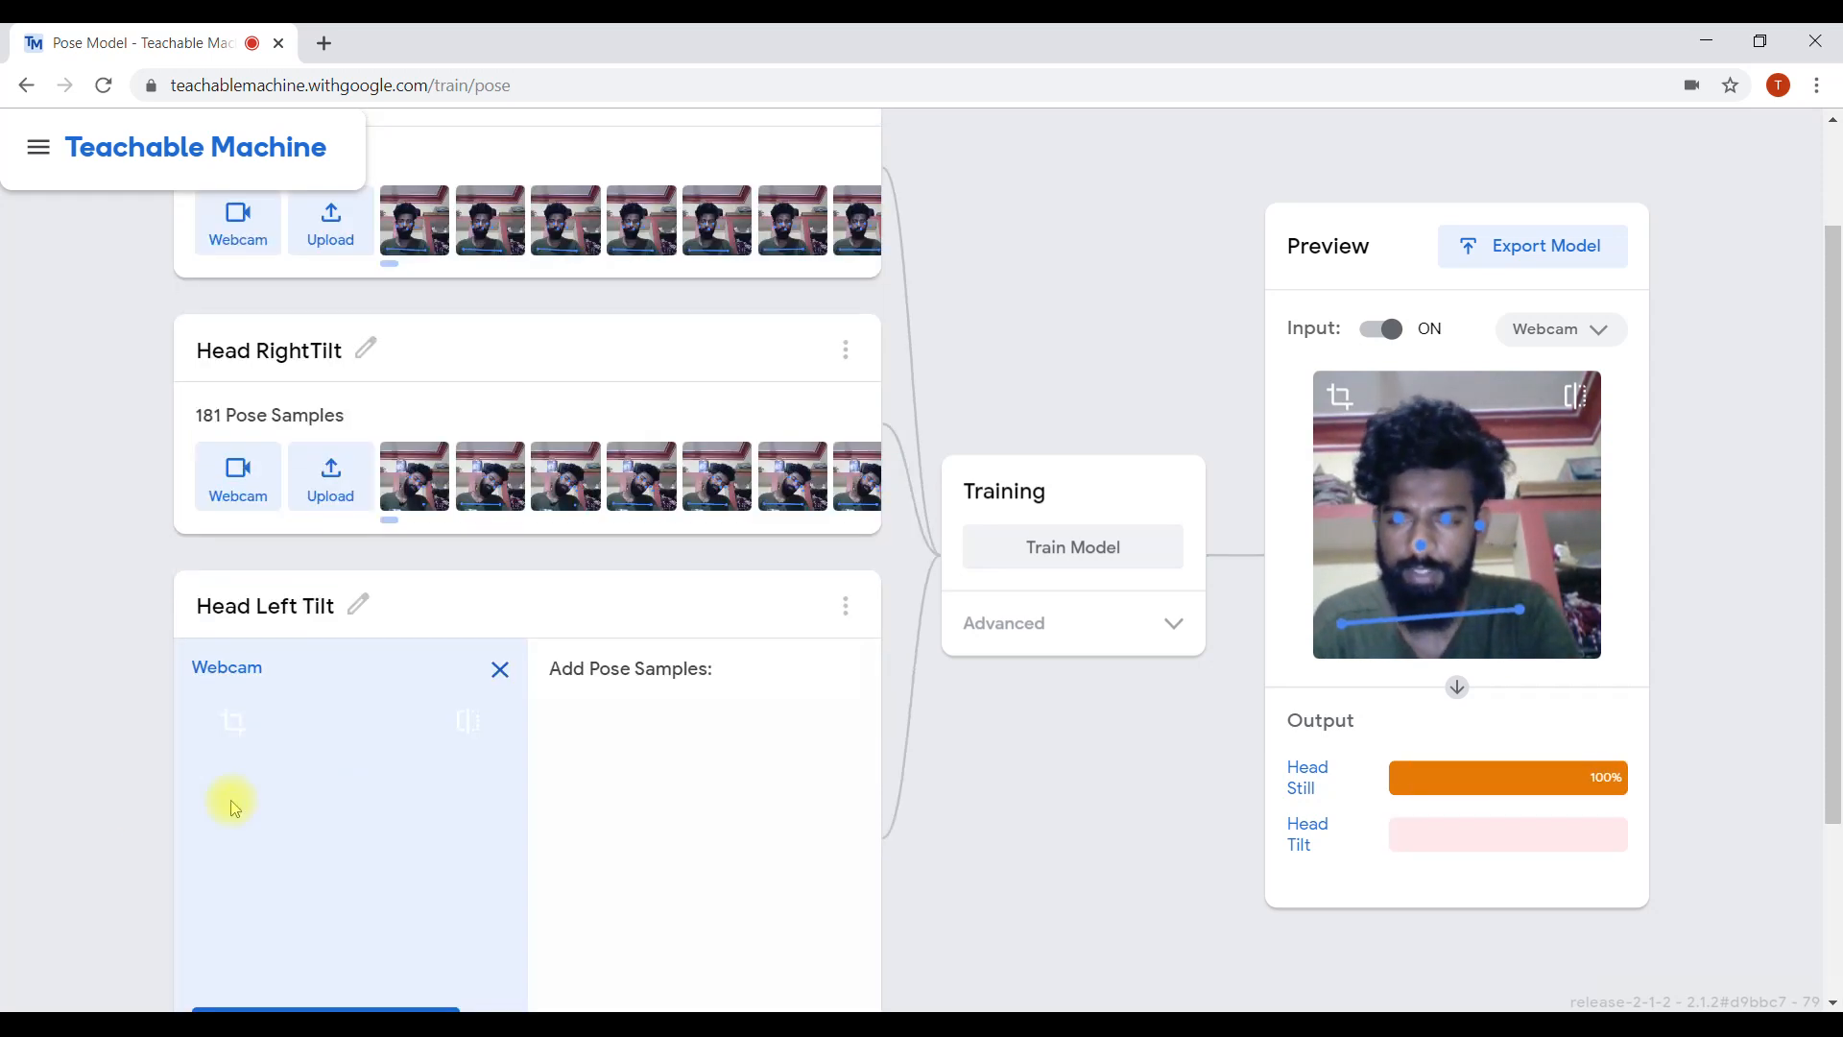
left_click_drag(1835, 593, 1813, 404)
scroll(1594, 653, "down", 3)
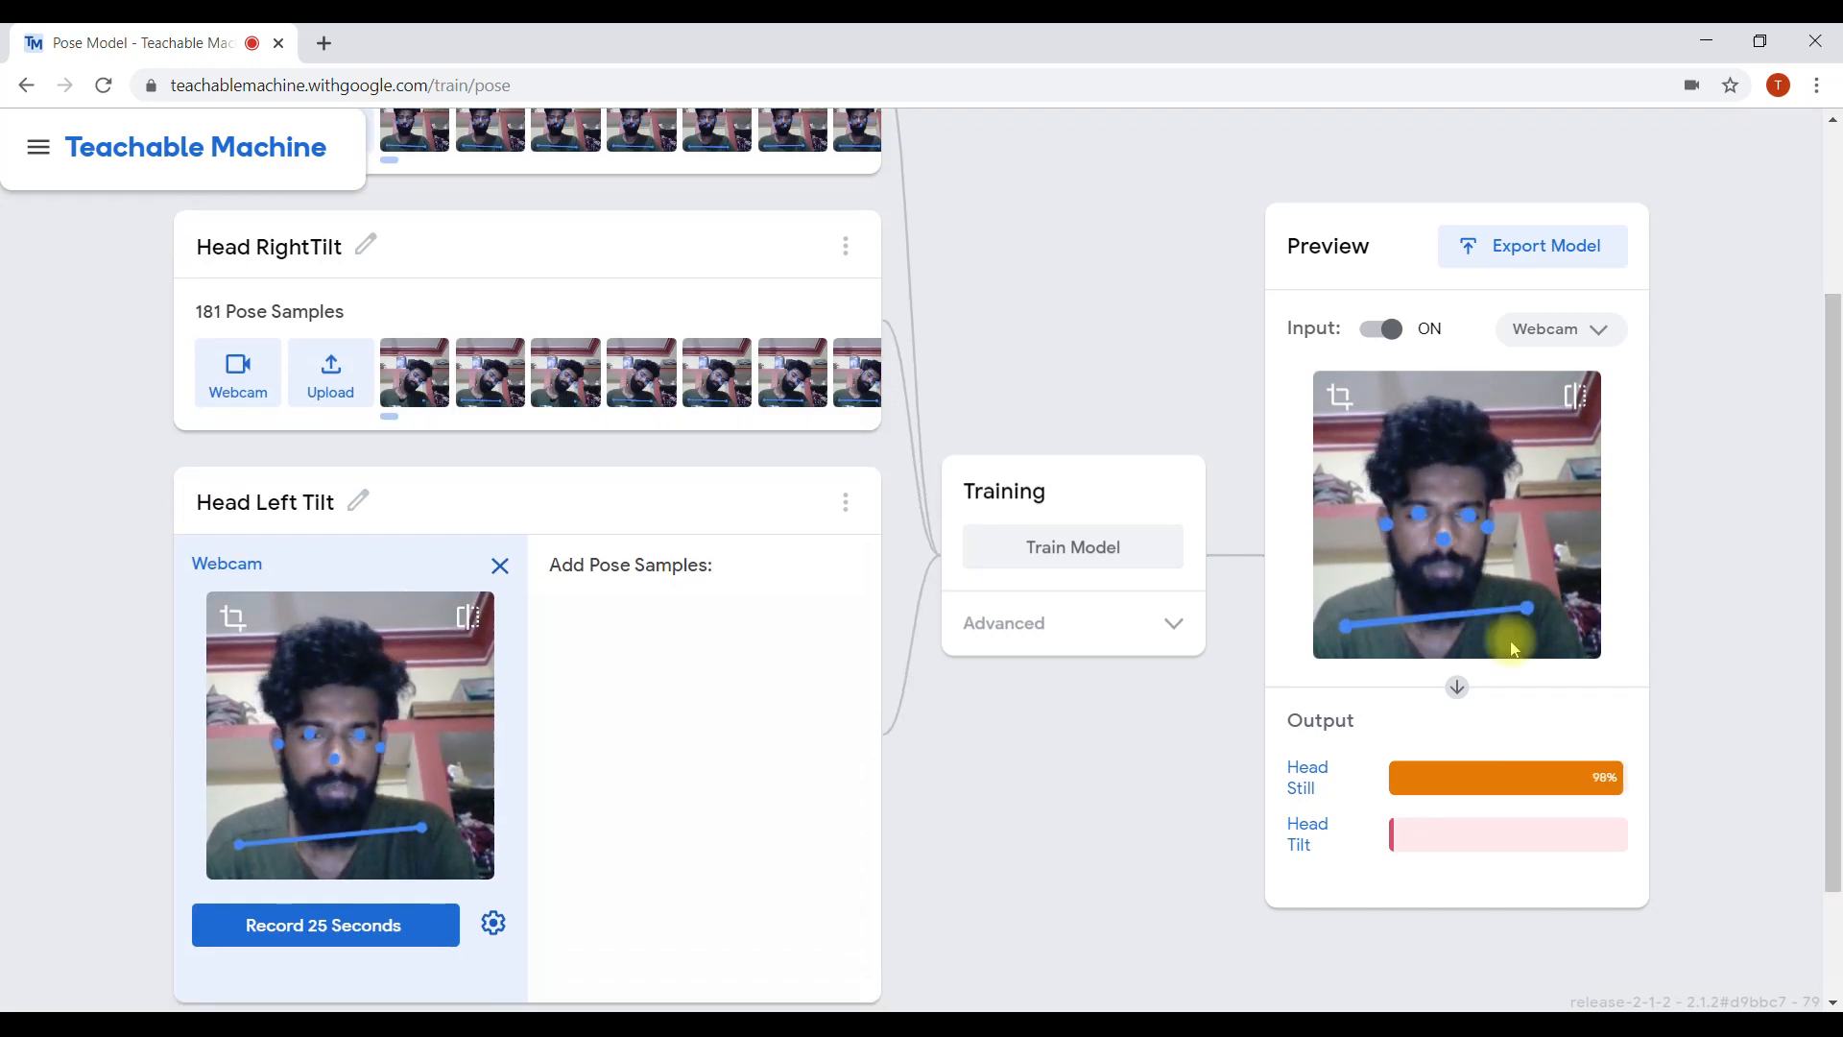
left_click(348, 936)
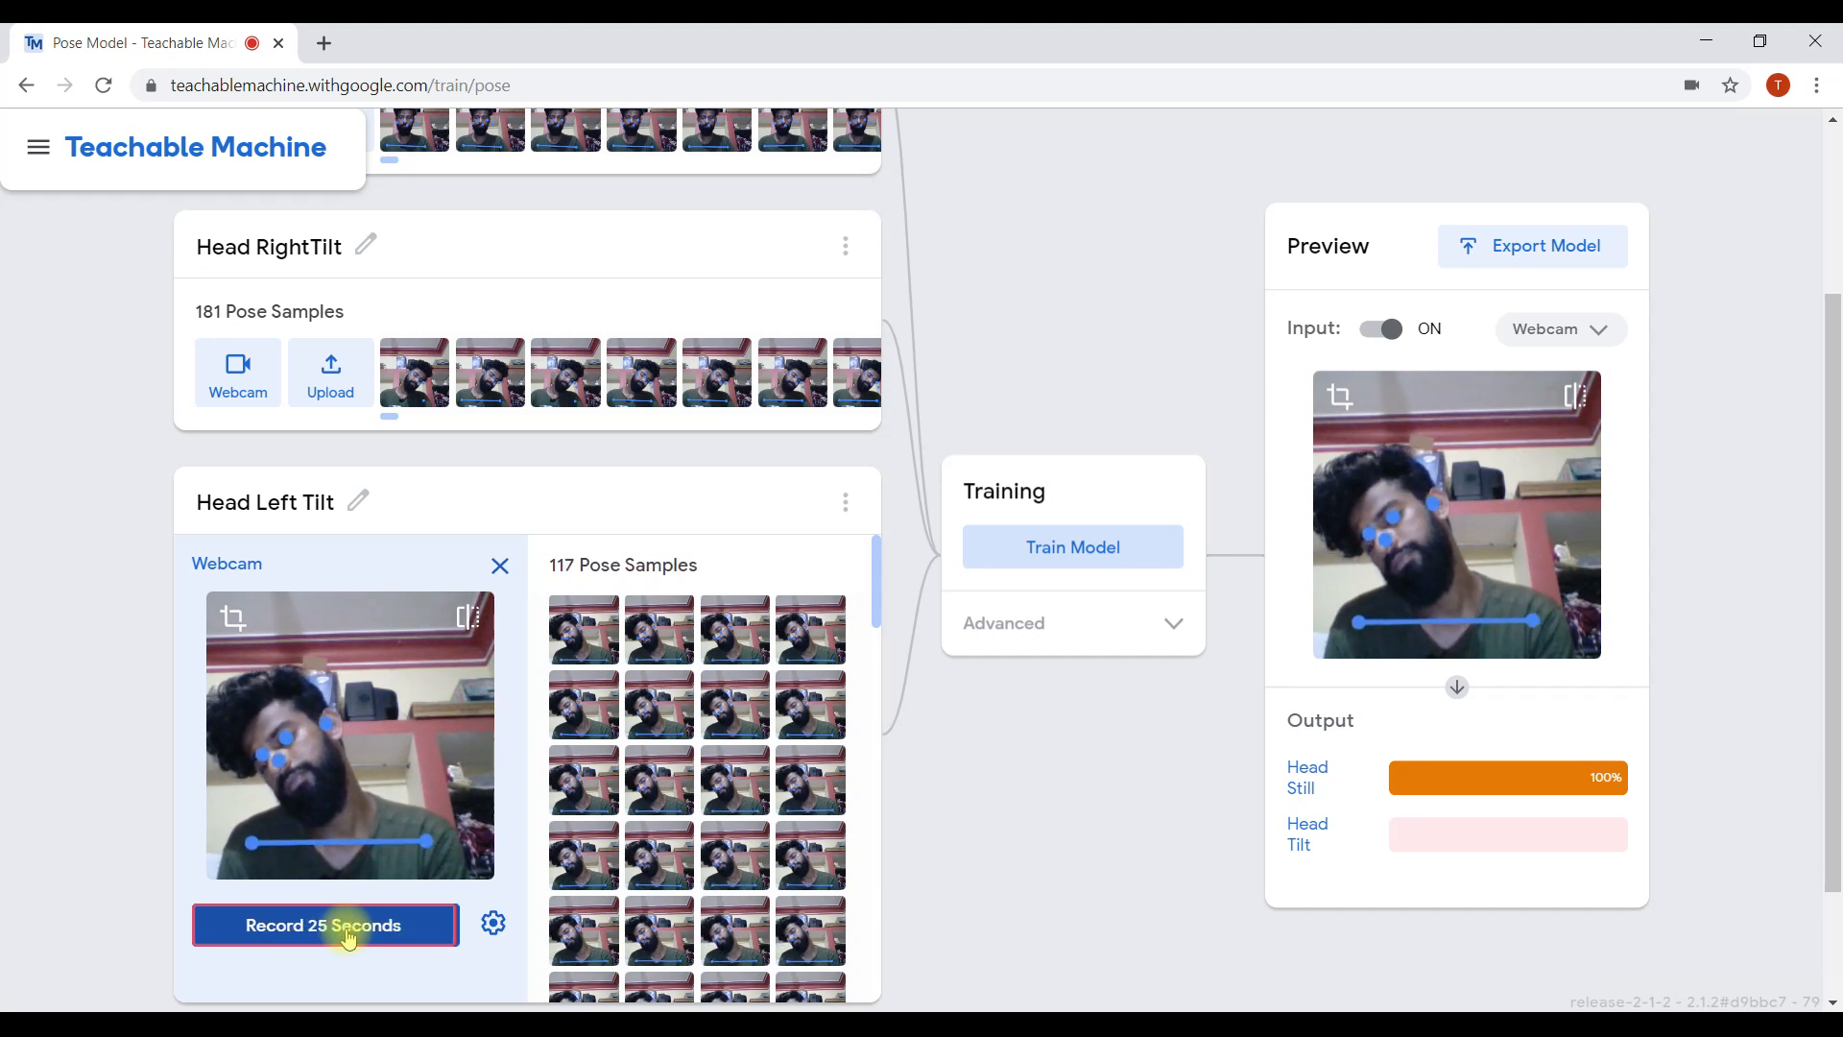
- Train the pose model on the Head Still, Head RightTilt and Head Left Tilt classes
left_click(1092, 552)
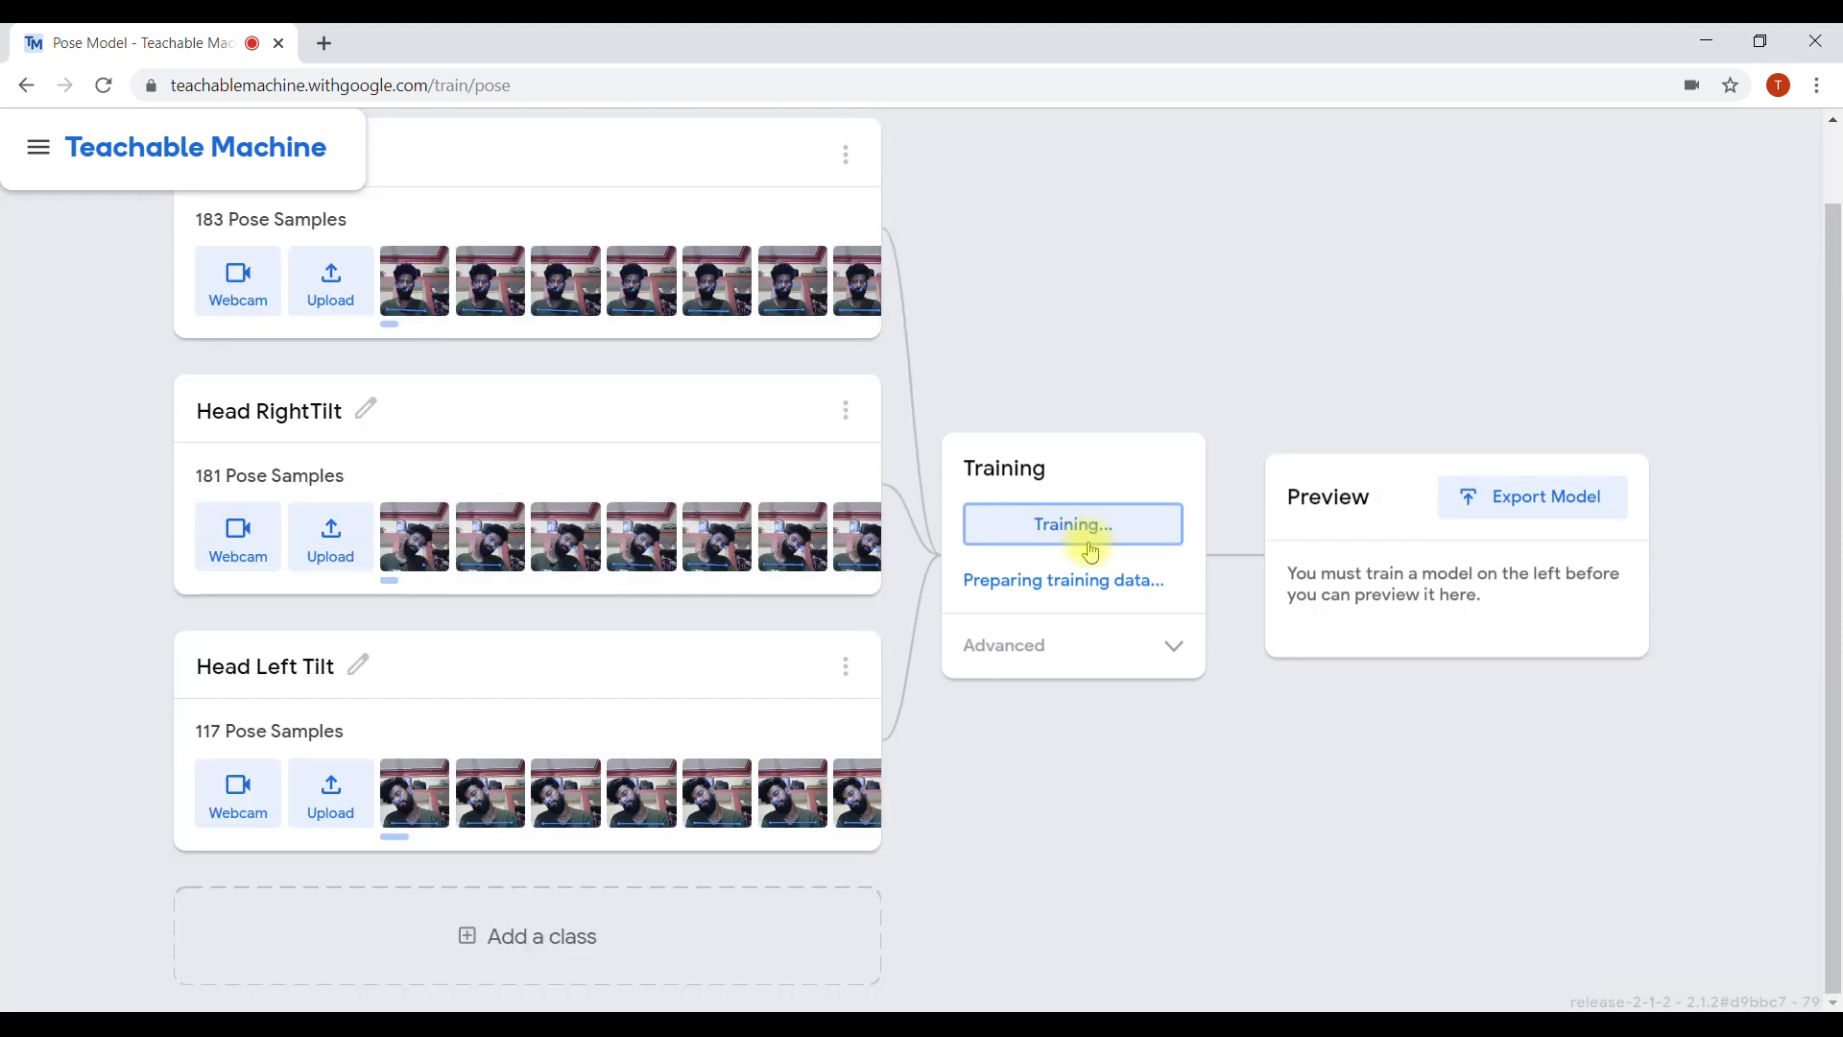
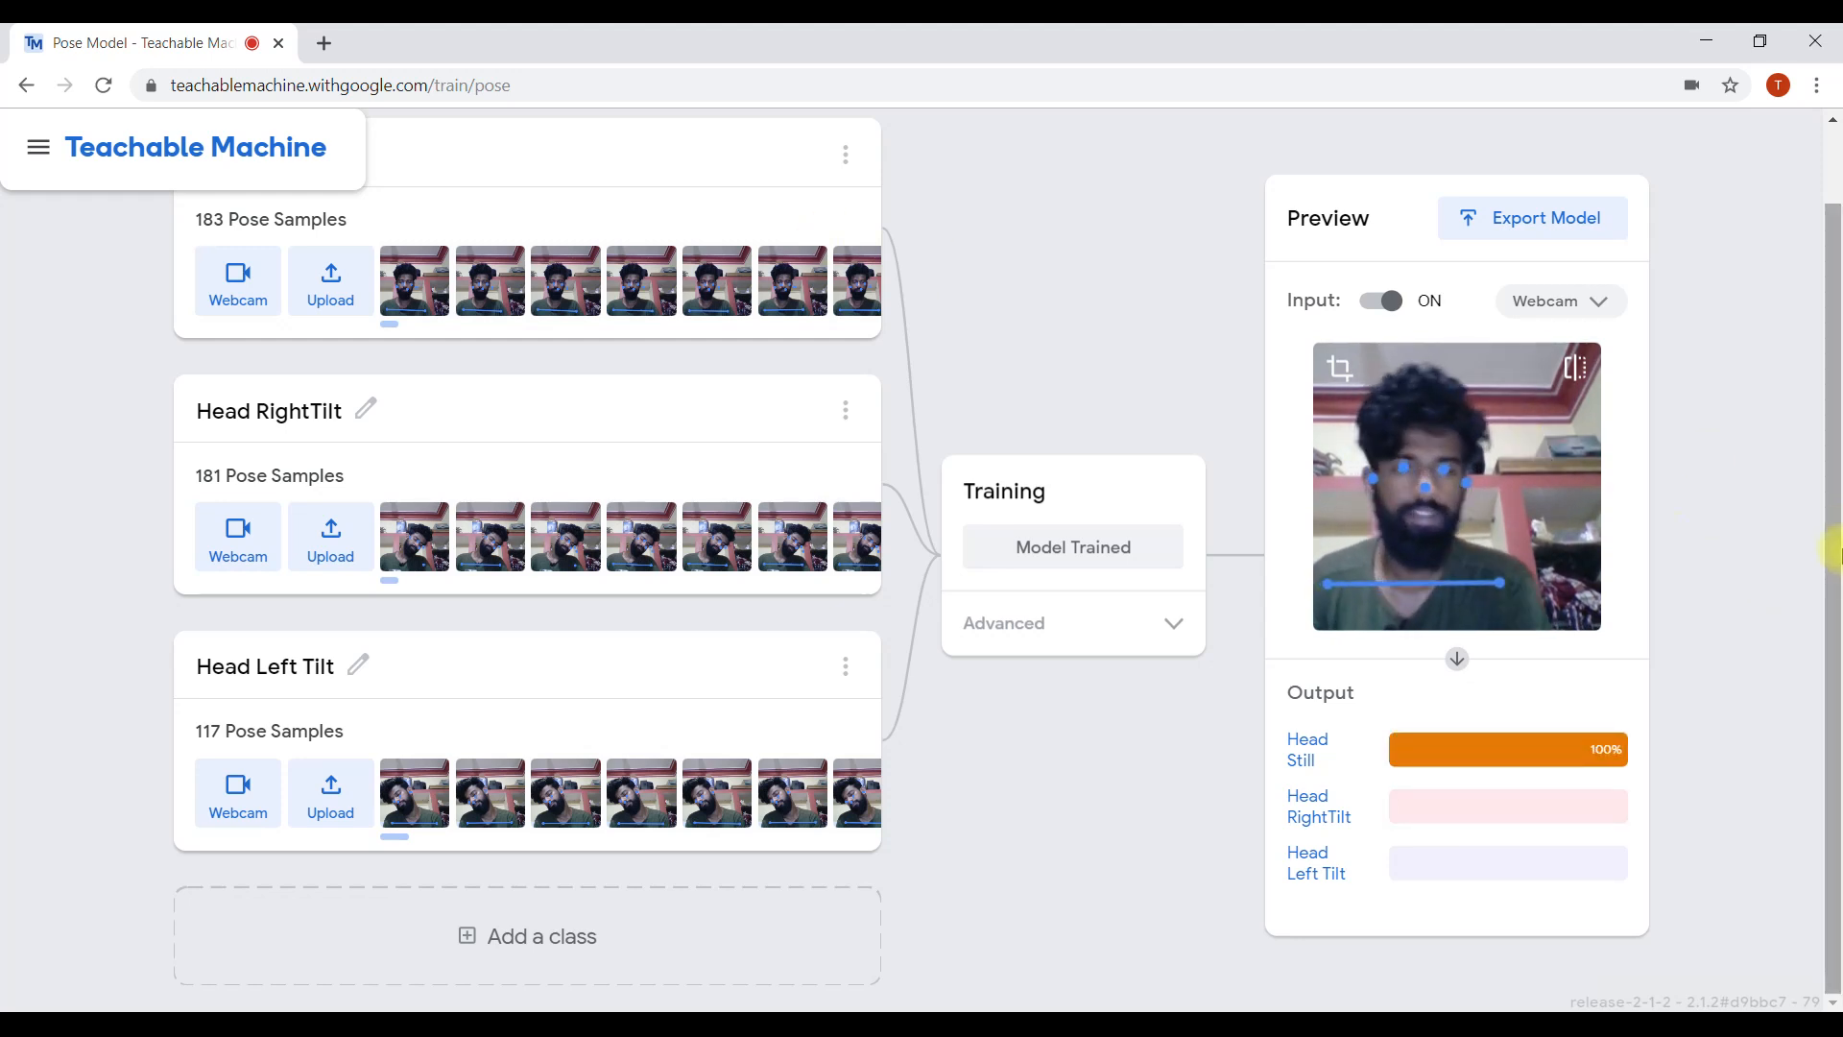
- Rename the Head Still class as Standing and the Head RightTilt class as Sitting
left_click_drag(1828, 537, 1814, 275)
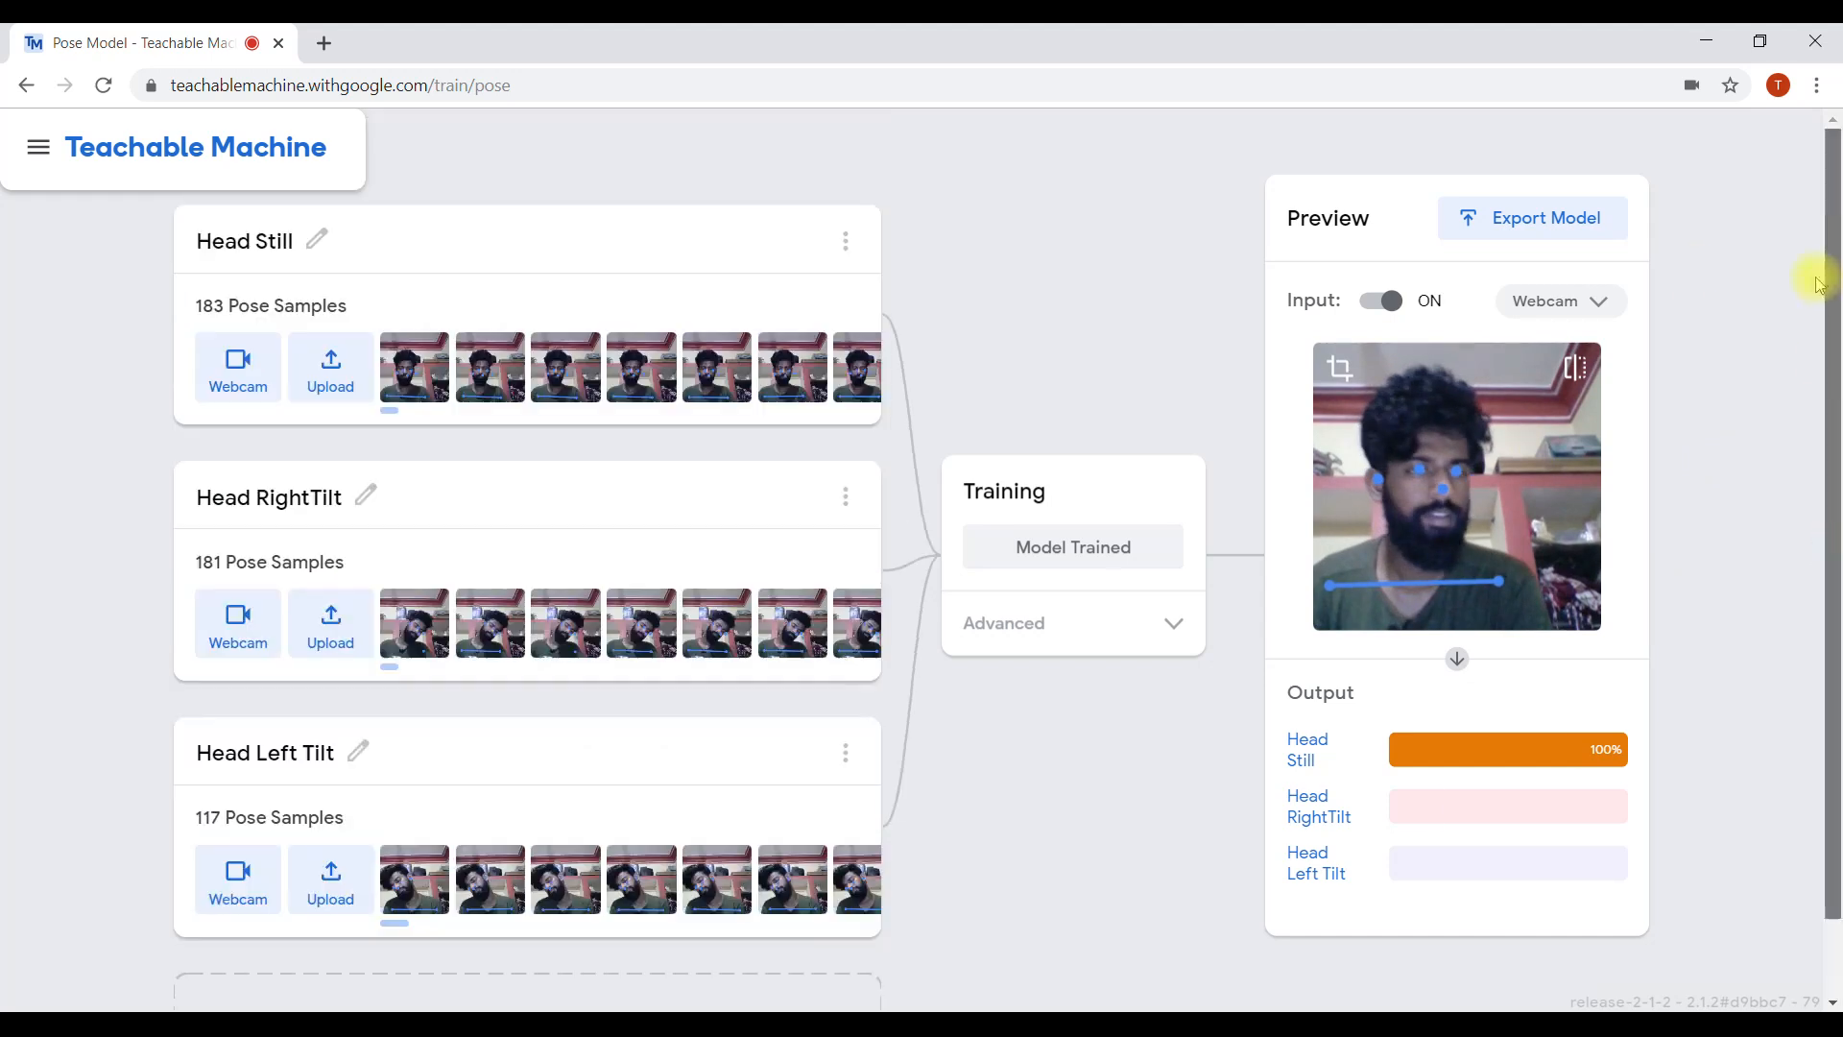
left_click(316, 238)
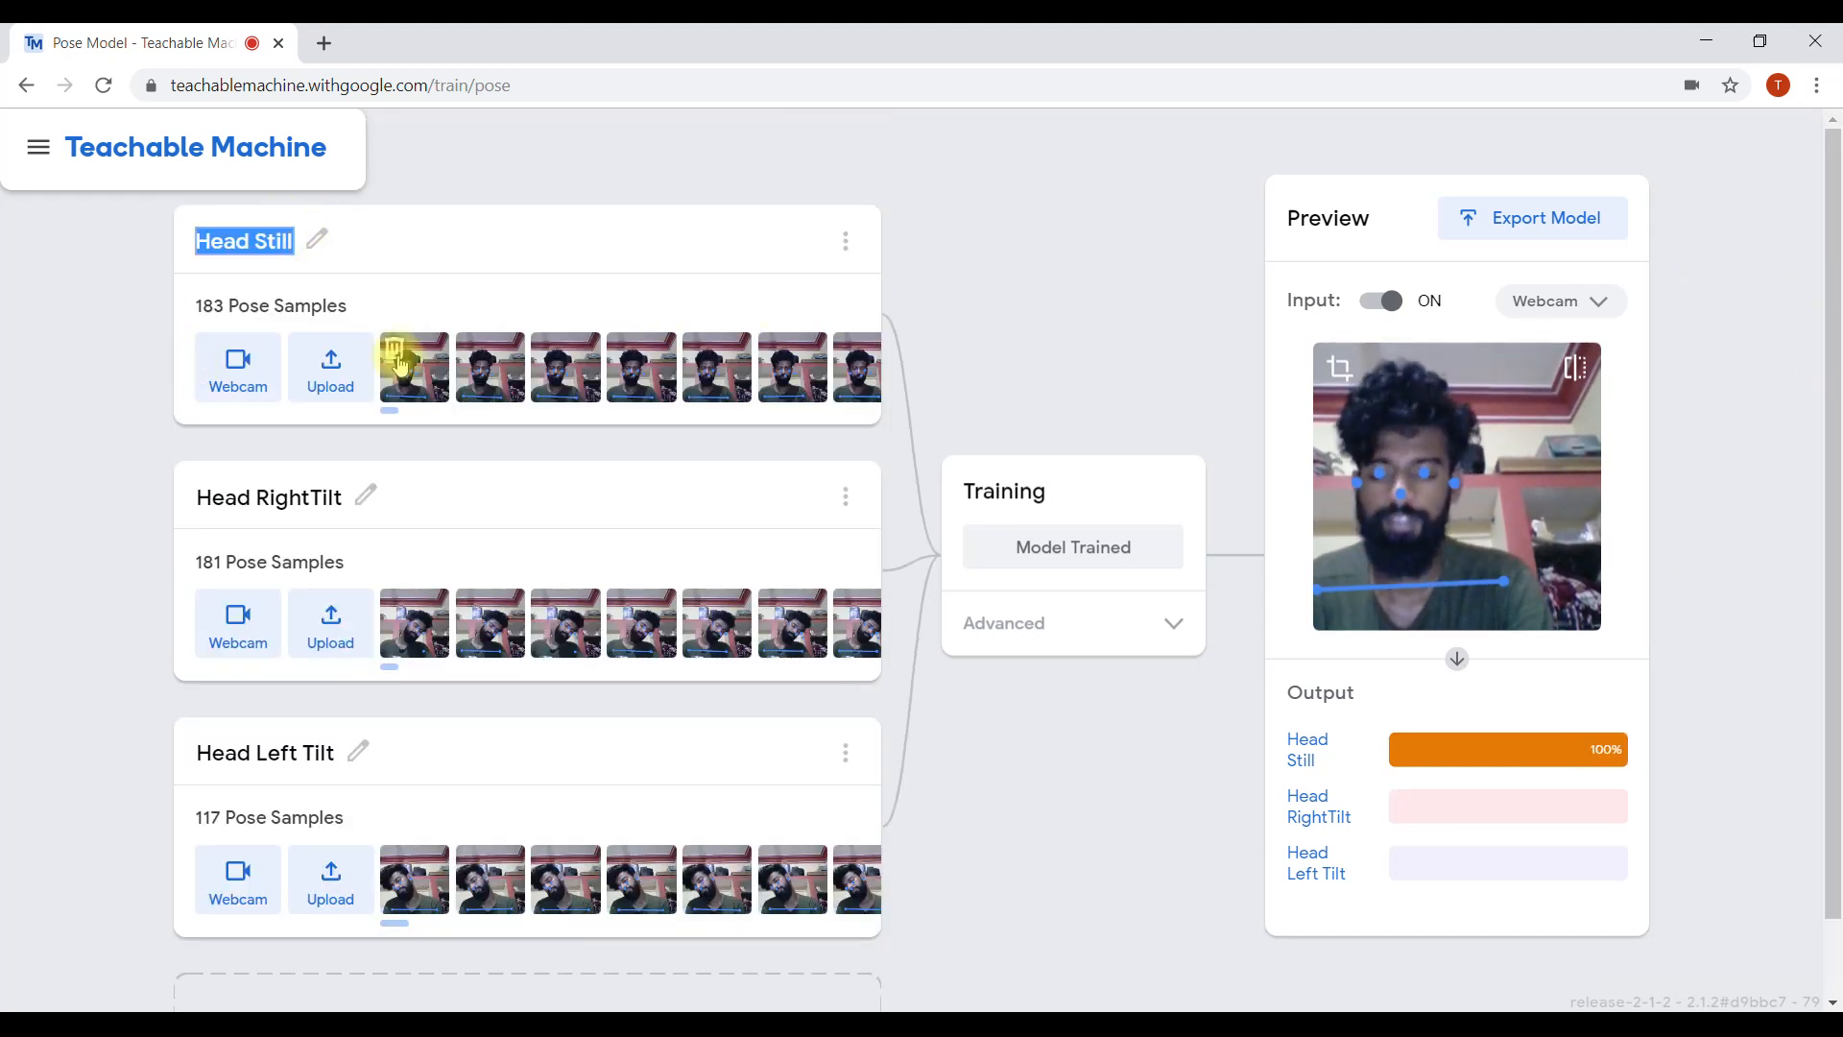
type("Standing")
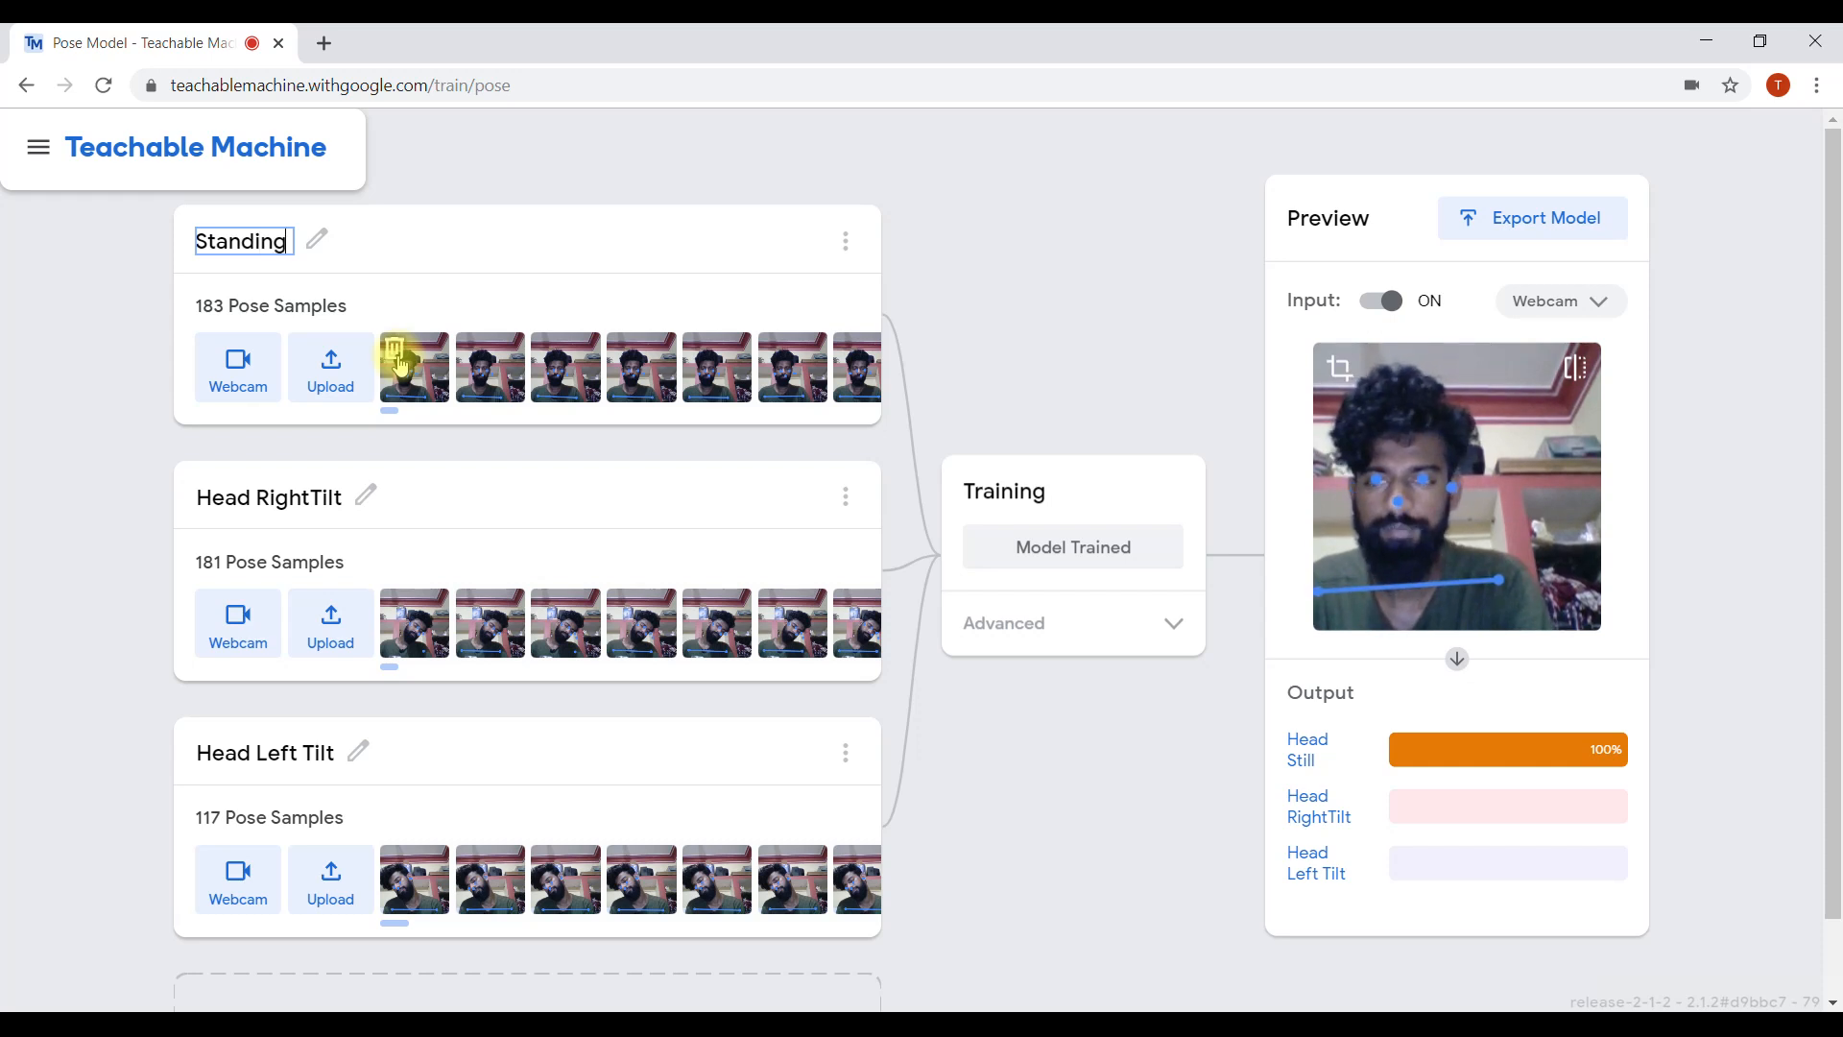
left_click(367, 494)
type("S")
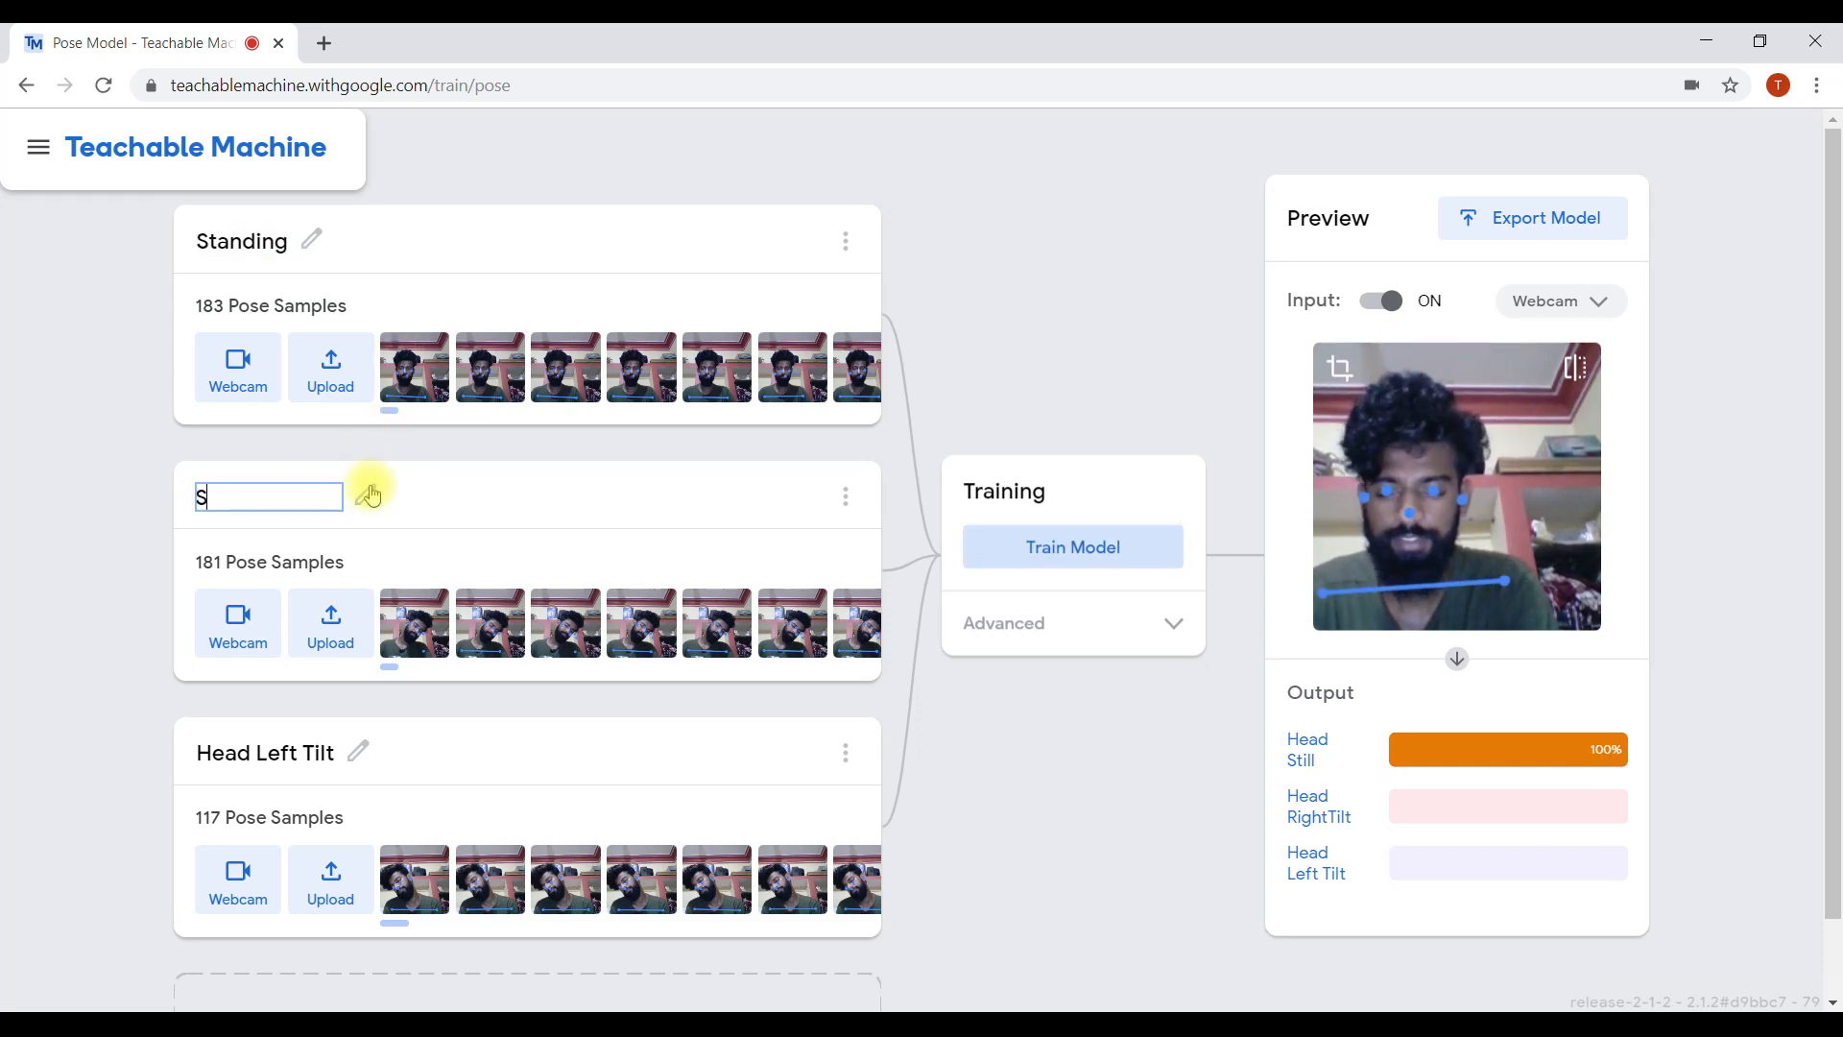
type("itting")
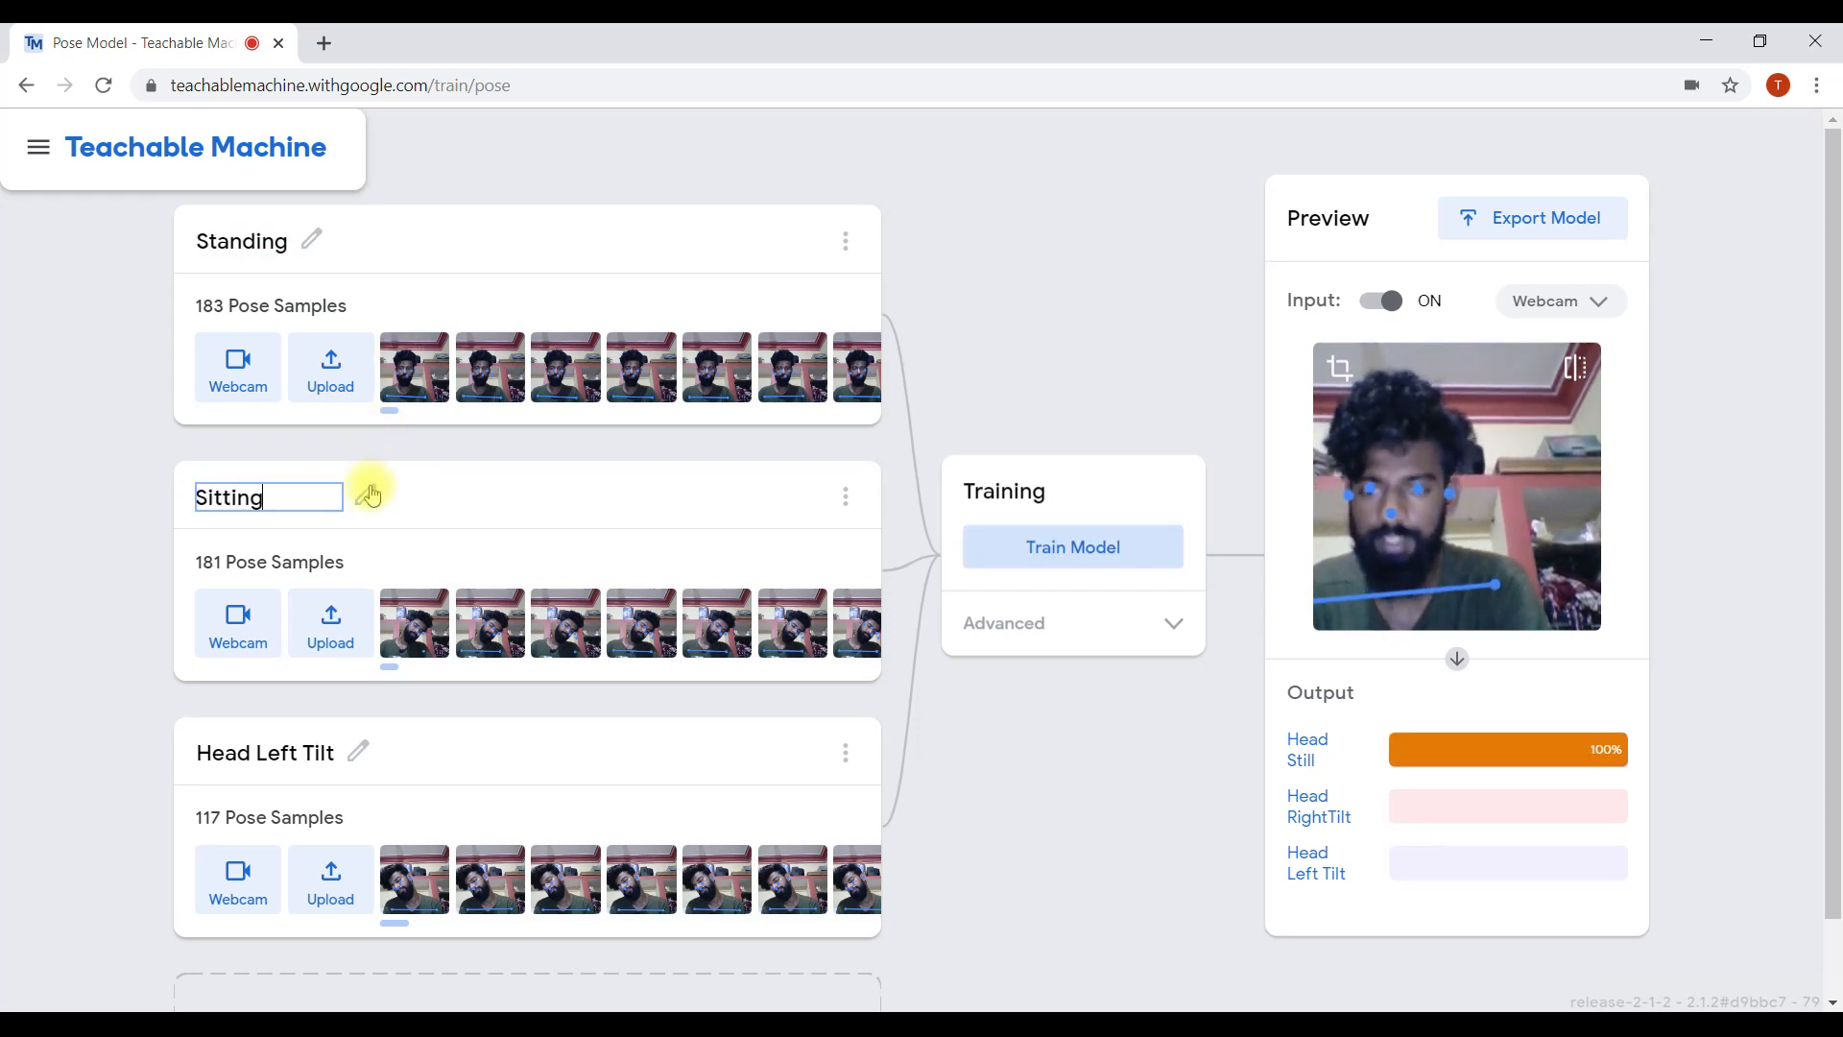
left_click(10, 756)
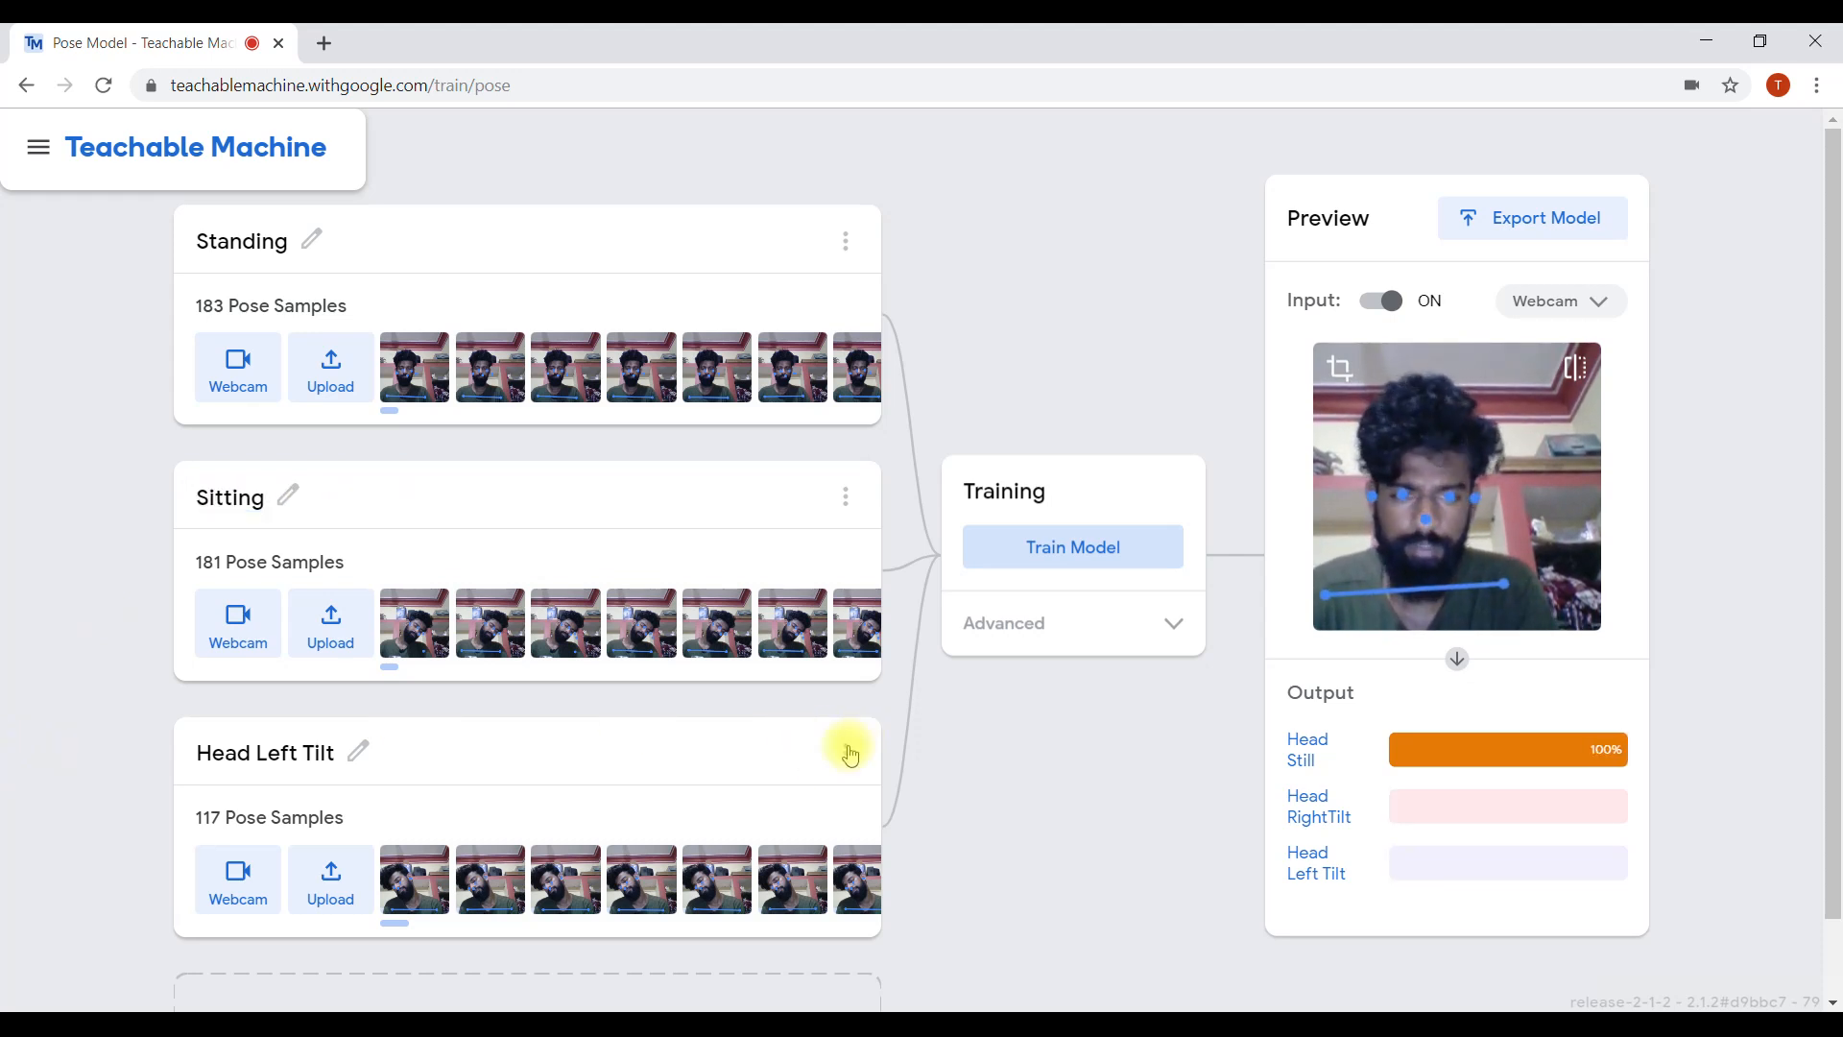
- Disable the Head Left Tilt class and delete it from the pose project
left_click(847, 752)
left_click(769, 857)
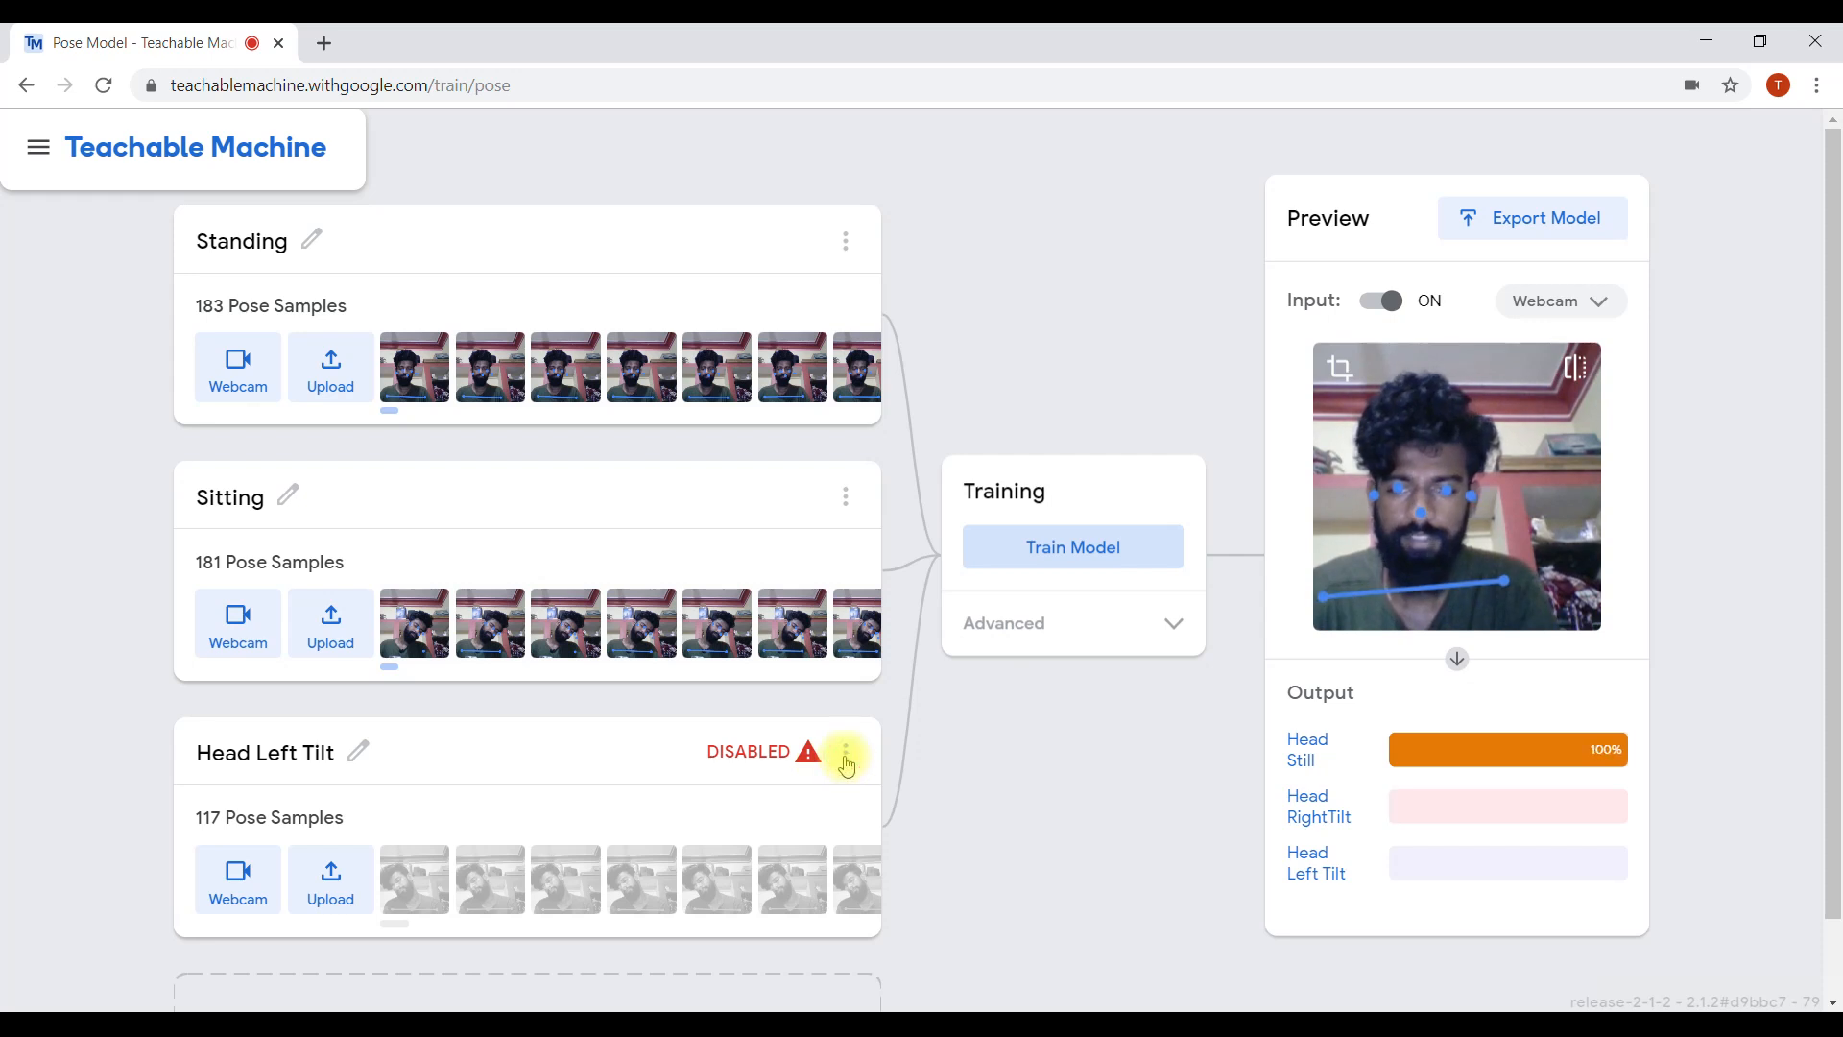
left_click(845, 760)
left_click(780, 801)
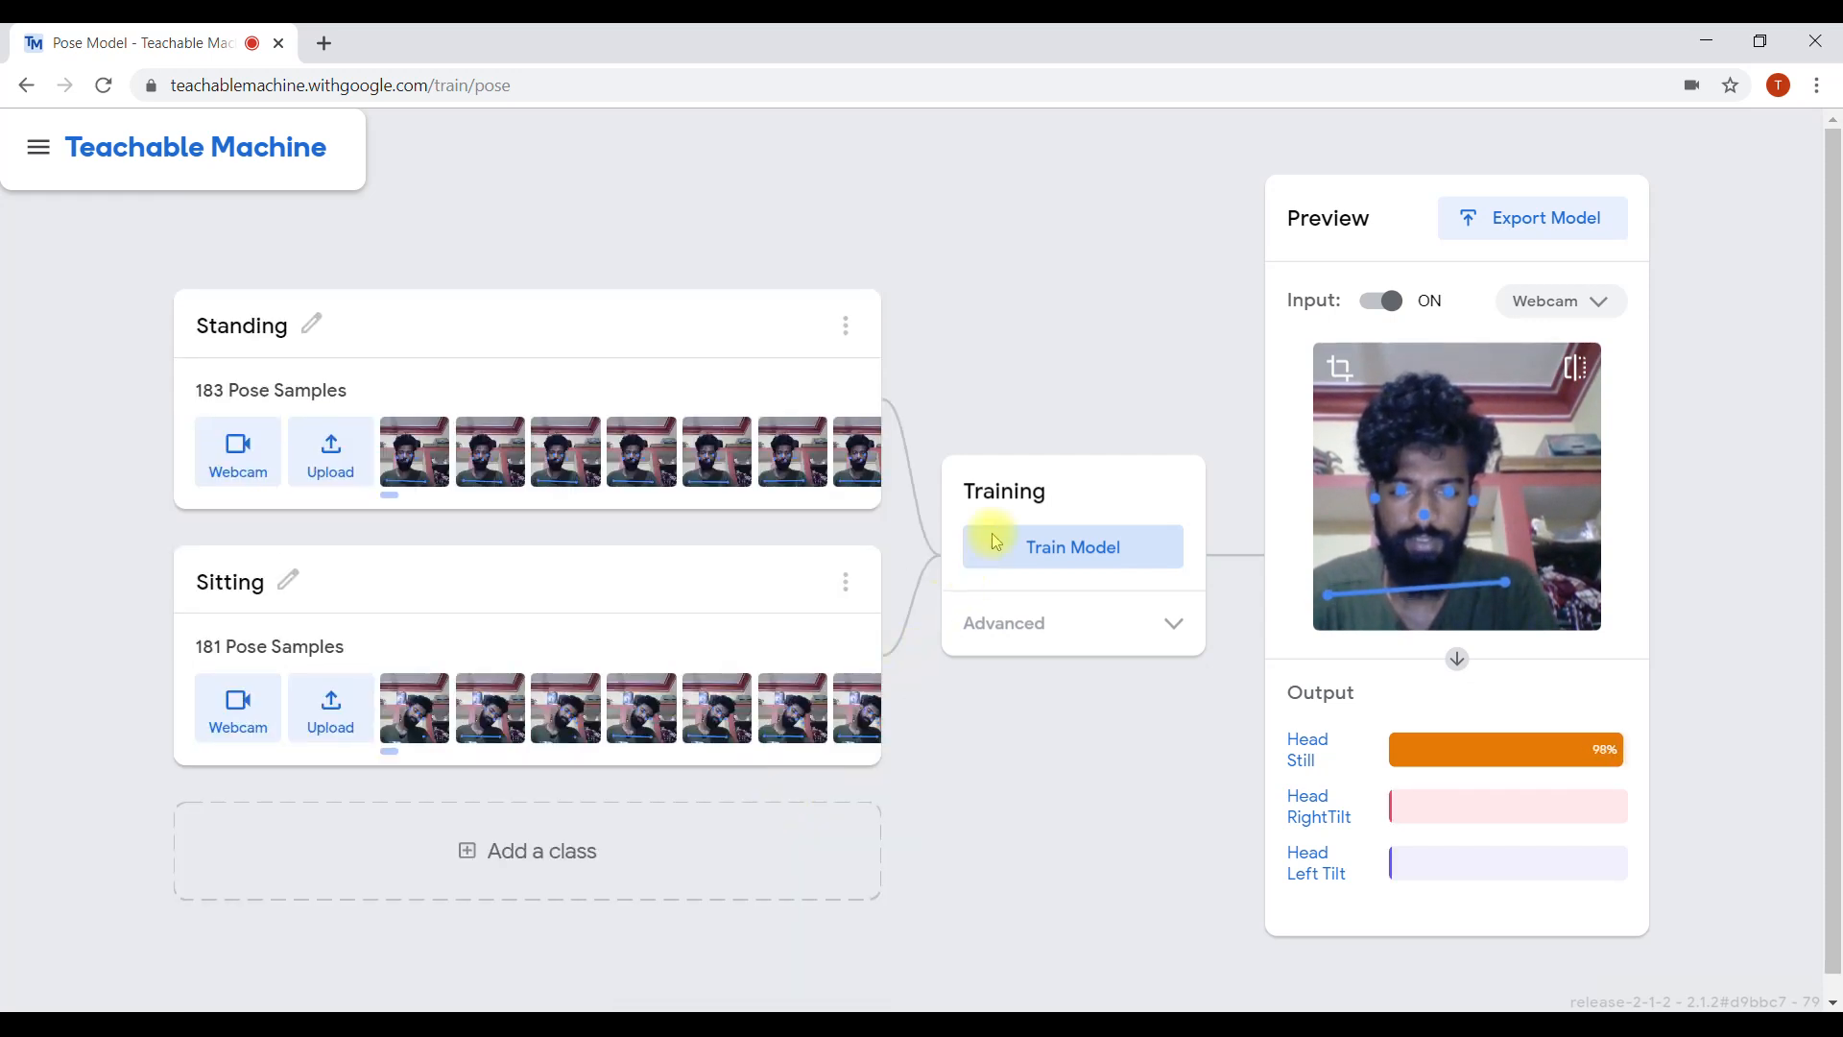
- Remove all pose samples from the Standing and Sitting classes, and switch the preview's webcam input off and on again
left_click(846, 327)
left_click(797, 490)
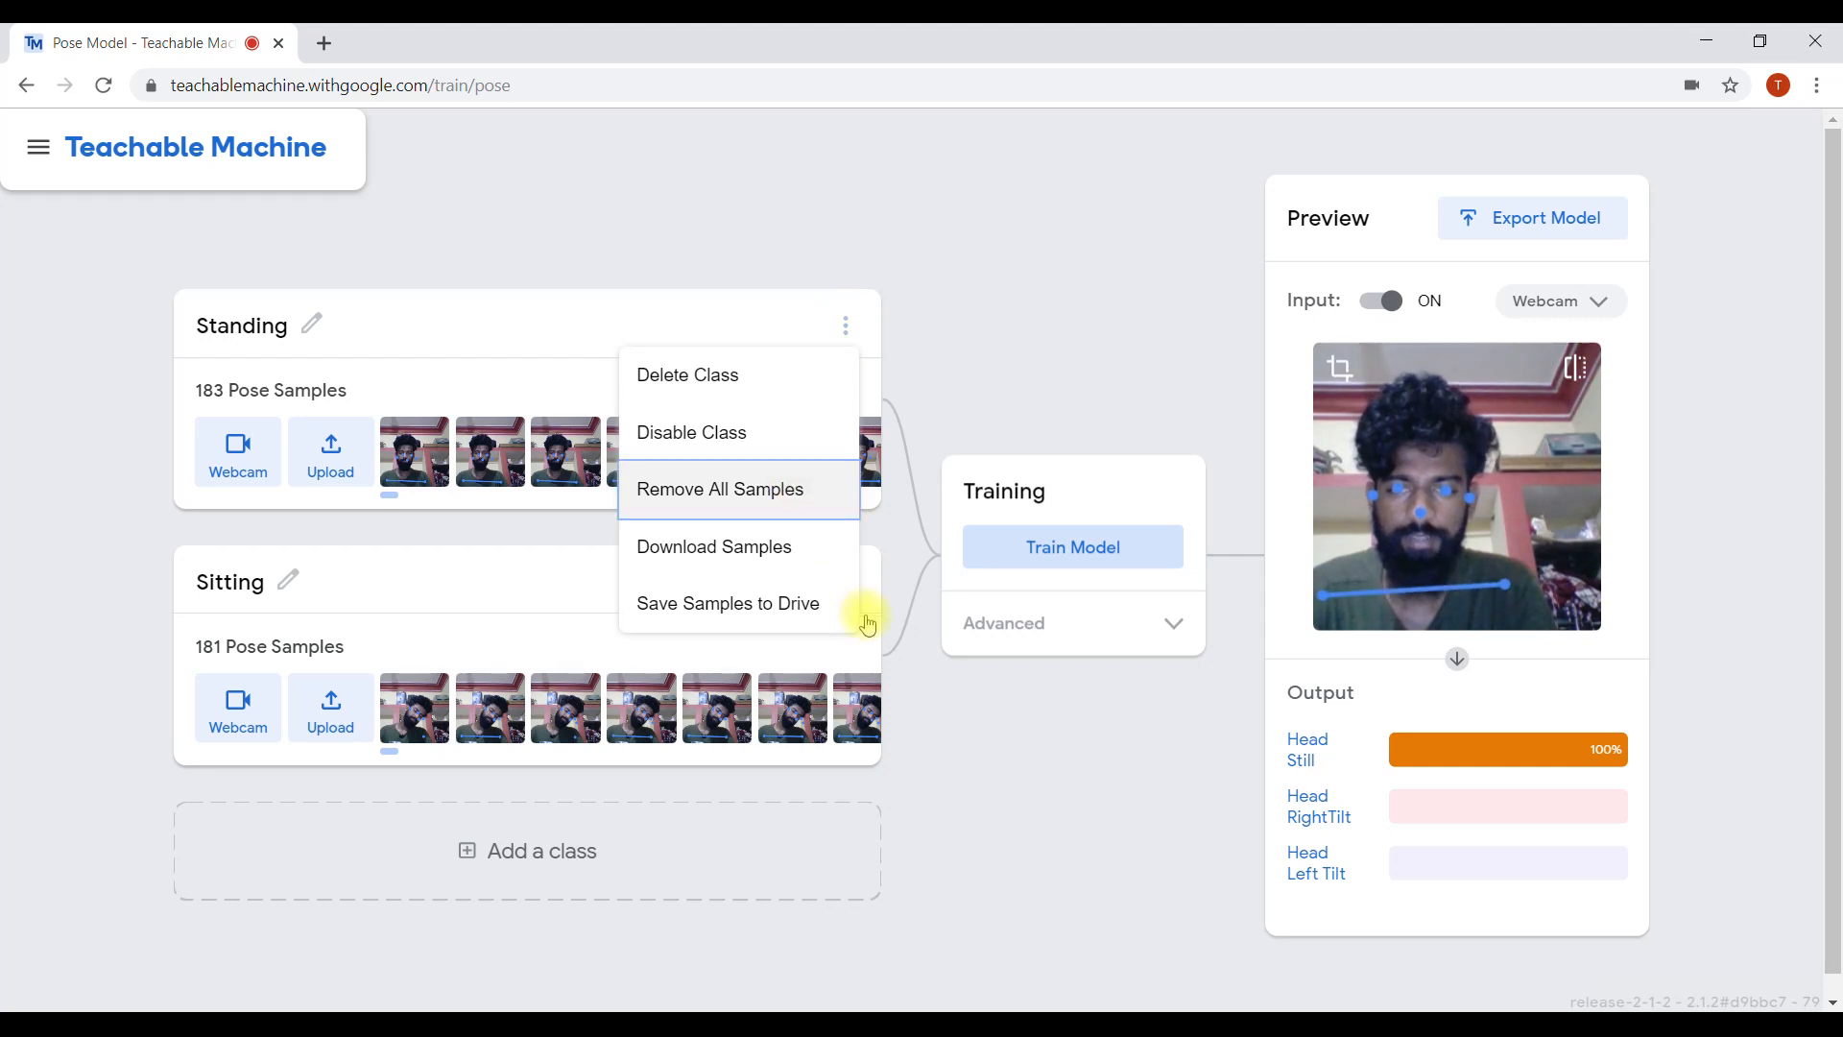
left_click(846, 581)
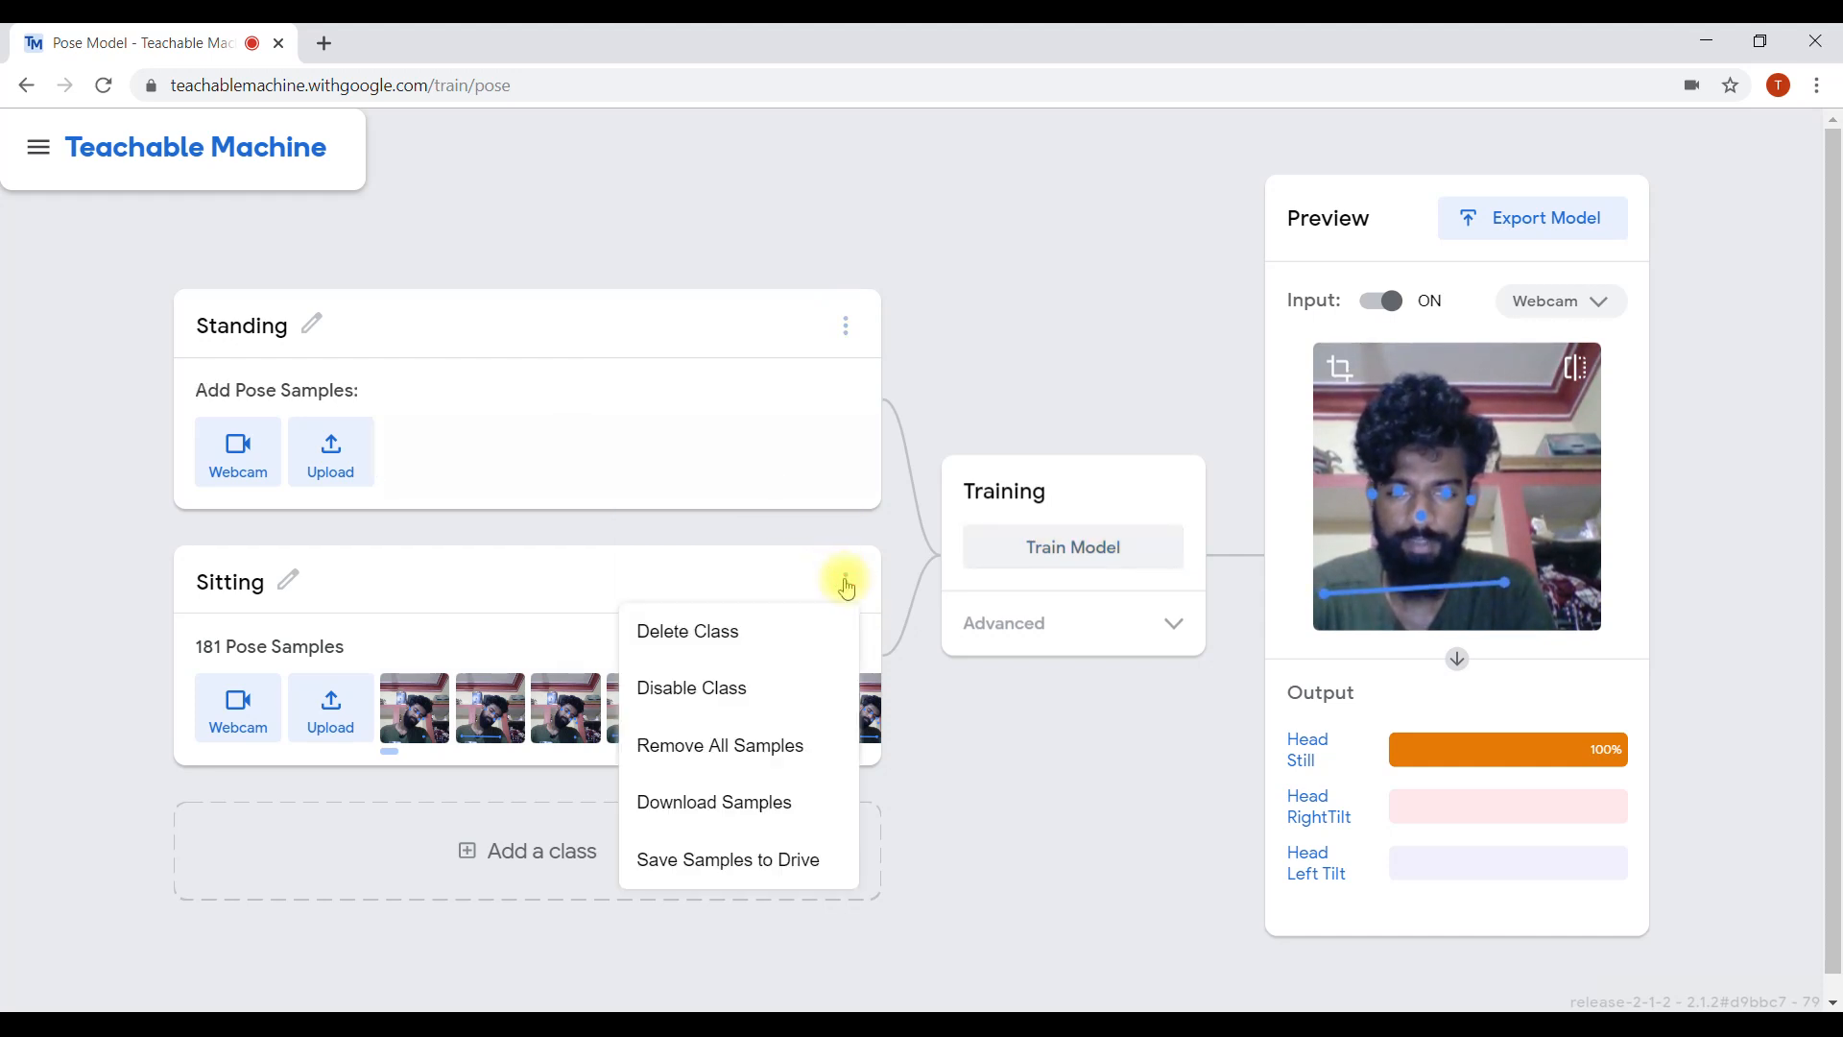
left_click(775, 774)
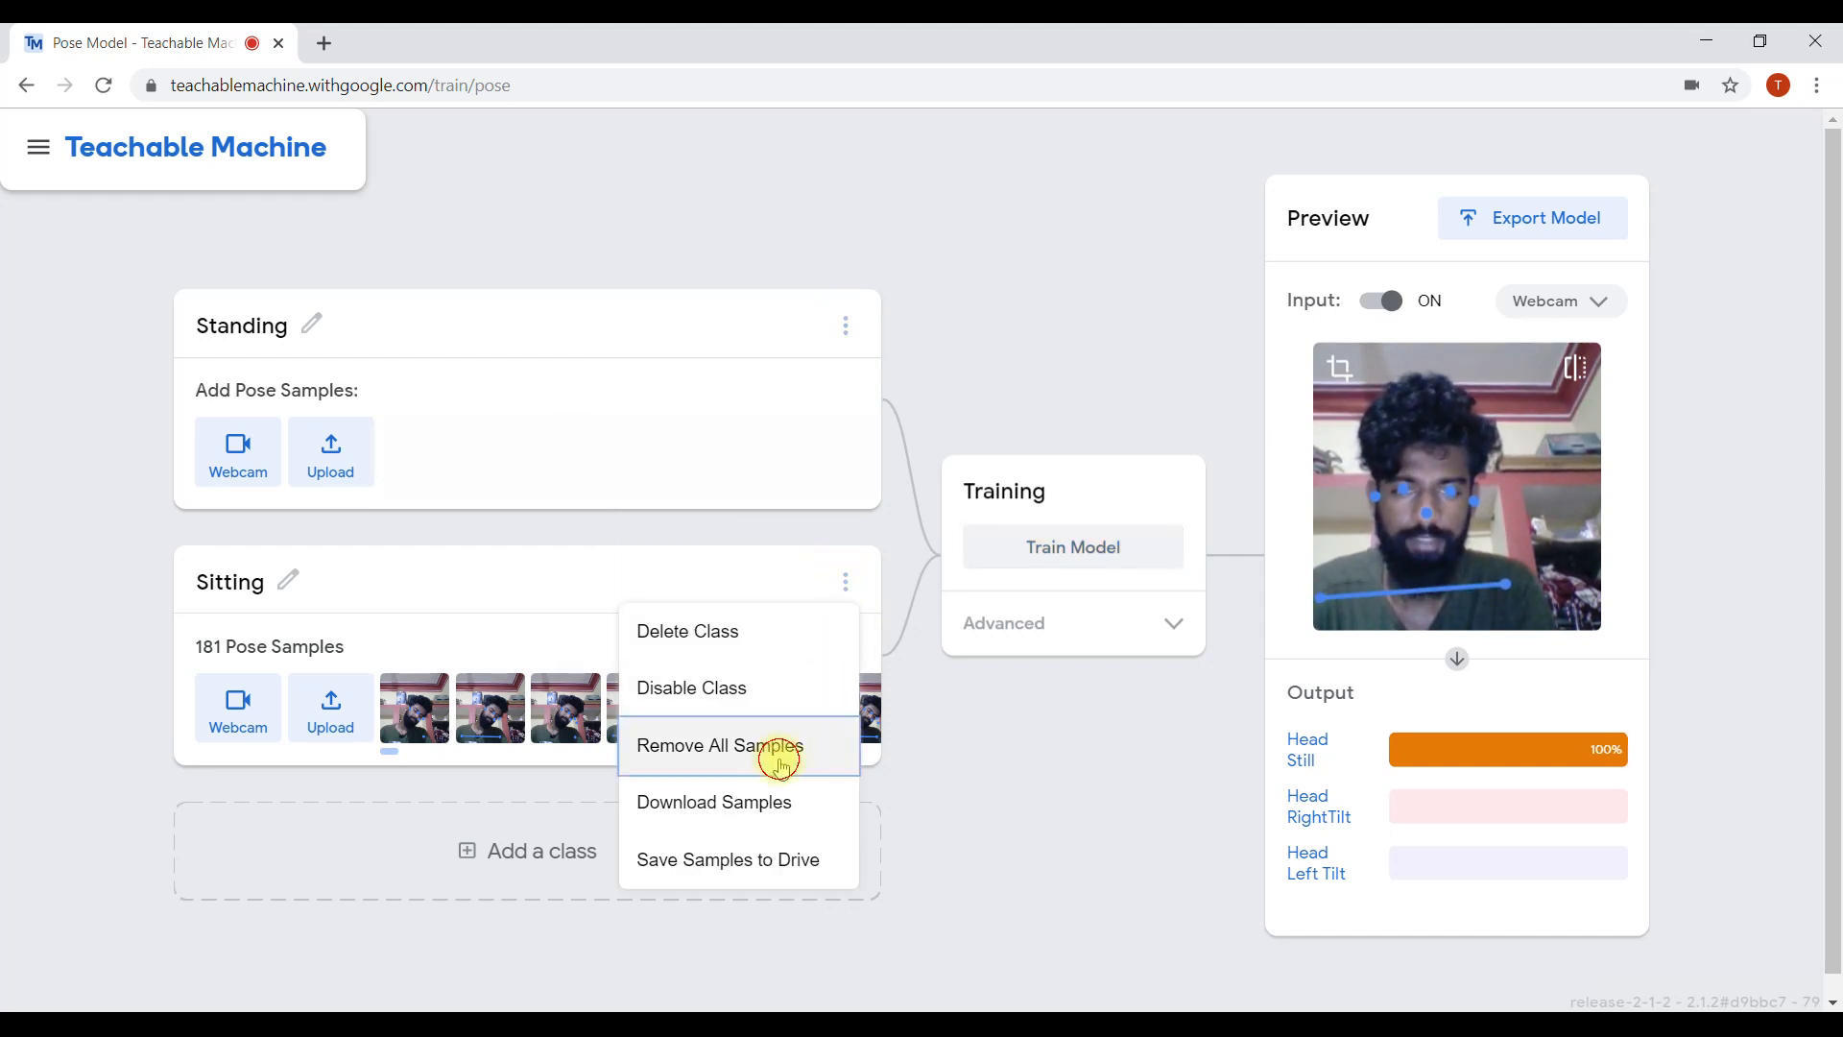
left_click(1389, 303)
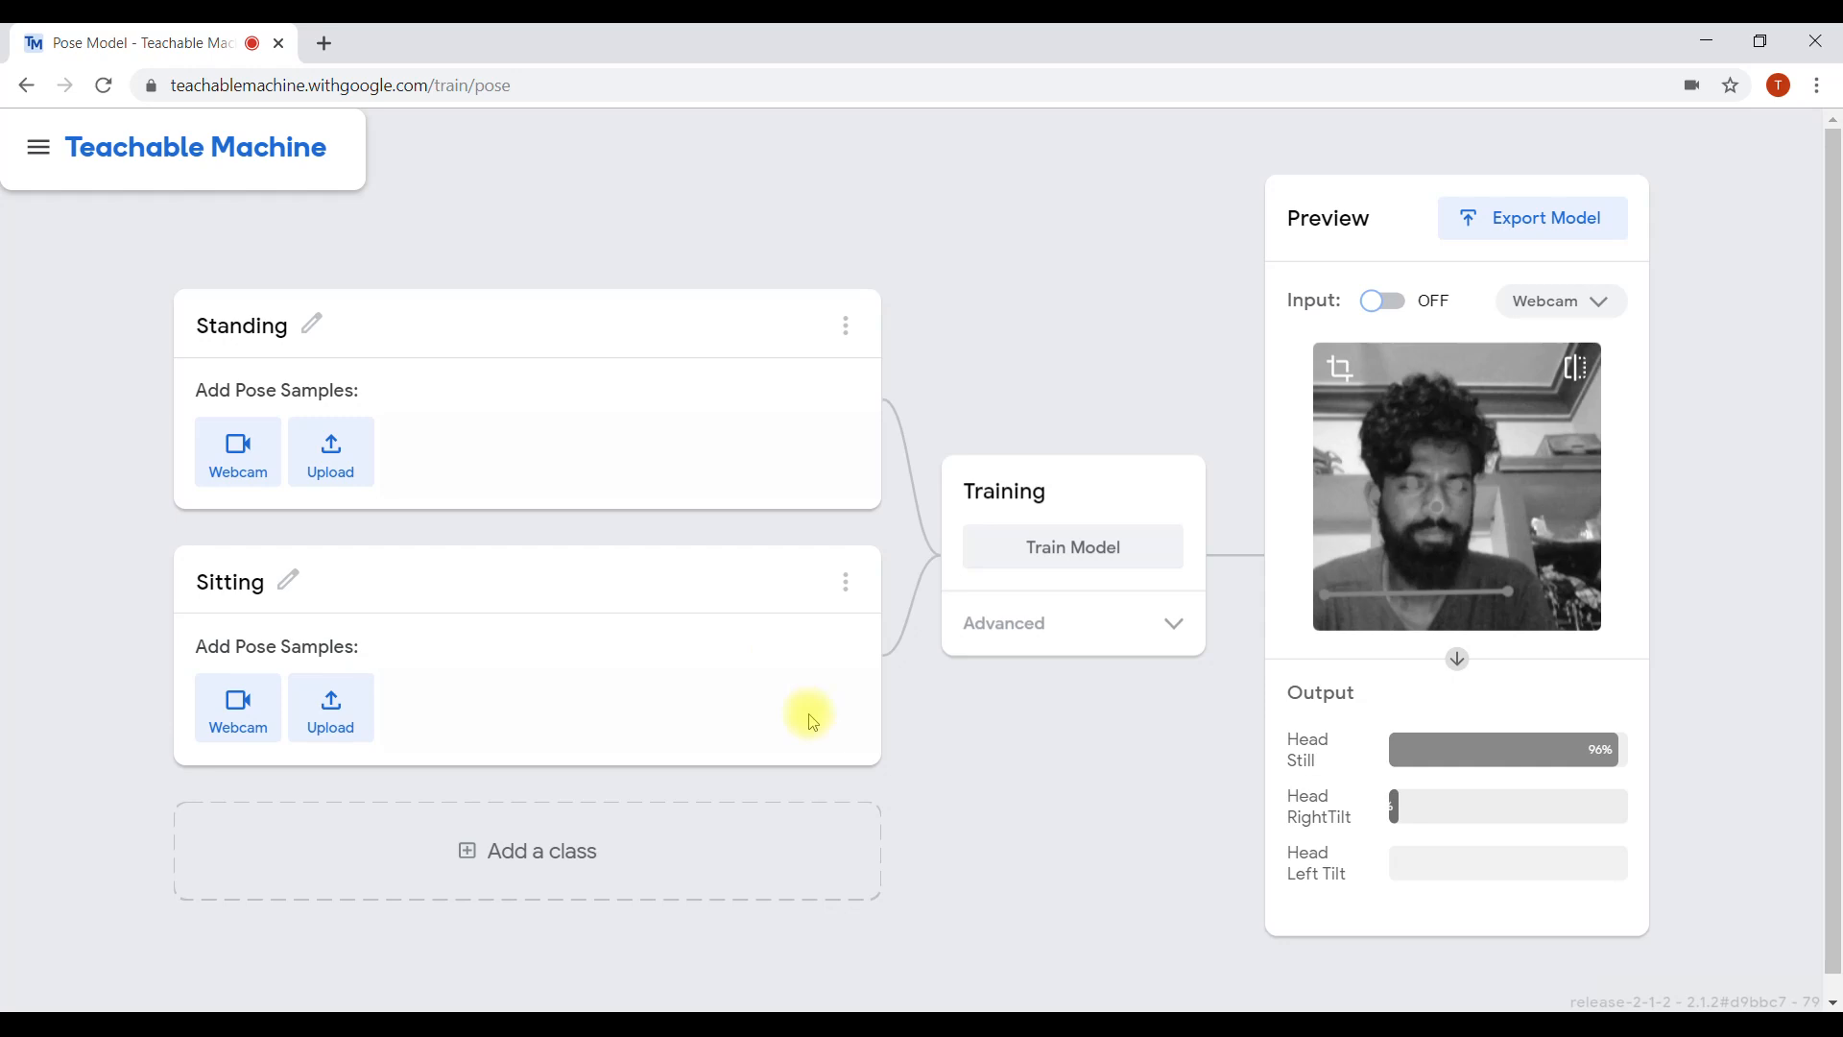
left_click(1383, 300)
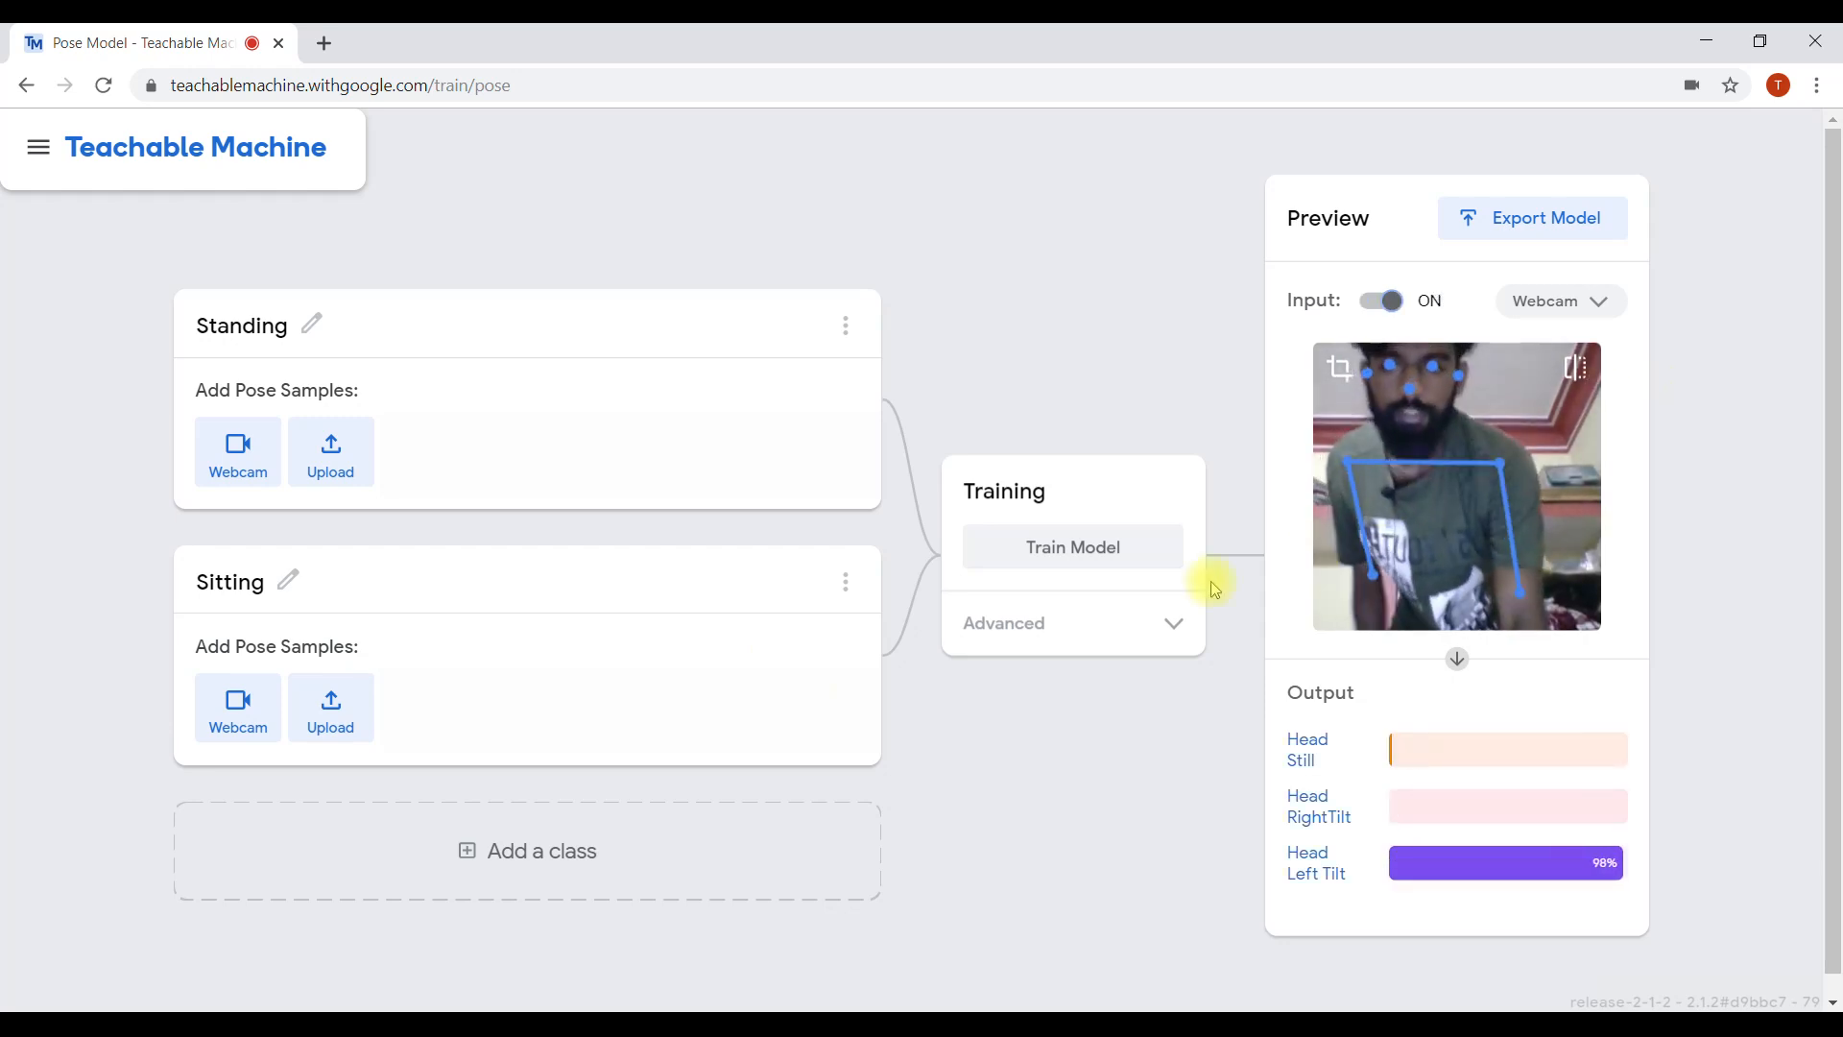
- Set the Standing class's webcam recording delay to 5 seconds and record 25 seconds of standing pose samples
left_click(233, 450)
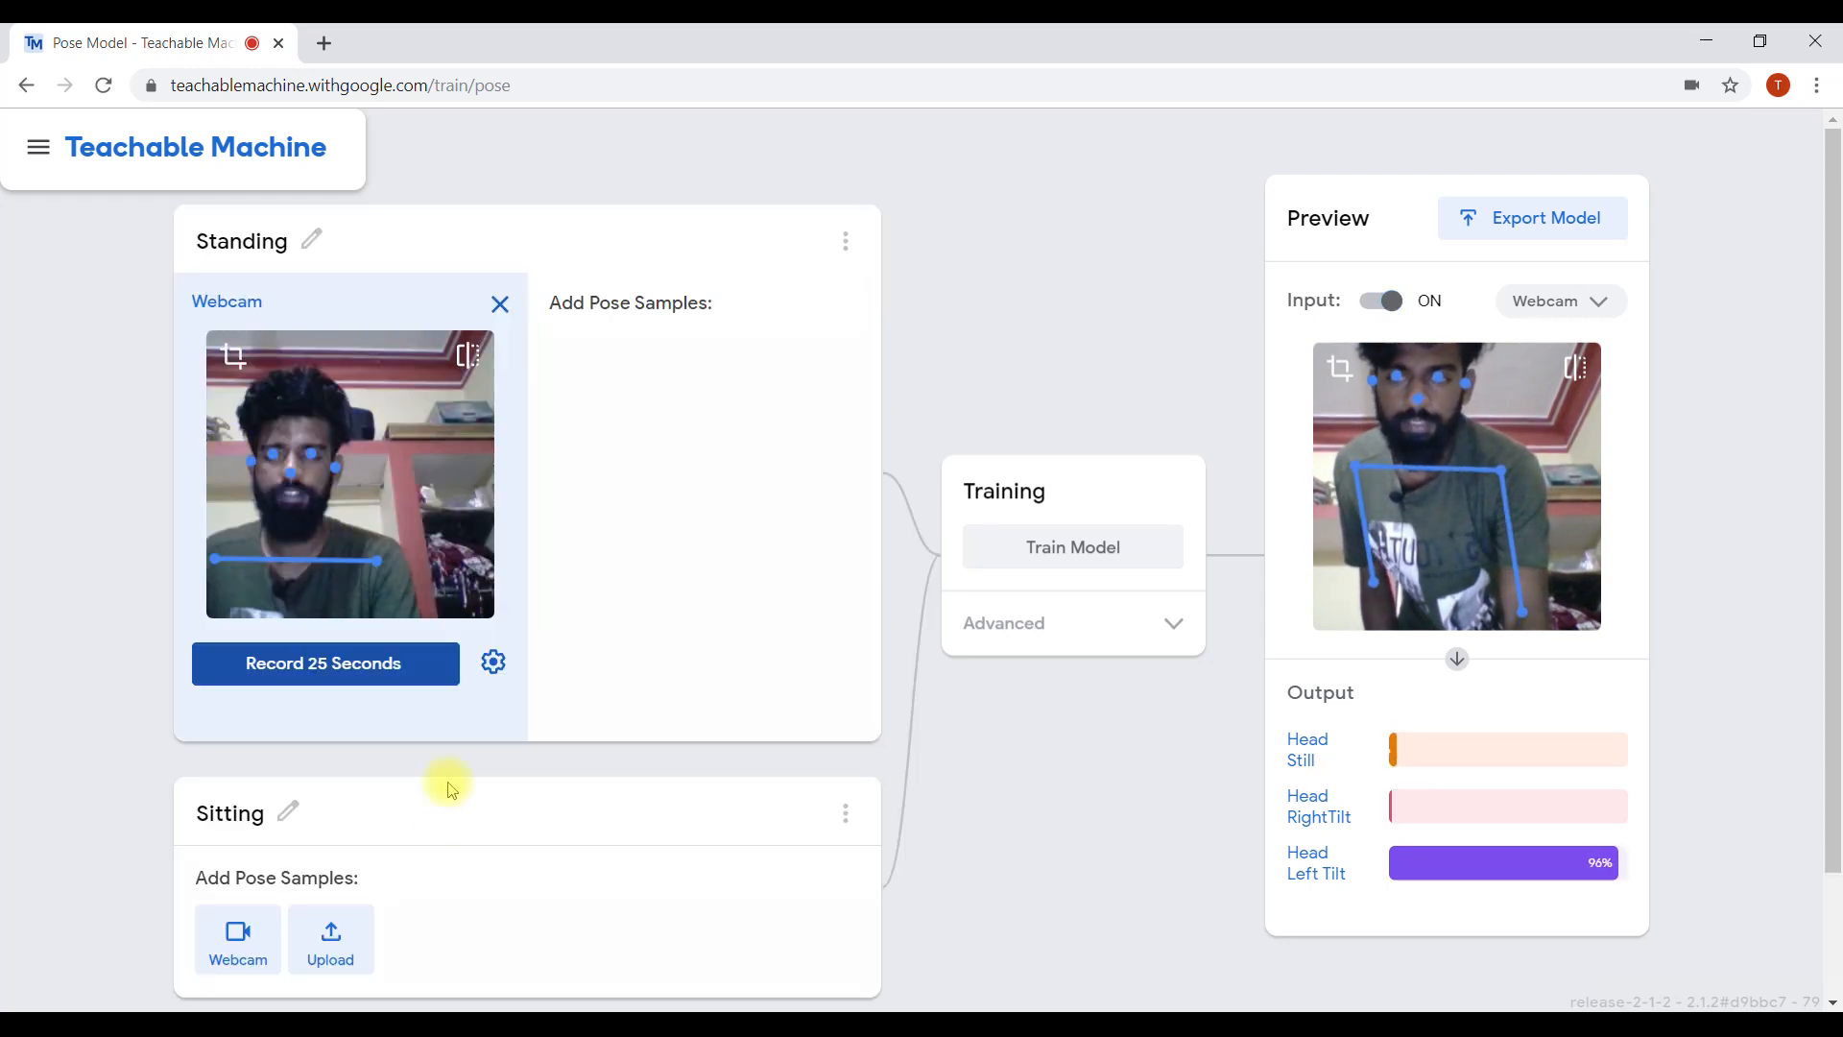
left_click(493, 661)
left_click(285, 438)
left_click(286, 438)
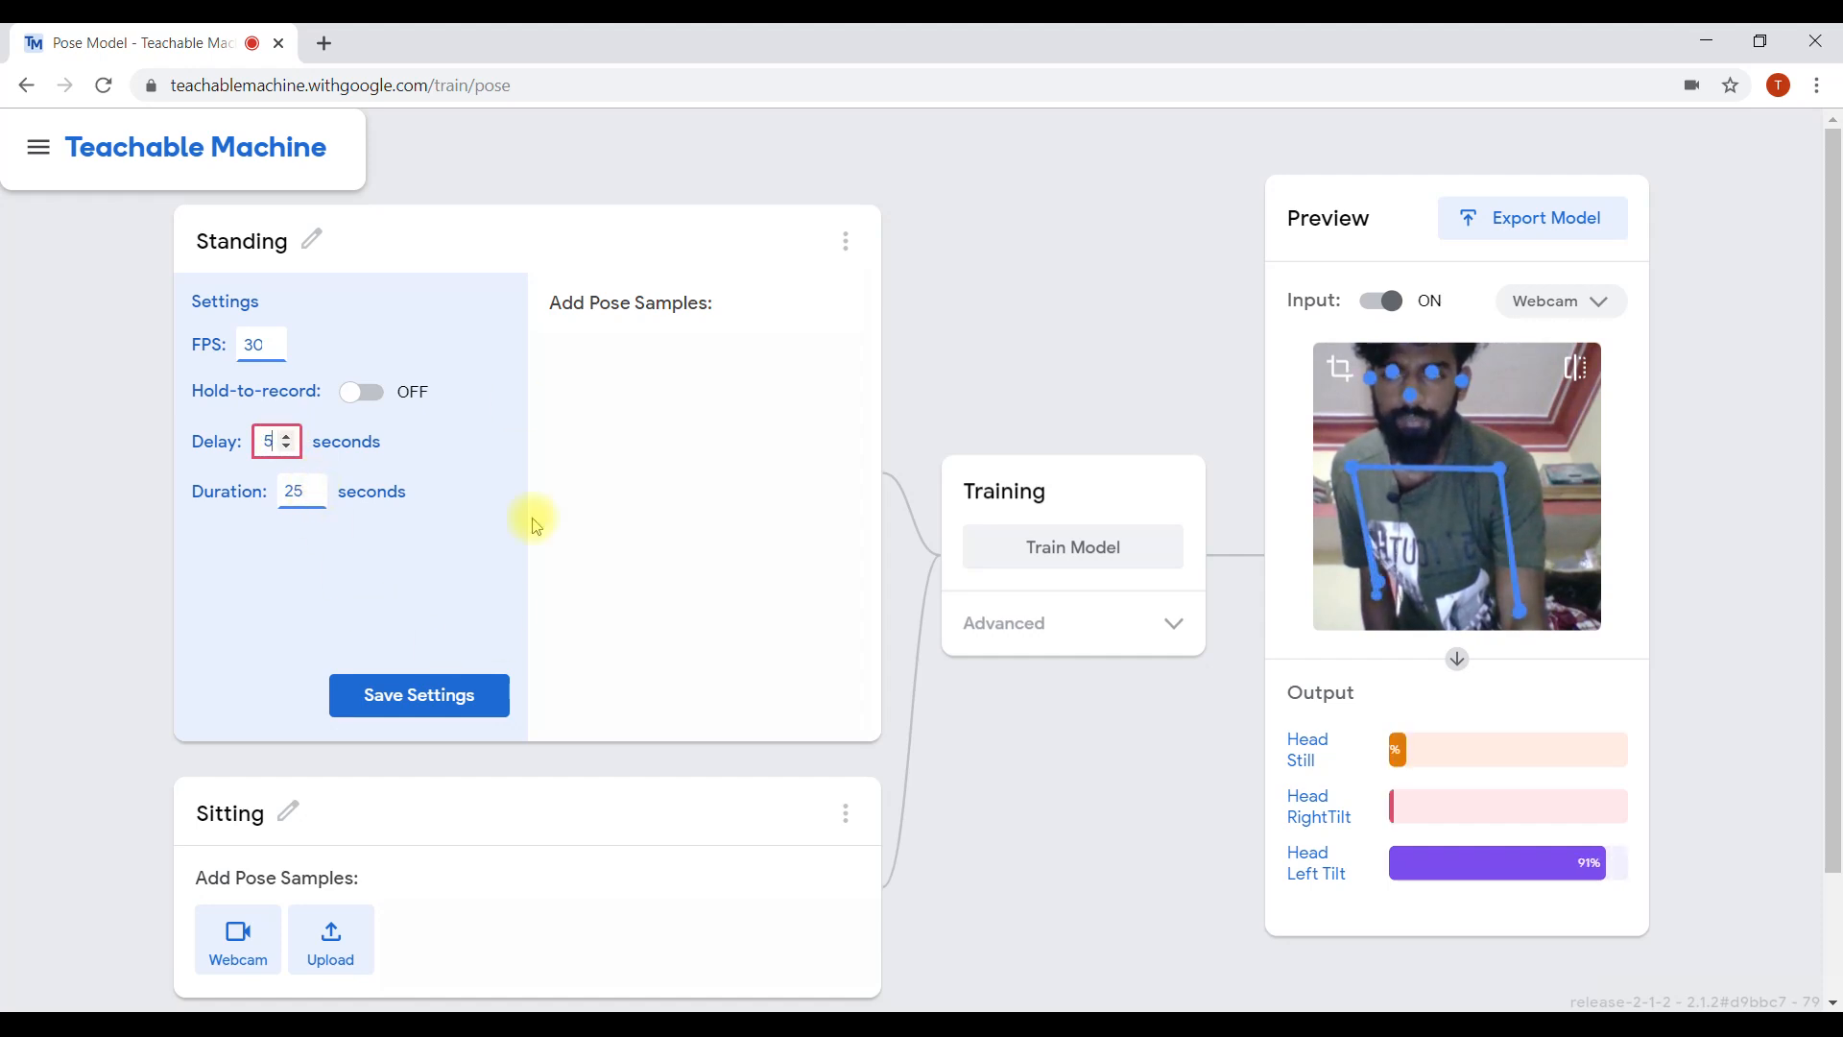
left_click(457, 698)
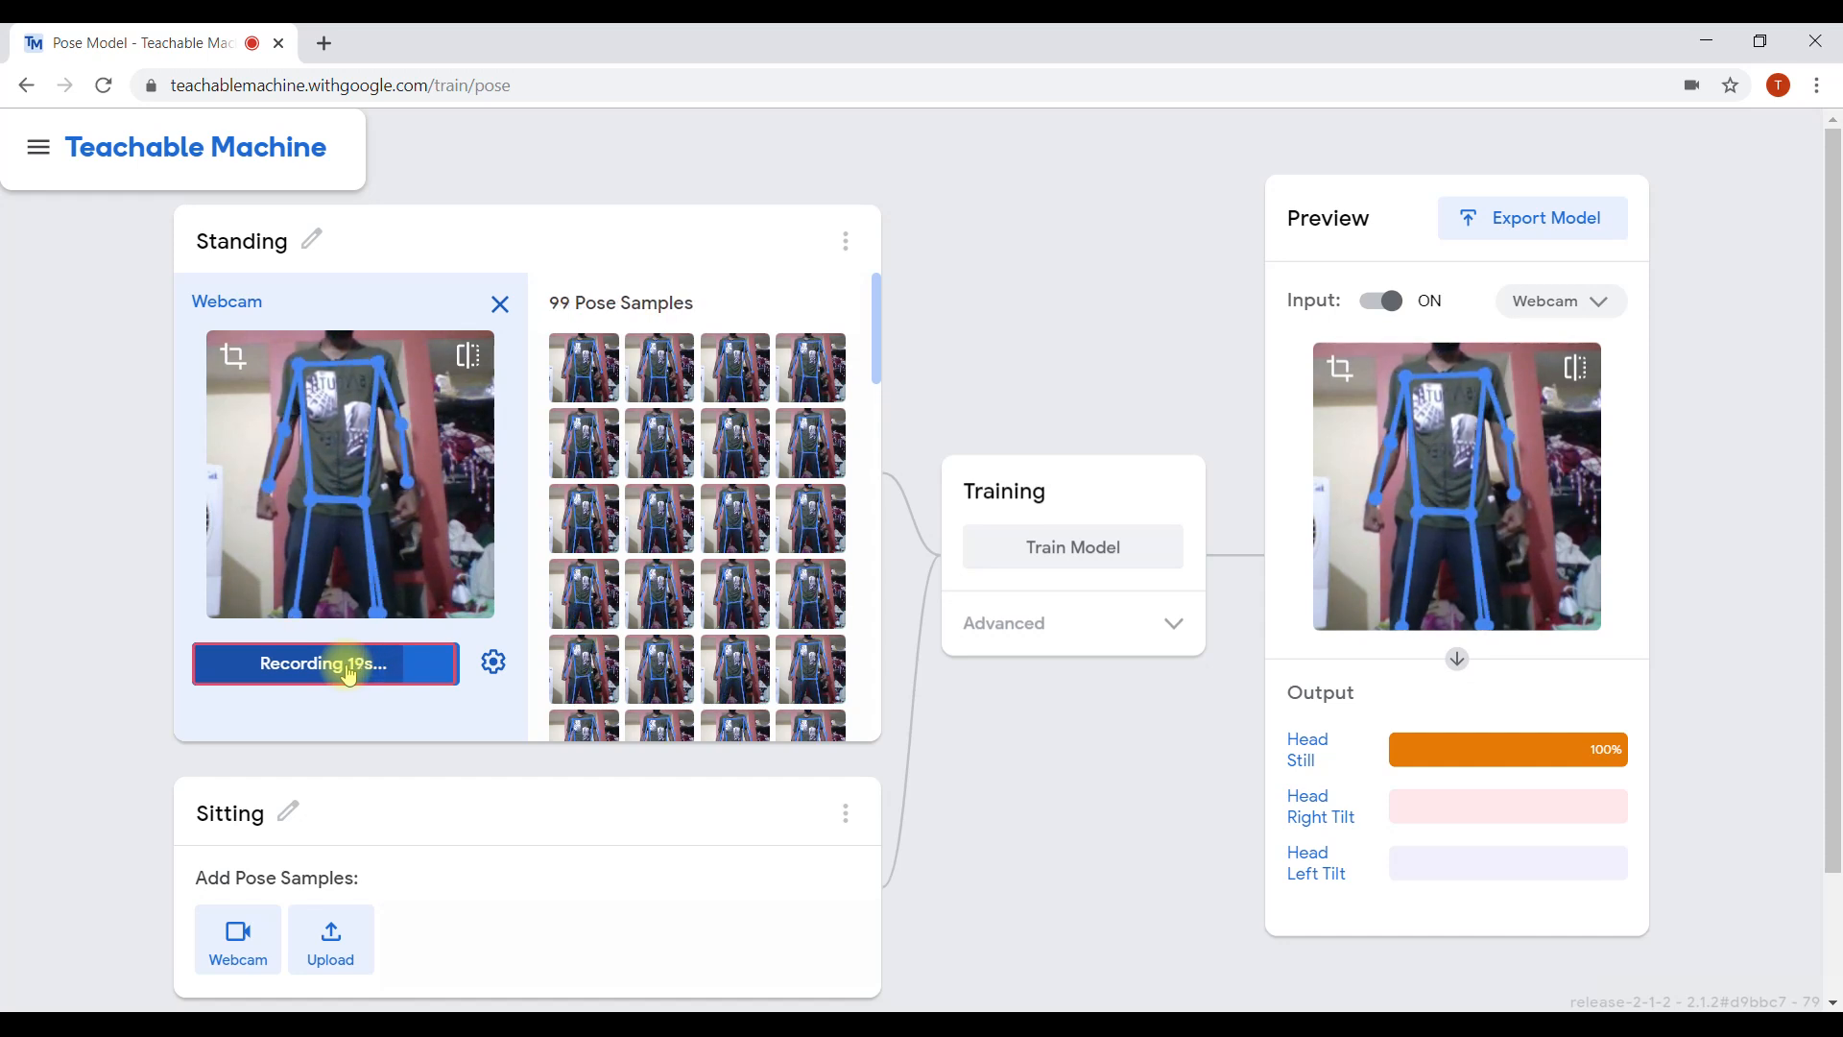
left_click_drag(348, 674, 349, 675)
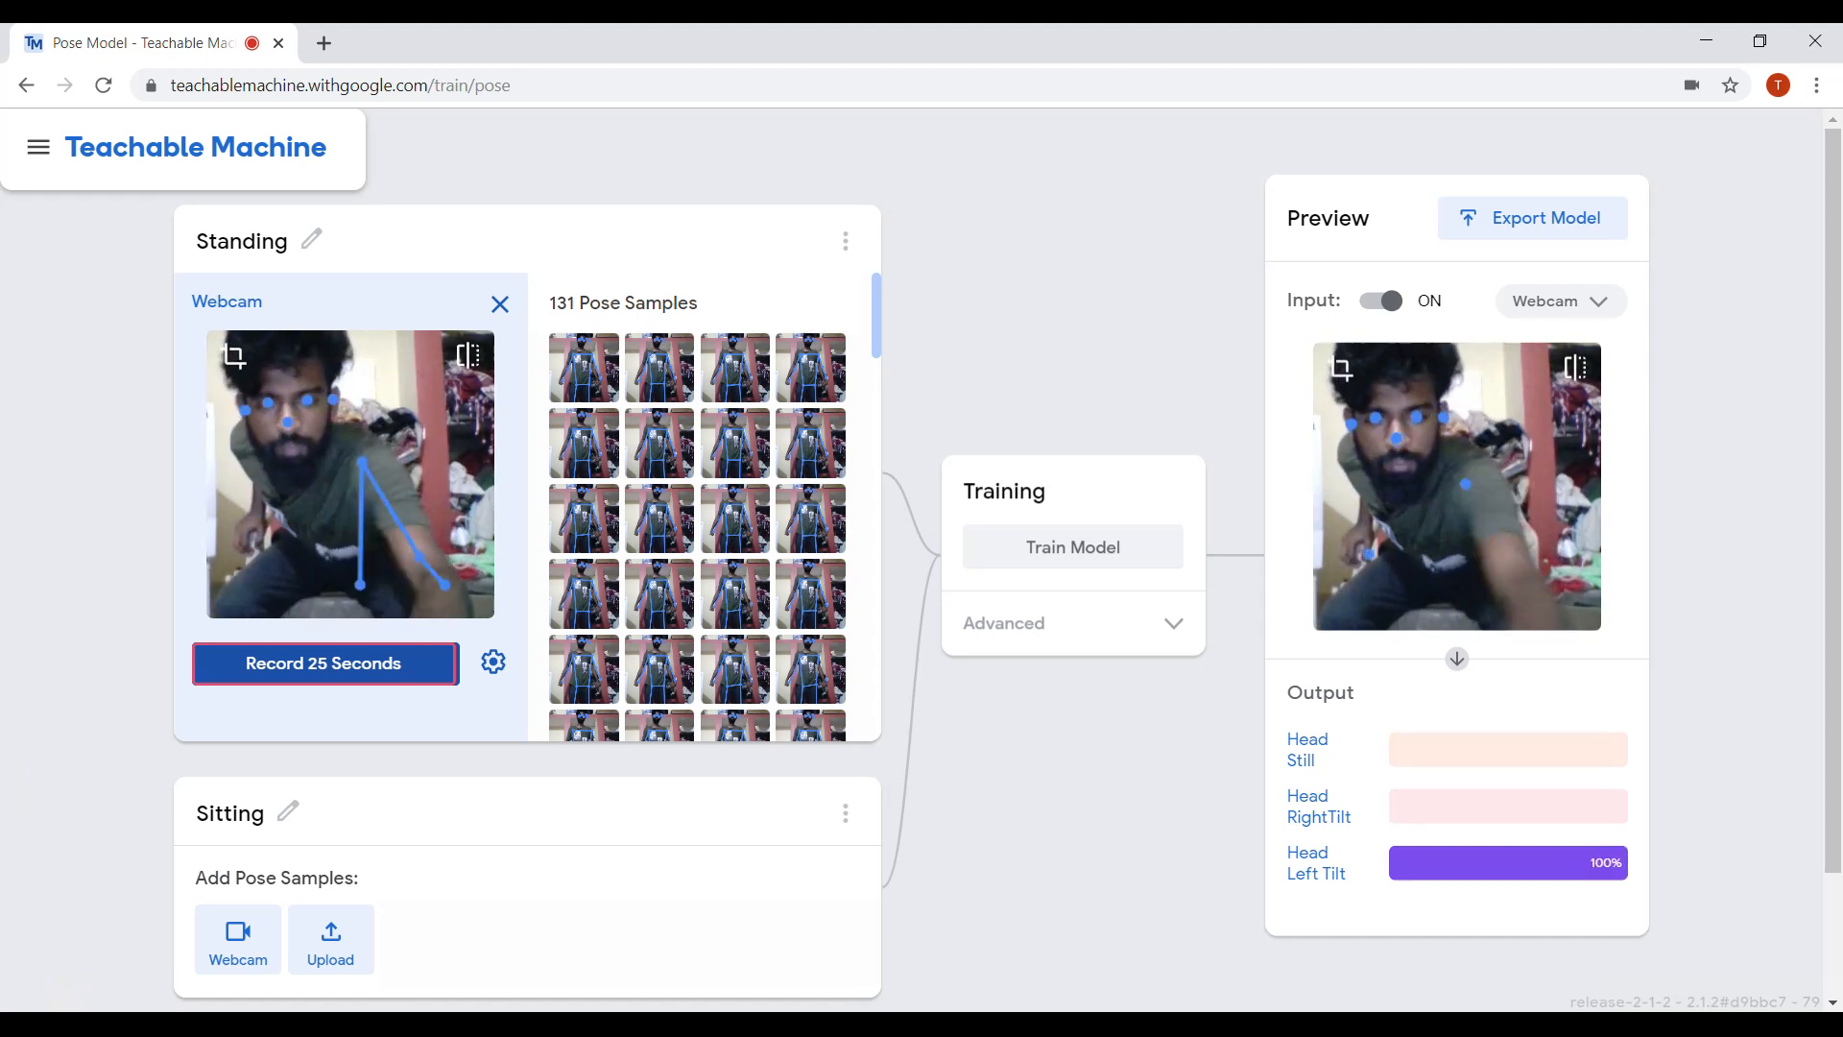
- Record 25 seconds of seated webcam pose samples into the Sitting class and train the pose model
left_click(235, 929)
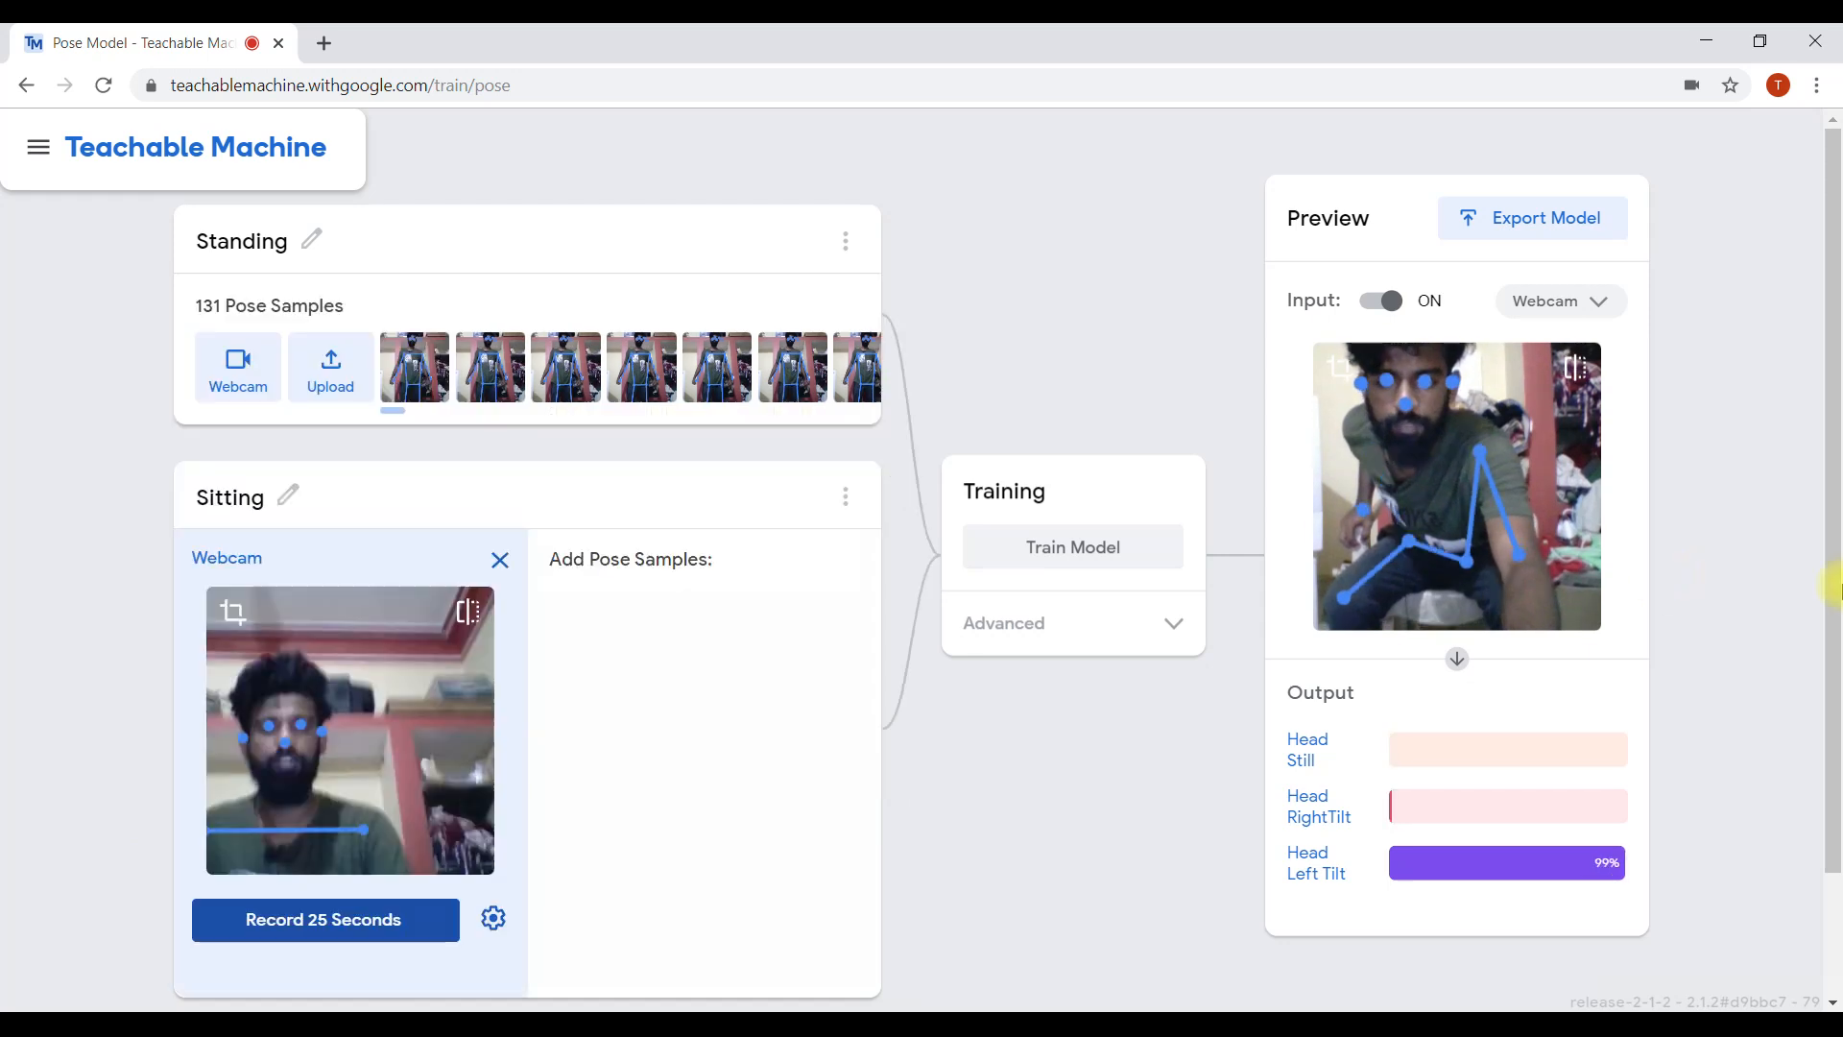
left_click_drag(1833, 588, 1834, 687)
left_click(383, 805)
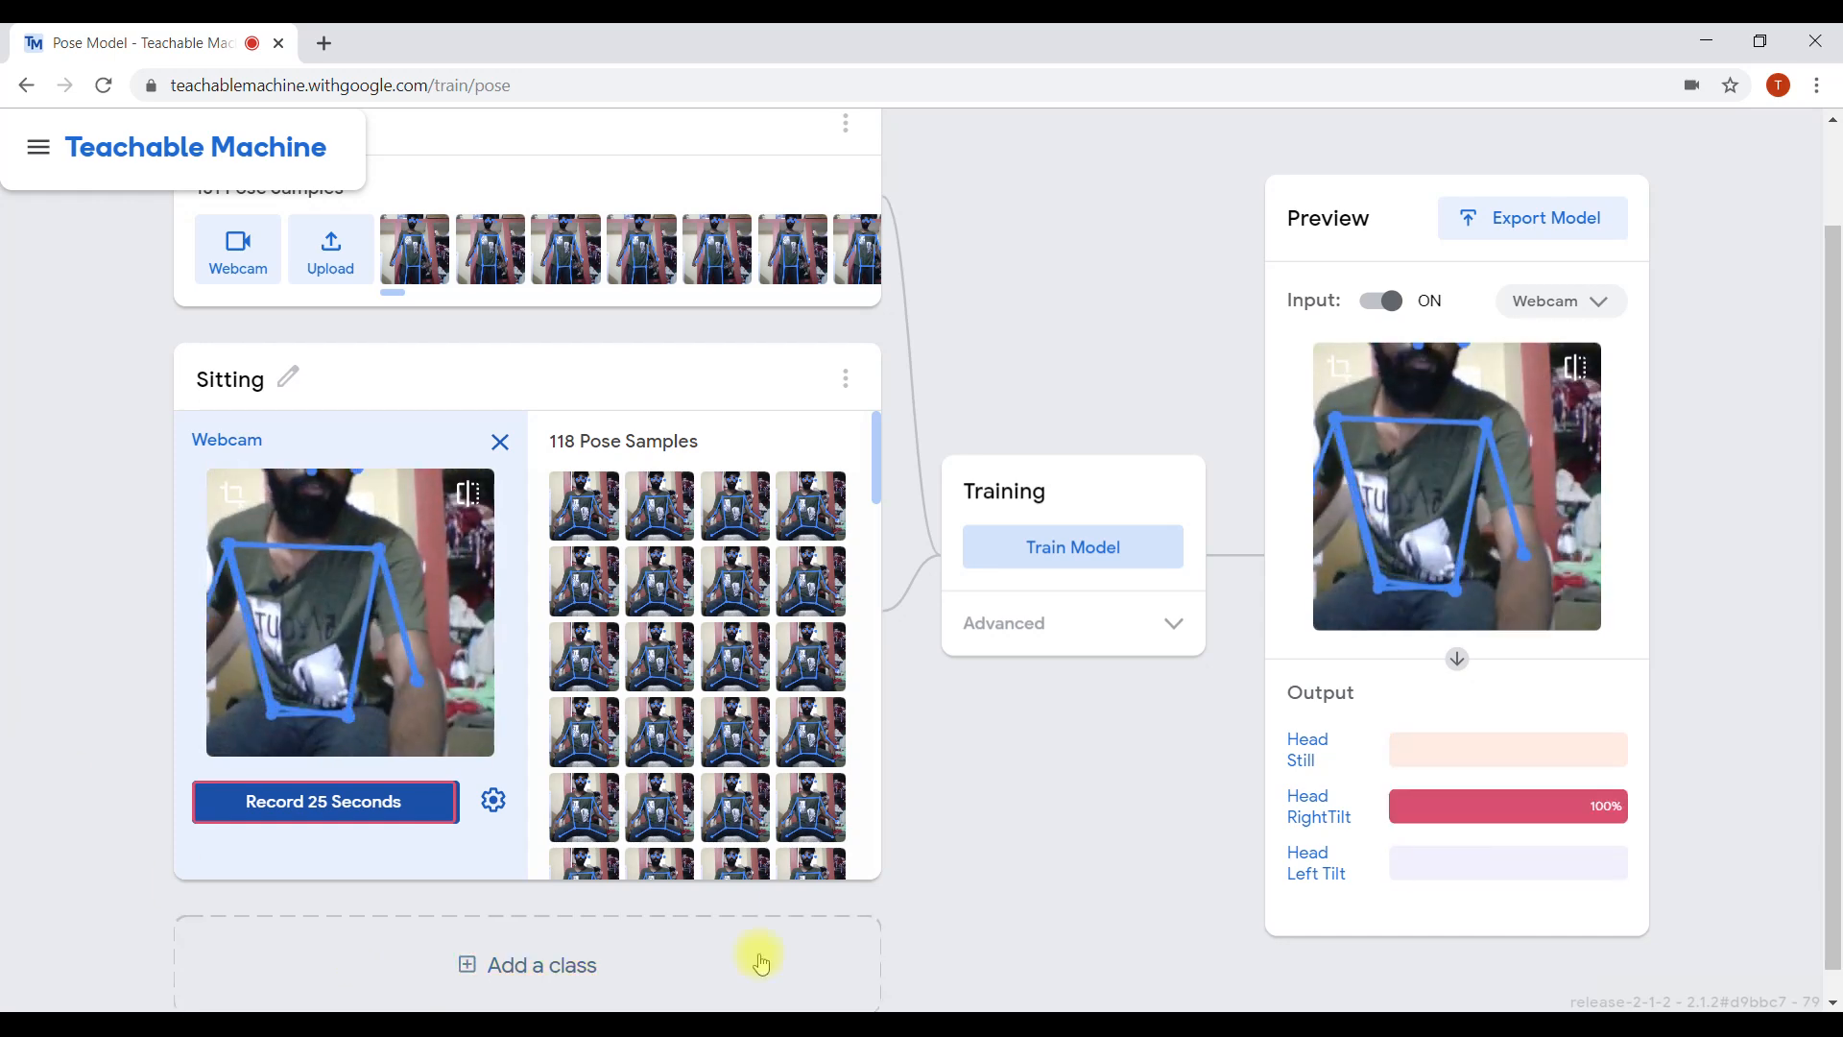
left_click(1090, 543)
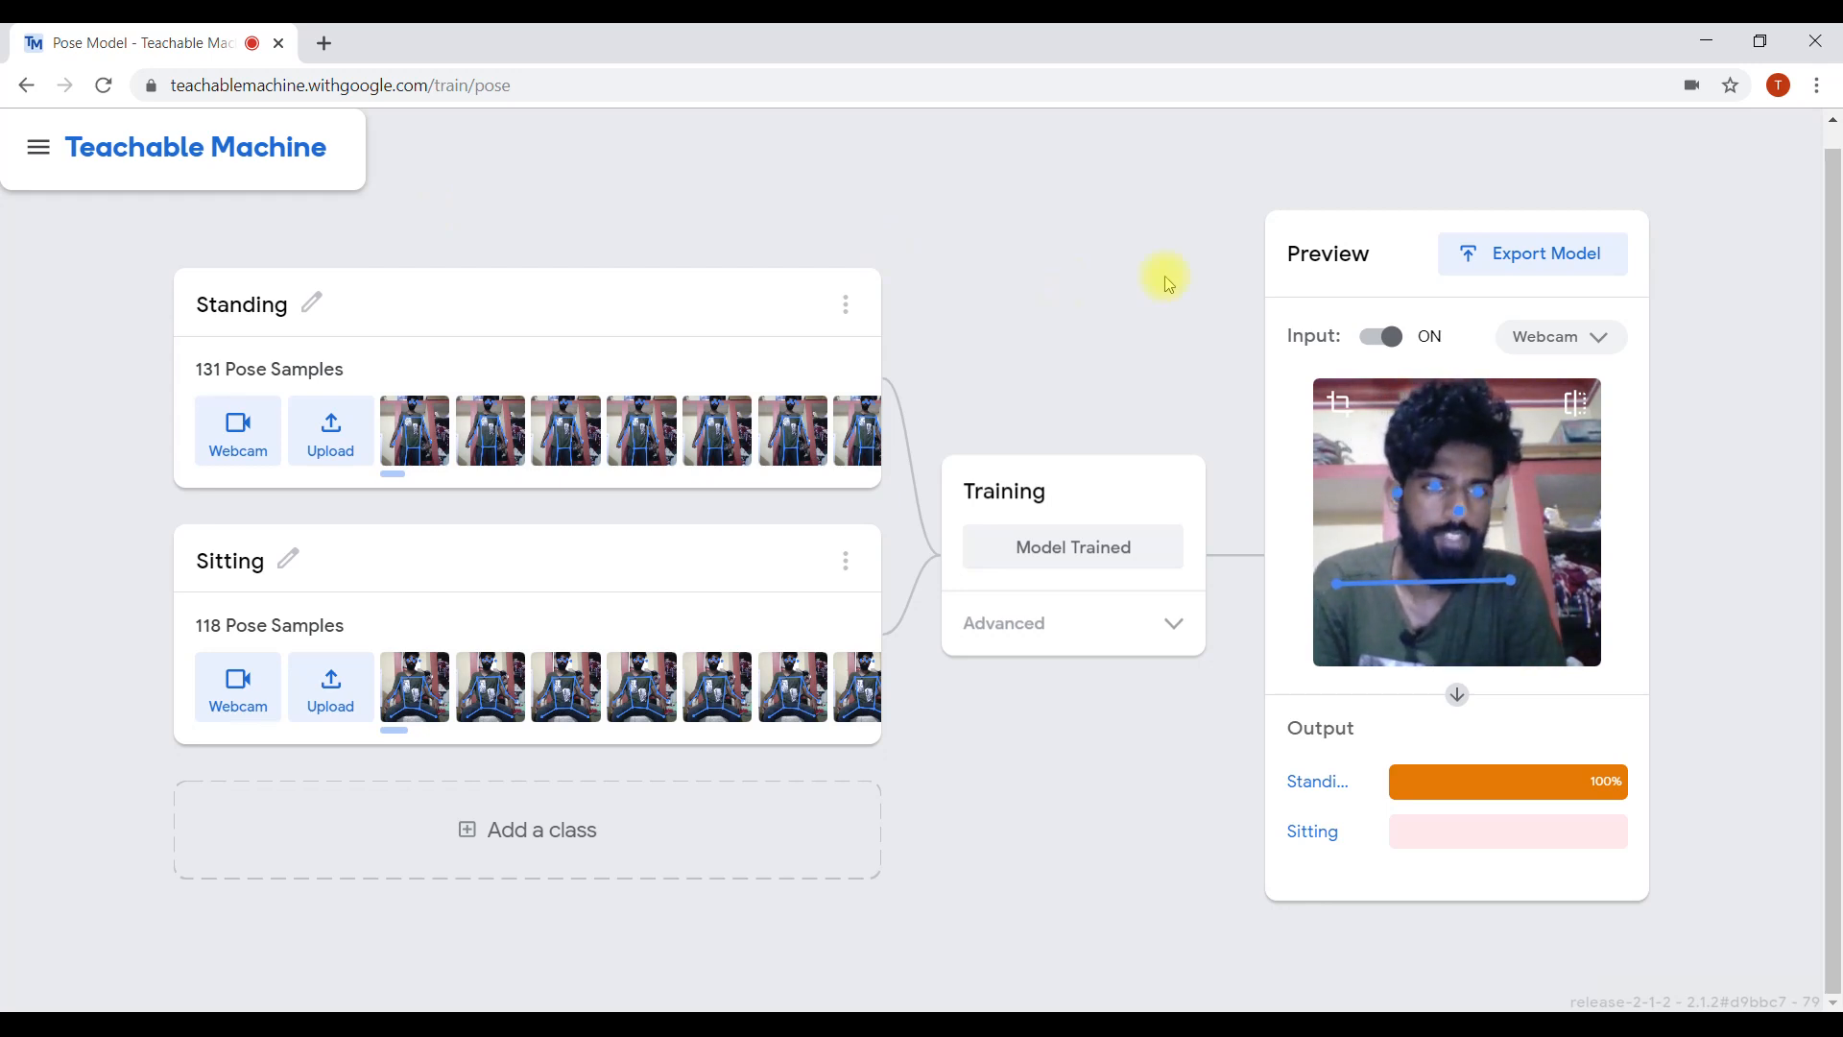
- Review the pose model's Tensorflow.js export options, comparing the shareable-link upload with the download and its Javascript snippet, without exporting
left_click(1588, 252)
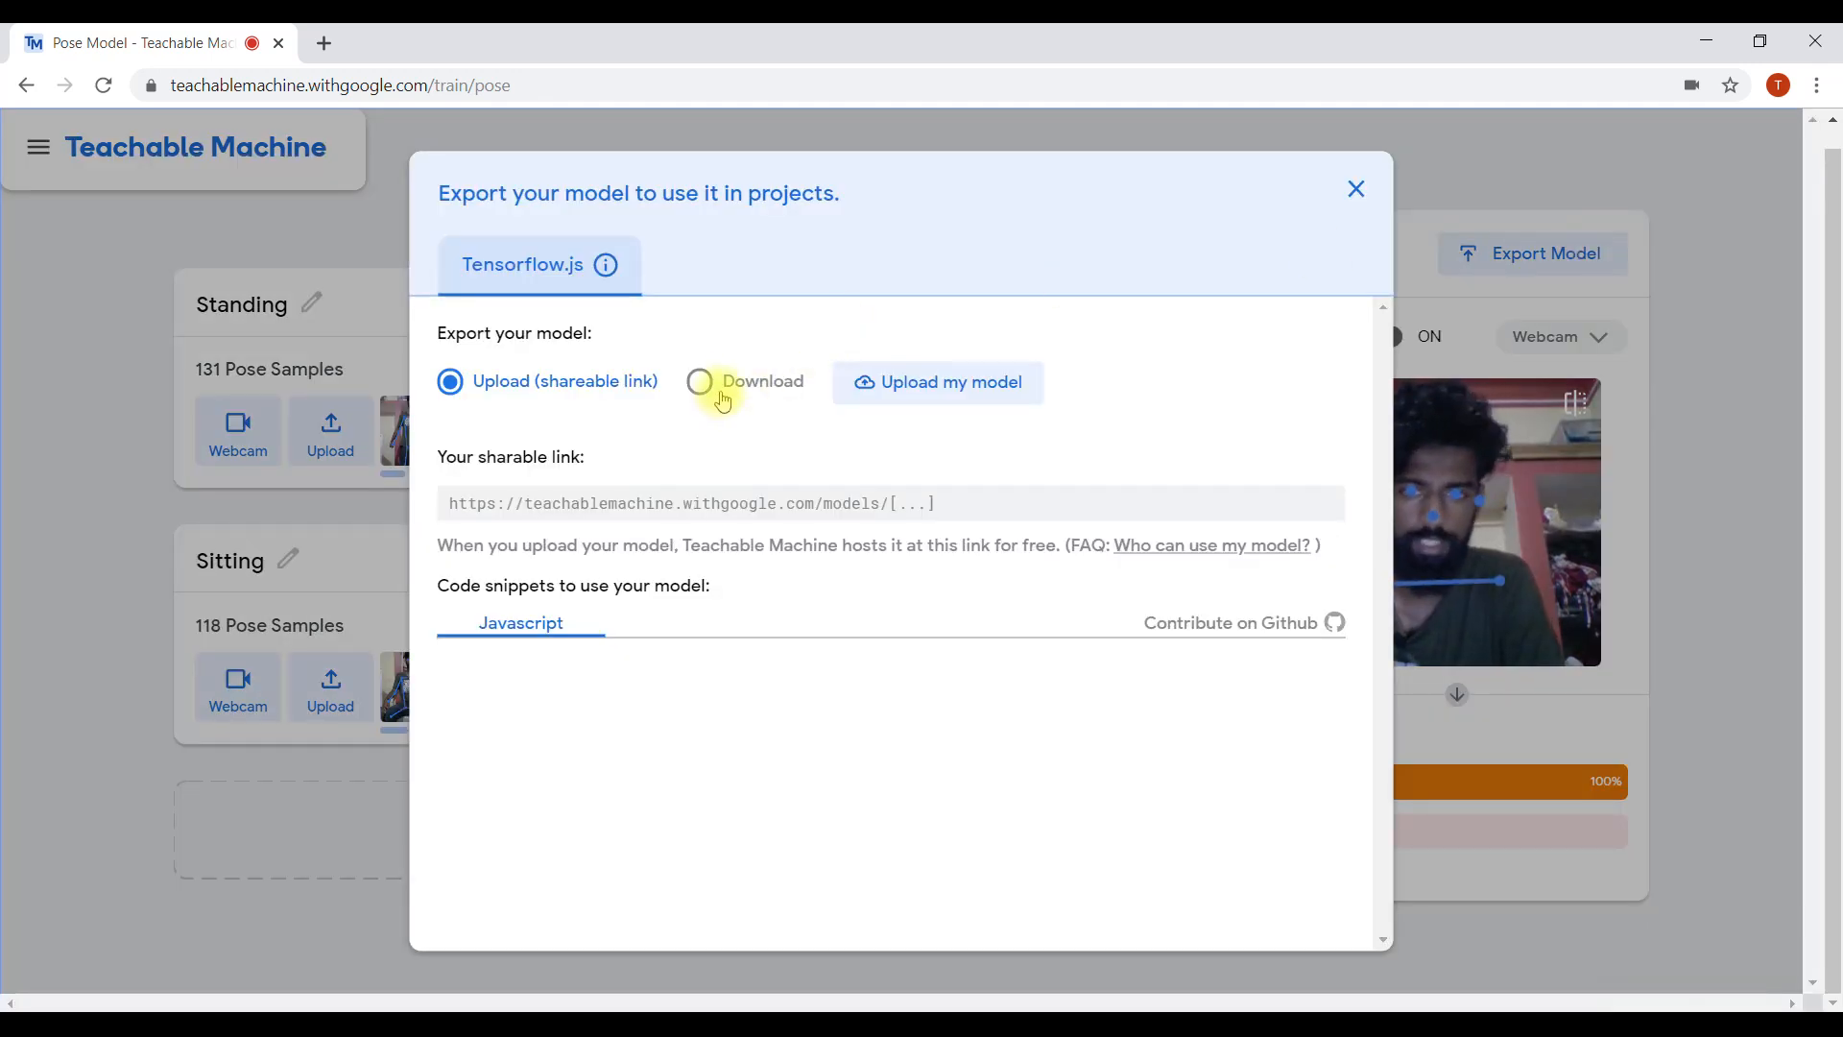
left_click(729, 382)
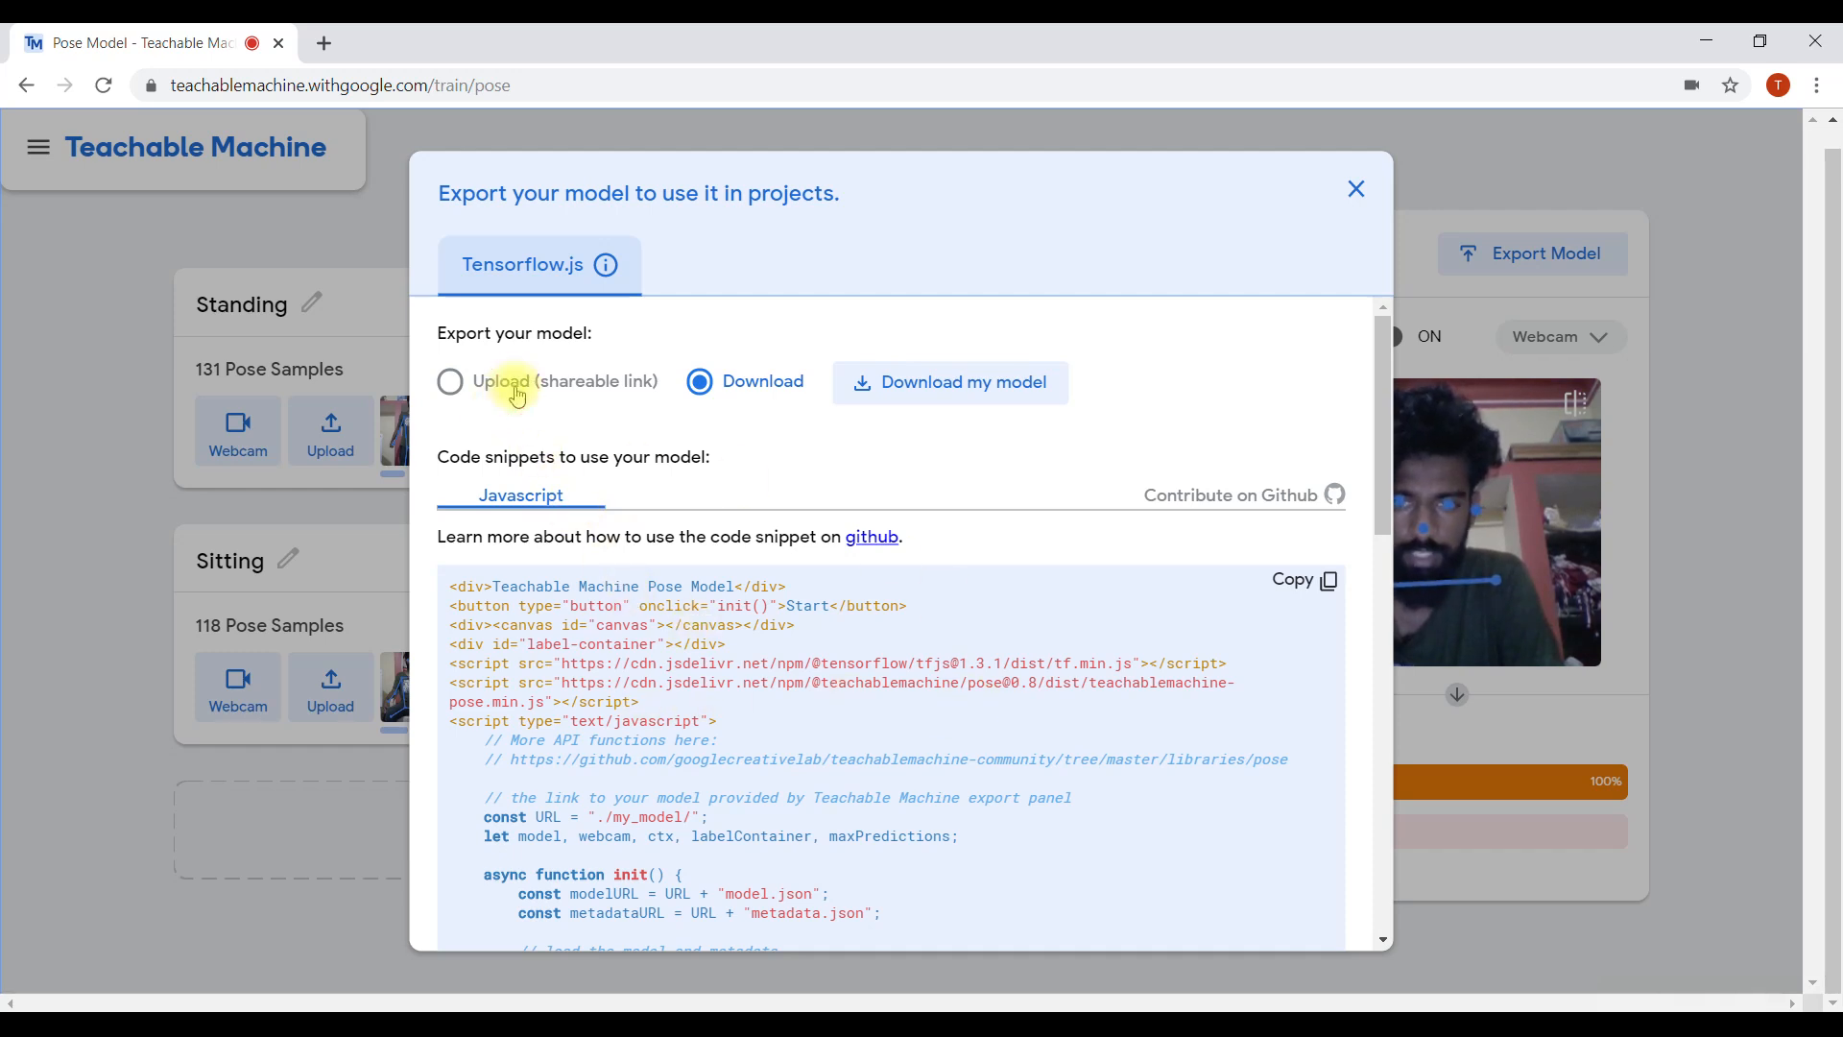
left_click(523, 382)
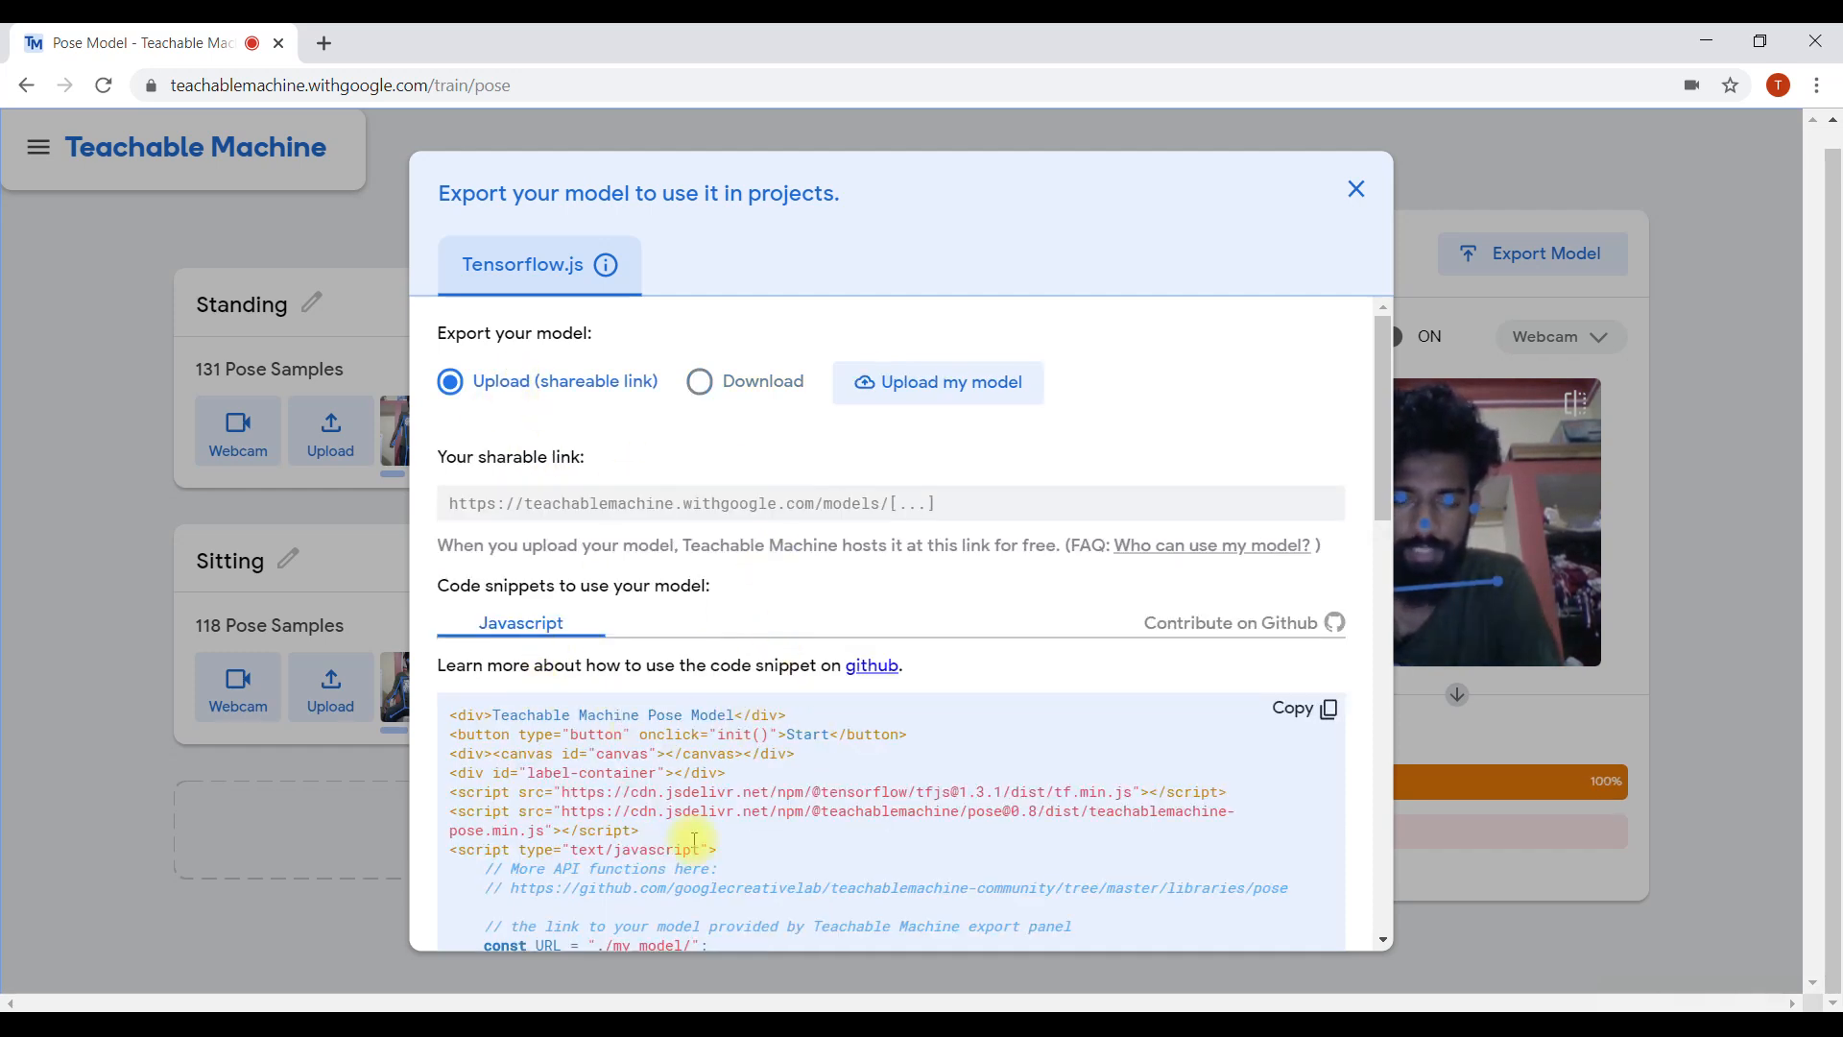
left_click(725, 391)
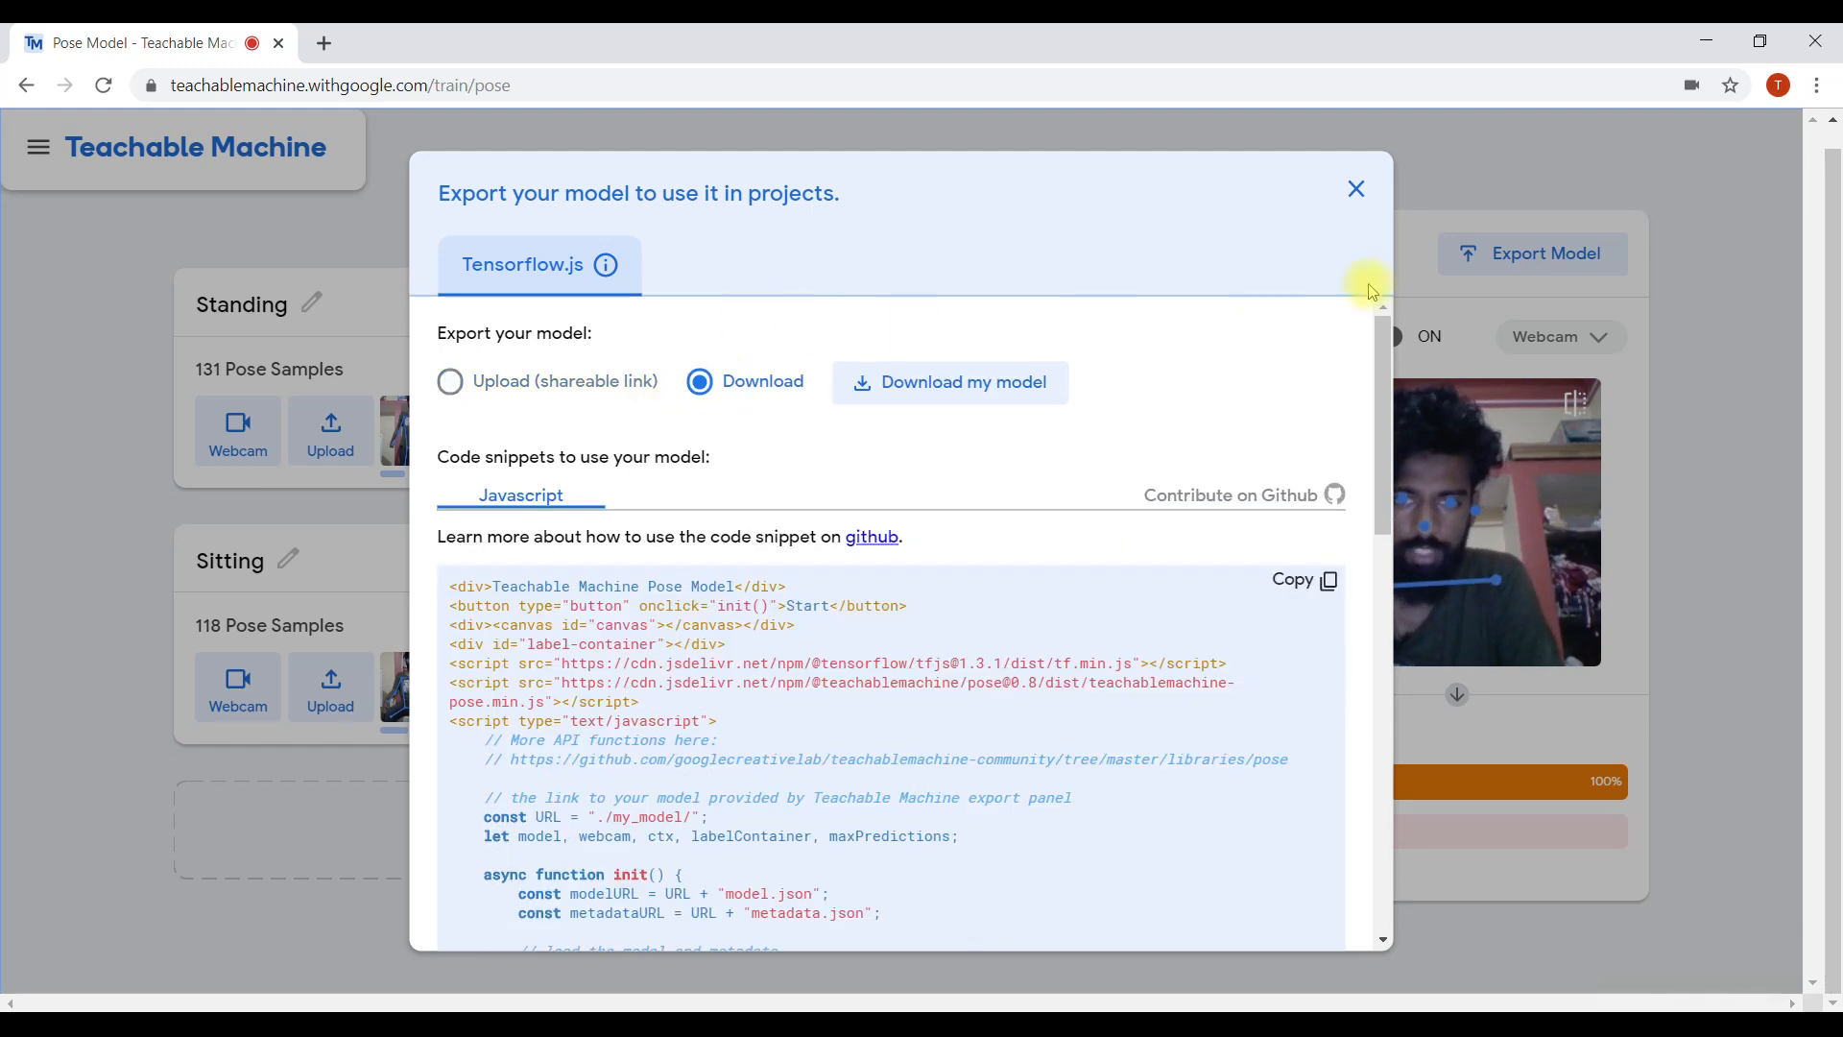
left_click(612, 381)
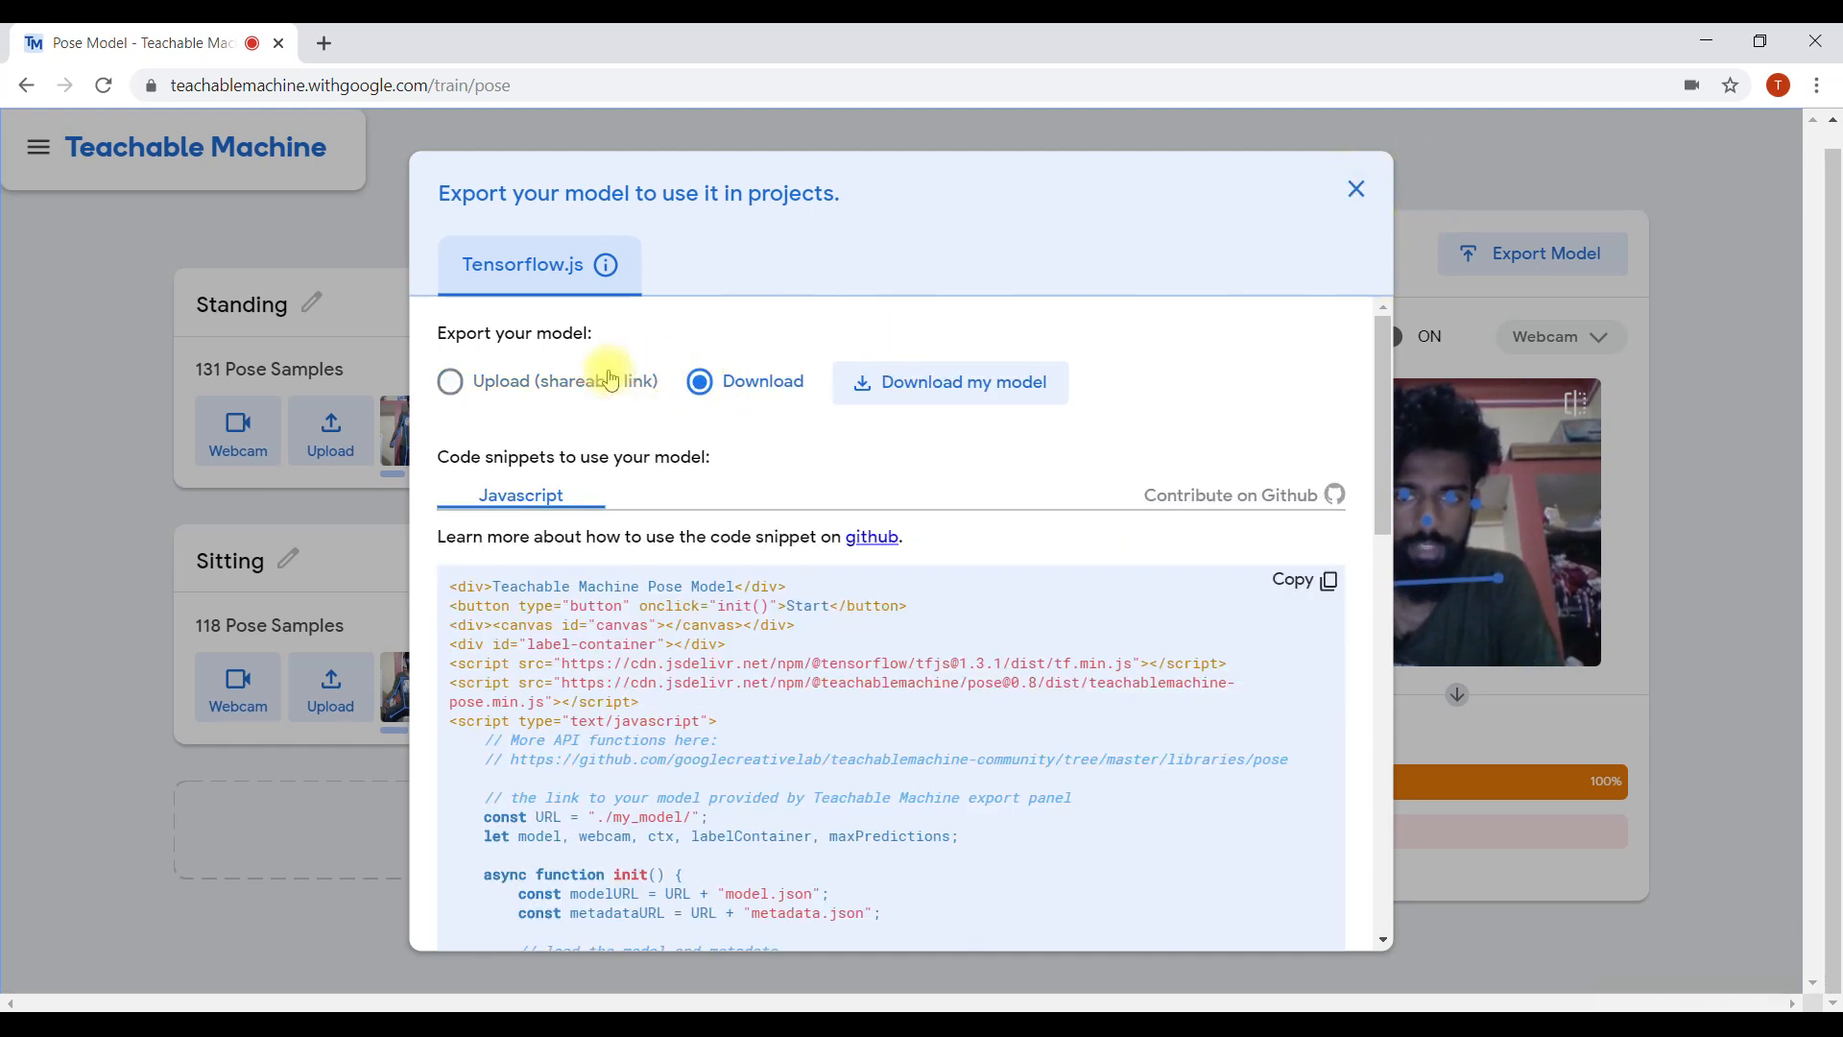
left_click(740, 380)
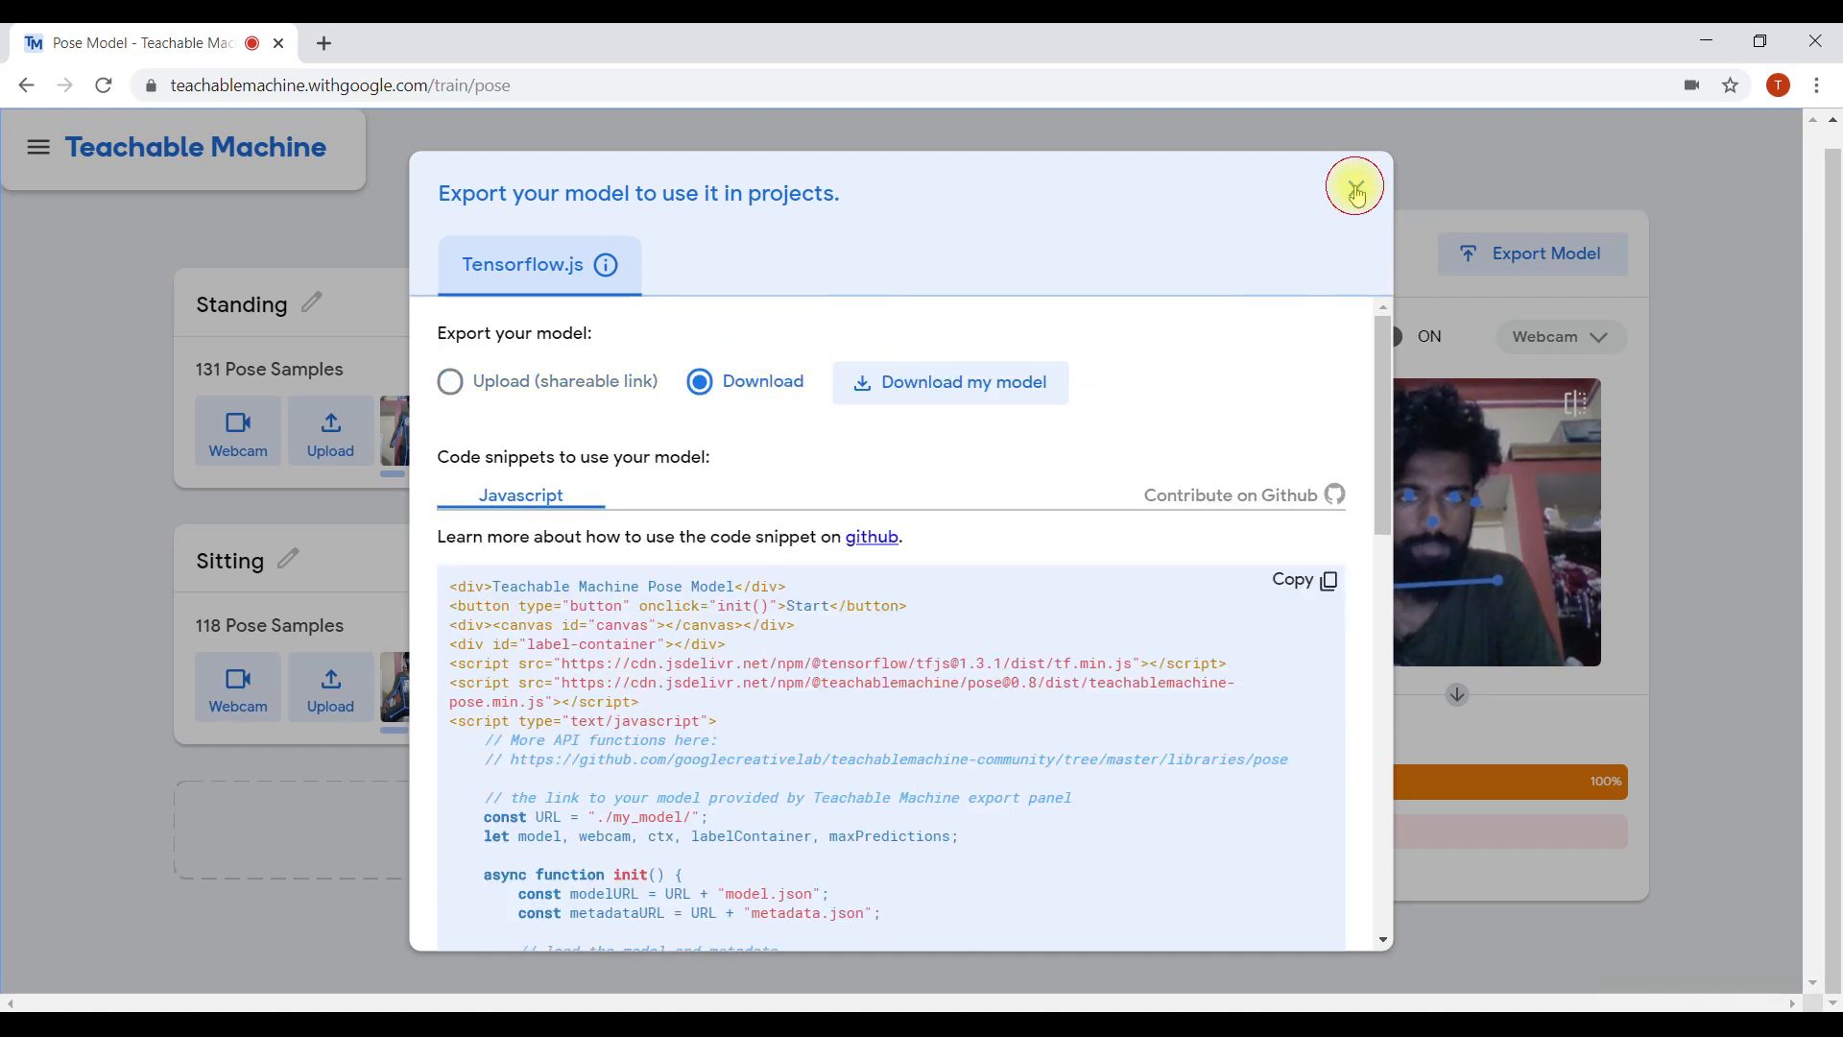
left_click(1357, 190)
- Leave the pose project, discarding its unsaved data, and look over the project types on the New Project page
left_click(29, 90)
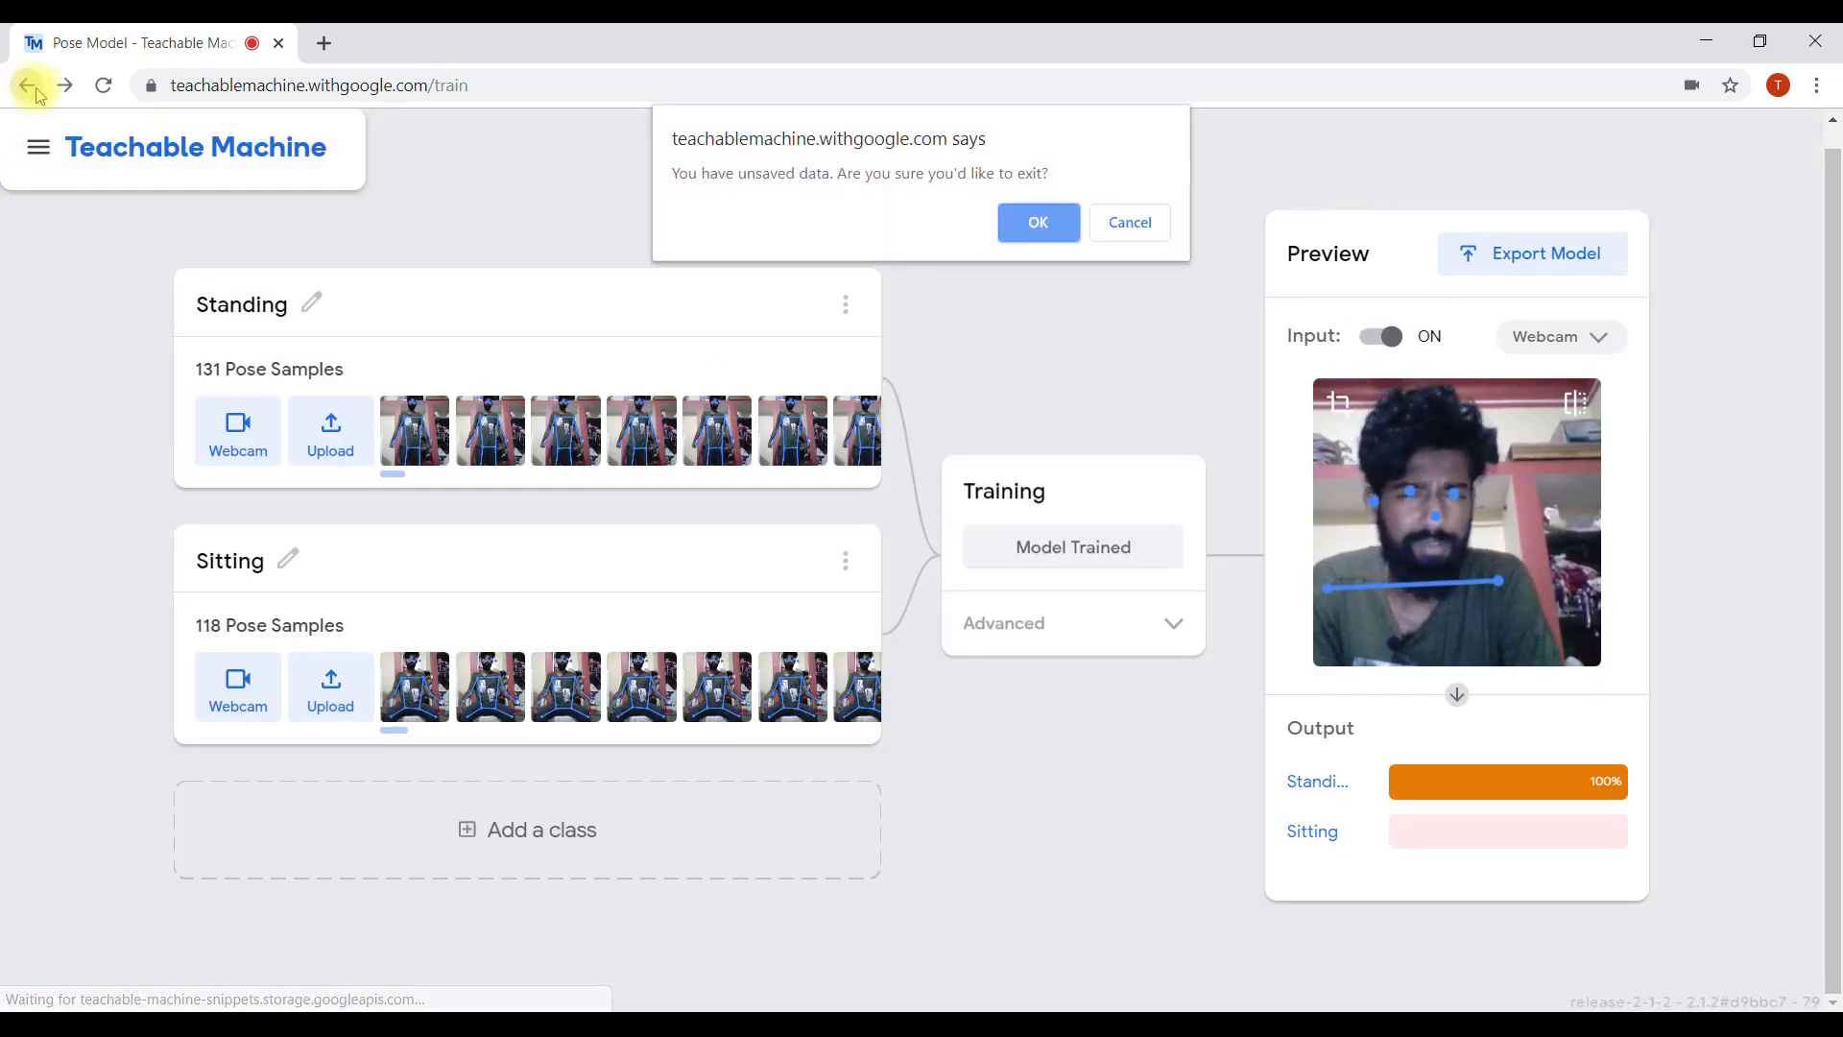
left_click(1039, 219)
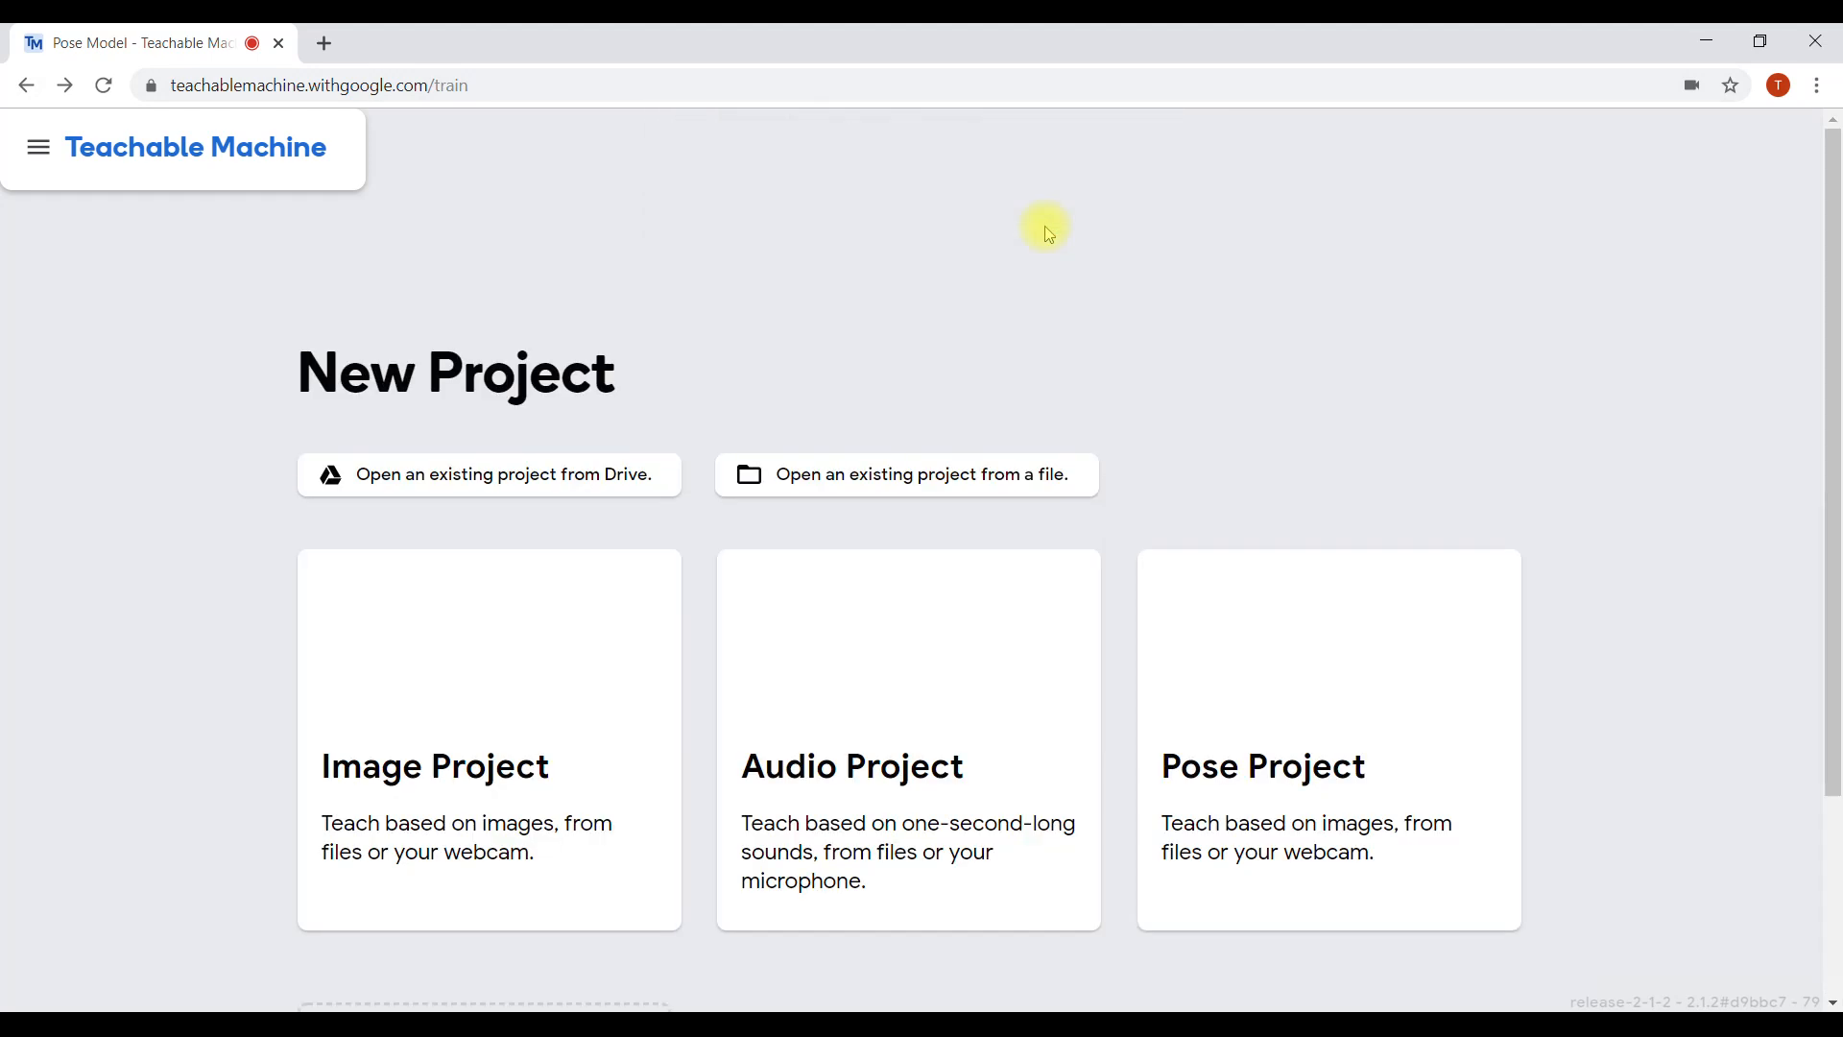
left_click_drag(1832, 543, 1831, 691)
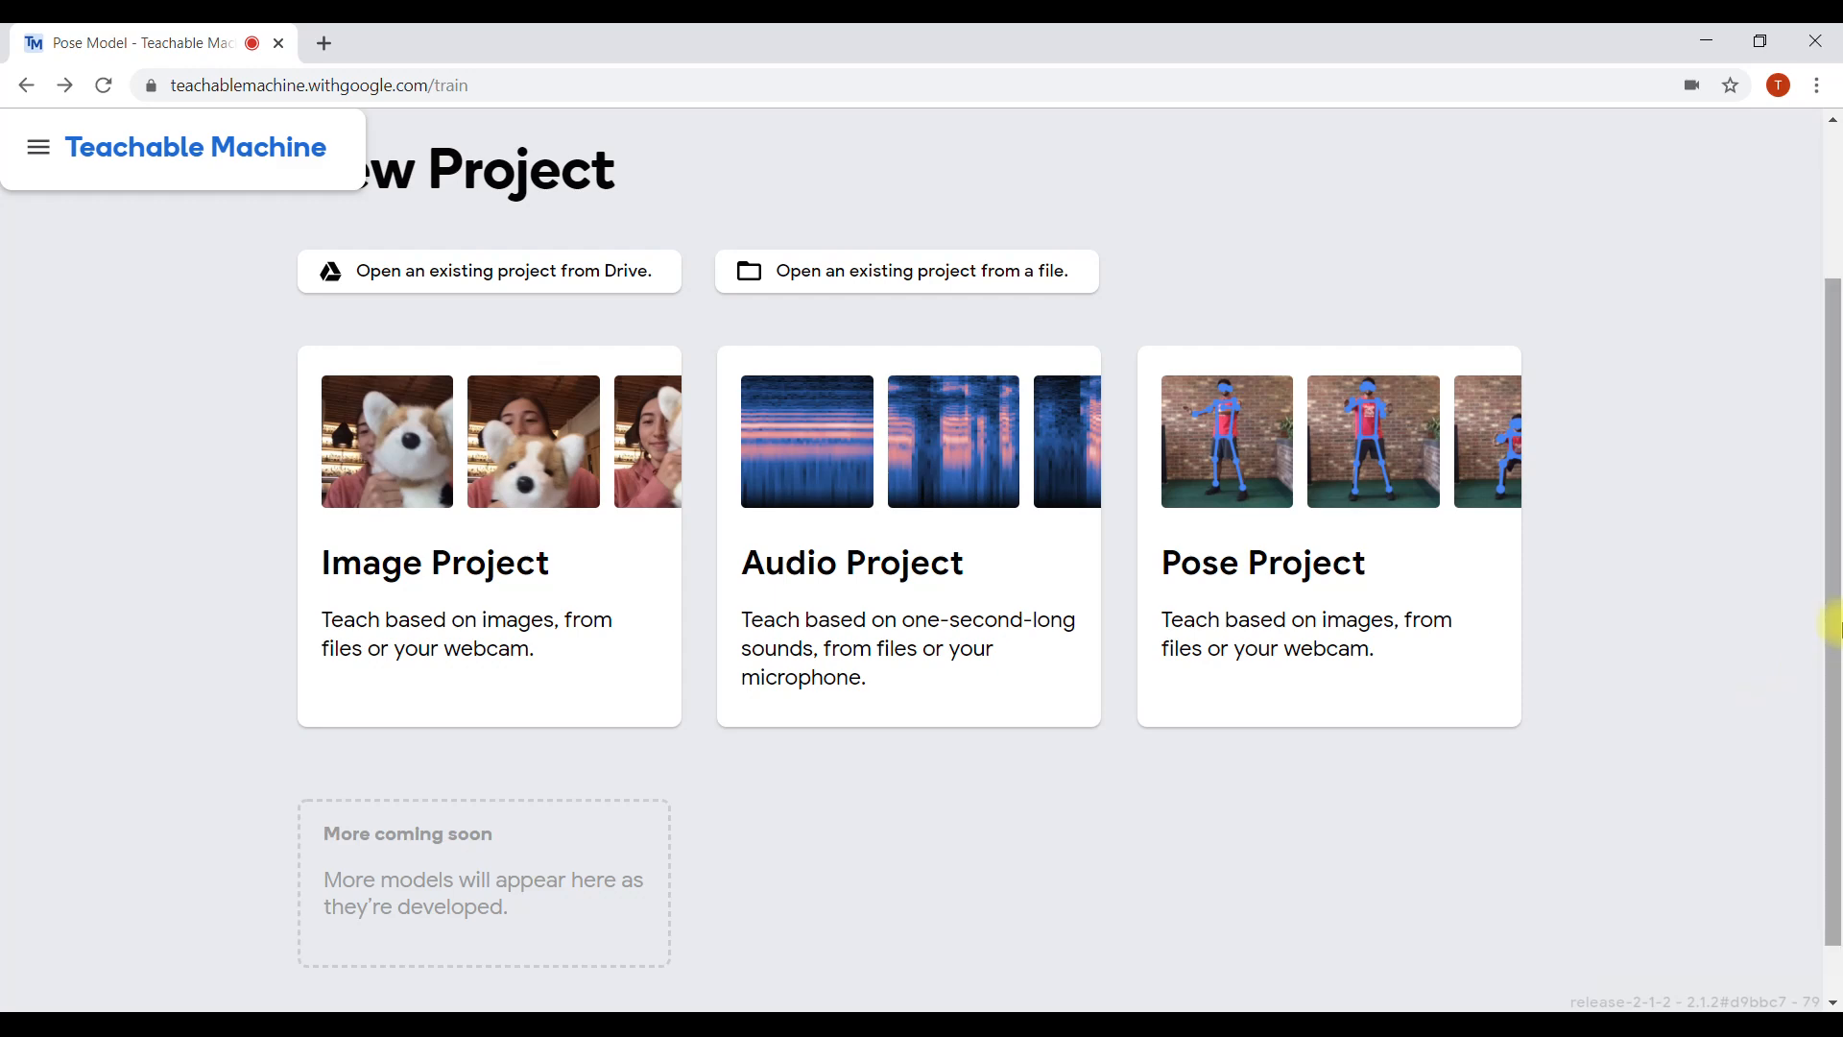
left_click_drag(1830, 639, 1834, 758)
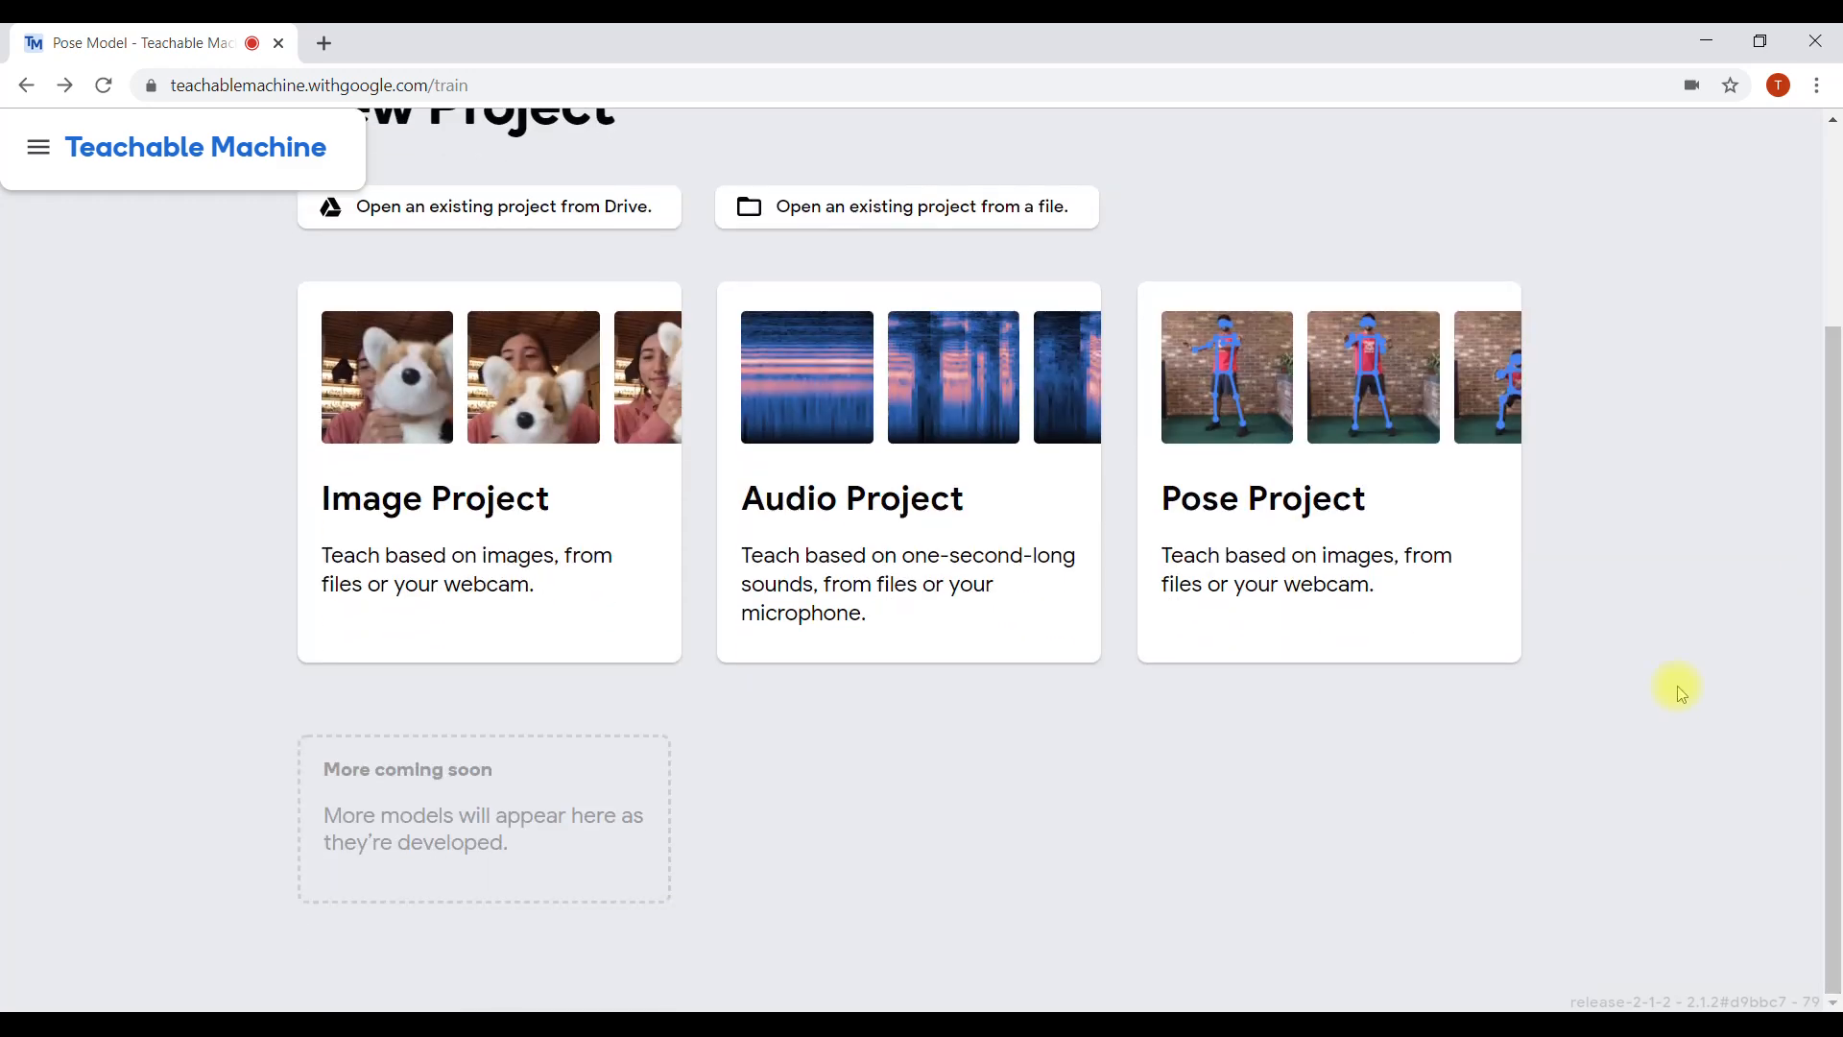